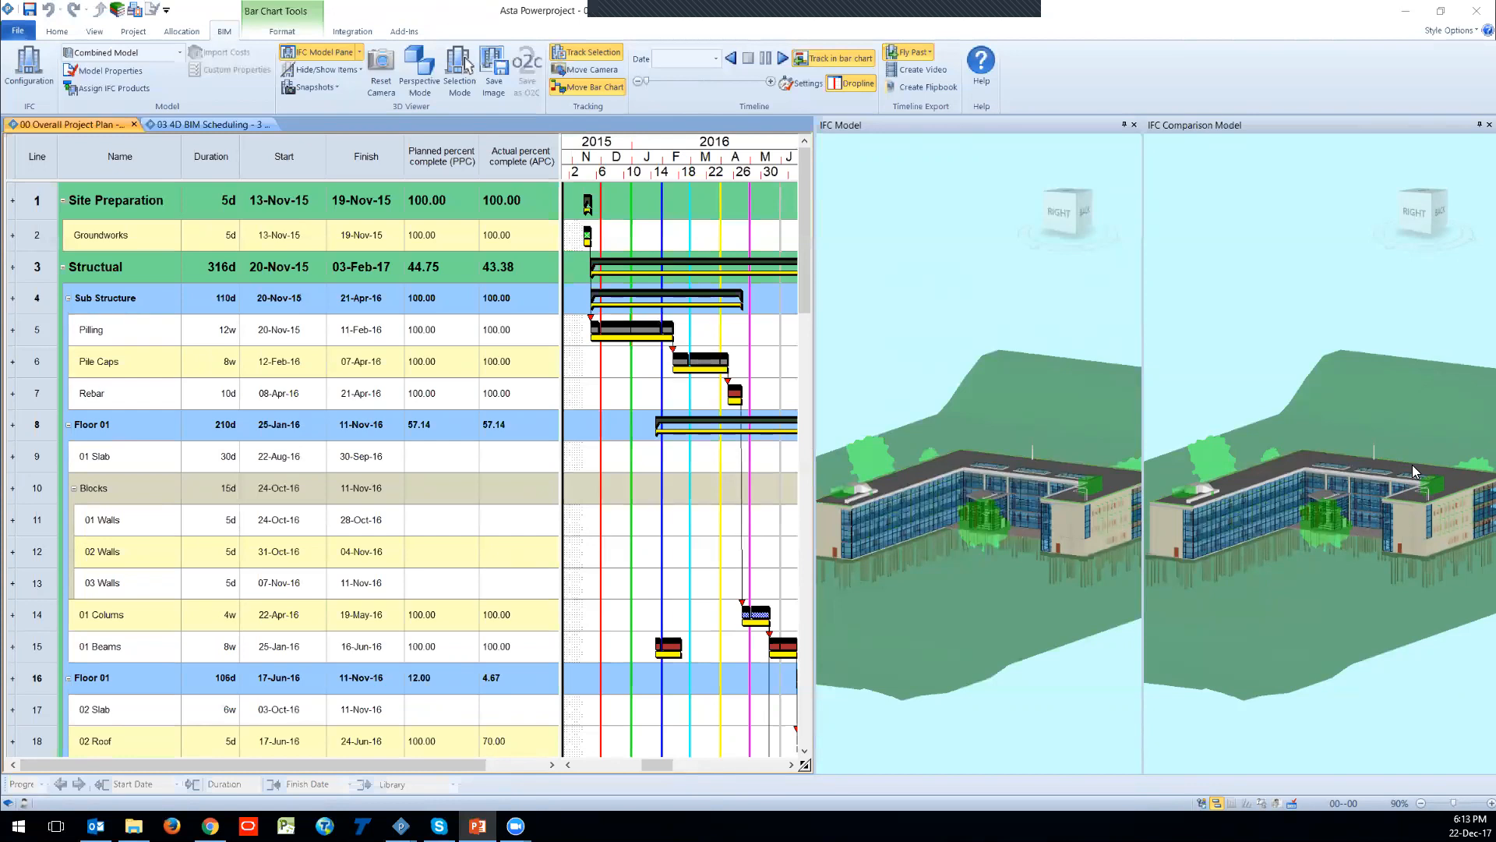
Step: Show the project tree and expand the first Floor 01 branch under Structual
{"action": "left_click", "coordinate": [1204, 804]}
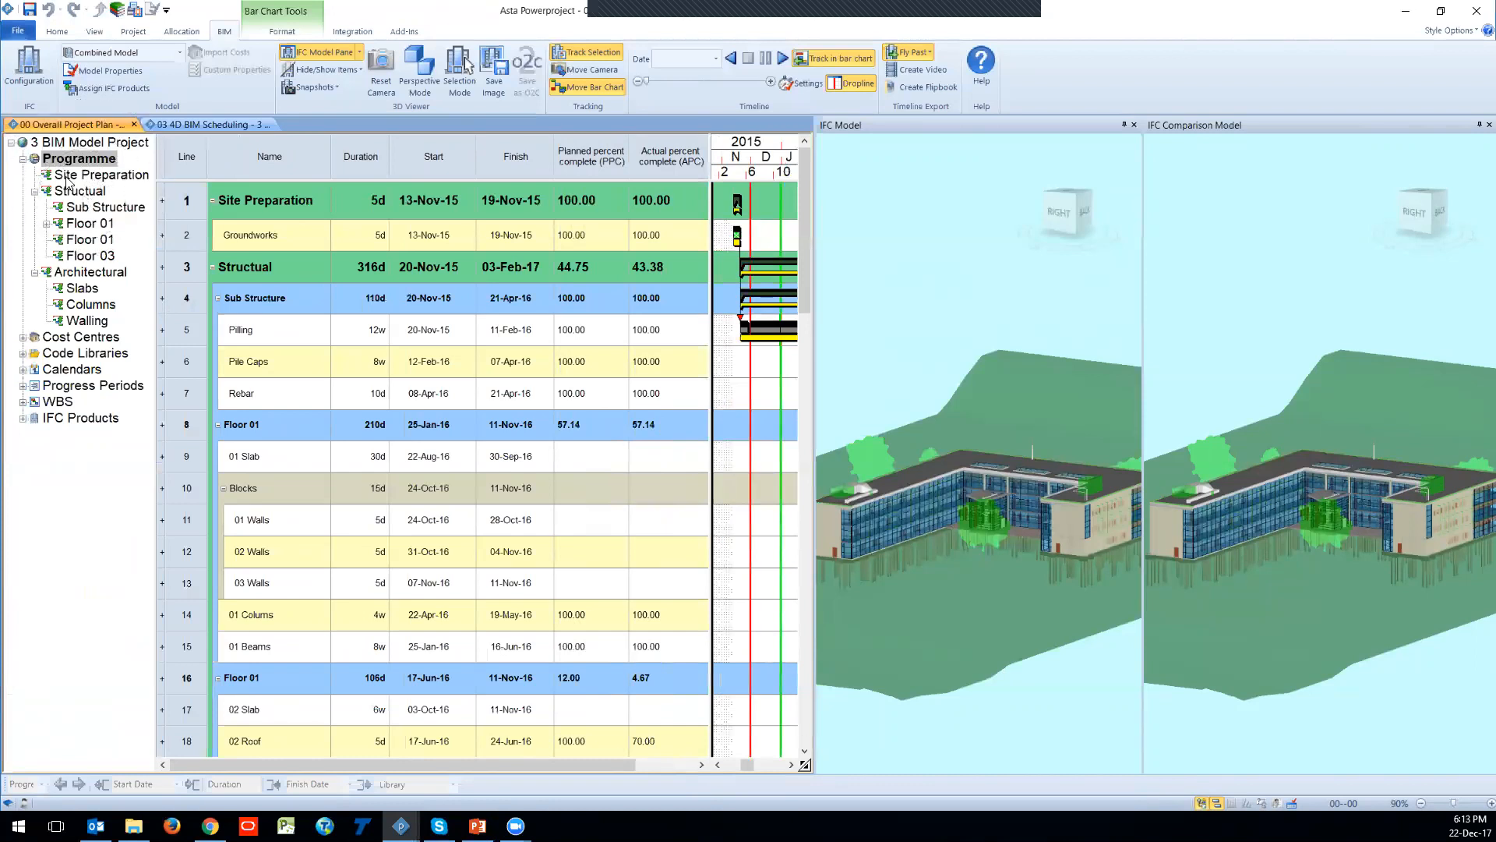
{"action": "left_click", "coordinate": [45, 224]}
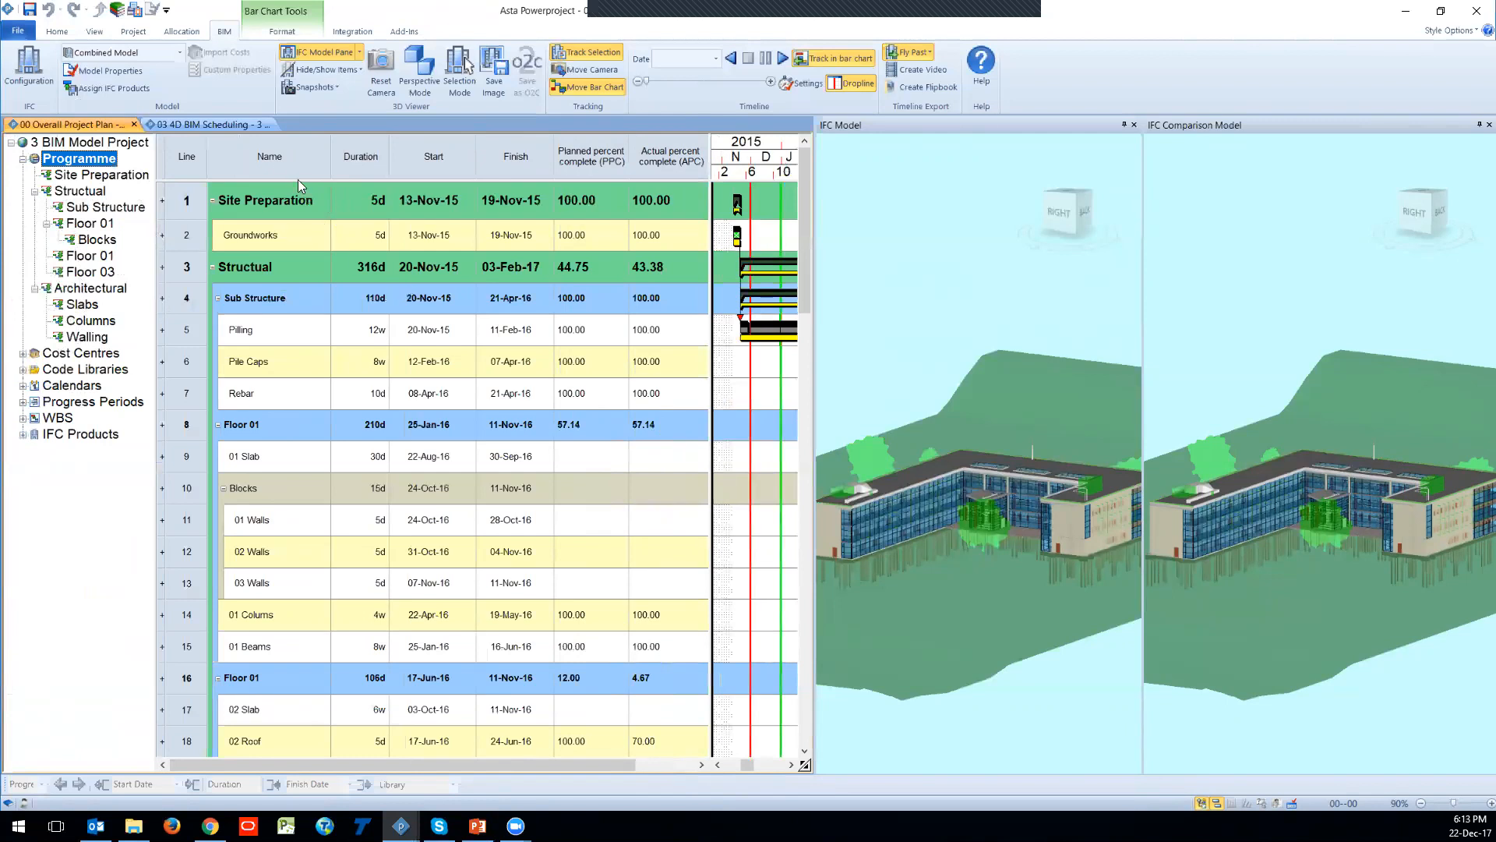
Step: Review the schedule columns from Name through Actual percent complete, and hide the project tree
{"action": "left_click", "coordinate": [312, 157]}
{"action": "left_click", "coordinate": [343, 156]}
{"action": "left_click", "coordinate": [417, 153]}
{"action": "left_click", "coordinate": [522, 152]}
{"action": "left_click", "coordinate": [580, 151]}
{"action": "left_click", "coordinate": [651, 155]}
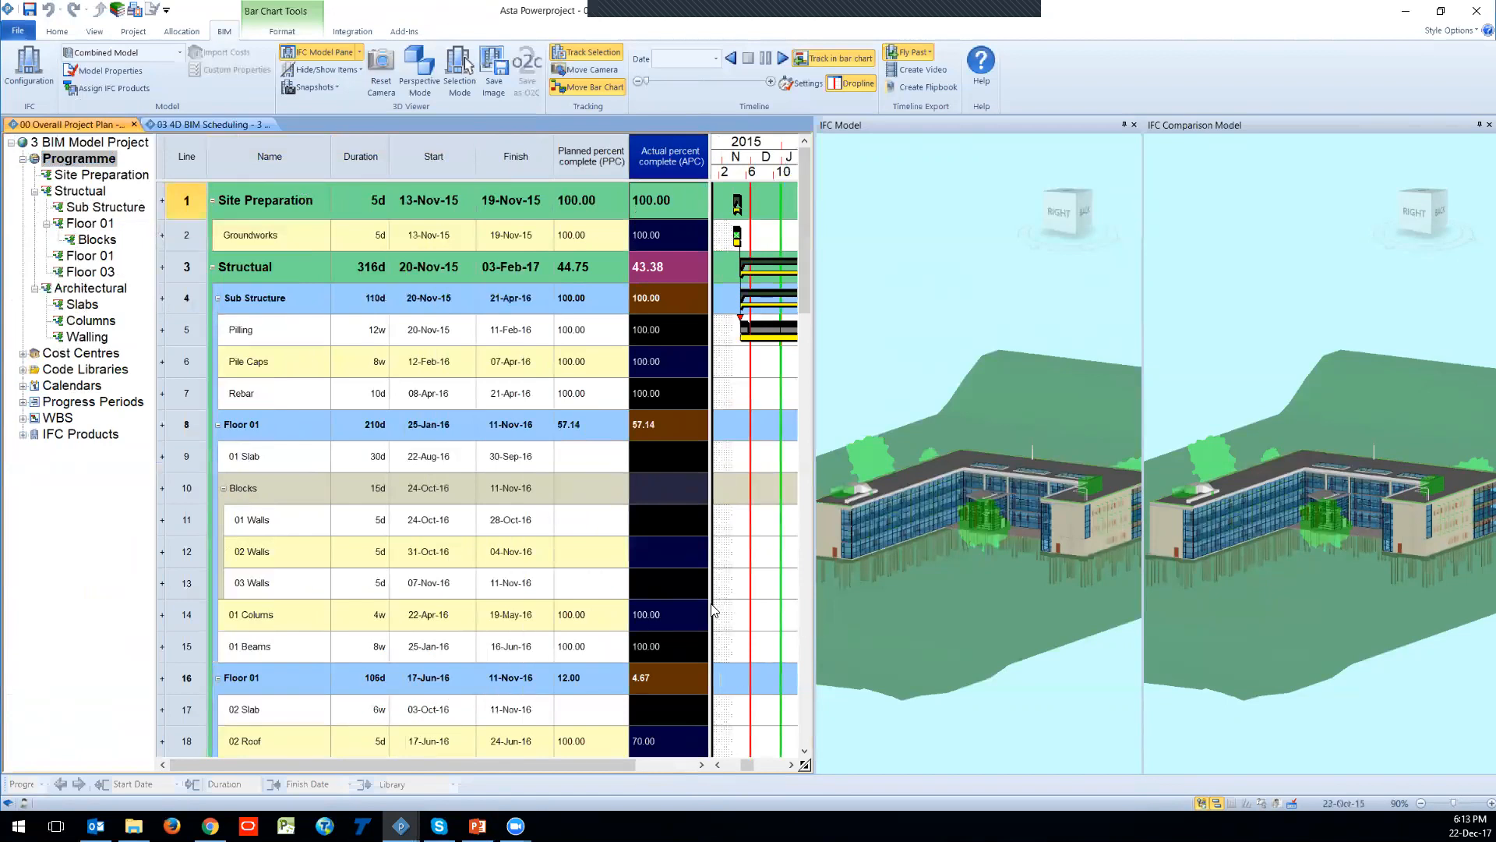
{"action": "left_click", "coordinate": [1202, 804]}
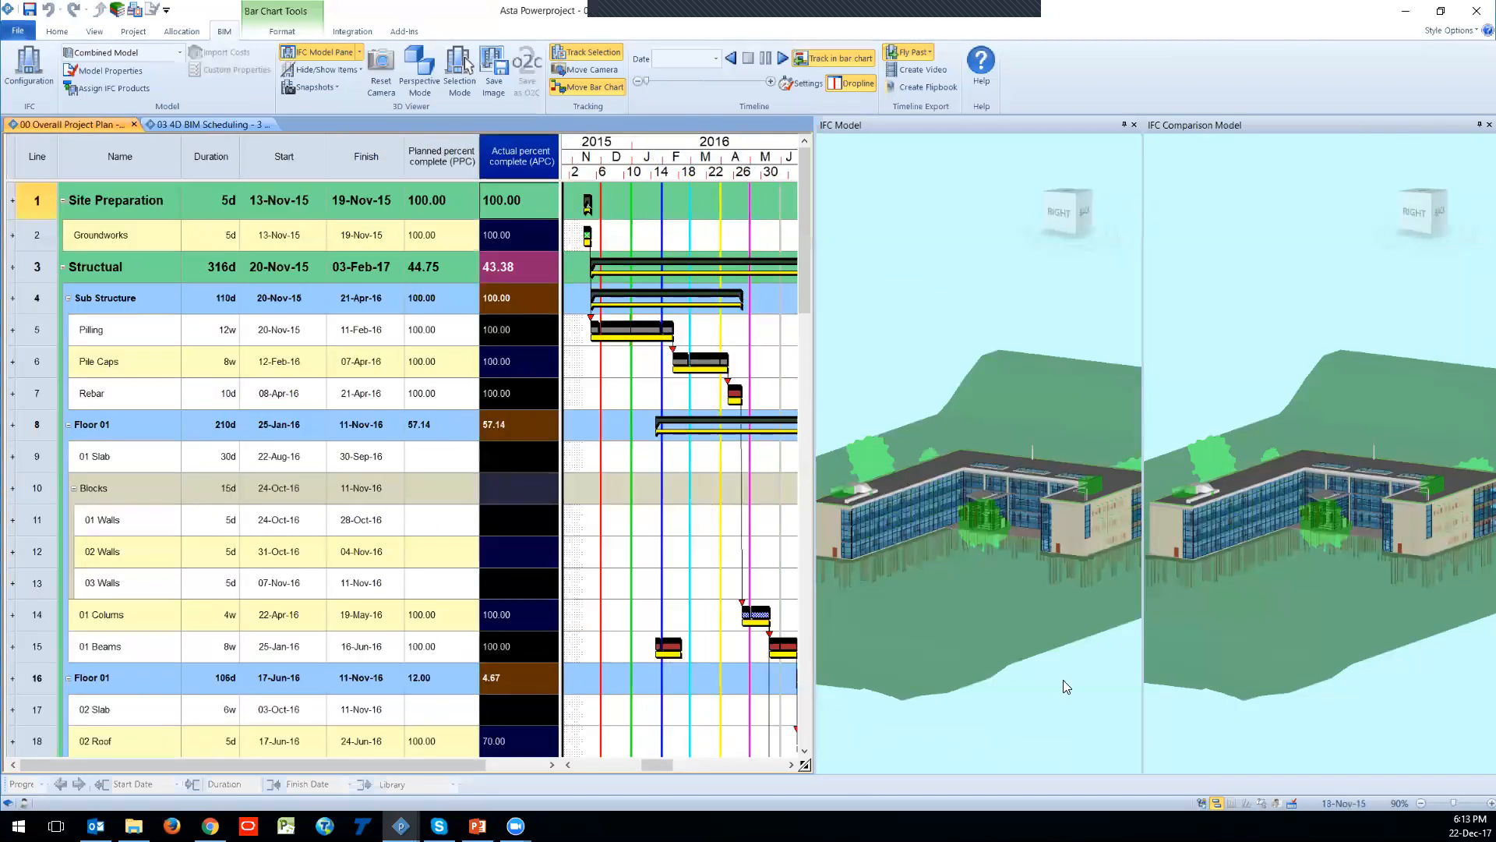
Step: Examine the bar chart's timeline at a larger date scale from November 2015 through May 2016
{"action": "left_click", "coordinate": [609, 239]}
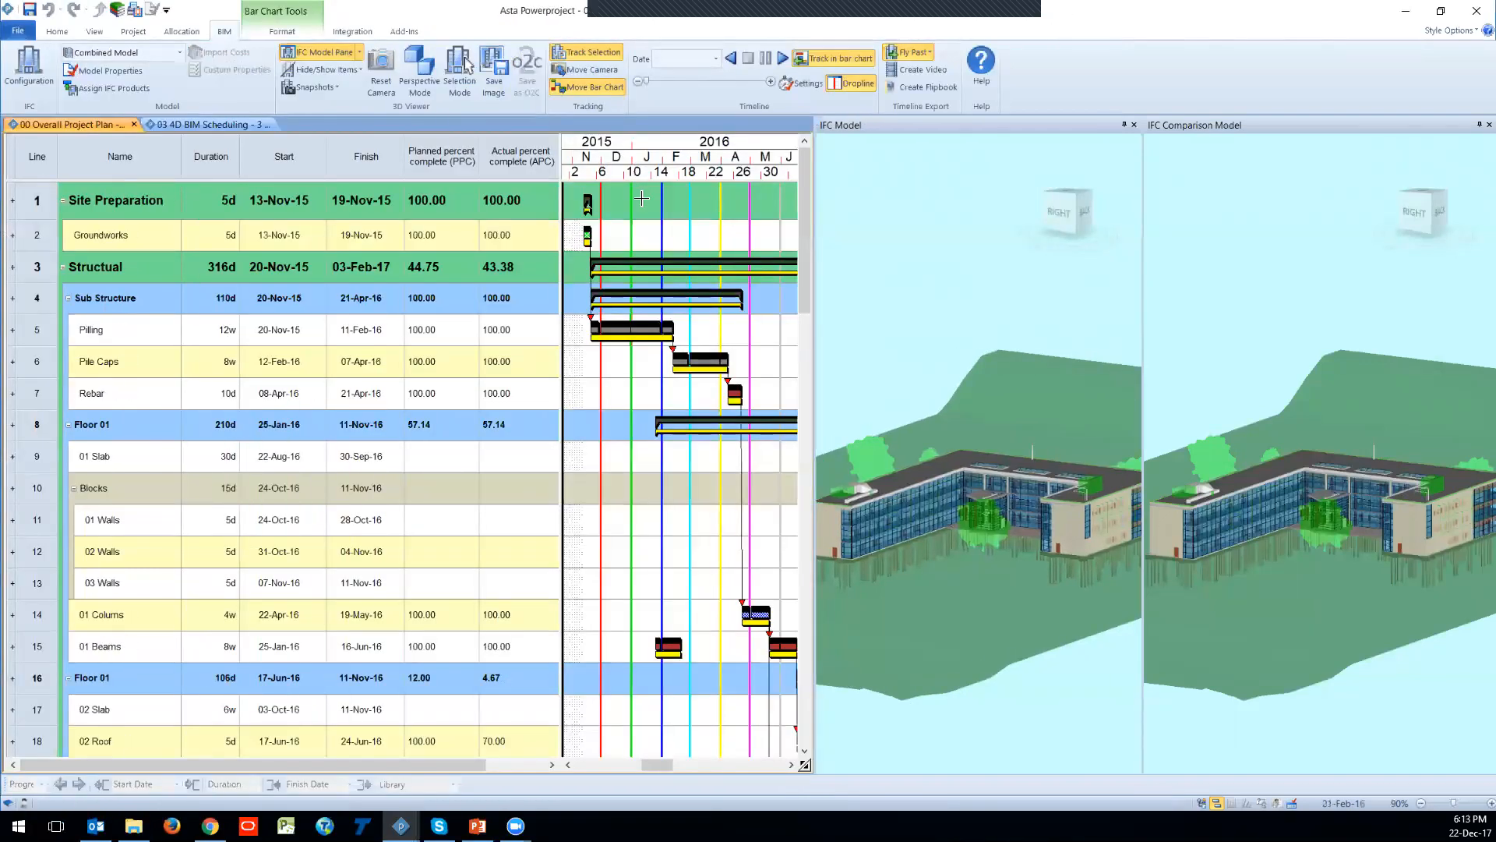
{"action": "scroll", "coordinate": [633, 207], "scroll_direction": "up", "scroll_amount": 5}
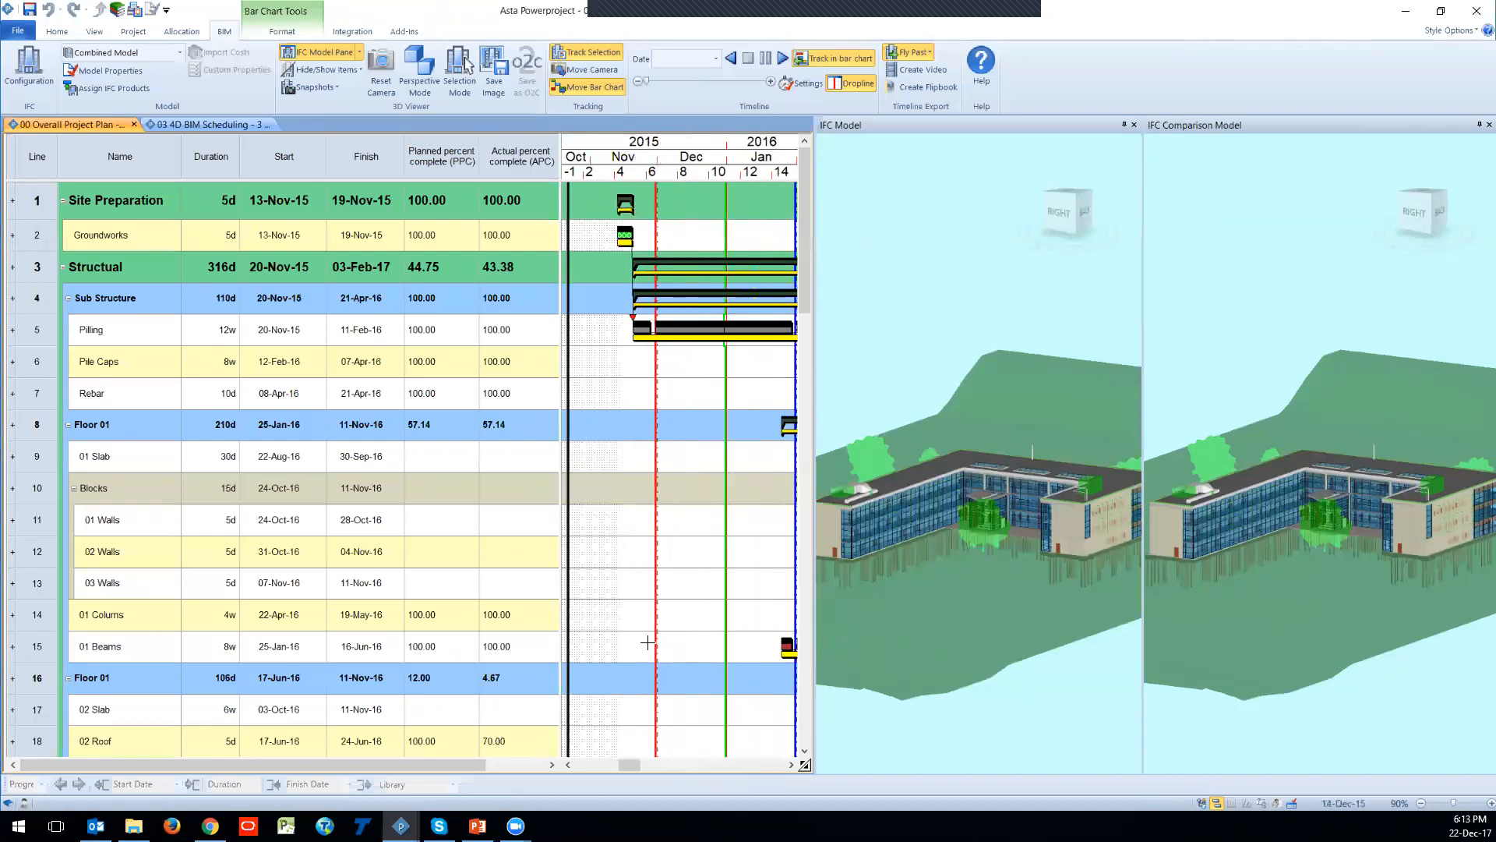
{"action": "left_click_drag", "start_coordinate": [633, 768], "coordinate": [639, 767]}
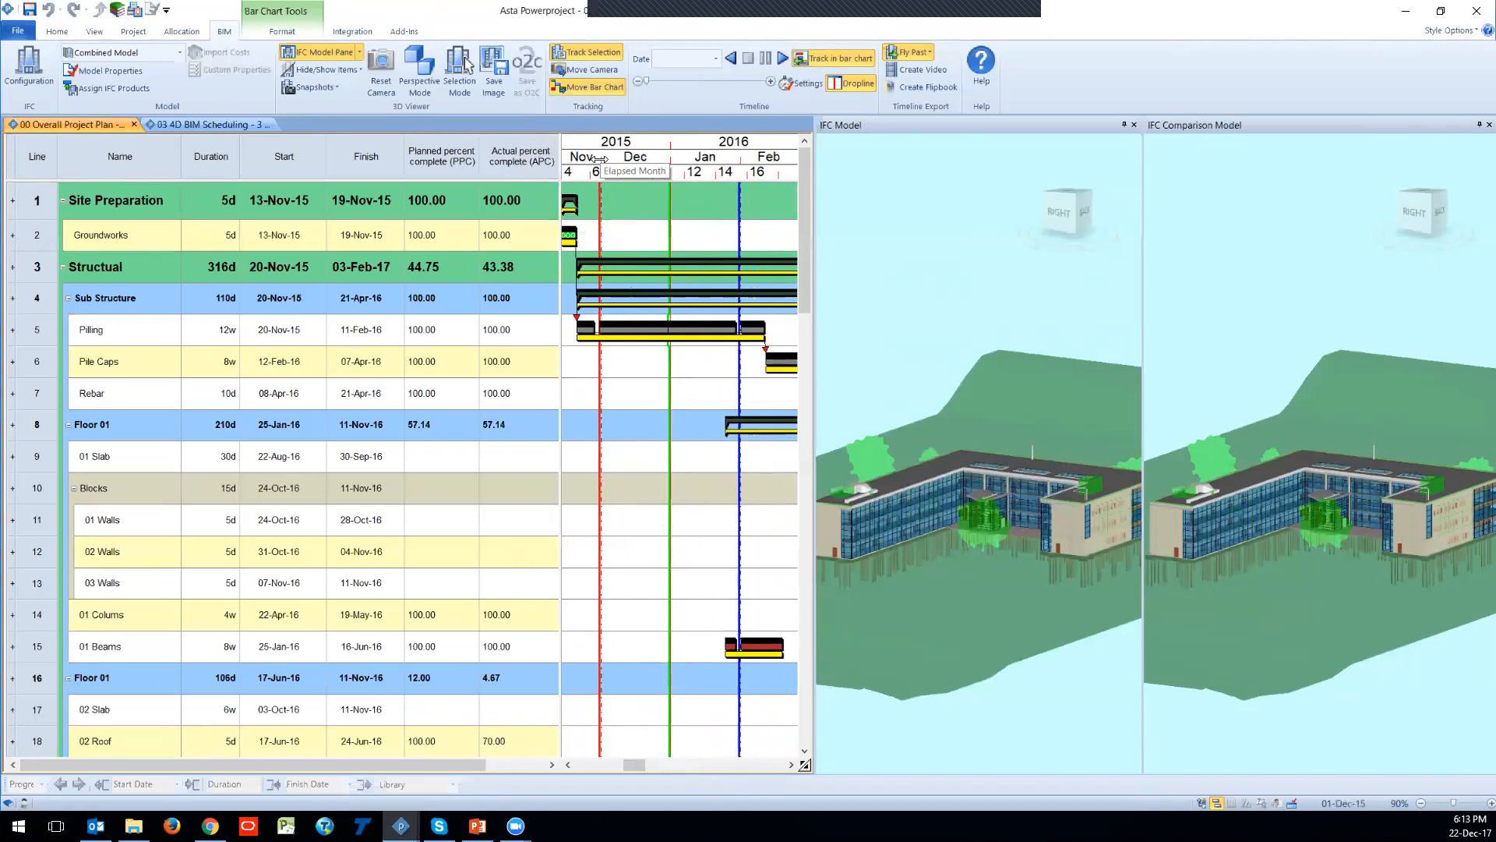
{"action": "left_click", "coordinate": [470, 279]}
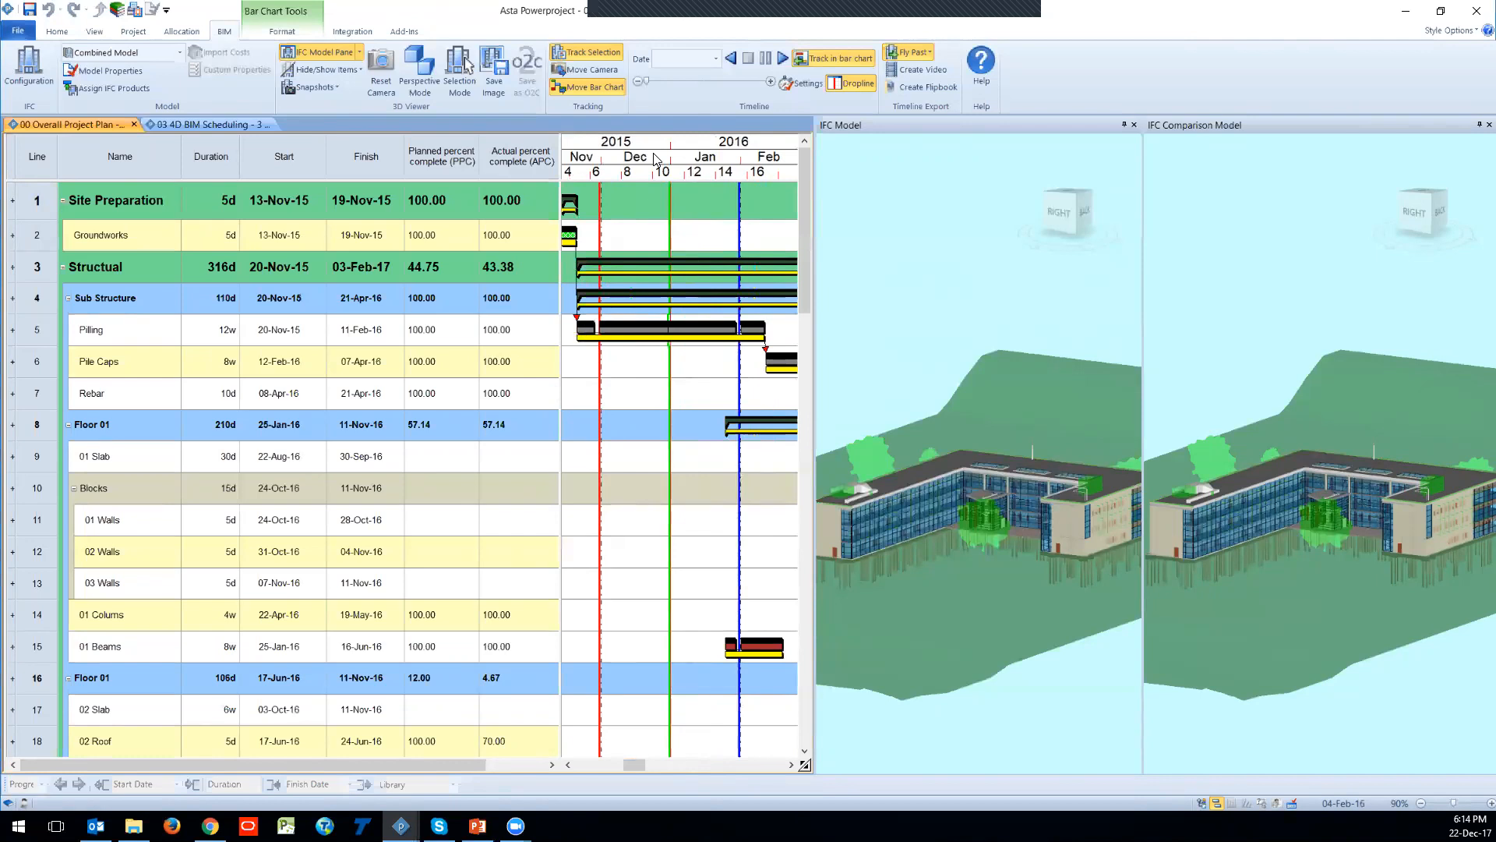
{"action": "left_click_drag", "start_coordinate": [642, 764], "coordinate": [658, 764]}
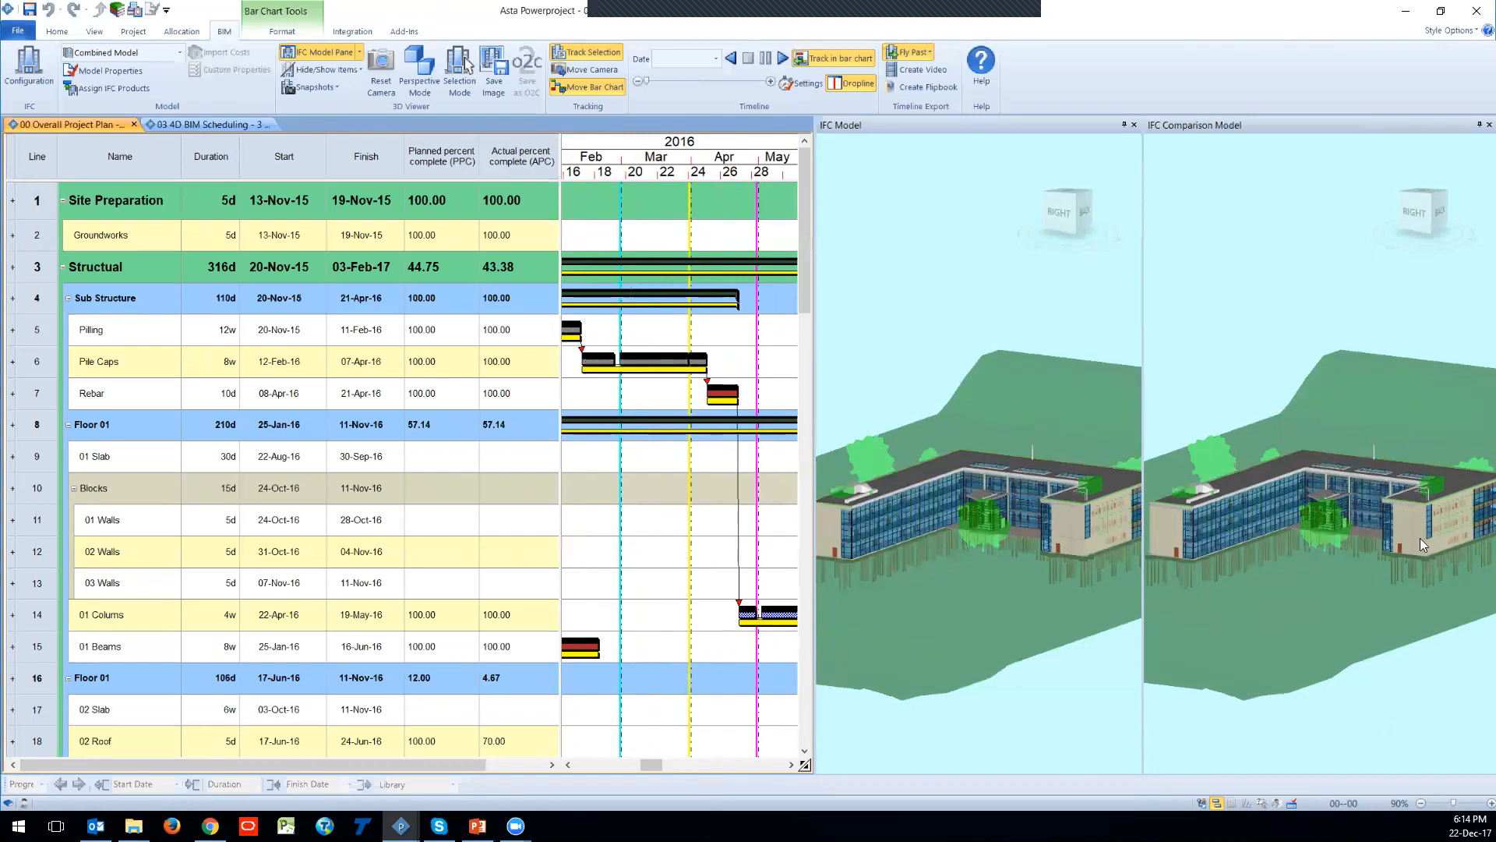
Step: Play the 4D timeline to simulate construction in the IFC model and the comparison model
{"action": "right_click", "coordinate": [1224, 300]}
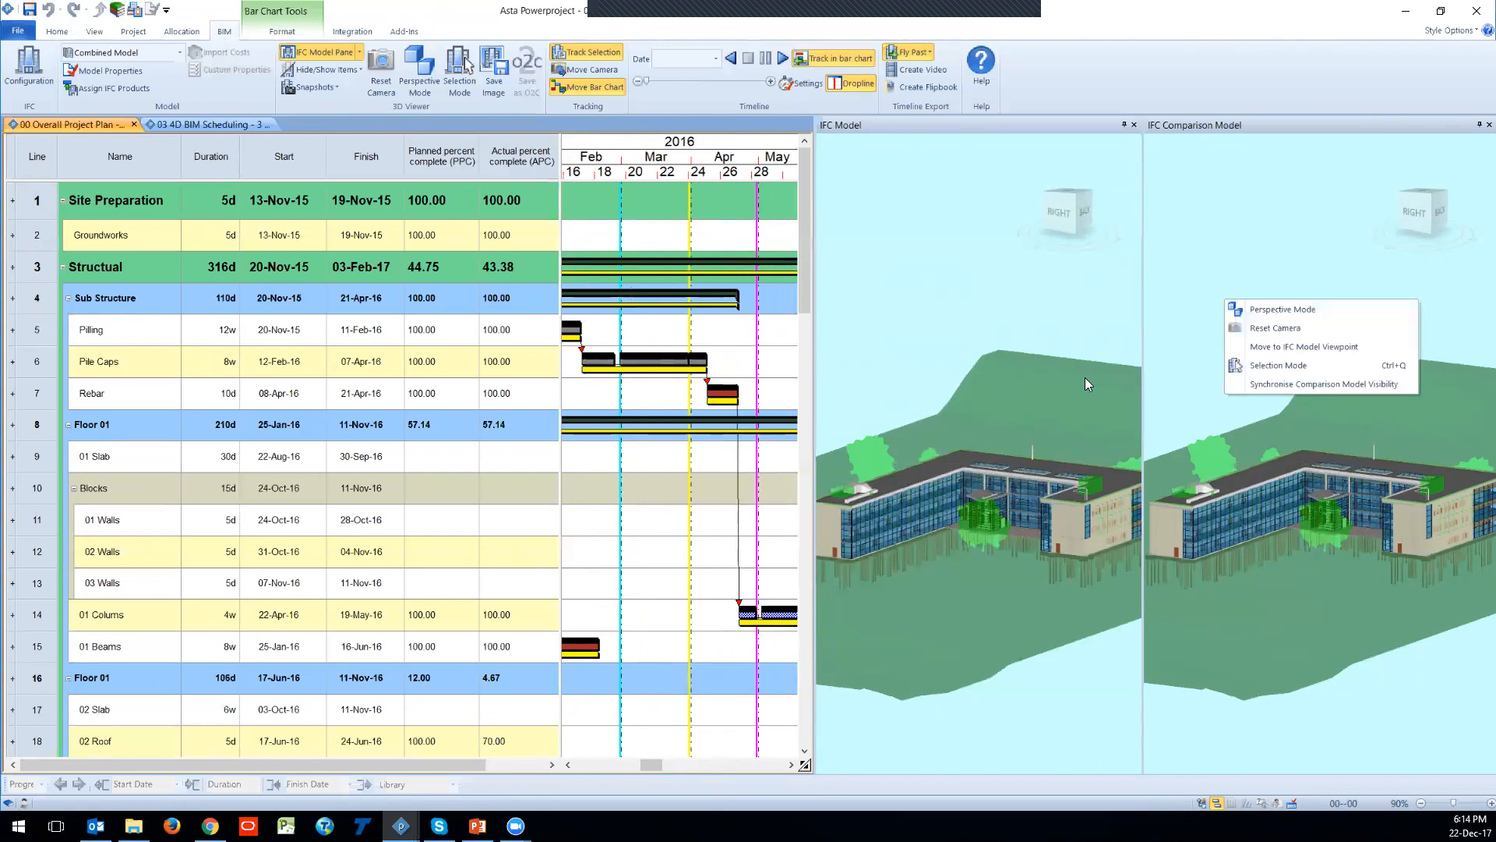
{"action": "left_click", "coordinate": [841, 53]}
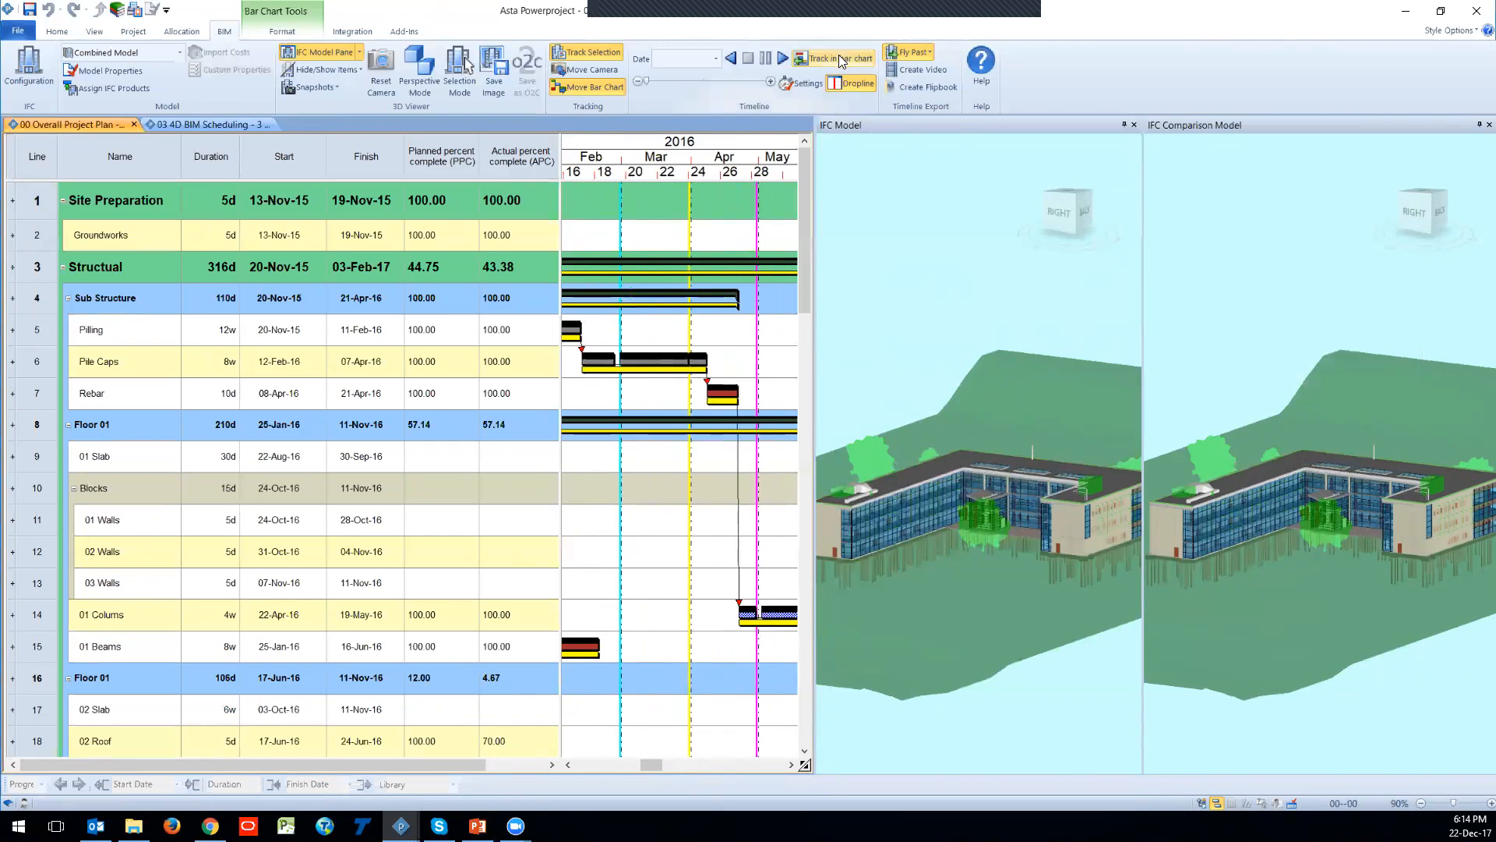
{"action": "left_click", "coordinate": [782, 59]}
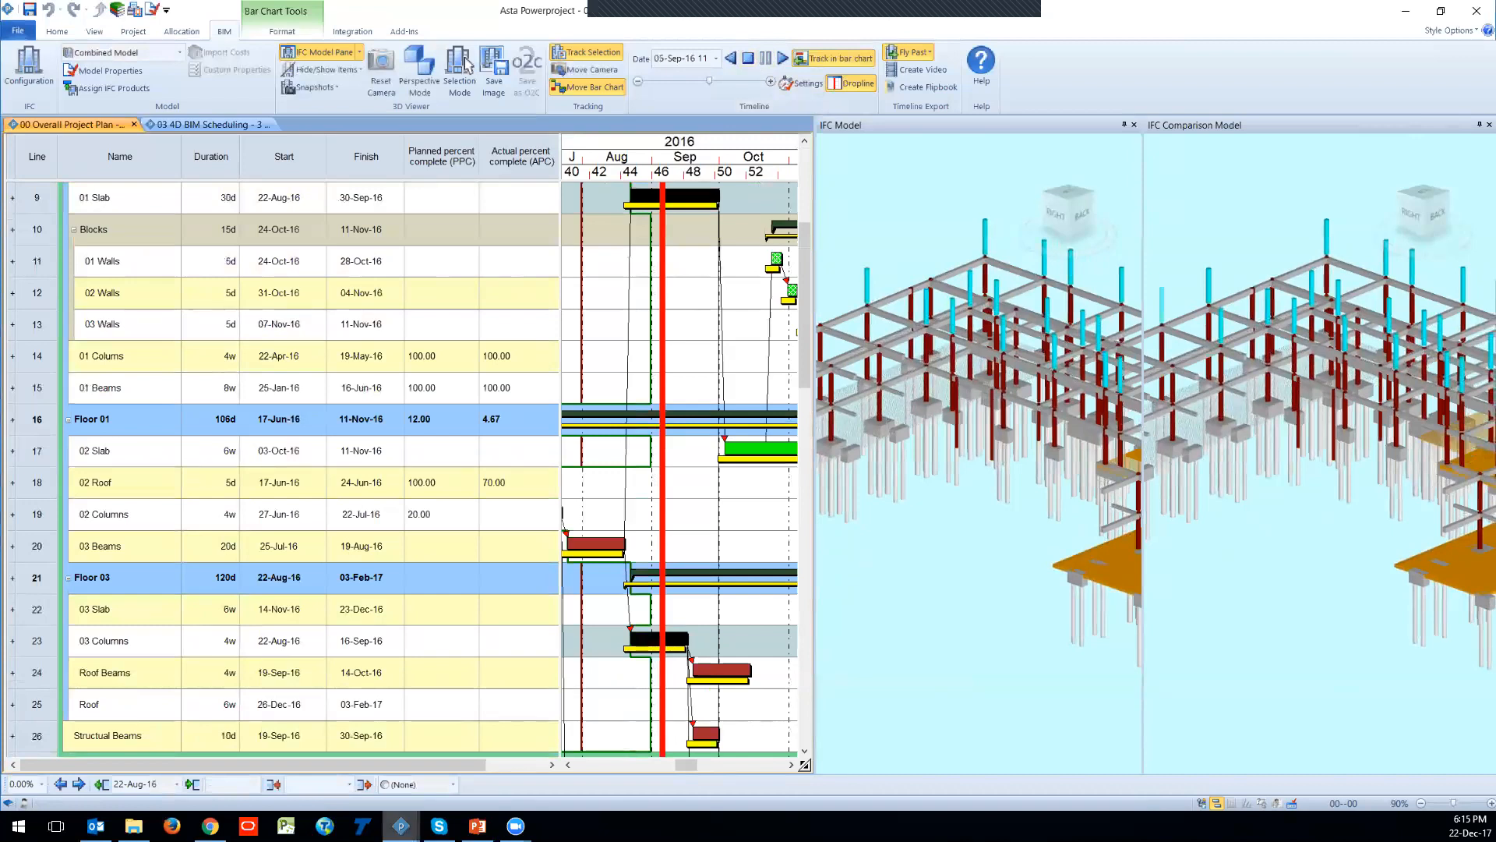
Step: Switch to the APP project window and narrow the task table so that it ends at the Duration column
{"action": "mouse_move", "coordinate": [401, 824]}
{"action": "left_click", "coordinate": [350, 760]}
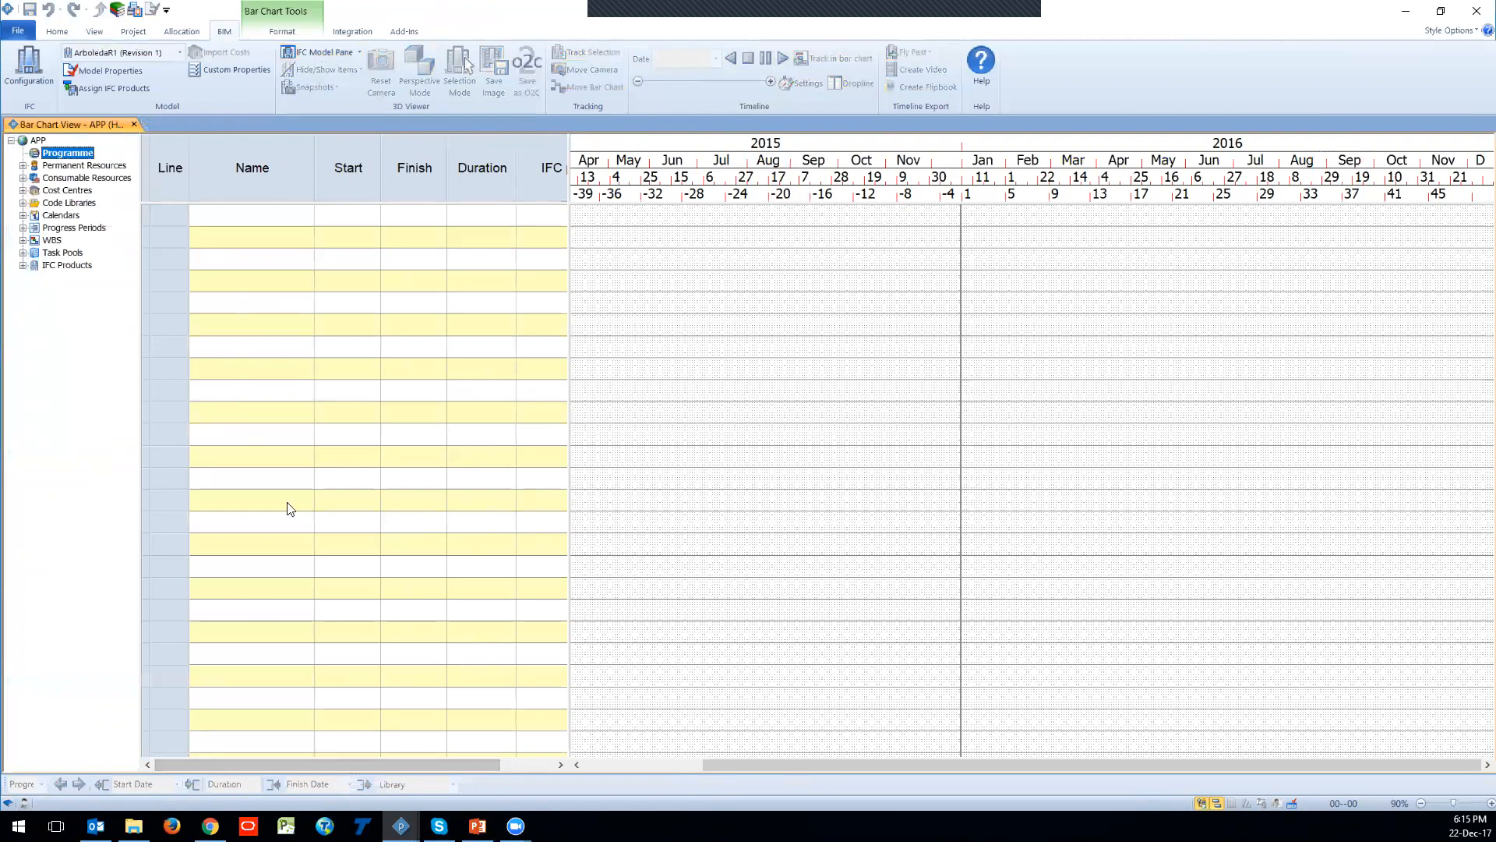
{"action": "left_click", "coordinate": [569, 200]}
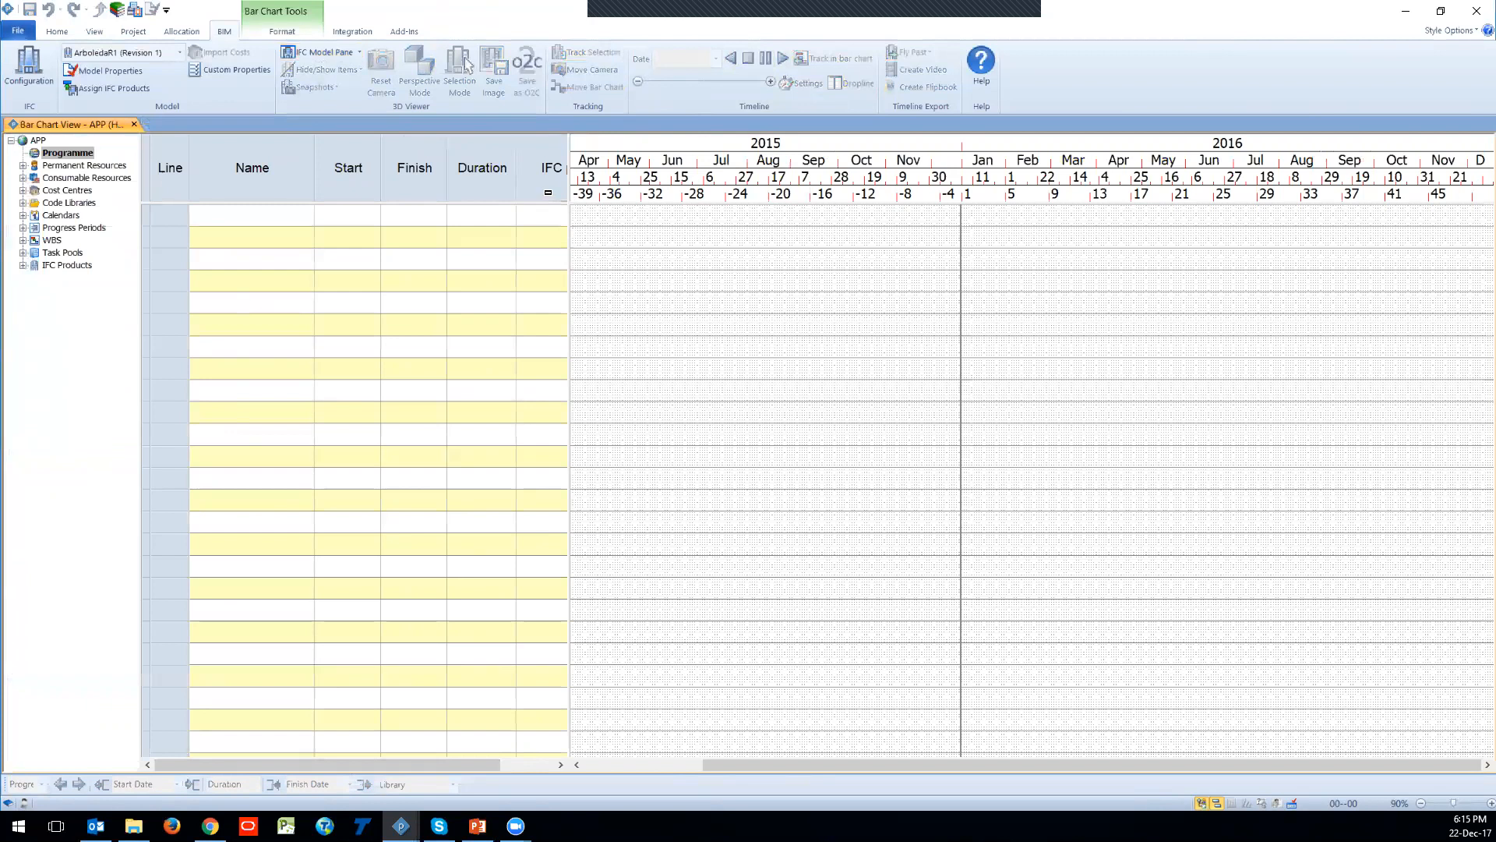
{"action": "left_click_drag", "start_coordinate": [566, 190], "coordinate": [526, 192]}
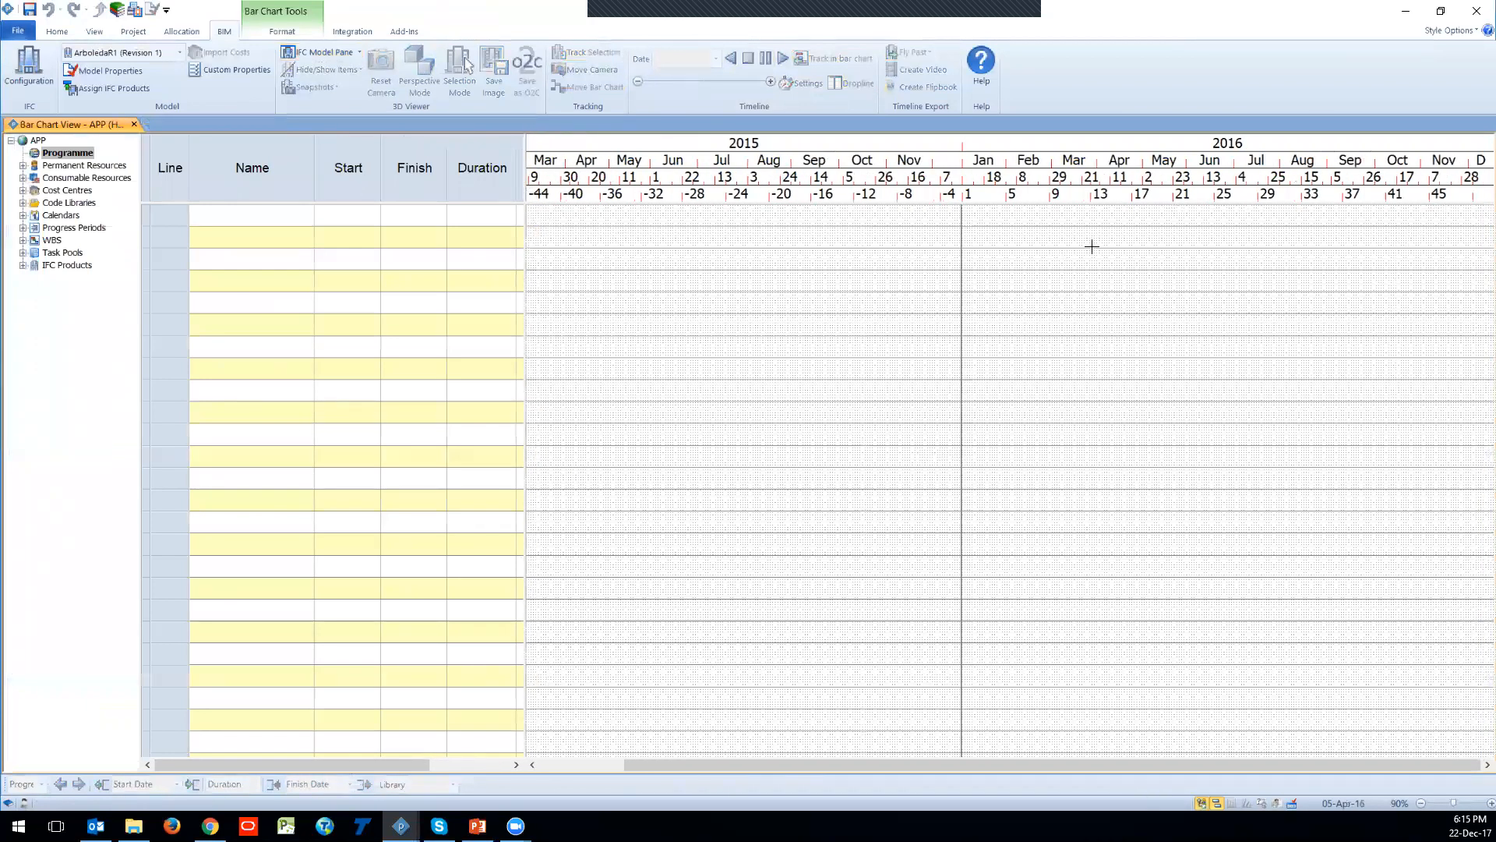
{"action": "left_click", "coordinate": [273, 369]}
{"action": "left_click", "coordinate": [59, 31]}
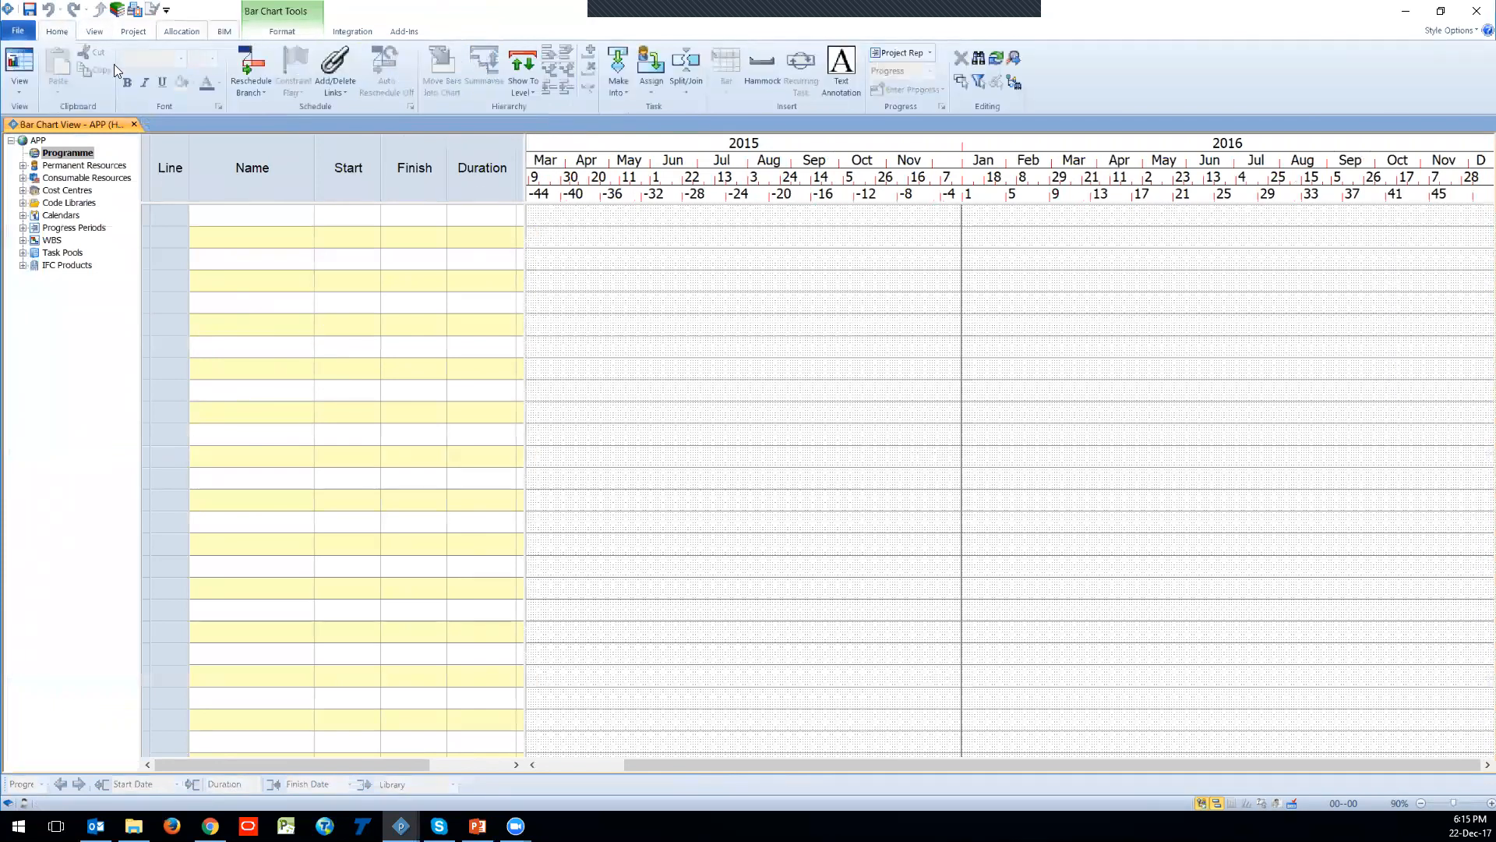
{"action": "left_click", "coordinate": [222, 33]}
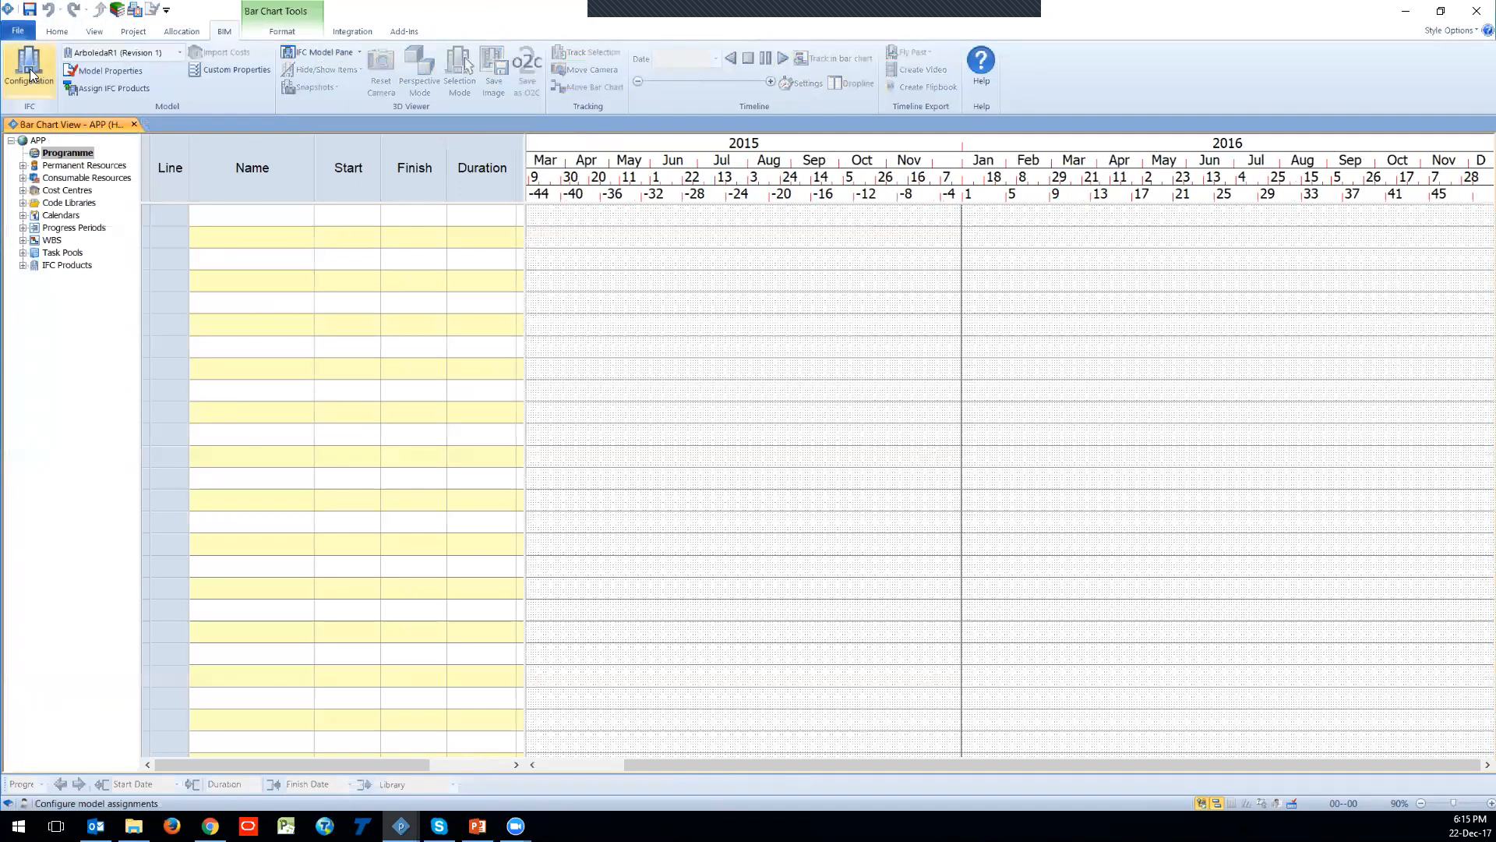
Step: Open the BIM model configuration and view the local and ELECO BIMCloud sources for adding a new IFC
{"action": "left_click", "coordinate": [17, 31]}
{"action": "left_click", "coordinate": [190, 163]}
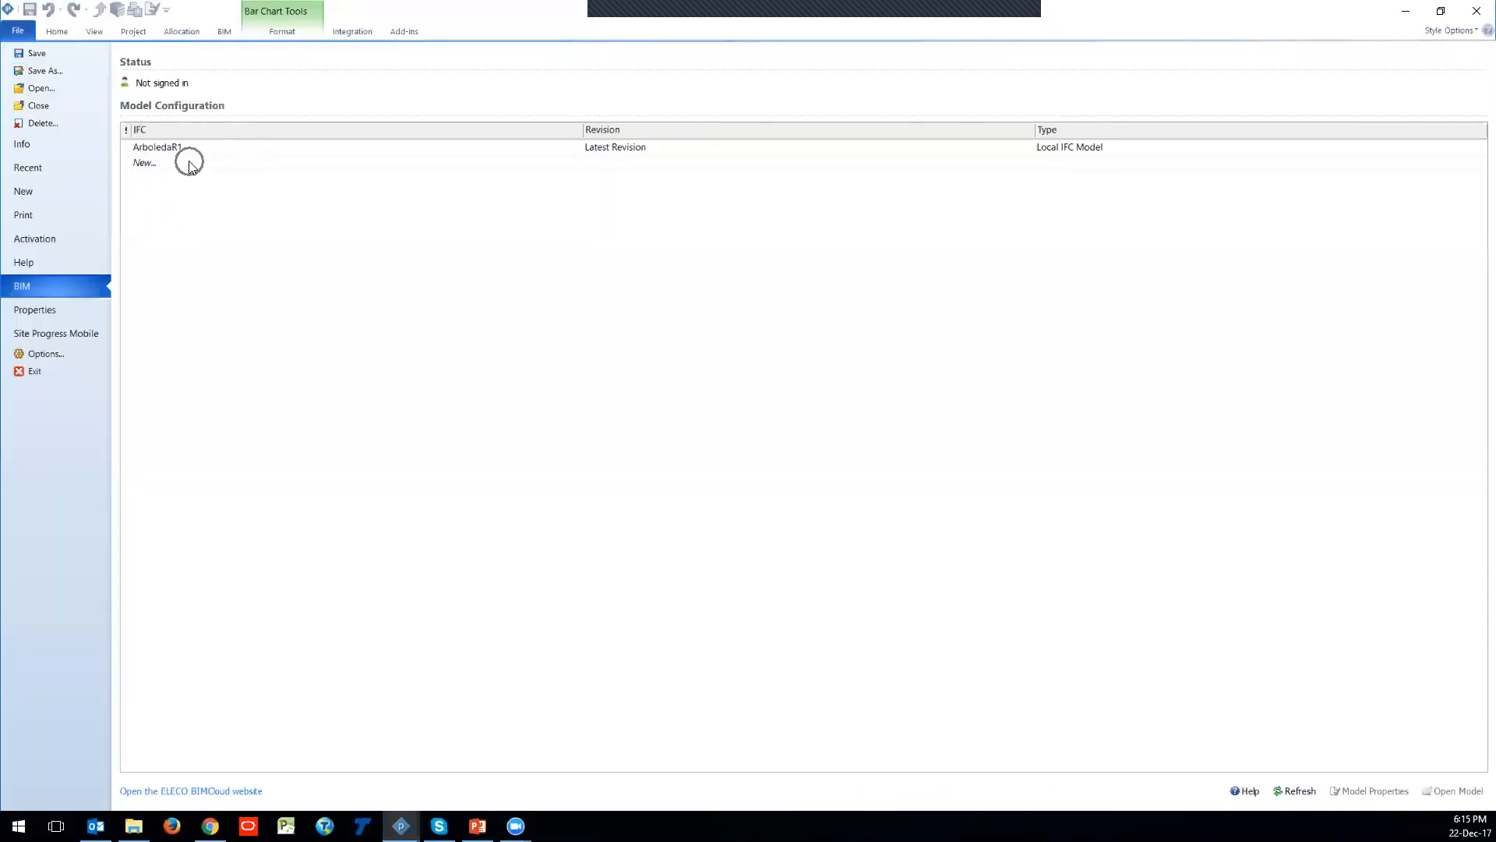
{"action": "left_click", "coordinate": [174, 179]}
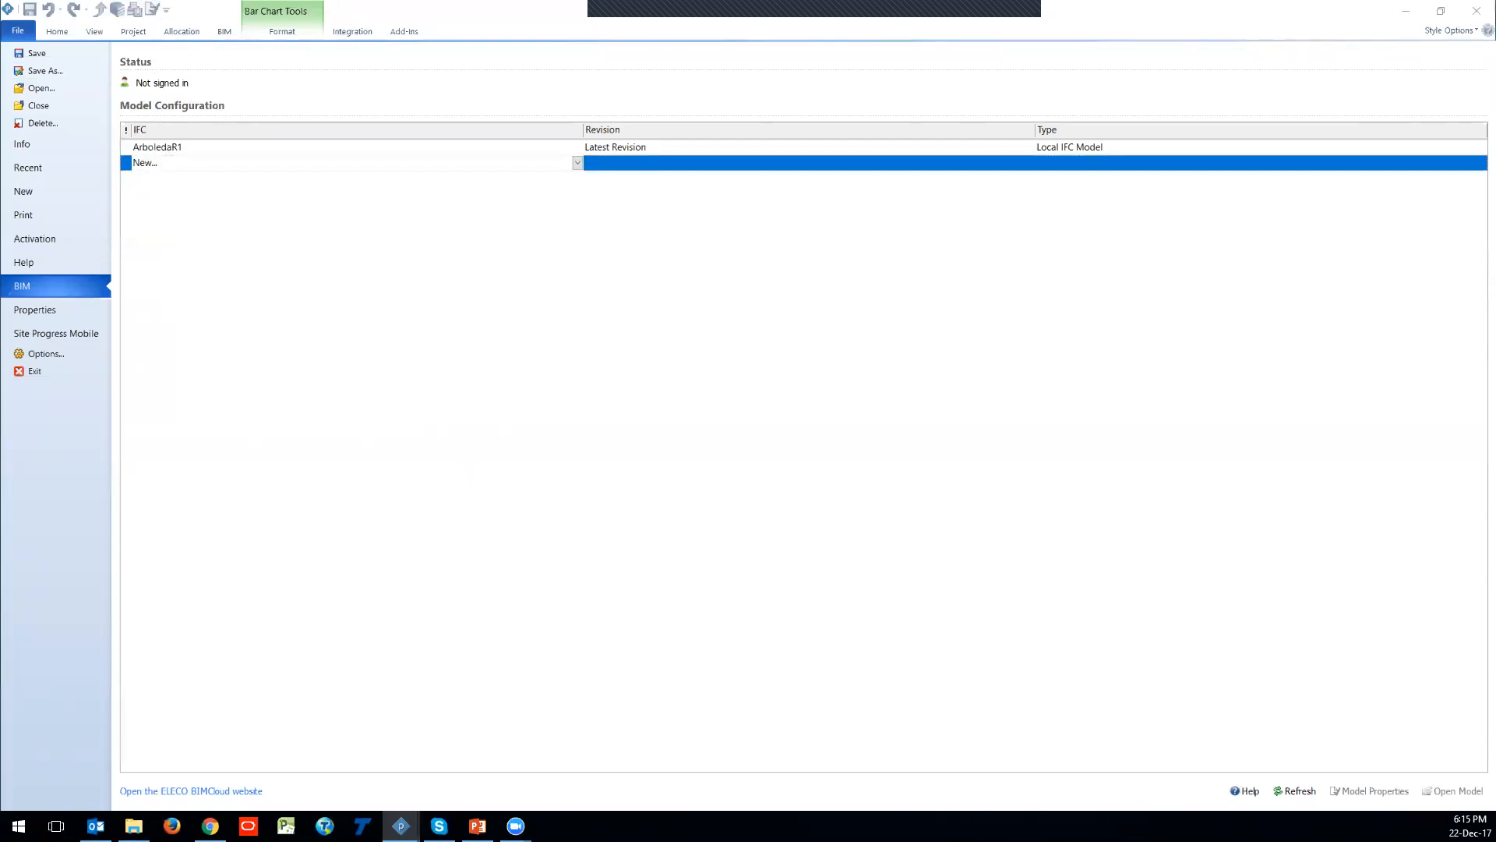
{"action": "left_click", "coordinate": [413, 277]}
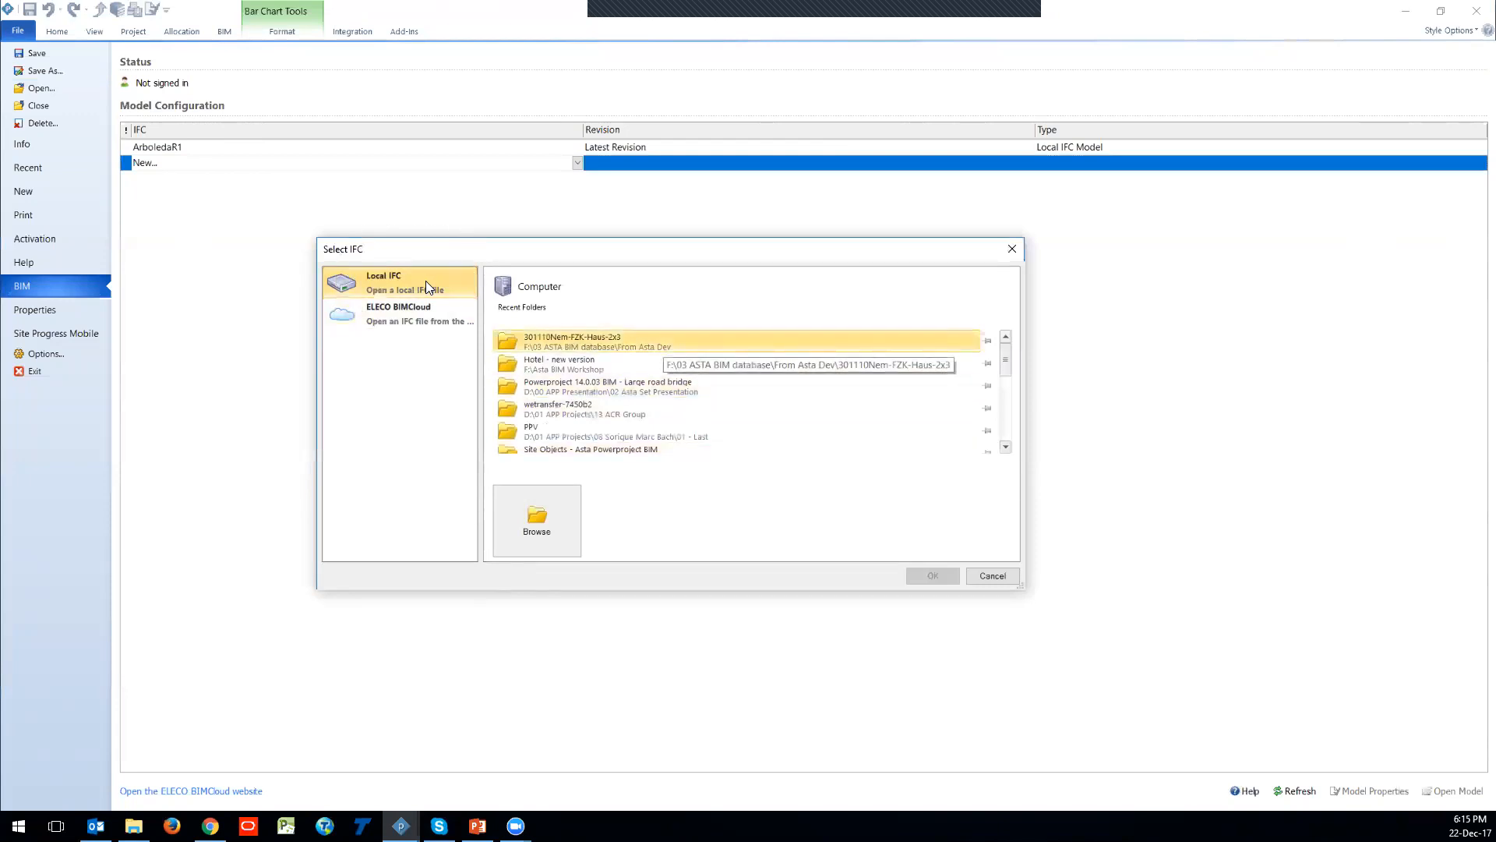
{"action": "key", "text": "ctrl"}
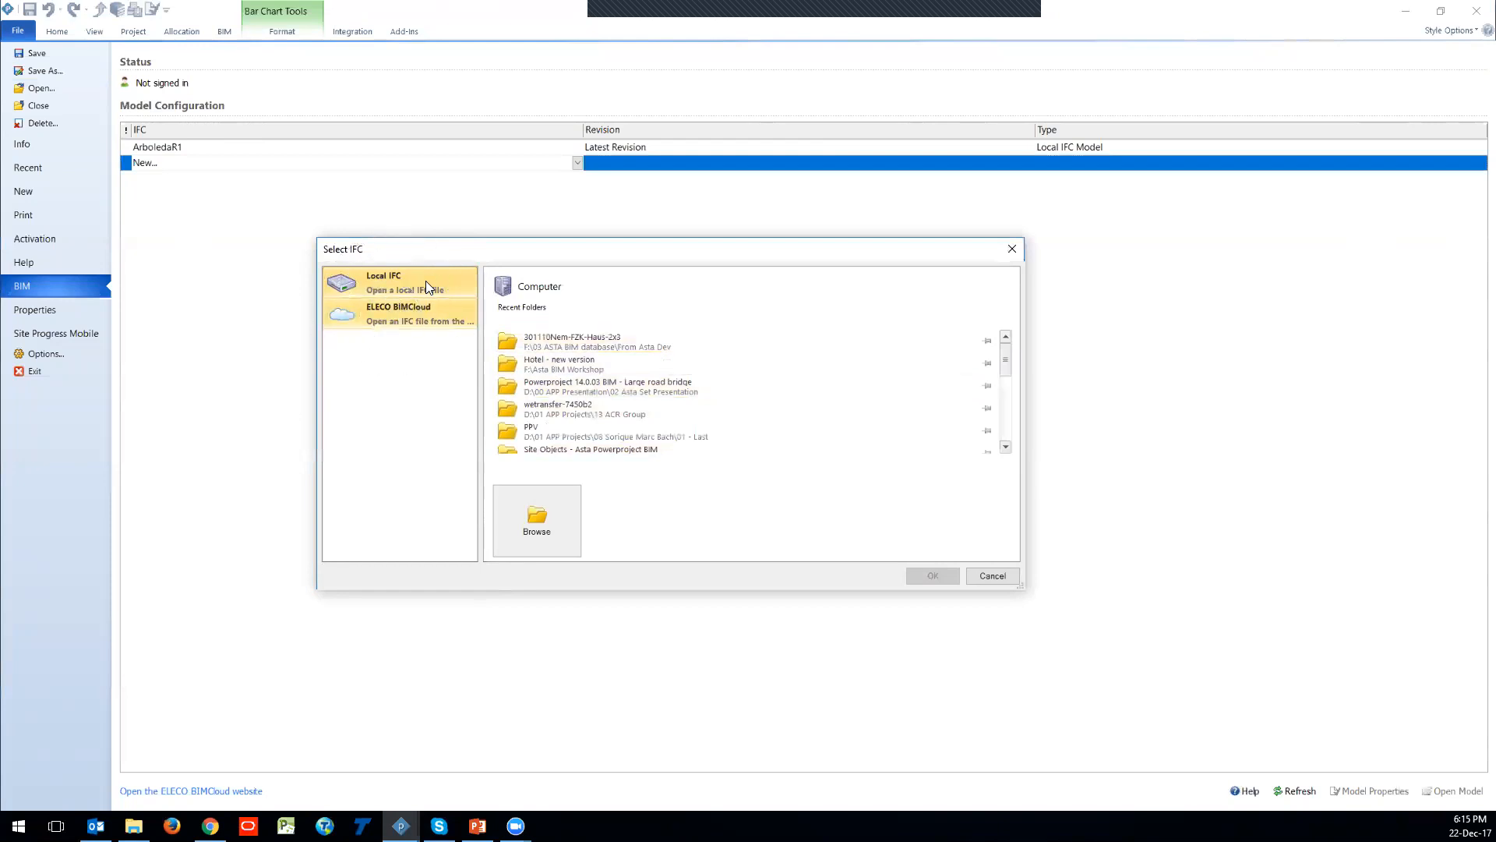
{"action": "key", "text": "ctrl"}
{"action": "key", "text": "ctrl"}
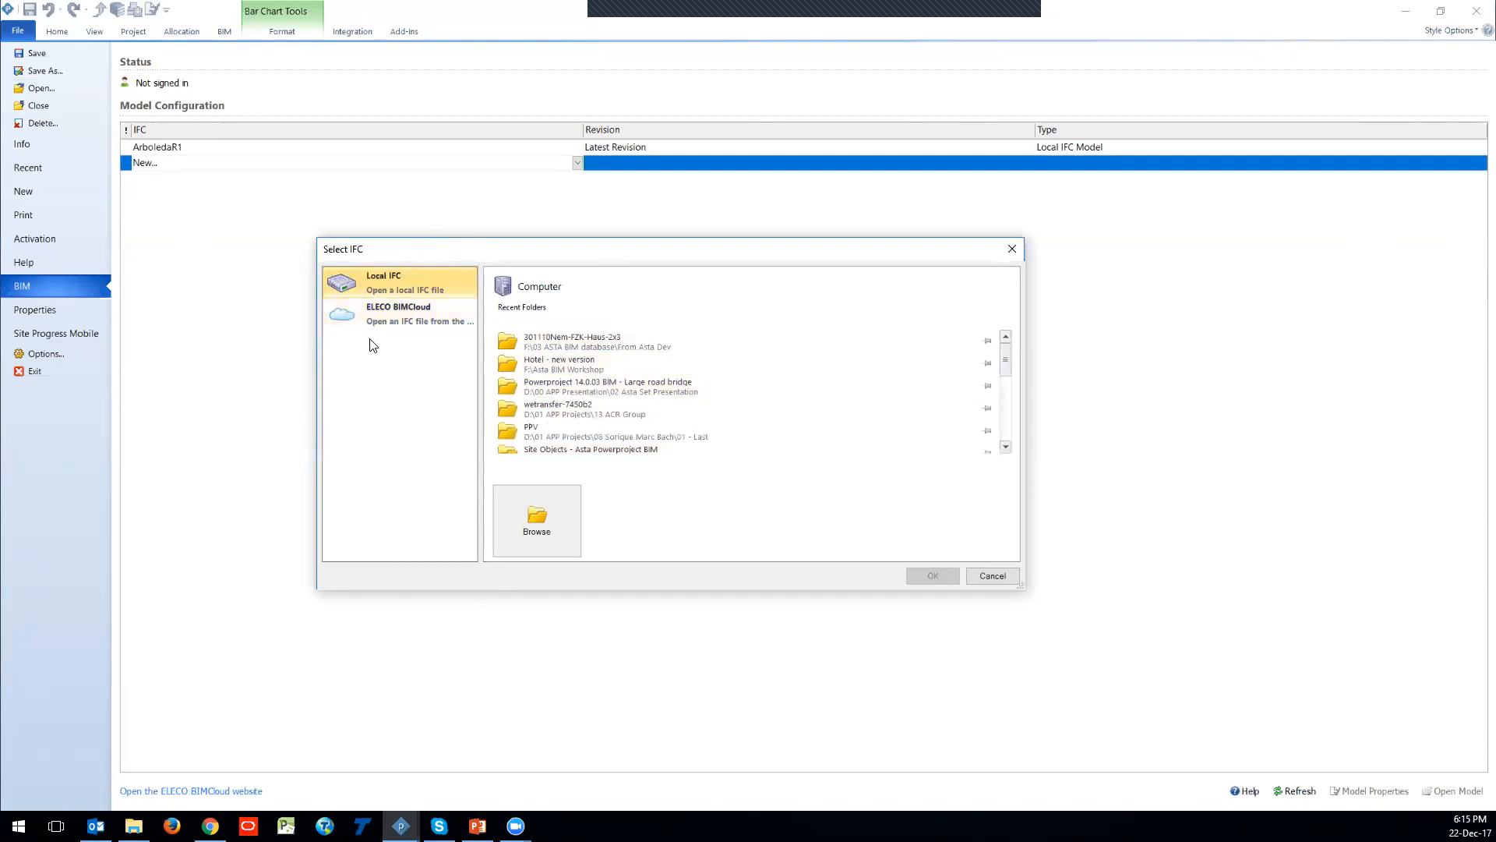
{"action": "key", "text": "Escape"}
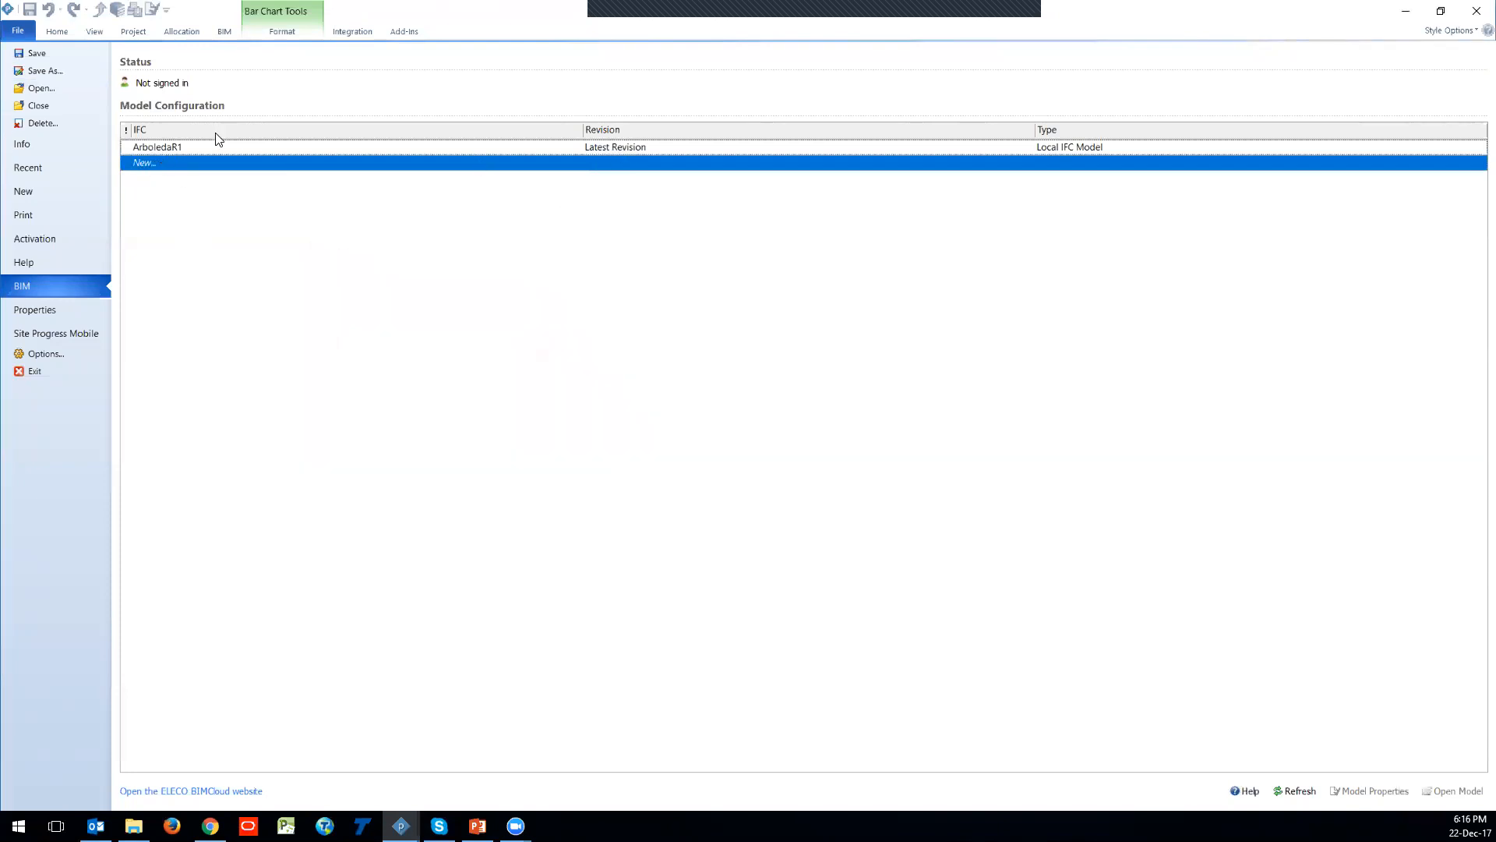
Step: Check the revision choices for the ArboledaR1 model and the options for adding a new IFC entry
{"action": "left_click", "coordinate": [151, 148]}
{"action": "left_click", "coordinate": [179, 152]}
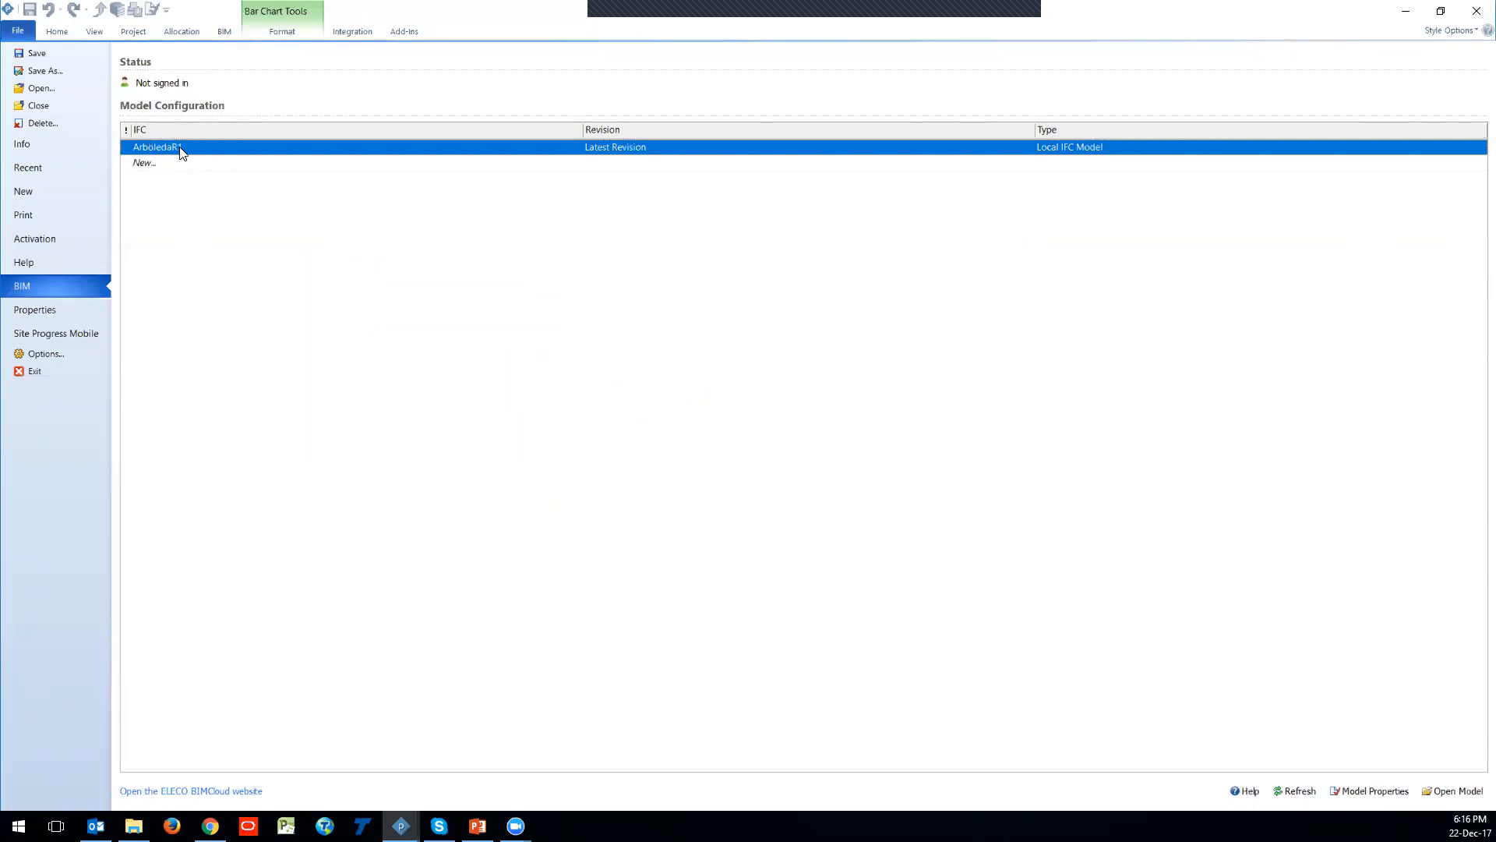
{"action": "left_click", "coordinate": [193, 148]}
{"action": "left_click", "coordinate": [634, 150]}
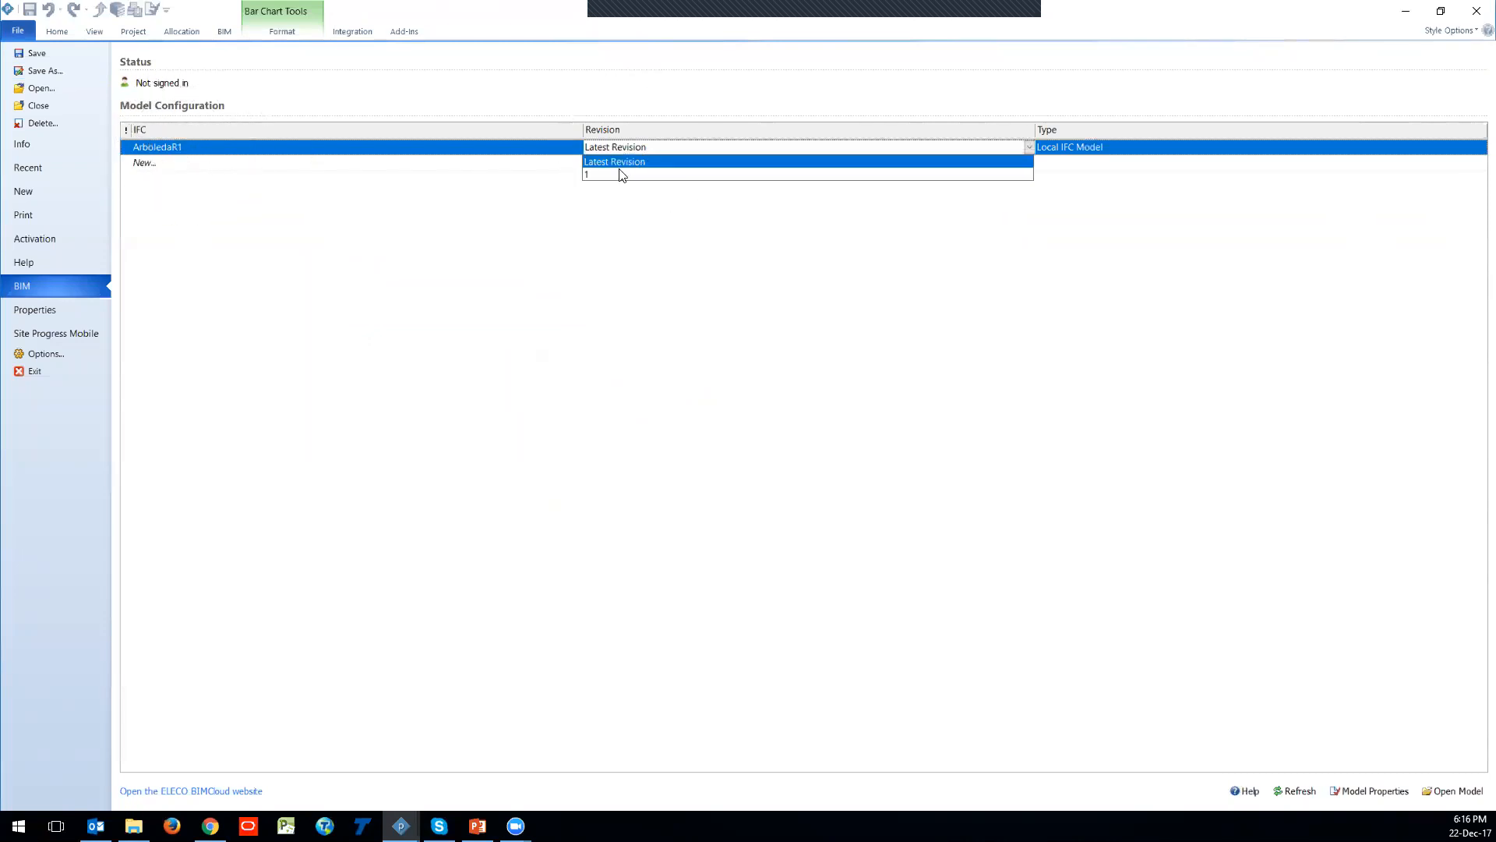
{"action": "left_click", "coordinate": [614, 181]}
{"action": "left_click", "coordinate": [629, 150]}
{"action": "left_click", "coordinate": [592, 189]}
{"action": "left_click", "coordinate": [333, 164]}
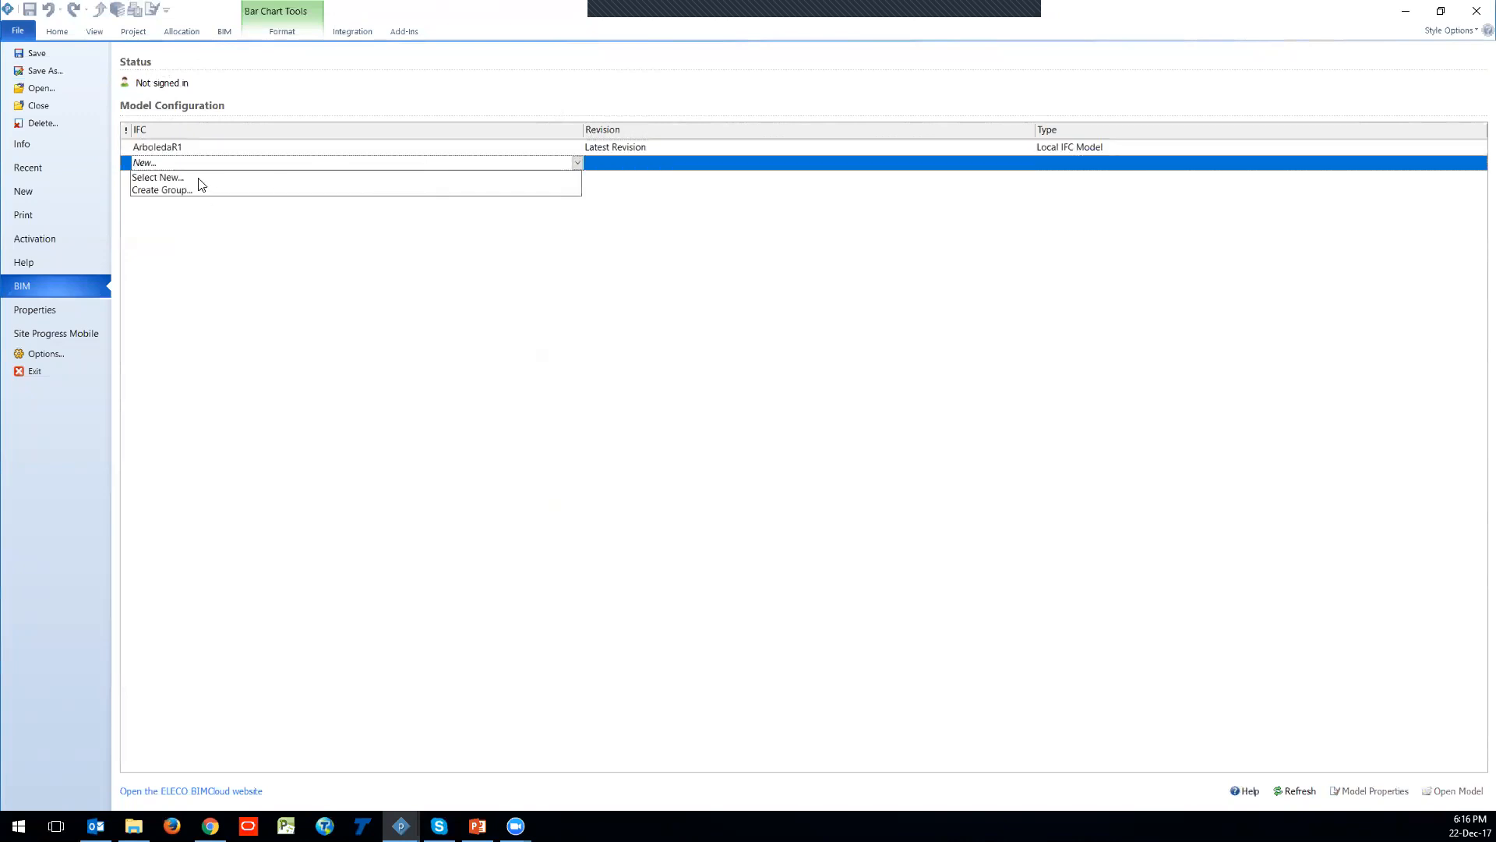
{"action": "left_click", "coordinate": [266, 264]}
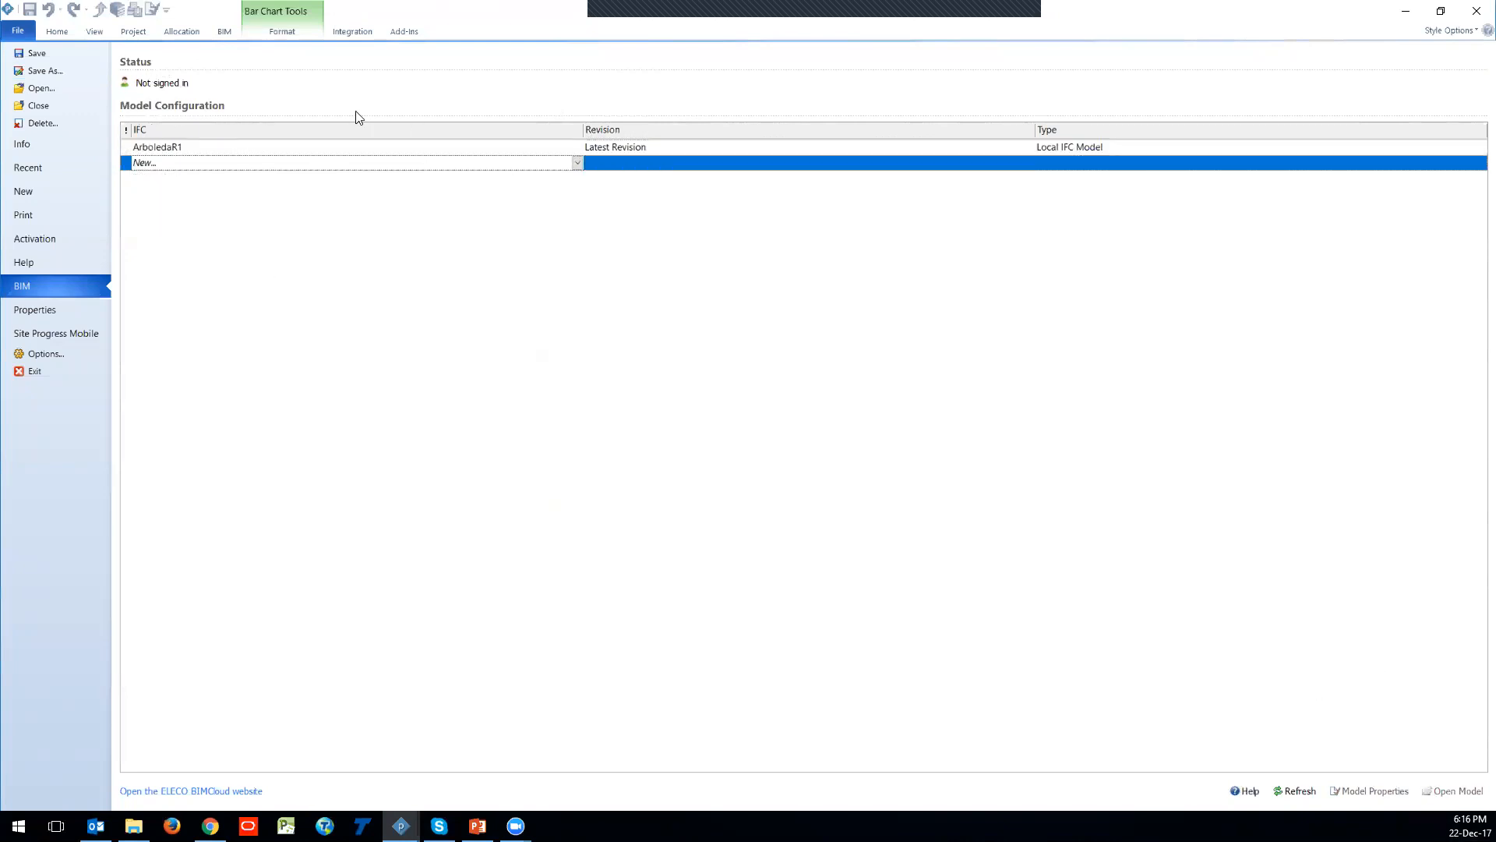
Step: Open the ArboledaR1 model from the model configuration and show it in the IFC Model pane
{"action": "left_click", "coordinate": [187, 148]}
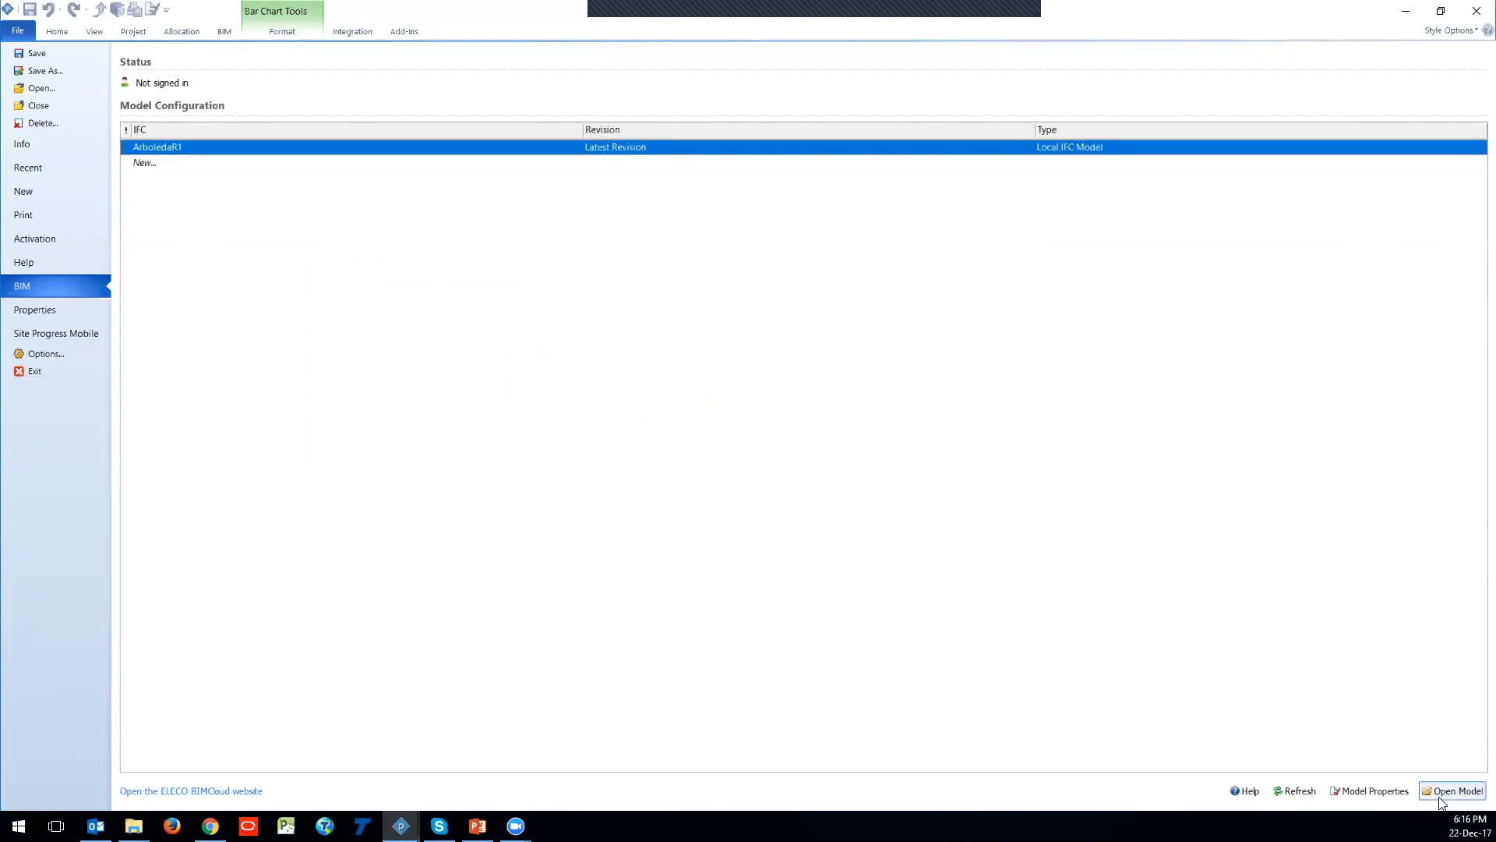
{"action": "left_click", "coordinate": [1451, 791]}
{"action": "left_click", "coordinate": [316, 55]}
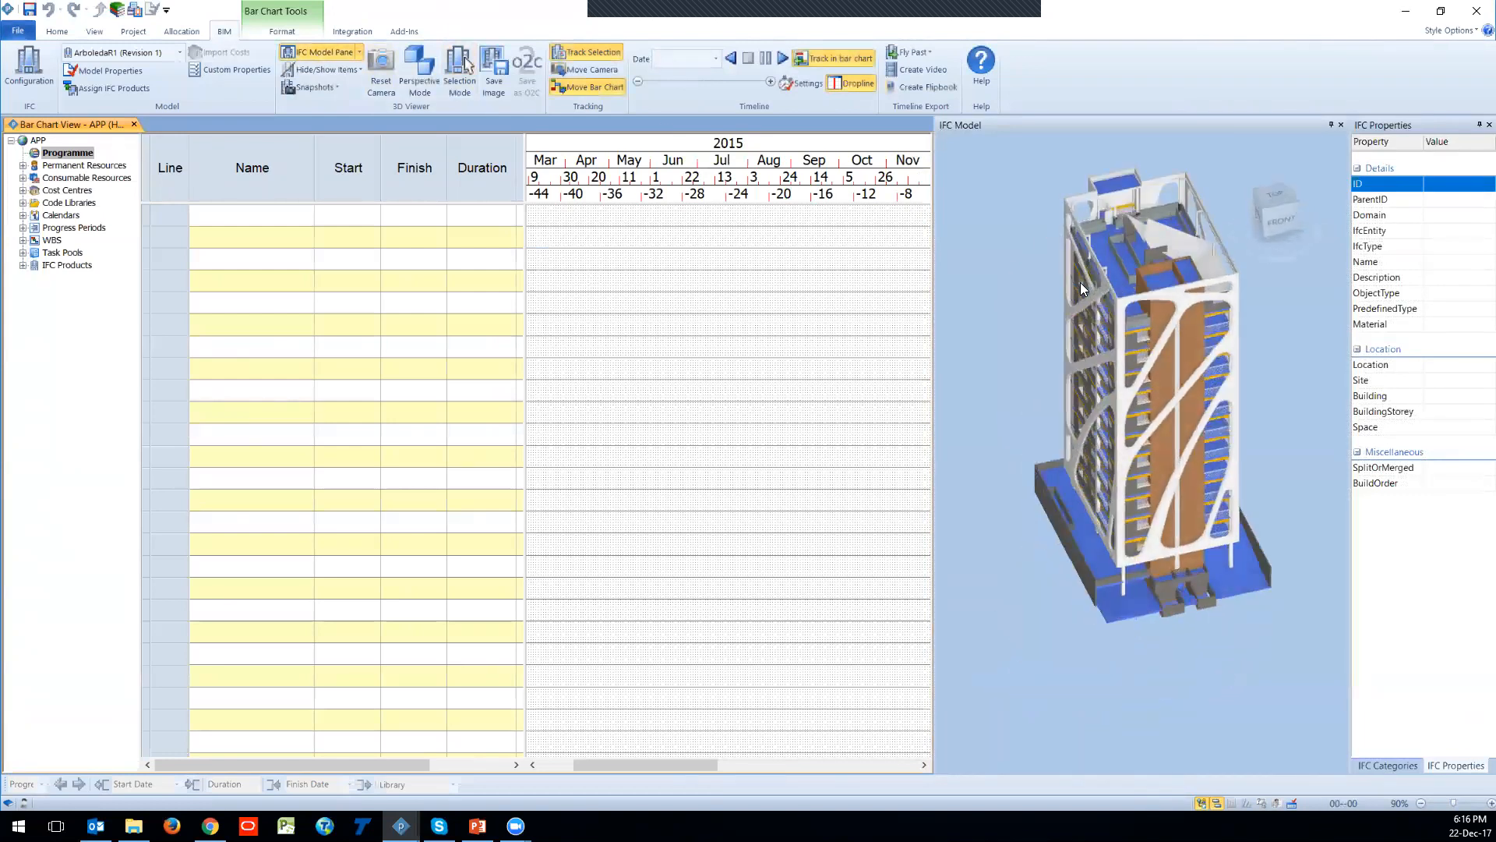
Step: Inspect the IFC properties of the tower's building skin, and clear the selection
{"action": "mouse_move", "coordinate": [1083, 414]}
{"action": "left_mouse_down"}
{"action": "mouse_move", "coordinate": [1097, 405]}
{"action": "mouse_move", "coordinate": [1066, 407]}
{"action": "mouse_move", "coordinate": [1071, 432]}
{"action": "left_mouse_up"}
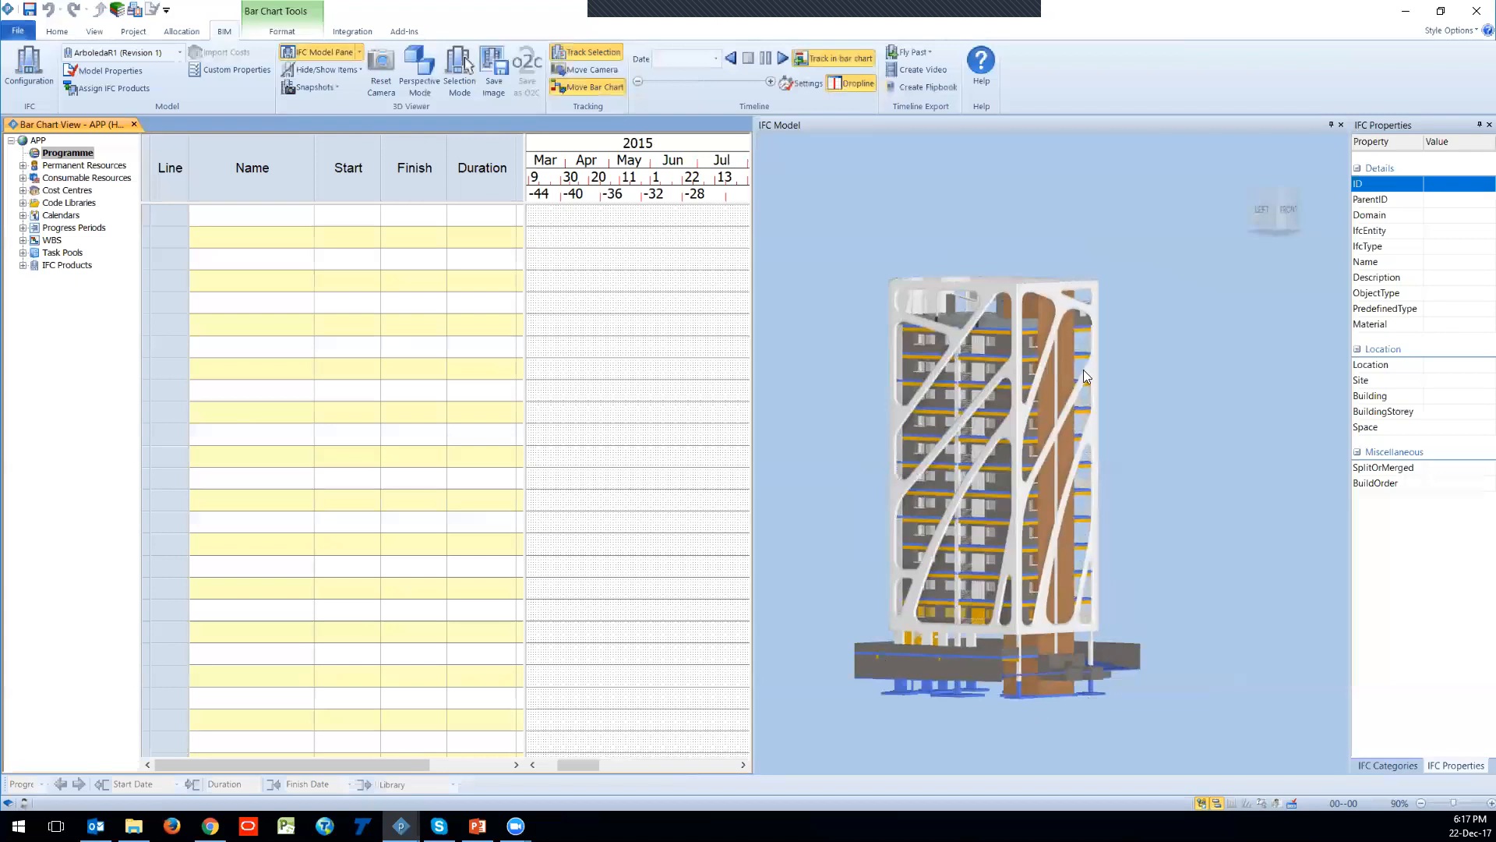
{"action": "key", "text": "ctrl"}
{"action": "left_click", "coordinate": [1084, 371]}
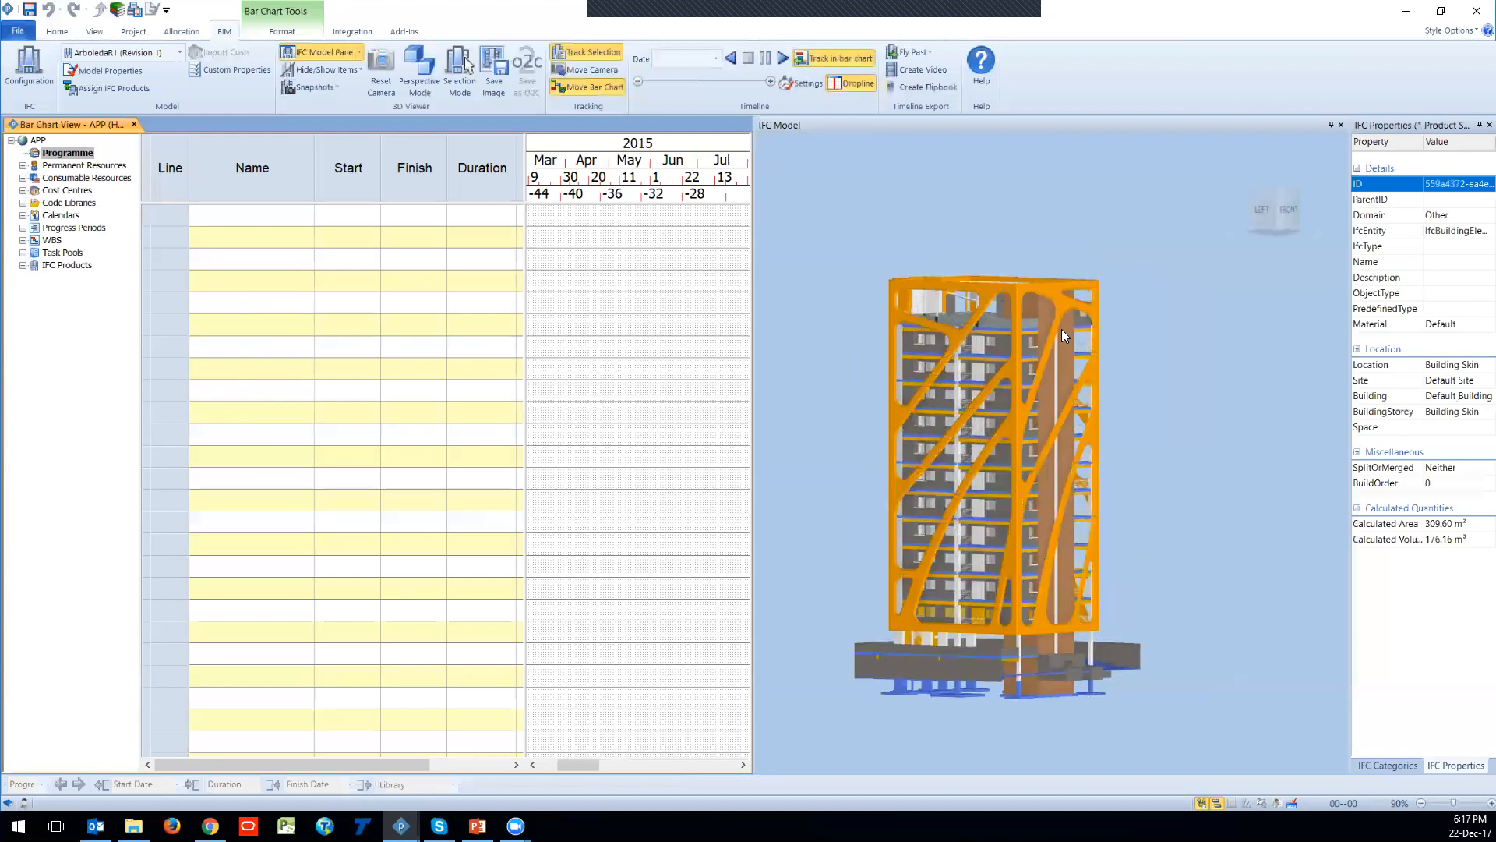
{"action": "left_click_drag", "start_coordinate": [1119, 520], "coordinate": [1137, 504]}
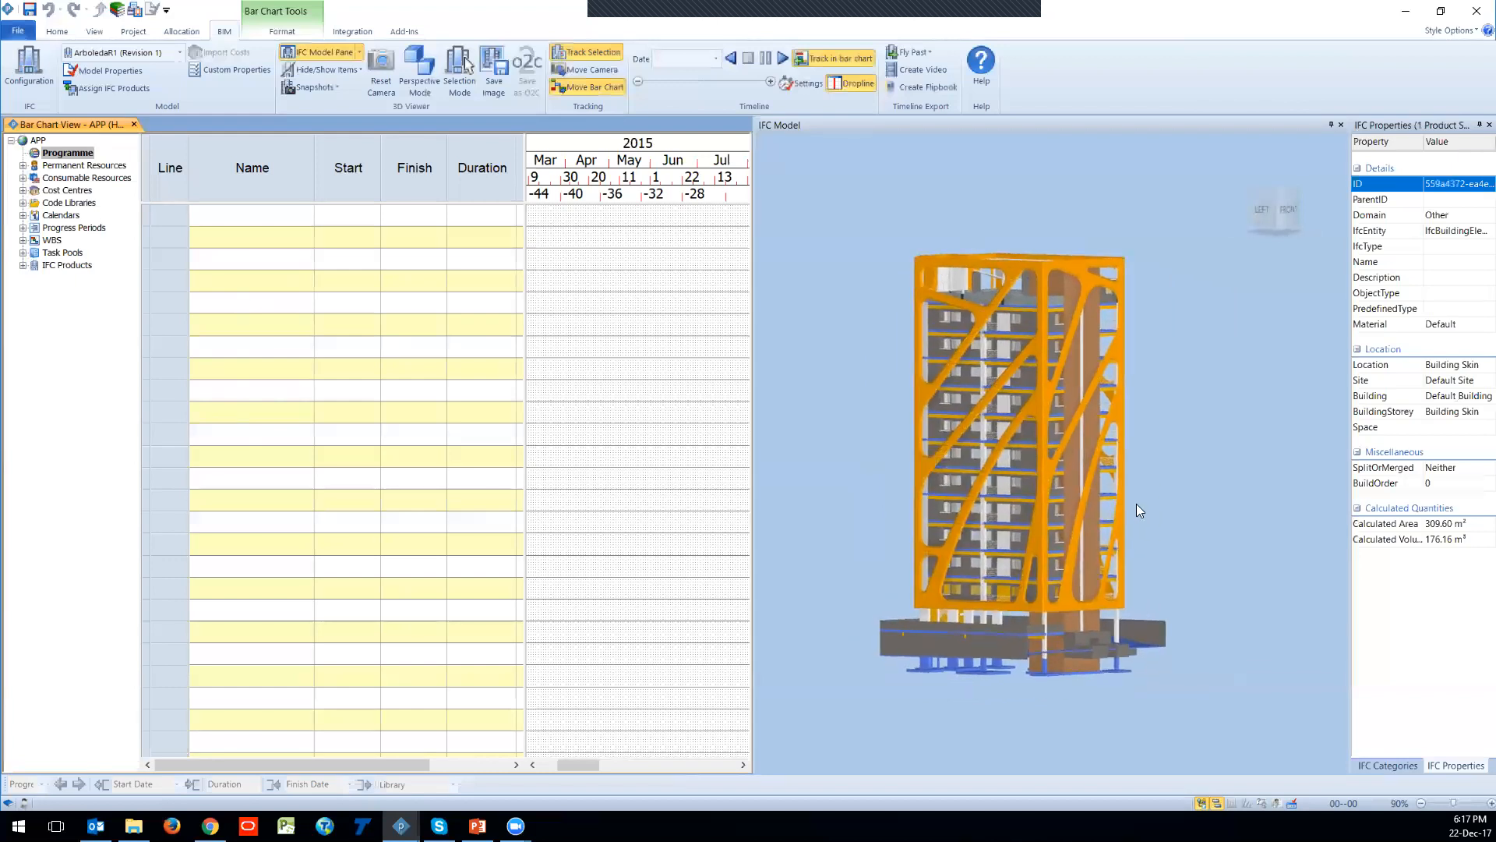
{"action": "left_click", "coordinate": [1136, 503]}
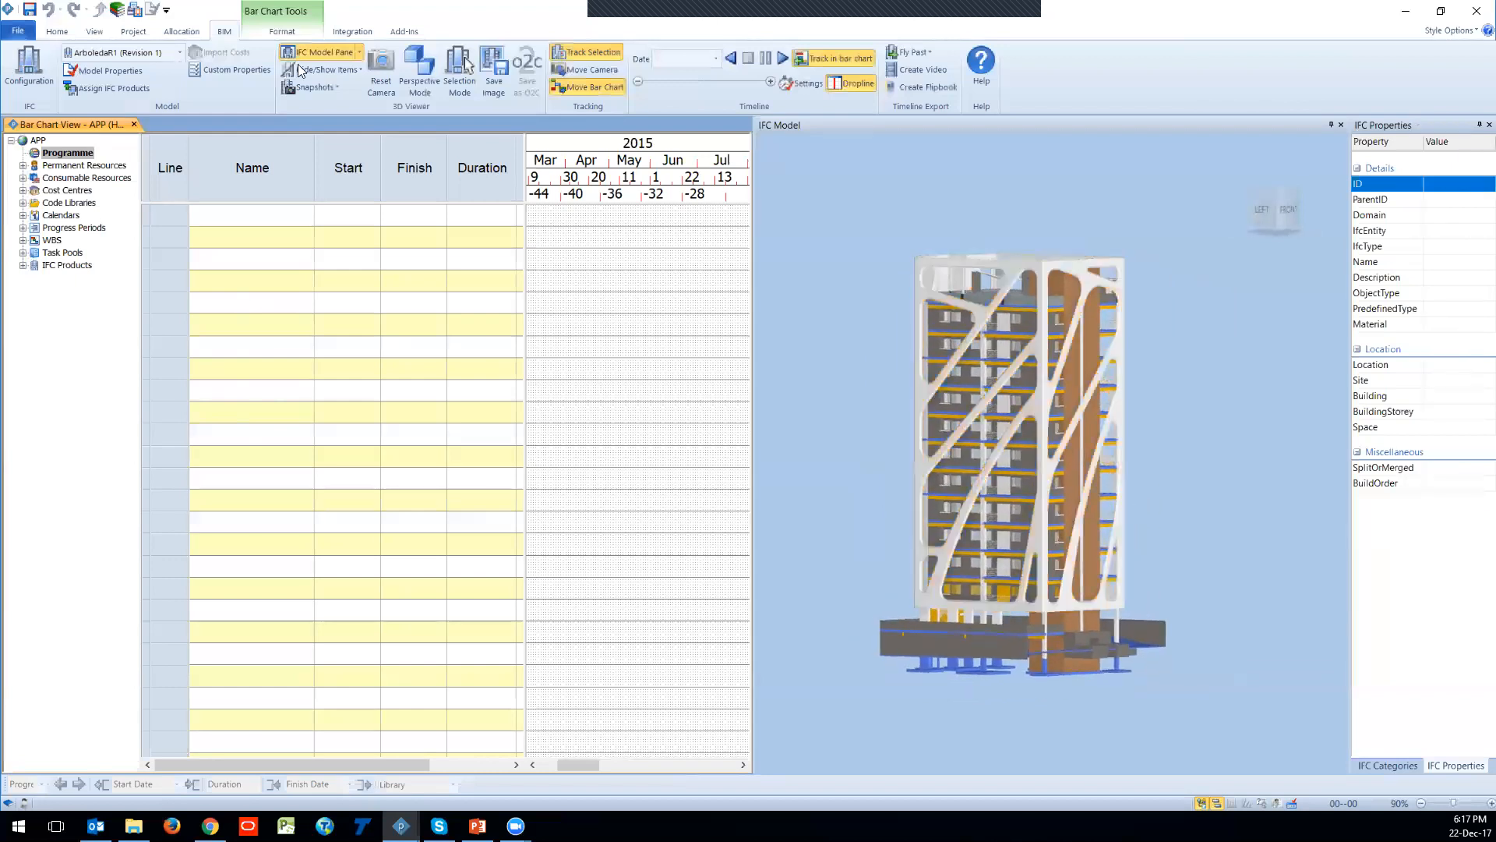
Step: Turn on Perspective Mode and view the tower's facade up close
{"action": "left_click", "coordinate": [418, 66]}
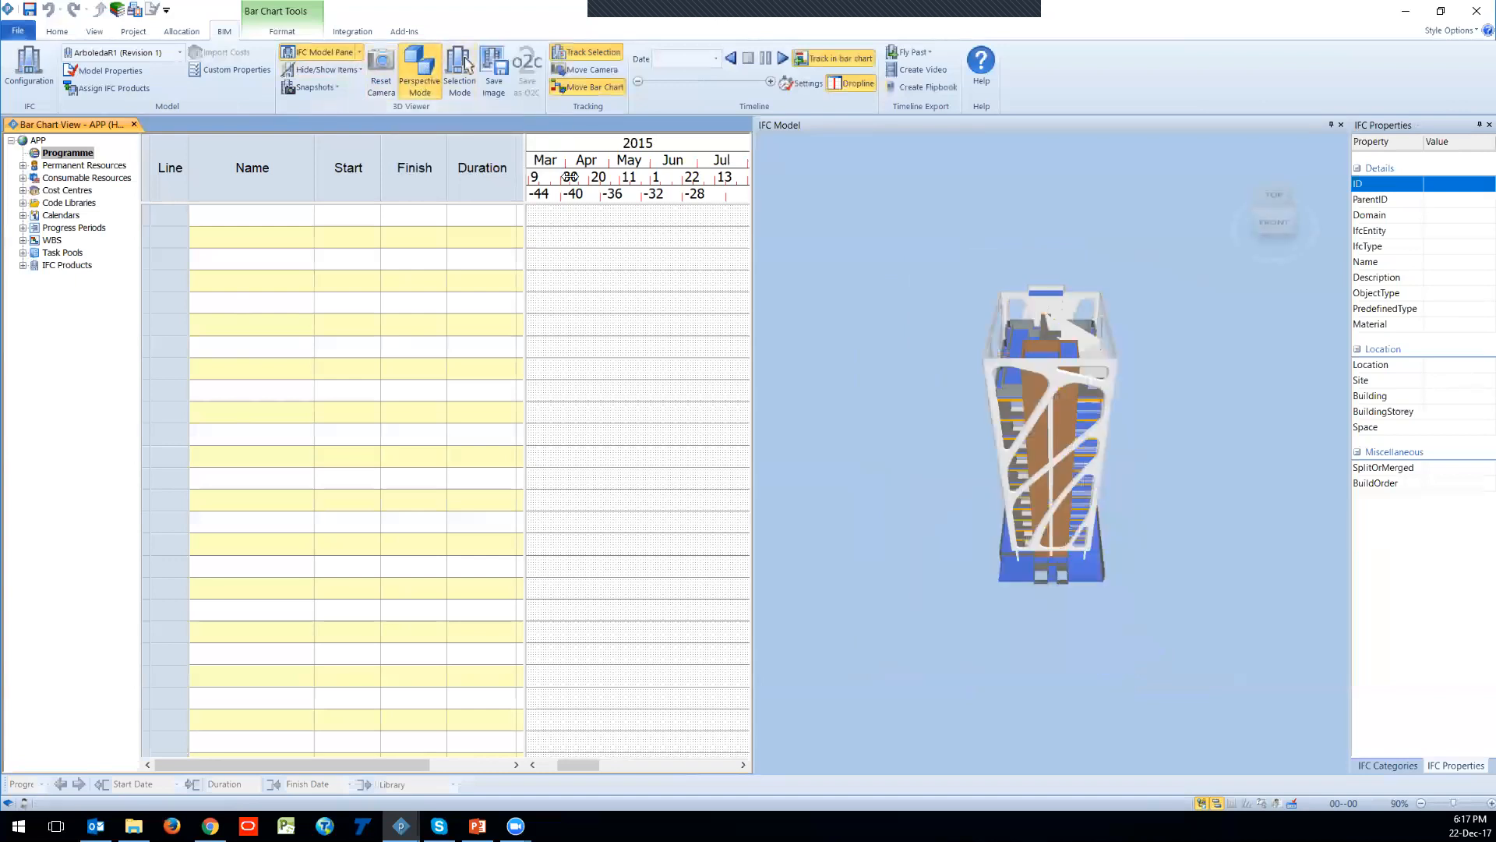
{"action": "left_click_drag", "start_coordinate": [1096, 415], "coordinate": [1096, 284]}
{"action": "scroll", "coordinate": [1096, 283], "scroll_direction": "up", "scroll_amount": 10}
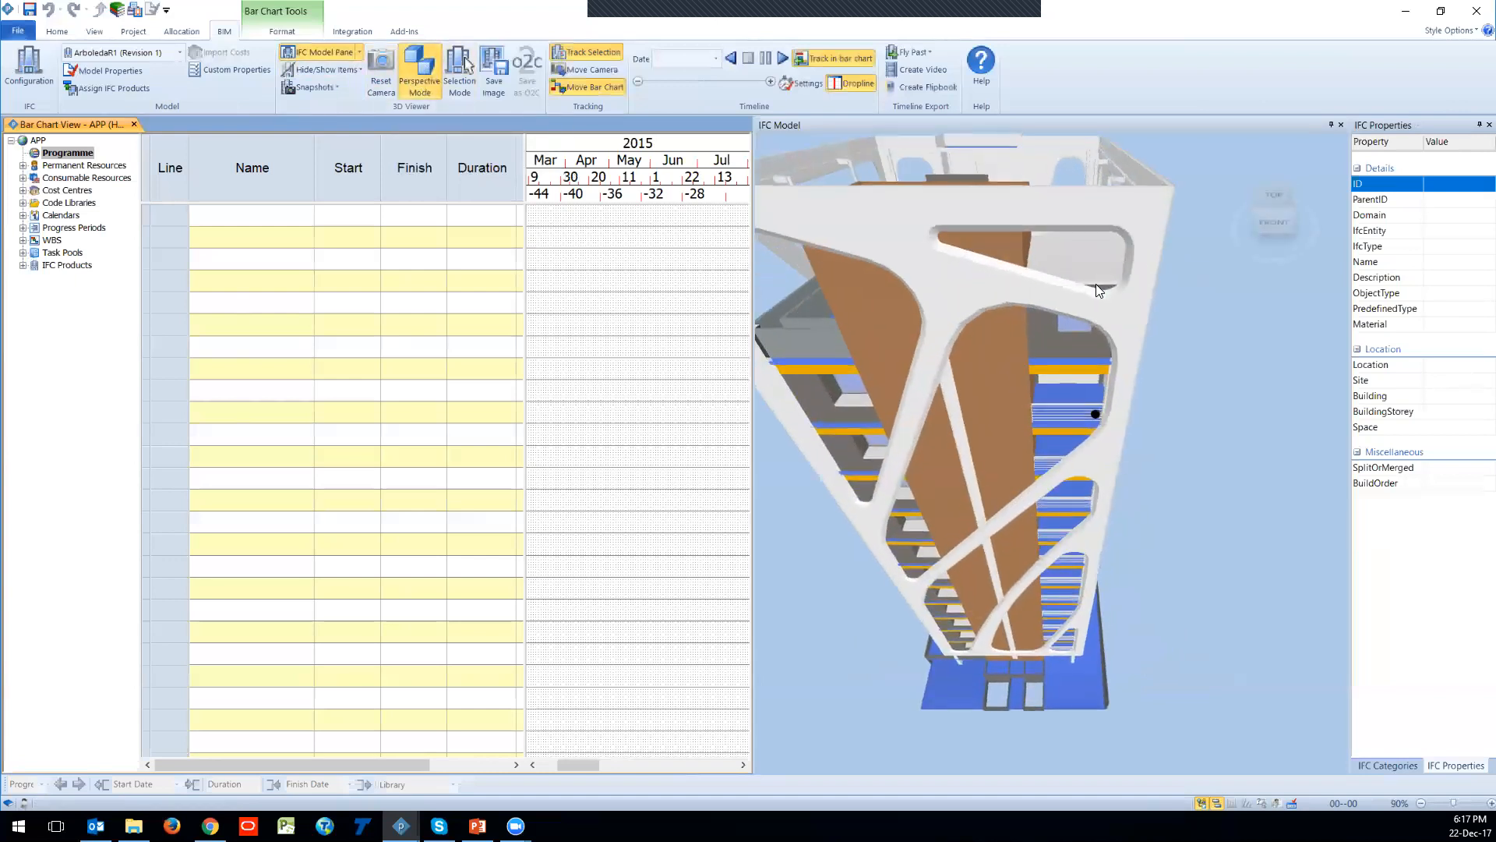
Step: Save a snapshot named "int" of a room inside the tower, looking towards a white door
{"action": "scroll", "coordinate": [1095, 283], "scroll_direction": "up", "scroll_amount": 5}
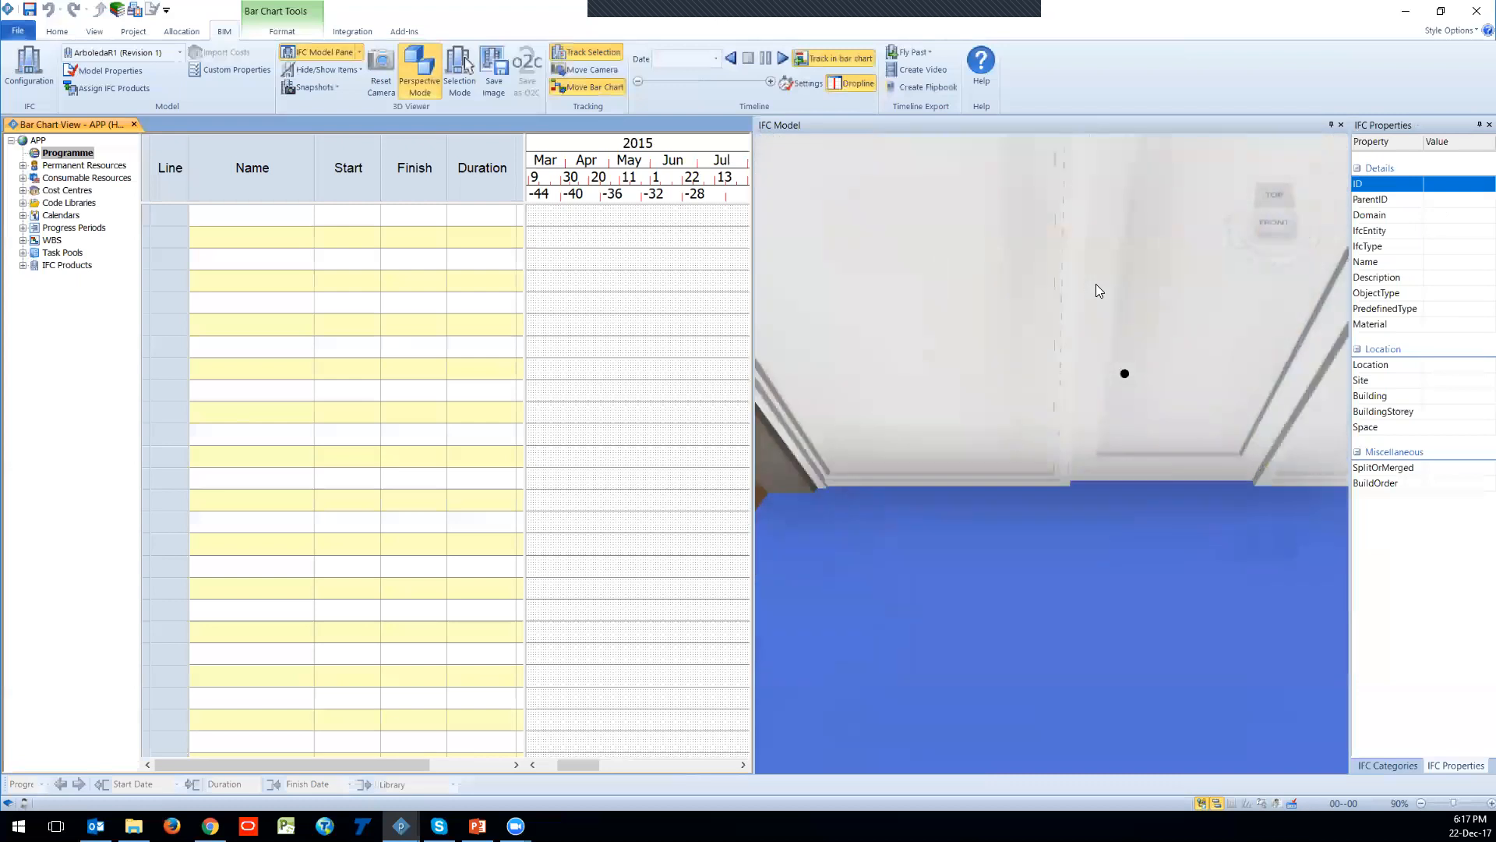
{"action": "left_click_drag", "start_coordinate": [1089, 252], "coordinate": [1085, 217]}
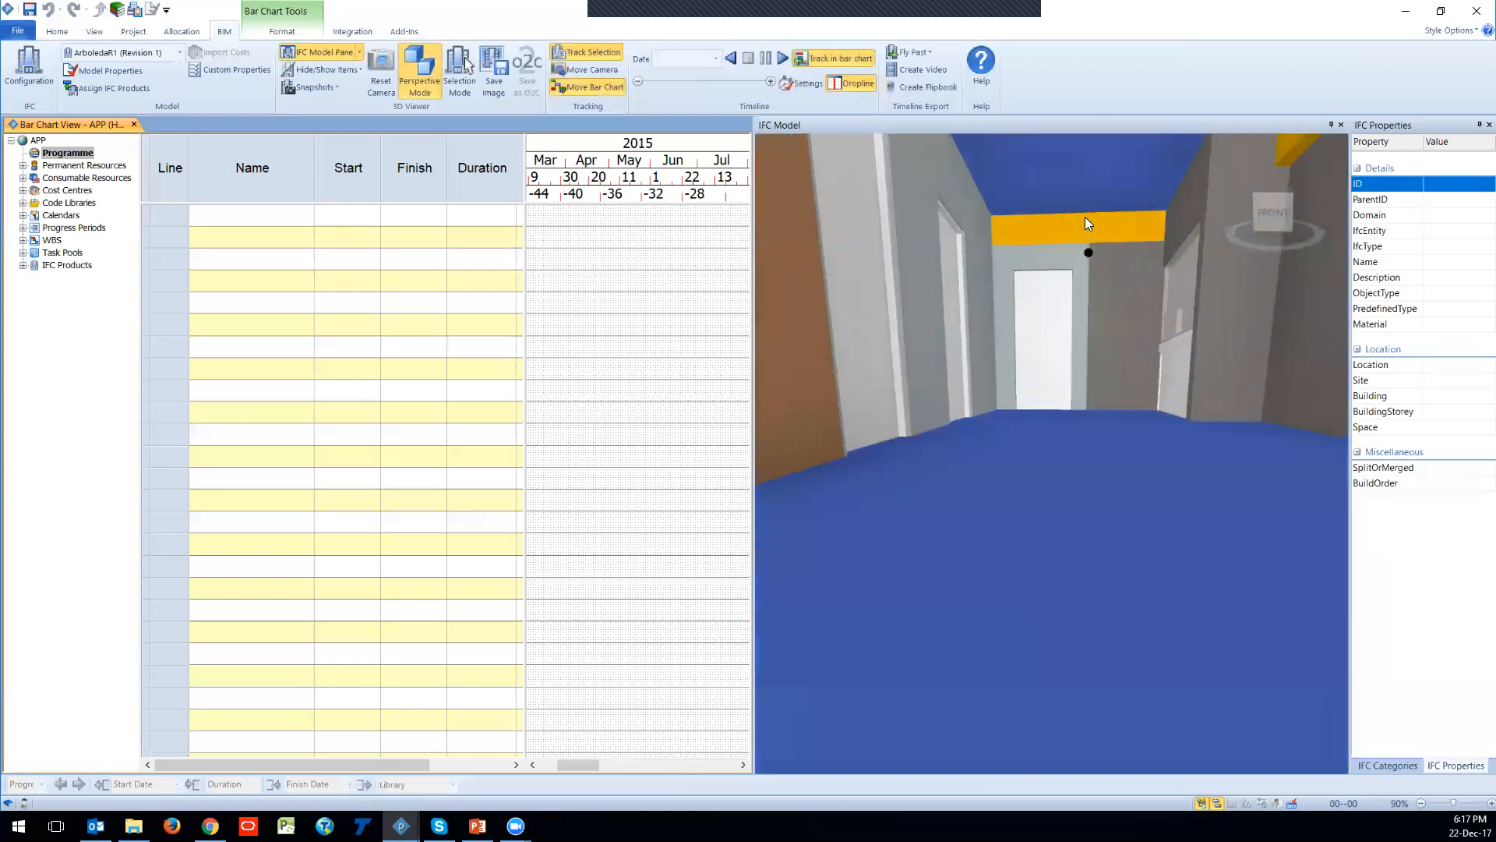
{"action": "scroll", "coordinate": [1066, 255], "scroll_direction": "up", "scroll_amount": 5}
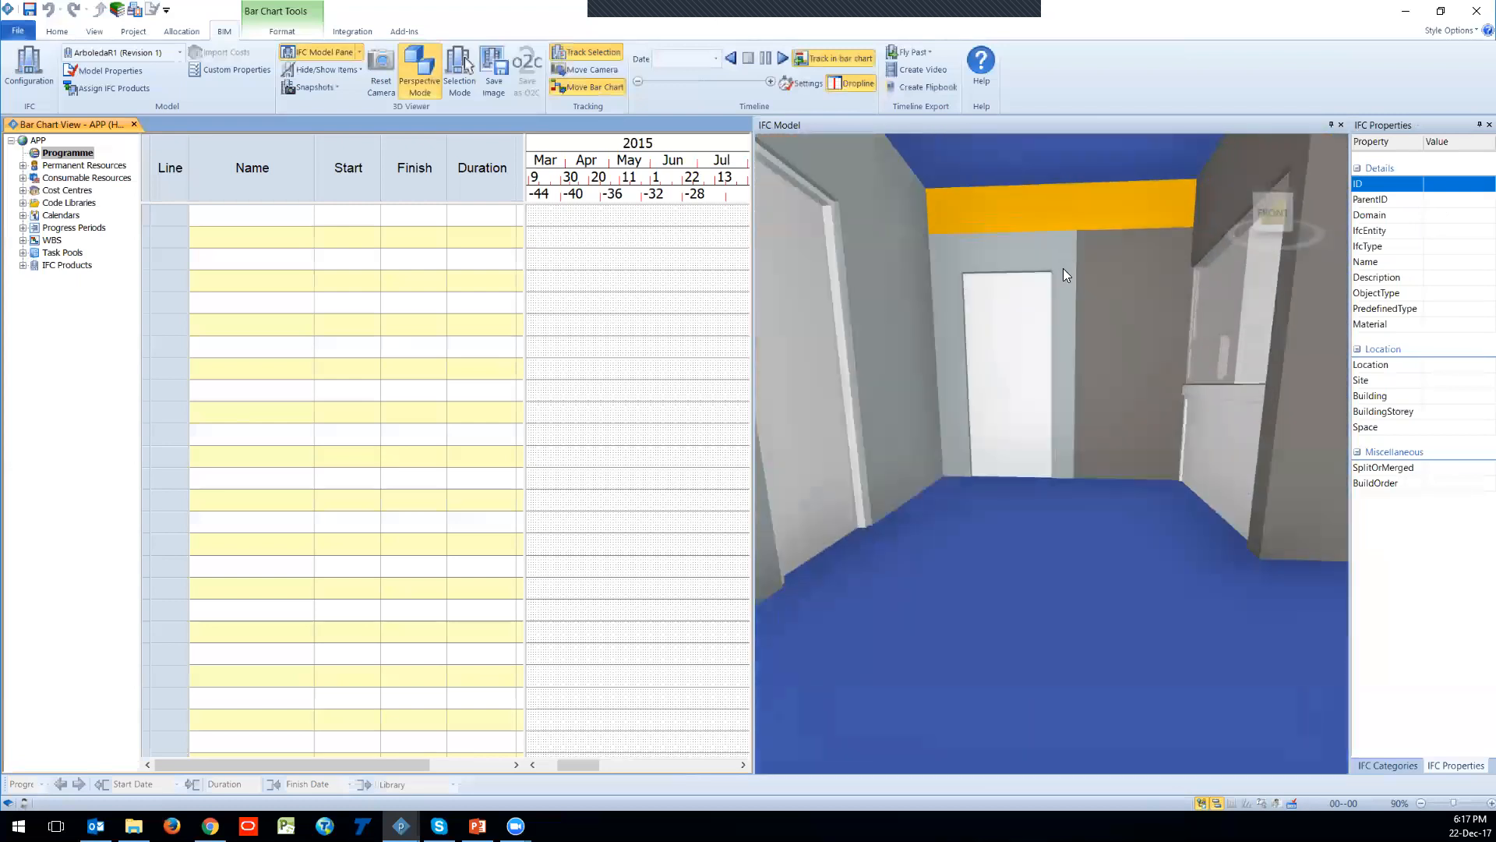
{"action": "scroll", "coordinate": [1065, 275], "scroll_direction": "up", "scroll_amount": 3}
{"action": "scroll", "coordinate": [1064, 274], "scroll_direction": "down", "scroll_amount": 1}
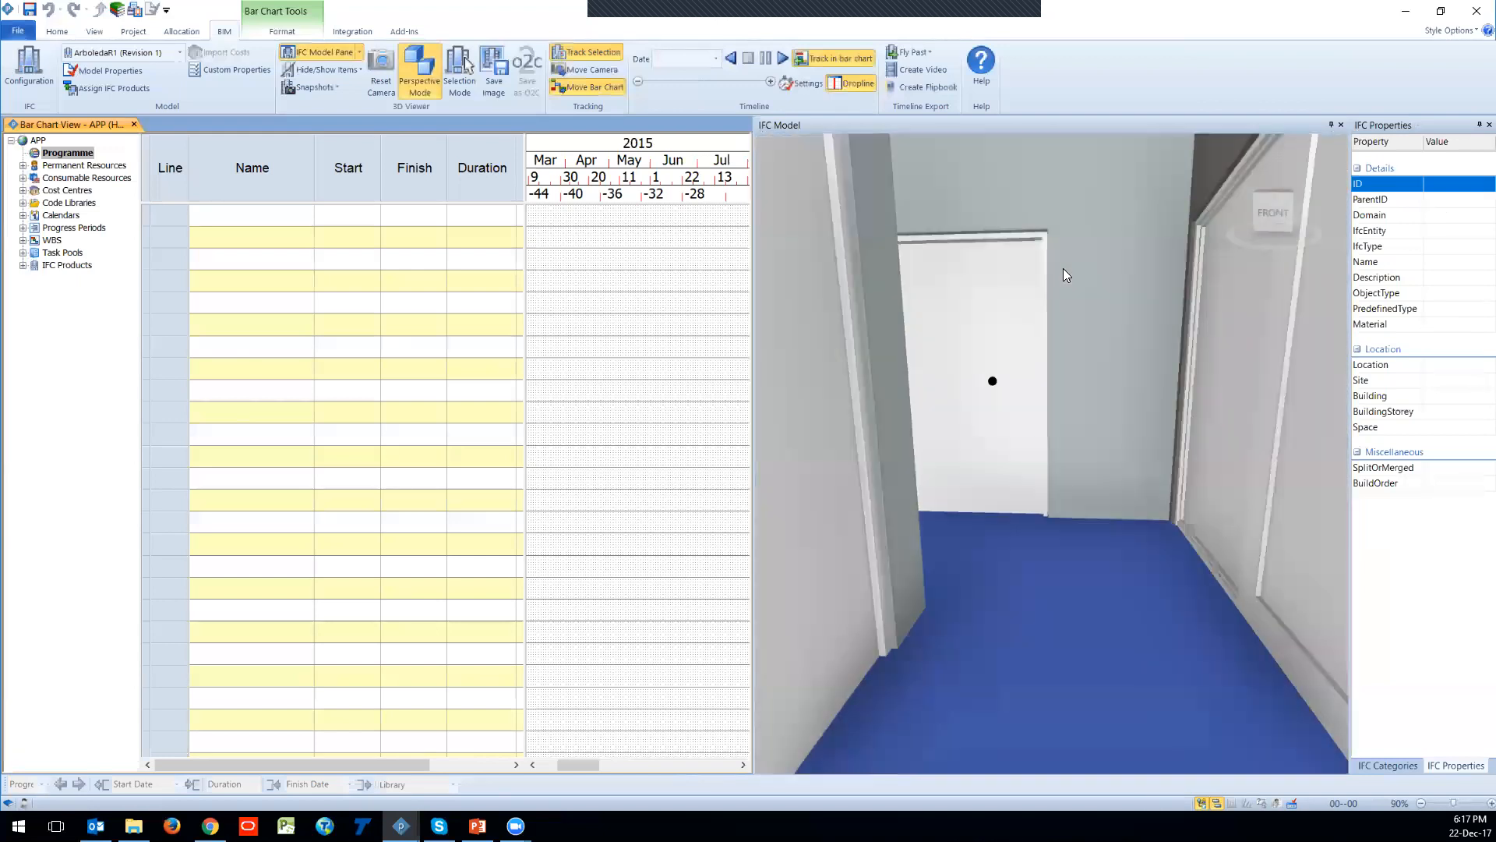
{"action": "scroll", "coordinate": [1063, 268], "scroll_direction": "up", "scroll_amount": 4}
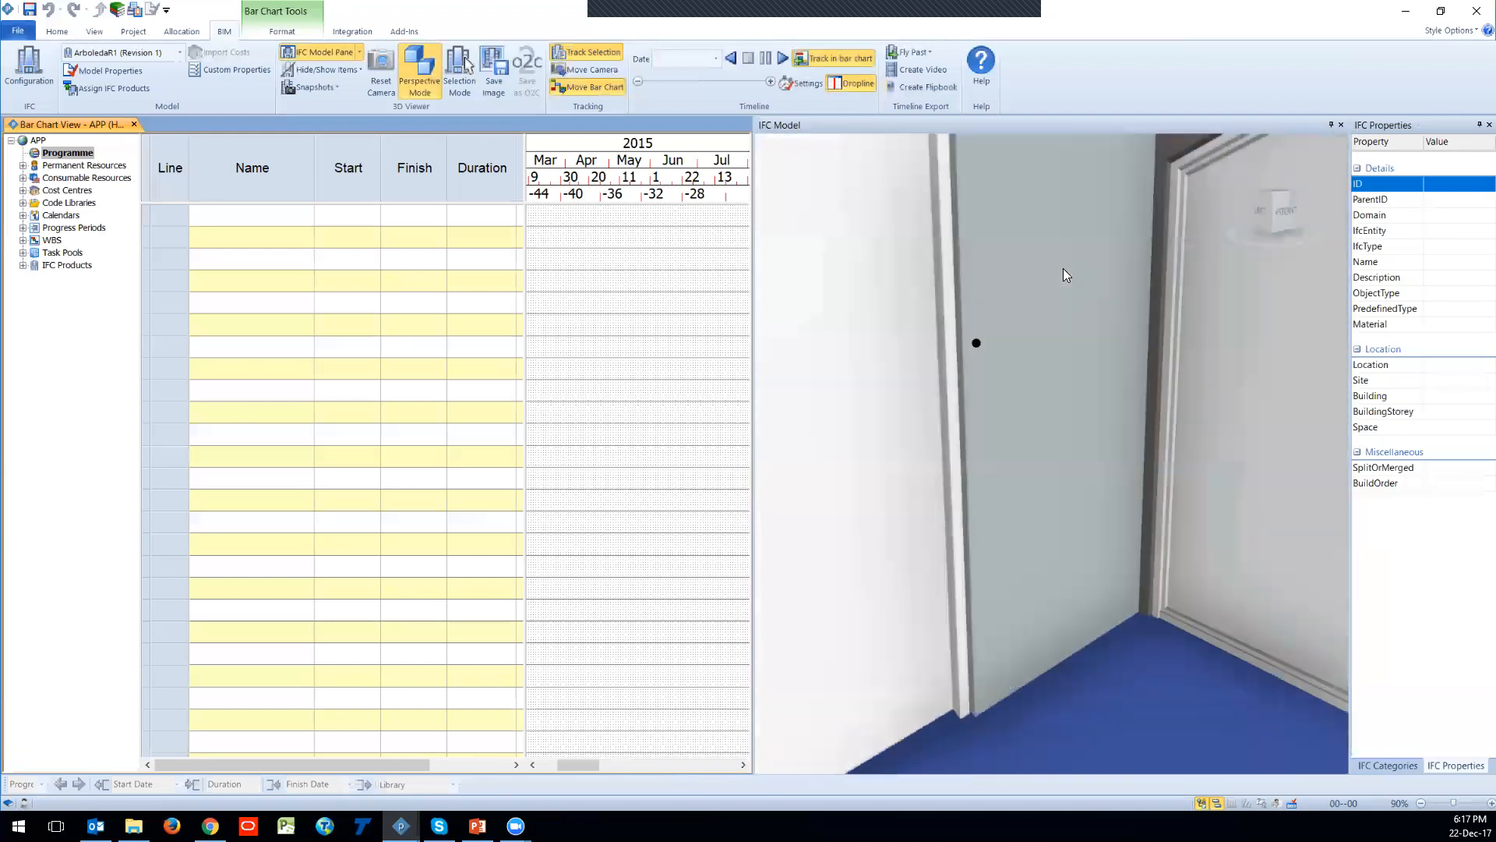
{"action": "left_click_drag", "start_coordinate": [1063, 268], "coordinate": [1097, 338]}
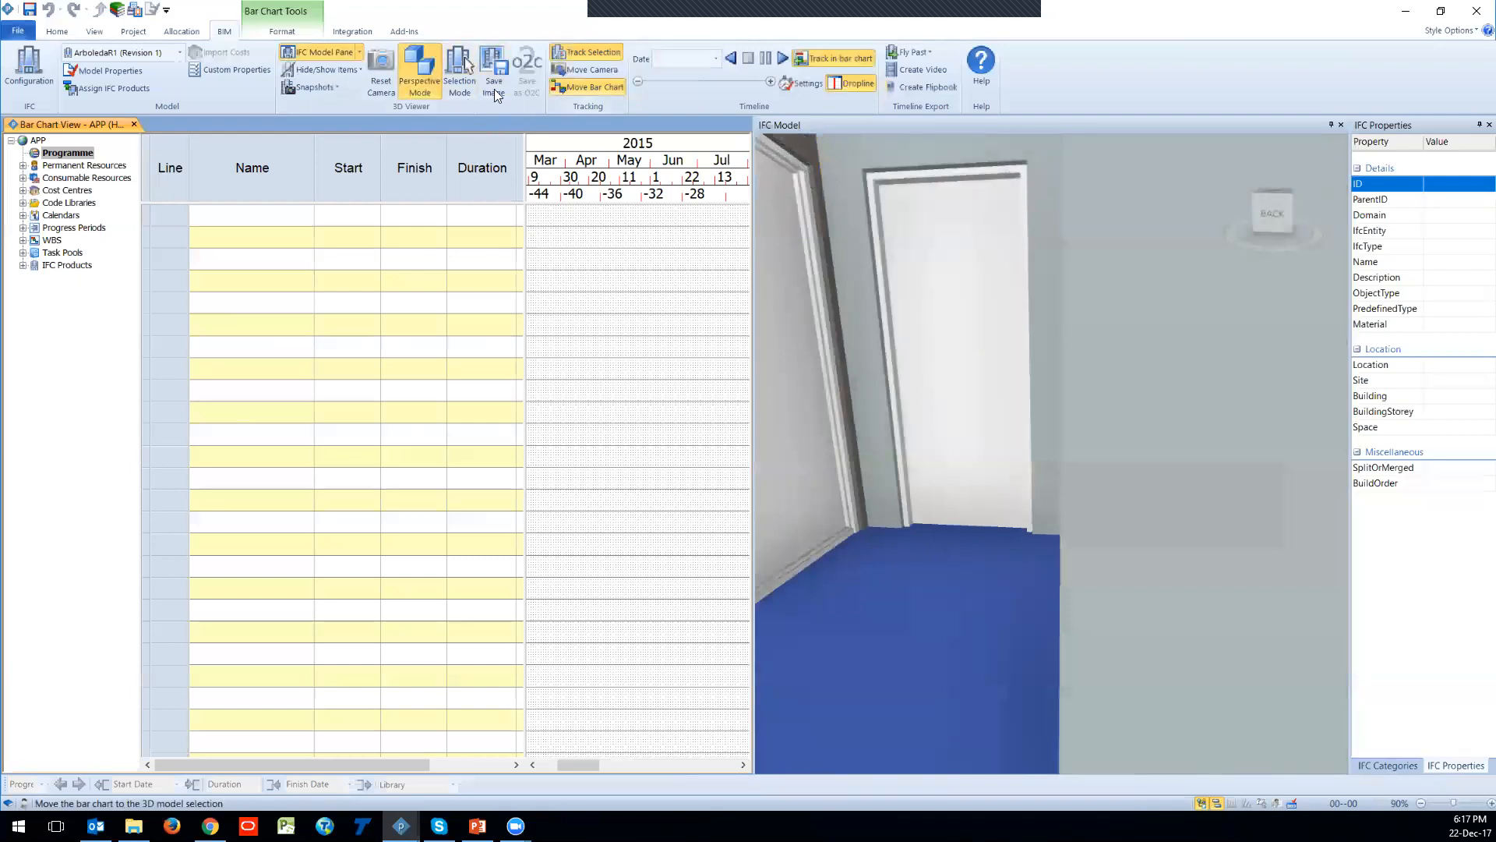
{"action": "left_click", "coordinate": [315, 85]}
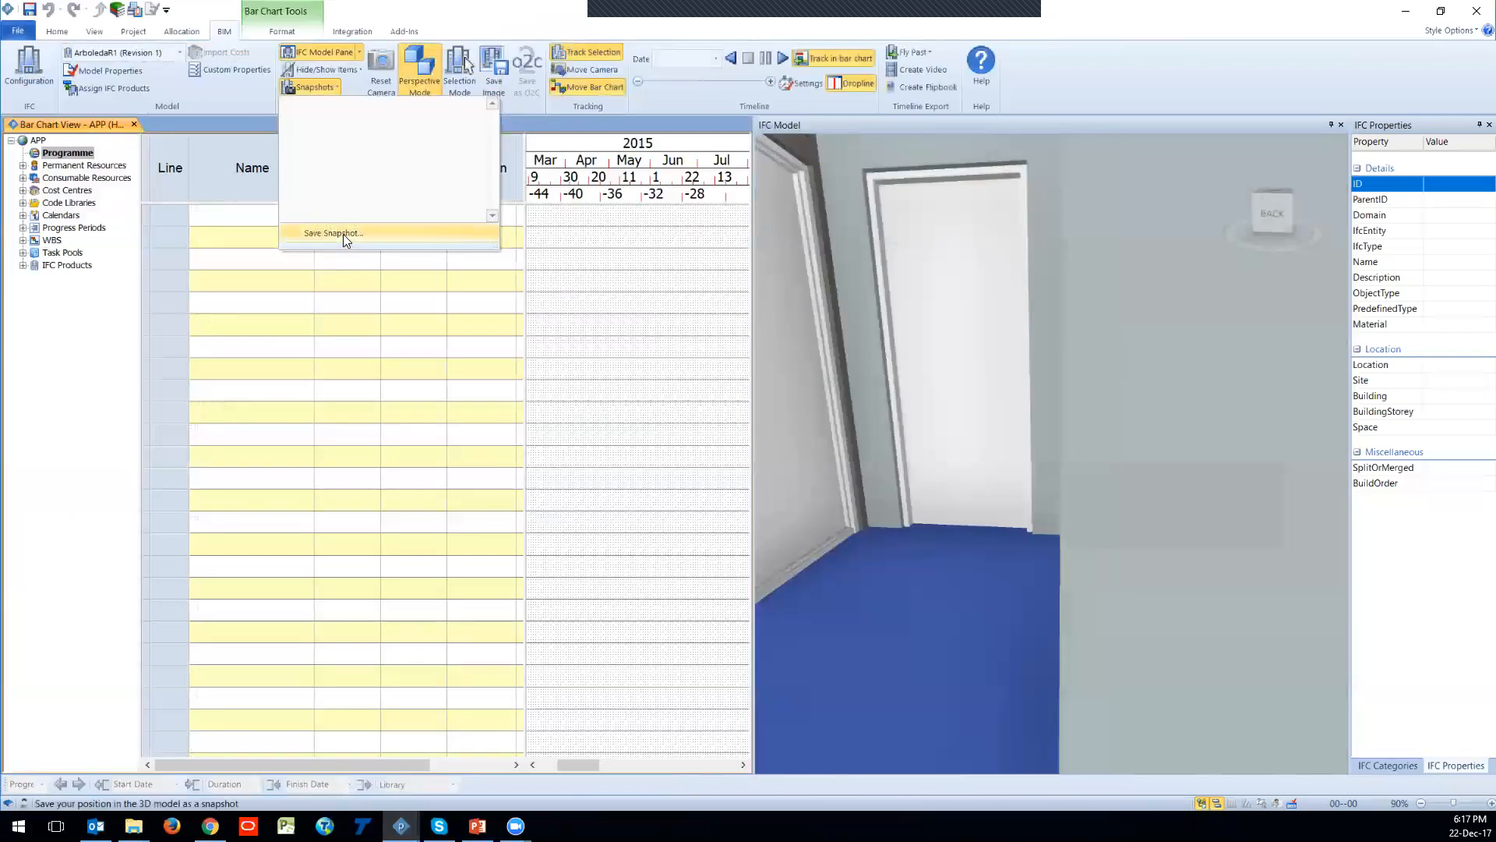
{"action": "left_click", "coordinate": [343, 234]}
{"action": "type", "text": "in"}
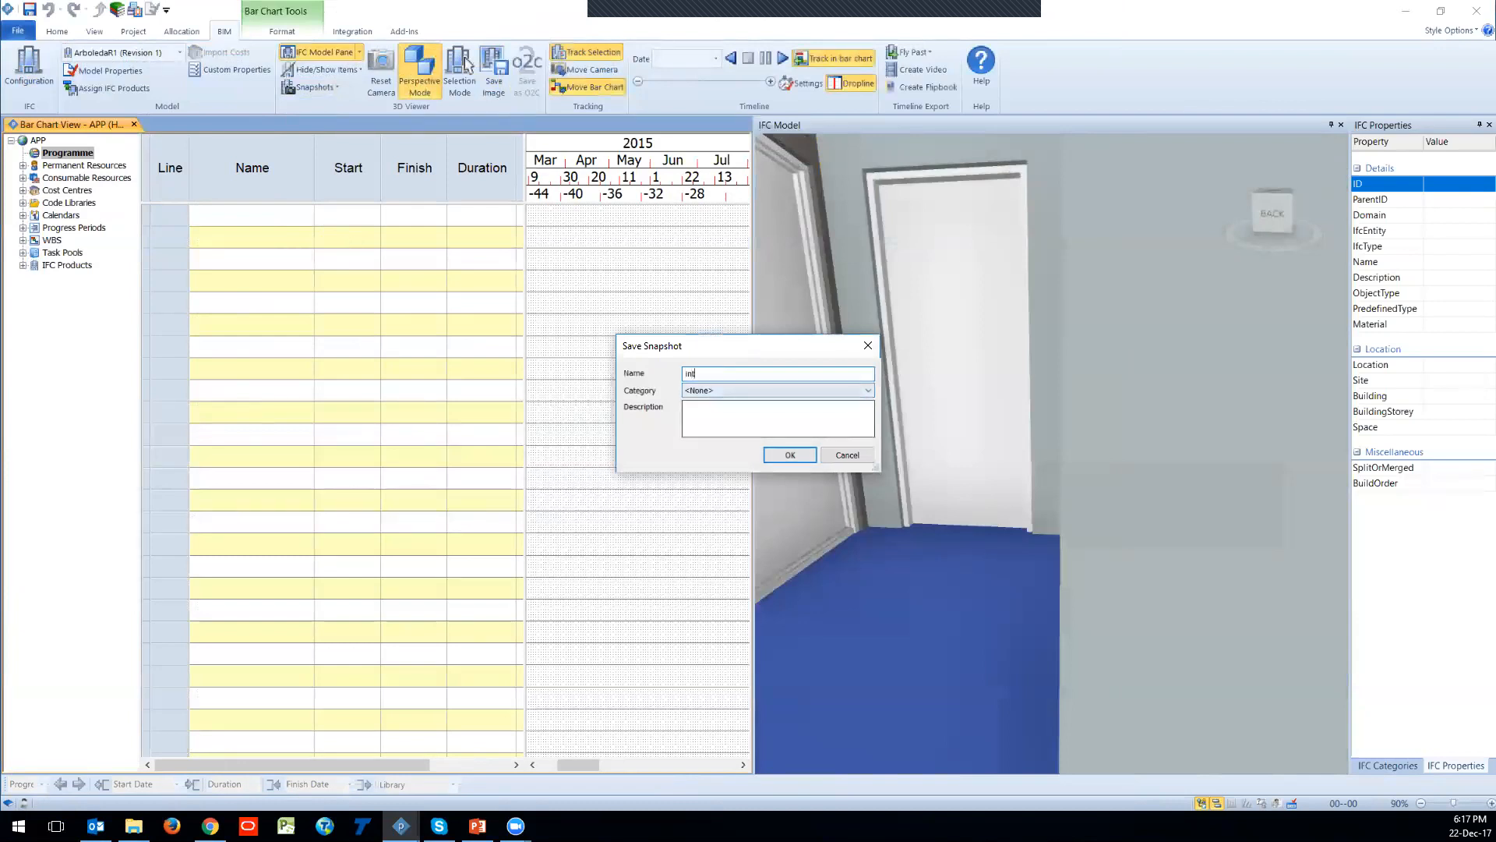
{"action": "key", "text": "Return"}
Step: Save a second snapshot named "e" showing the tower's exterior from the back
{"action": "scroll", "coordinate": [919, 478], "scroll_direction": "down", "scroll_amount": 10}
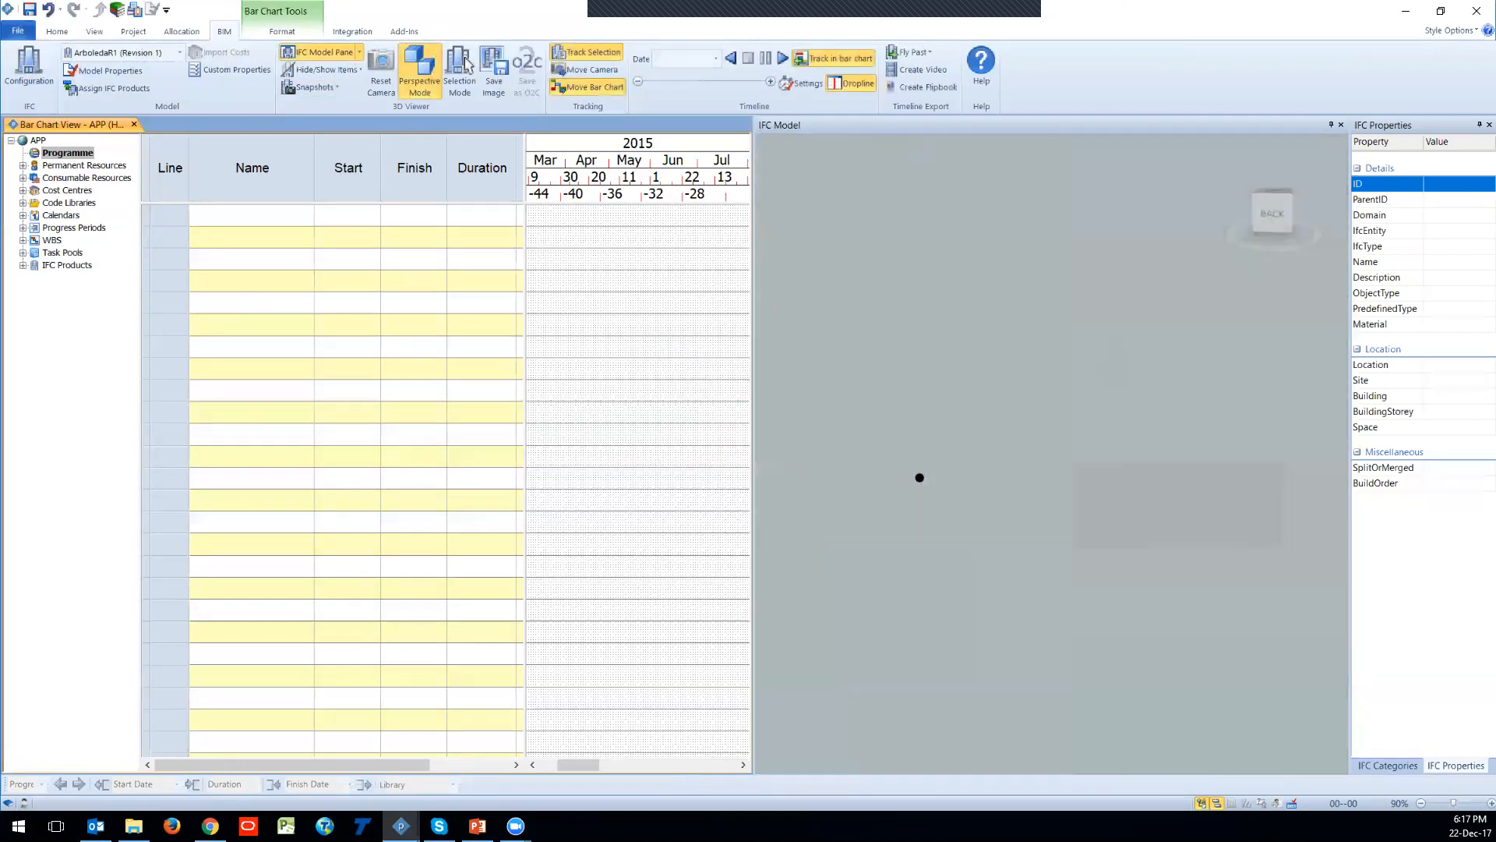
{"action": "scroll", "coordinate": [919, 478], "scroll_direction": "down", "scroll_amount": 10}
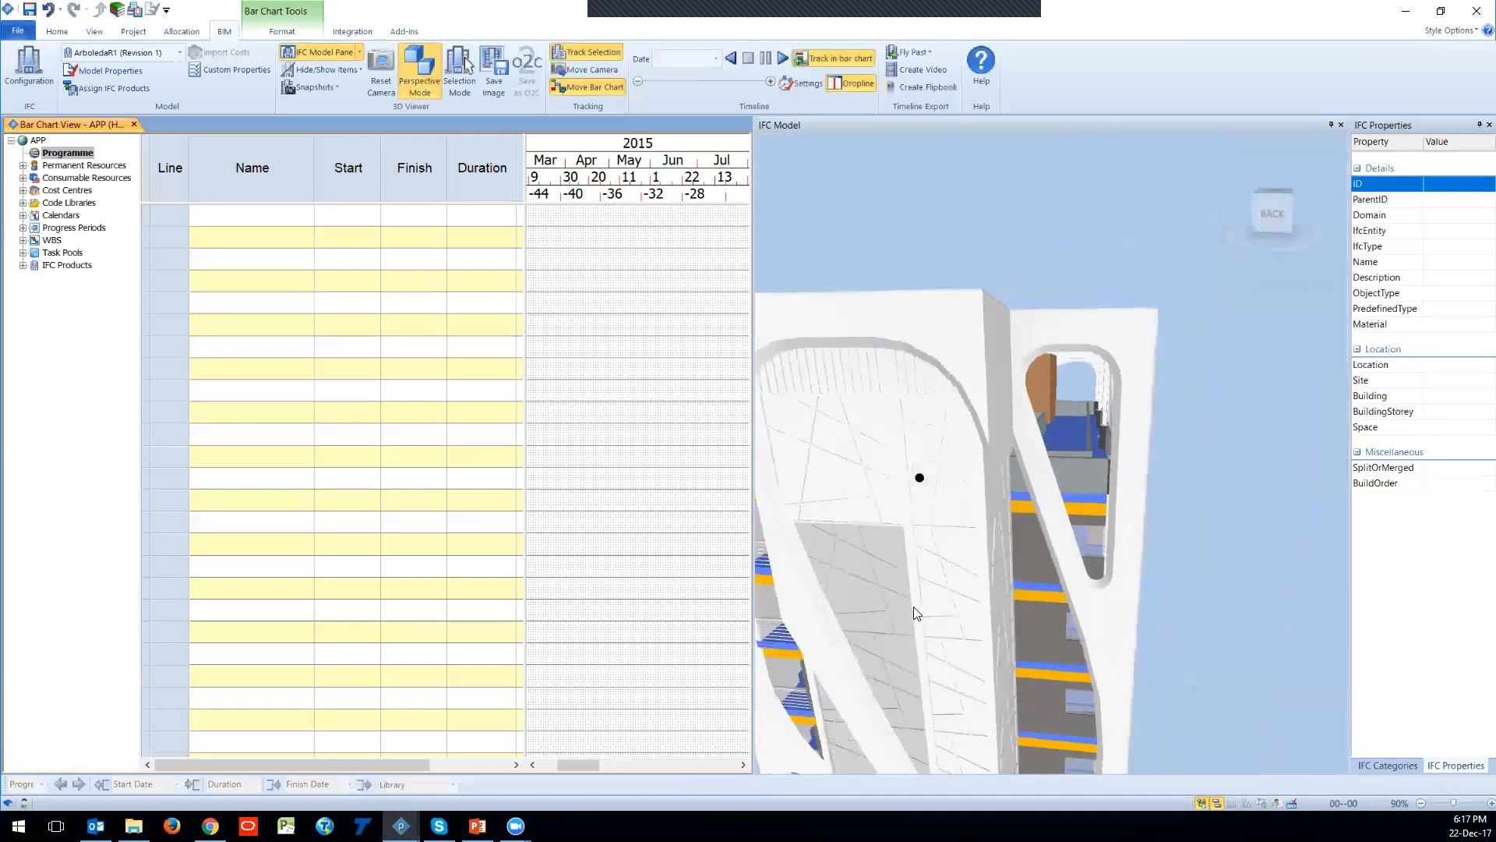
{"action": "left_click_drag", "start_coordinate": [919, 477], "coordinate": [897, 238]}
{"action": "left_click", "coordinate": [315, 88]}
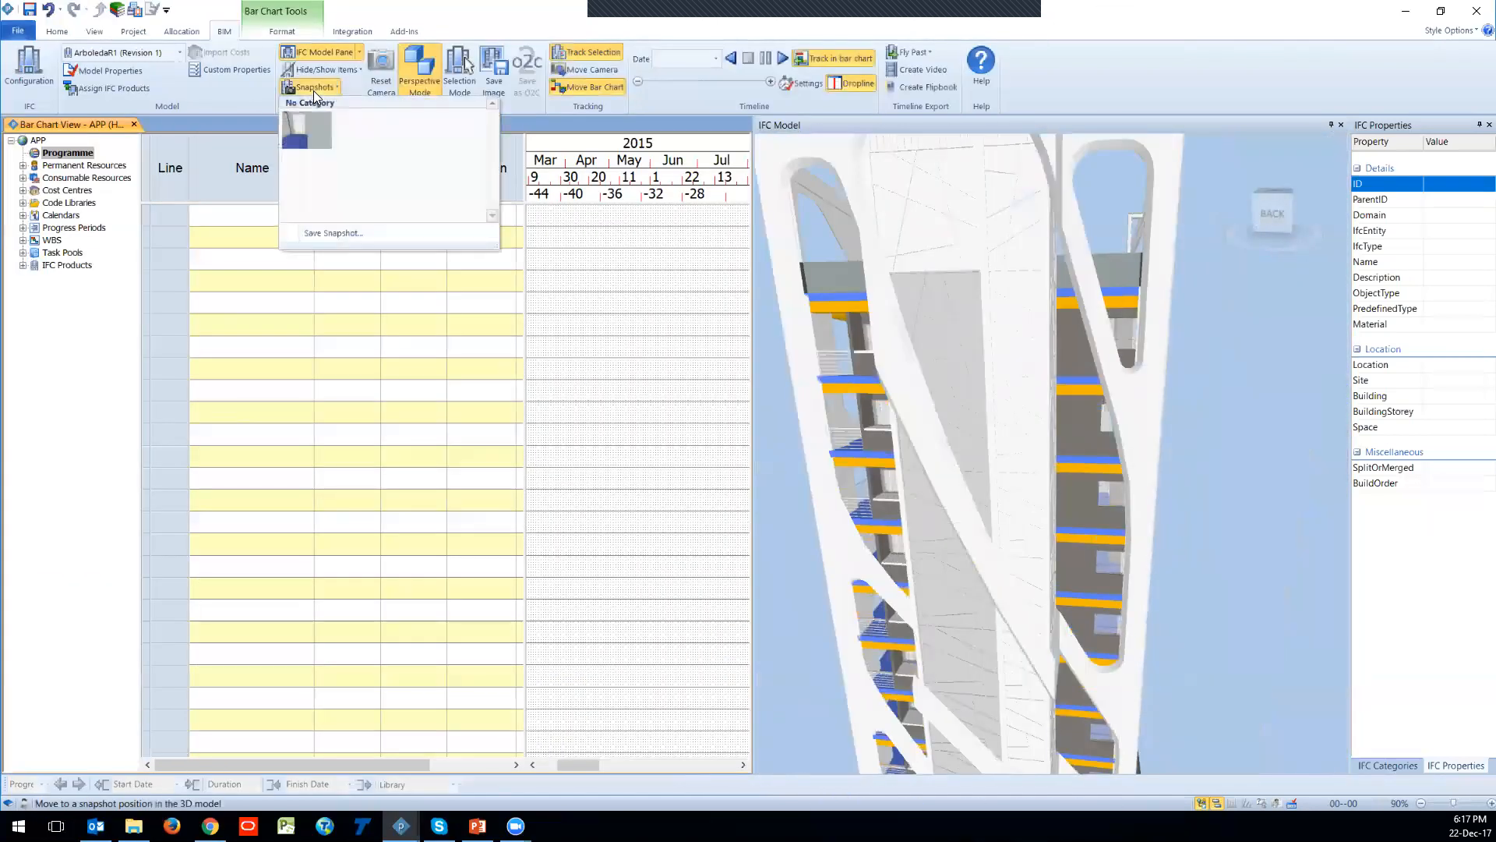
{"action": "left_click", "coordinate": [331, 232]}
{"action": "type", "text": "e"}
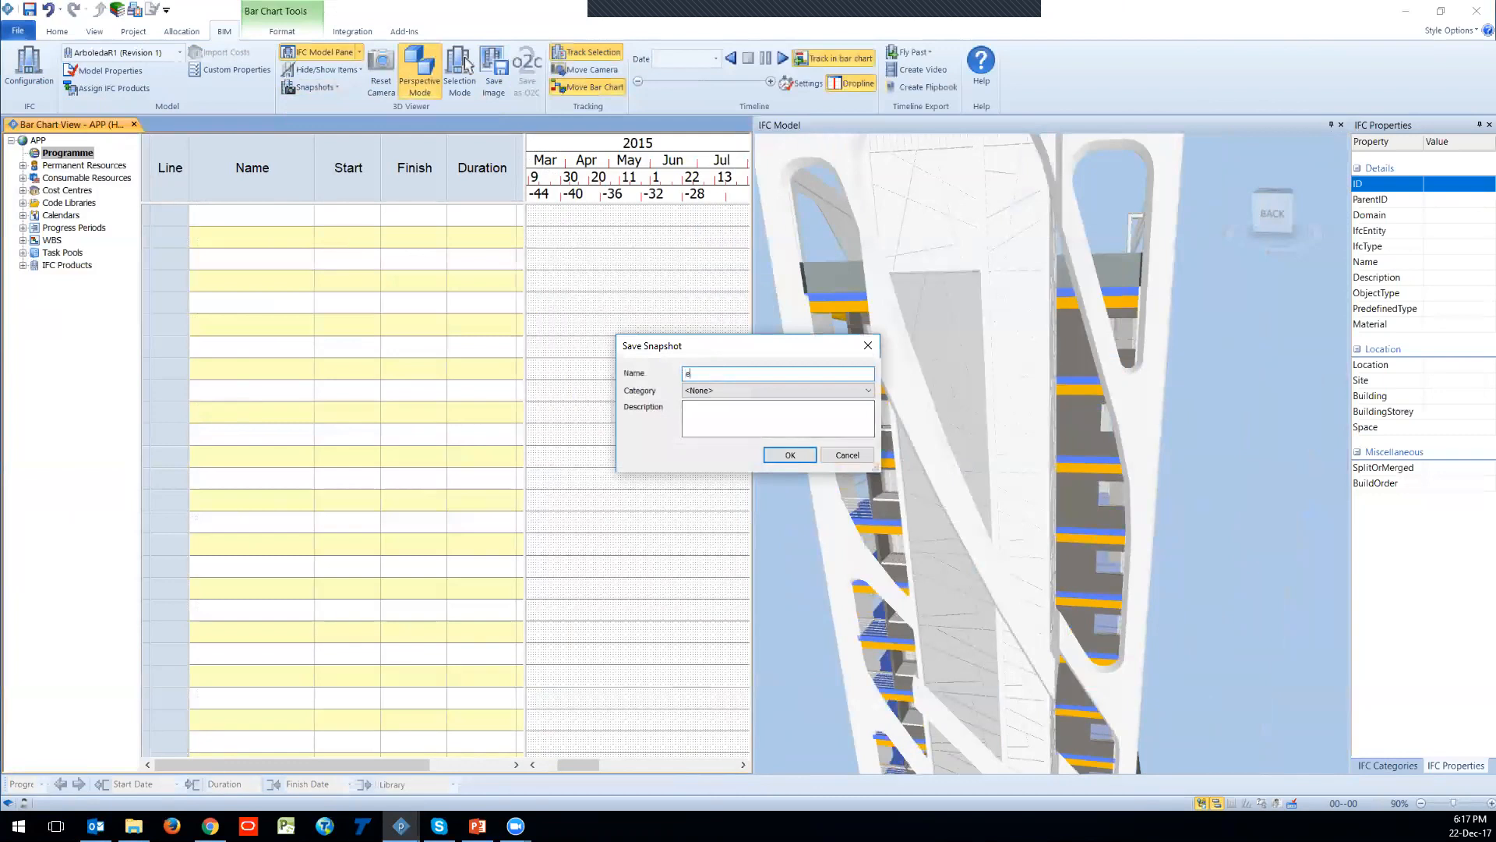
{"action": "key", "text": "Return"}
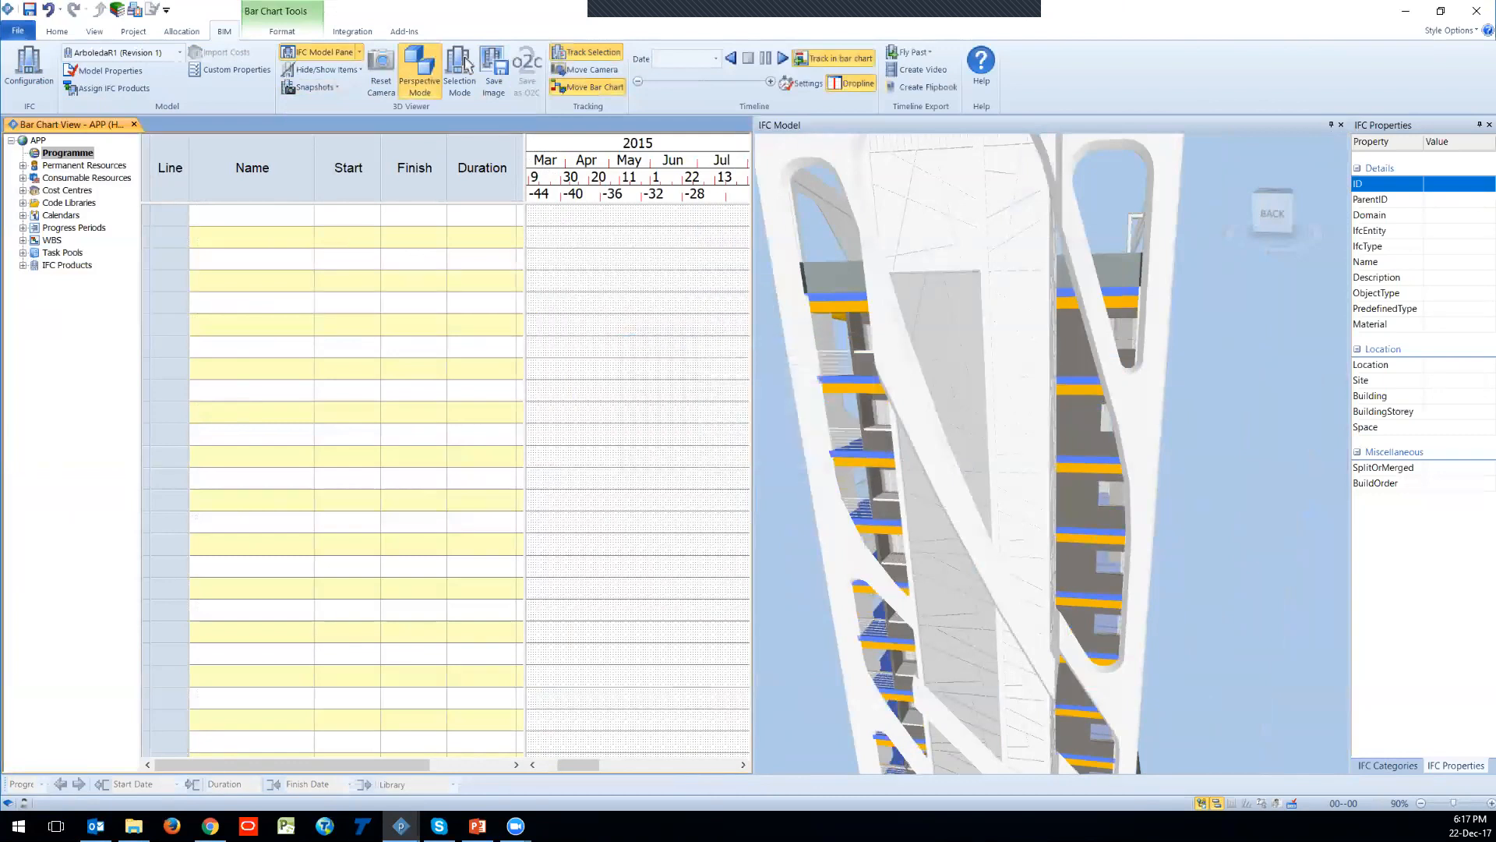
Step: Recall the saved interior snapshot, and return to the saved exterior snapshot
{"action": "left_click", "coordinate": [325, 88]}
{"action": "left_click", "coordinate": [448, 230]}
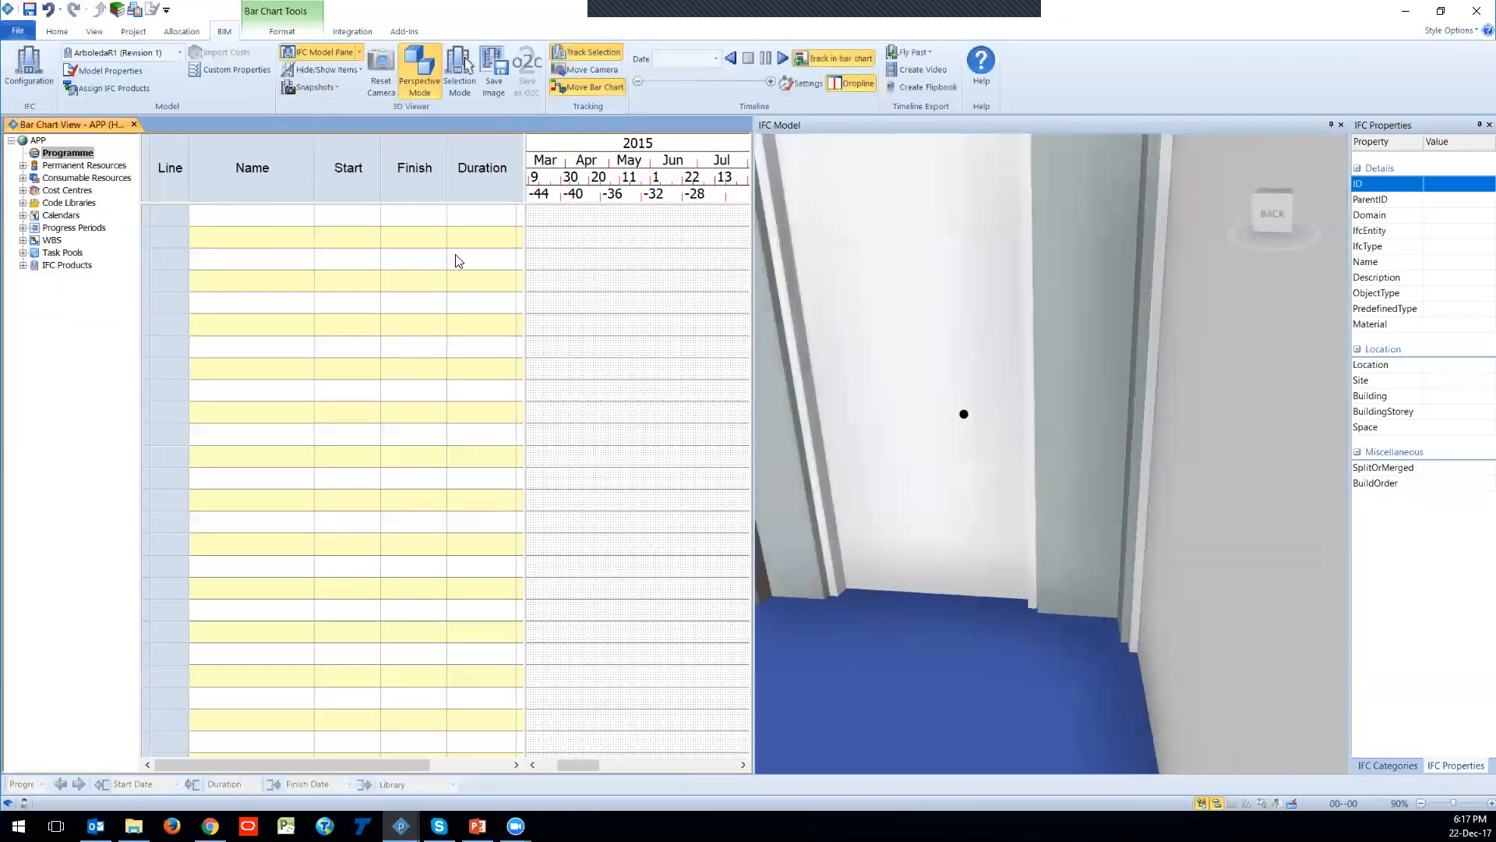
{"action": "left_click", "coordinate": [324, 87]}
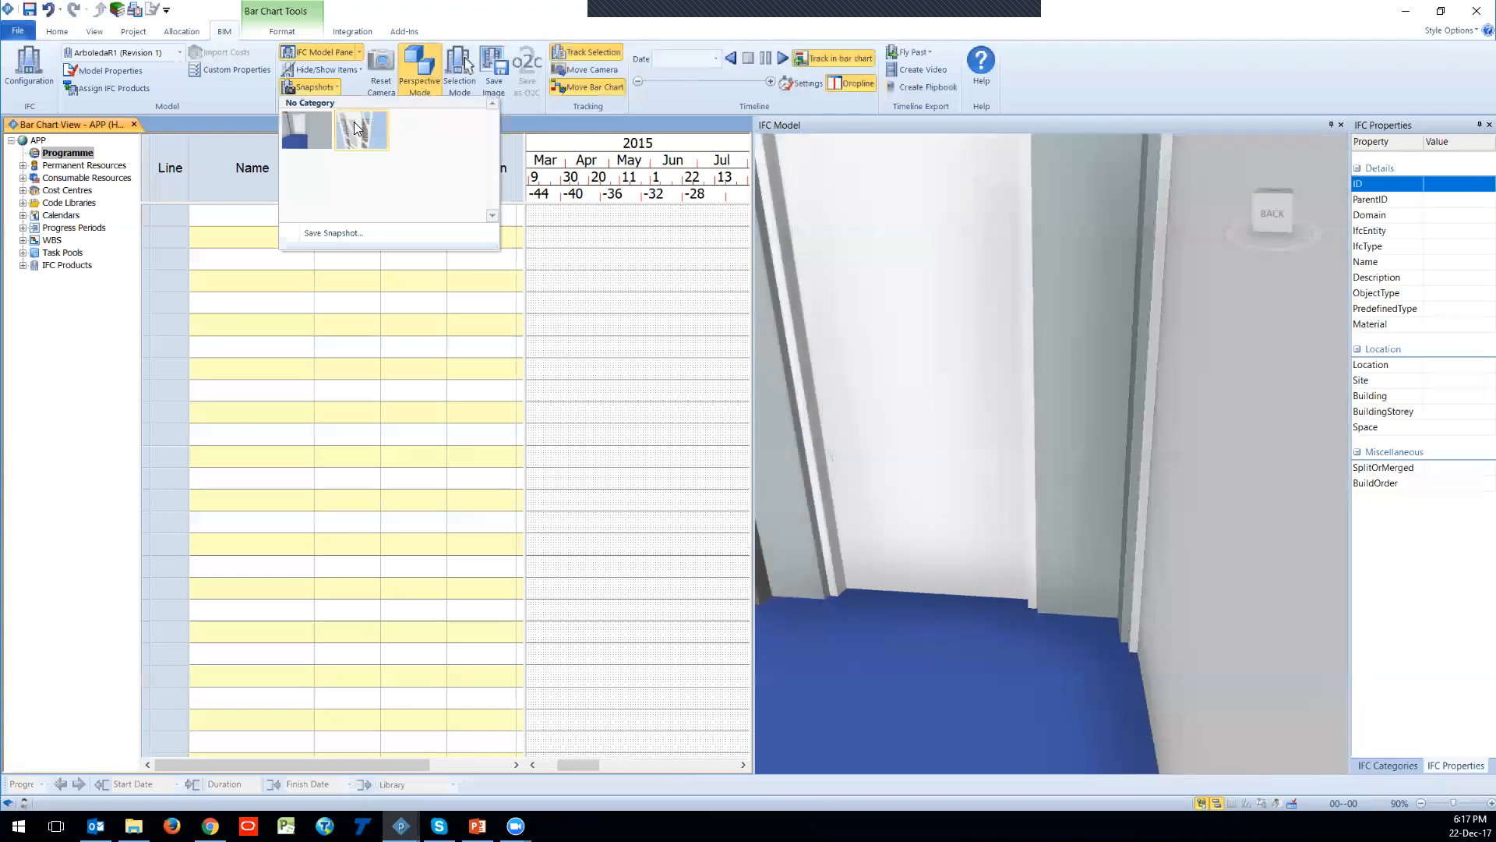
{"action": "left_click", "coordinate": [355, 129]}
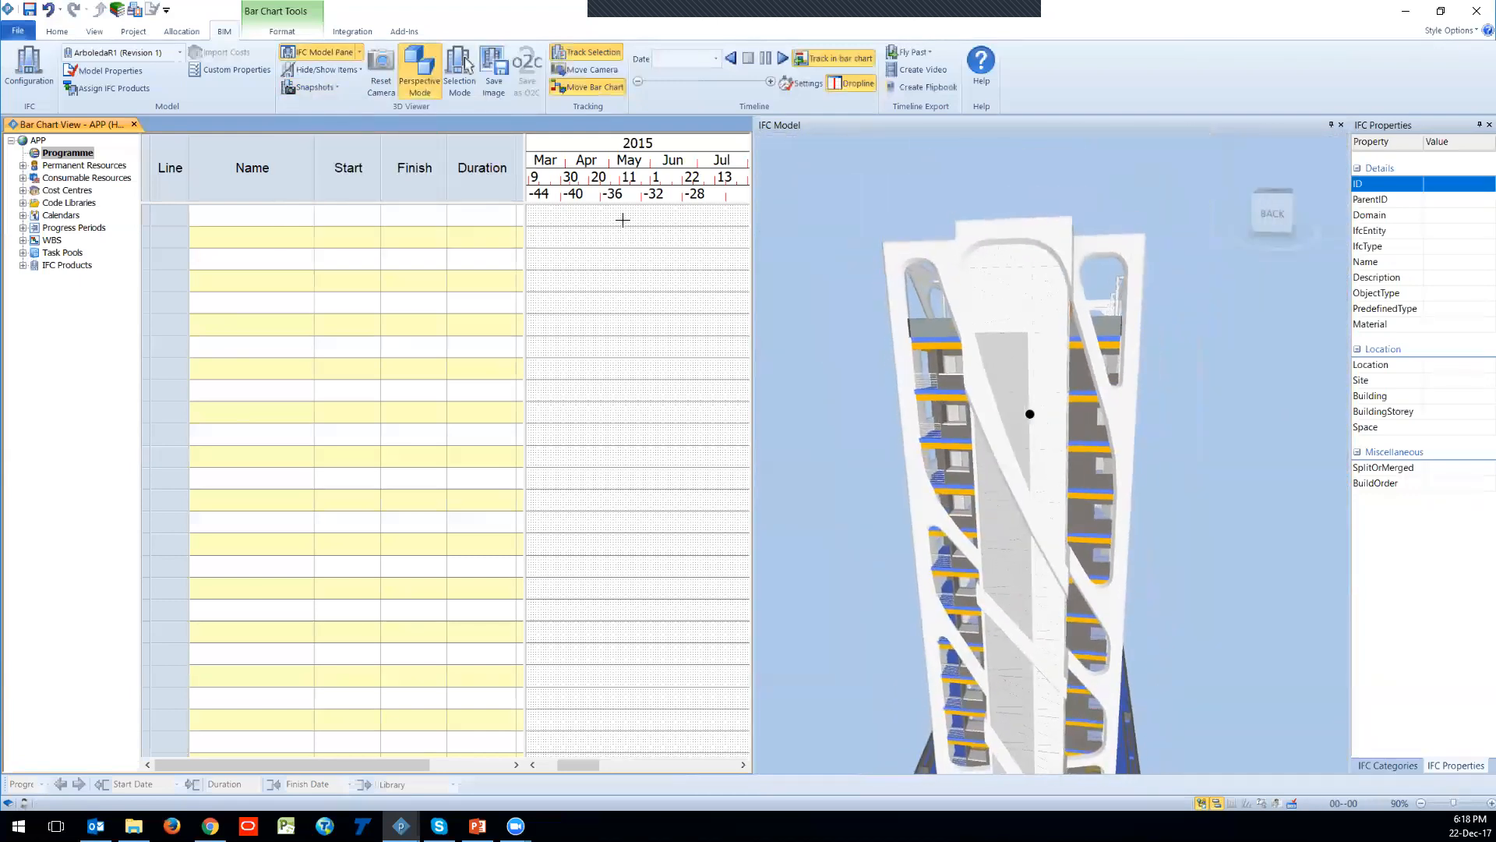
Step: Turn off Perspective Mode and show the whole tower from its front-right corner
{"action": "left_click", "coordinate": [421, 71]}
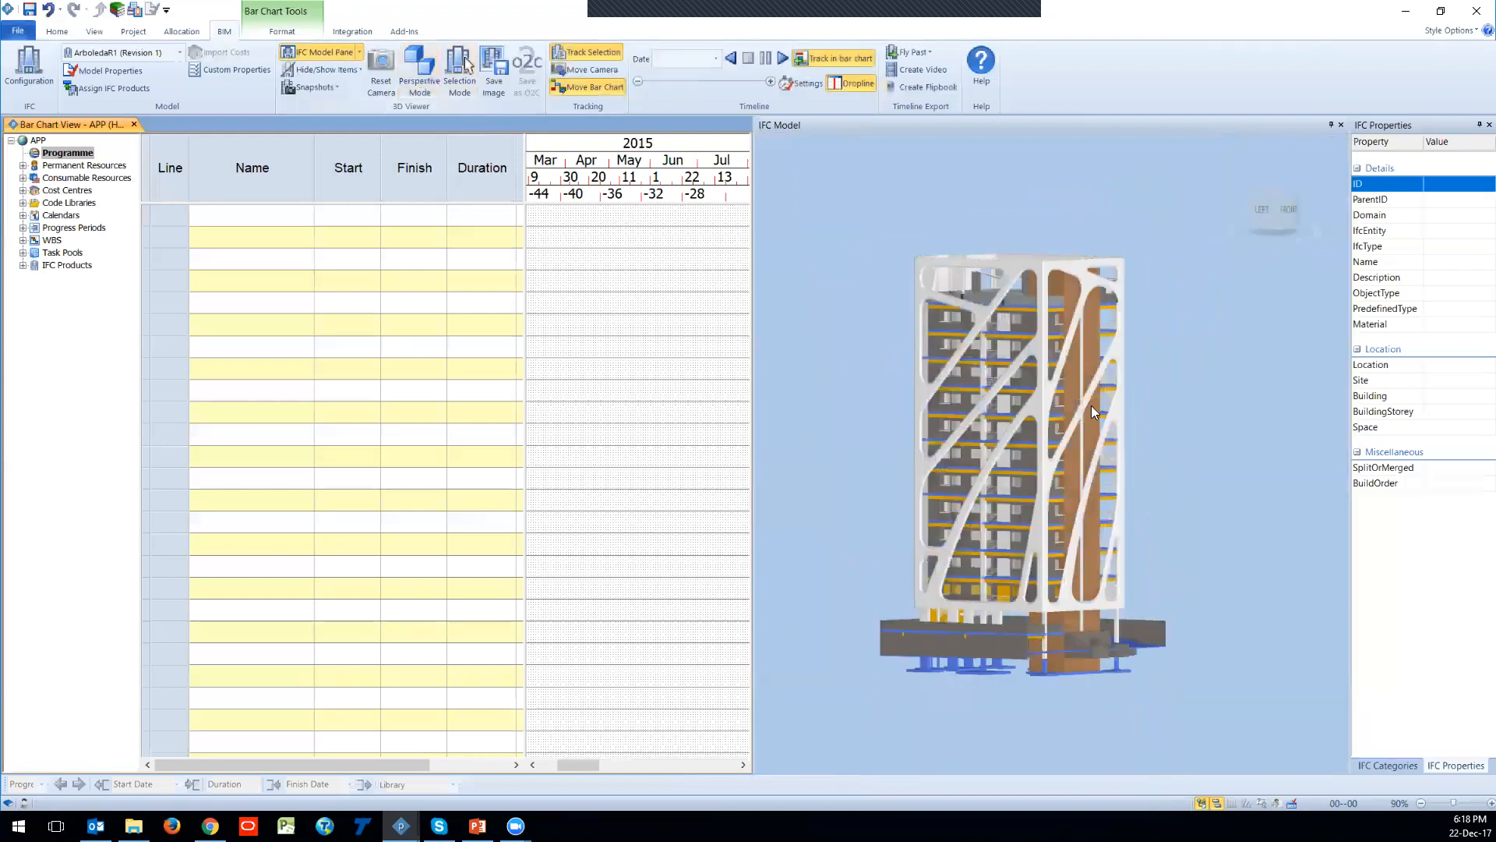
{"action": "mouse_move", "coordinate": [1091, 405]}
{"action": "left_mouse_down"}
{"action": "mouse_move", "coordinate": [1072, 425]}
{"action": "mouse_move", "coordinate": [1013, 412]}
{"action": "mouse_move", "coordinate": [1101, 411]}
{"action": "left_mouse_up"}
{"action": "key", "text": "ctrl"}
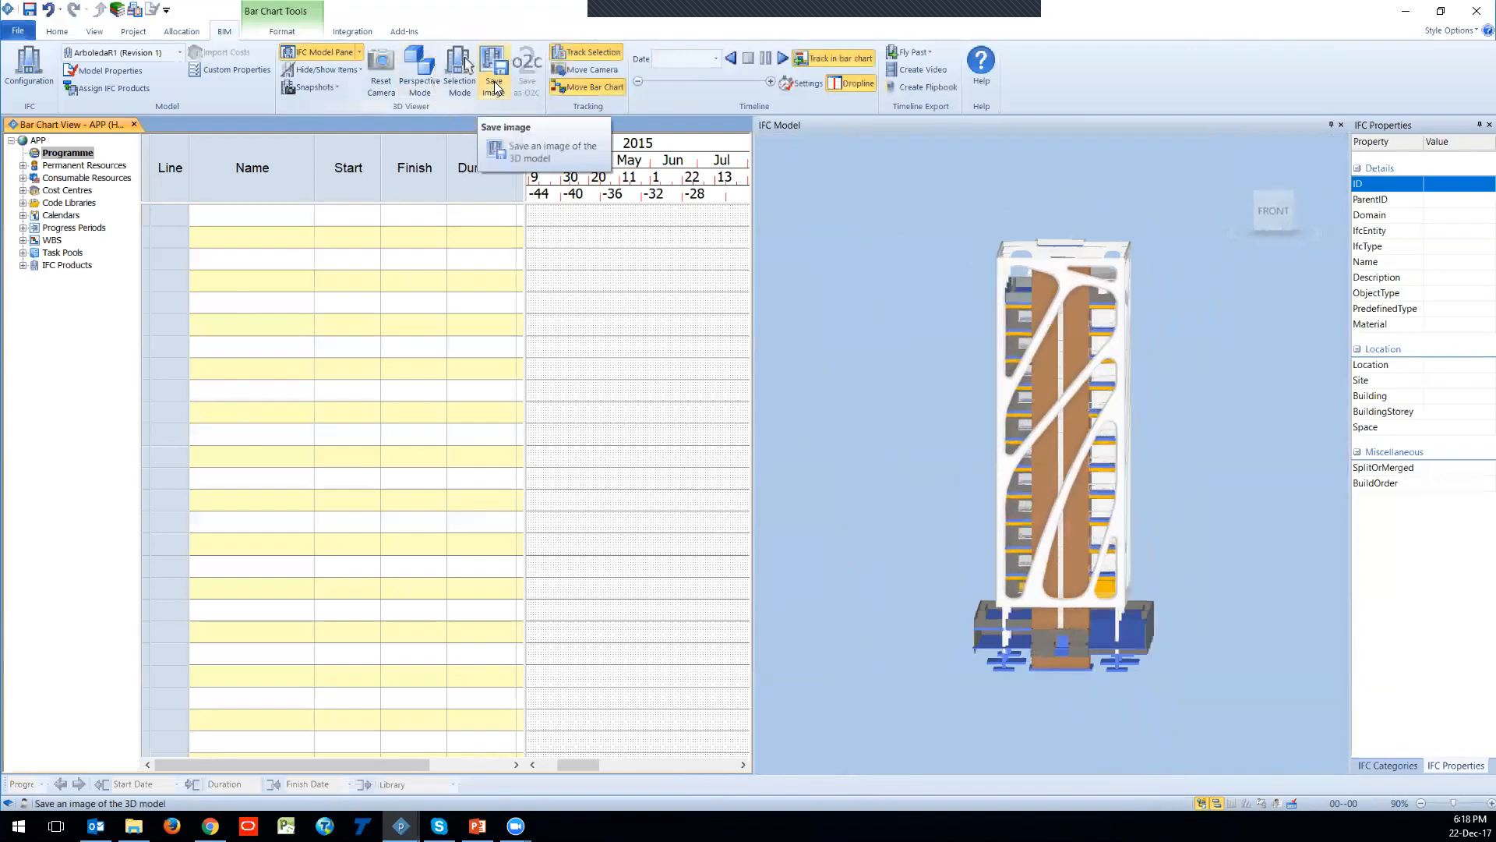
{"action": "left_click_drag", "start_coordinate": [1129, 428], "coordinate": [1052, 456]}
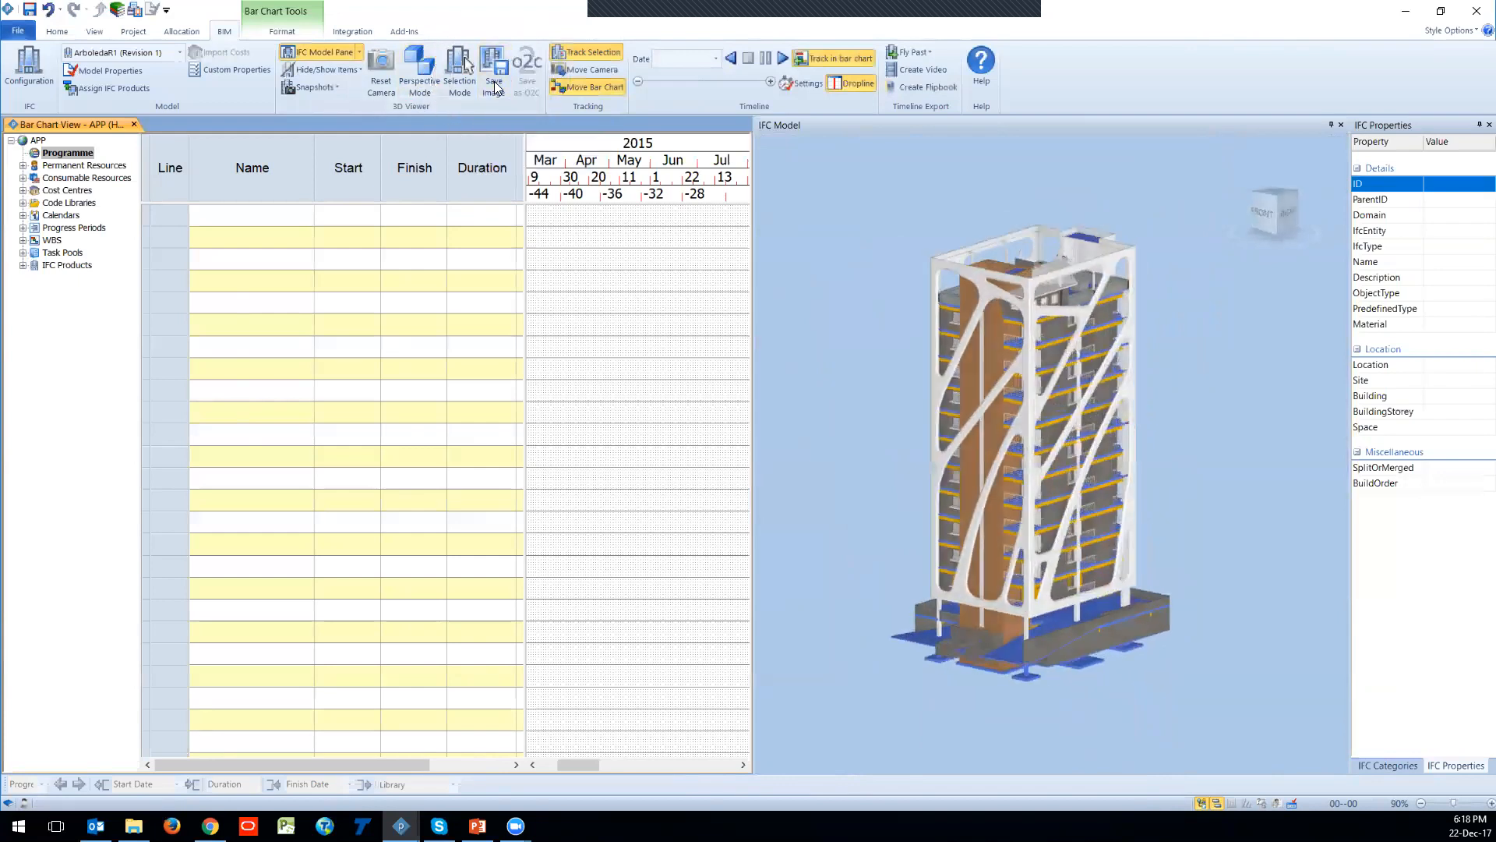
Step: Check which picture file formats are available for saving an image of the 3D model, without saving one
{"action": "left_click", "coordinate": [495, 92]}
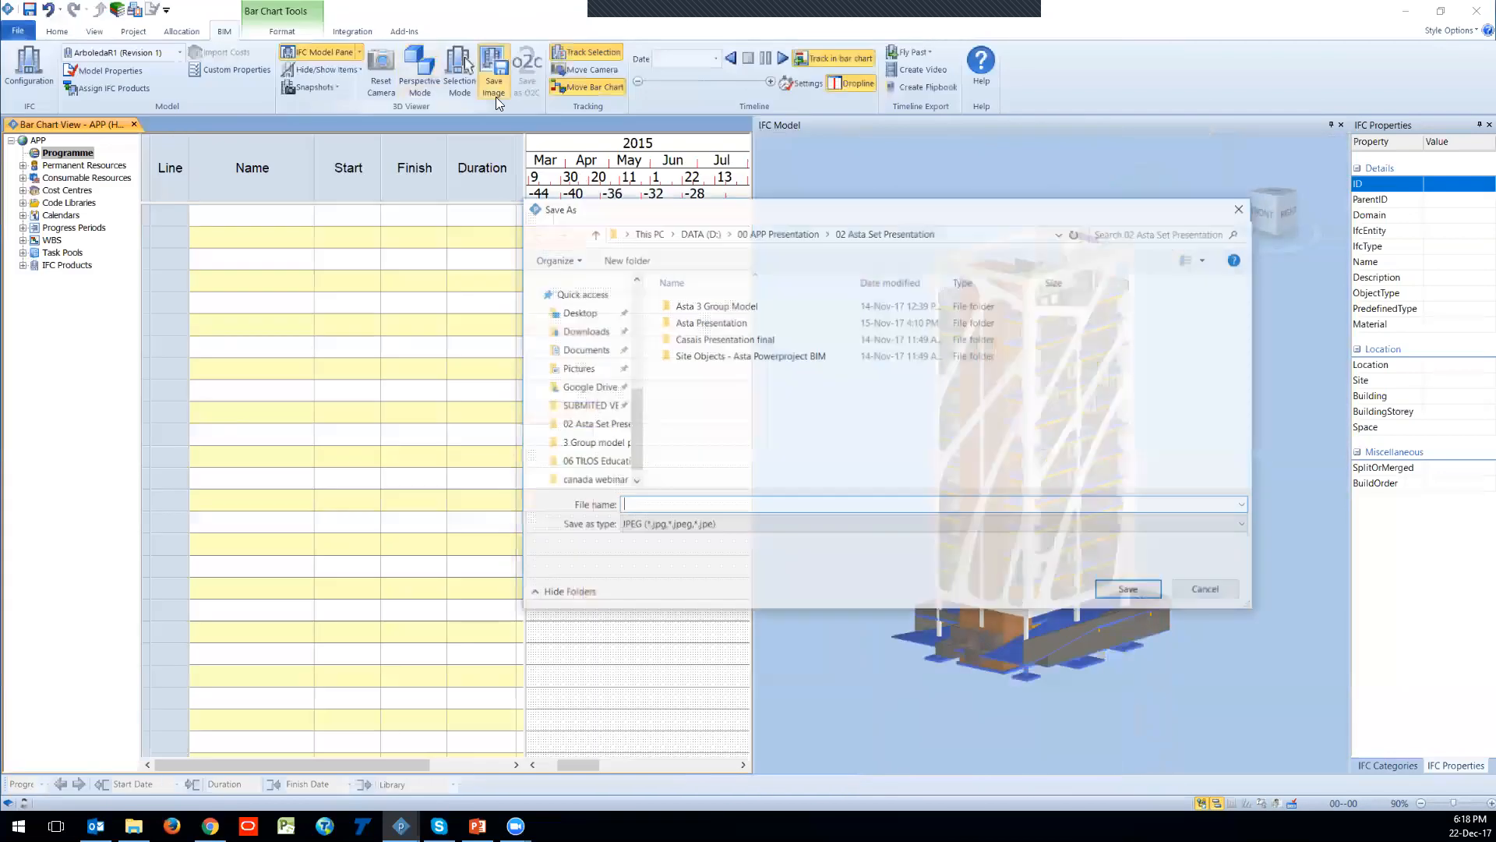
{"action": "left_click", "coordinate": [674, 524]}
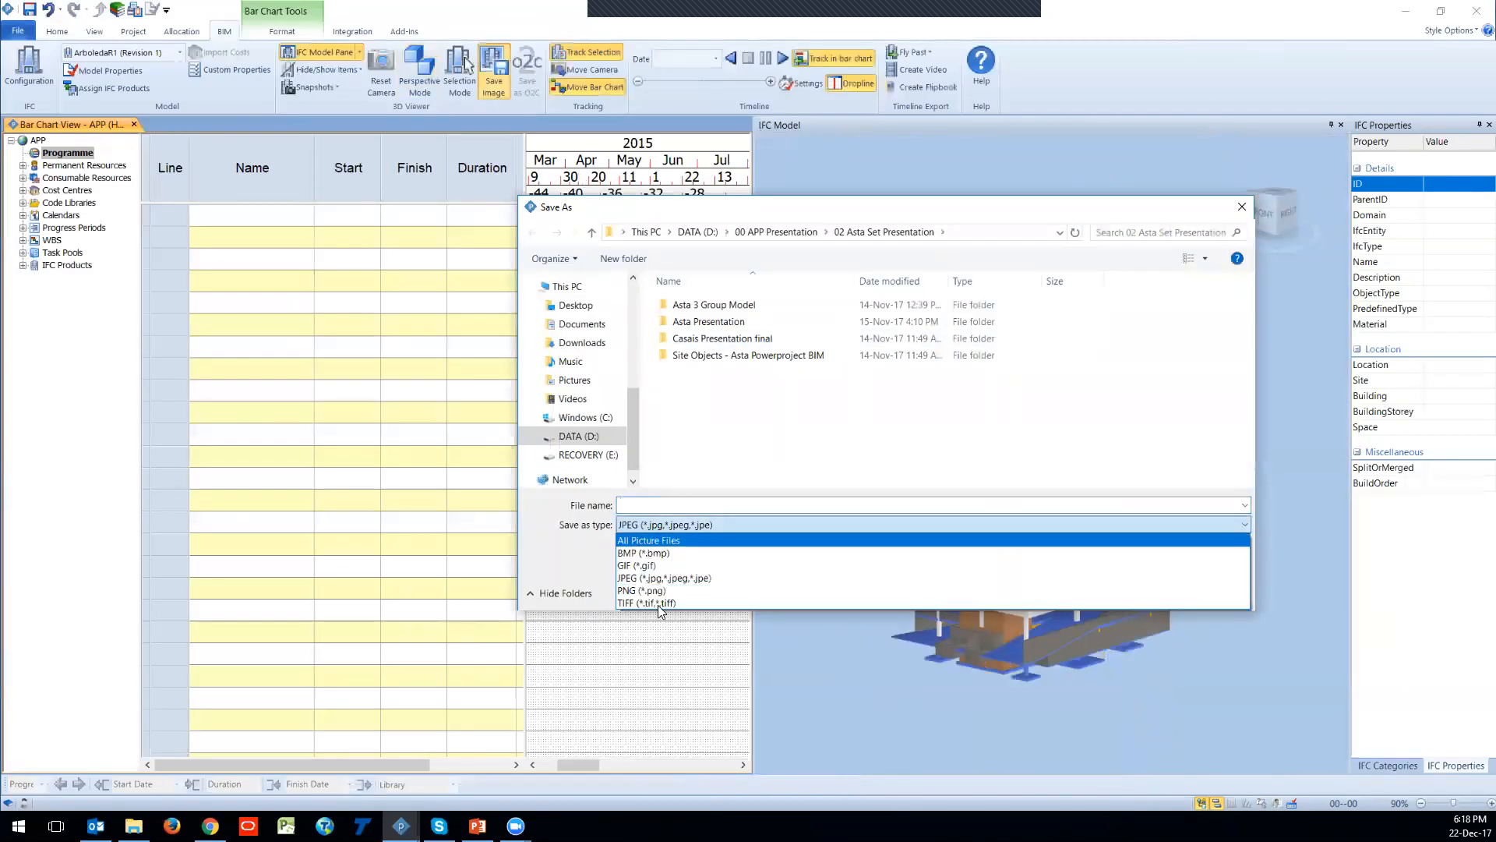
{"action": "key", "text": "Escape"}
{"action": "key", "text": "Escape"}
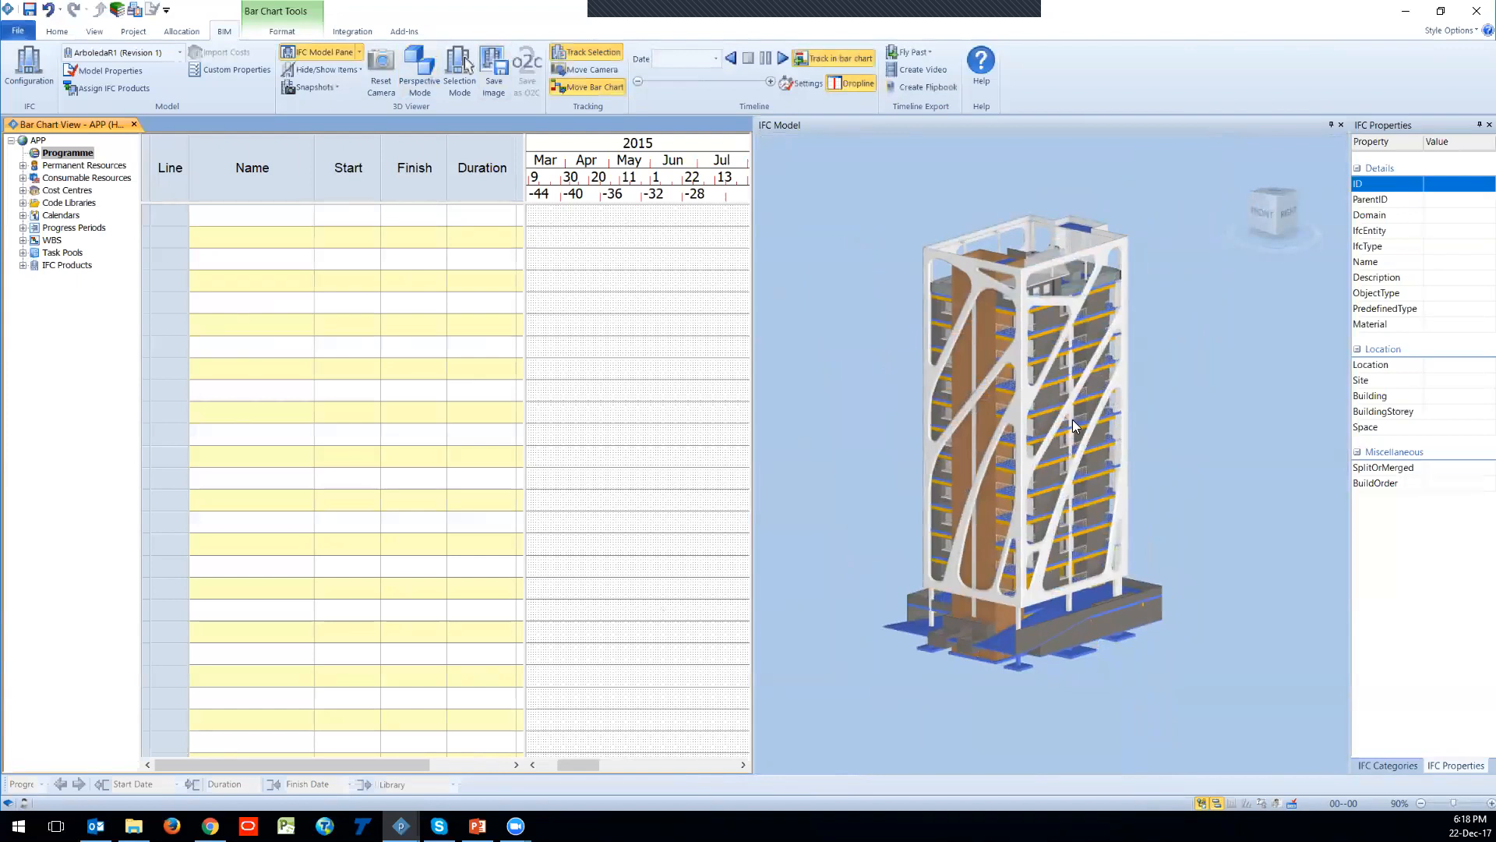
Step: Expand the Type group in the IFC Categories and switch the Other and BuildingElements types off and on again
{"action": "left_click", "coordinate": [1382, 766]}
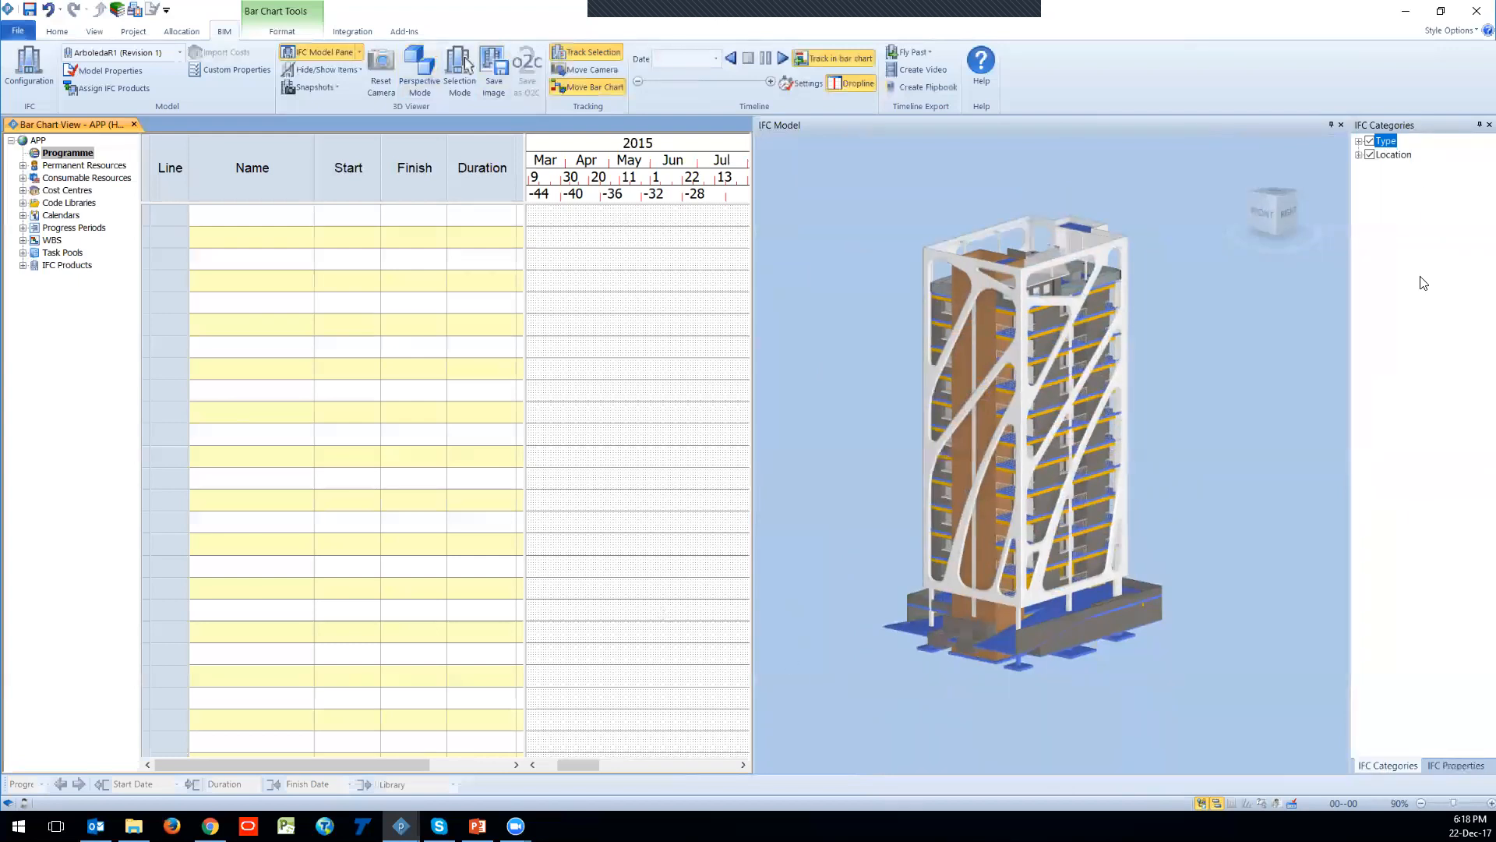
{"action": "left_click", "coordinate": [1359, 141]}
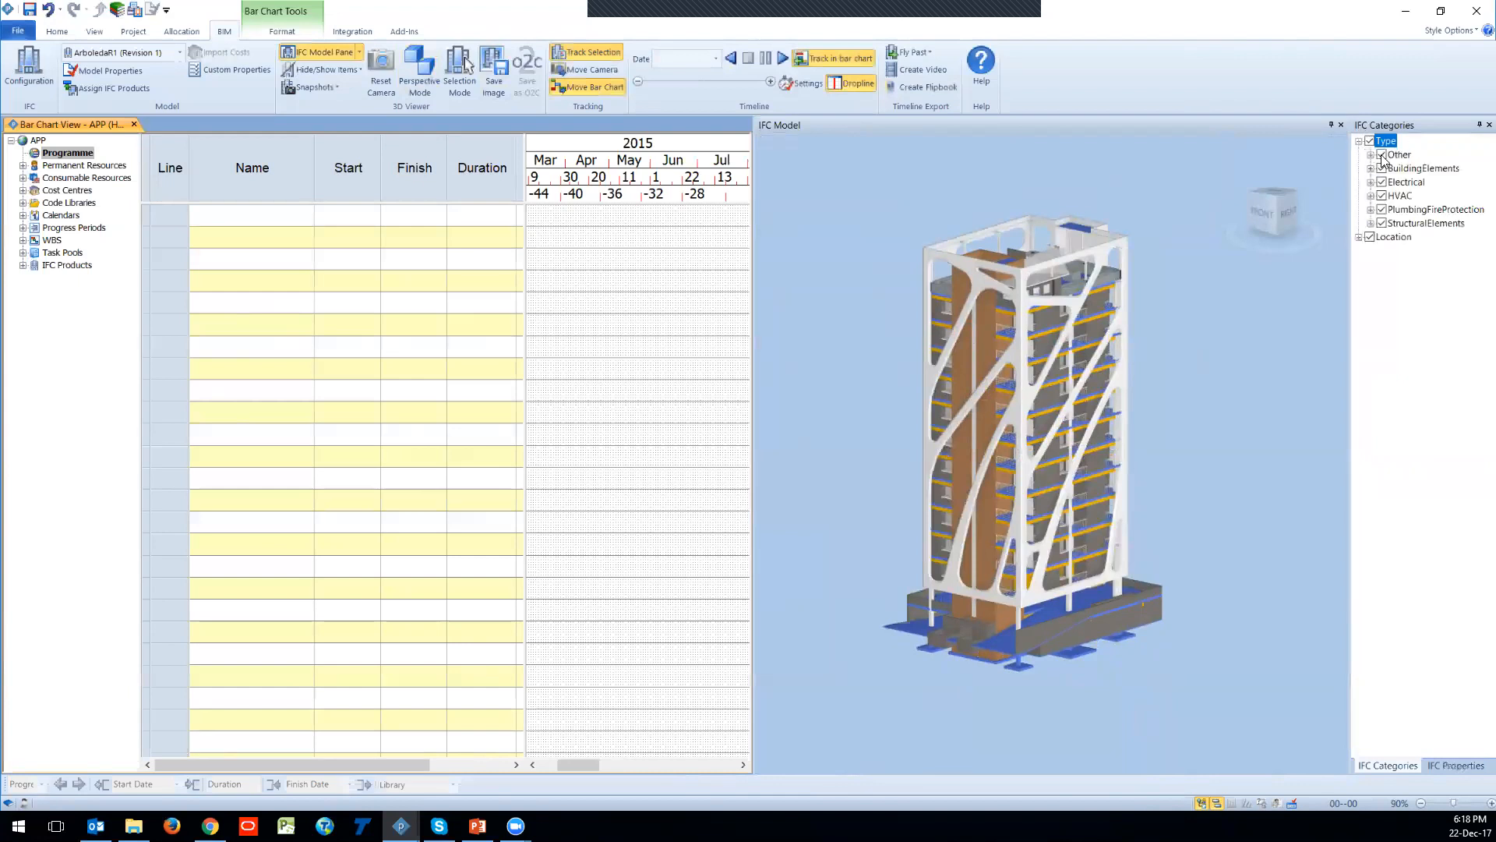
{"action": "left_click", "coordinate": [1382, 182]}
{"action": "left_click", "coordinate": [1382, 155]}
{"action": "left_click", "coordinate": [1382, 155]}
{"action": "left_click", "coordinate": [1383, 169]}
{"action": "left_click", "coordinate": [1382, 169]}
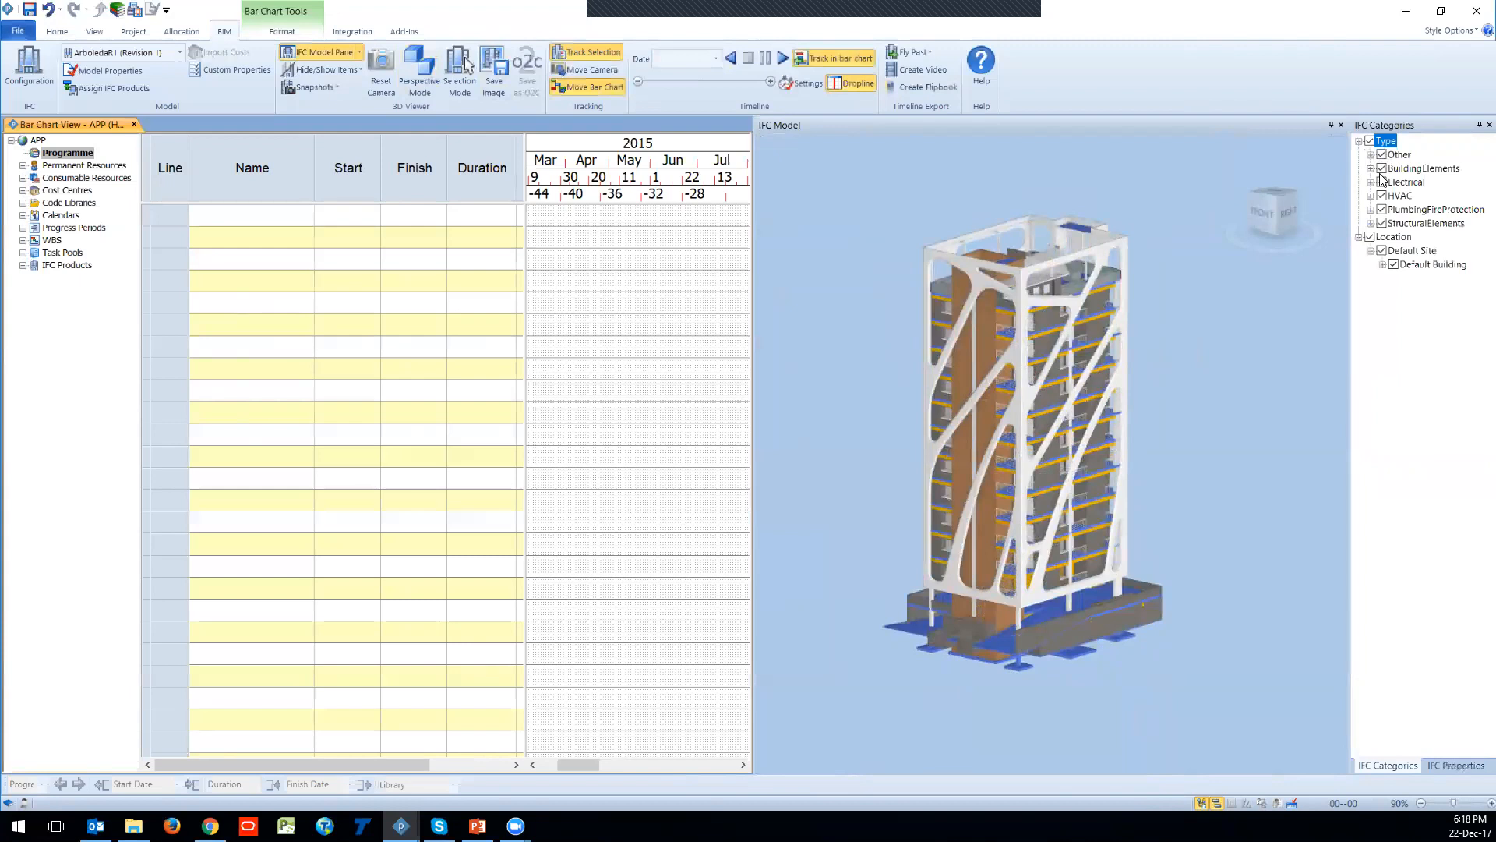
Step: Try hiding Stories 2, 5, 6, 7, 8 and 10 of the Default Building, and restore them all
{"action": "left_click", "coordinate": [1406, 346]}
{"action": "left_click", "coordinate": [1412, 361]}
{"action": "left_click", "coordinate": [1405, 388]}
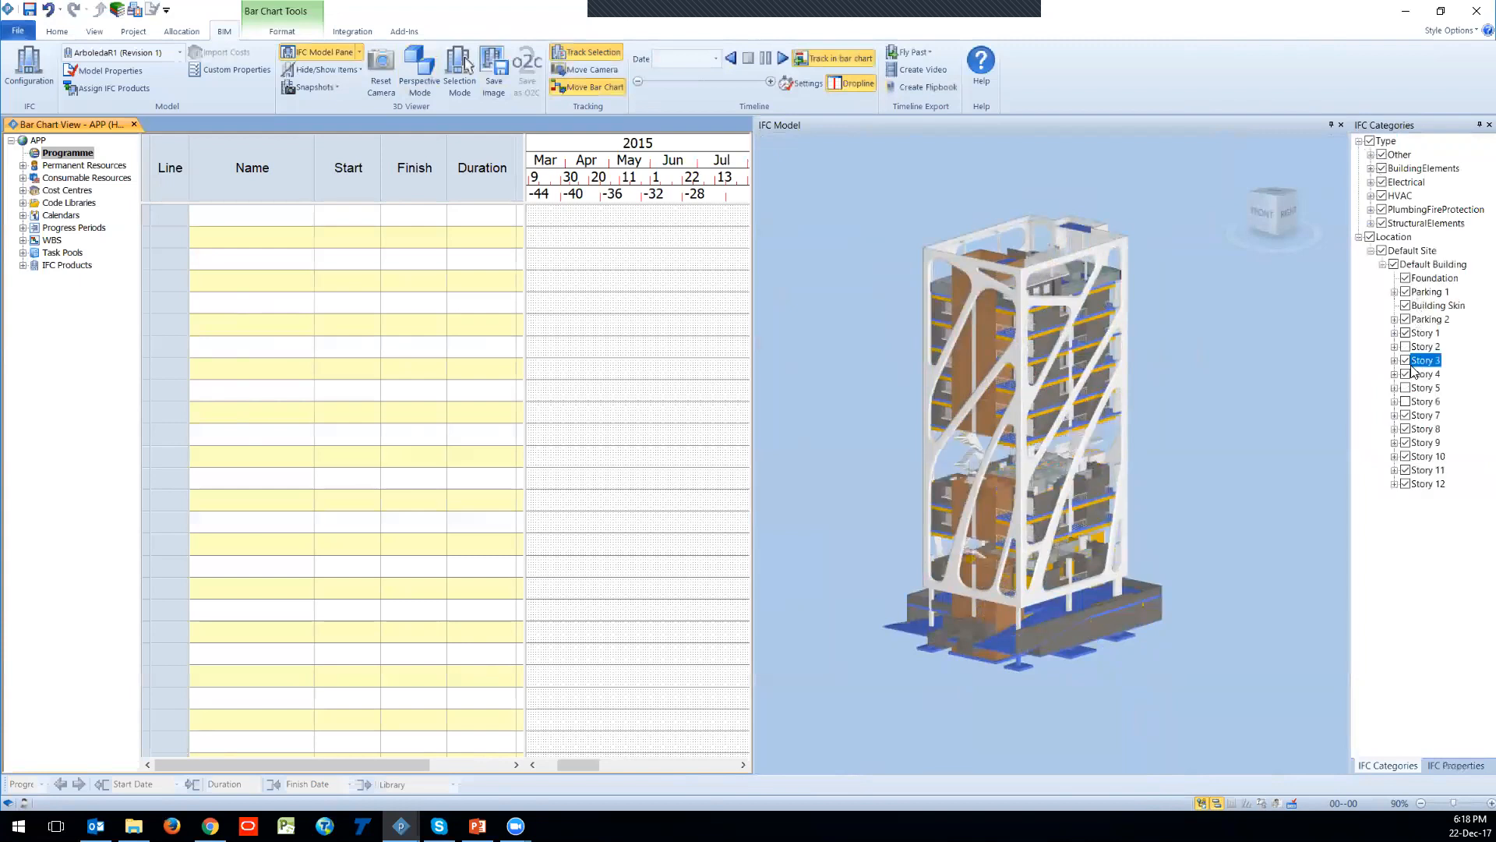
{"action": "left_click", "coordinate": [1406, 347]}
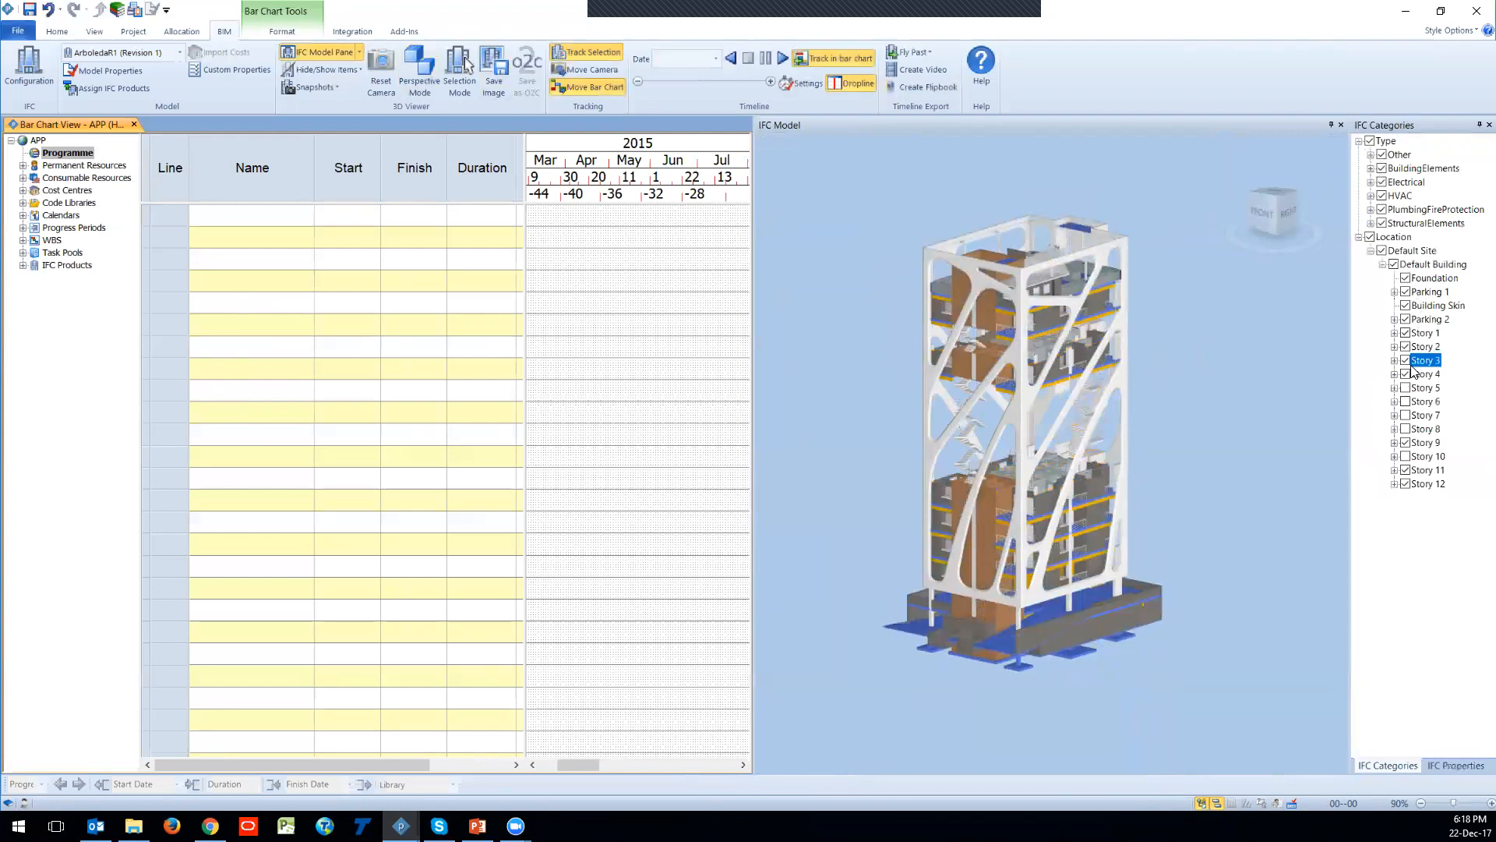
{"action": "left_click", "coordinate": [1405, 388]}
{"action": "left_click", "coordinate": [1406, 401]}
{"action": "left_click", "coordinate": [1406, 416]}
{"action": "left_click", "coordinate": [1405, 429]}
{"action": "left_click", "coordinate": [1406, 457]}
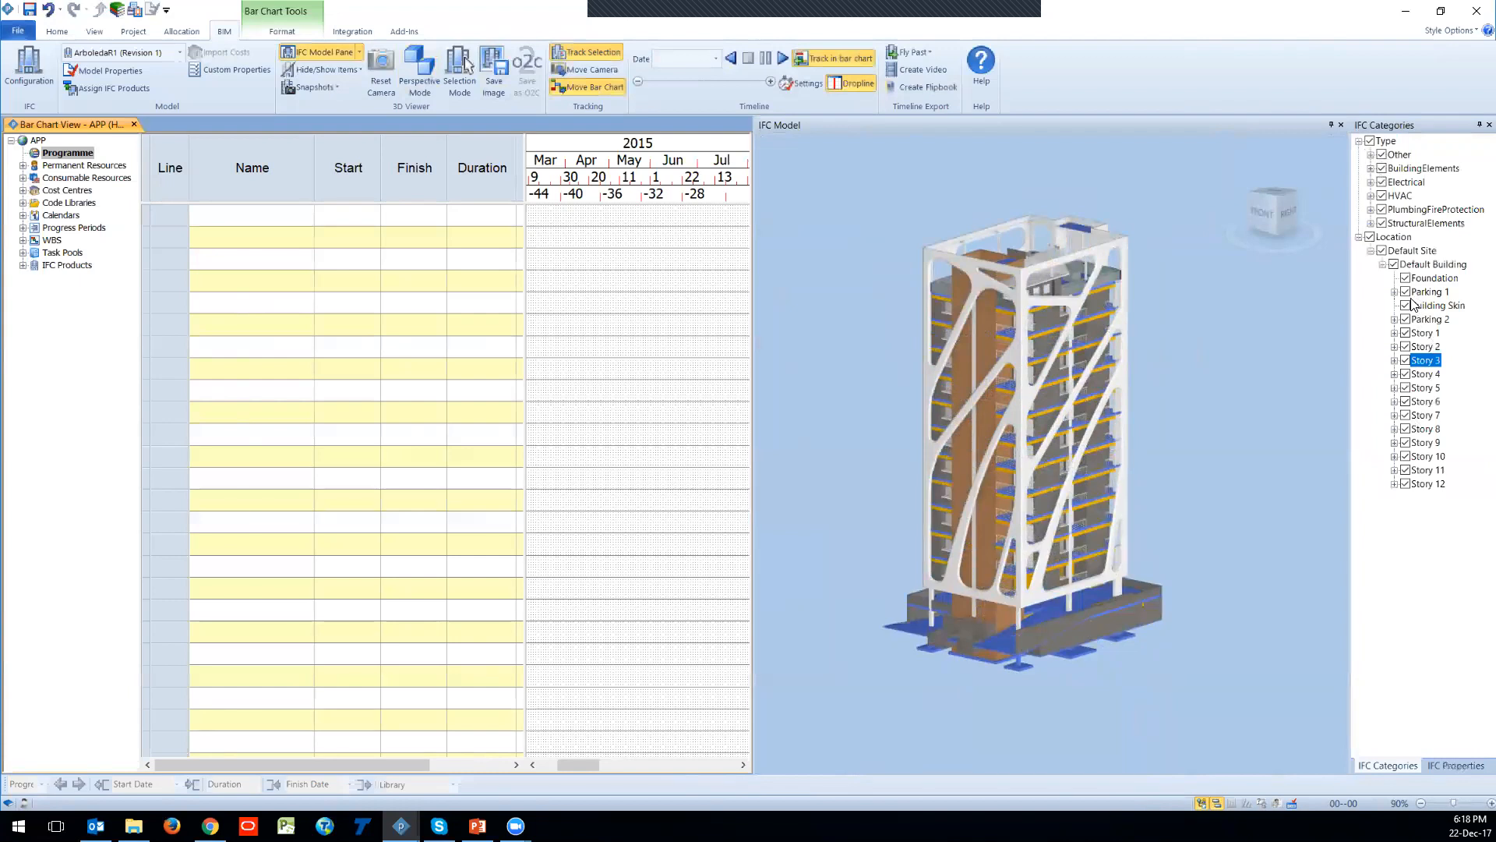
{"action": "left_click", "coordinate": [1359, 237]}
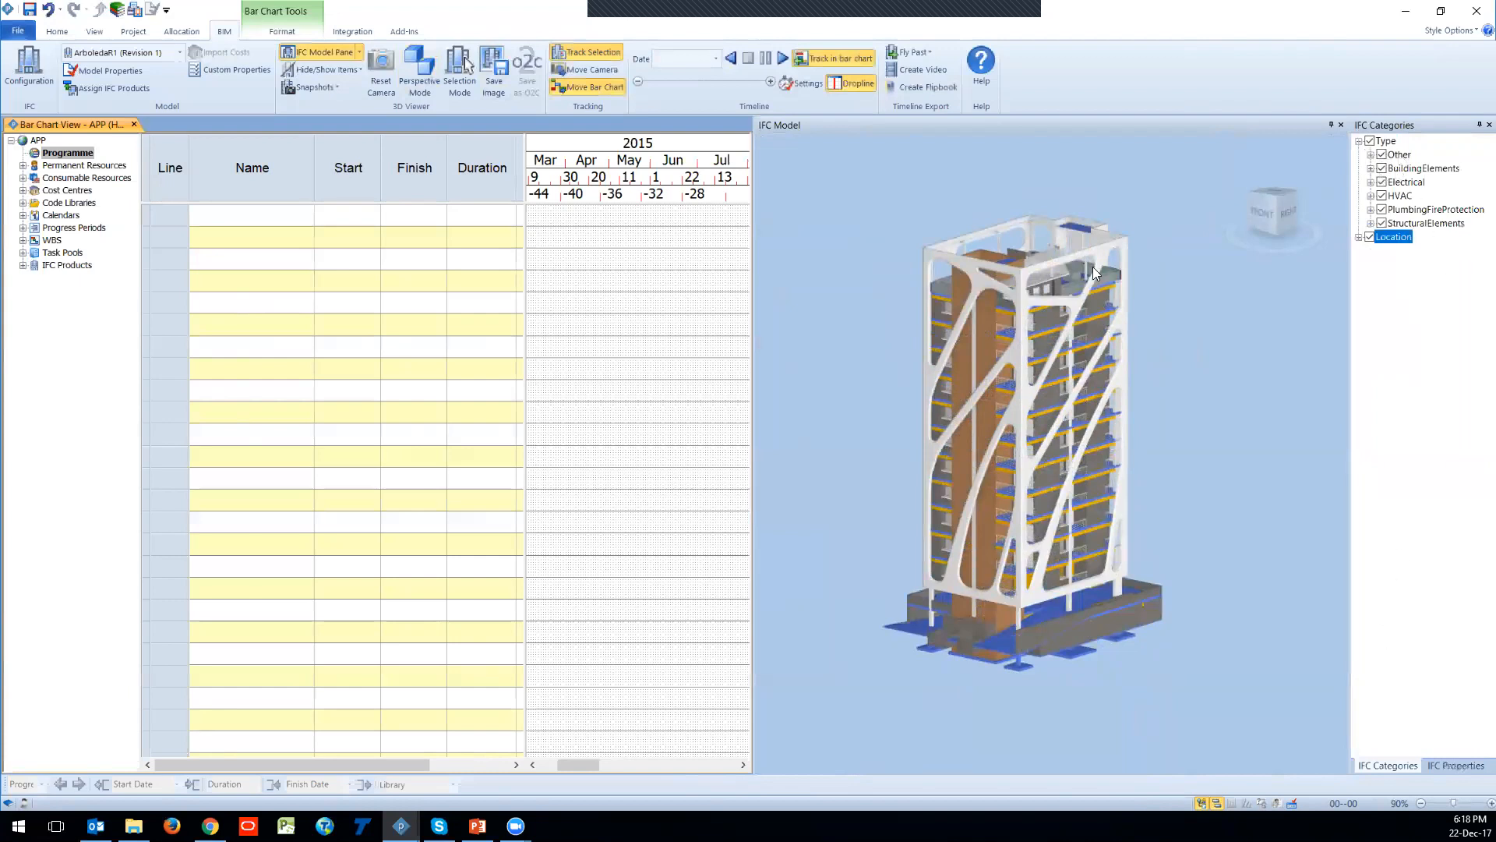
Step: Select the tower's building skin and show its IFC Properties in a wider pane
{"action": "left_click", "coordinate": [1012, 607]}
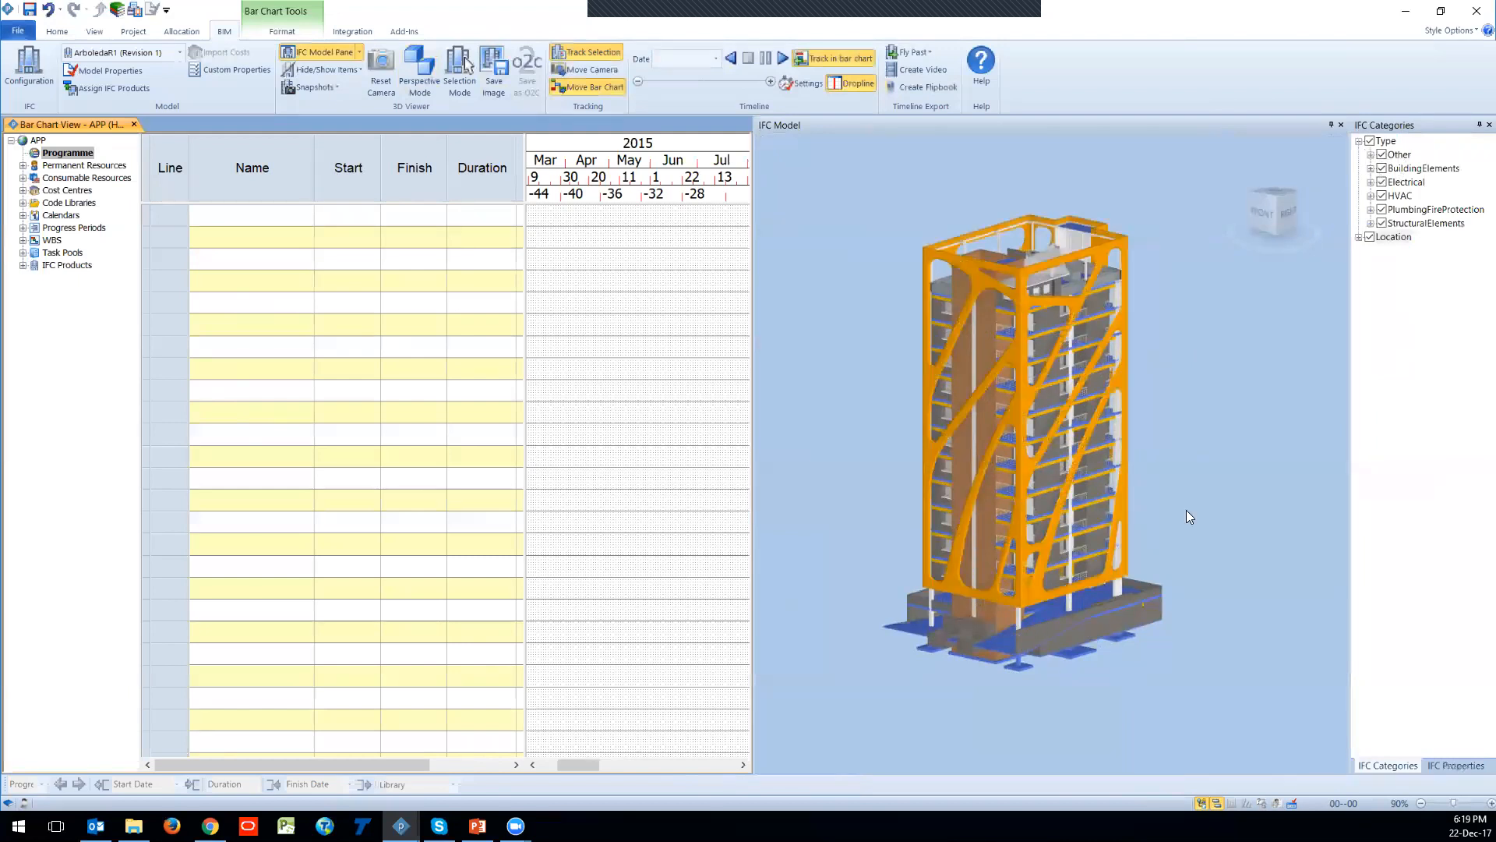
{"action": "left_click", "coordinate": [1438, 766]}
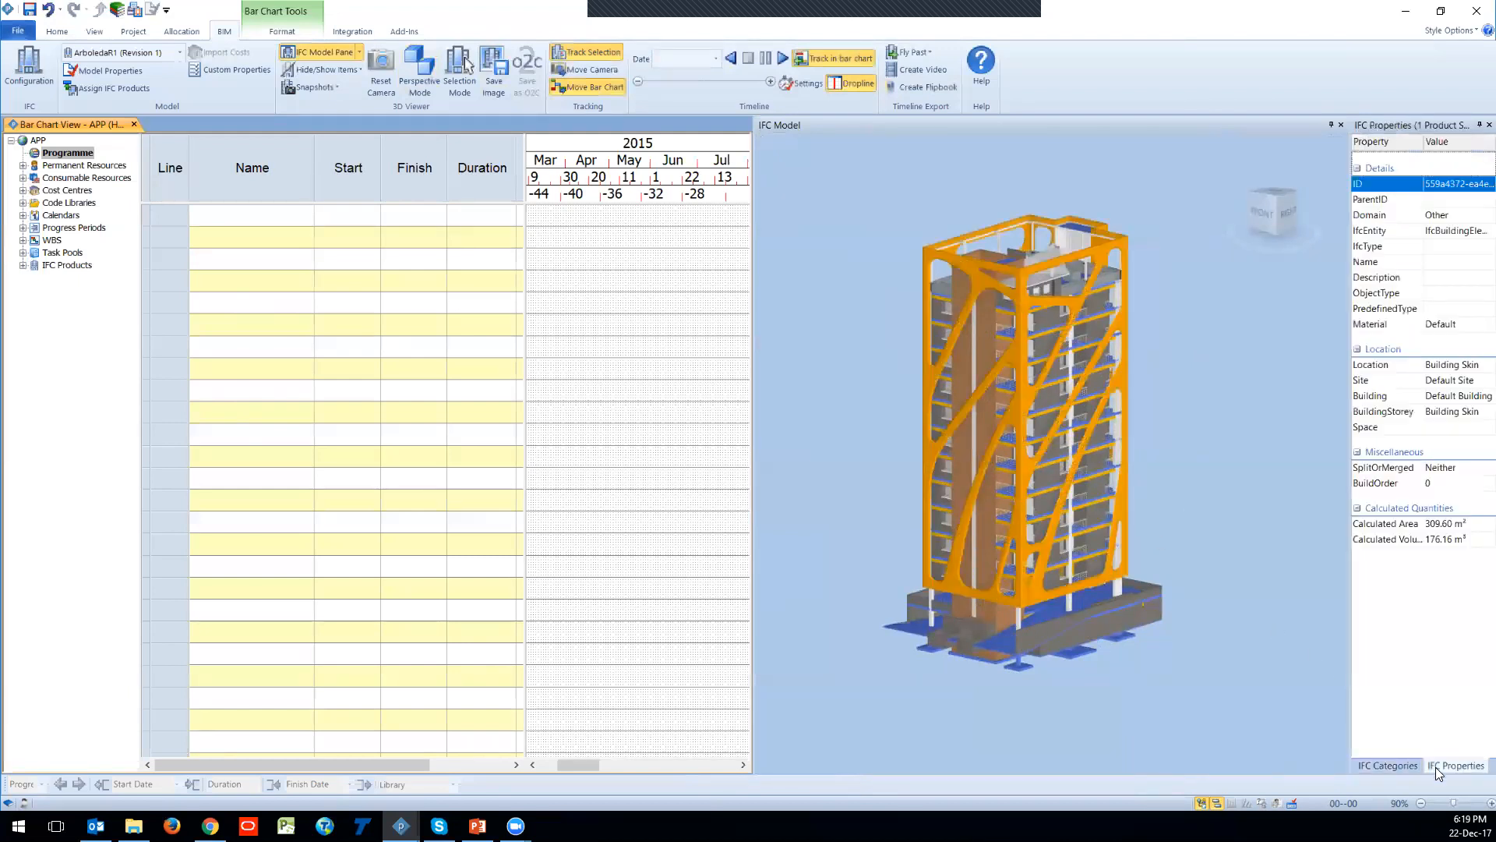
{"action": "left_click_drag", "start_coordinate": [1351, 501], "coordinate": [1383, 501]}
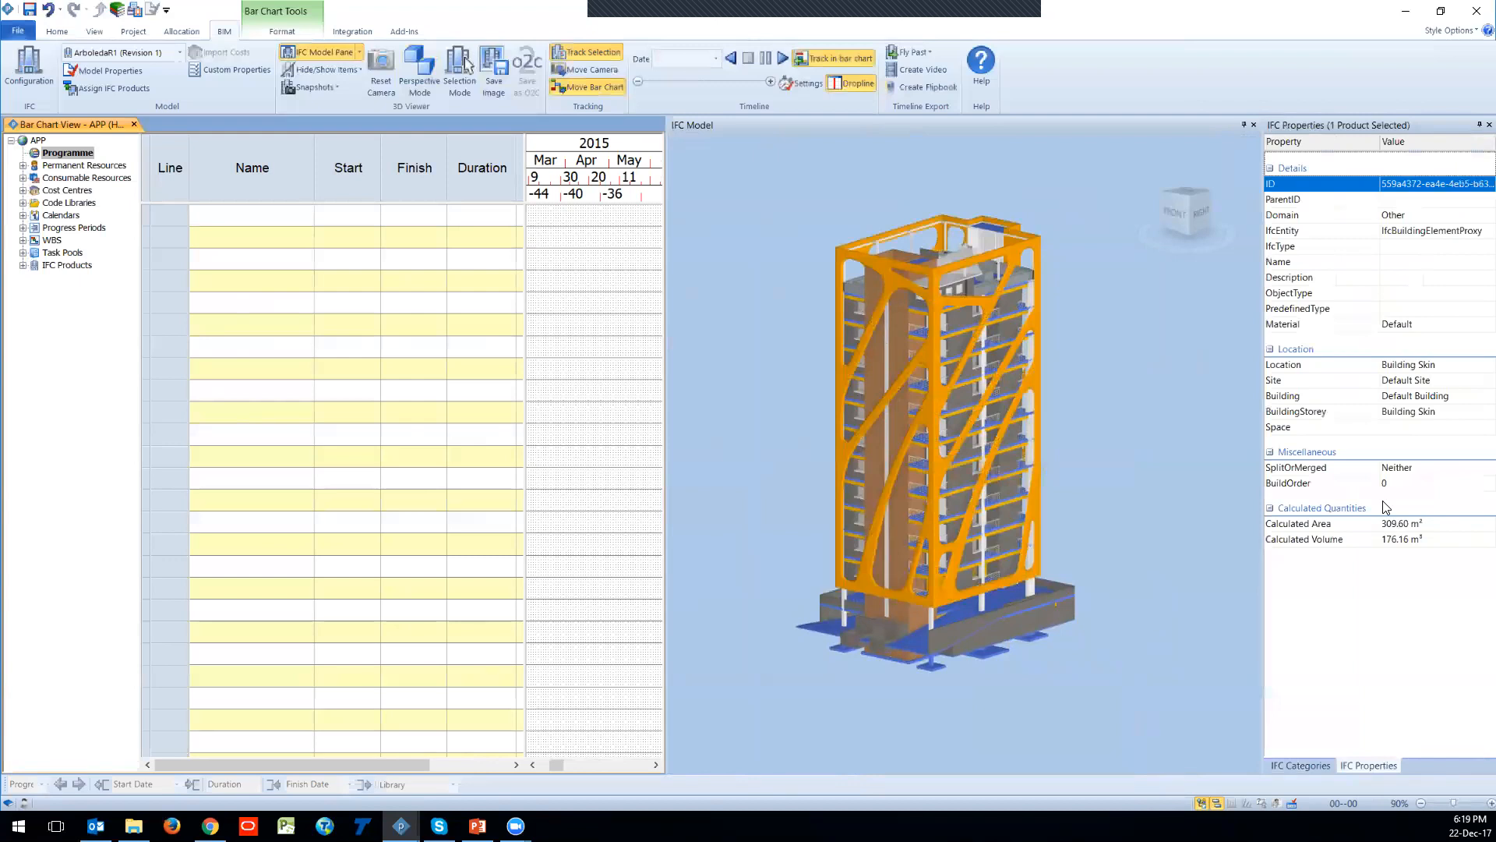
Step: Examine the building skin's IfcEntity property and its calculated area and volume
{"action": "key", "text": "ctrl"}
{"action": "key", "text": "ctrl"}
{"action": "key", "text": "ctrl"}
{"action": "left_click", "coordinate": [1414, 236]}
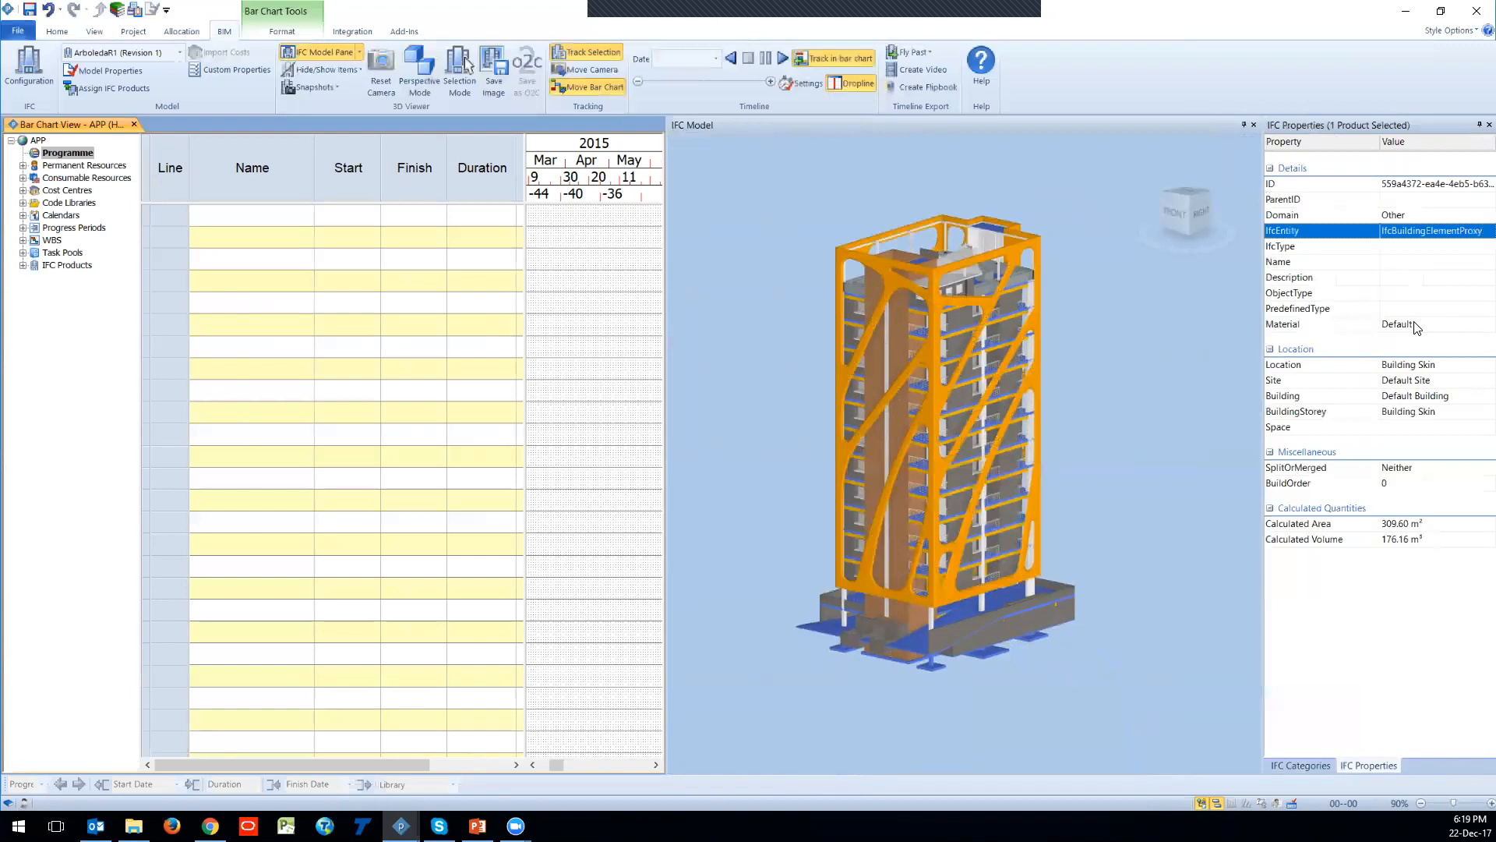
{"action": "key", "text": "ctrl"}
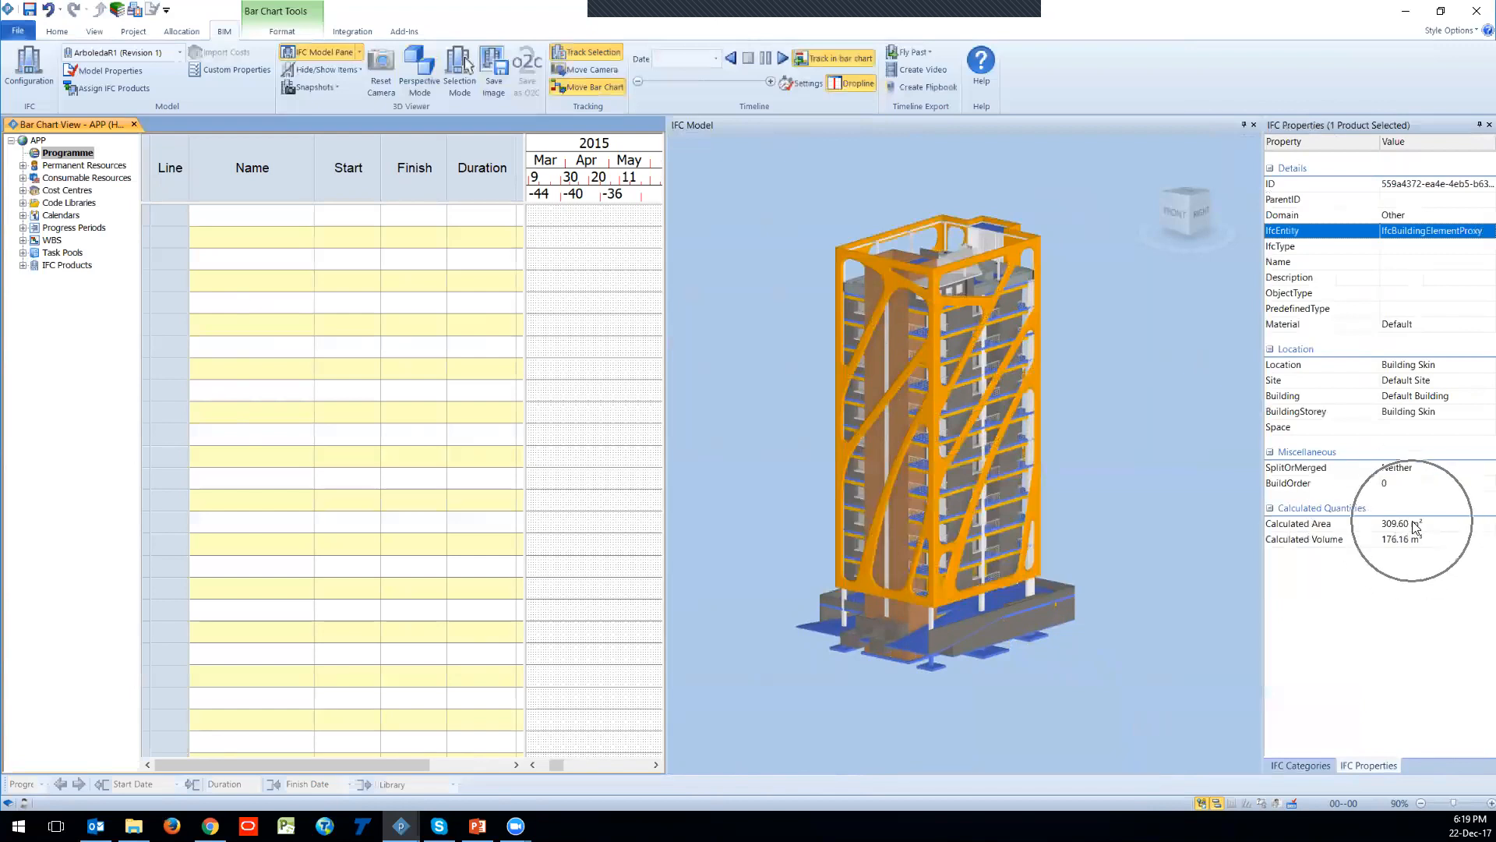
{"action": "key", "text": "ctrl"}
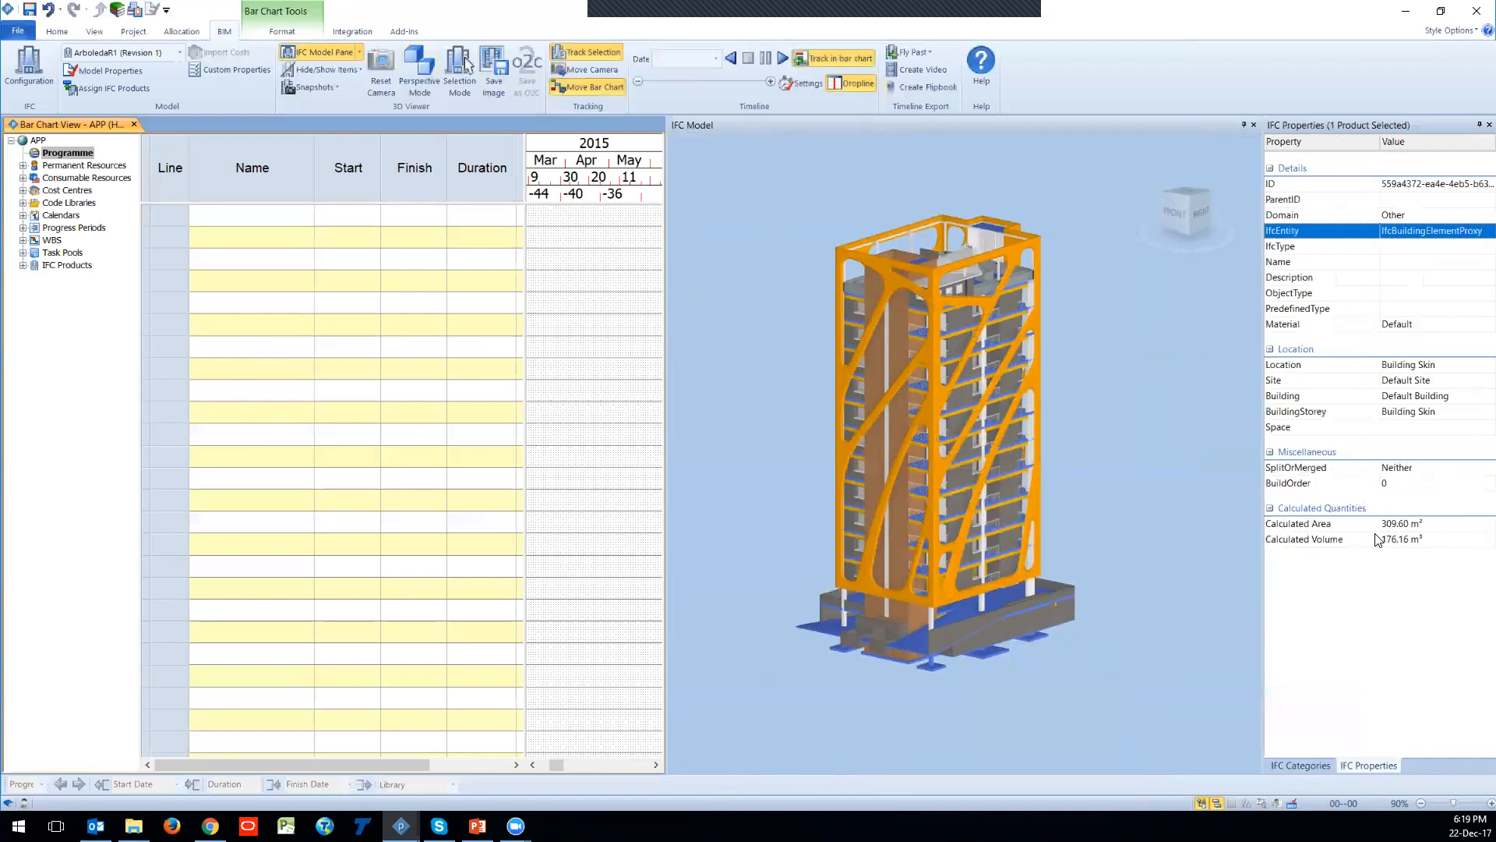
Step: Select the Parking 2 wall at the tower's base and examine its BaseQuantities in the IFC Properties
{"action": "key", "text": "ctrl"}
{"action": "key", "text": "ctrl"}
{"action": "left_click", "coordinate": [945, 633]}
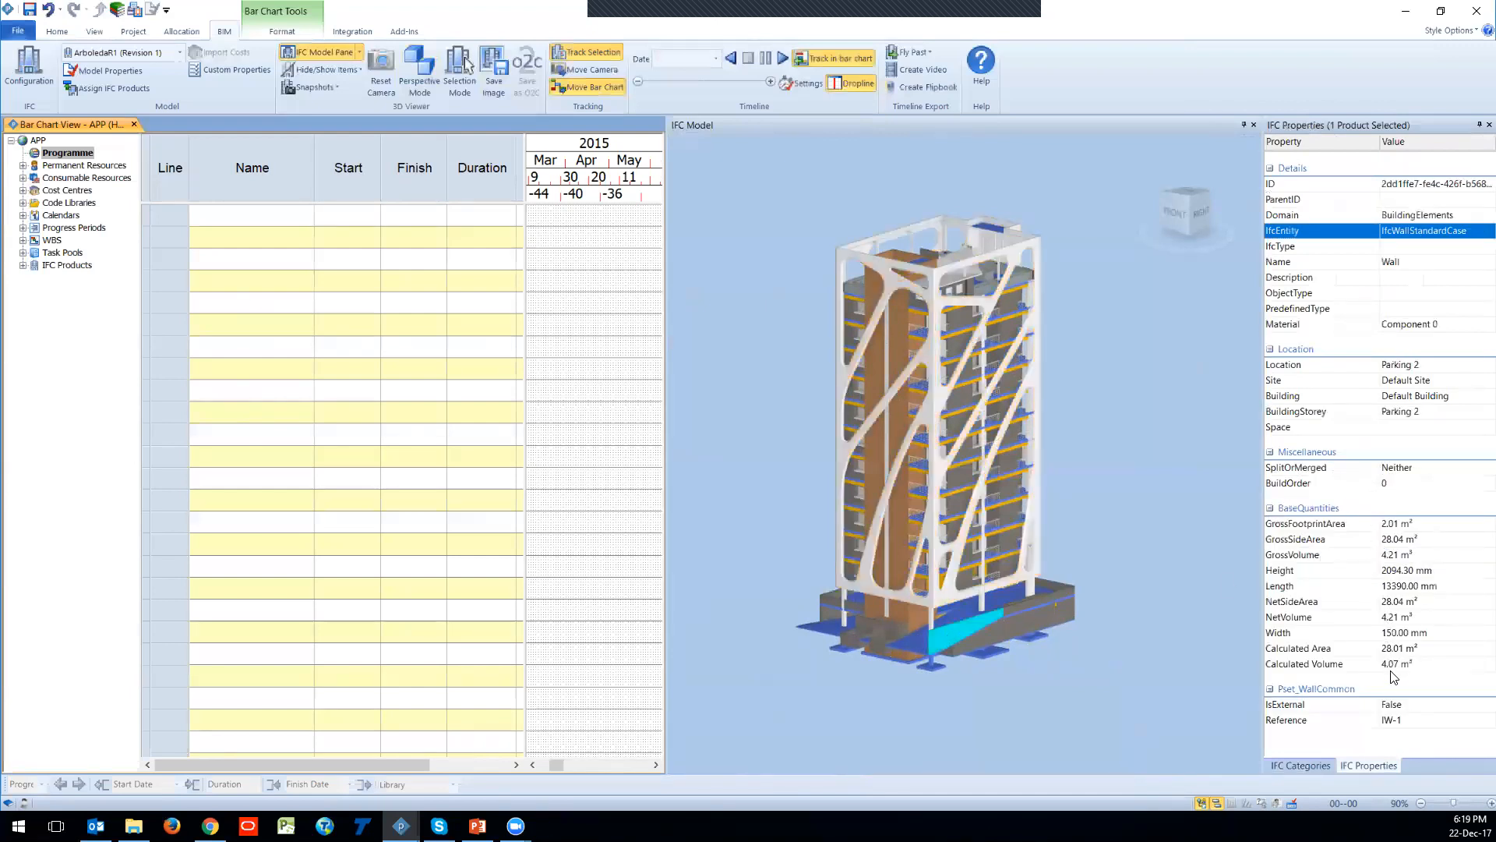
{"action": "key", "text": "ctrl"}
{"action": "key", "text": "ctrl"}
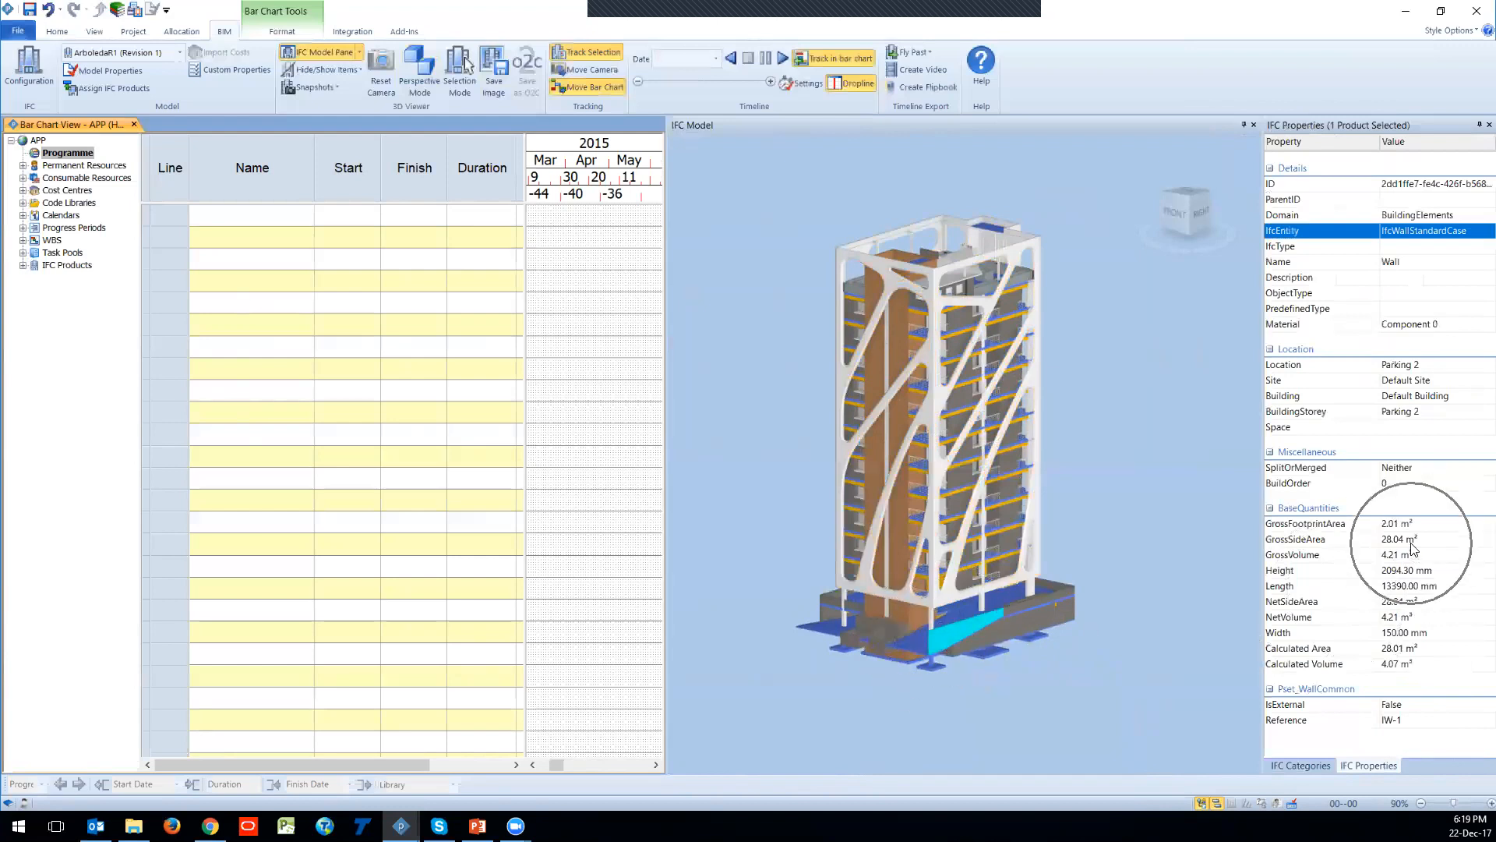
{"action": "key", "text": "ctrl"}
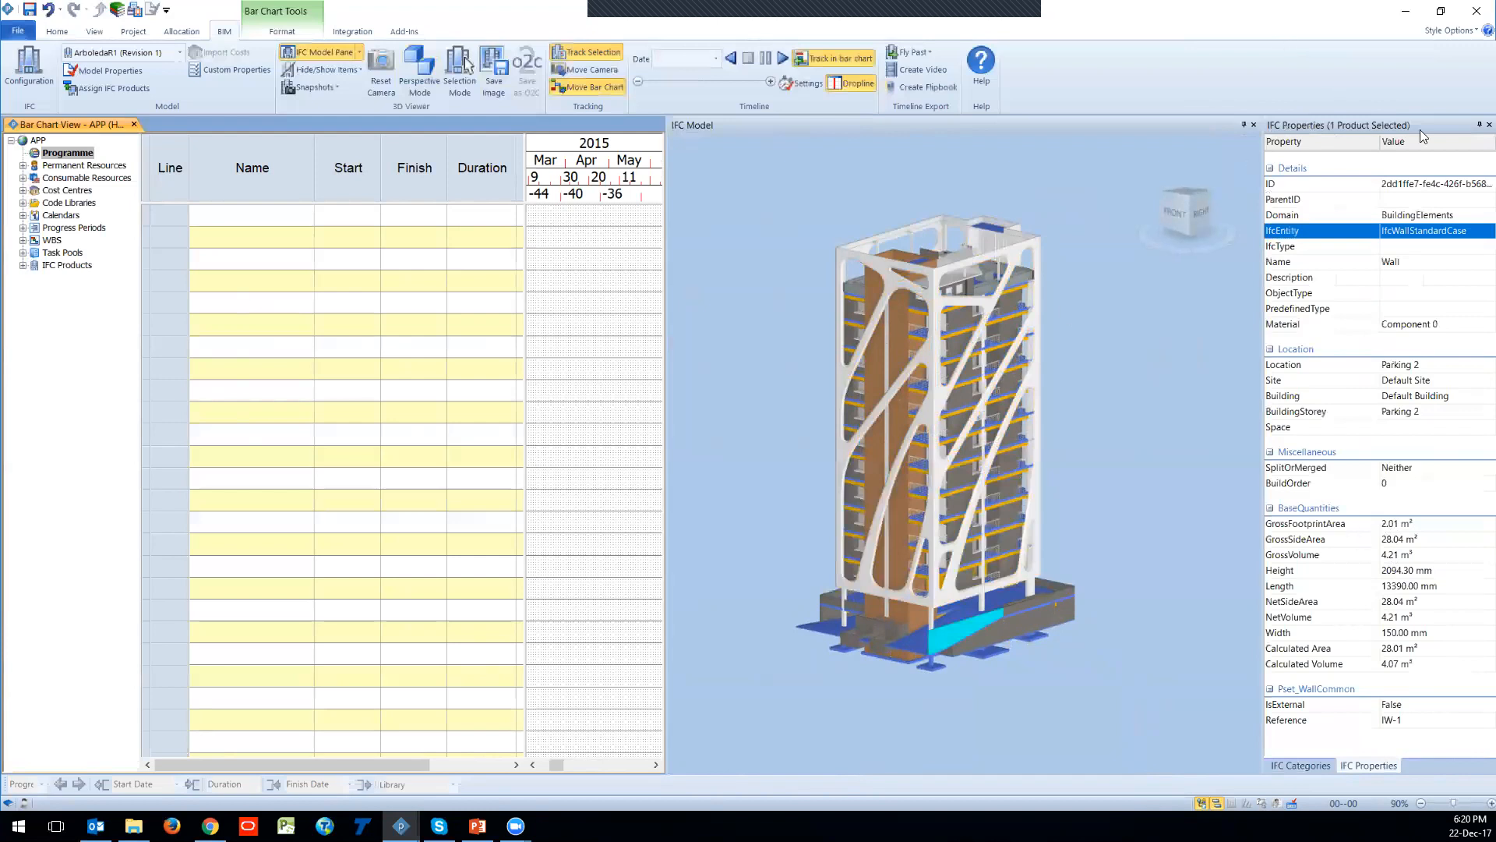
Step: Auto-hide the IFC Properties pane and view the tower's foundations from low down in the enlarged model area
{"action": "left_click", "coordinate": [1478, 126]}
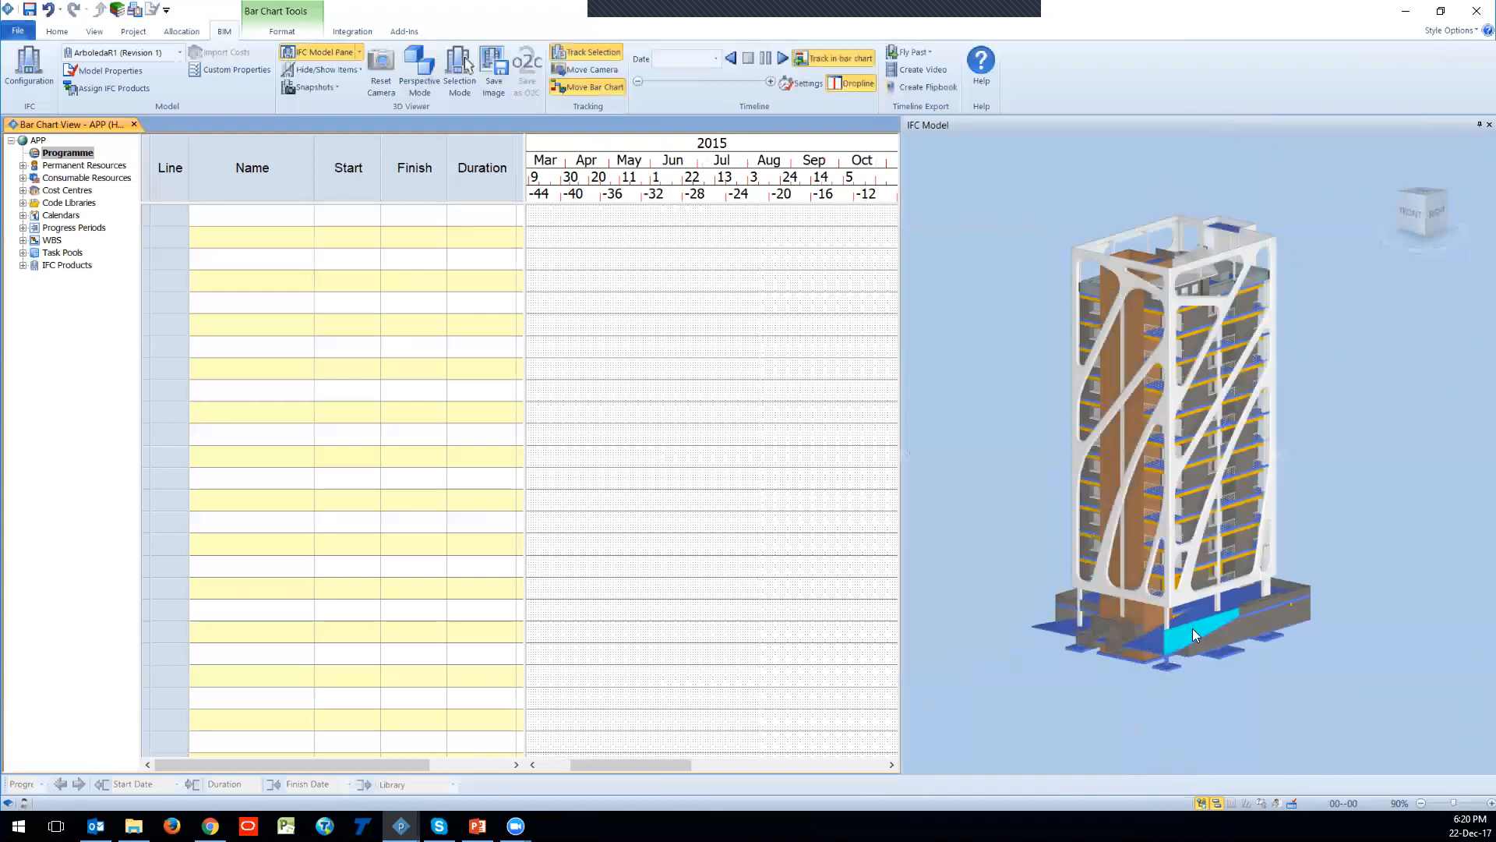
{"action": "left_click_drag", "start_coordinate": [1309, 560], "coordinate": [1058, 508]}
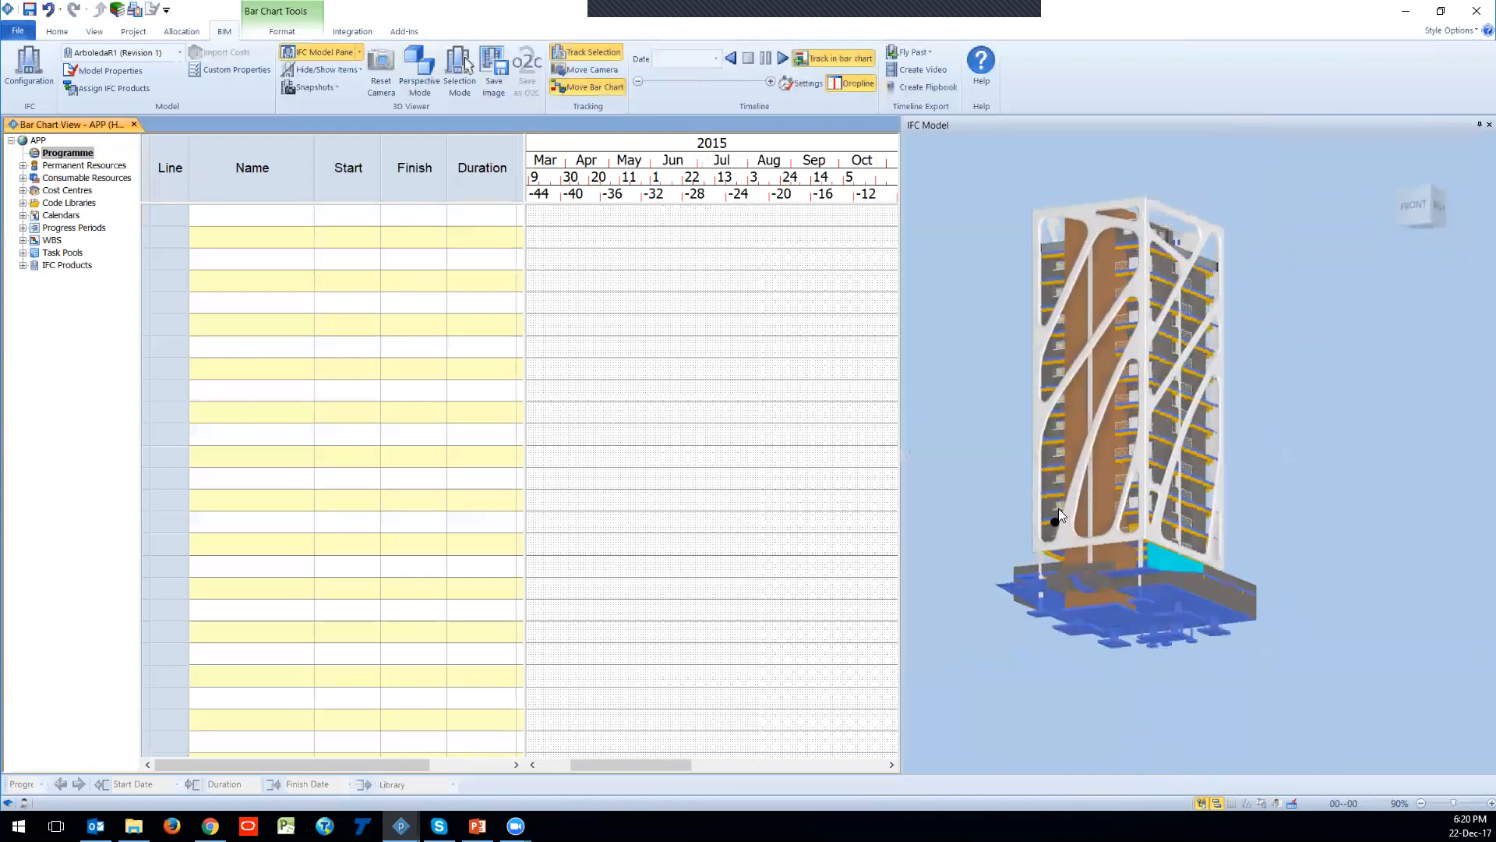
{"action": "scroll", "coordinate": [1200, 643], "scroll_direction": "up", "scroll_amount": 5}
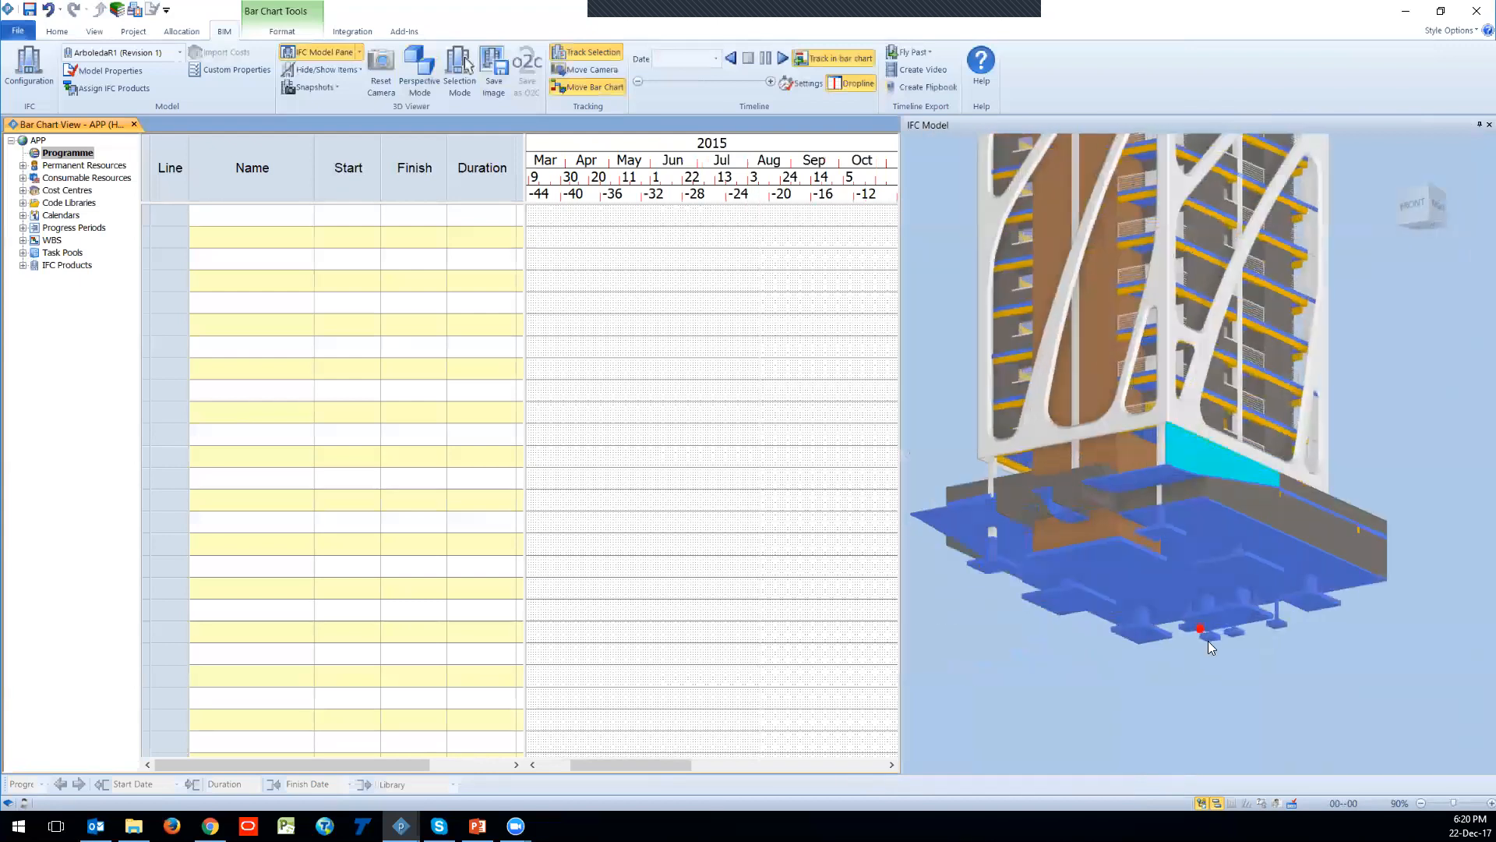
{"action": "left_click_drag", "start_coordinate": [1200, 641], "coordinate": [1144, 634]}
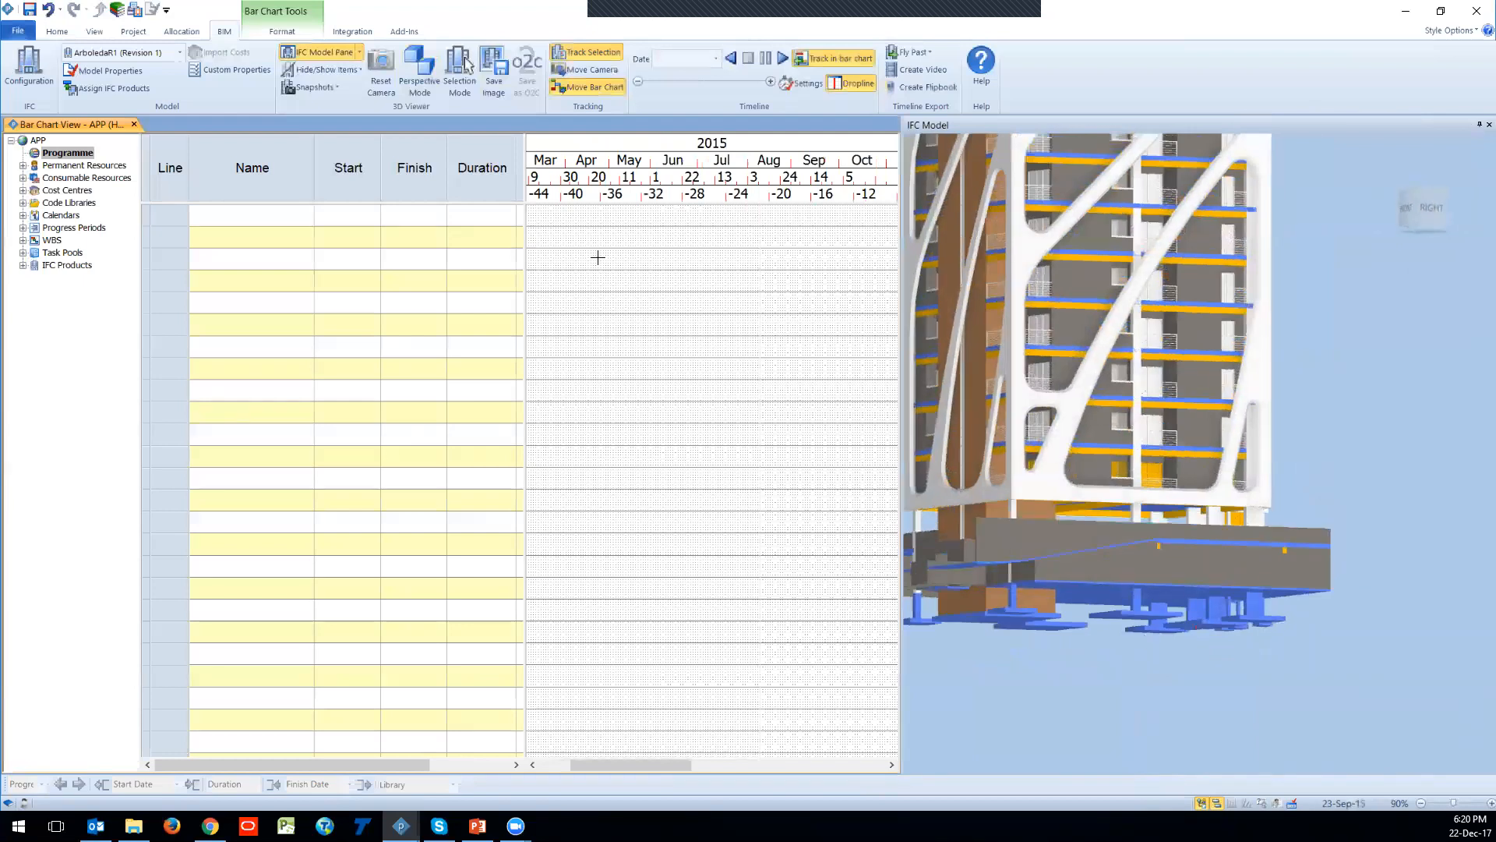
Step: Draw three bar chart tasks in April and May 2015 and name them A, B and C
{"action": "mouse_move", "coordinate": [571, 216]}
{"action": "left_mouse_down"}
{"action": "mouse_move", "coordinate": [639, 212]}
{"action": "mouse_move", "coordinate": [616, 252]}
{"action": "mouse_move", "coordinate": [625, 285]}
{"action": "left_mouse_up"}
{"action": "left_click", "coordinate": [263, 222]}
{"action": "type", "text": "A"}
{"action": "left_click", "coordinate": [251, 254]}
{"action": "type", "text": "B"}
{"action": "left_click", "coordinate": [255, 284]}
{"action": "type", "text": "C"}
{"action": "key", "text": "Return"}
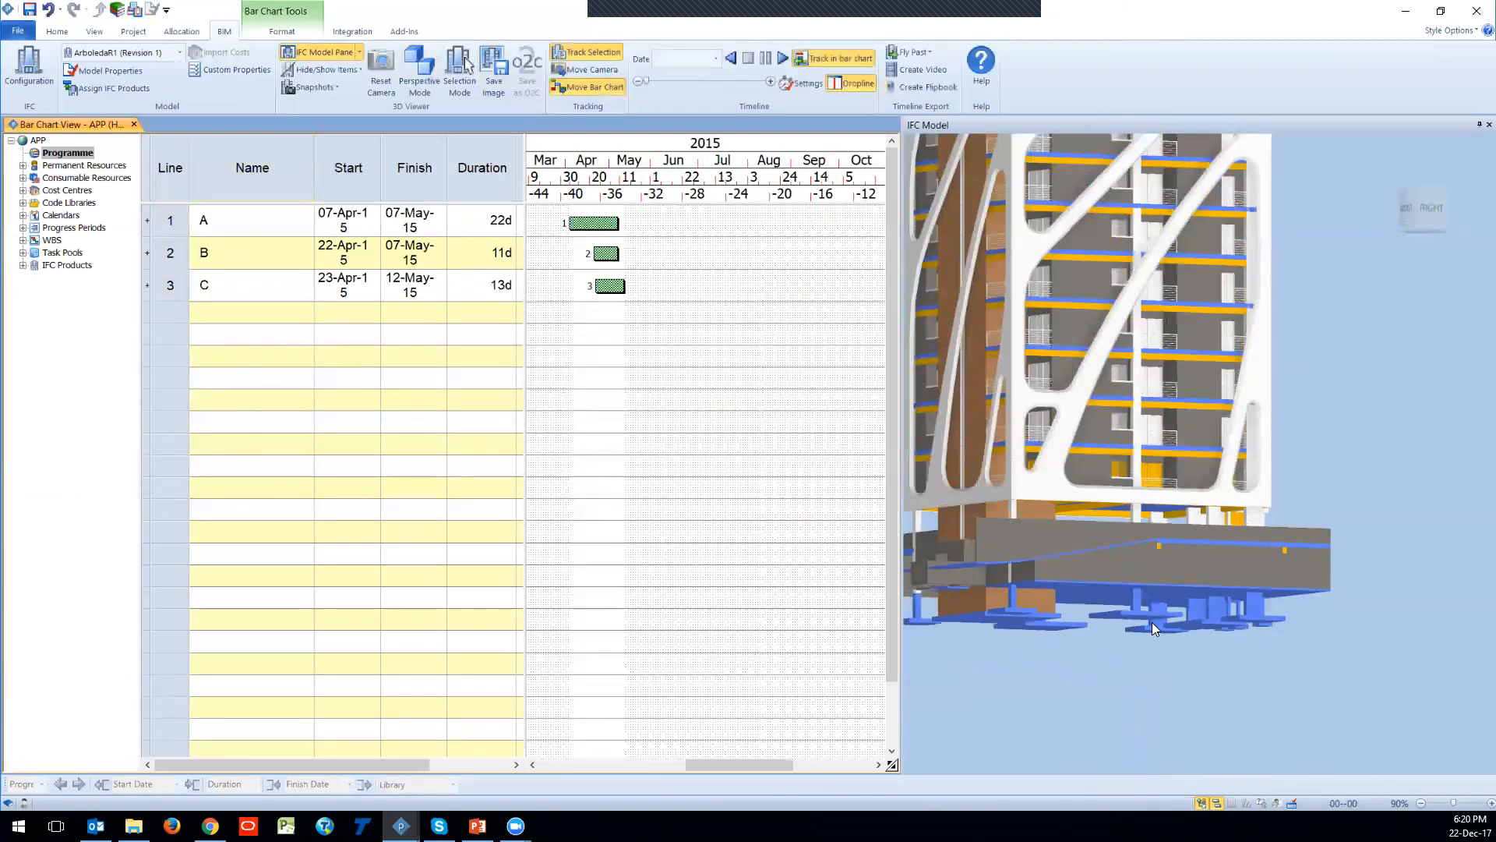
Step: Use Selection Mode to assign the main cluster of foundation footings to task A, and check the assignment by selecting tasks B and A
{"action": "left_click", "coordinate": [460, 76]}
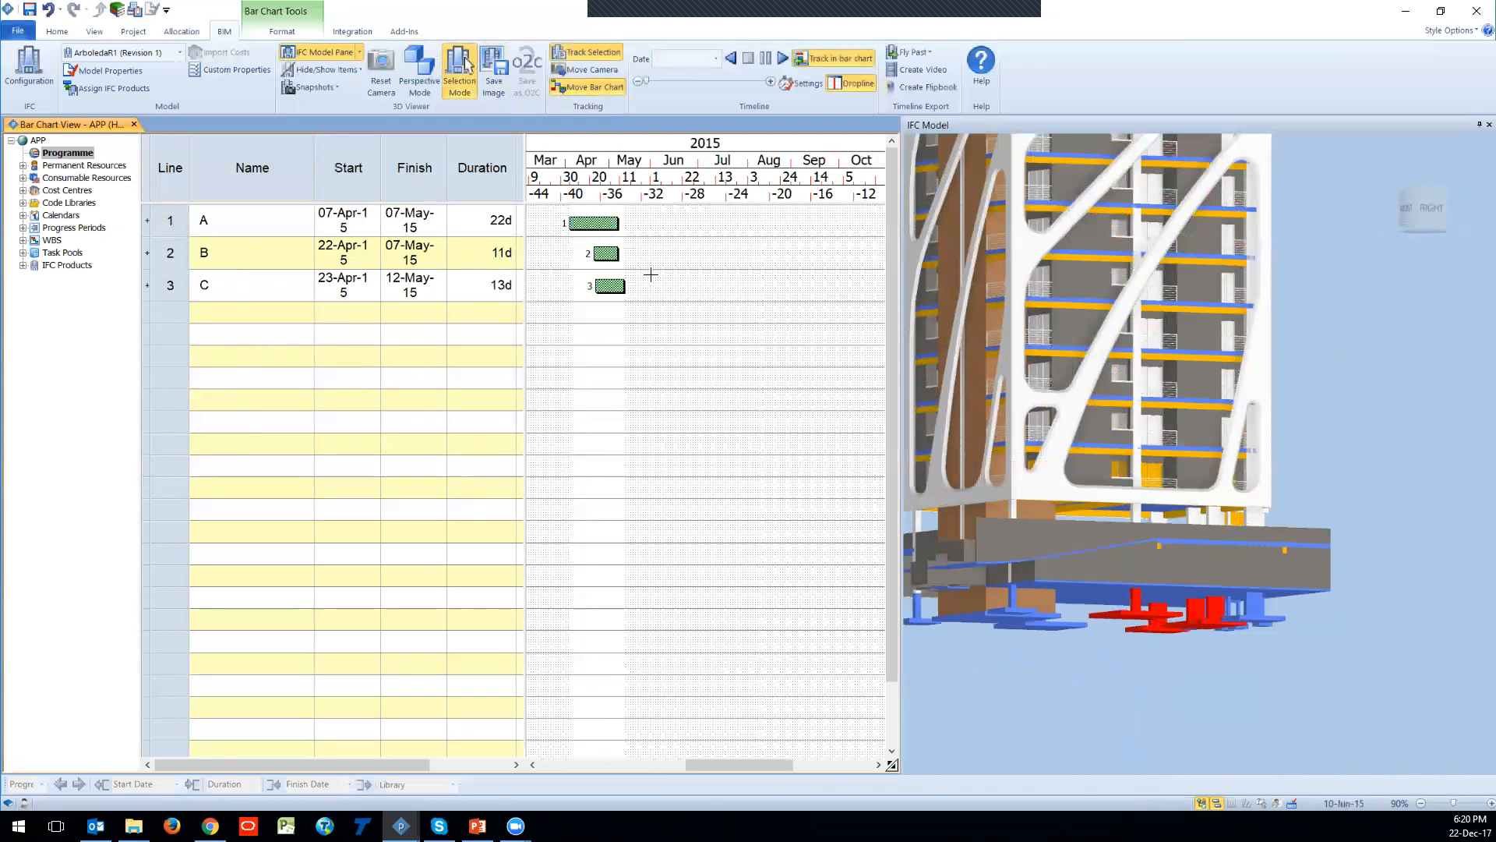
{"action": "left_click", "coordinate": [596, 224]}
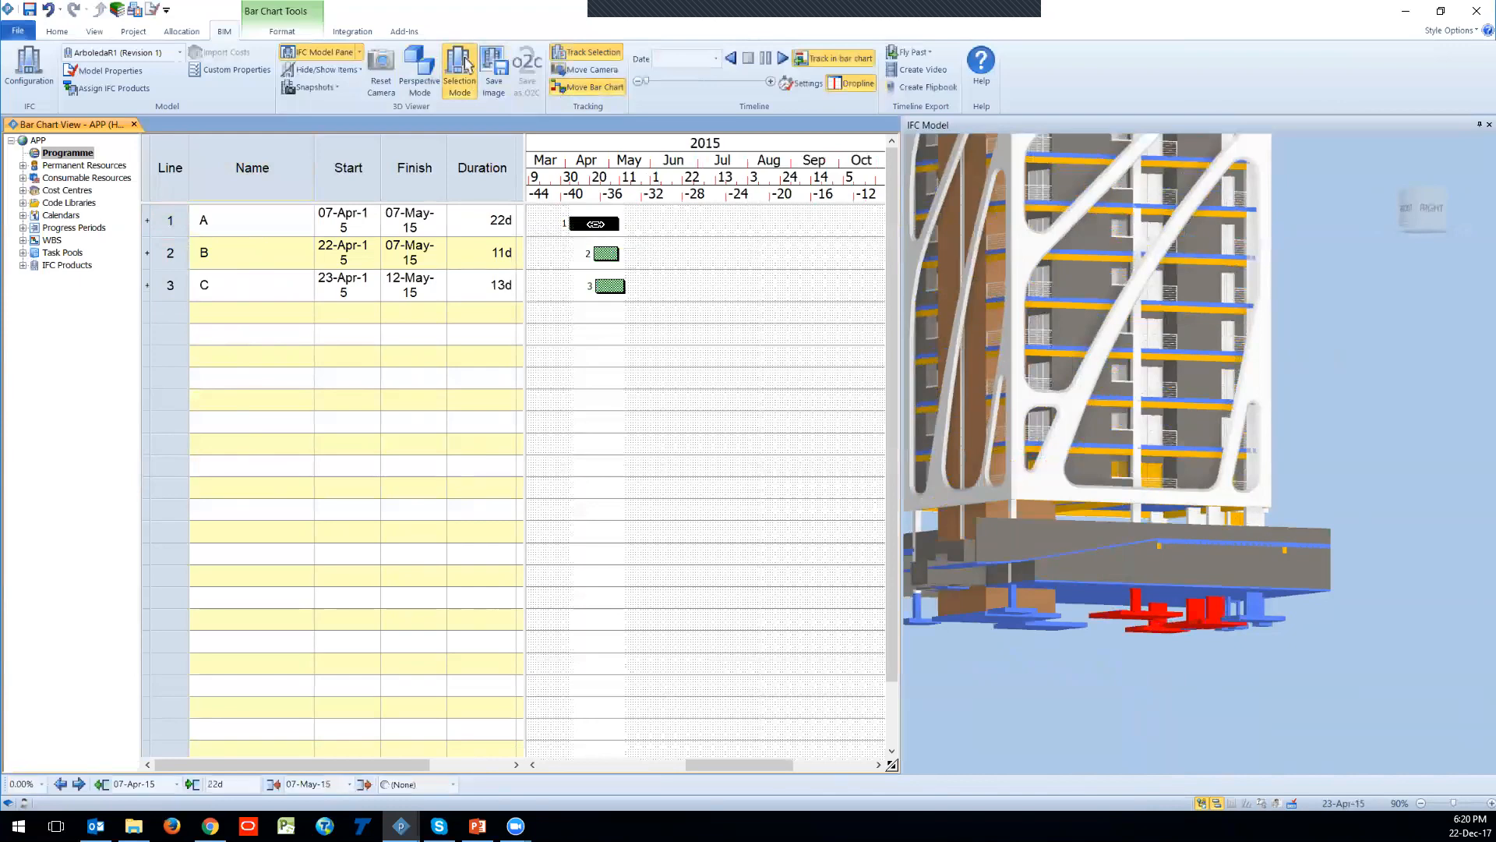
{"action": "left_click", "coordinate": [608, 254]}
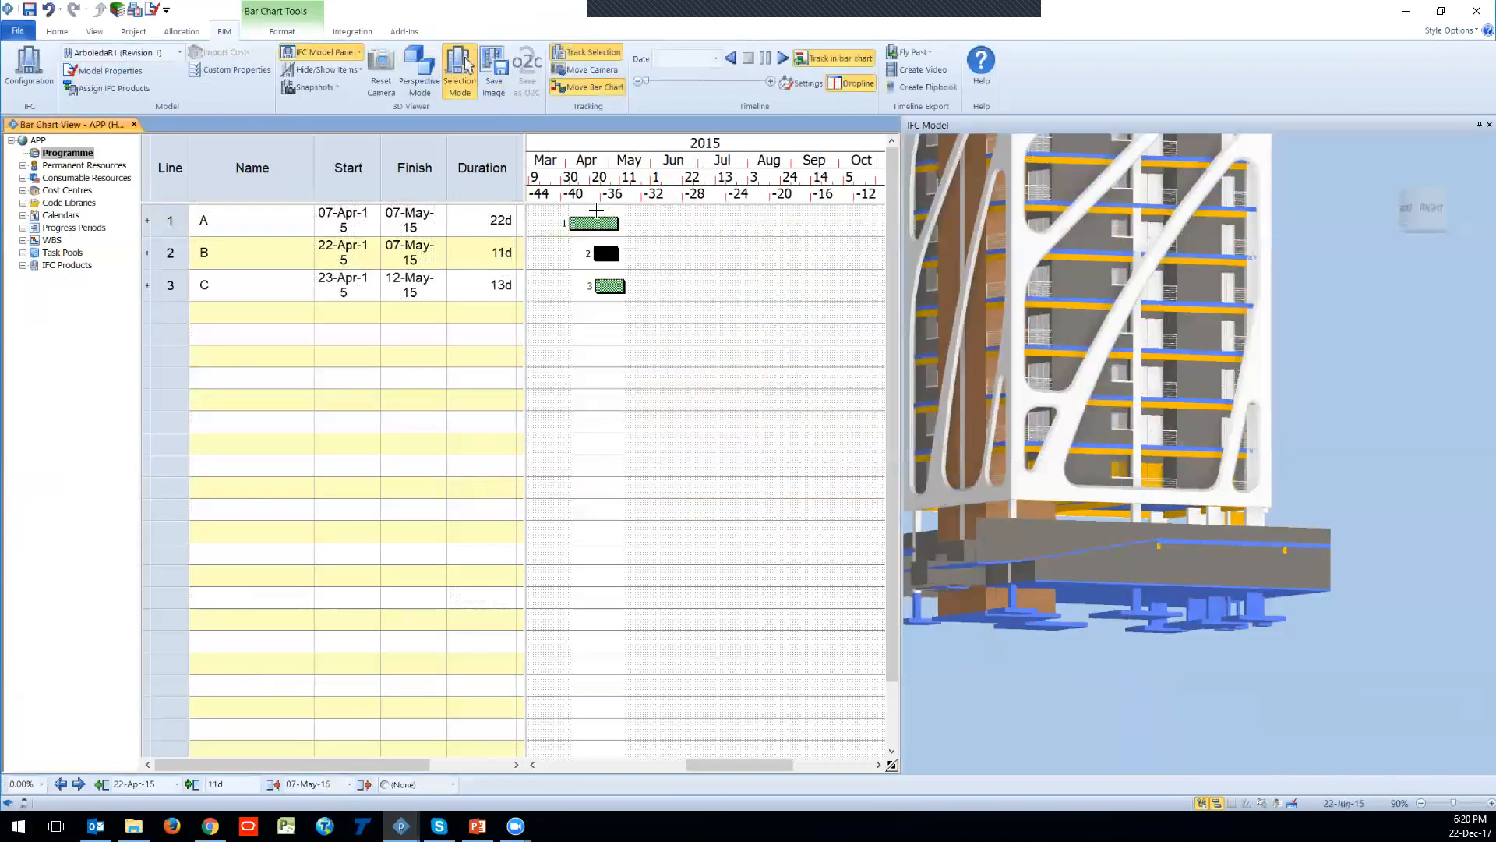
{"action": "left_click", "coordinate": [593, 223]}
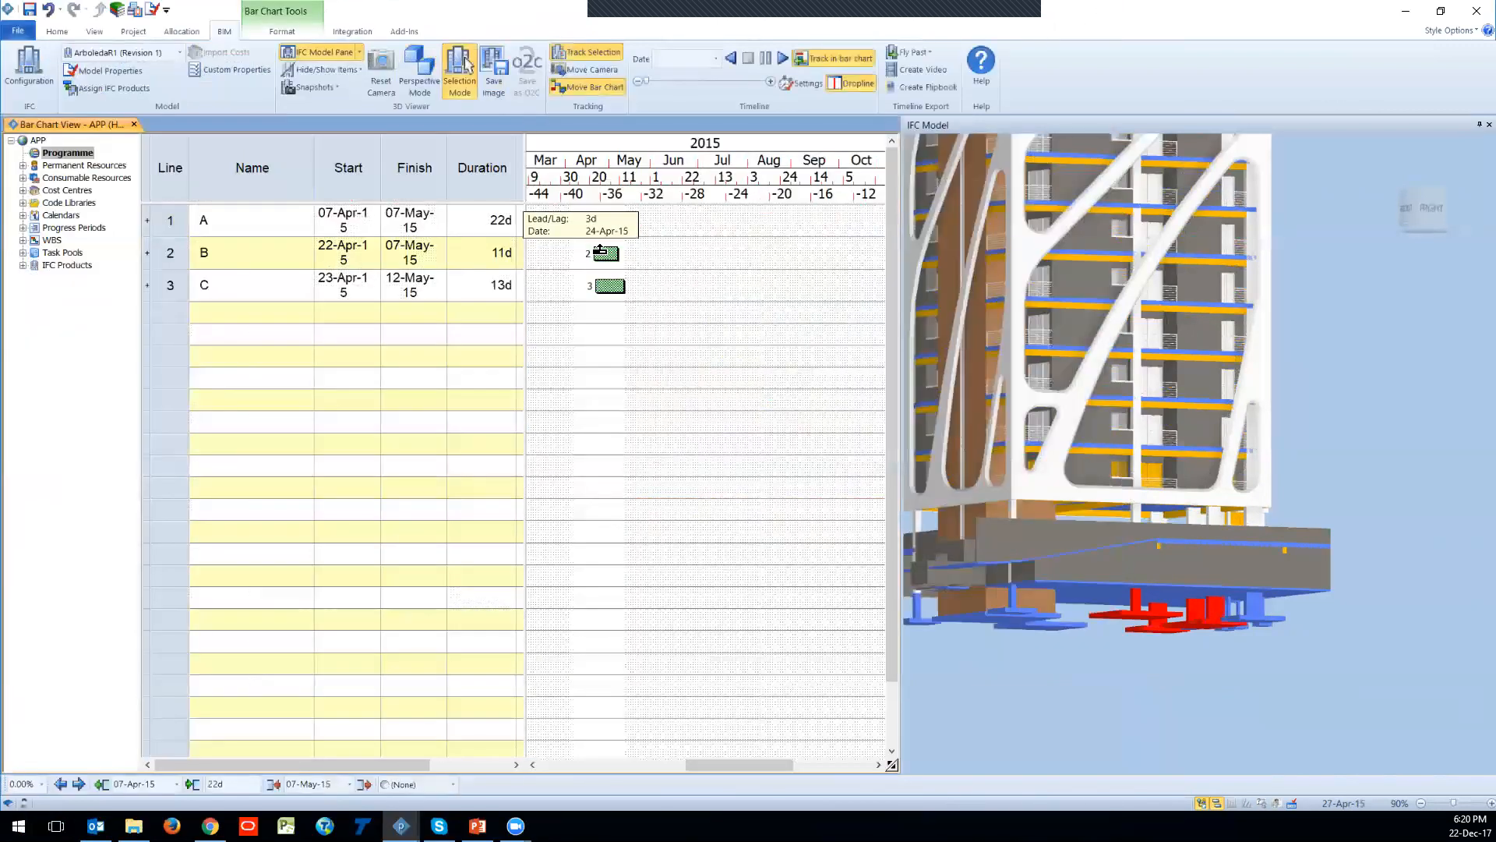
Step: Hide already scheduled elements in the 3D model by enabling Unscheduled Product Mode
{"action": "left_click", "coordinate": [353, 70]}
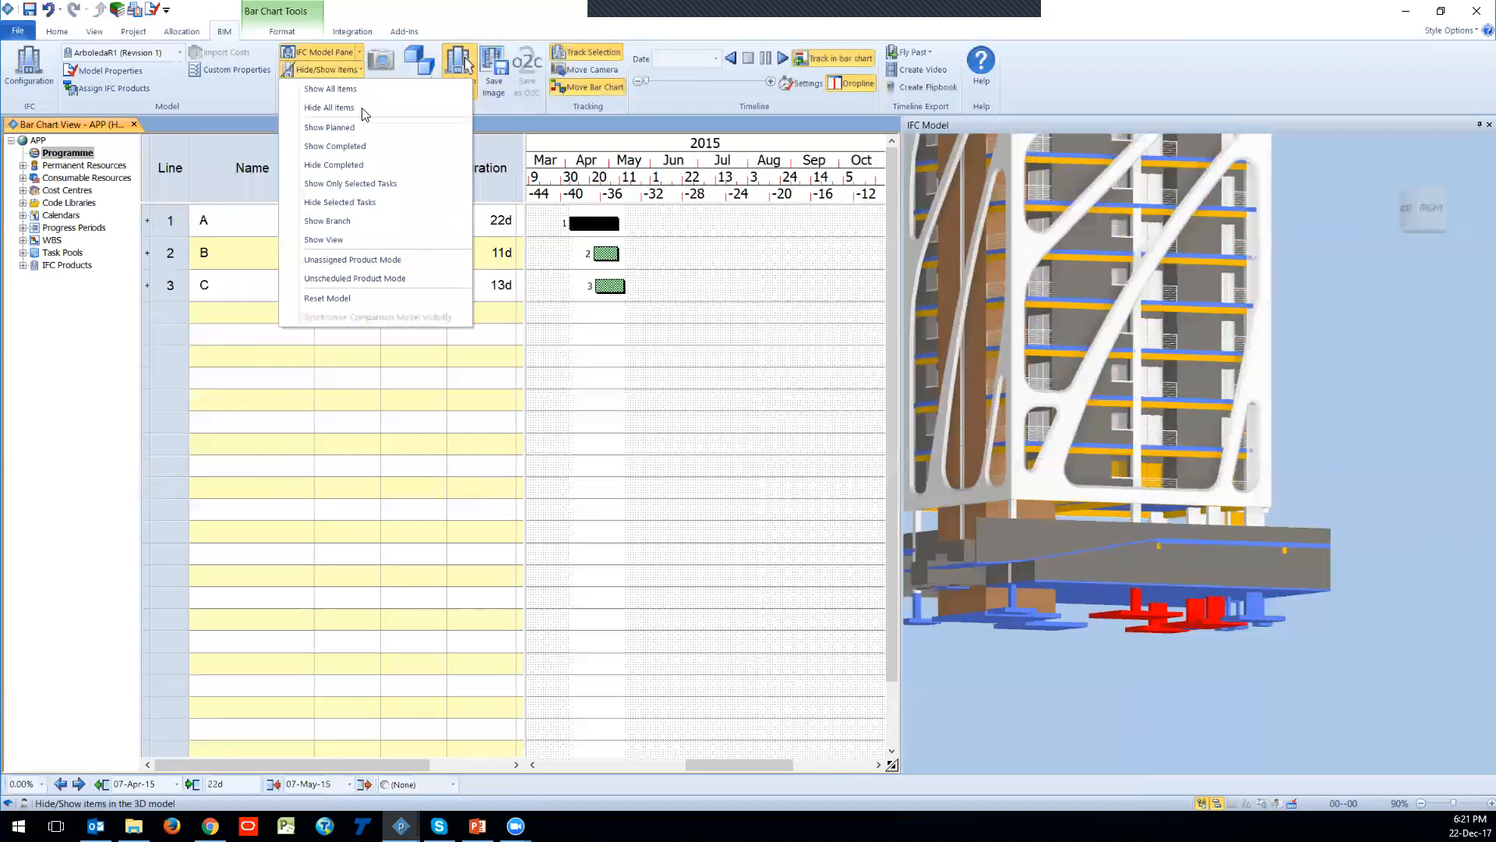
{"action": "left_click", "coordinate": [350, 285]}
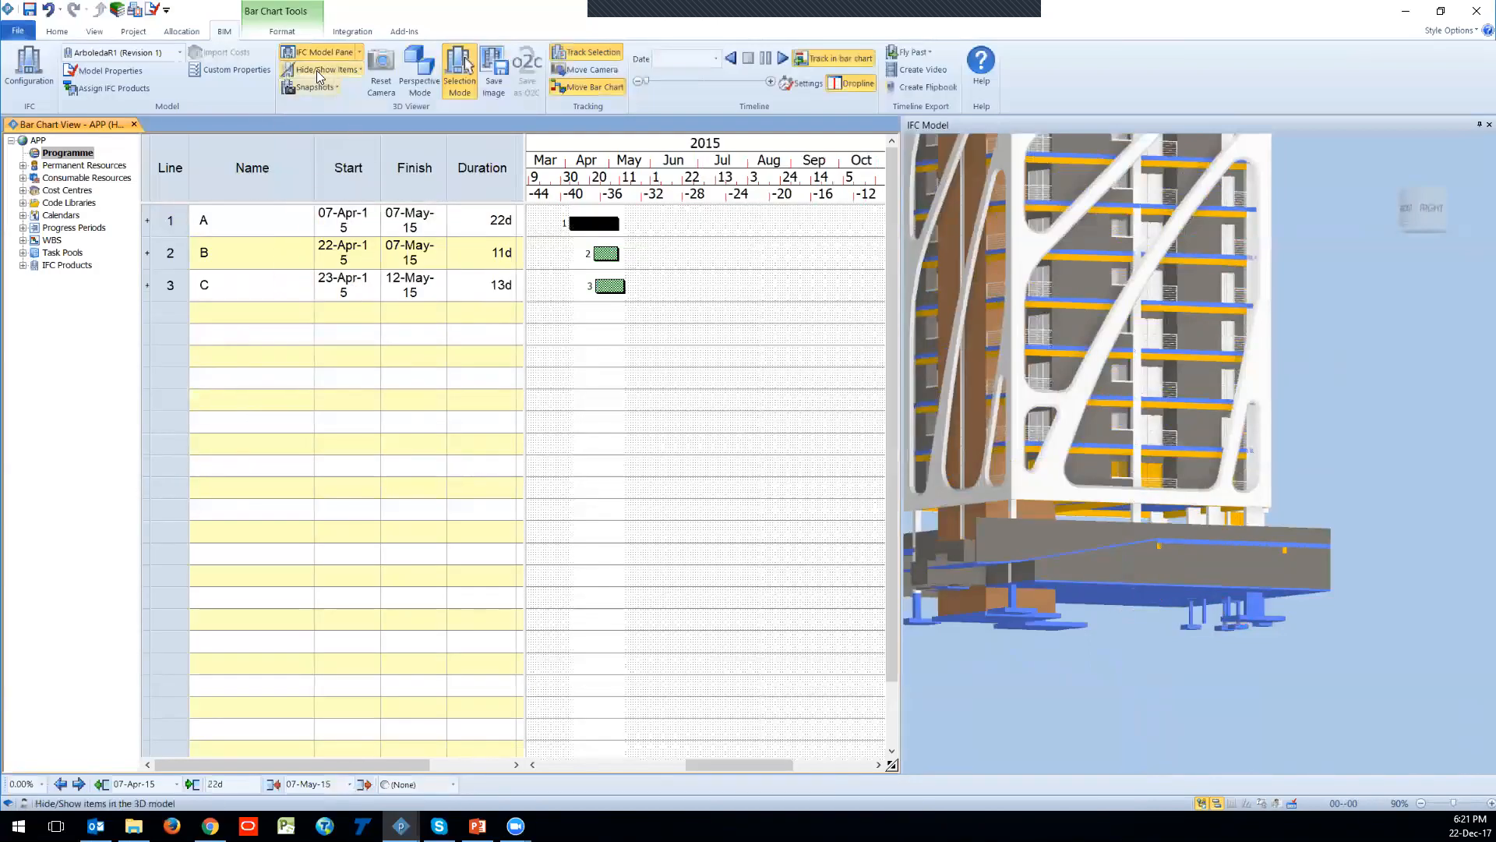
{"action": "left_click", "coordinate": [361, 67]}
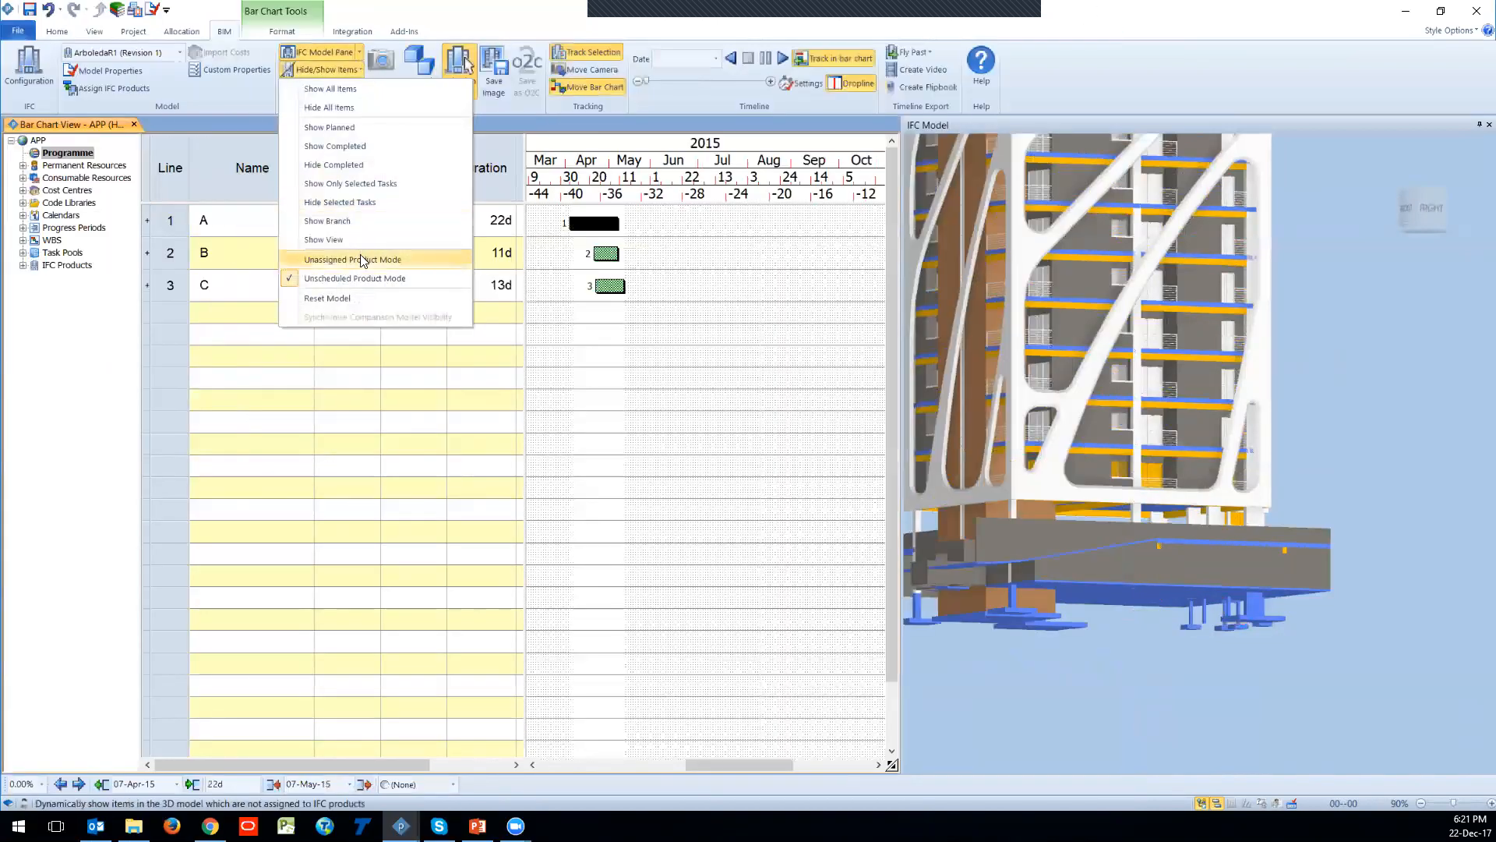
{"action": "left_click", "coordinate": [583, 223]}
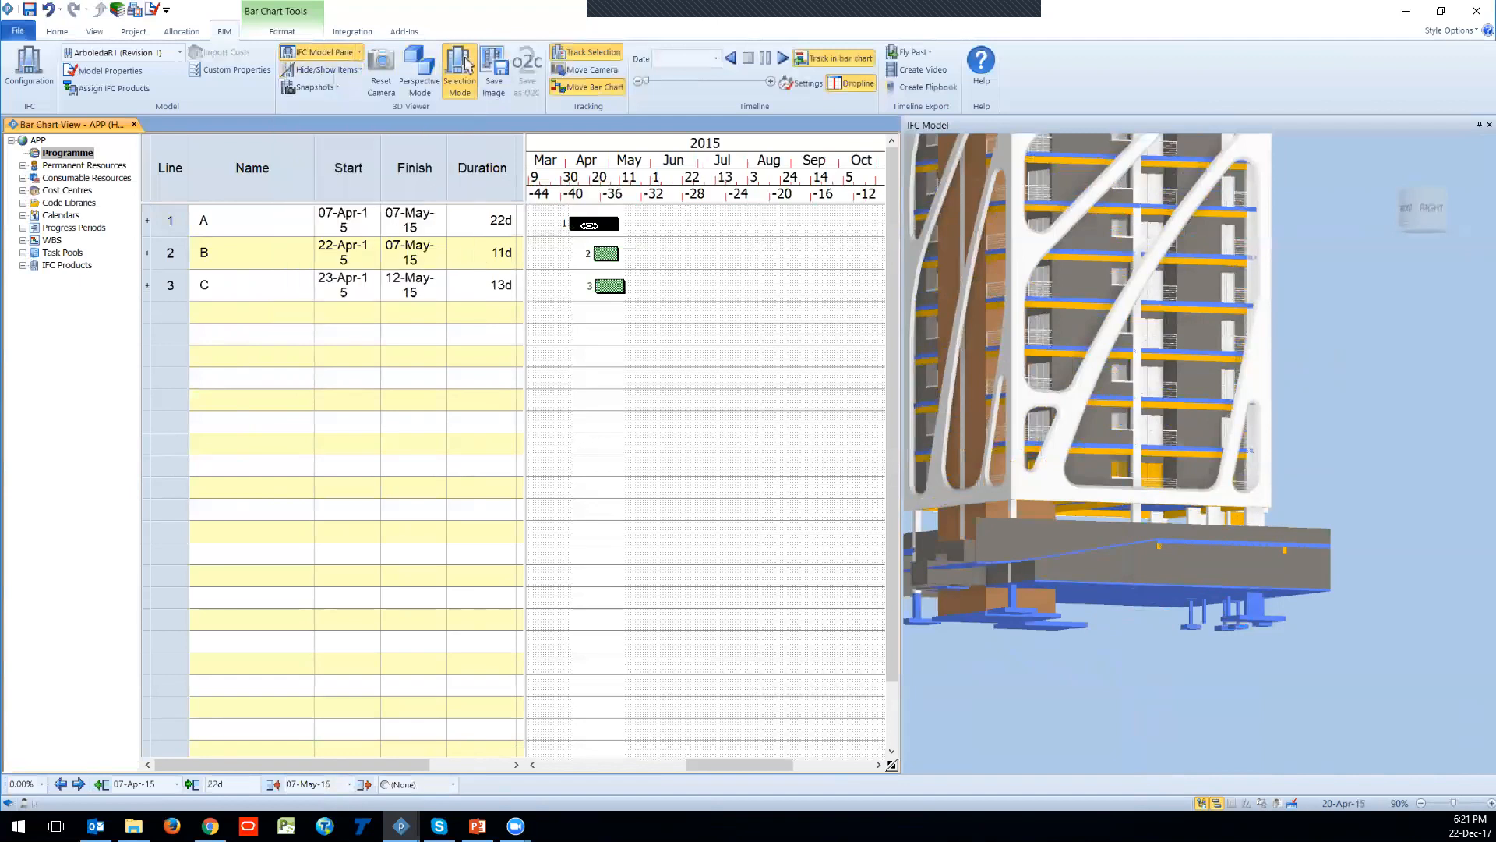
Step: Assign two individual foundation footings to task B and the remaining small footings of the cluster to task C
{"action": "scroll", "coordinate": [1097, 310], "scroll_direction": "down", "scroll_amount": 5}
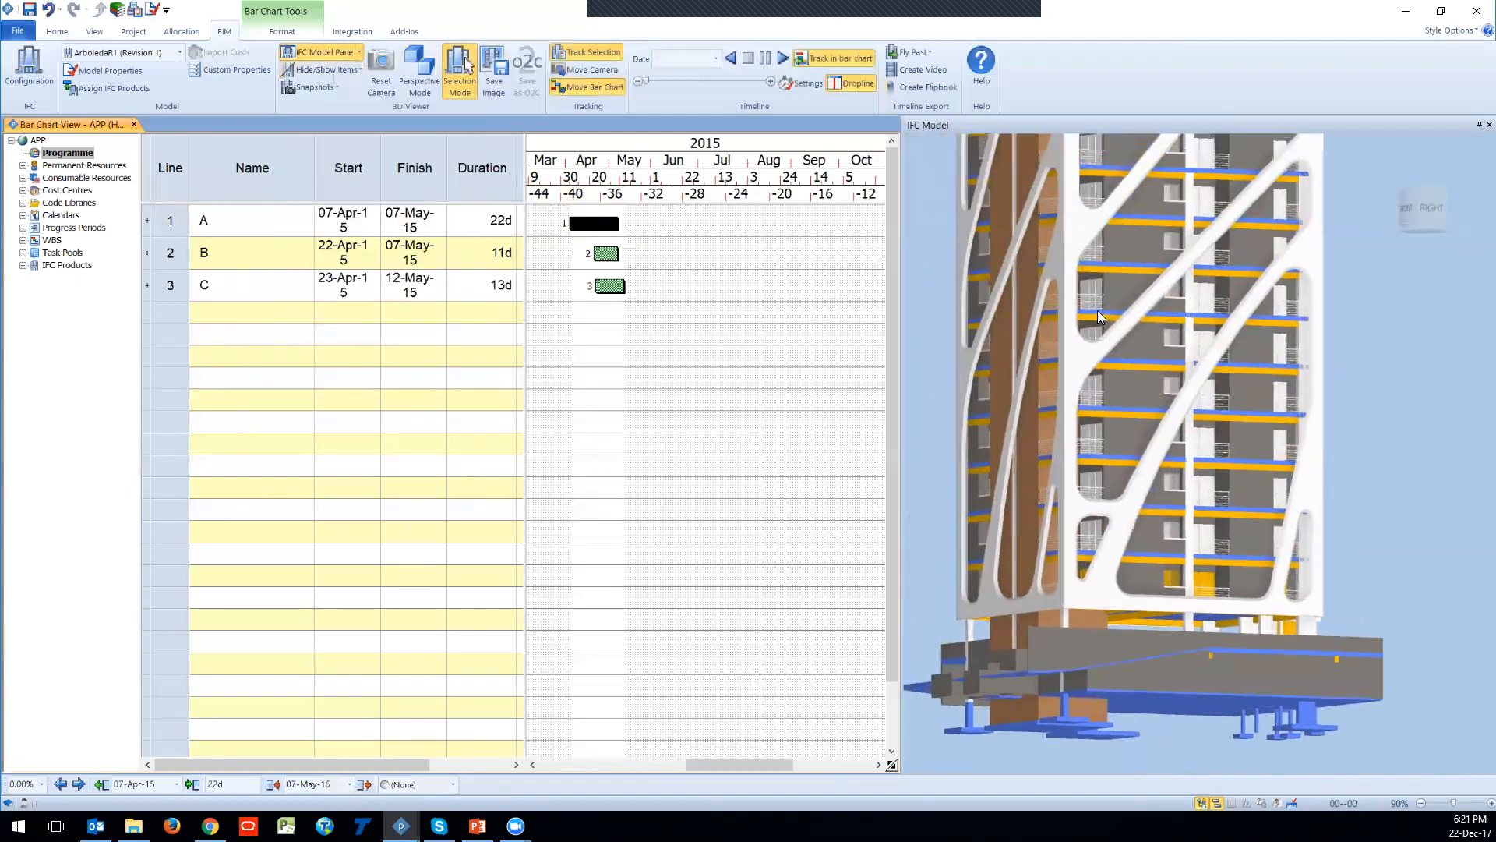
{"action": "scroll", "coordinate": [1097, 311], "scroll_direction": "up", "scroll_amount": 5}
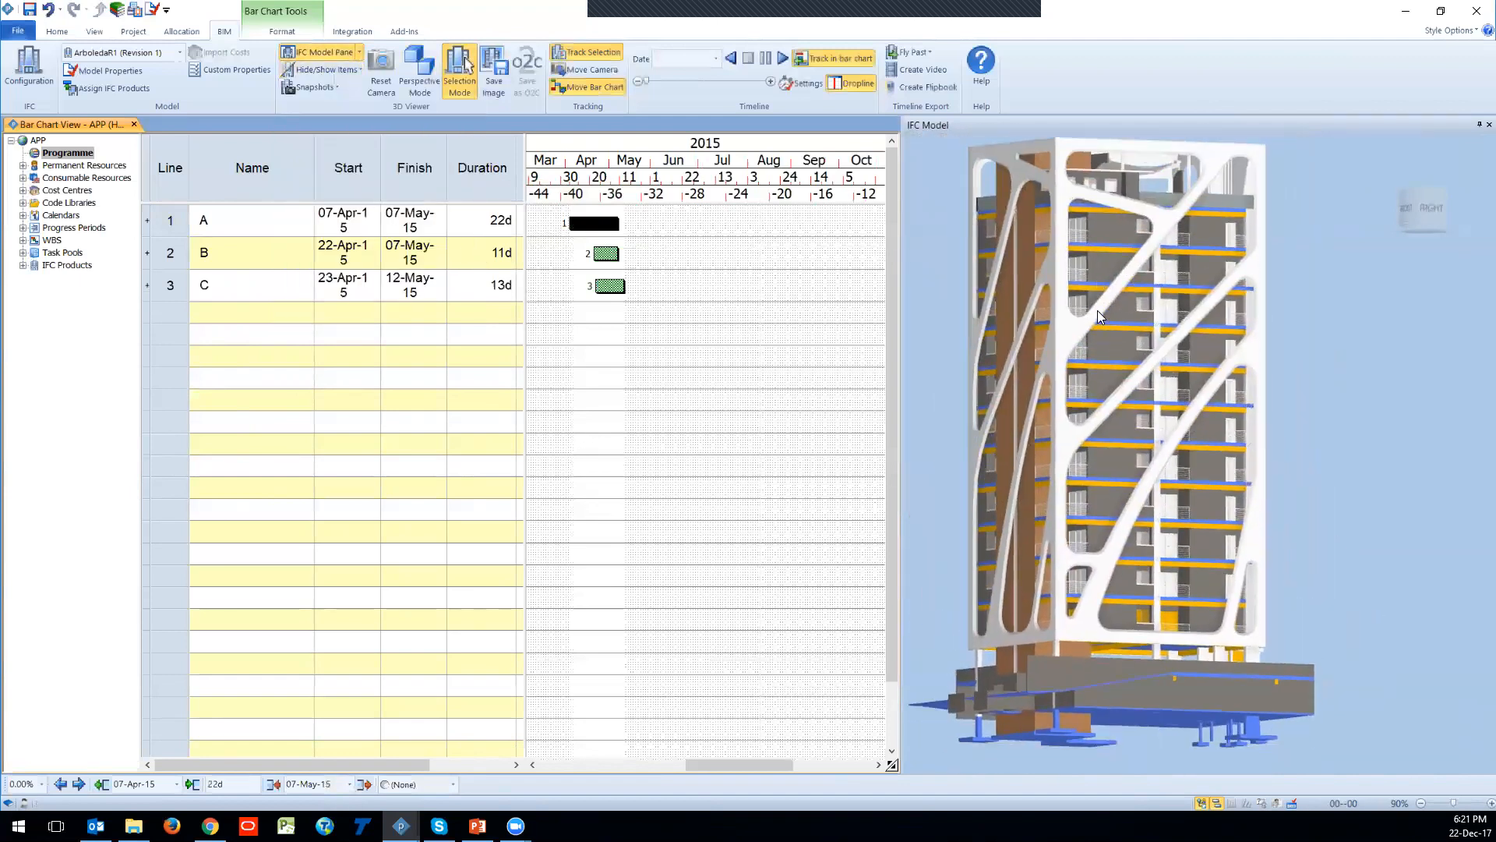
{"action": "scroll", "coordinate": [1200, 575], "scroll_direction": "up", "scroll_amount": 4}
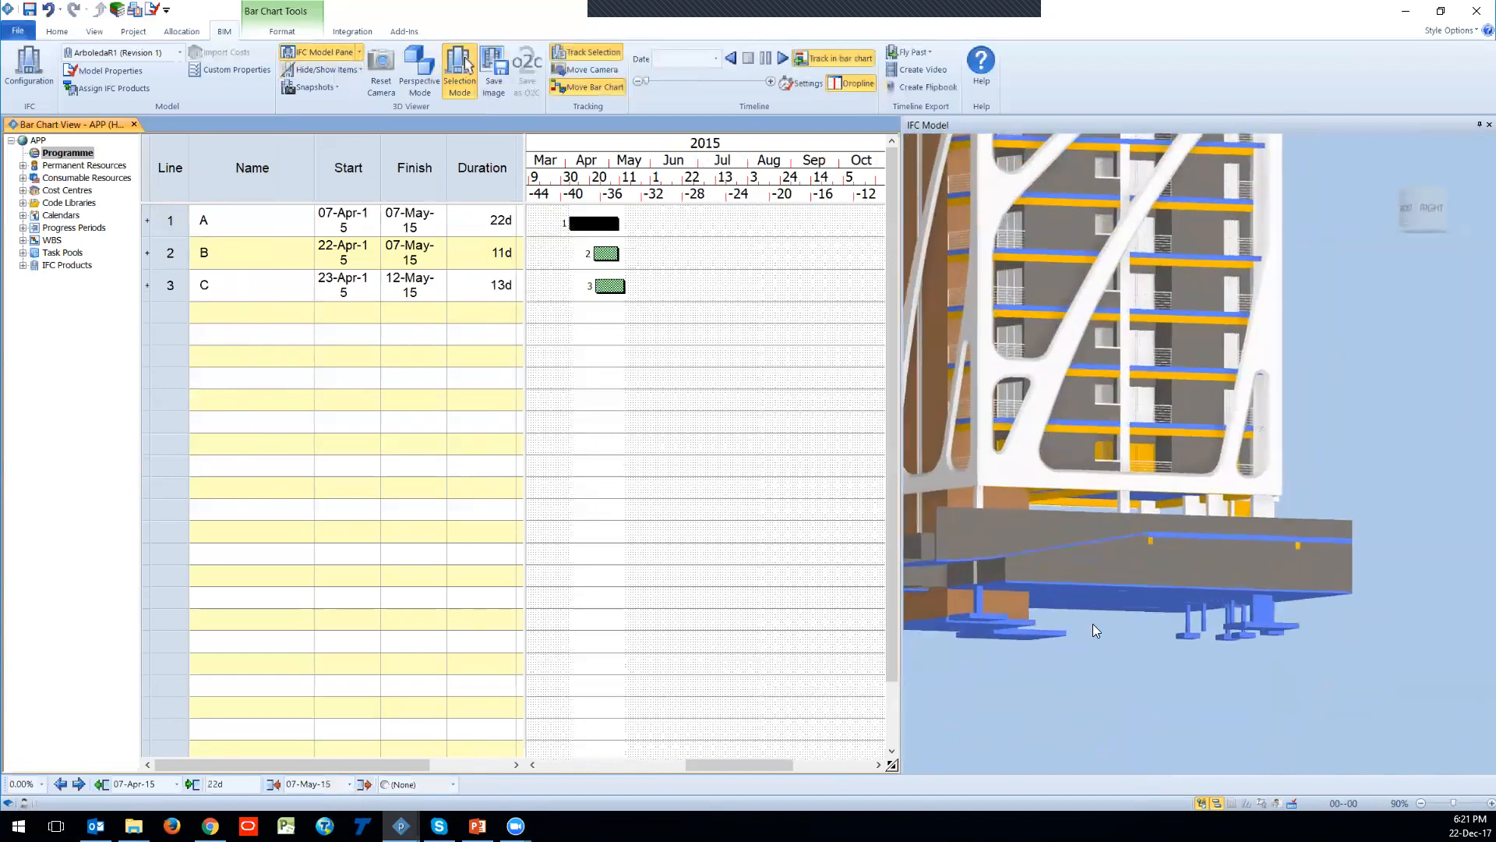
{"action": "left_click", "coordinate": [1256, 623]}
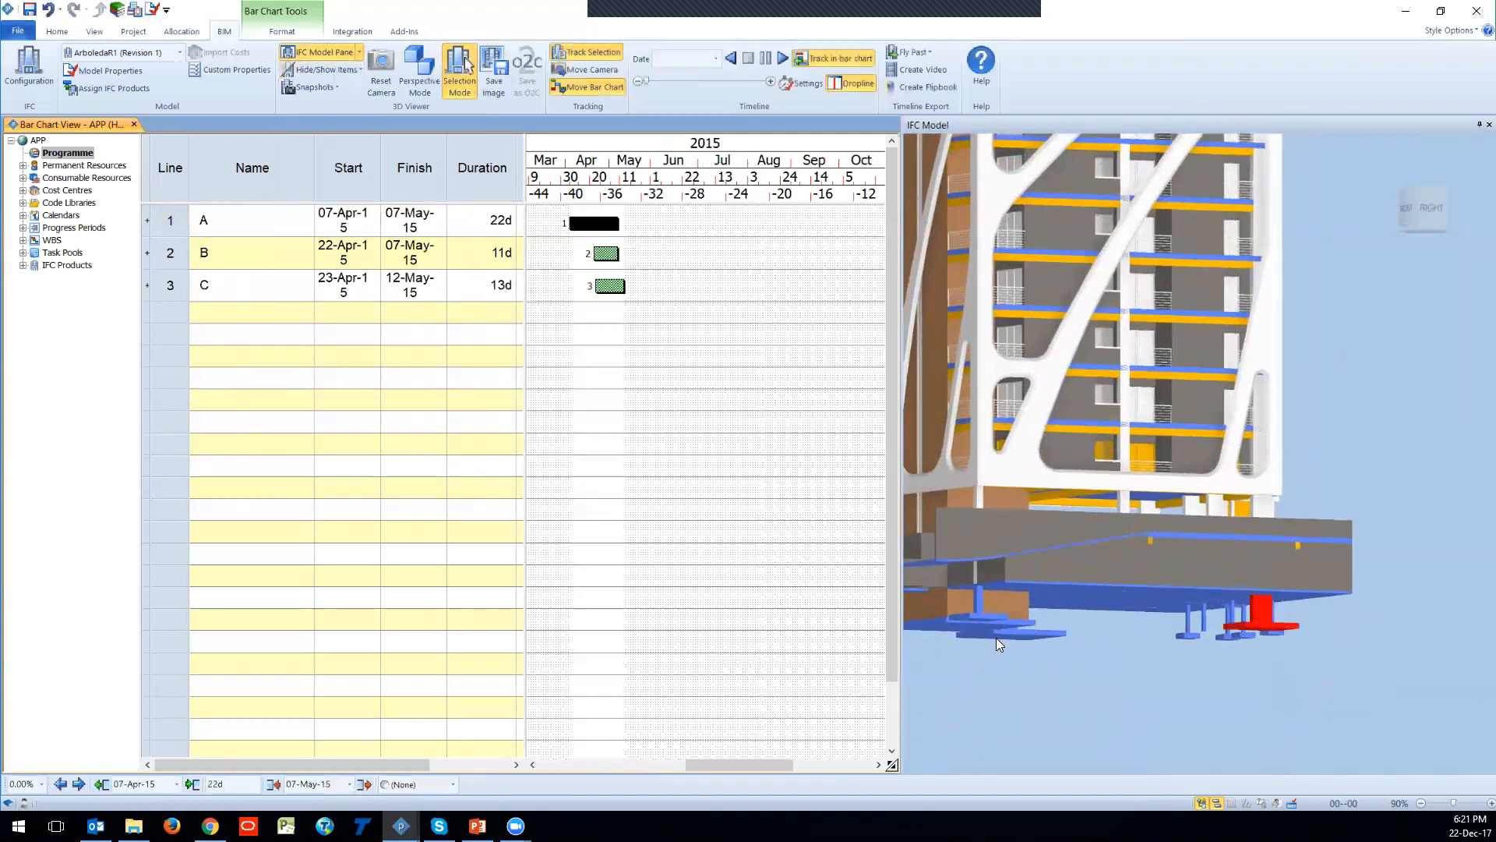
{"action": "left_click", "coordinate": [976, 611]}
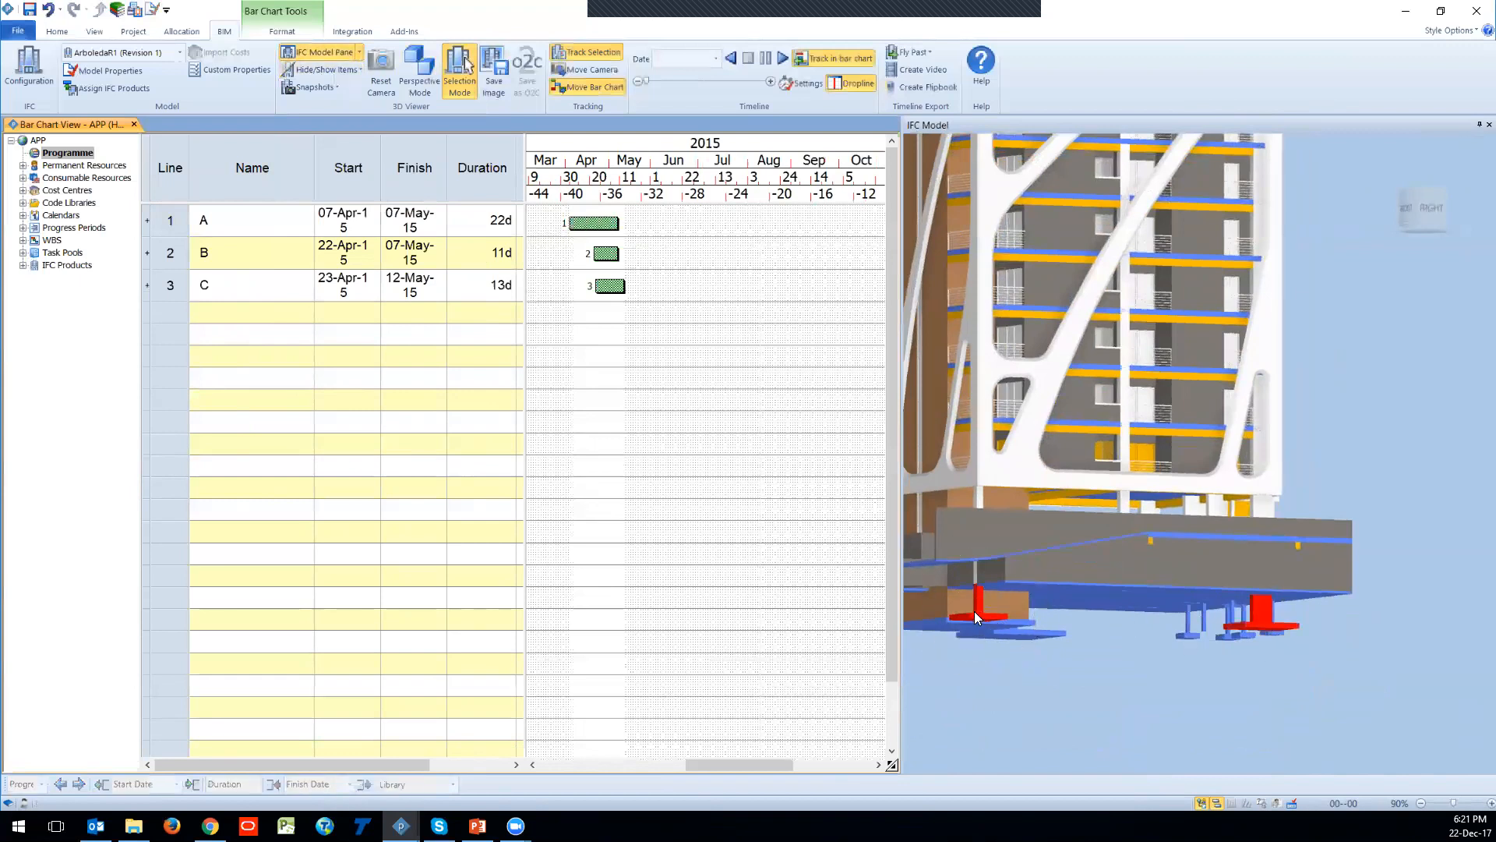
{"action": "left_click", "coordinate": [601, 252]}
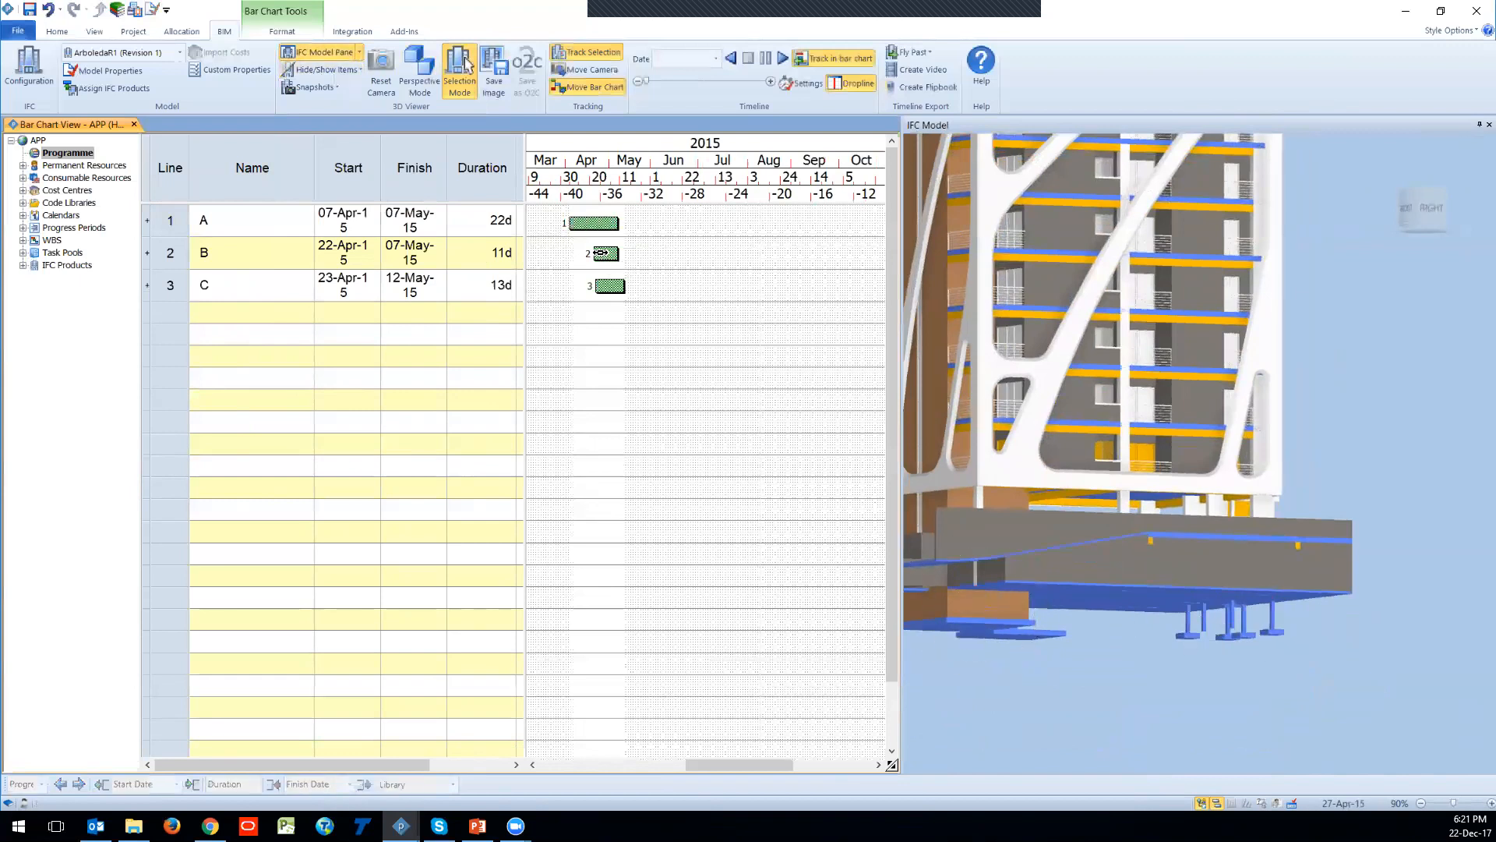
{"action": "left_click_drag", "start_coordinate": [1291, 637], "coordinate": [1248, 629]}
{"action": "left_click_drag", "start_coordinate": [1153, 612], "coordinate": [608, 287]}
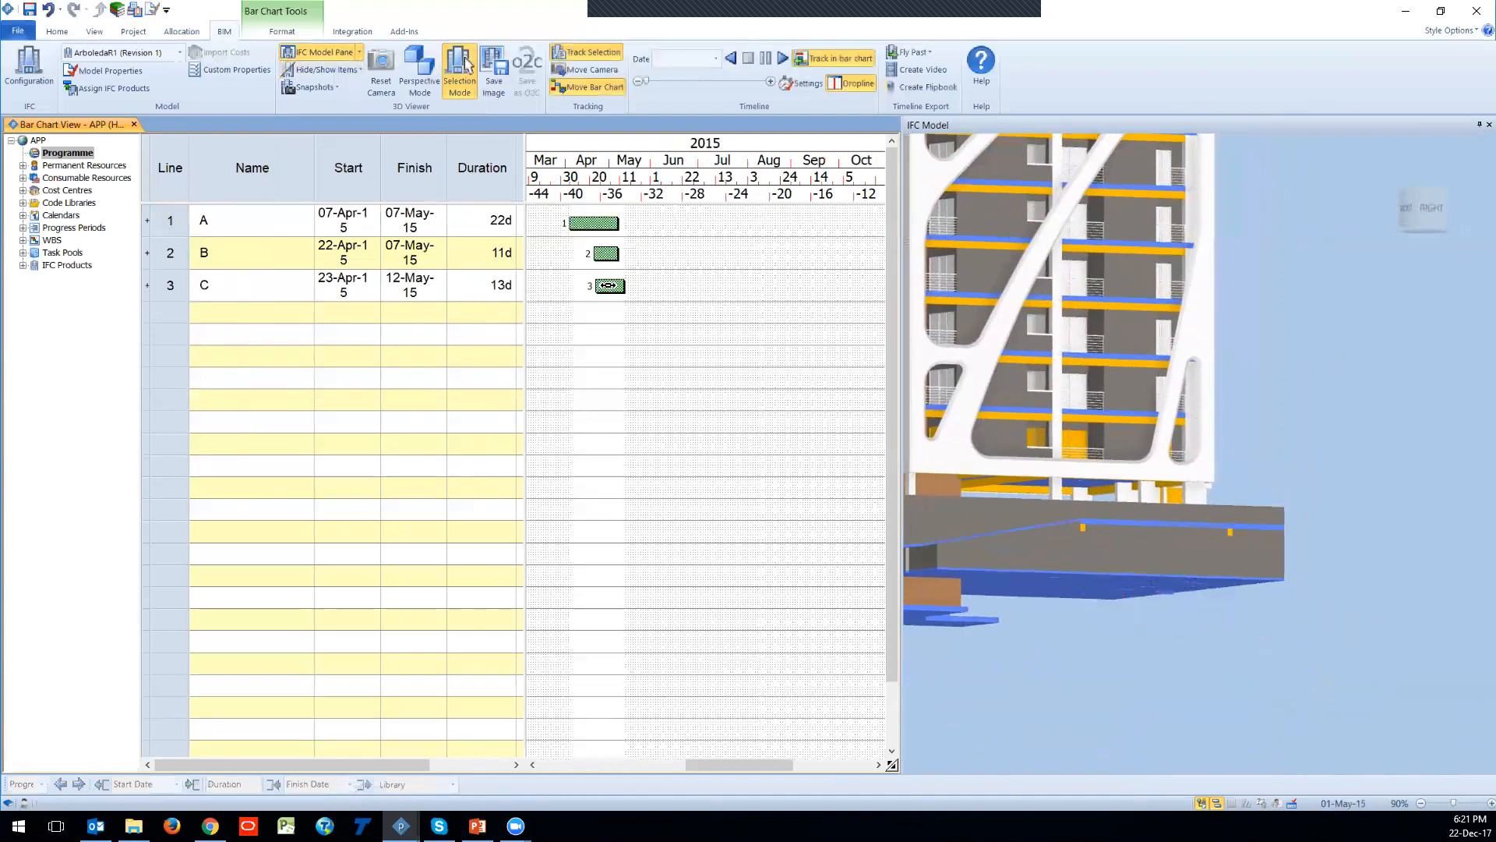
Step: Create a new bar chart task from the remaining footings around and beneath the core walls
{"action": "left_click_drag", "start_coordinate": [1214, 630], "coordinate": [1353, 638]}
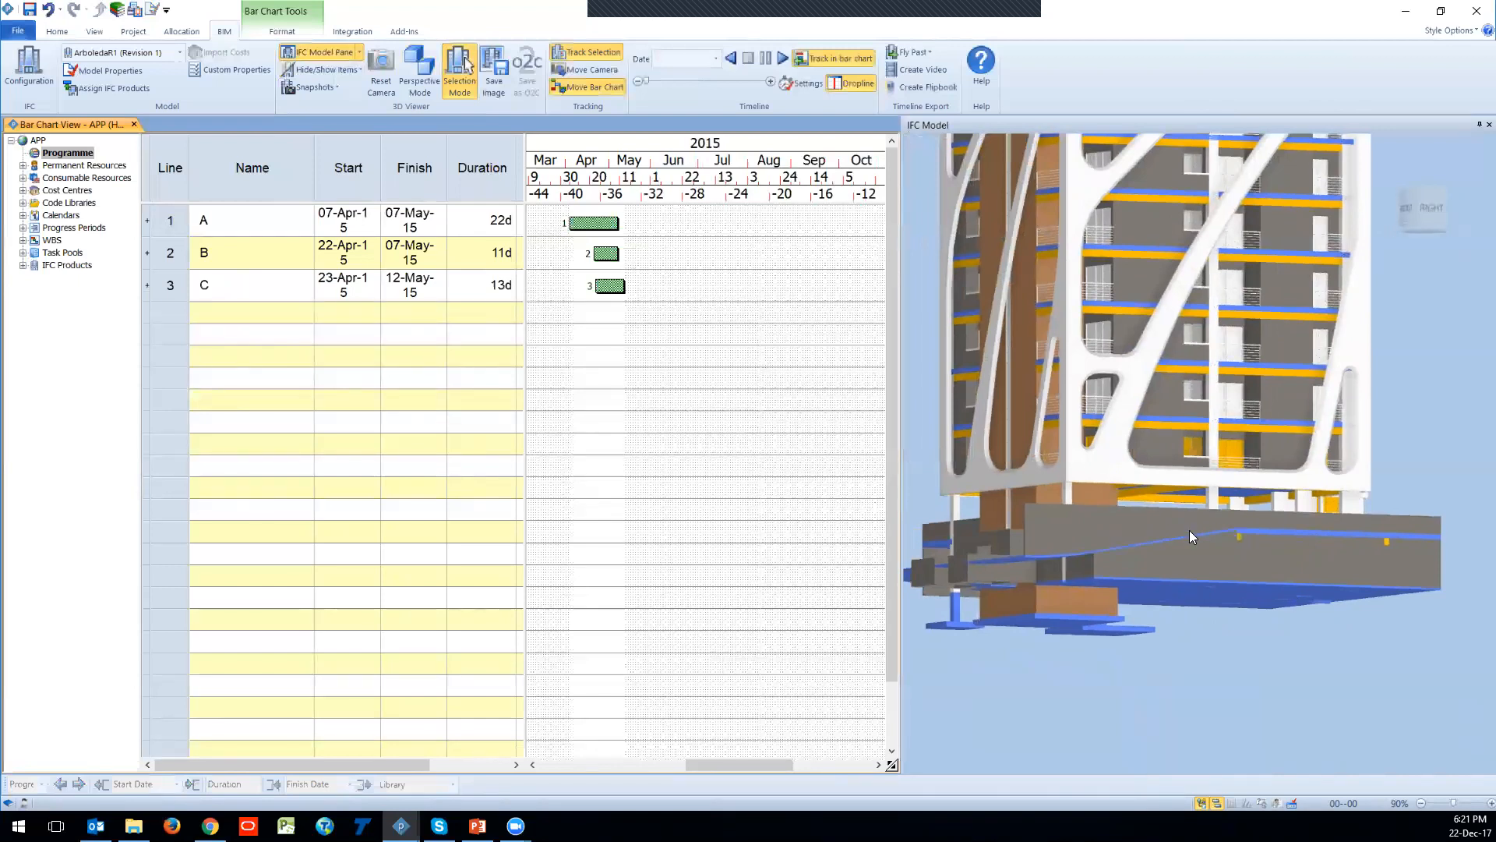
{"action": "scroll", "coordinate": [1189, 528], "scroll_direction": "down", "scroll_amount": 3}
{"action": "scroll", "coordinate": [1186, 503], "scroll_direction": "down", "scroll_amount": 3}
{"action": "scroll", "coordinate": [1178, 547], "scroll_direction": "up", "scroll_amount": 3}
{"action": "scroll", "coordinate": [1174, 530], "scroll_direction": "down", "scroll_amount": 3}
{"action": "left_click_drag", "start_coordinate": [1155, 579], "coordinate": [1157, 552]}
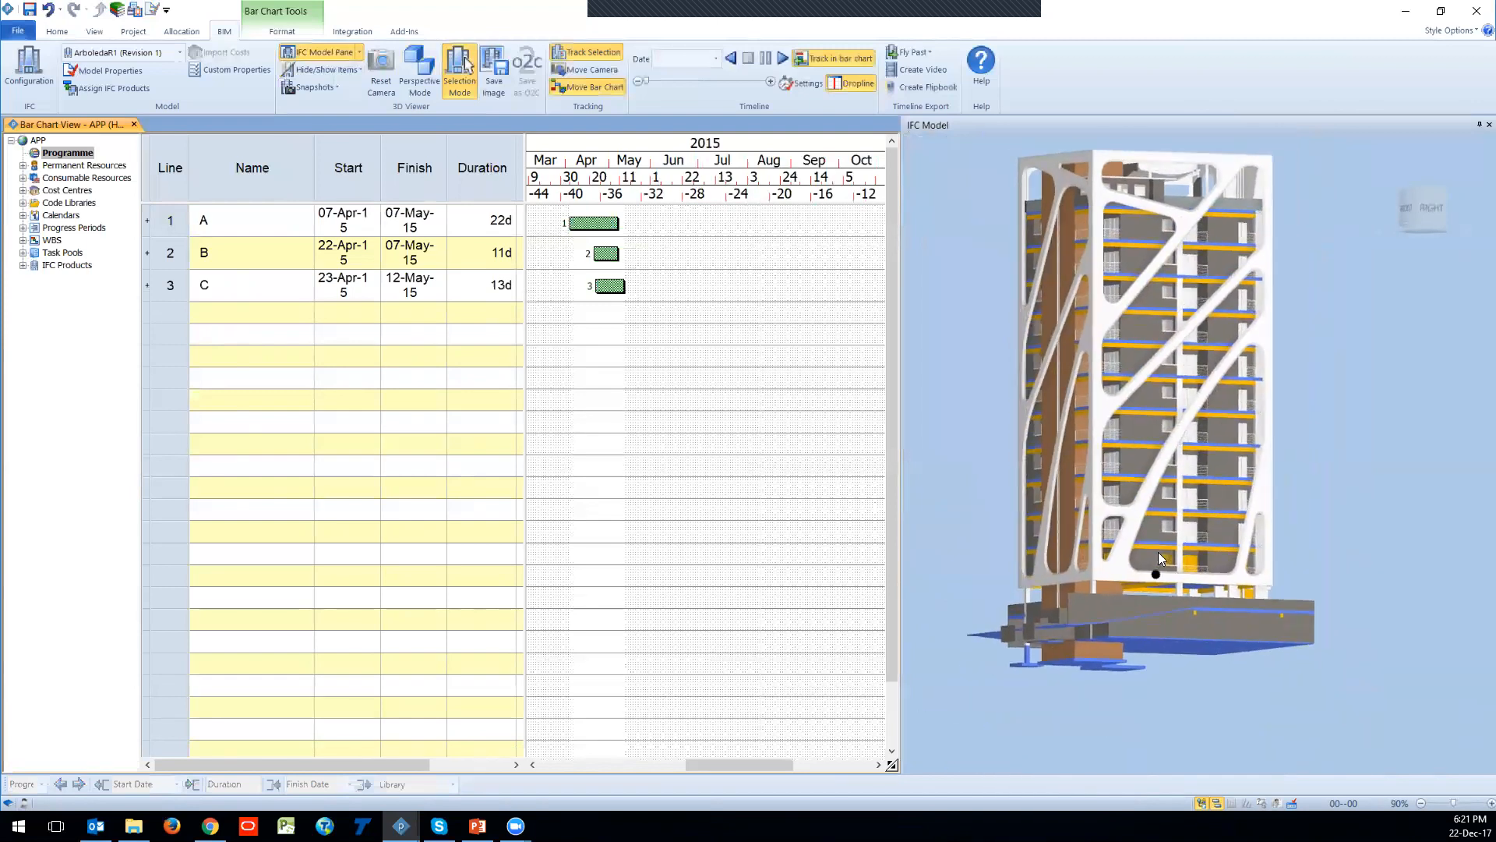
{"action": "scroll", "coordinate": [1148, 648], "scroll_direction": "up", "scroll_amount": 3}
{"action": "left_click_drag", "start_coordinate": [1147, 656], "coordinate": [1176, 628]}
{"action": "scroll", "coordinate": [1160, 644], "scroll_direction": "up", "scroll_amount": 3}
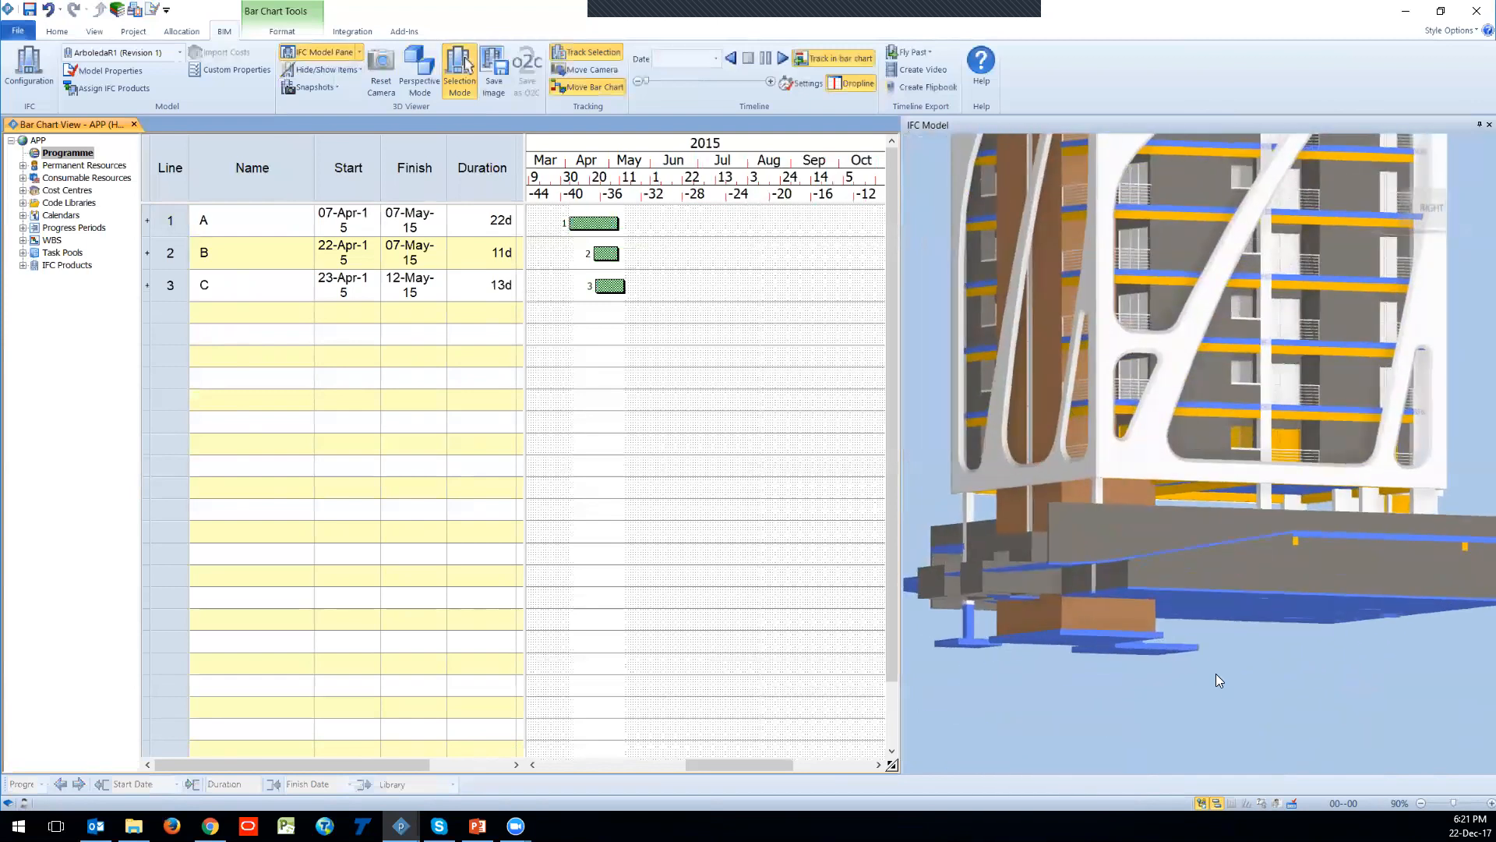
{"action": "left_click_drag", "start_coordinate": [929, 624], "coordinate": [1306, 681]}
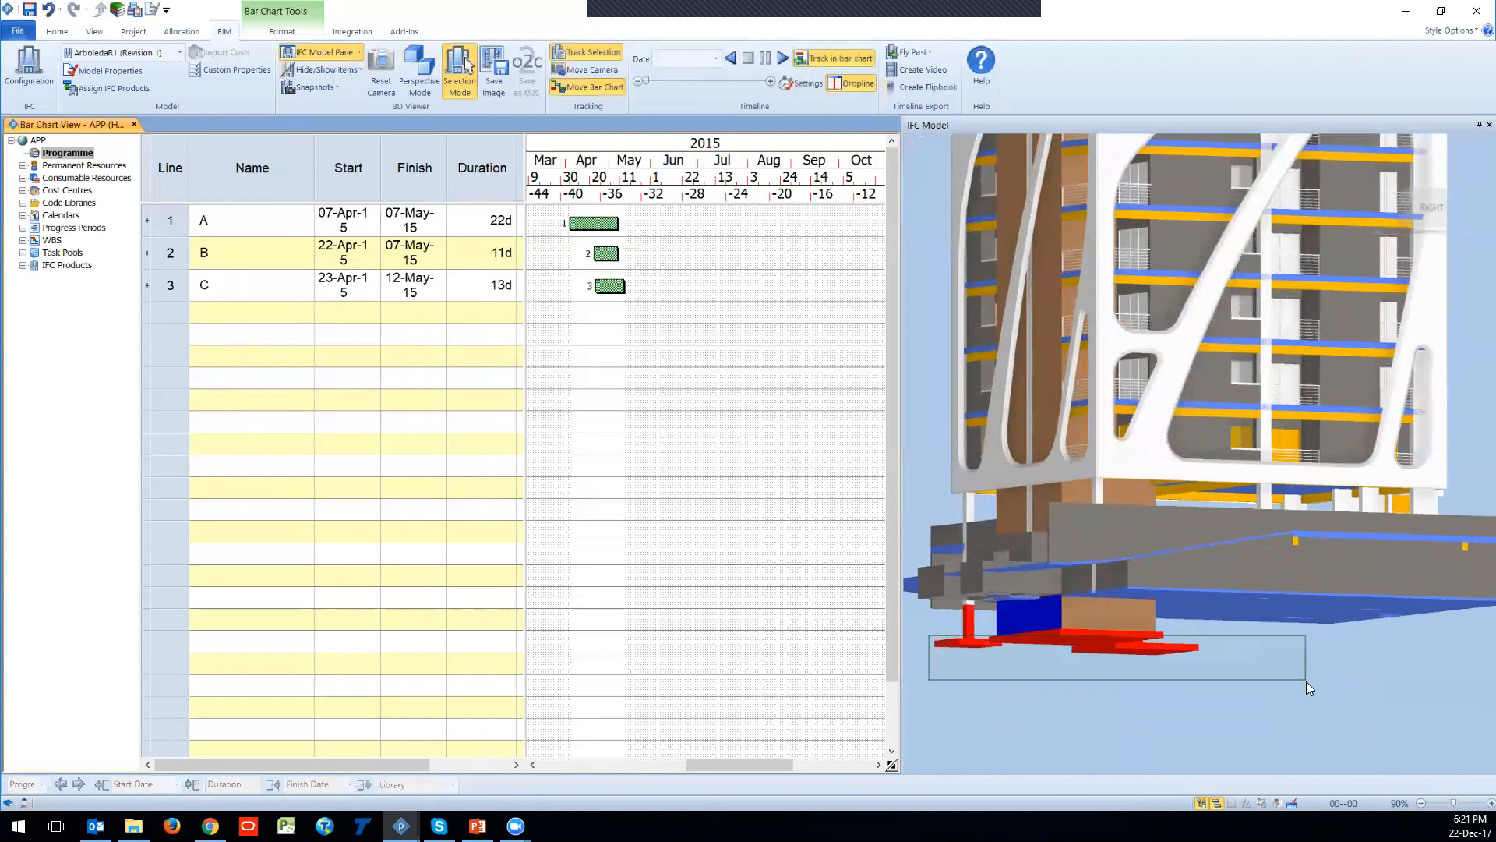
{"action": "left_click_drag", "start_coordinate": [965, 645], "coordinate": [960, 621]}
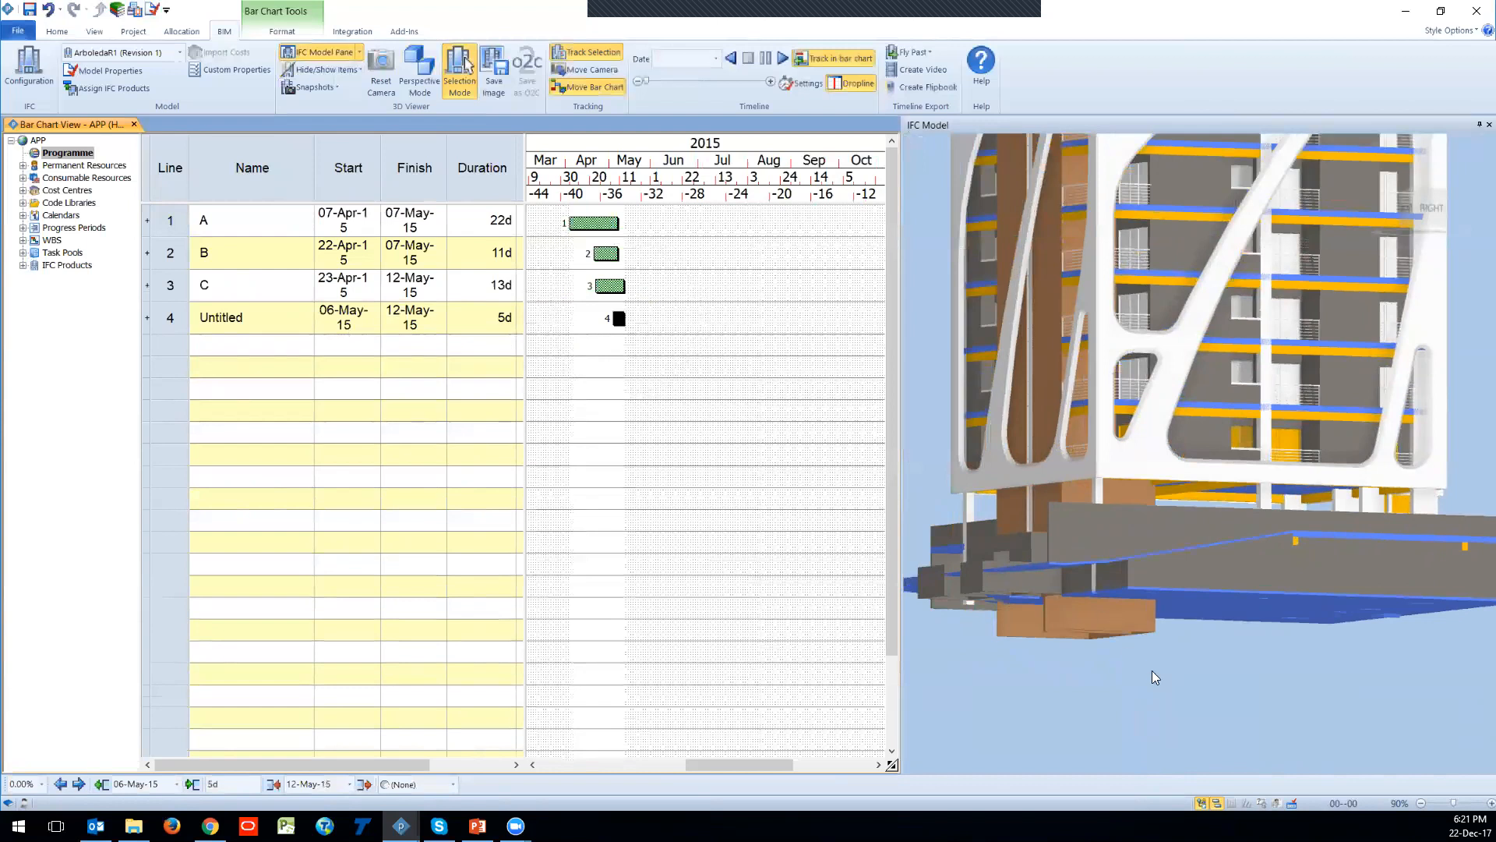
Step: Create another bar chart task from the core wall at the tower's base
{"action": "left_click", "coordinate": [1001, 611]}
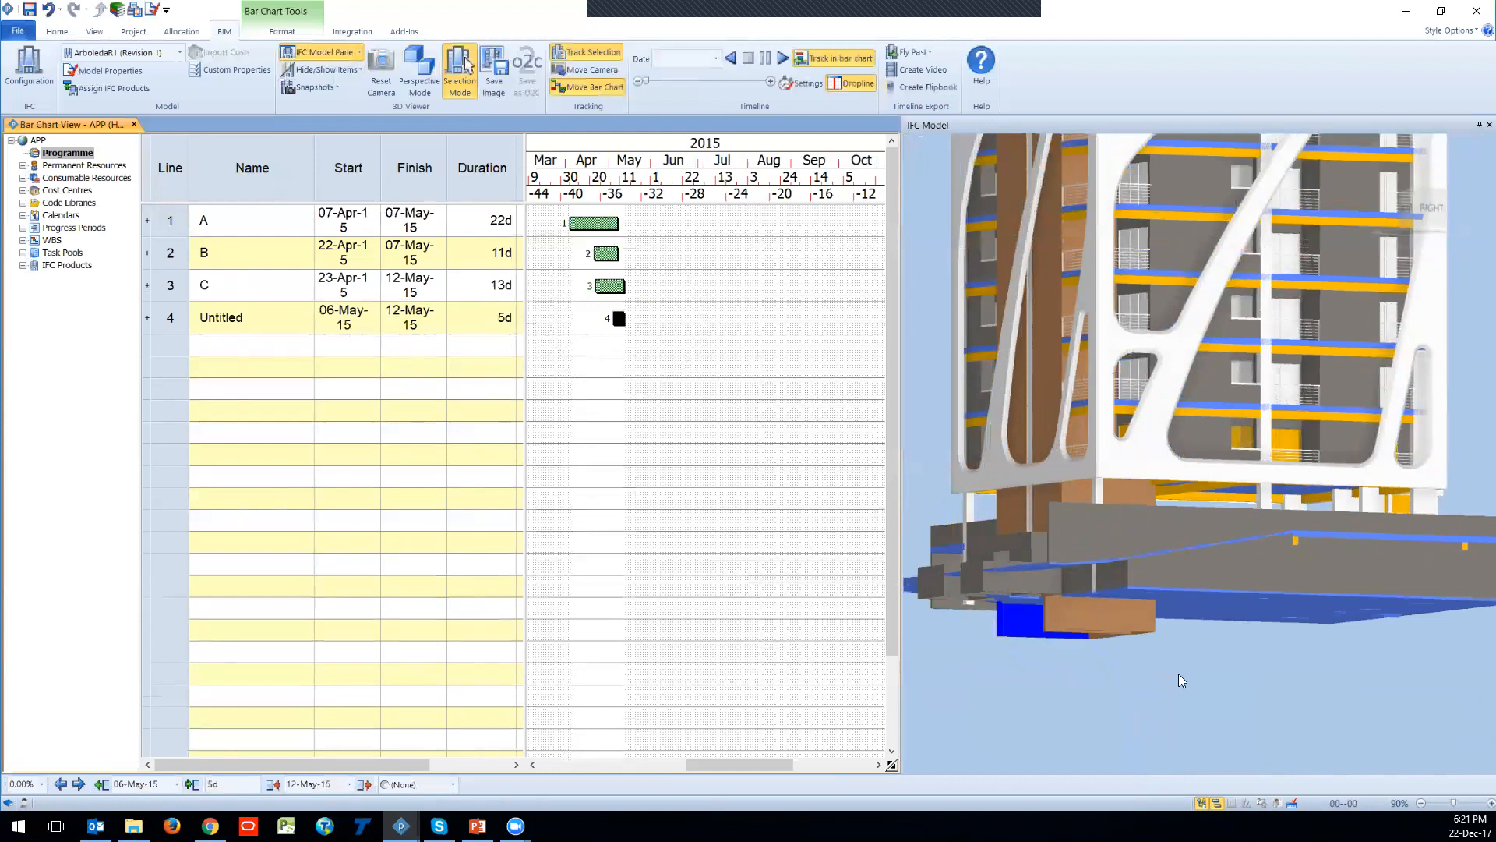
{"action": "left_click", "coordinate": [1119, 624]}
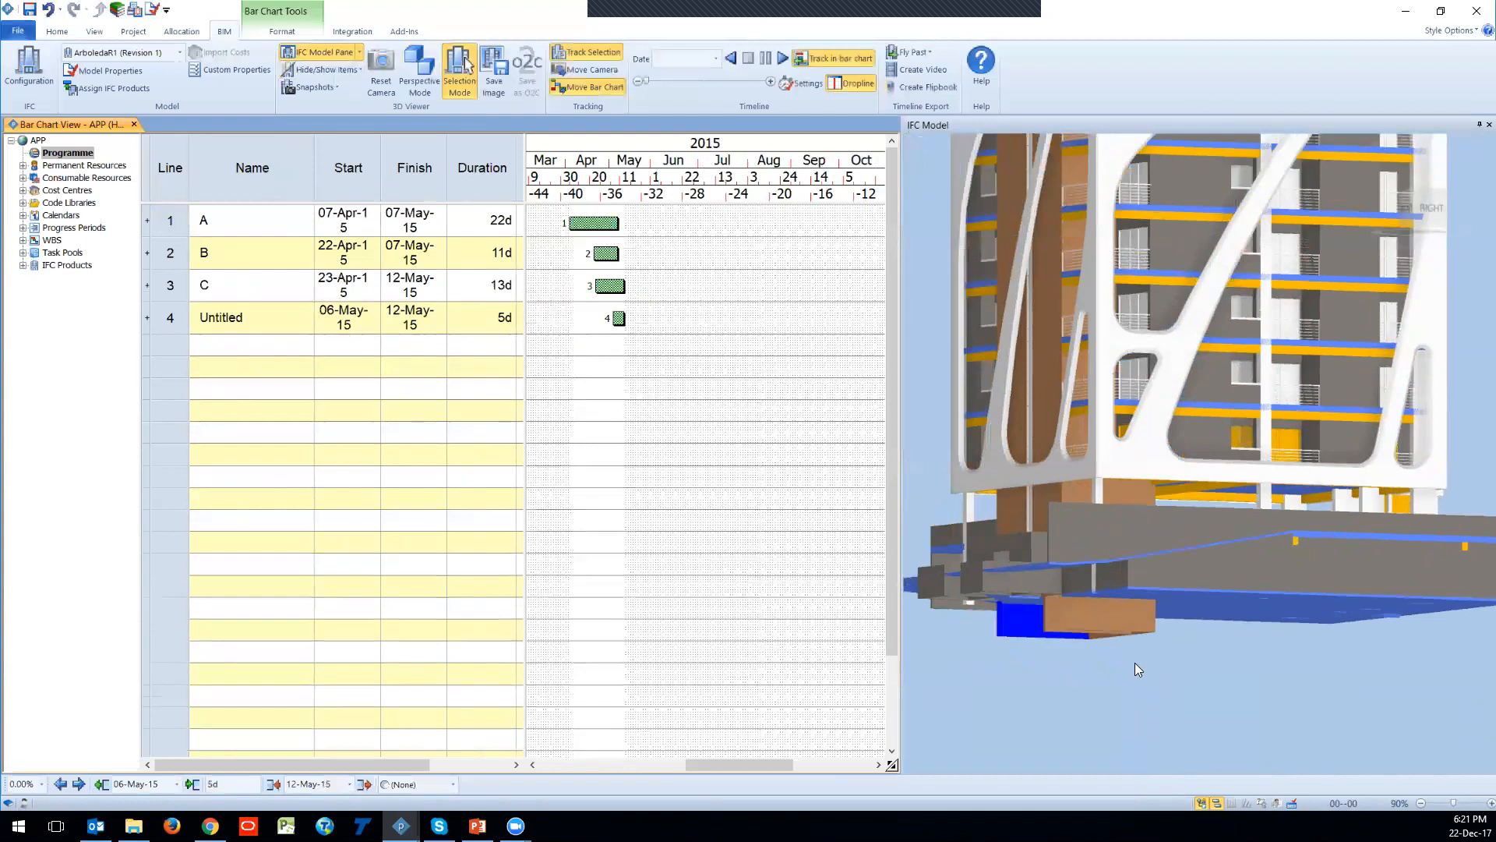
{"action": "key", "text": "Insert"}
{"action": "left_click", "coordinate": [1077, 612]}
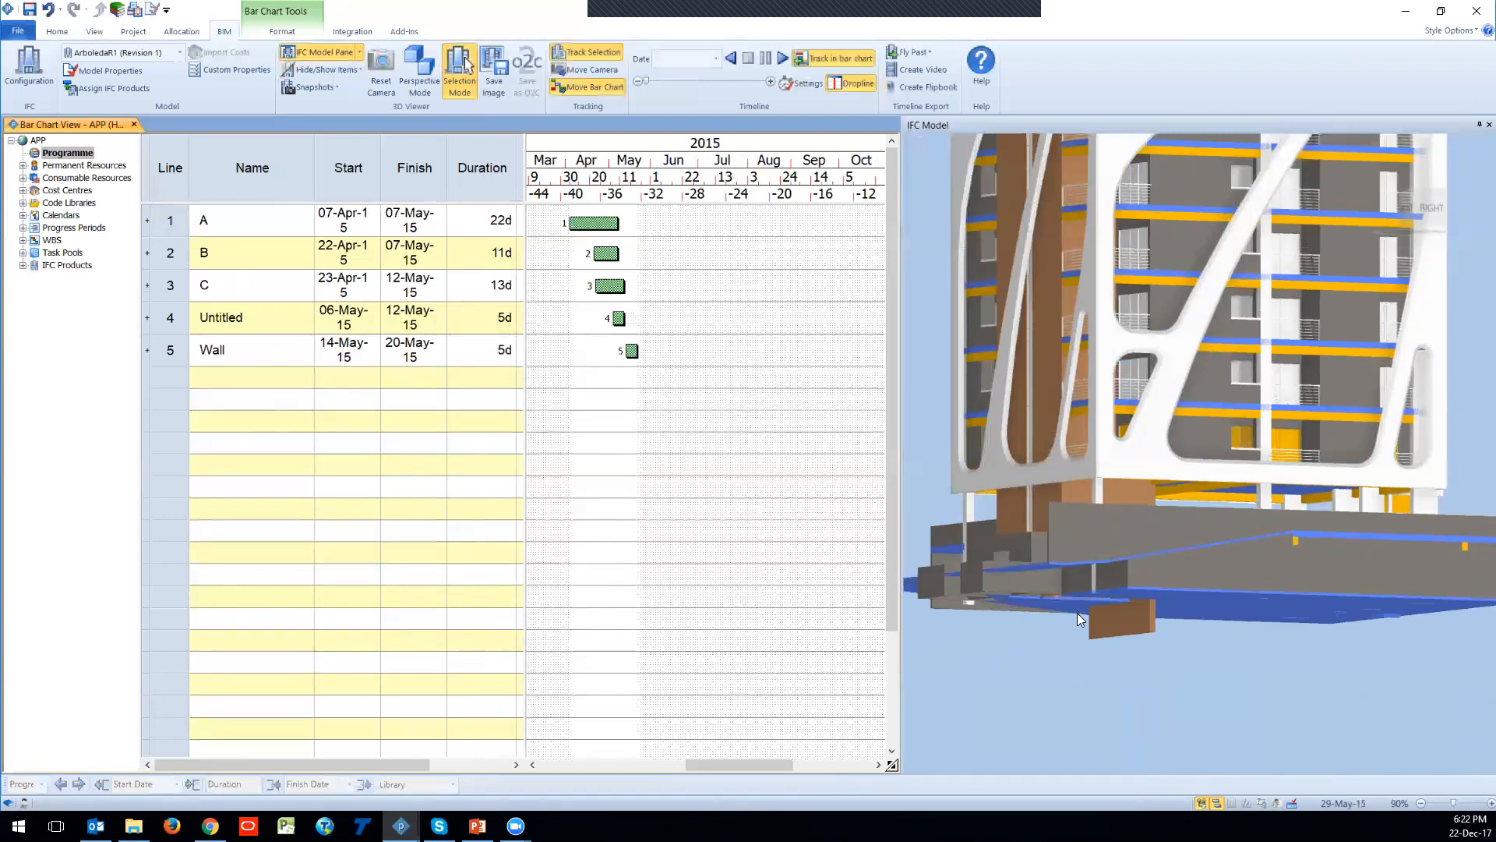
Step: Delete all tasks from the bar chart
{"action": "key", "text": "ctrl+a"}
{"action": "key", "text": "Delete"}
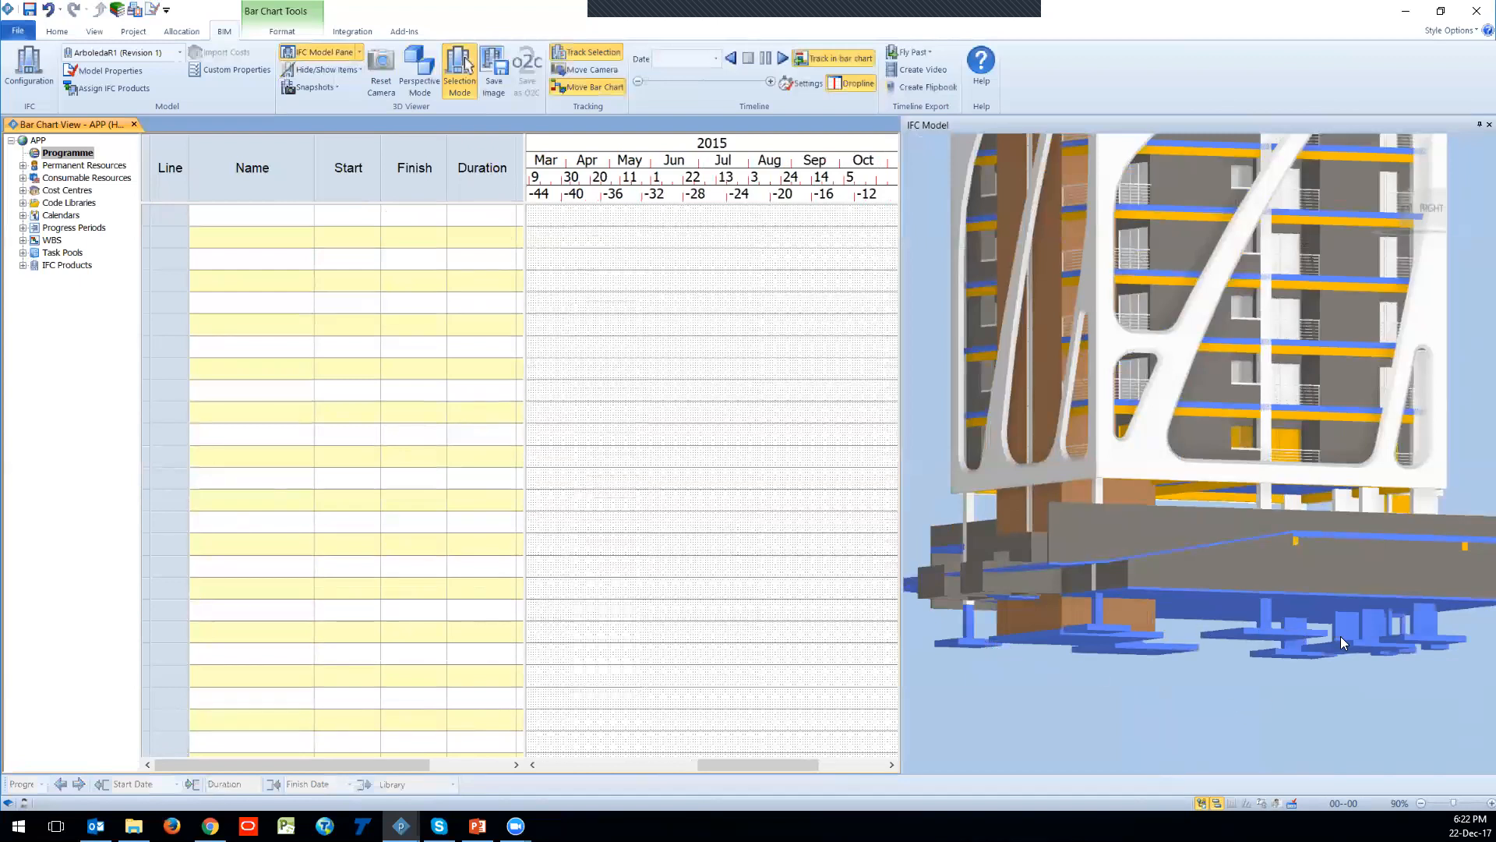
Step: Expand the IFC Products branch of the project tree and view its saved searches
{"action": "left_click", "coordinate": [24, 265]}
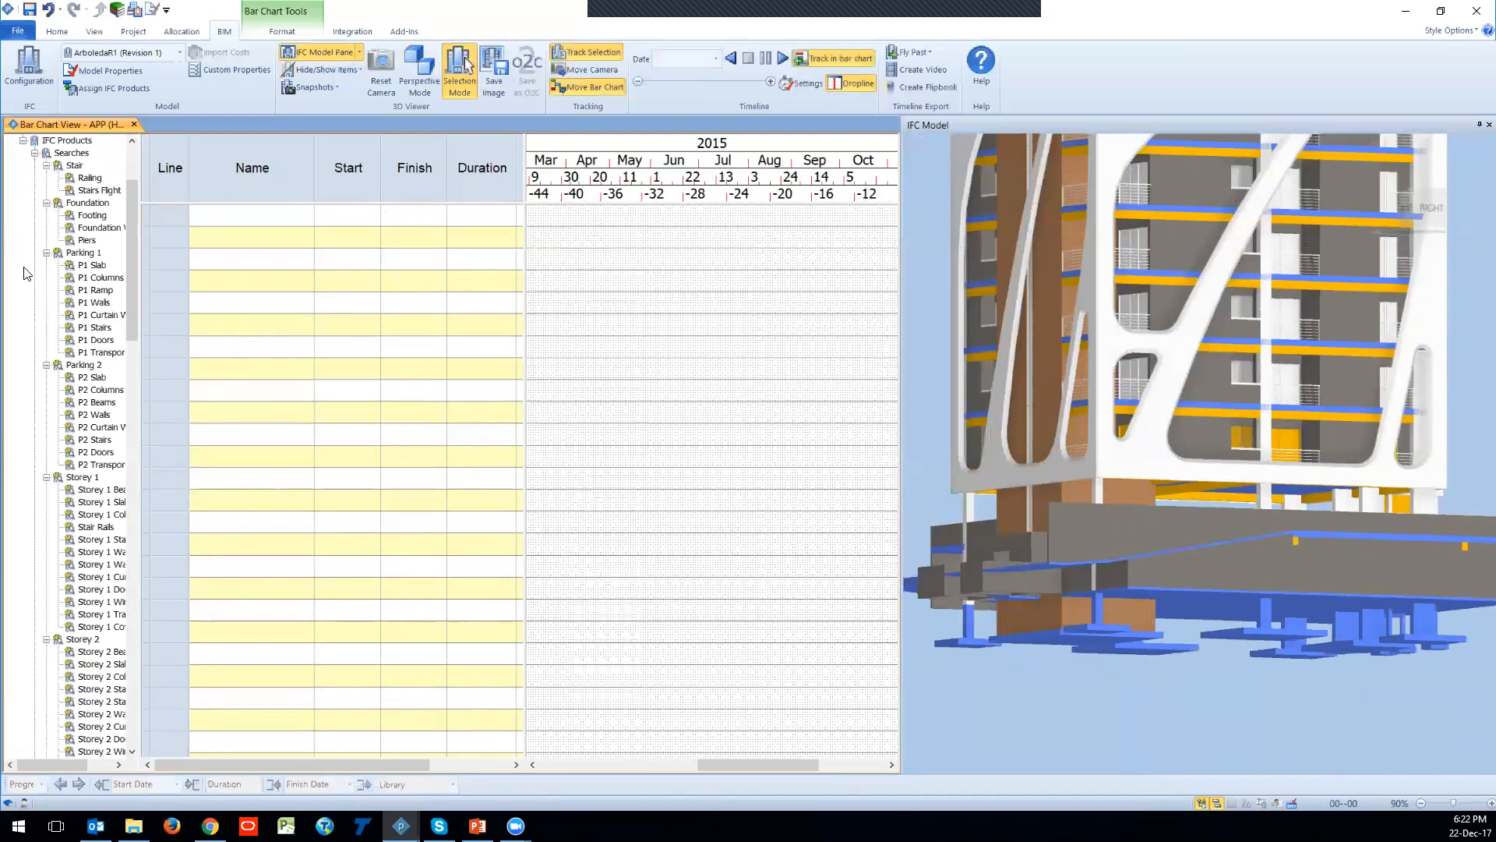
{"action": "scroll", "coordinate": [72, 278], "scroll_direction": "up", "scroll_amount": 3}
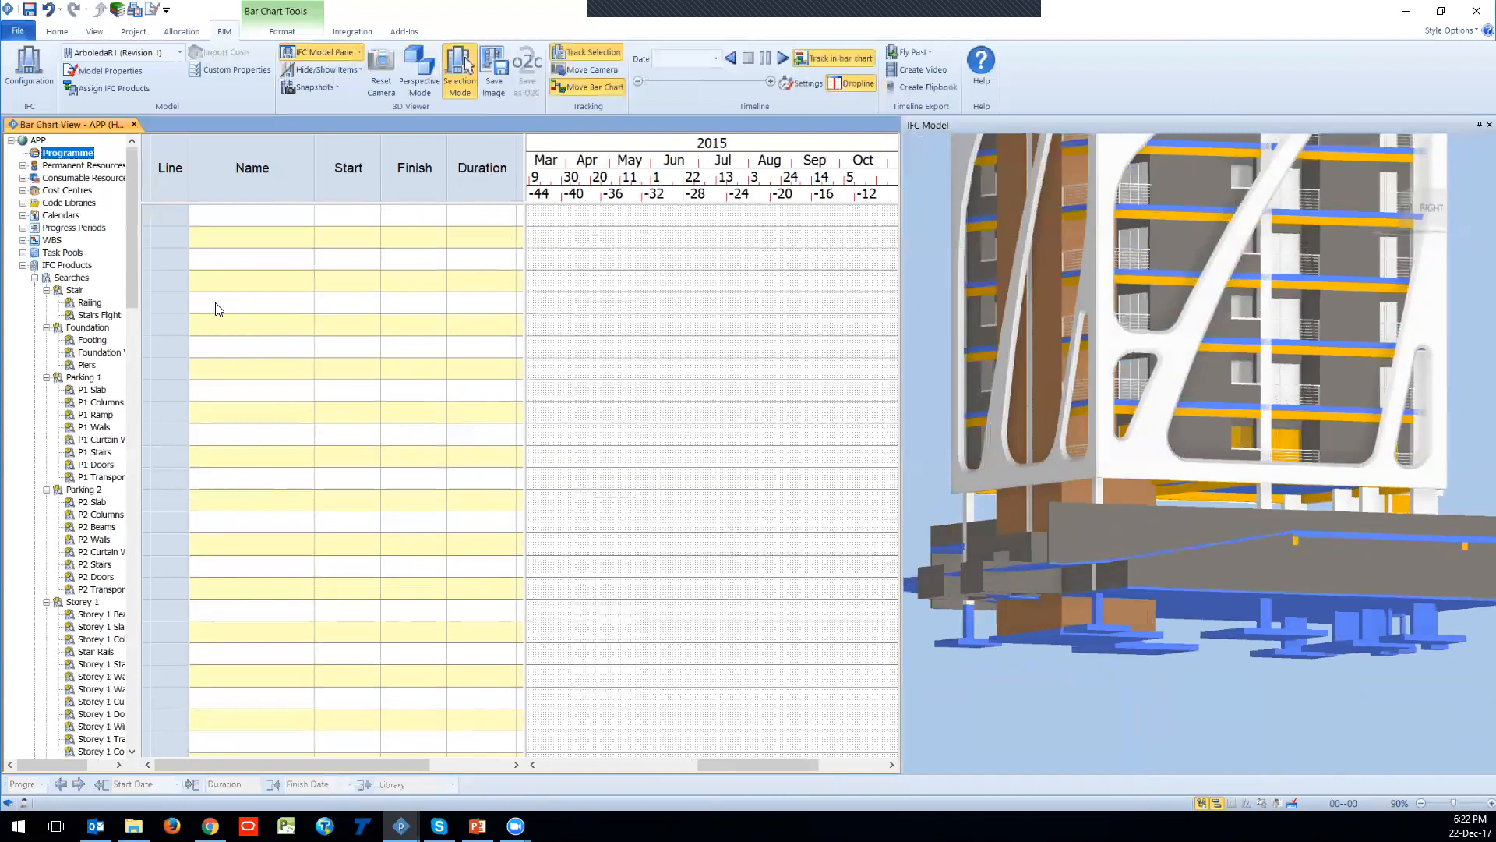
{"action": "scroll", "coordinate": [1068, 310], "scroll_direction": "up", "scroll_amount": 4}
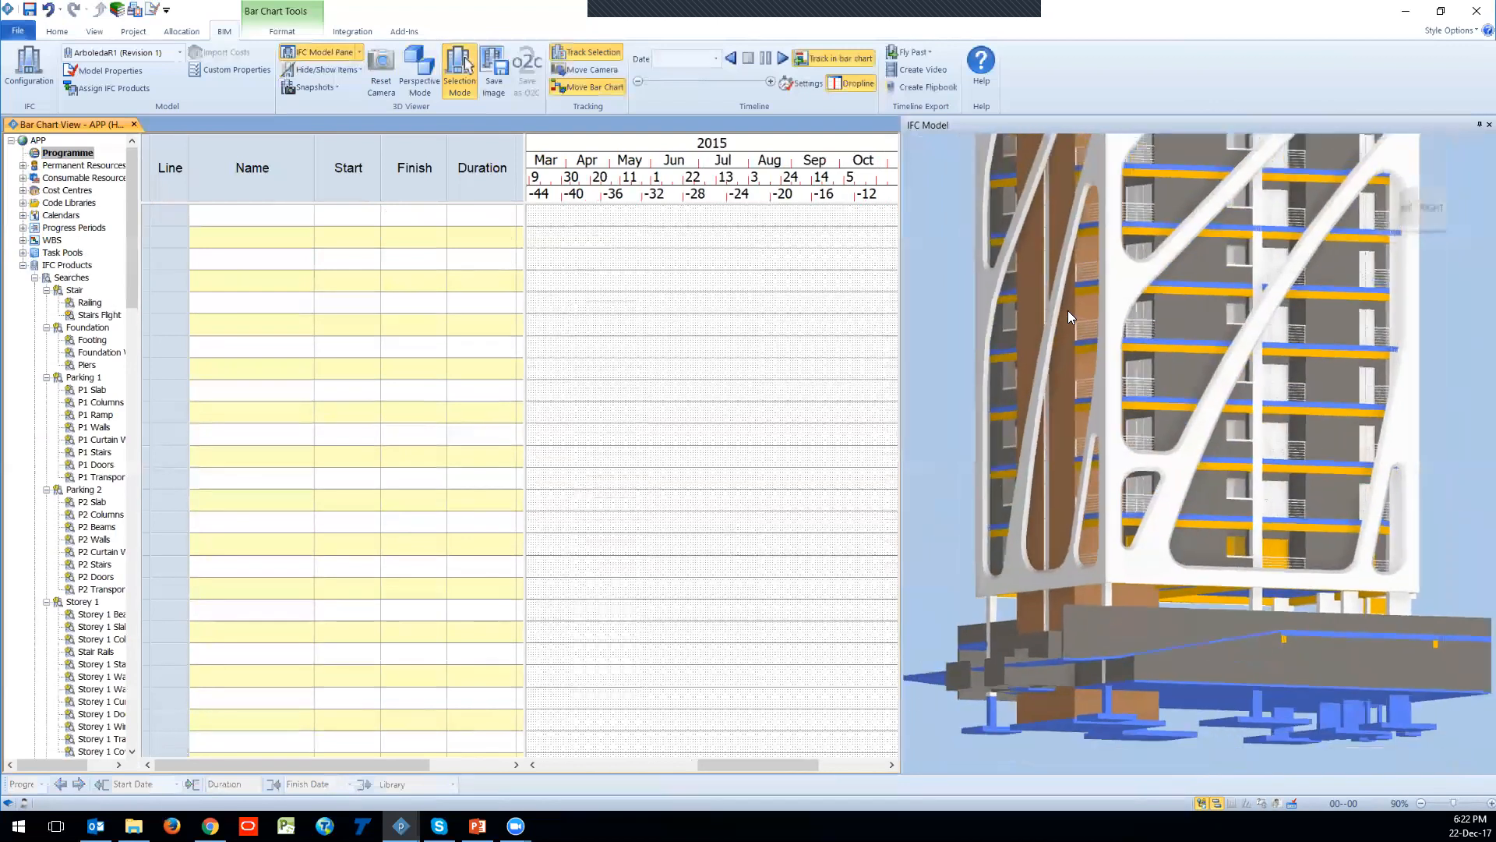
Step: Open the properties of the saved Footing search and view its search criteria
{"action": "scroll", "coordinate": [1068, 310], "scroll_direction": "down", "scroll_amount": 5}
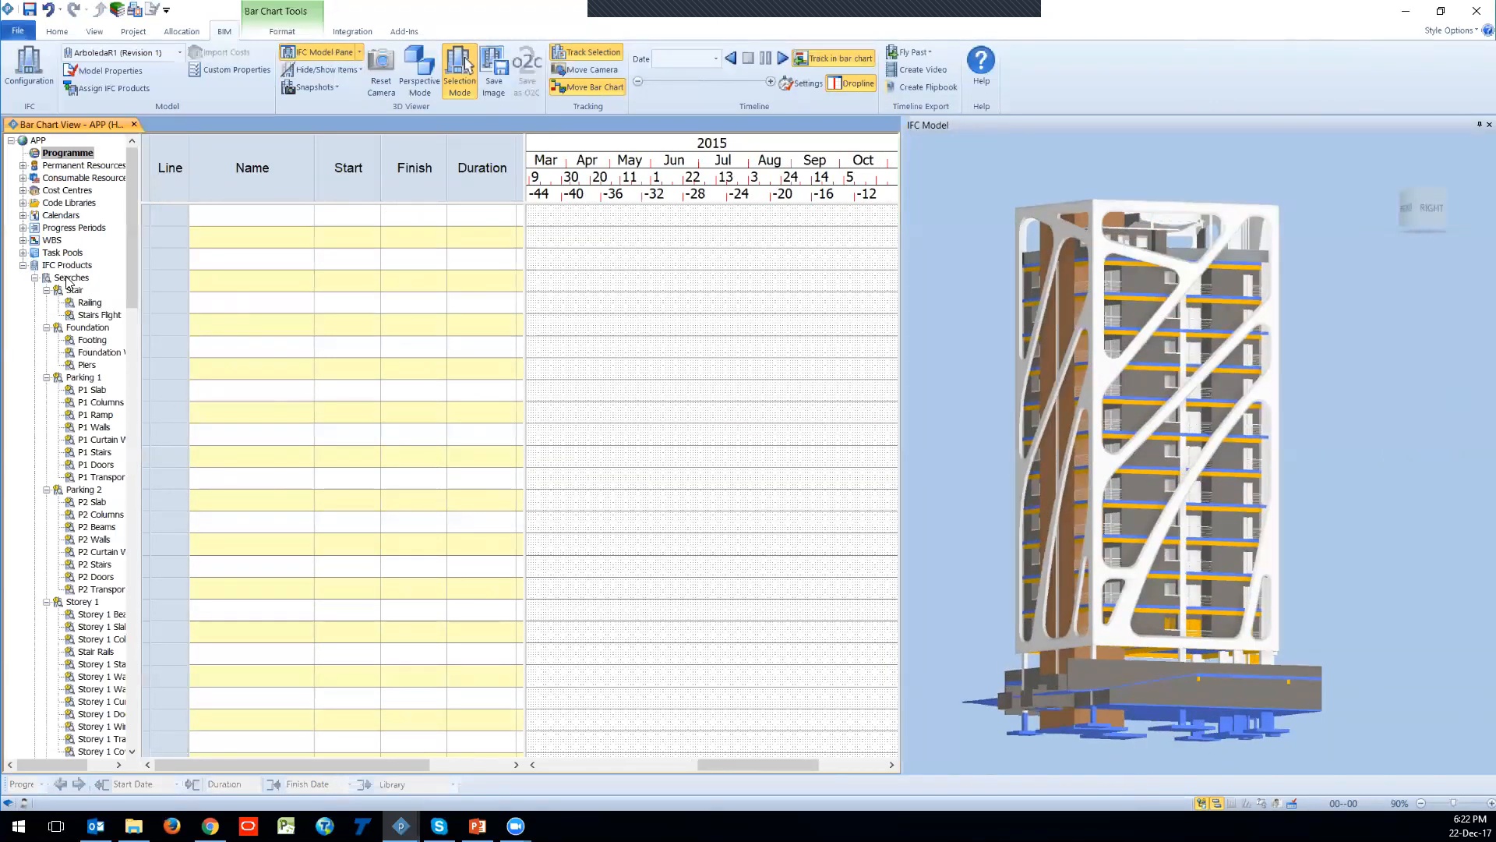
{"action": "left_click", "coordinate": [81, 343]}
{"action": "right_click", "coordinate": [81, 343]}
{"action": "left_click", "coordinate": [136, 515]}
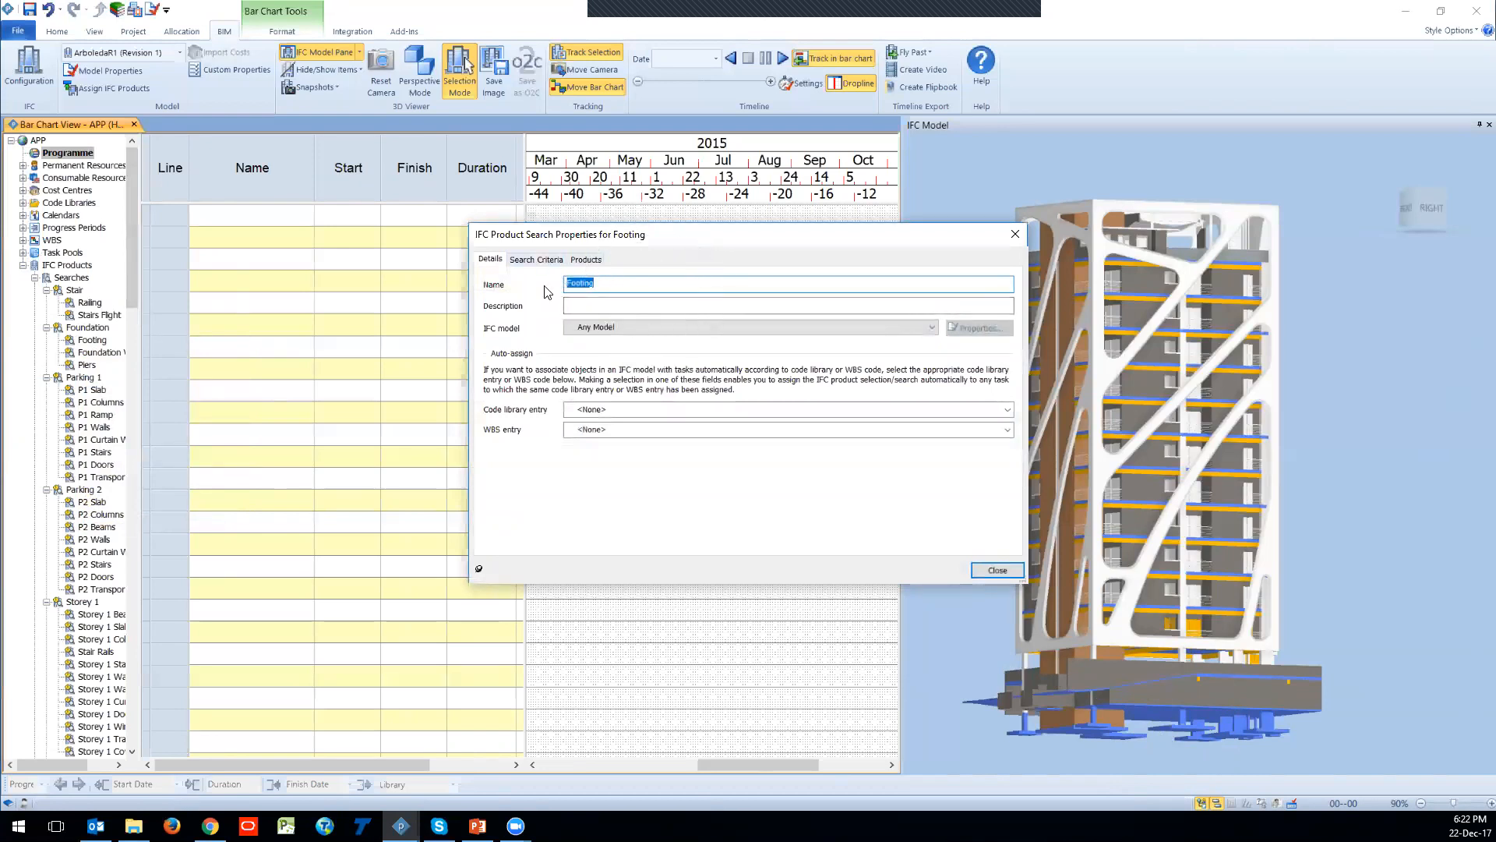
{"action": "left_click", "coordinate": [528, 261]}
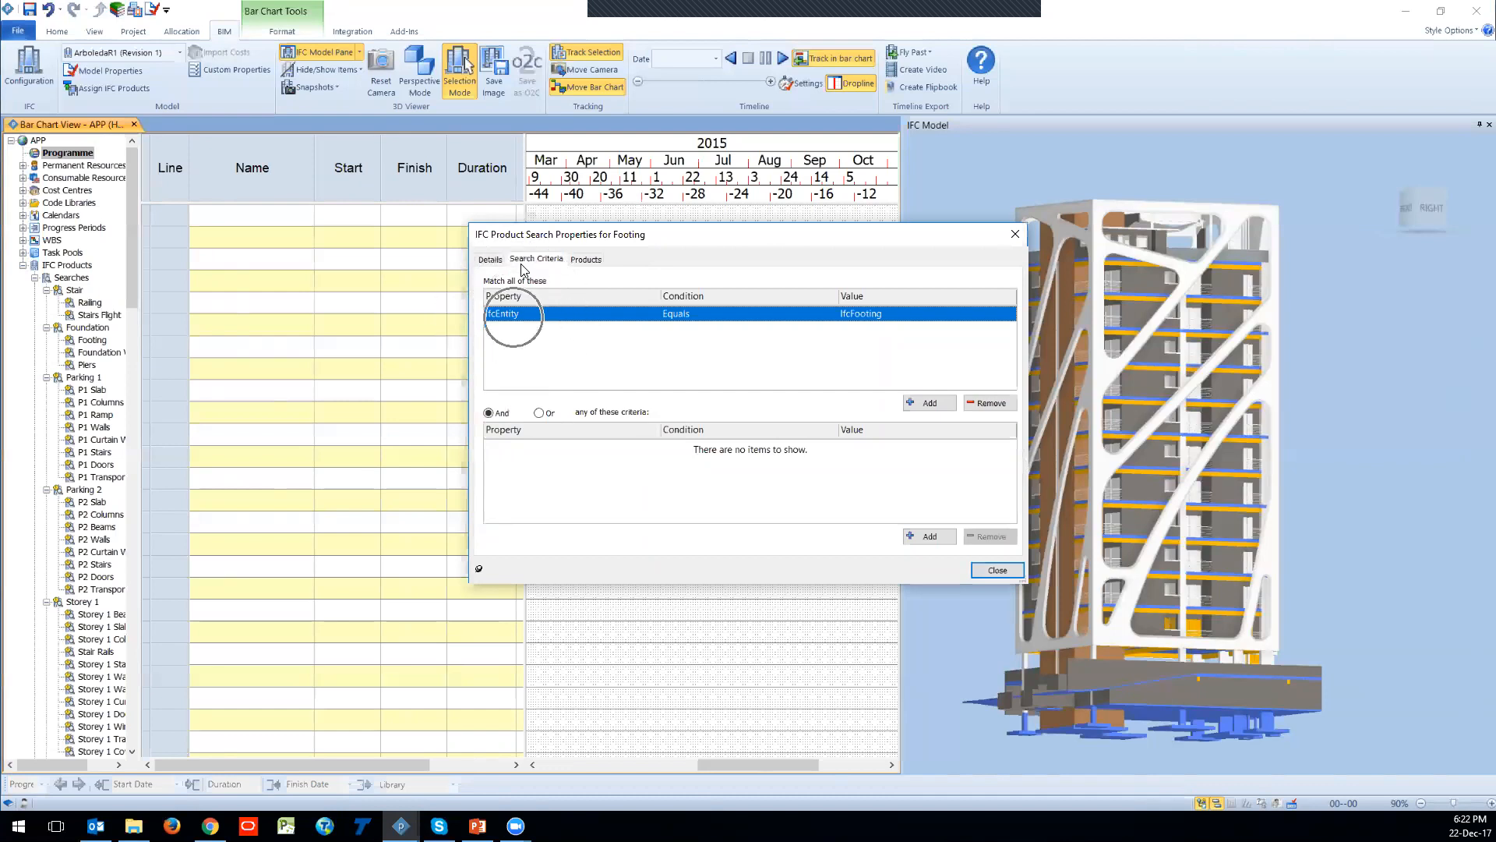
Step: Show the IFC properties pane beside the model and select a footing to compare its IfcEntity with the search criterion
{"action": "left_click", "coordinate": [358, 75]}
{"action": "left_click", "coordinate": [359, 51]}
{"action": "left_click", "coordinate": [353, 92]}
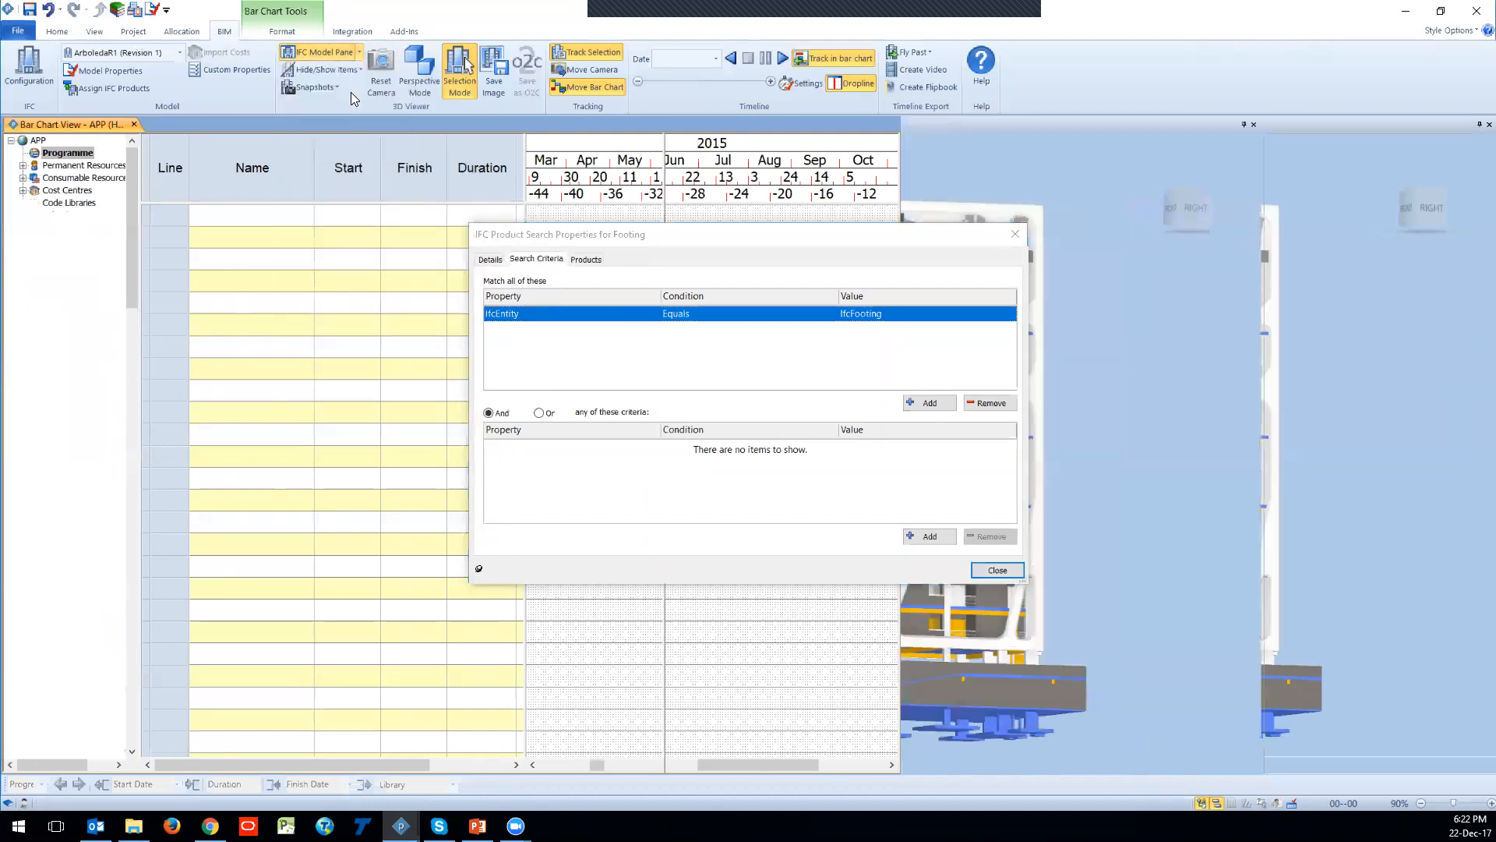
{"action": "left_click_drag", "start_coordinate": [824, 235], "coordinate": [586, 222]}
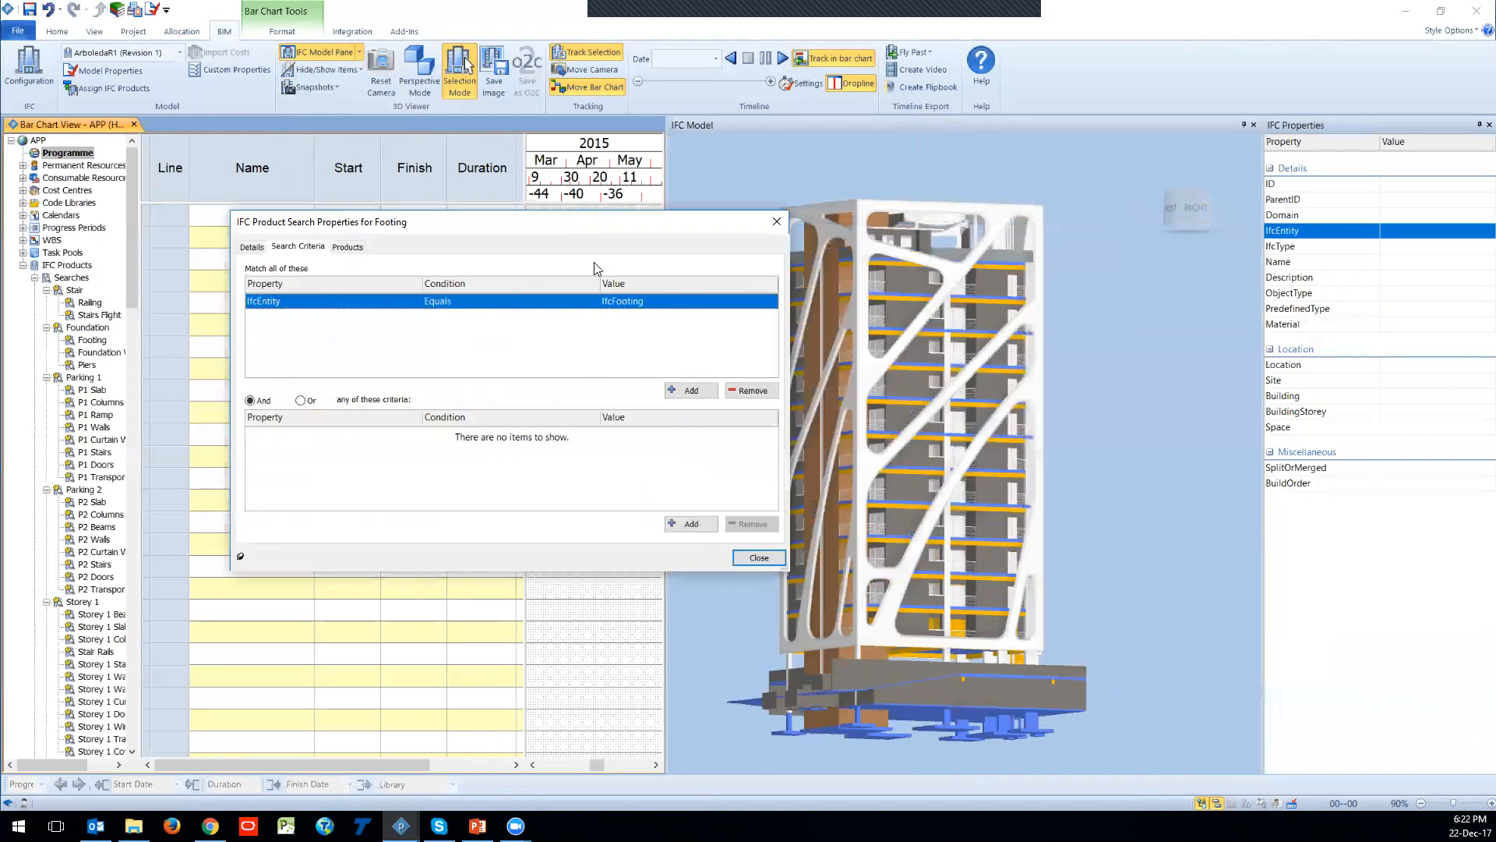
{"action": "left_click", "coordinate": [945, 725]}
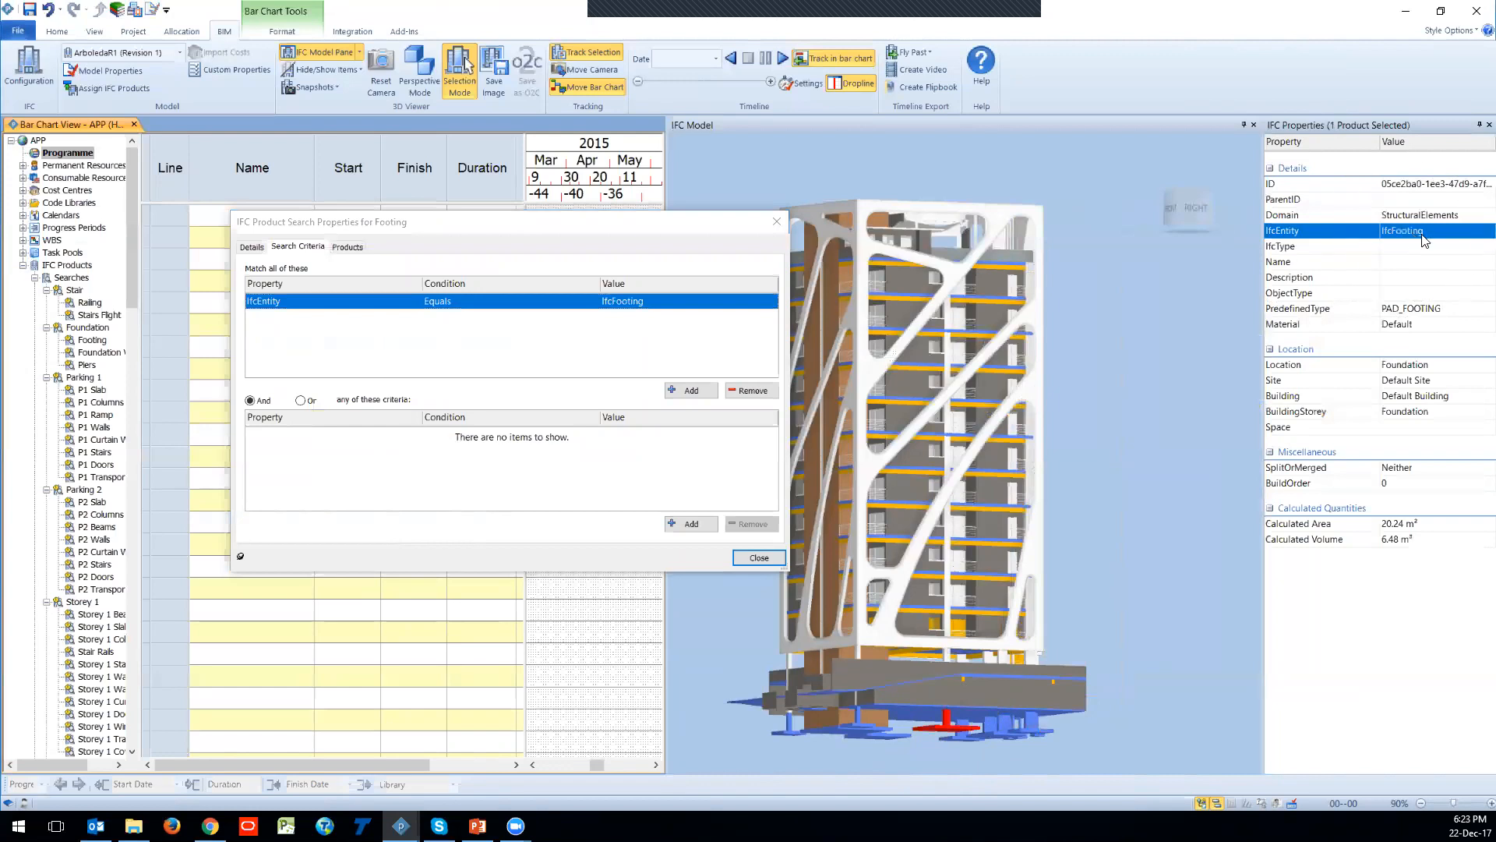
Step: View the condition options available for the Footing search's IfcEntity criterion, leaving Equals selected
{"action": "left_click", "coordinate": [293, 304]}
{"action": "left_click", "coordinate": [361, 313]}
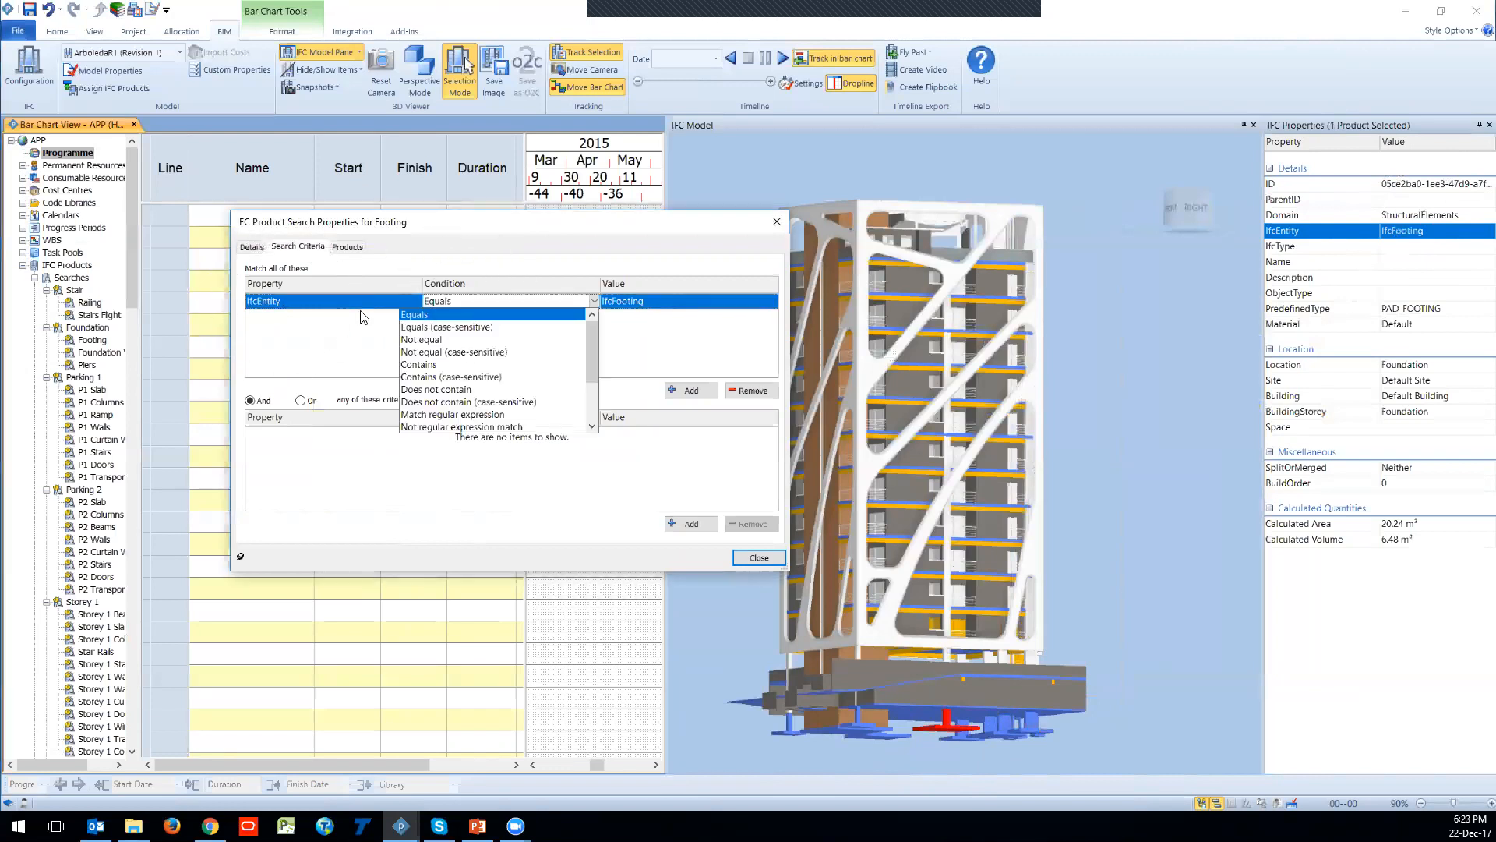
{"action": "left_click", "coordinate": [573, 279]}
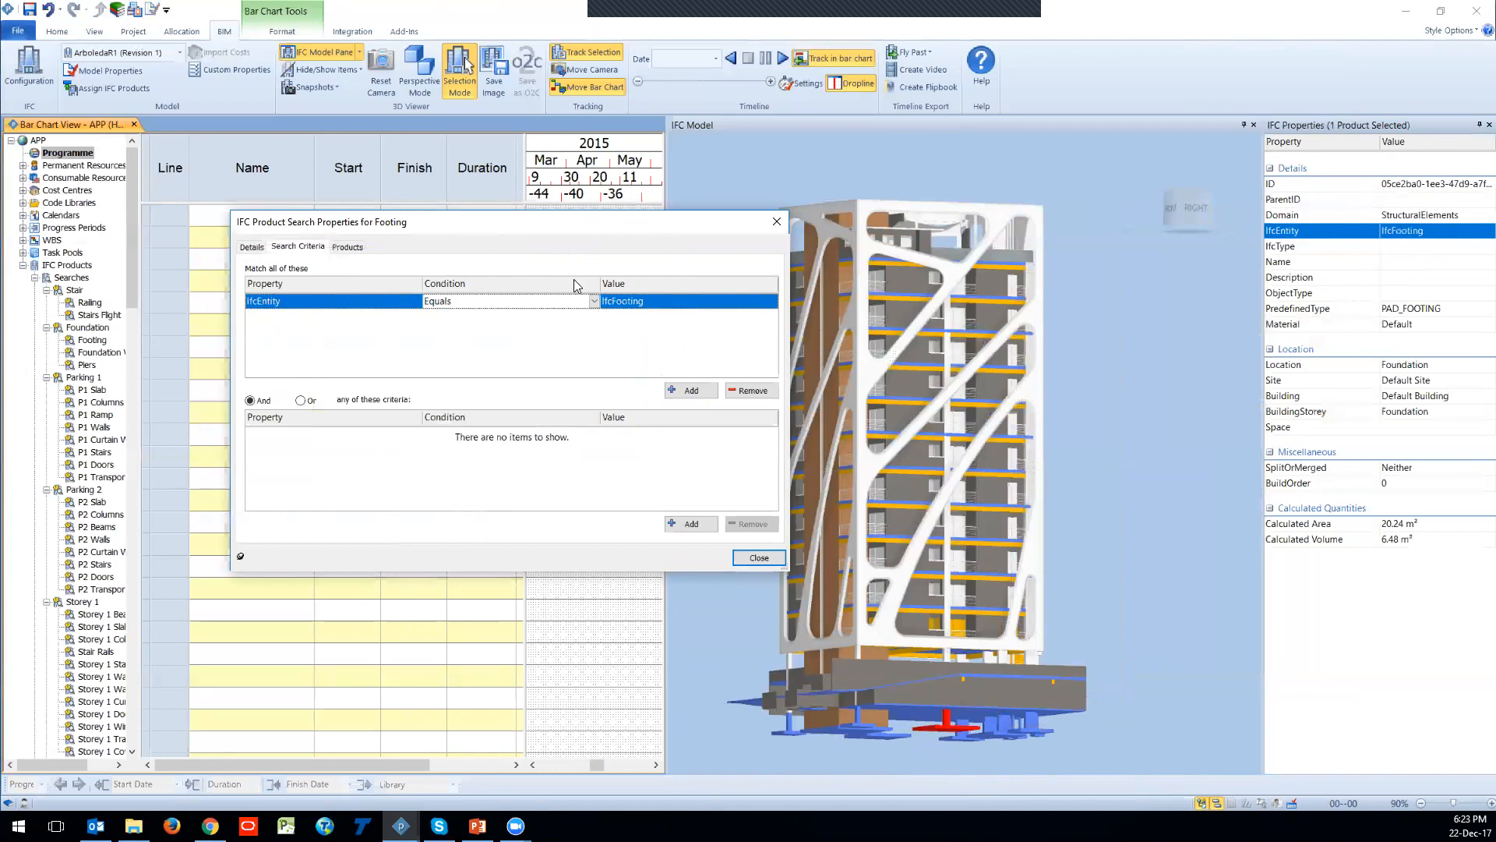
{"action": "left_click", "coordinate": [574, 279]}
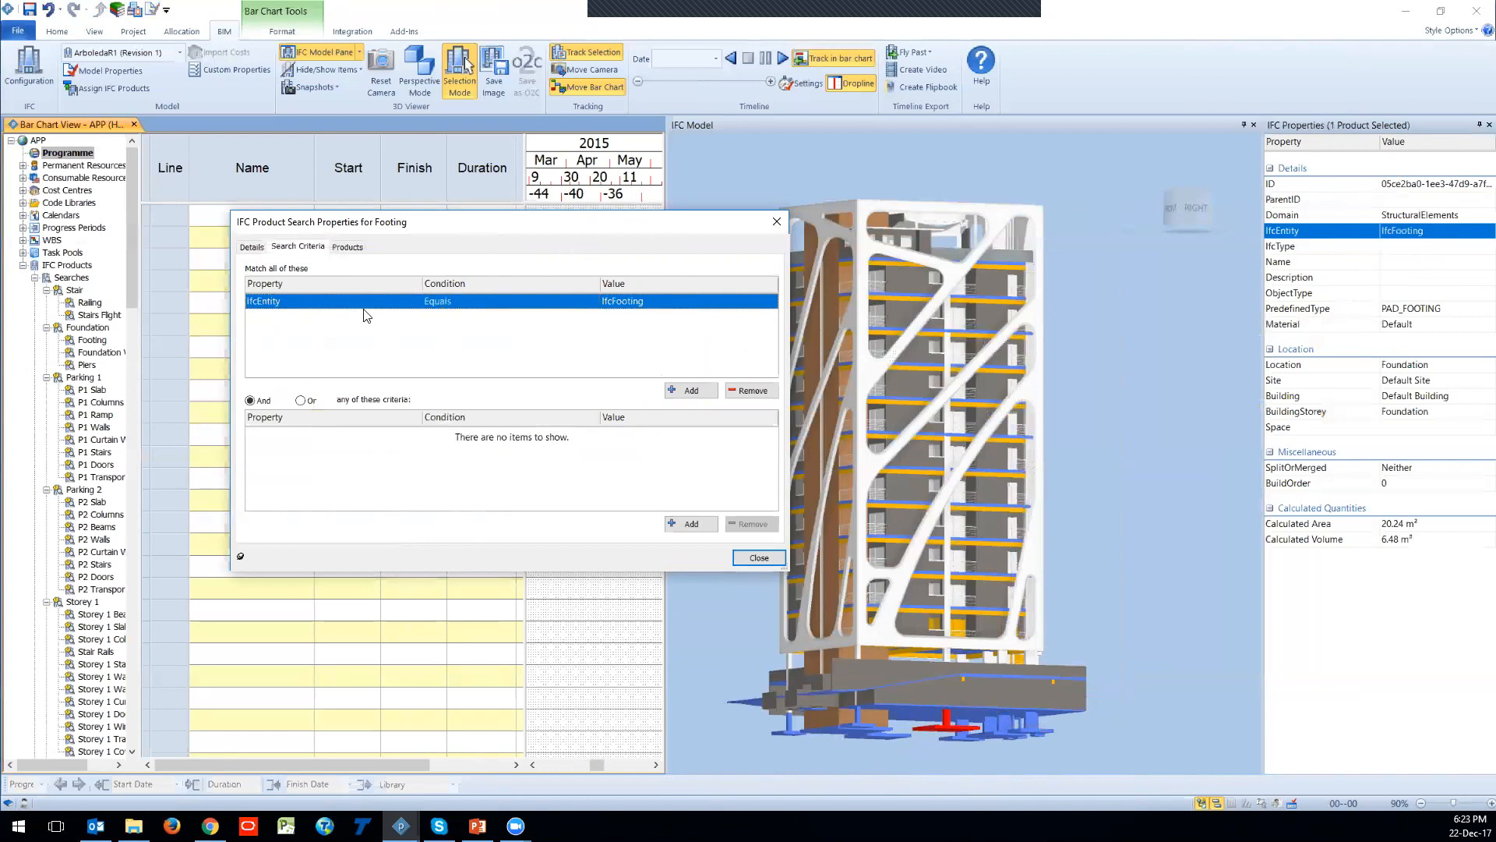
Step: Select all products of the Footing search in the 3D model and create a bar chart task from them
{"action": "left_click", "coordinate": [350, 248]}
{"action": "scroll", "coordinate": [360, 345], "scroll_direction": "down", "scroll_amount": 1}
{"action": "scroll", "coordinate": [360, 345], "scroll_direction": "up", "scroll_amount": 1}
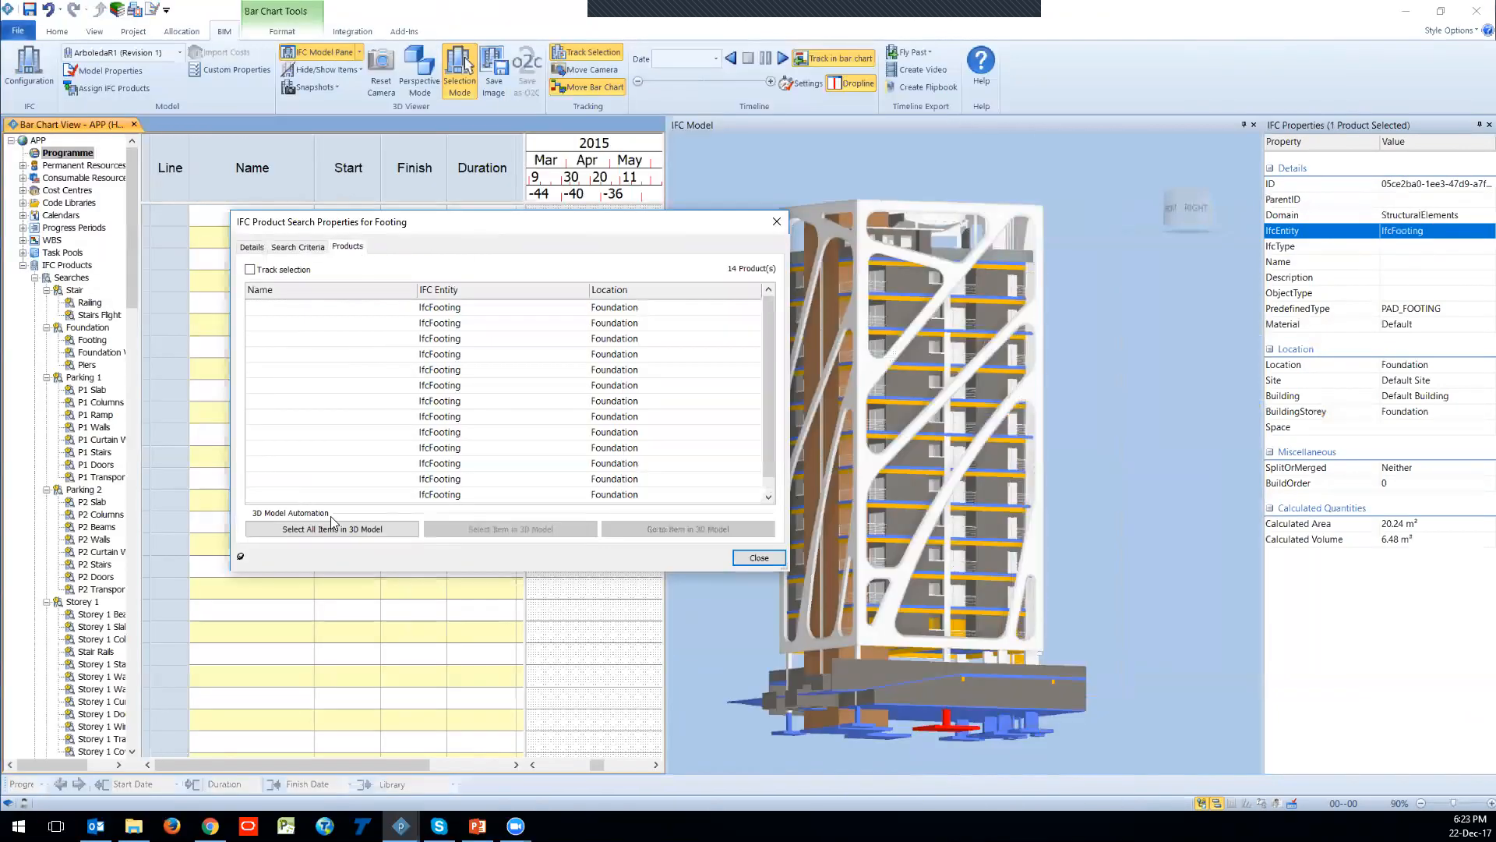
{"action": "left_click", "coordinate": [321, 533]}
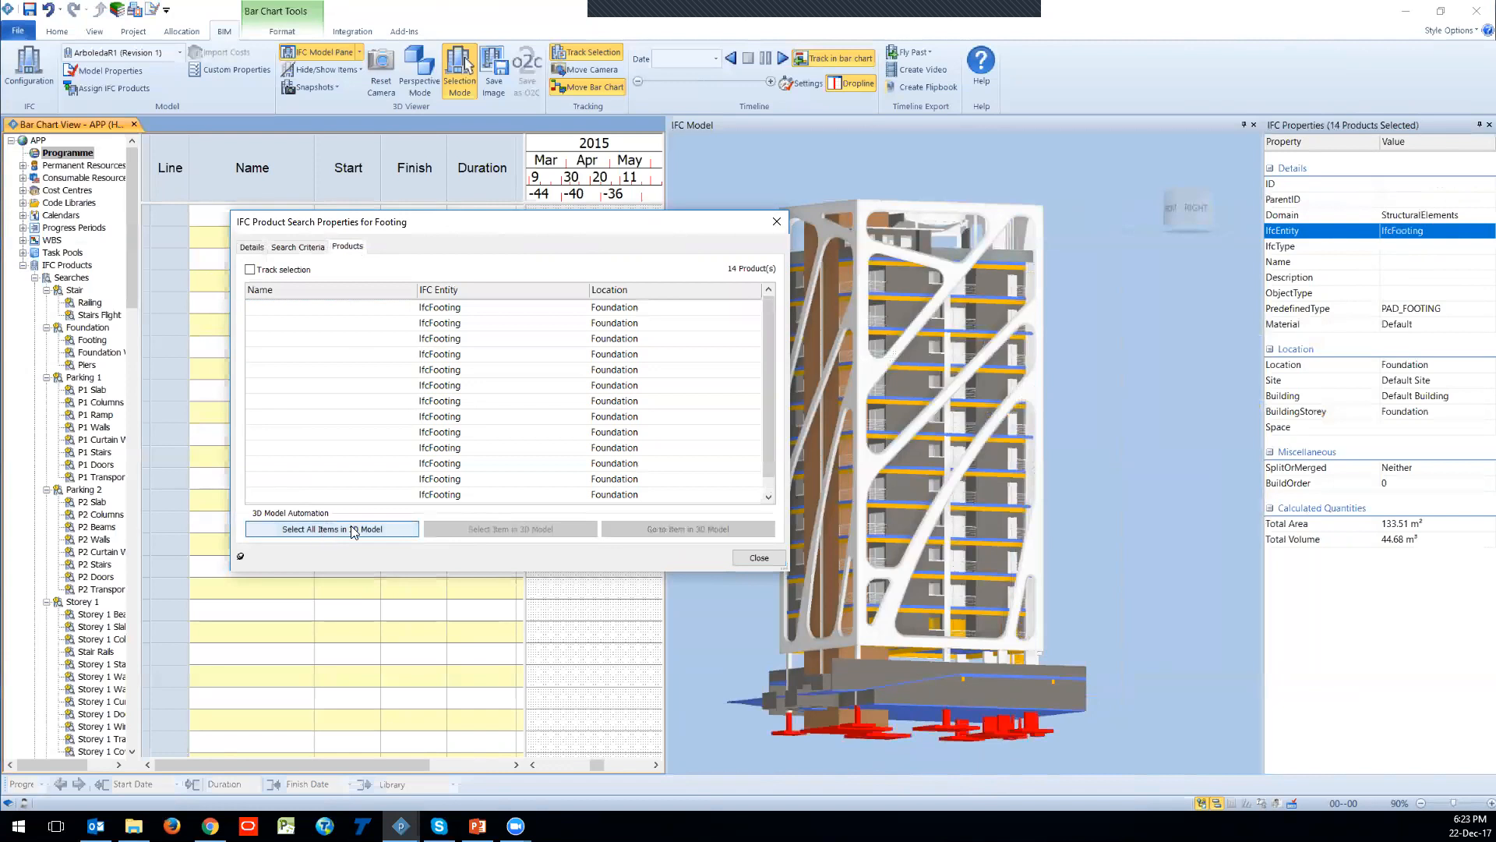
{"action": "left_click_drag", "start_coordinate": [483, 221], "coordinate": [226, 397]}
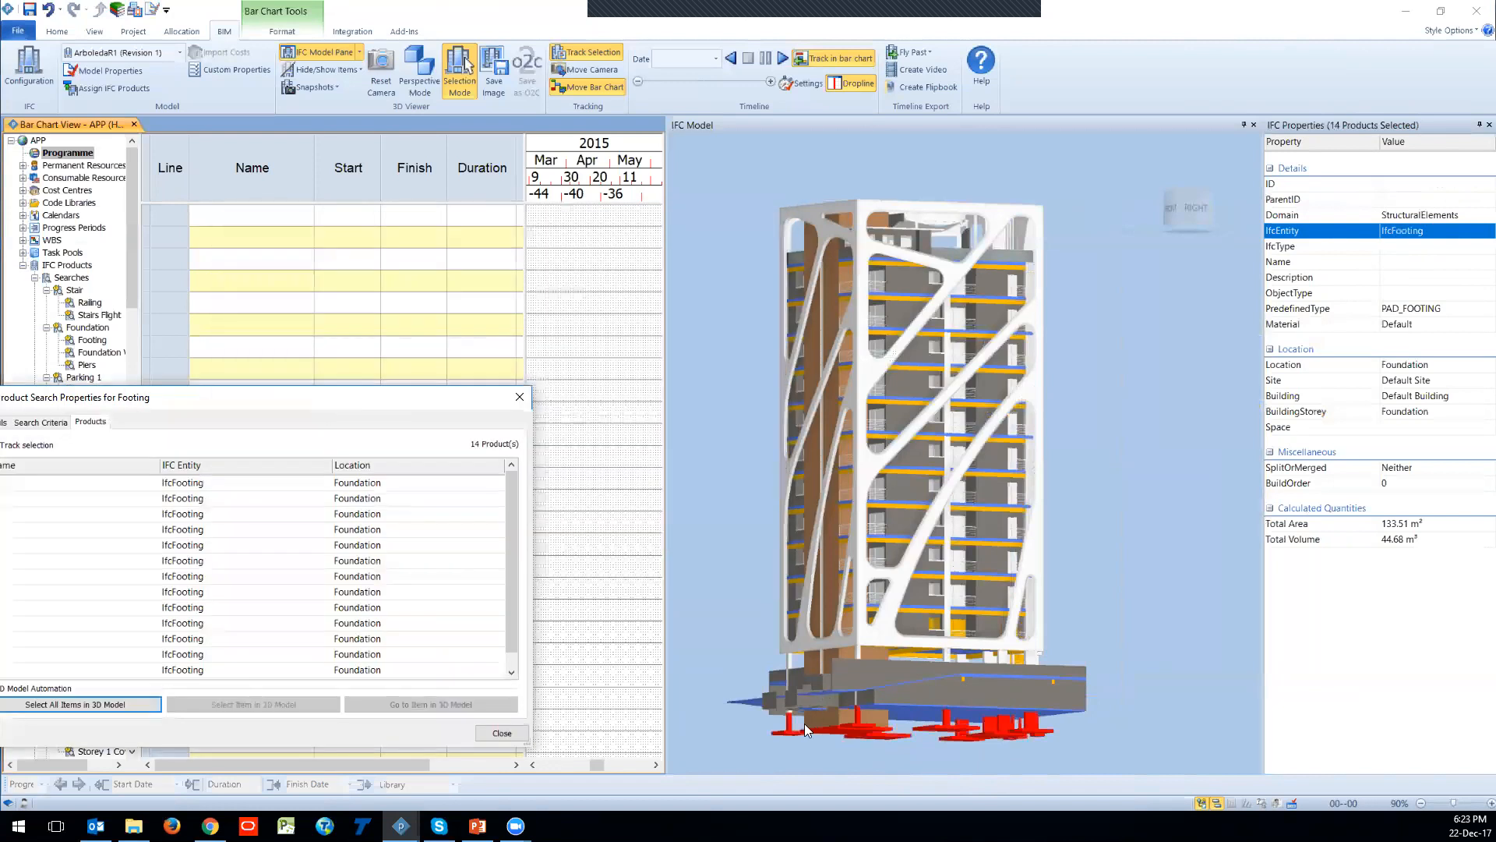
{"action": "left_click_drag", "start_coordinate": [858, 725], "coordinate": [583, 254]}
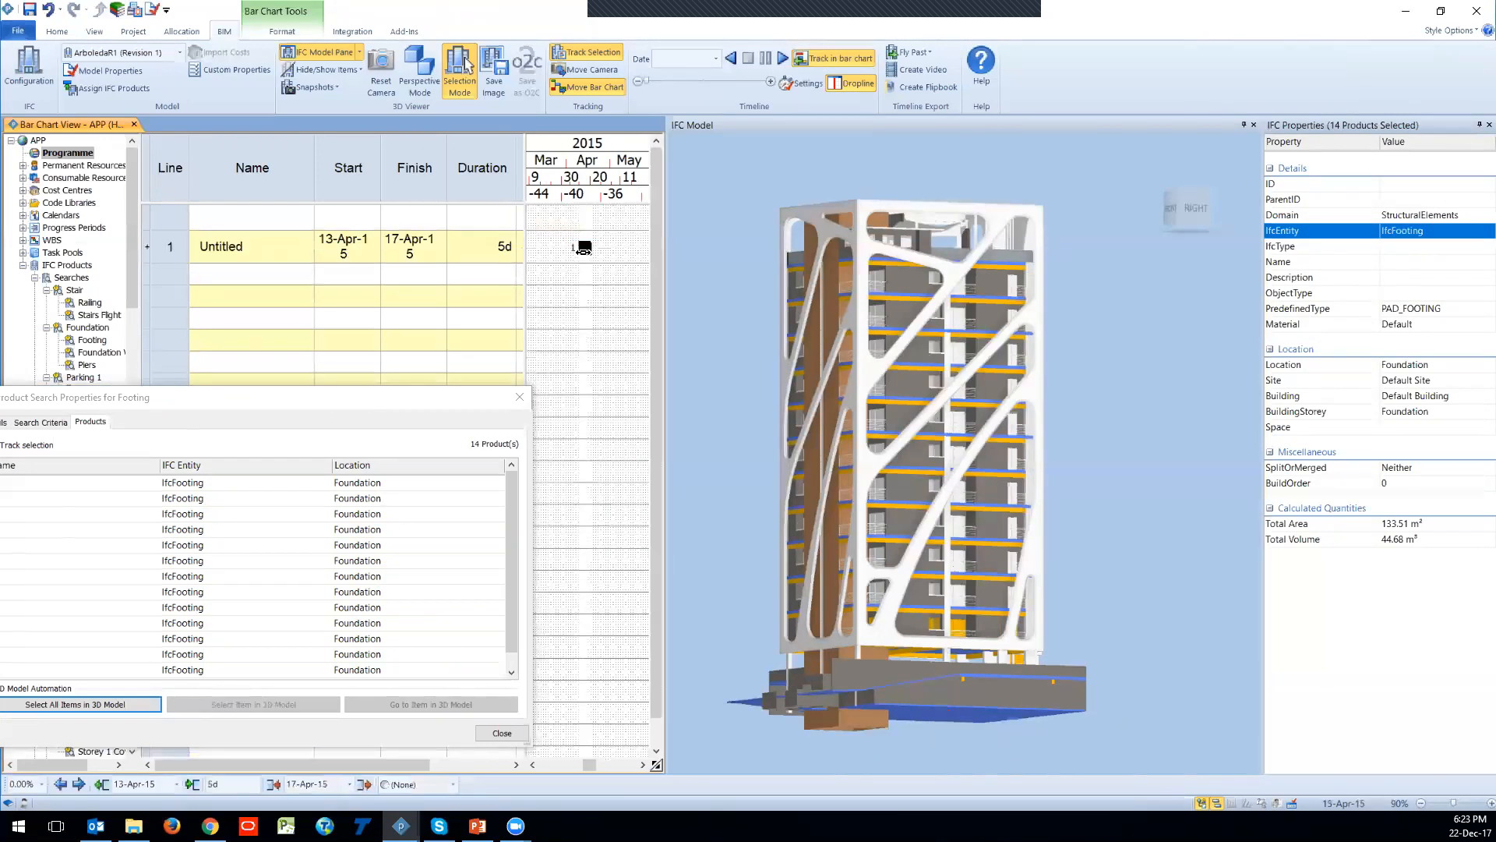
Step: Clear the task selection and show the hidden footings beneath the building in the model again
{"action": "left_click_drag", "start_coordinate": [971, 677], "coordinate": [991, 608]}
{"action": "scroll", "coordinate": [995, 614], "scroll_direction": "up", "scroll_amount": 3}
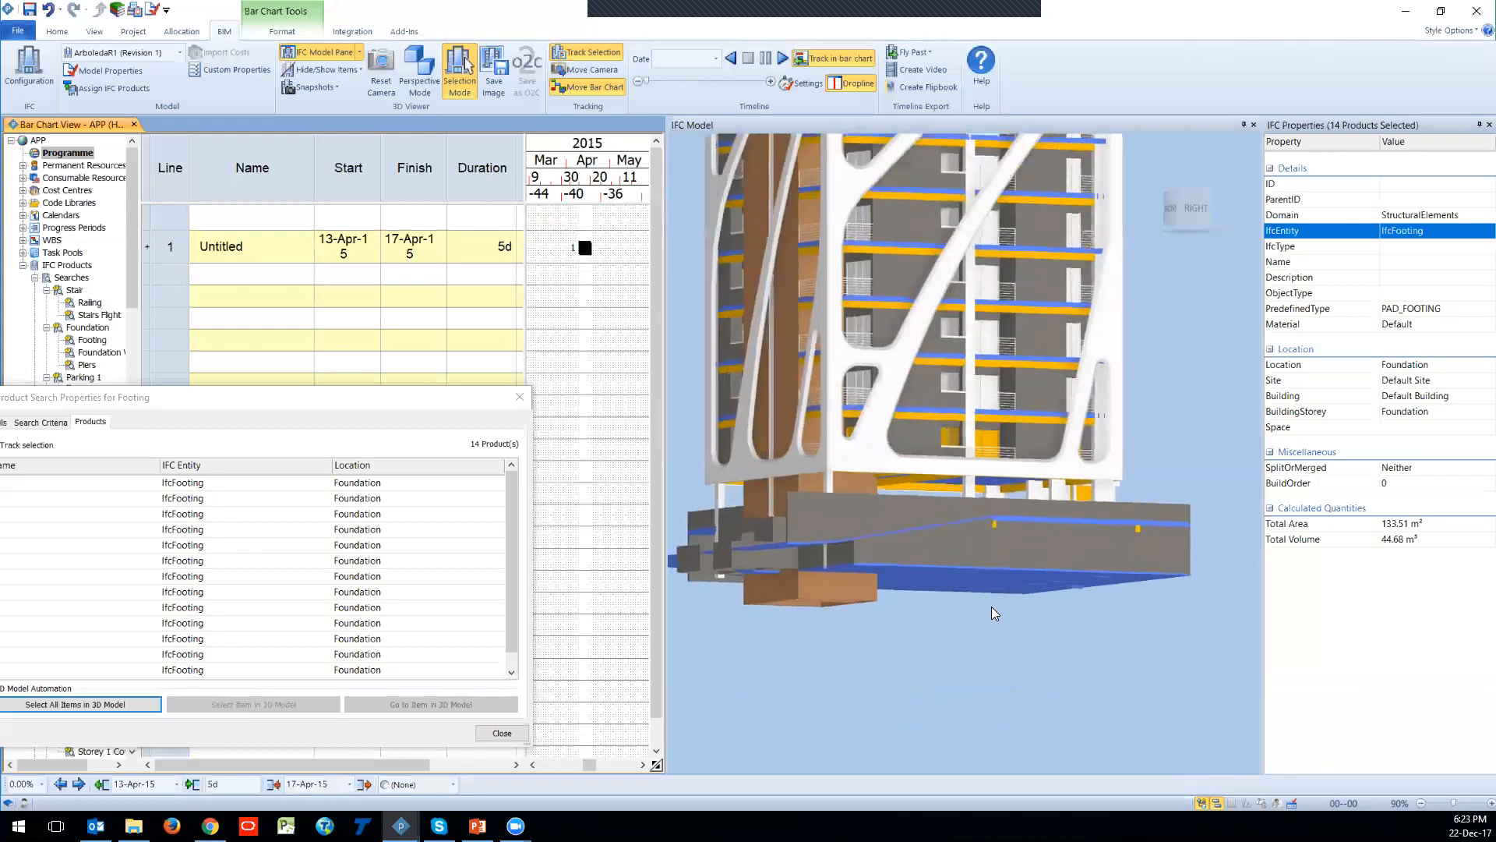
{"action": "left_click", "coordinate": [596, 281]}
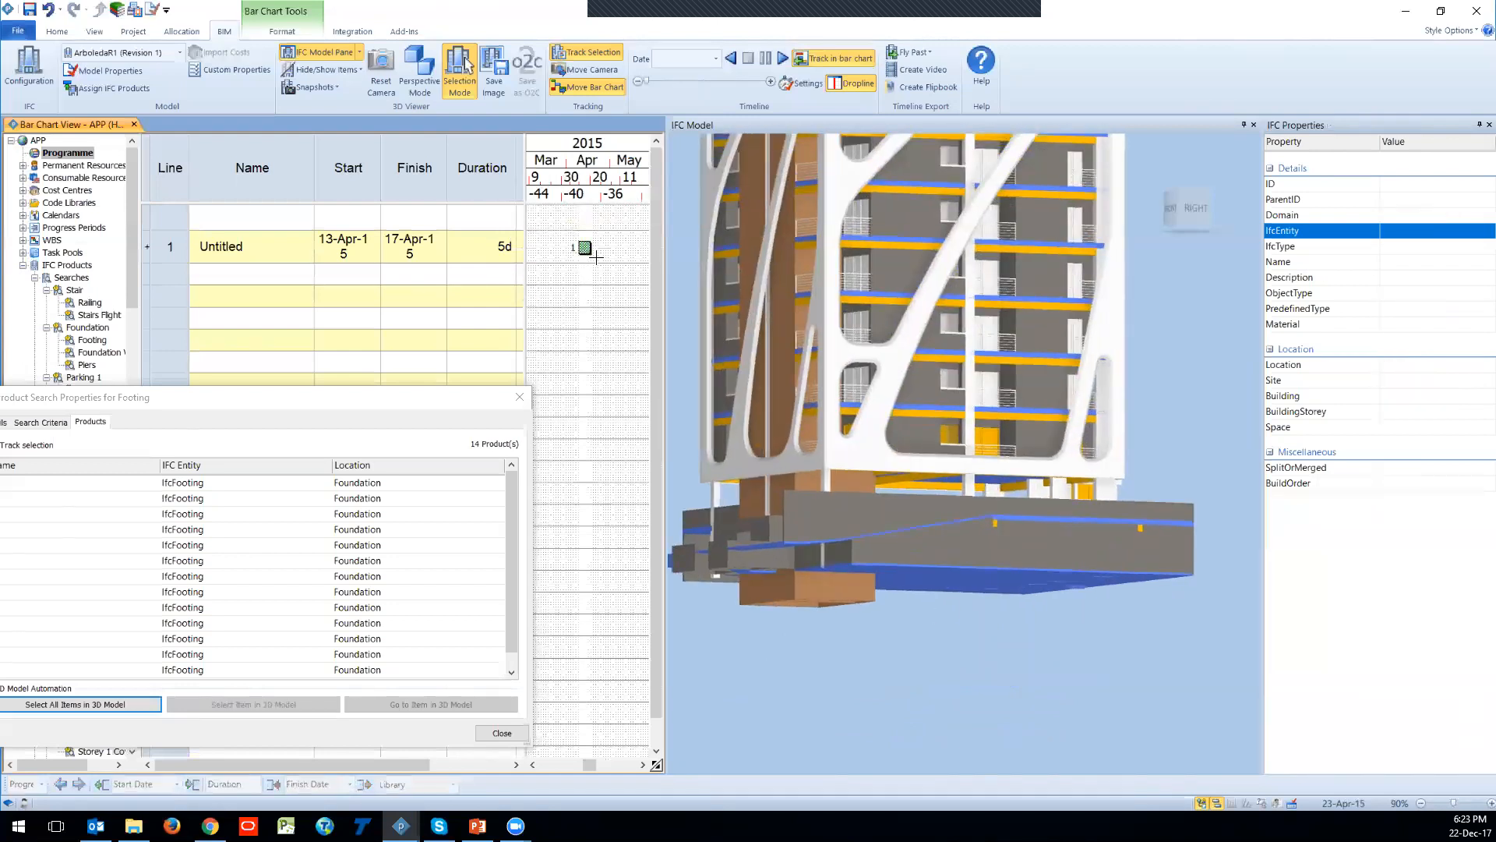
{"action": "left_click", "coordinate": [359, 52]}
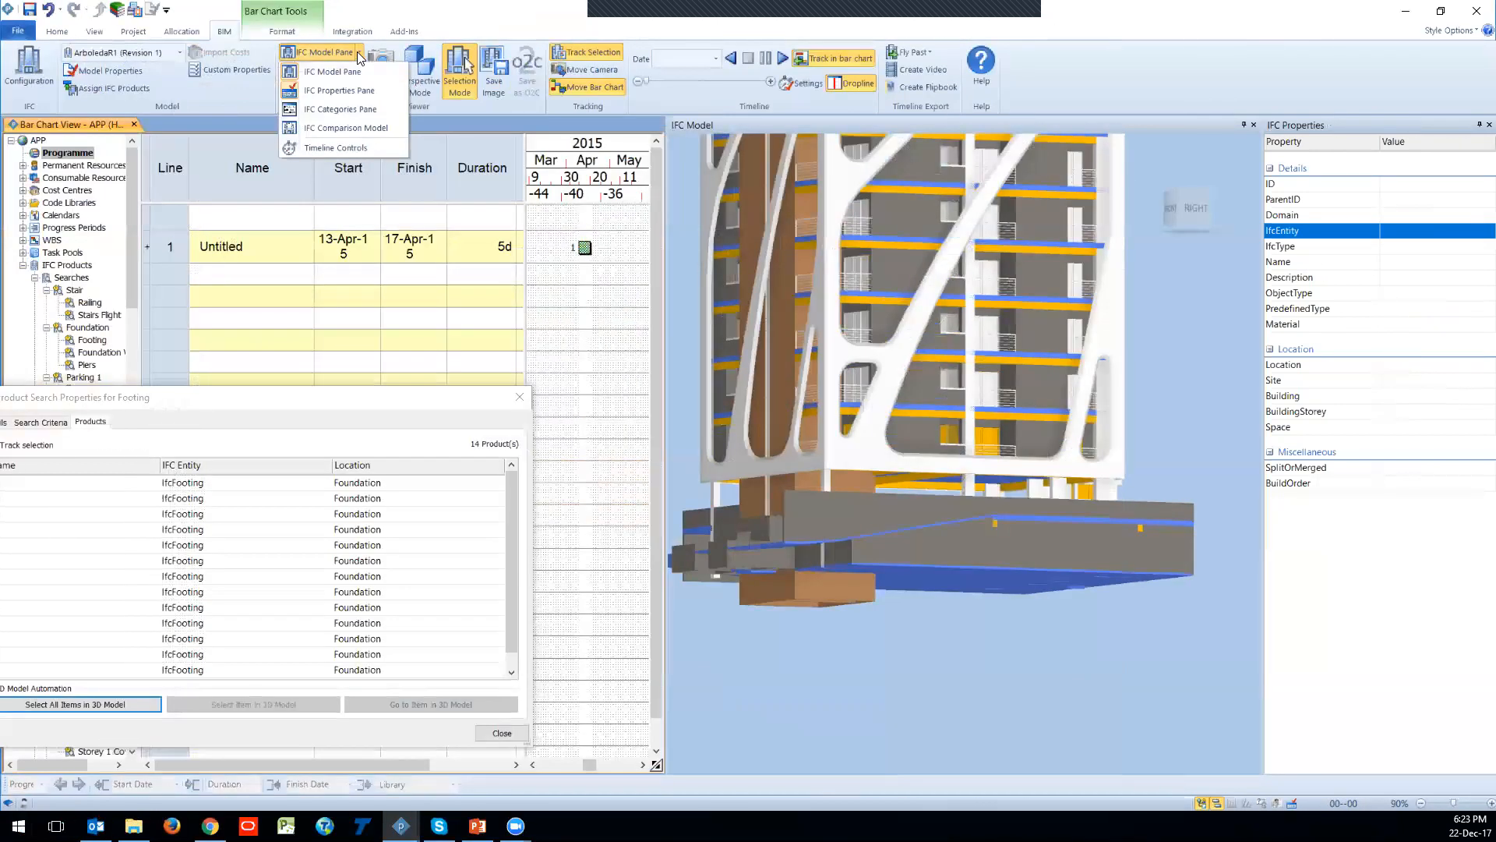
{"action": "left_click", "coordinate": [357, 52]}
{"action": "left_click", "coordinate": [346, 72]}
{"action": "left_click", "coordinate": [336, 91]}
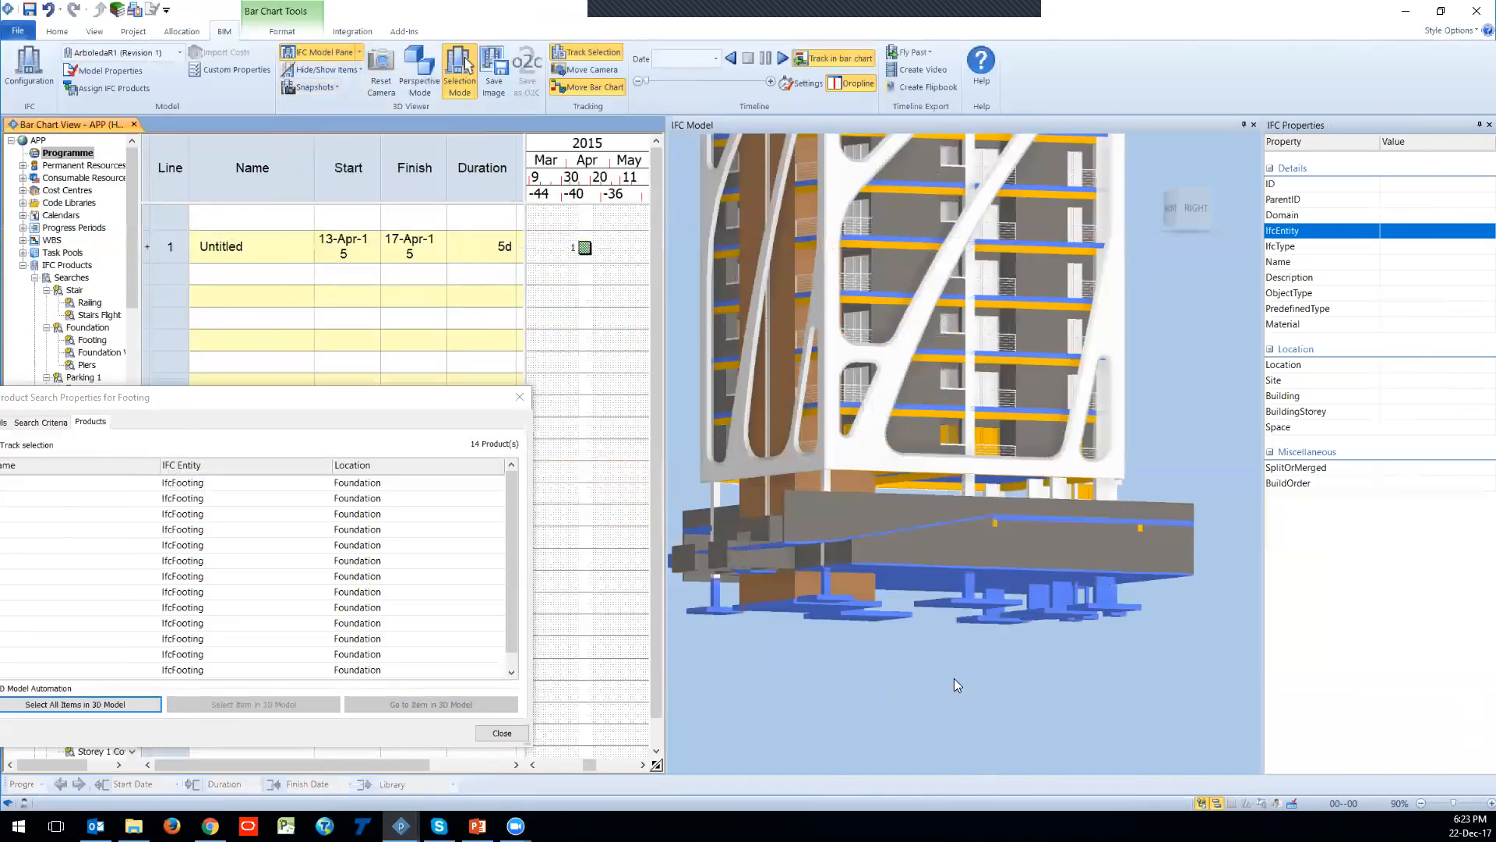
Step: Select the footing task to check its linked products in the model, and close the Footing search properties
{"action": "left_click", "coordinate": [583, 249]}
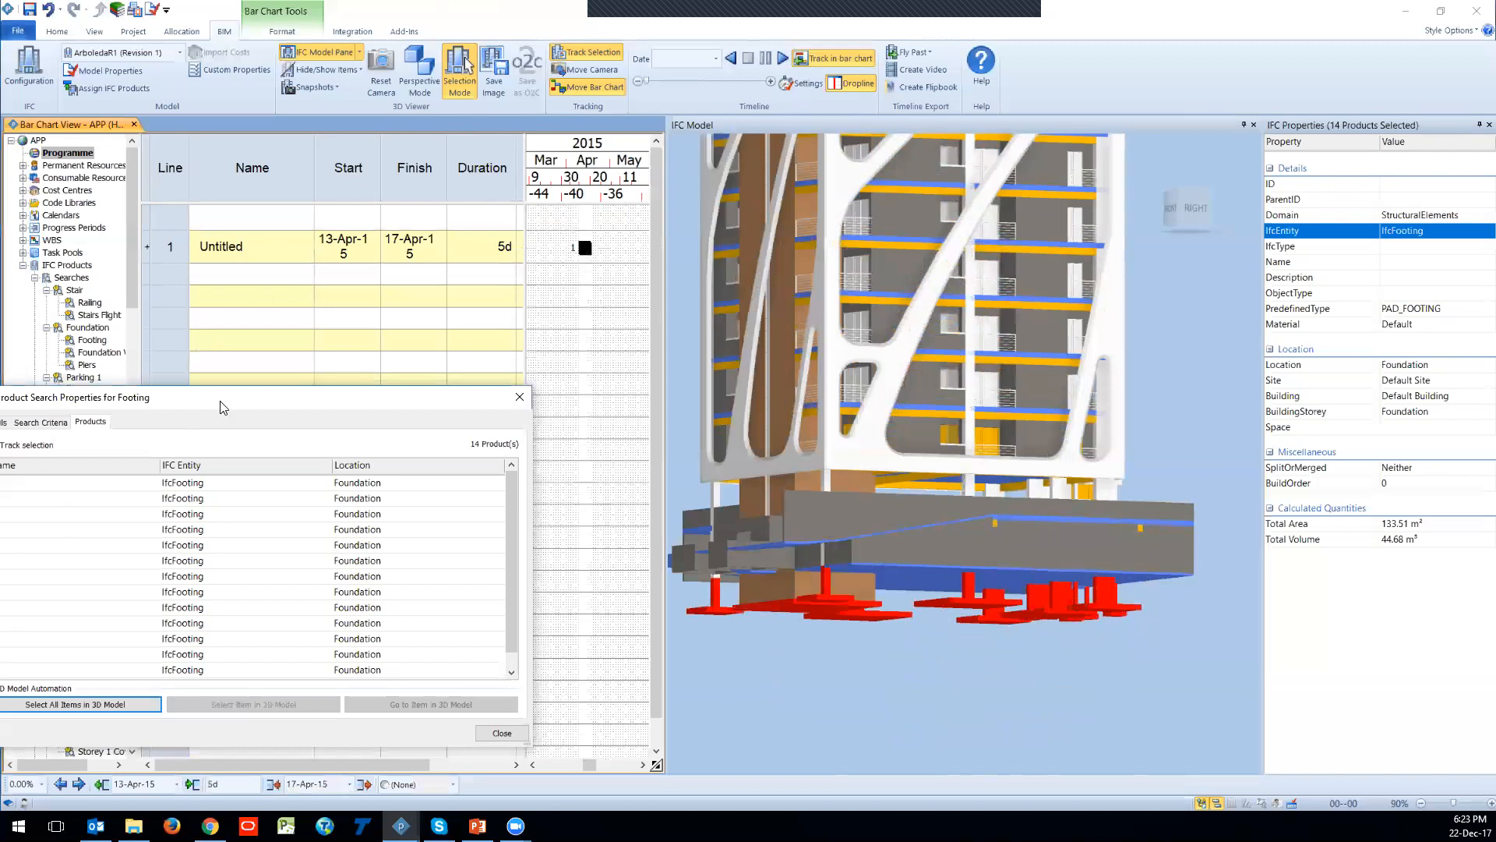
{"action": "left_click_drag", "start_coordinate": [219, 401], "coordinate": [322, 357]}
{"action": "key", "text": "Escape"}
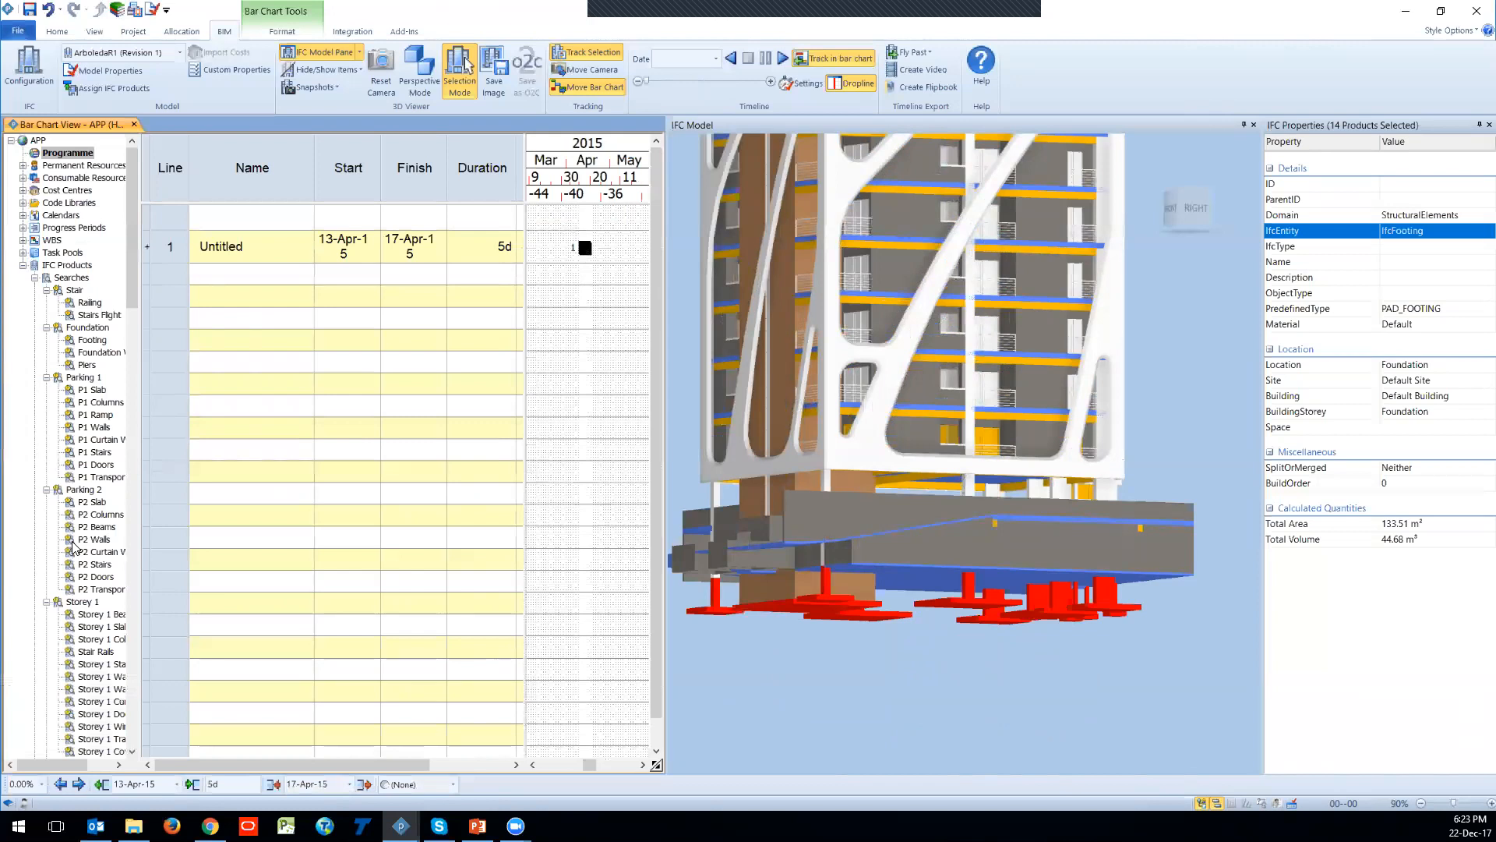
Step: Open the properties of the P2 Walls search under Parking 2 and examine its IfcEntity and Location criteria
{"action": "right_click", "coordinate": [76, 541]}
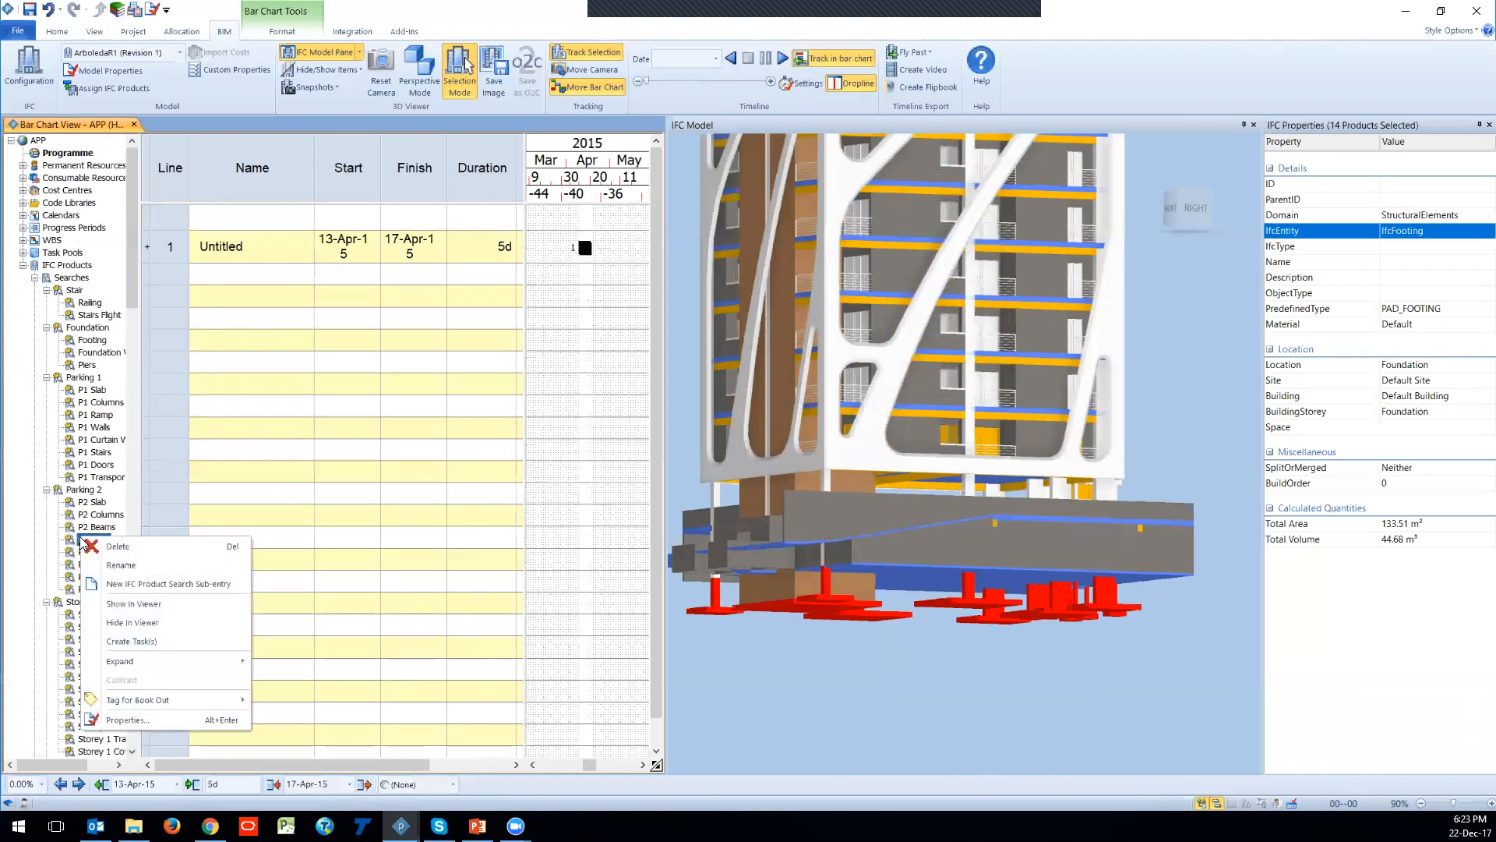
{"action": "left_click", "coordinate": [134, 717]}
{"action": "left_click_drag", "start_coordinate": [307, 356], "coordinate": [748, 274]}
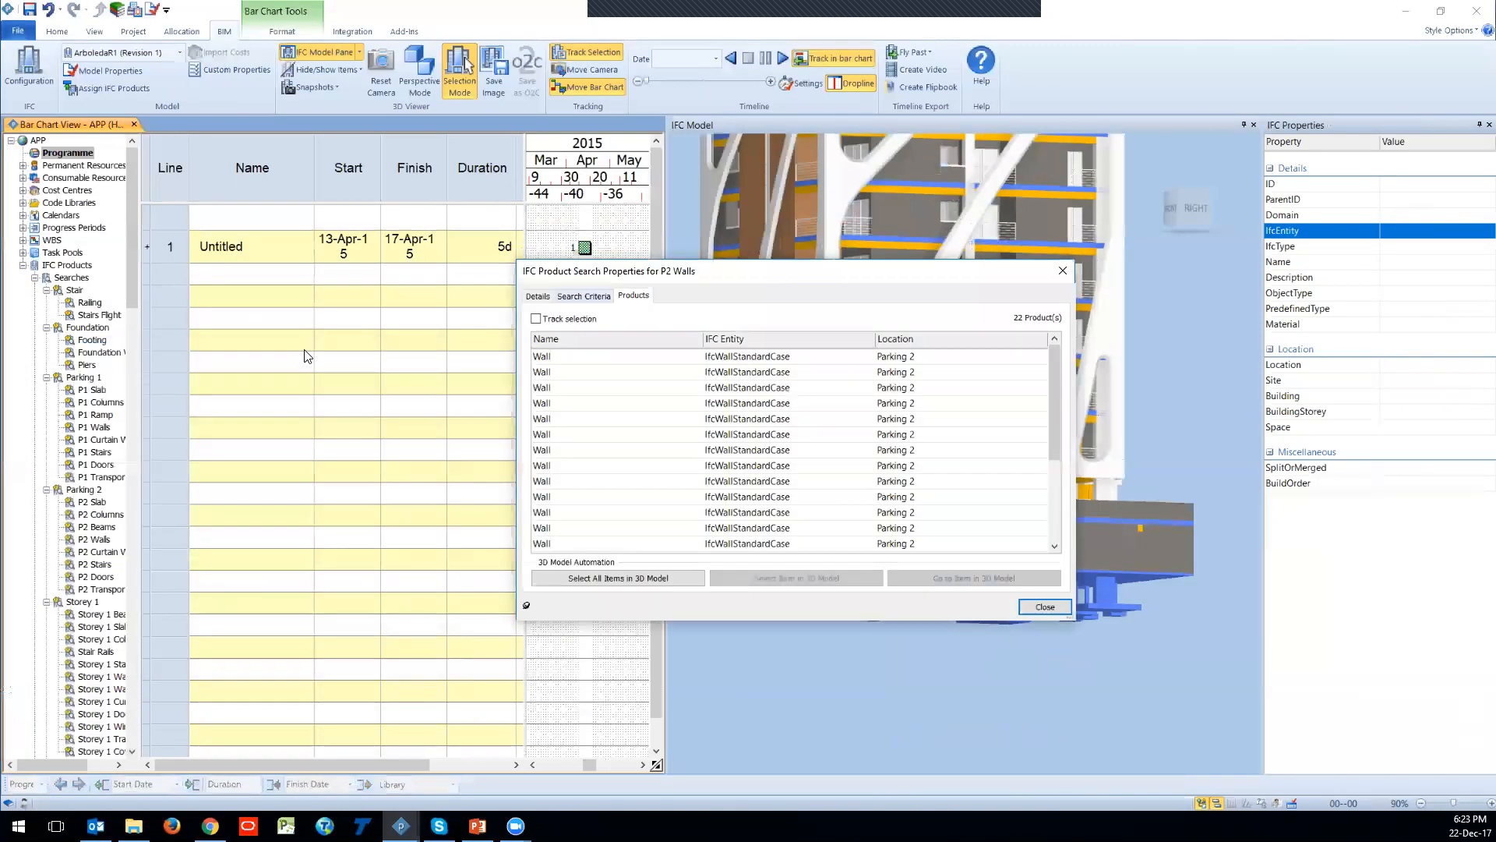
{"action": "left_click", "coordinate": [583, 296]}
{"action": "left_click", "coordinate": [615, 366]}
{"action": "key", "text": "Escape"}
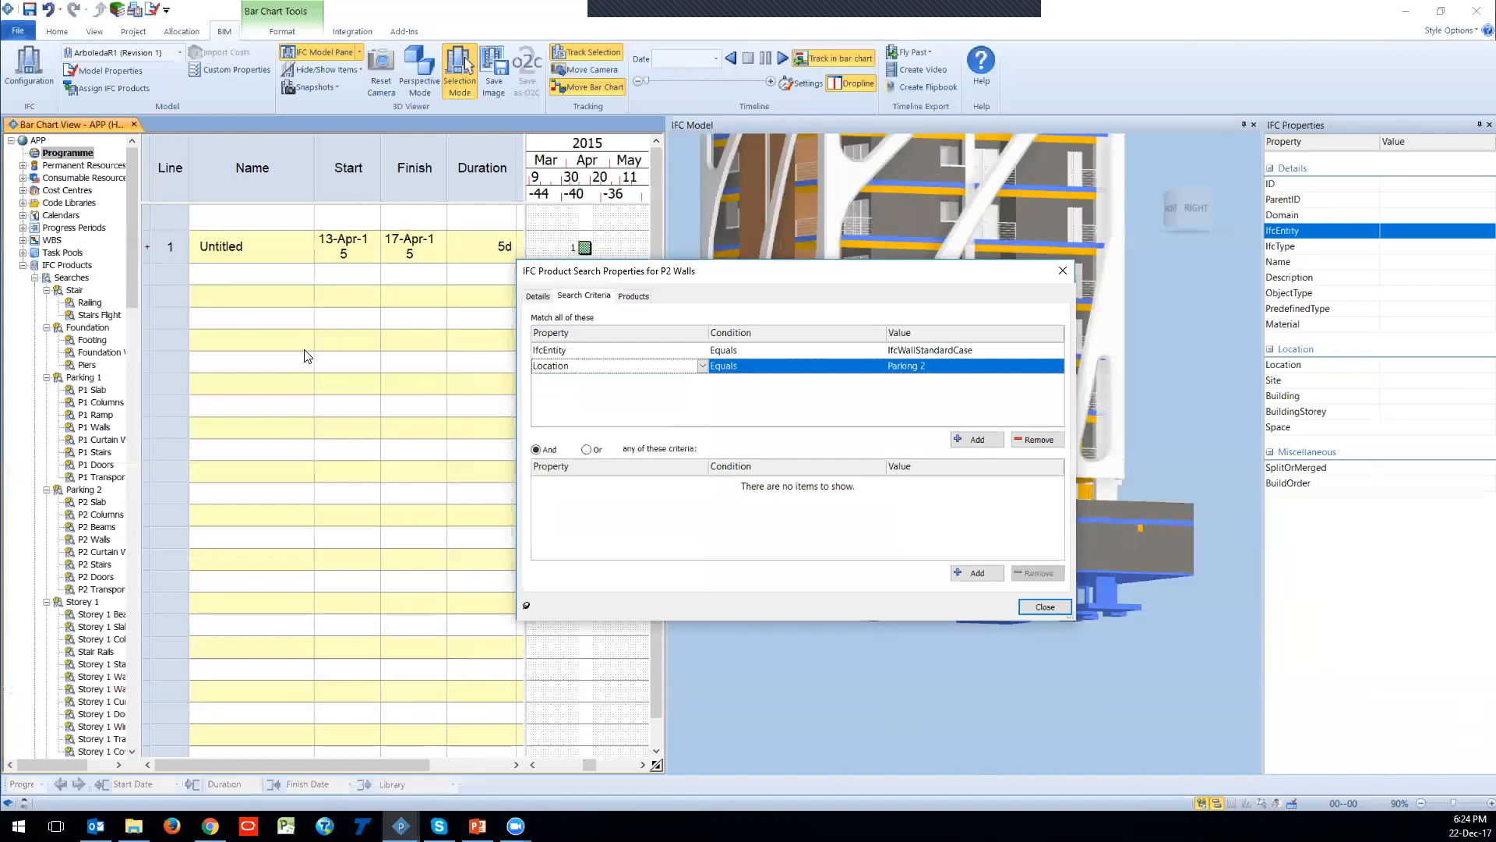
{"action": "key", "text": "Escape"}
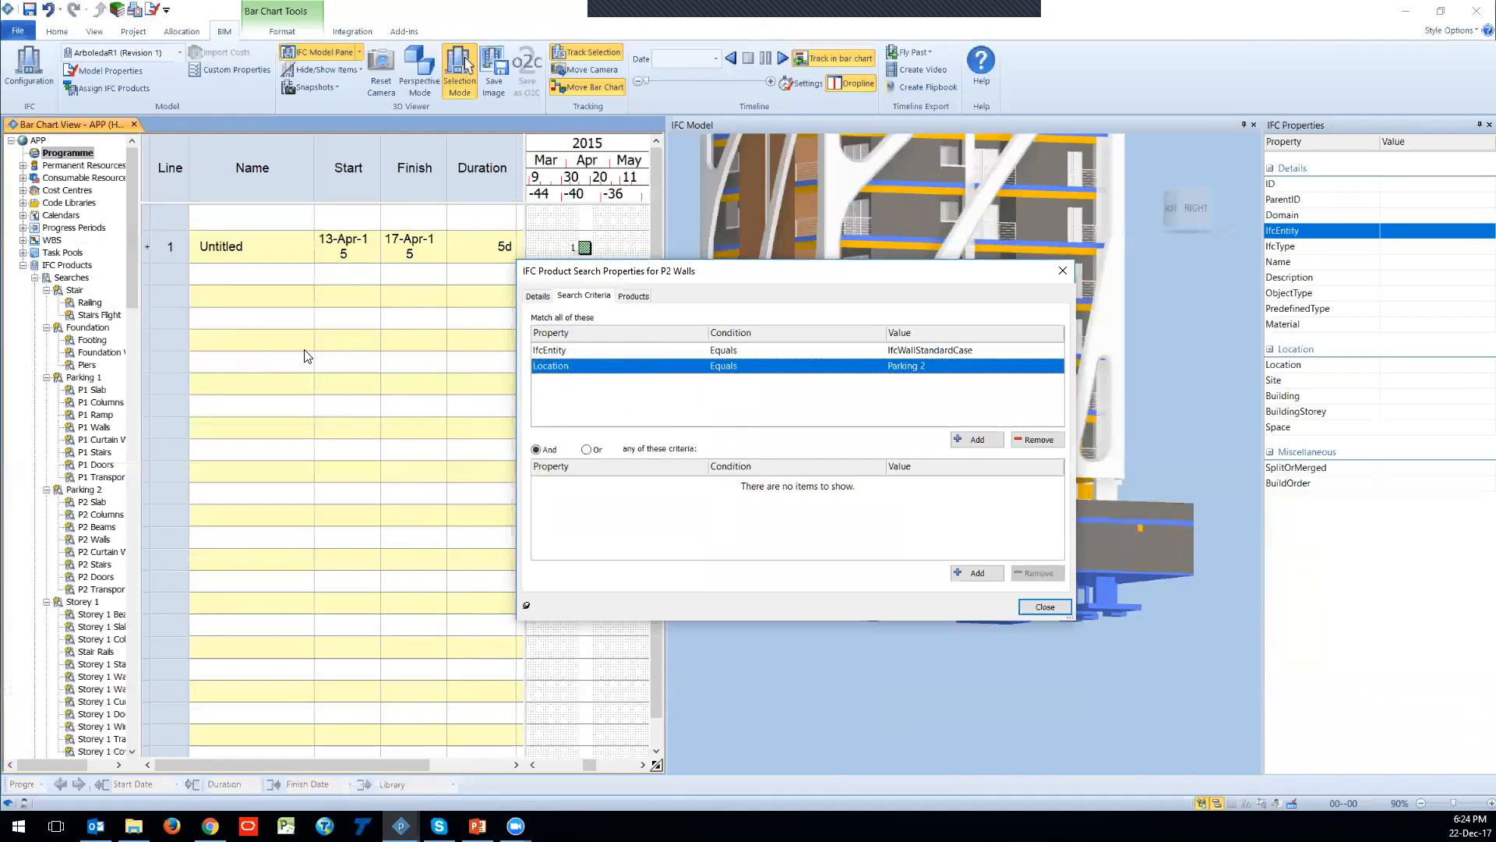
Step: Highlight all products of the P2 Walls search in the 3D model and close the search properties
{"action": "key", "text": "ctrl"}
{"action": "key", "text": "ctrl"}
{"action": "left_click_drag", "start_coordinate": [683, 271], "coordinate": [312, 242]}
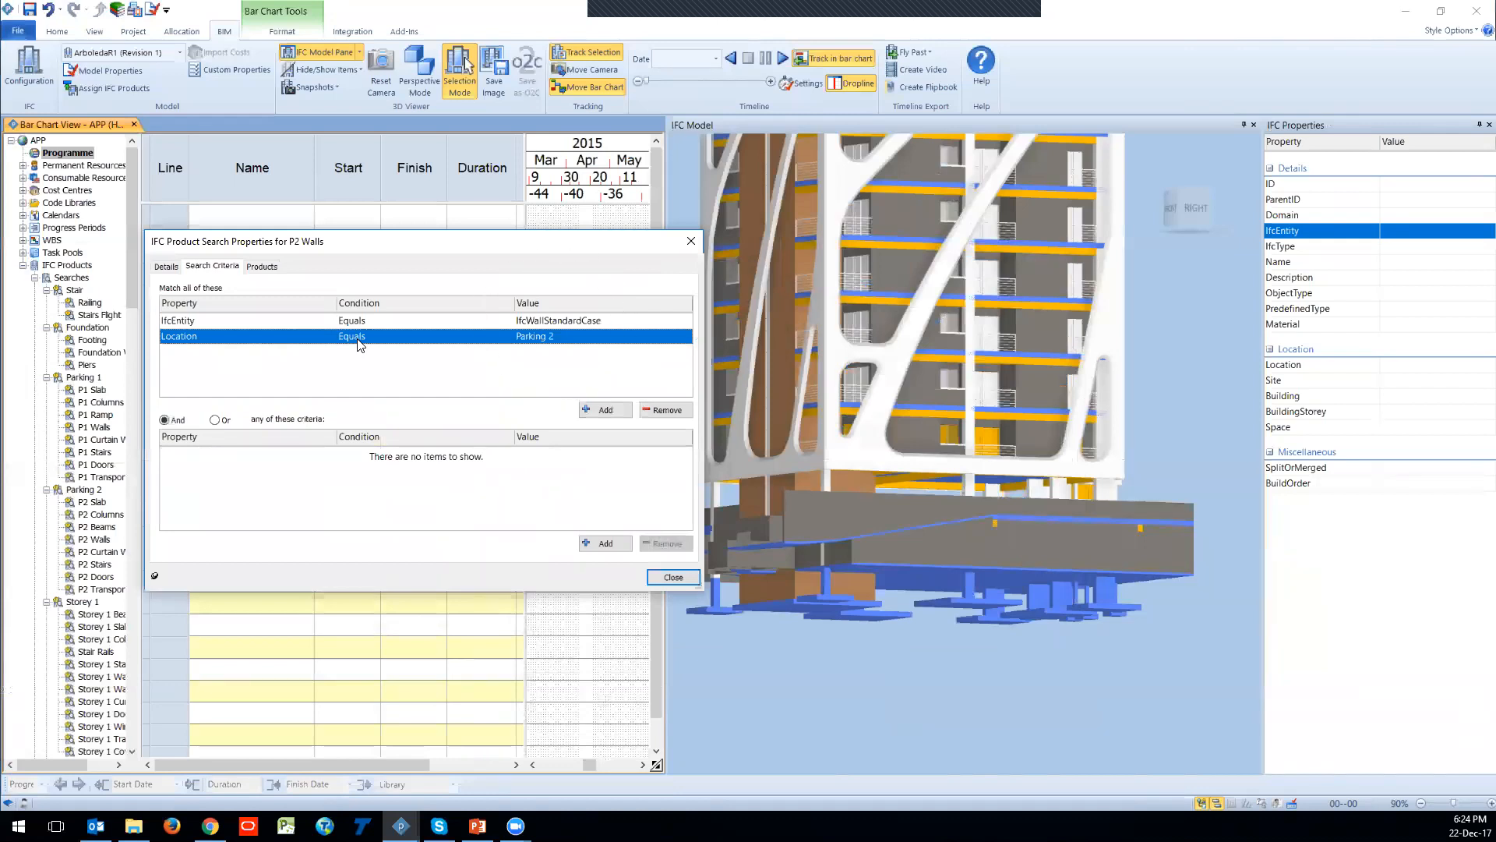
{"action": "left_click", "coordinate": [271, 268]}
{"action": "left_click", "coordinate": [259, 547]}
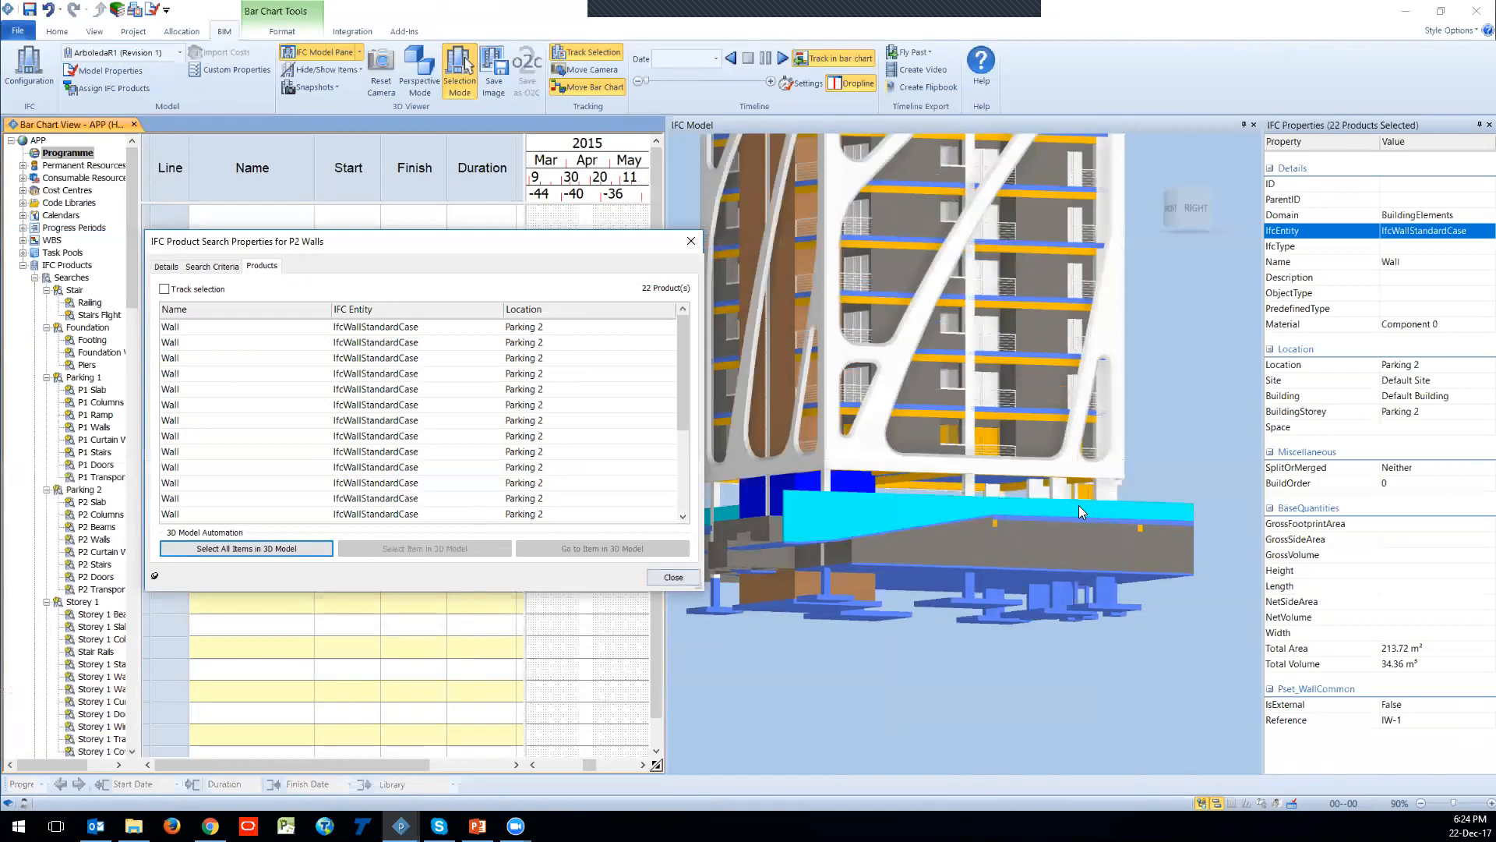
{"action": "left_click", "coordinate": [673, 577]}
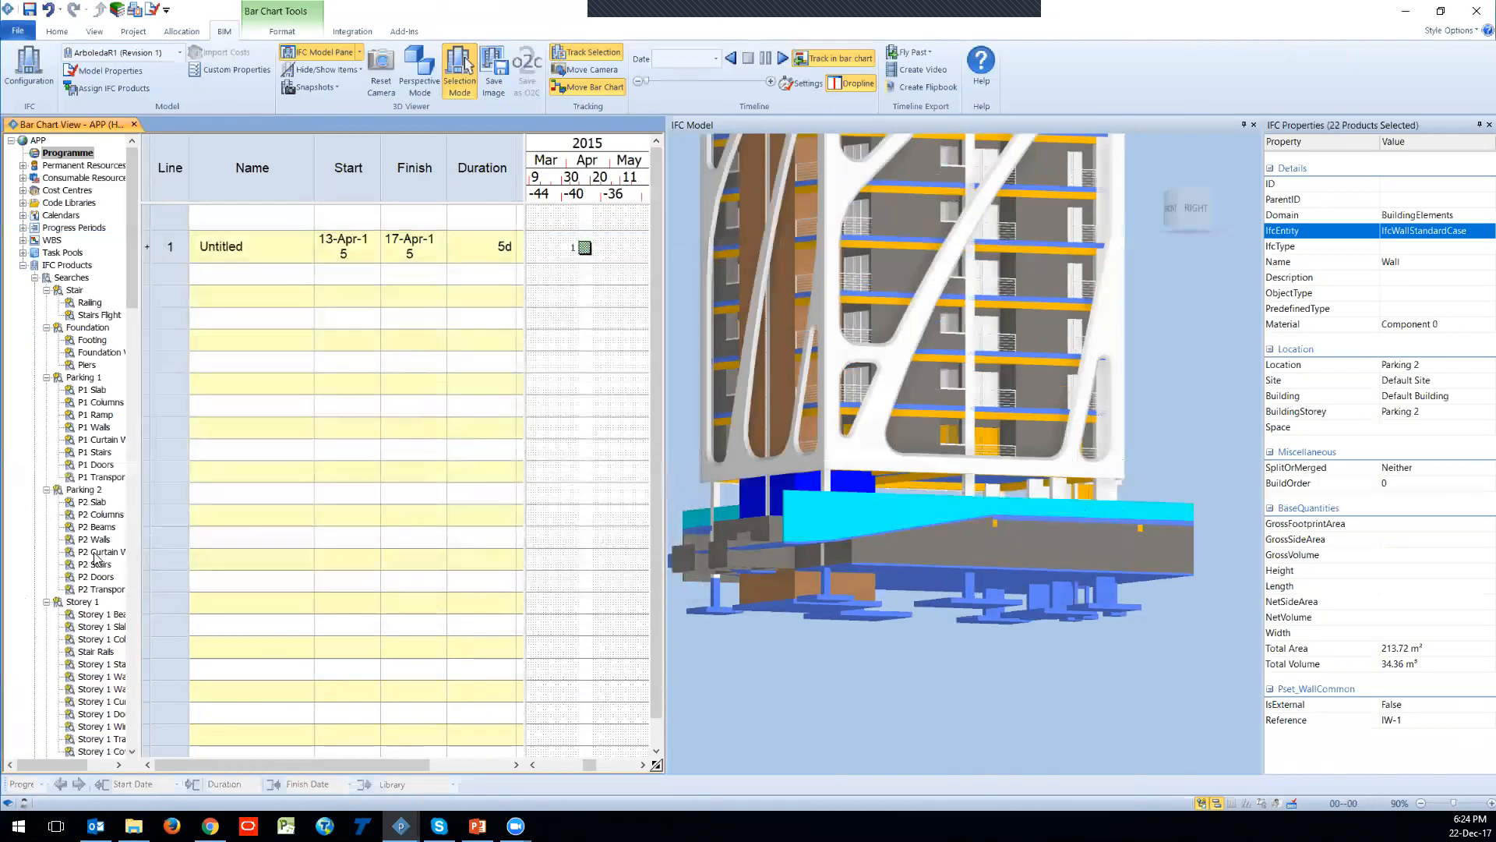
Step: Create bar chart tasks directly from the Foundation Walls and P1 Slab saved searches
{"action": "right_click", "coordinate": [81, 357]}
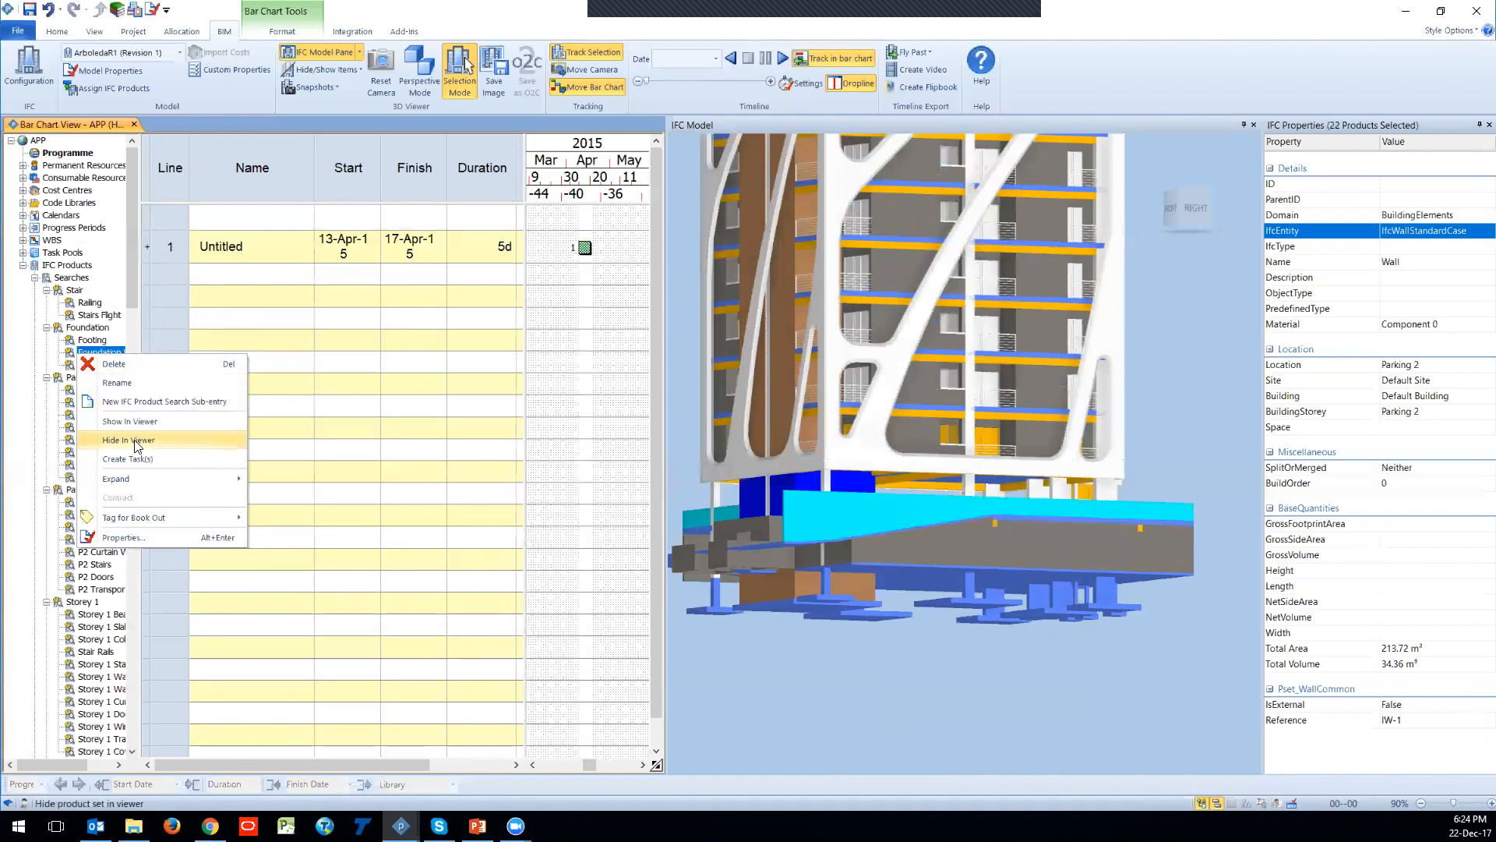
{"action": "left_click", "coordinate": [142, 462]}
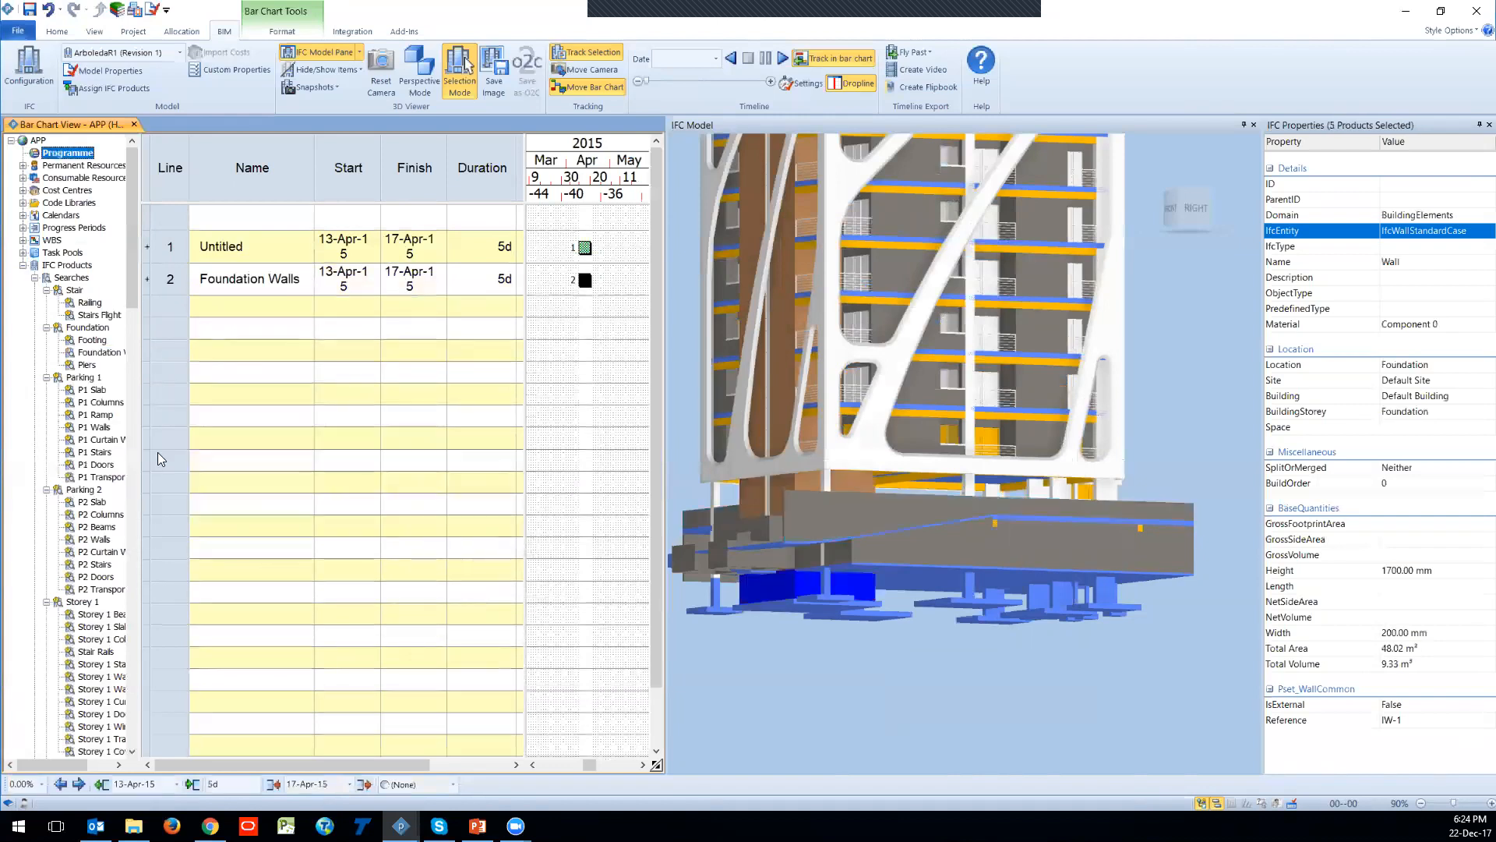
{"action": "key", "text": "ctrl"}
{"action": "left_click", "coordinate": [78, 390]}
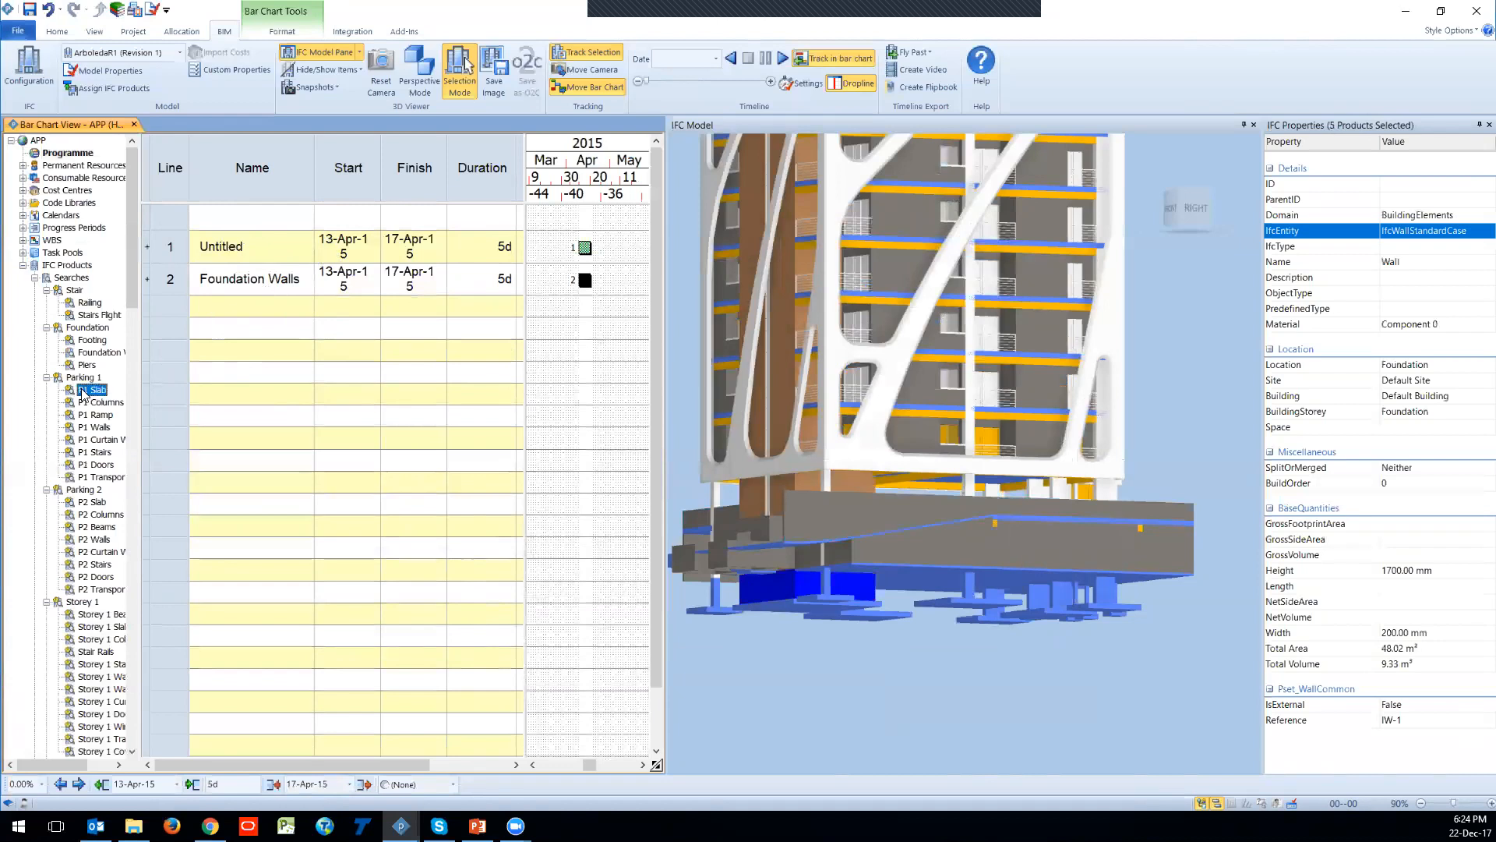
{"action": "right_click", "coordinate": [81, 389]}
{"action": "left_click", "coordinate": [68, 427]}
{"action": "left_click", "coordinate": [78, 390]}
{"action": "right_click", "coordinate": [81, 389]}
{"action": "left_click", "coordinate": [130, 493]}
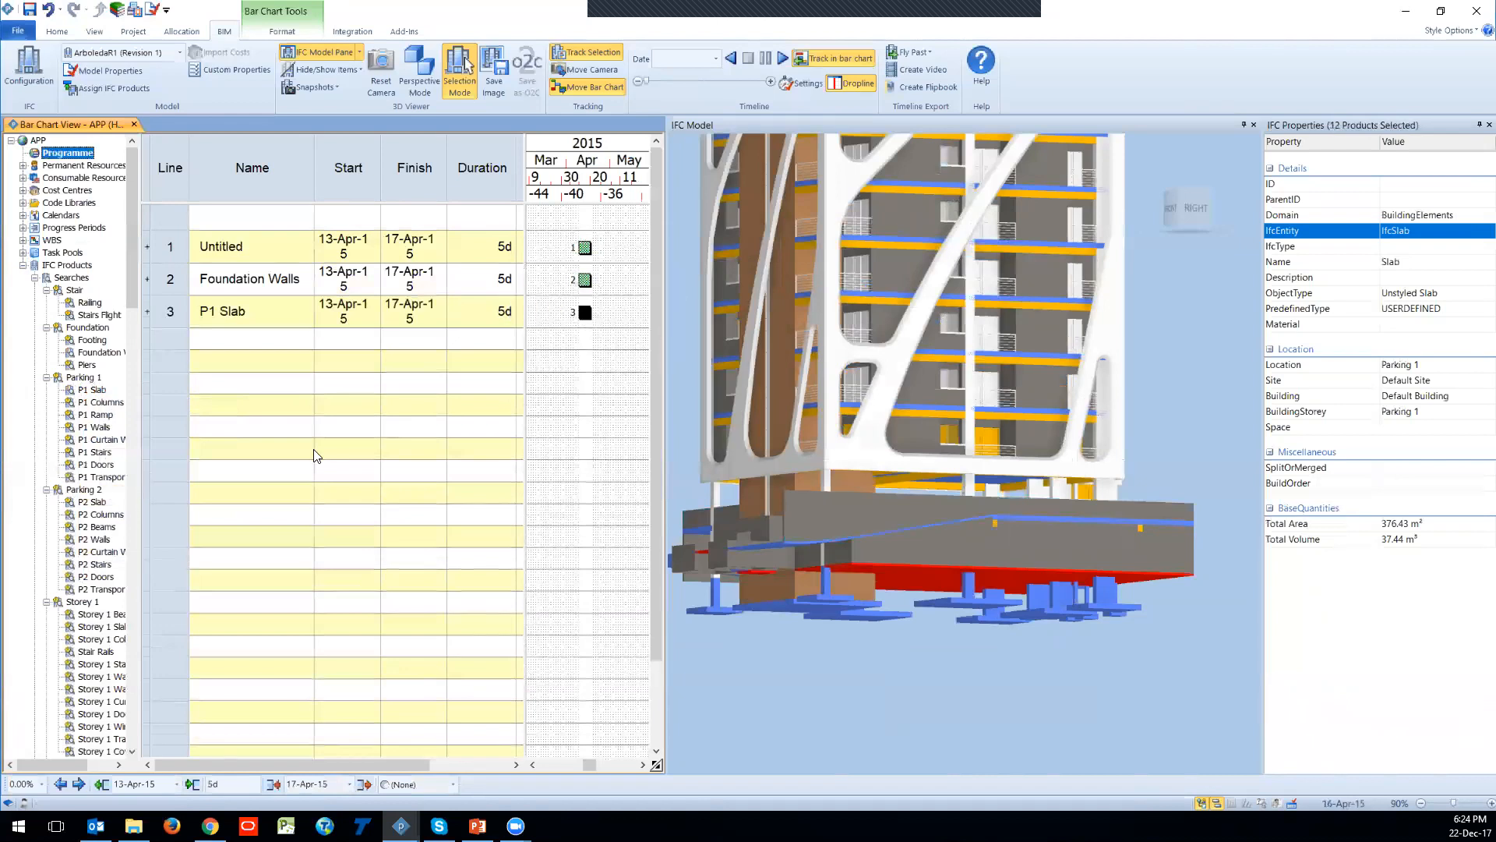
Step: Delete all three tasks from the bar chart
{"action": "key", "text": "ctrl+a"}
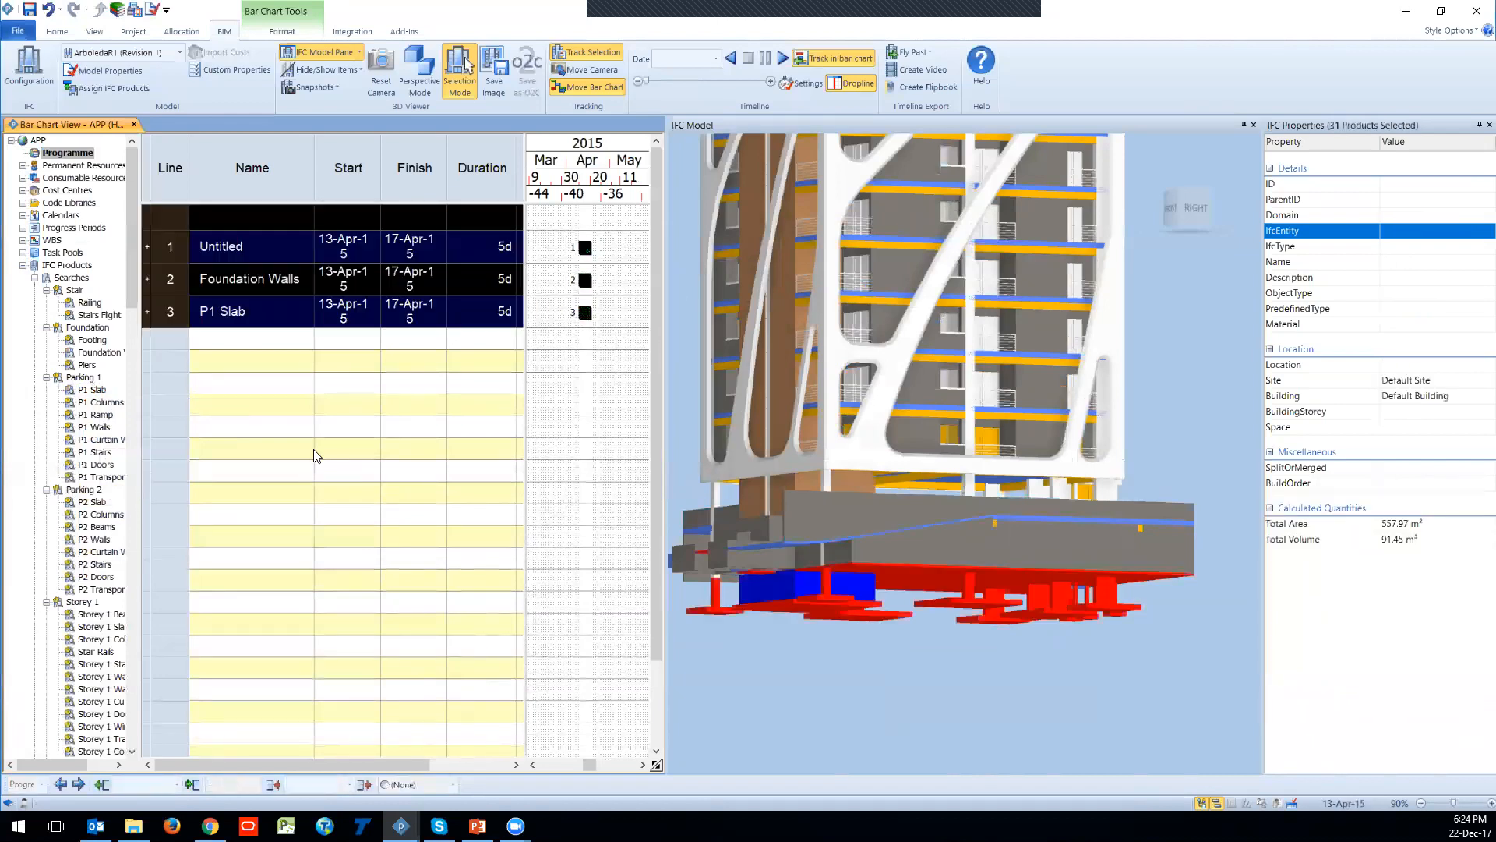
{"action": "key", "text": "Delete"}
Step: Create bar chart tasks at once from all saved searches from Foundation through Furnishing
{"action": "left_click", "coordinate": [82, 279]}
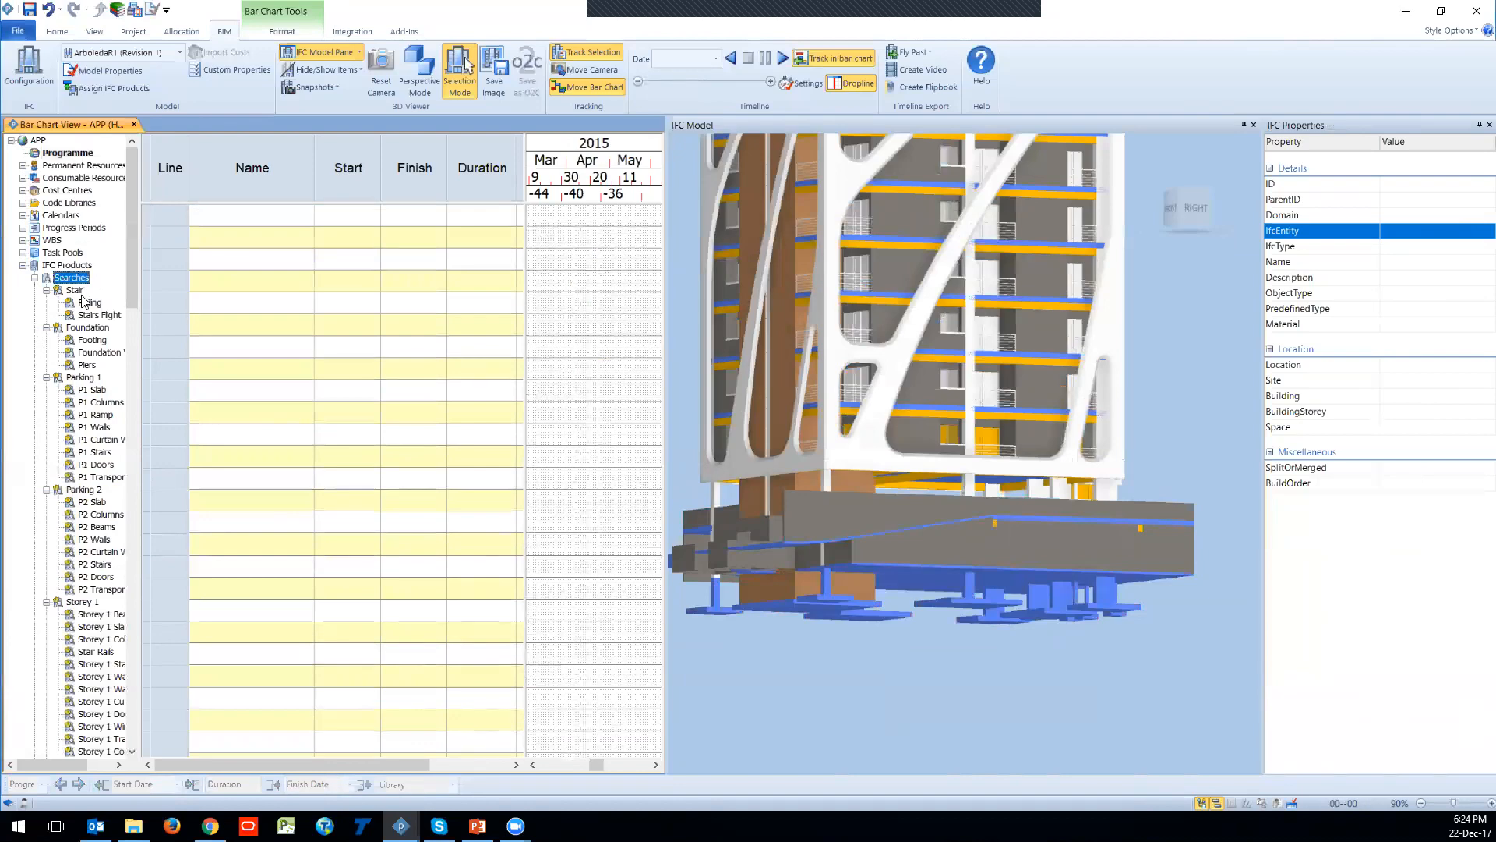
{"action": "left_click", "coordinate": [76, 294]}
{"action": "left_click", "coordinate": [80, 315]}
{"action": "left_click", "coordinate": [84, 326]}
{"action": "scroll", "coordinate": [88, 389], "scroll_direction": "down", "scroll_amount": 20}
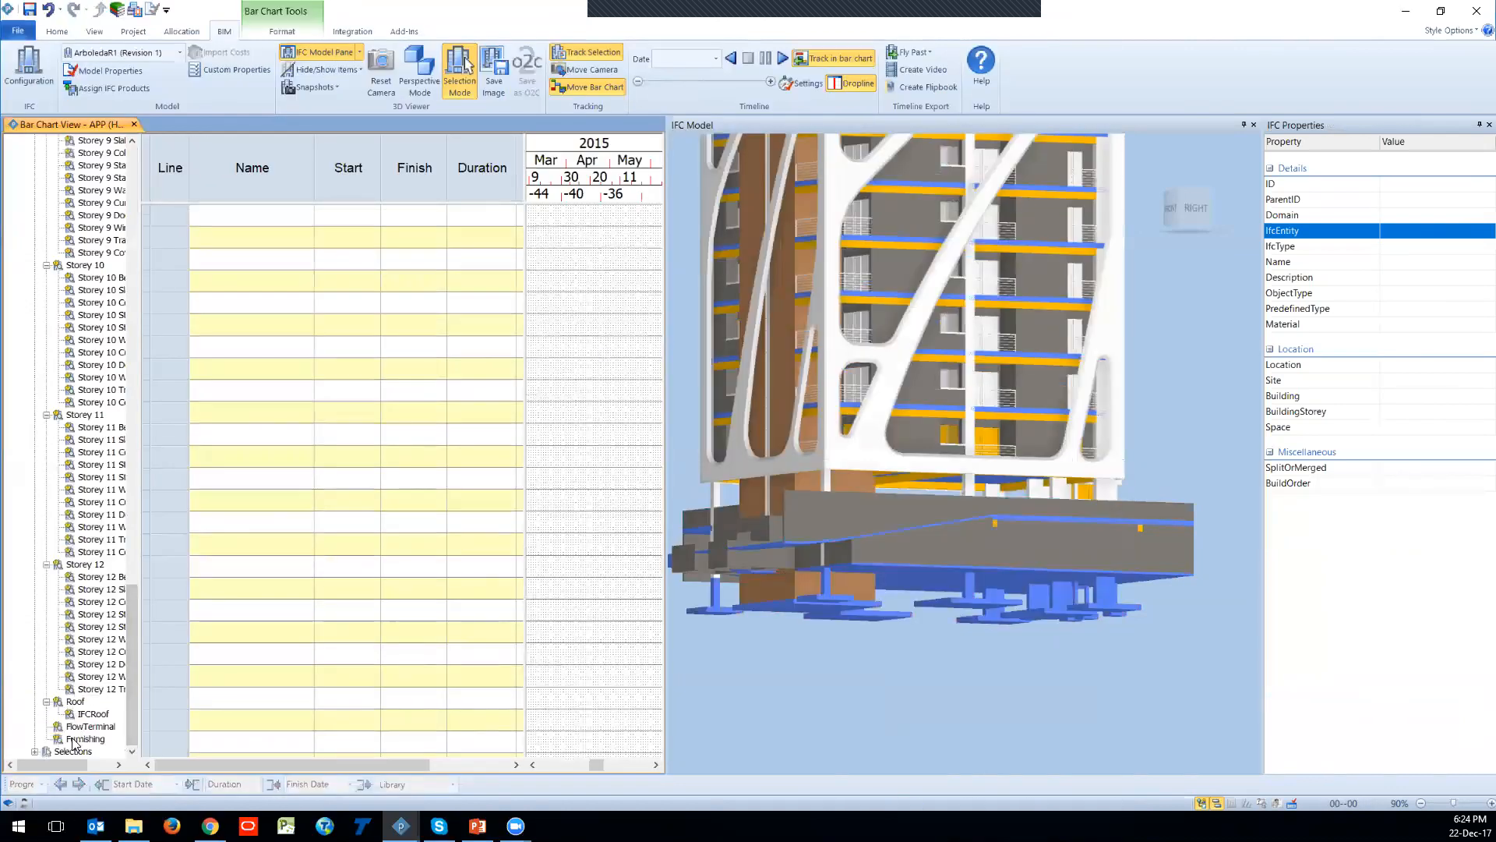
{"action": "left_click", "coordinate": [78, 739], "text": "shift"}
{"action": "right_click", "coordinate": [92, 639]}
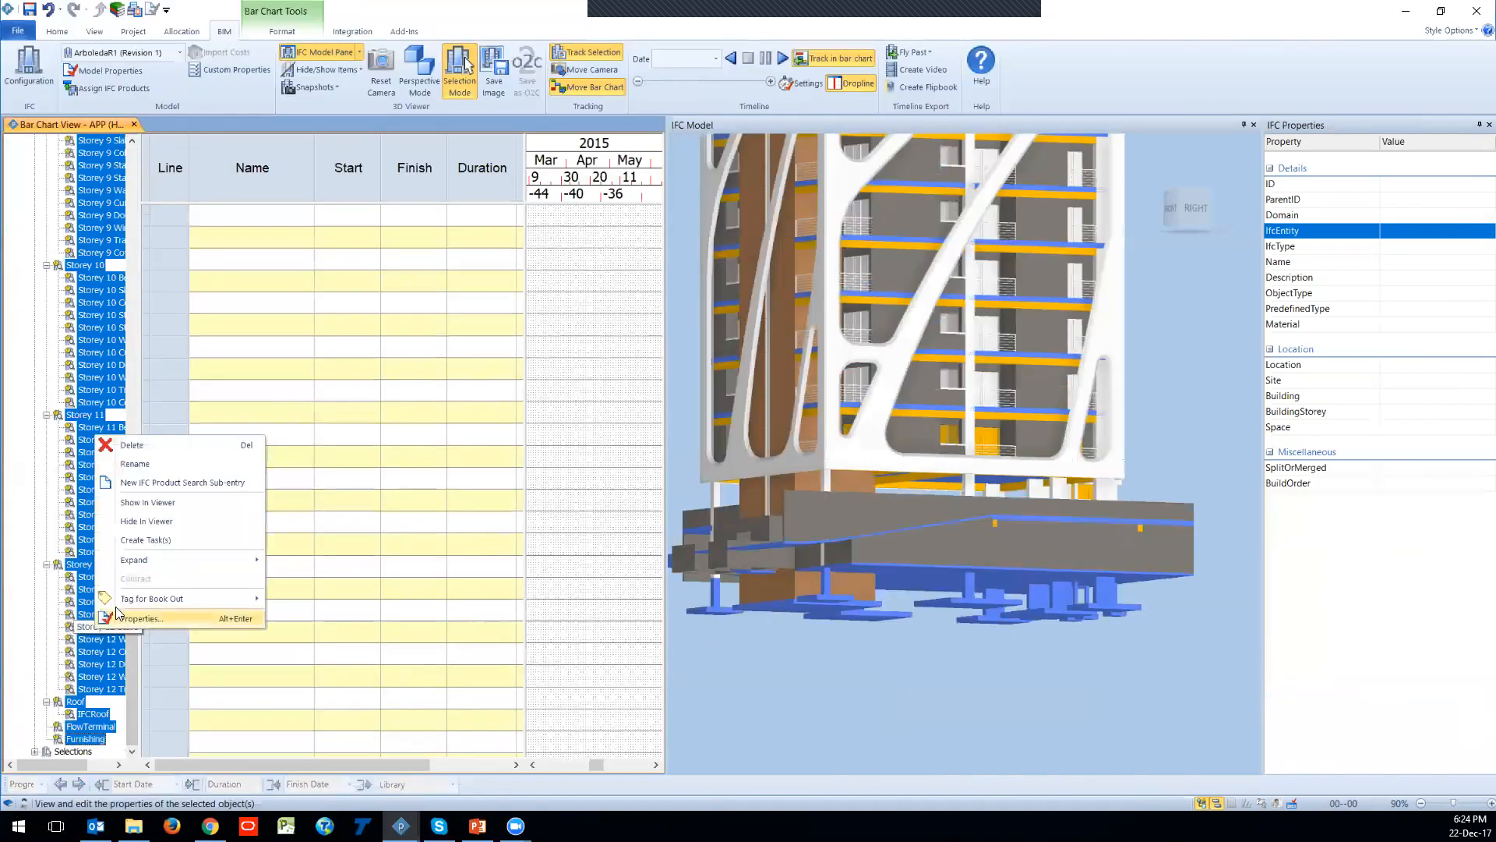
{"action": "left_click", "coordinate": [149, 539]}
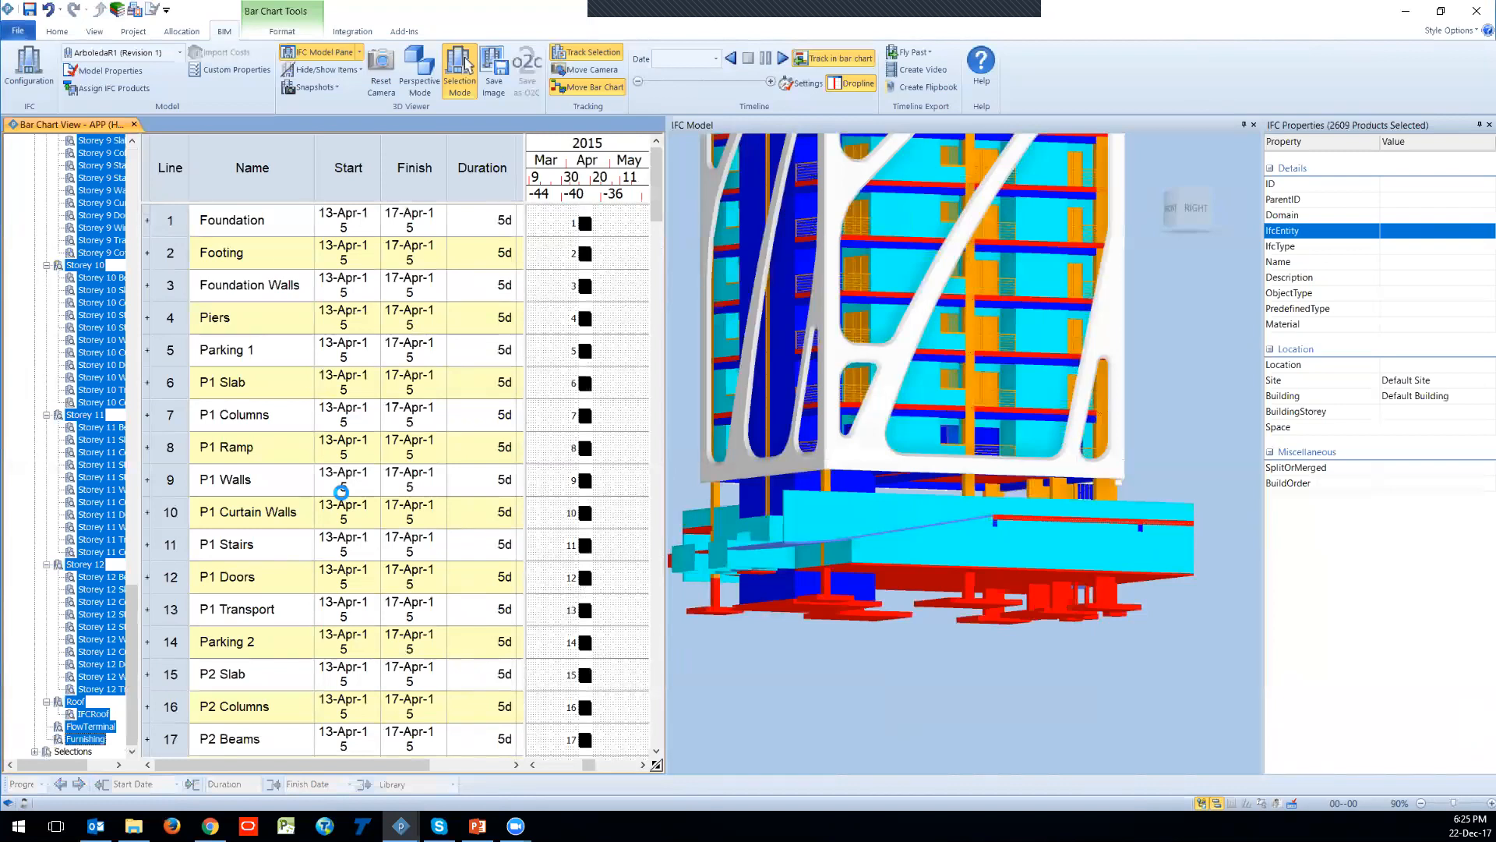
Step: Close the IFC properties pane and widen the bar chart table to show full start and finish dates and the IFC product column
{"action": "left_click", "coordinate": [1489, 125]}
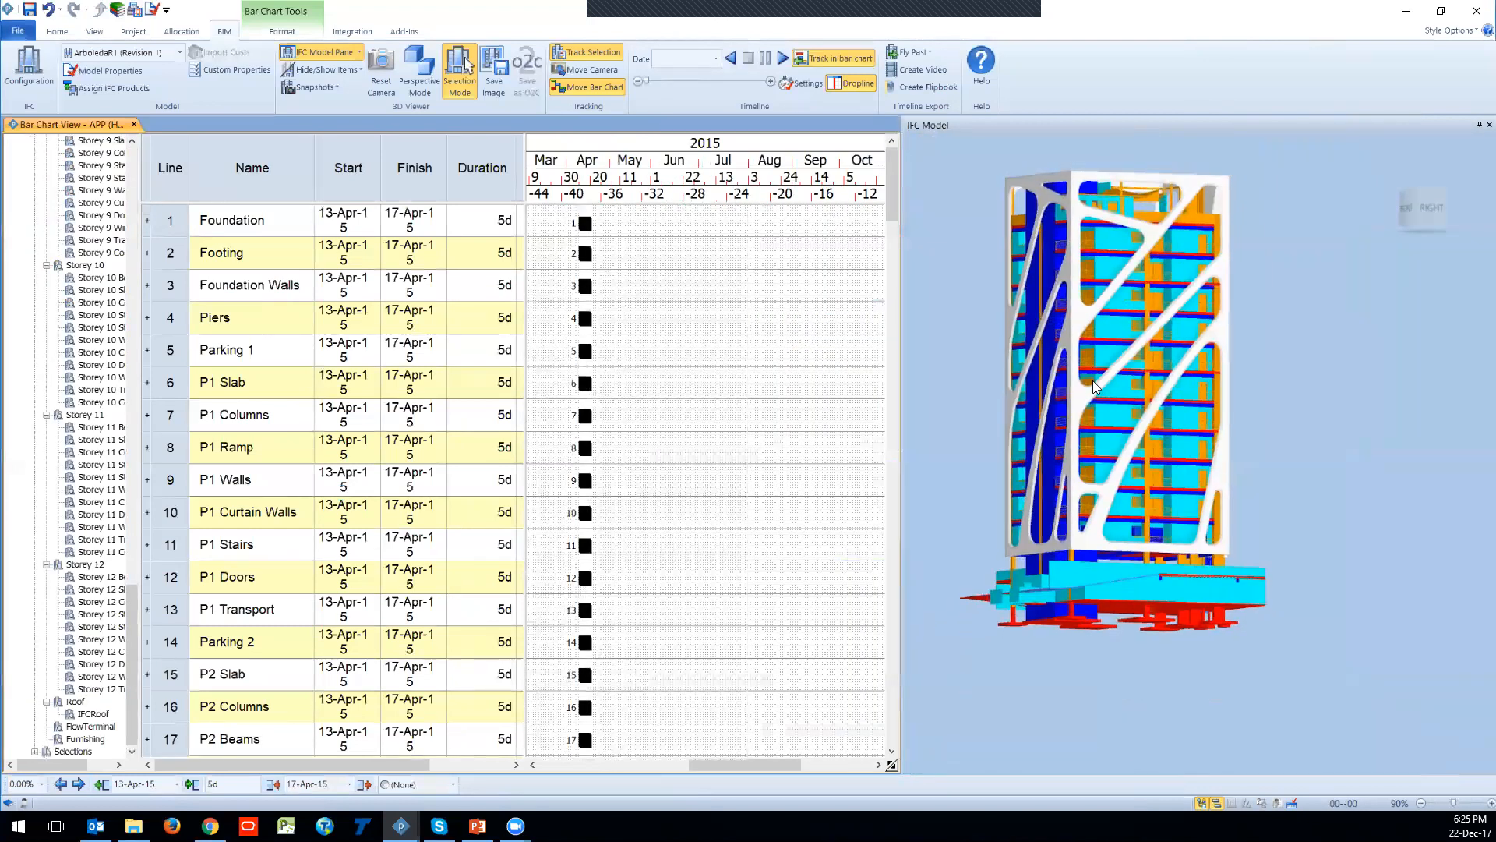
{"action": "left_click_drag", "start_coordinate": [1093, 382], "coordinate": [1090, 467]}
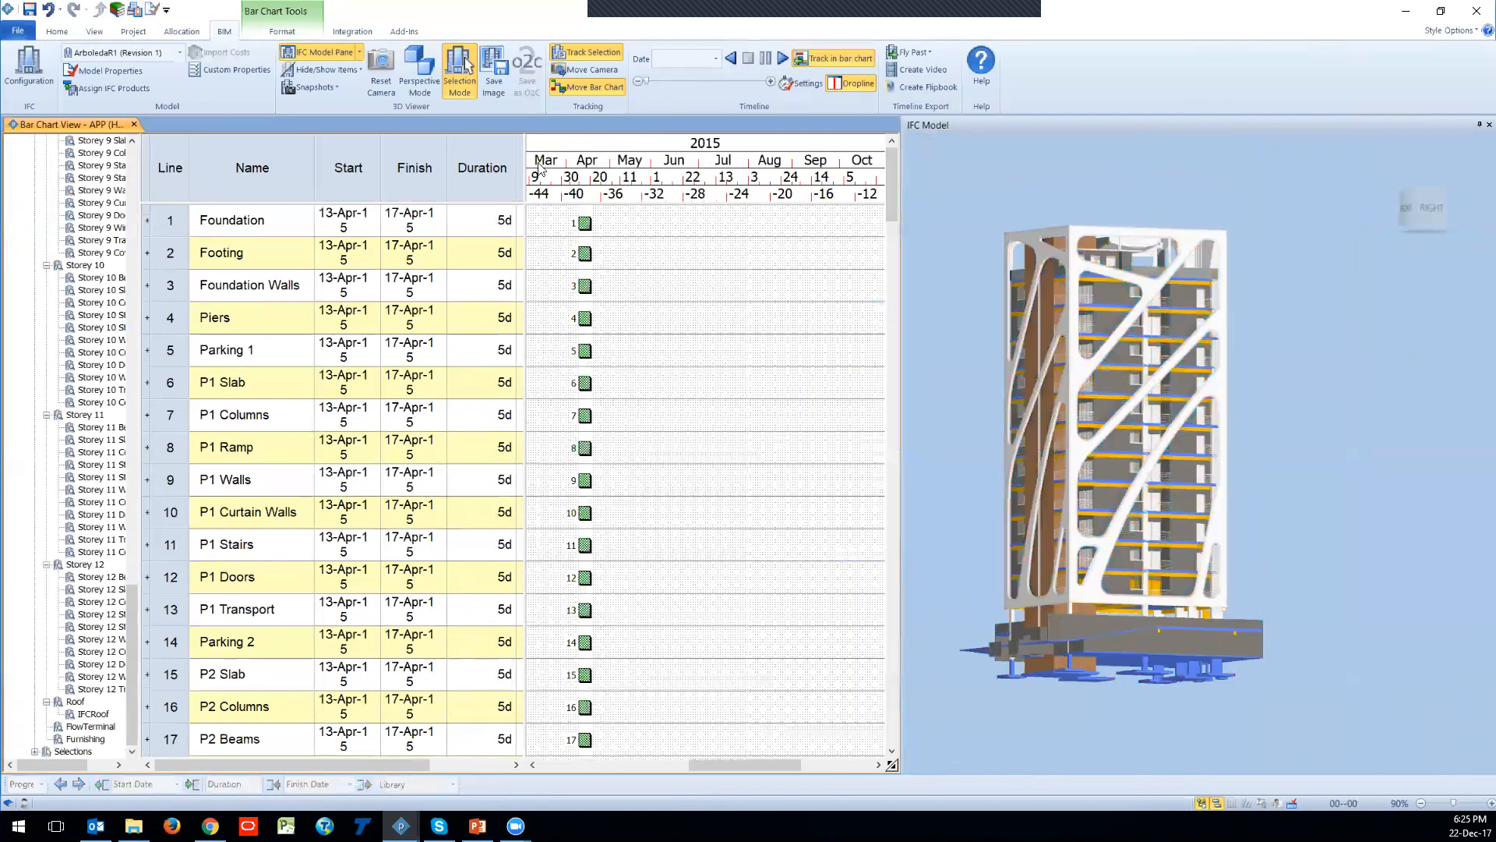
{"action": "left_click_drag", "start_coordinate": [527, 187], "coordinate": [636, 188]}
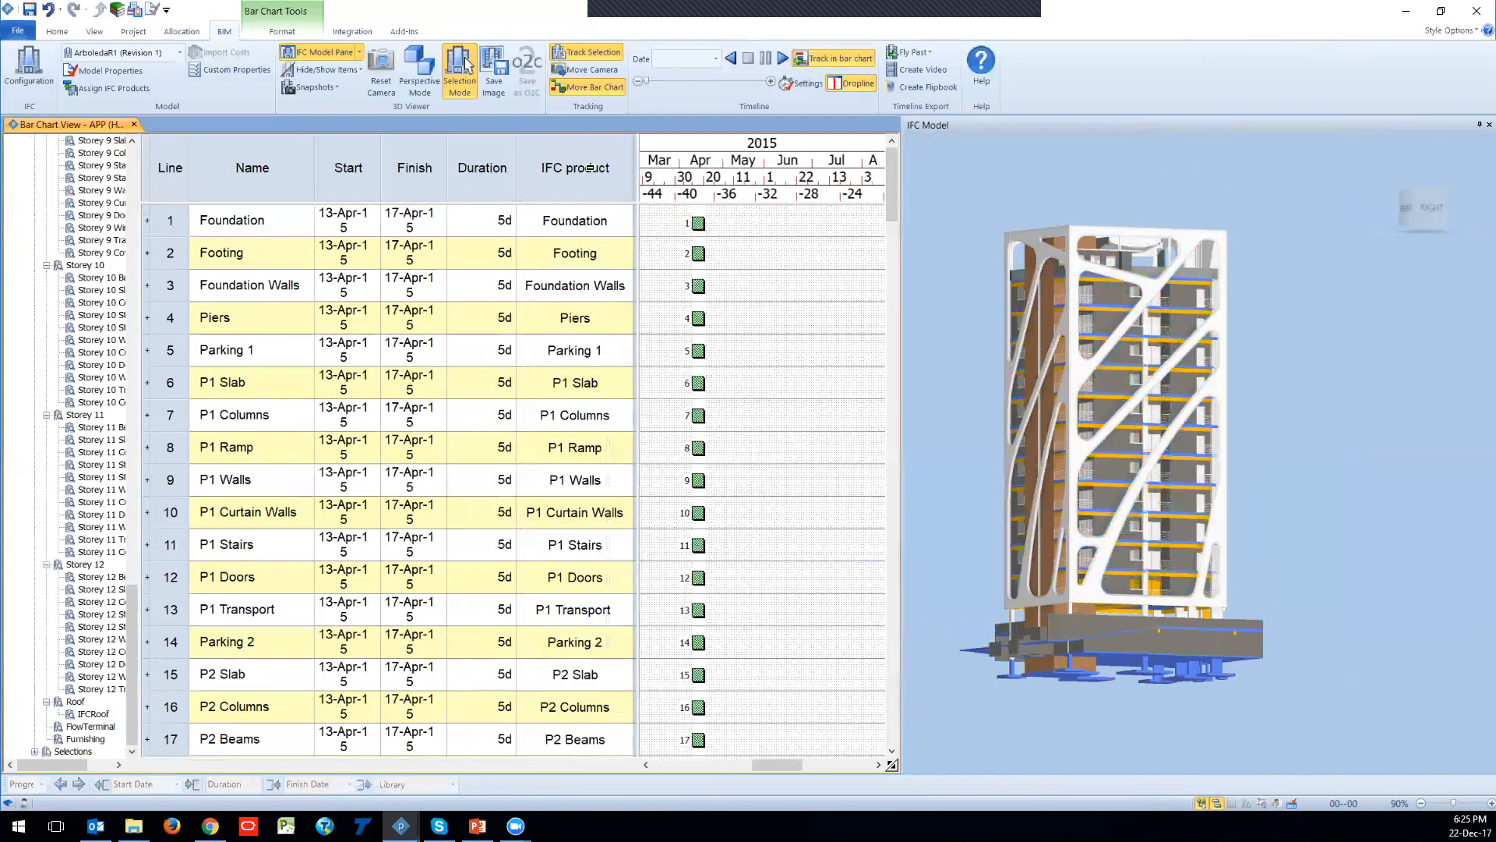
{"action": "left_click_drag", "start_coordinate": [370, 172], "coordinate": [407, 170]}
{"action": "double_click", "coordinate": [381, 169]}
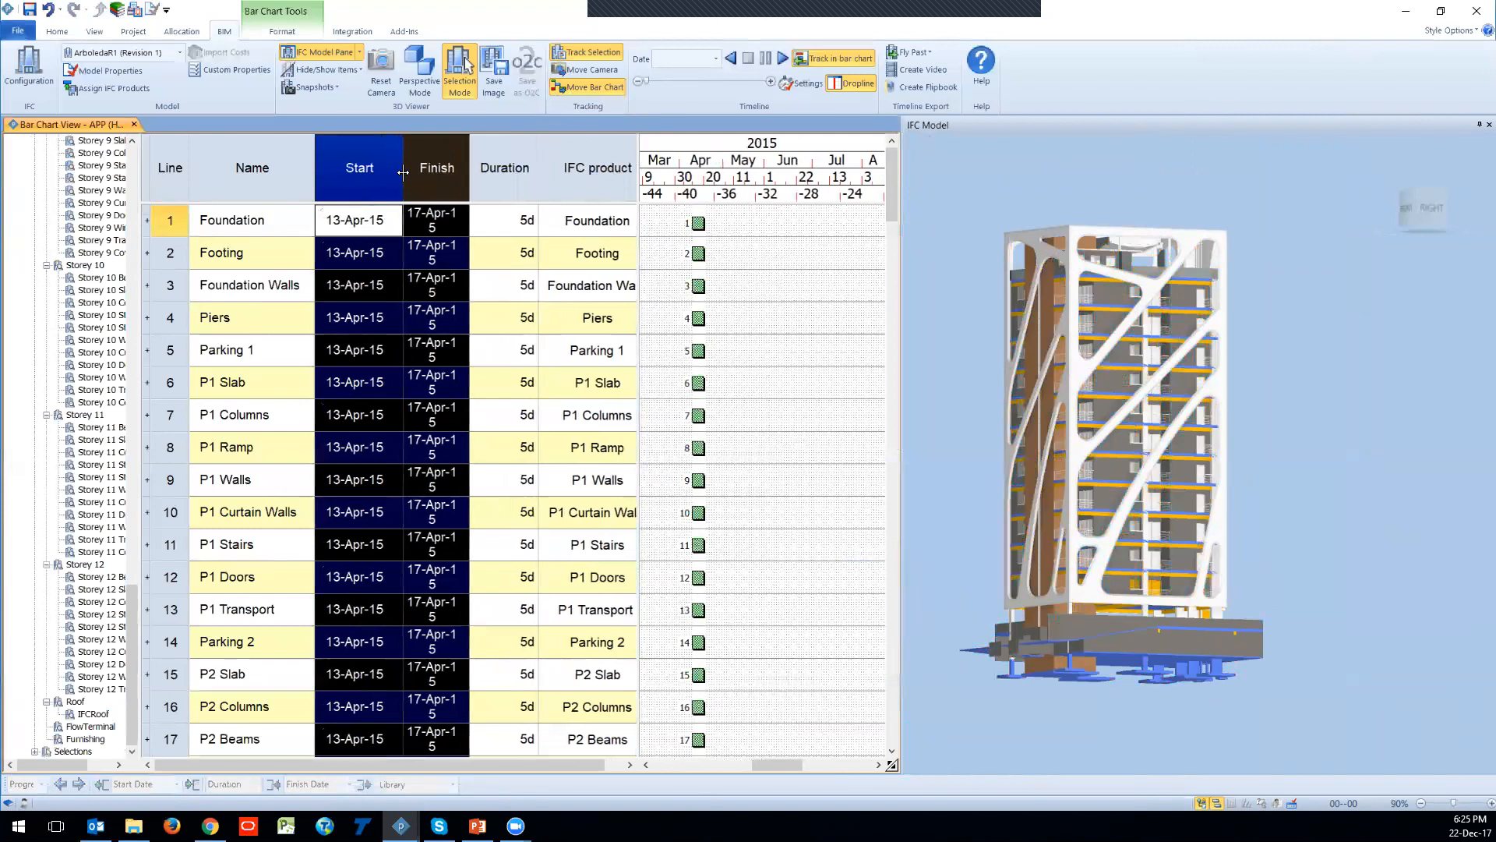
{"action": "left_click", "coordinate": [621, 187]}
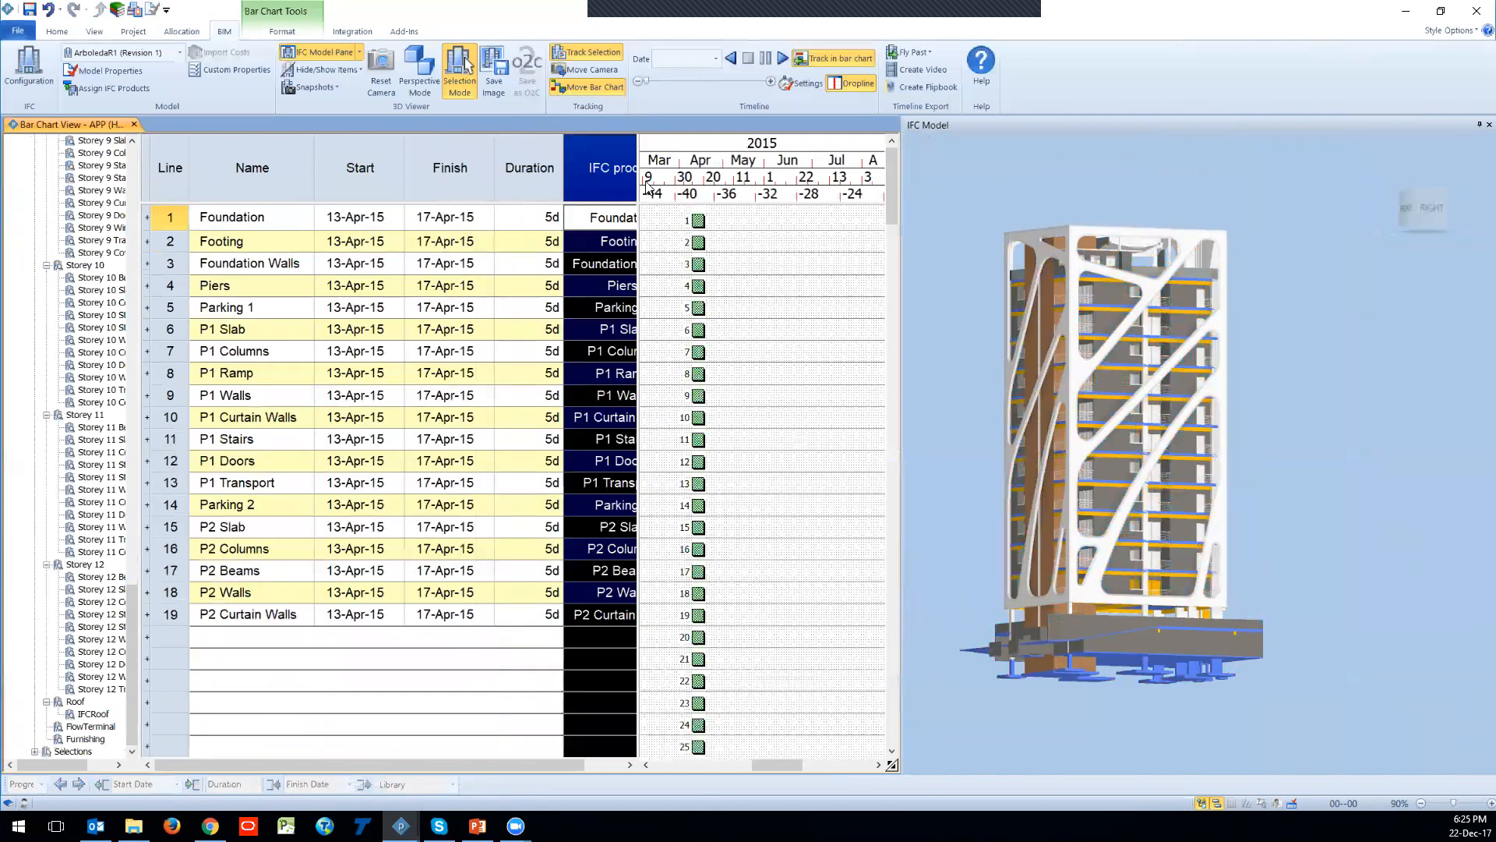
{"action": "left_click_drag", "start_coordinate": [640, 184], "coordinate": [641, 183]}
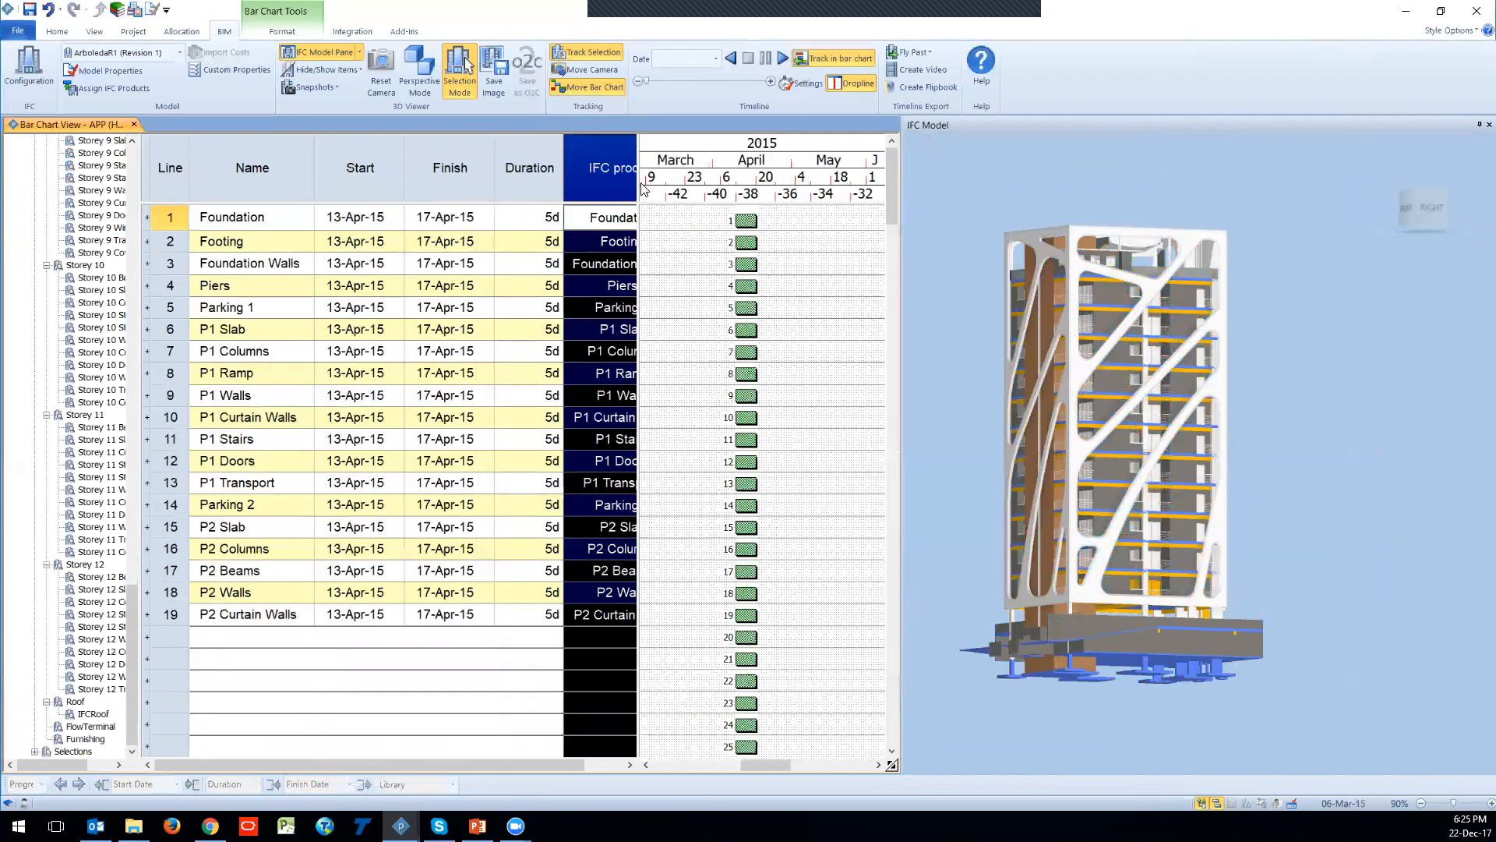
{"action": "double_click", "coordinate": [638, 178]}
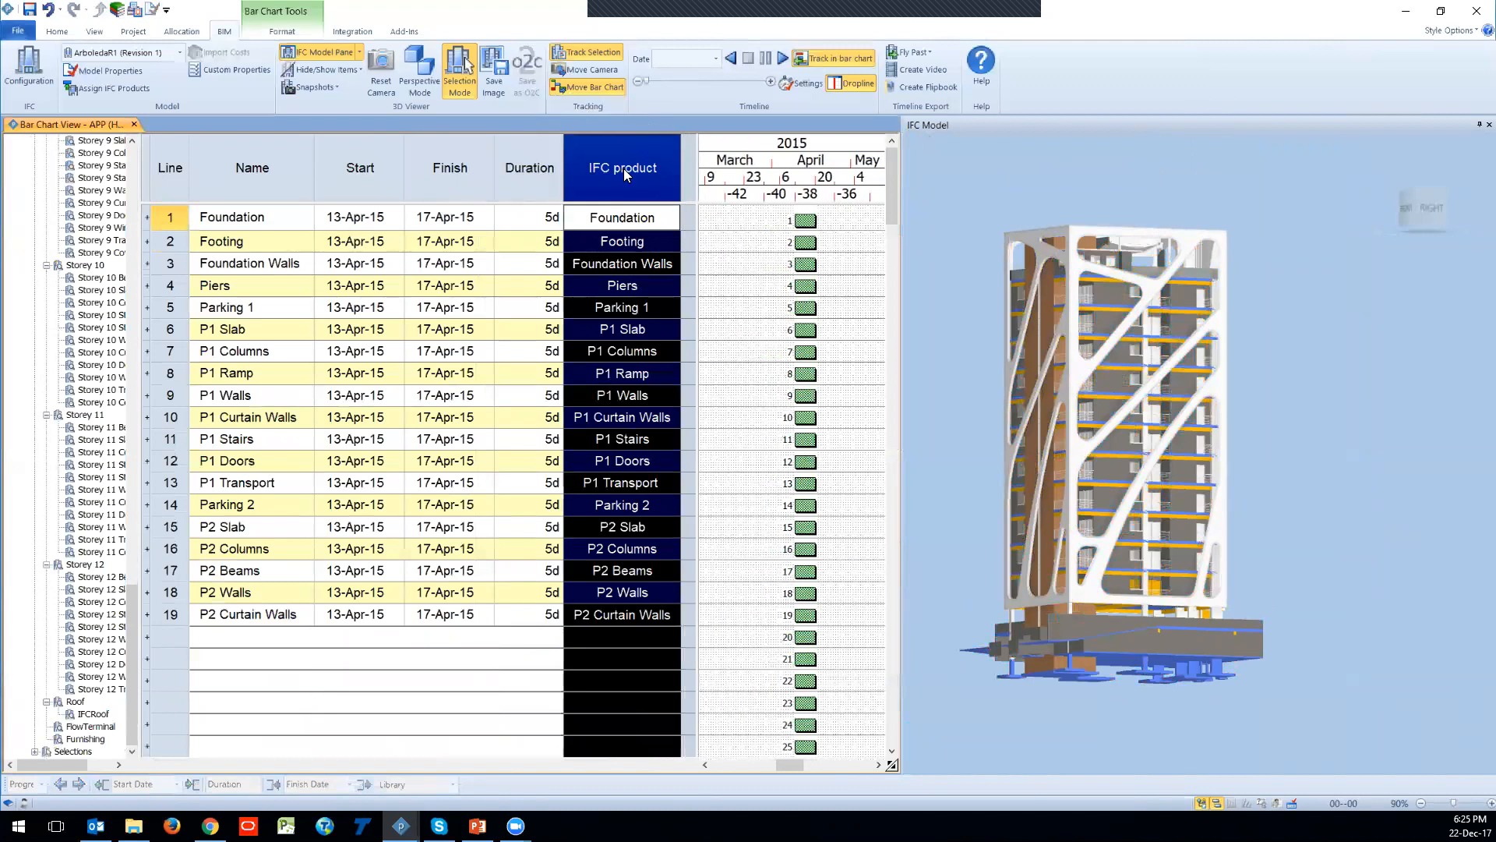
Step: Link all tasks in the bar chart to one another in sequence
{"action": "left_click", "coordinate": [1077, 321]}
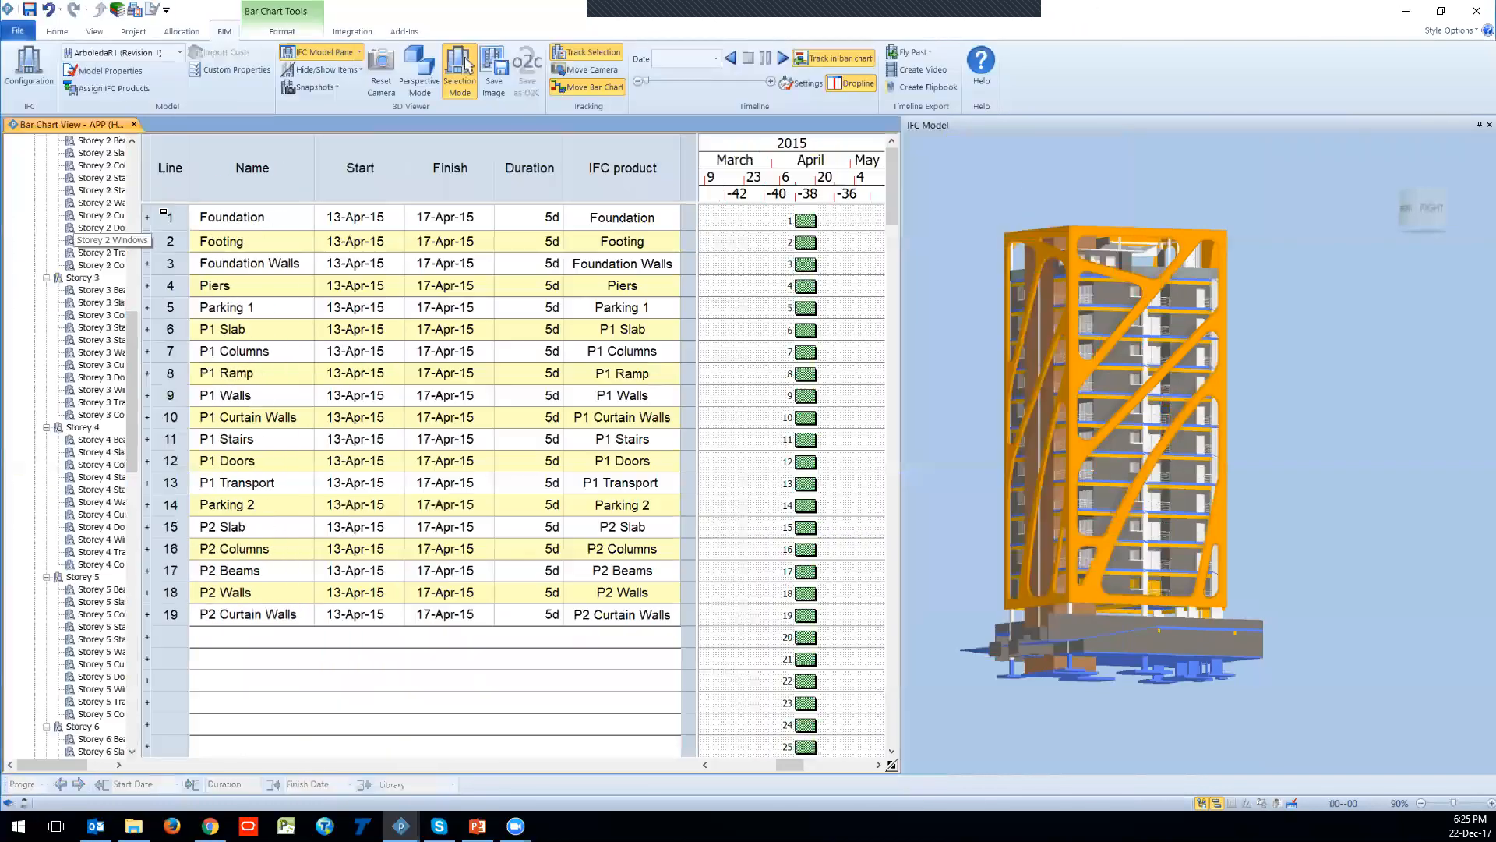
{"action": "left_click", "coordinate": [207, 217]}
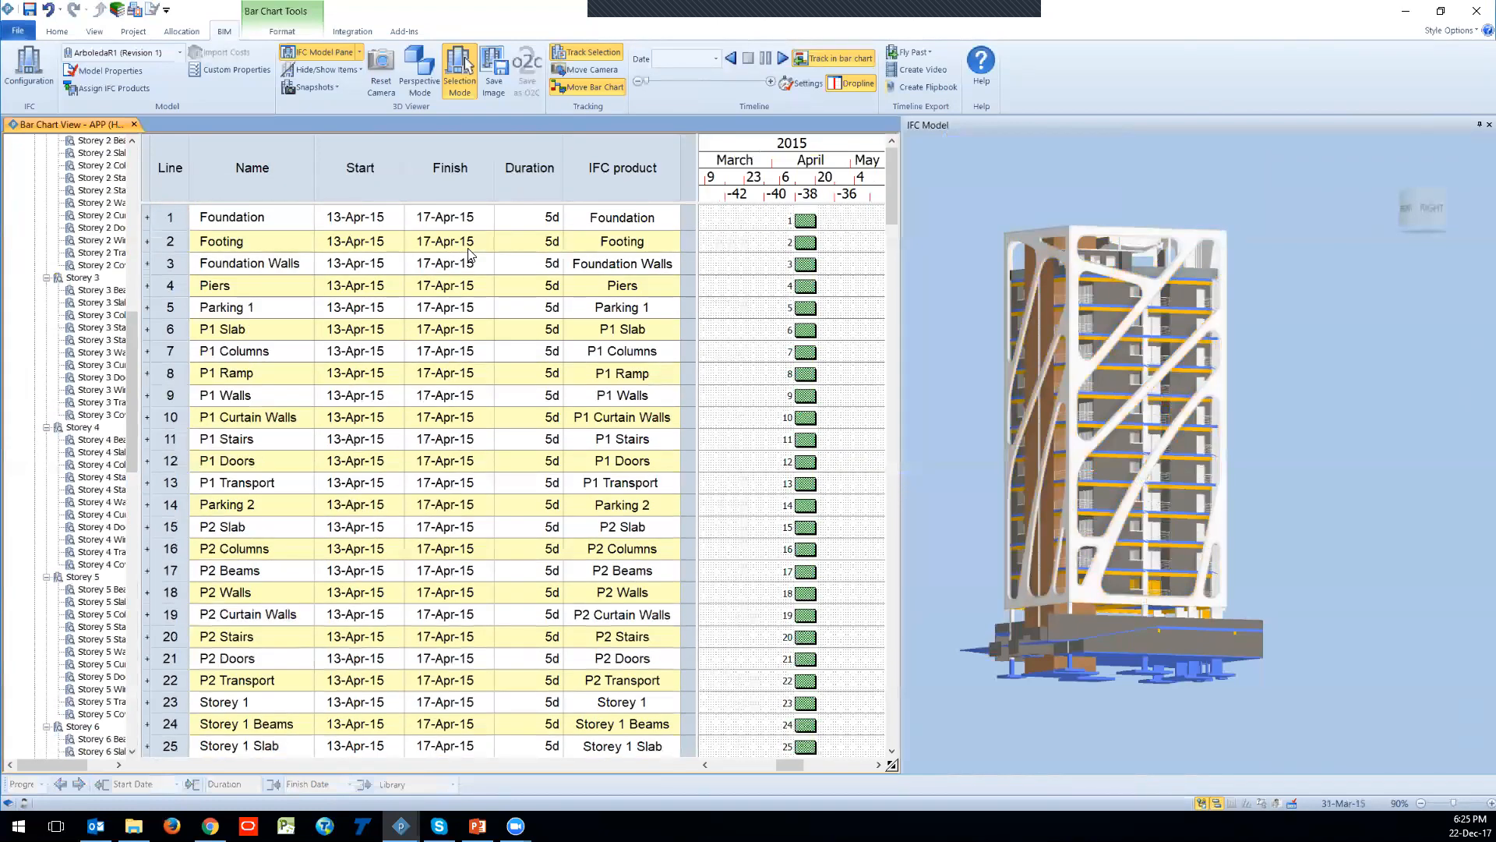
{"action": "key", "text": "ctrl+a"}
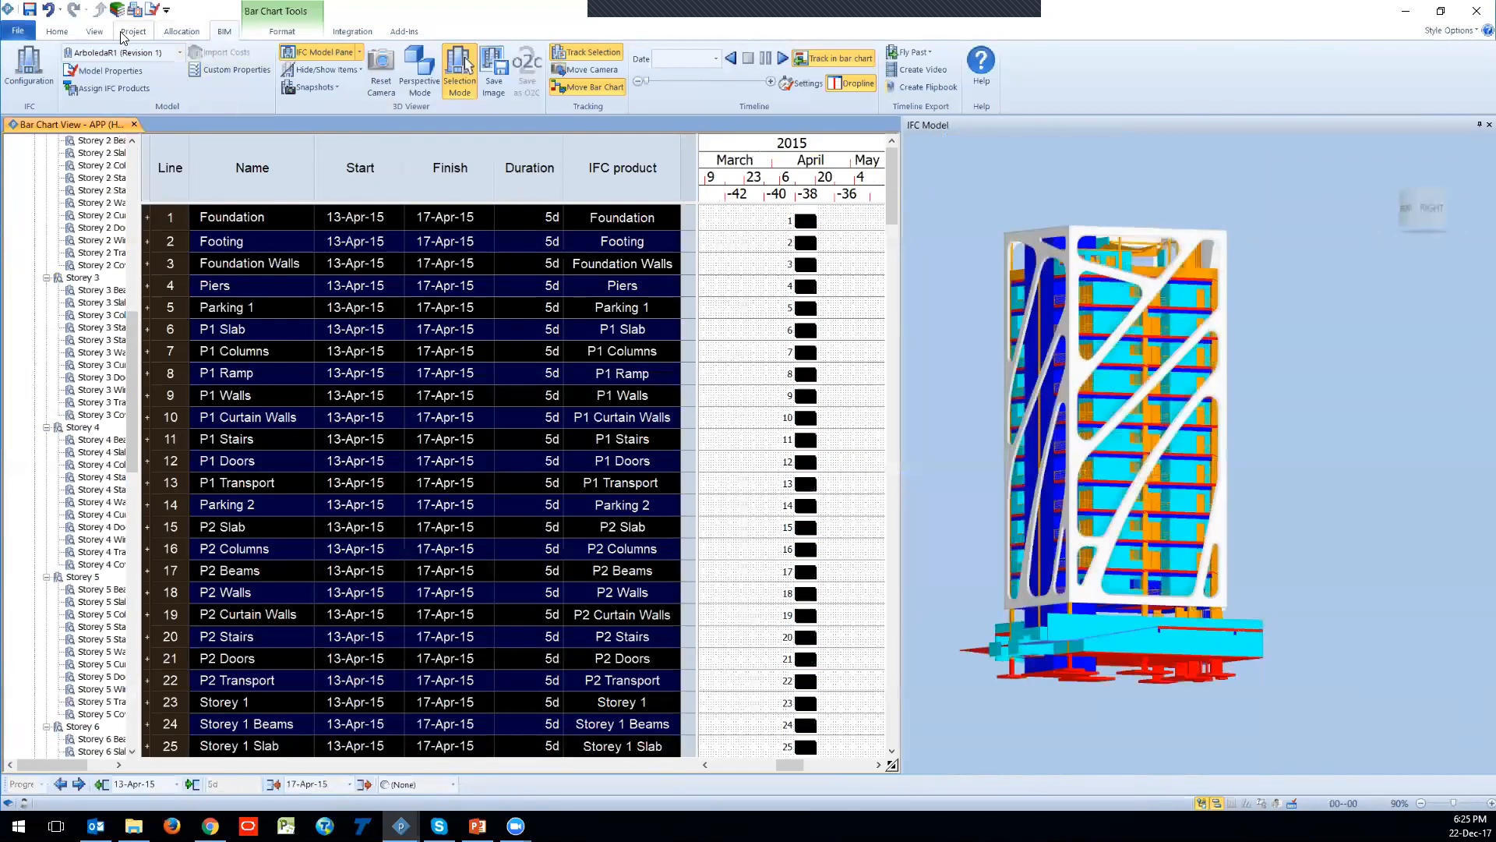
{"action": "left_click", "coordinate": [61, 32]}
{"action": "left_click", "coordinate": [333, 87]}
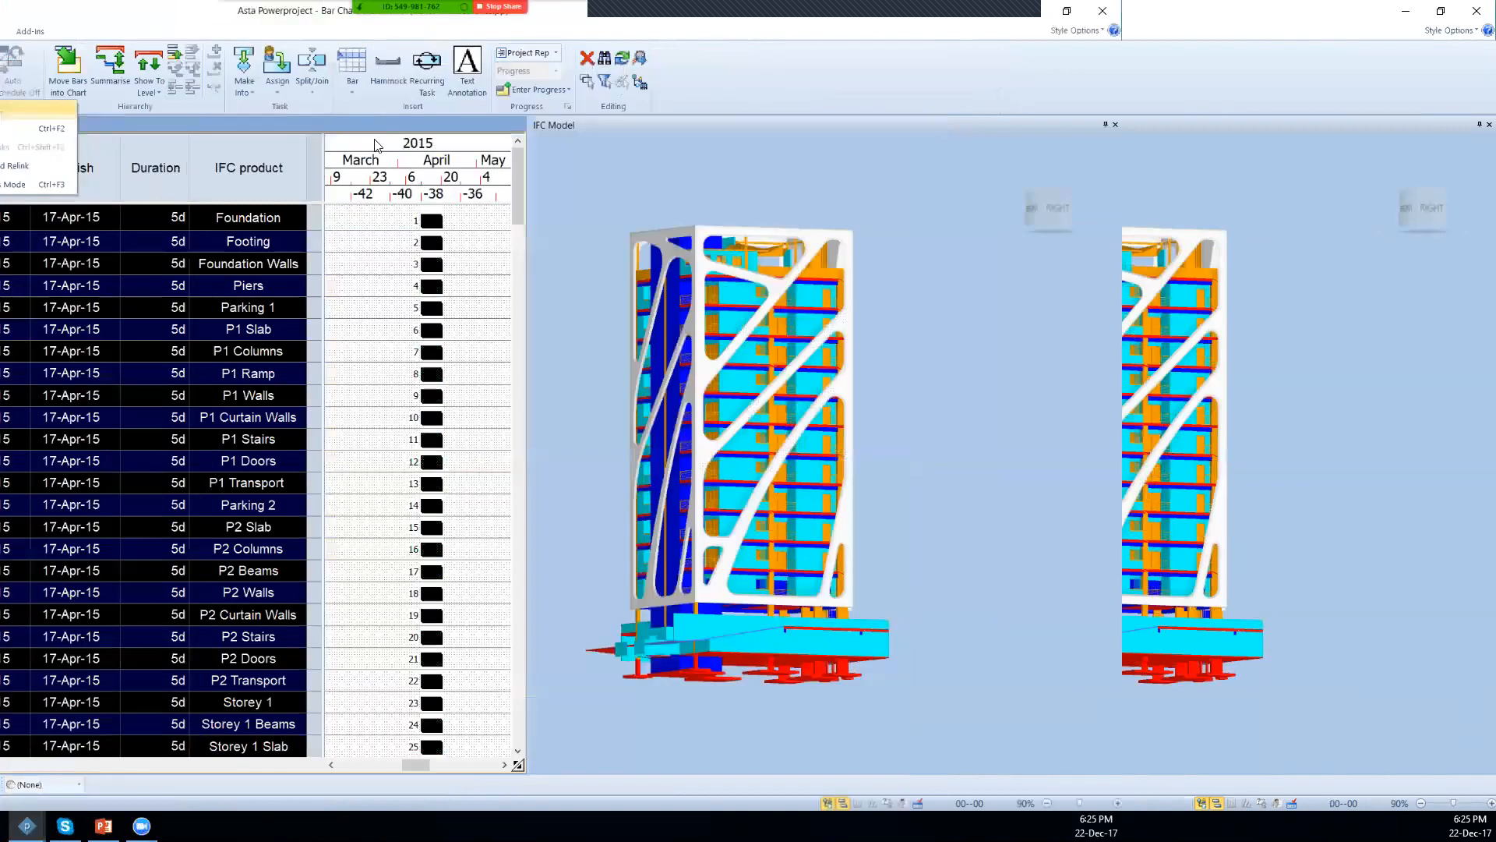
{"action": "left_click", "coordinate": [374, 128]}
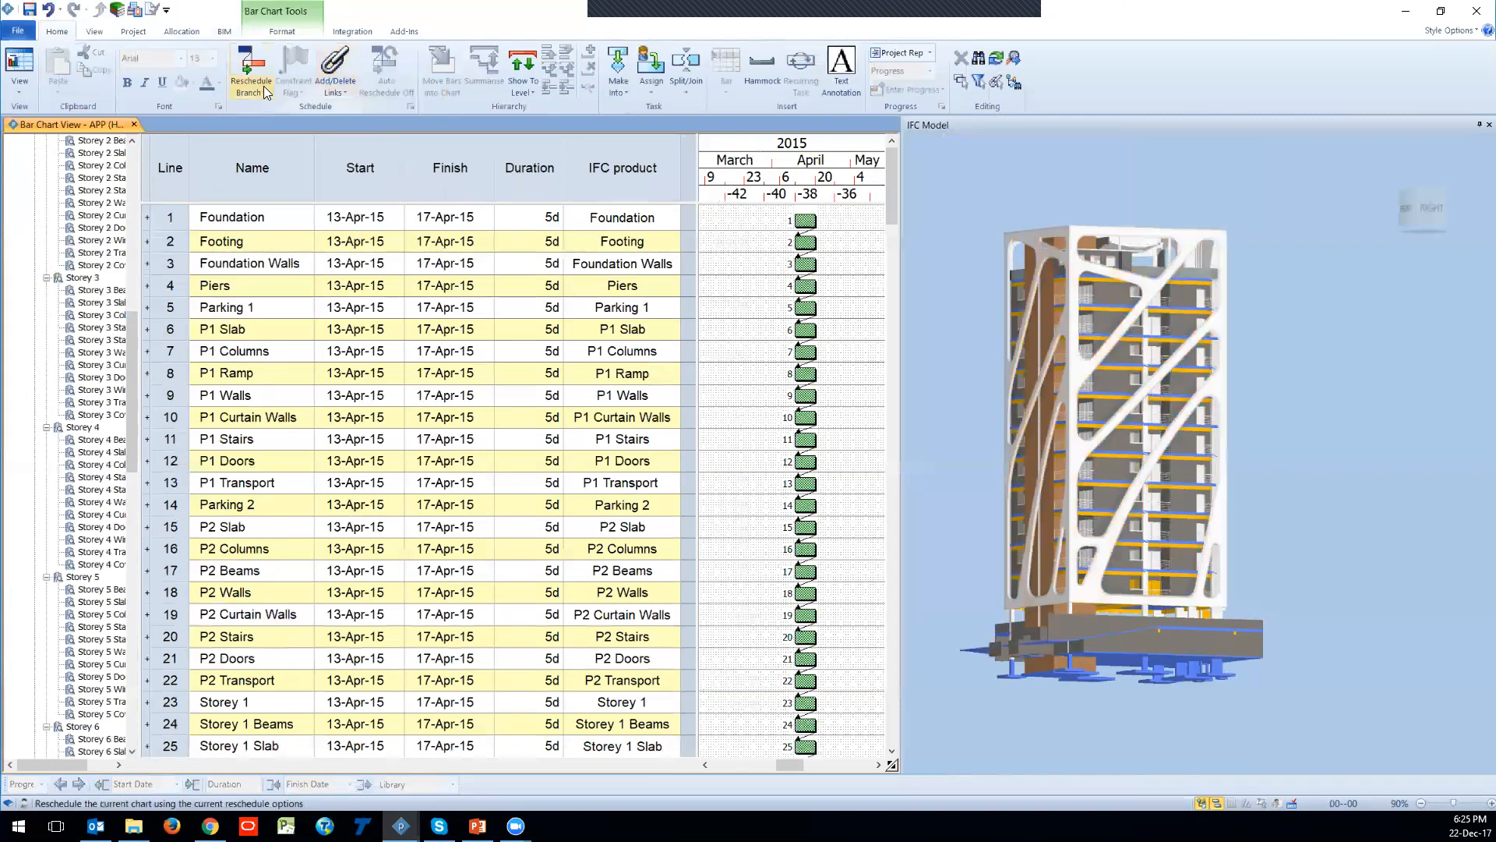
Step: Reschedule the branch, accepting the progress period settings with no period to straighten to
{"action": "left_click", "coordinate": [263, 87]}
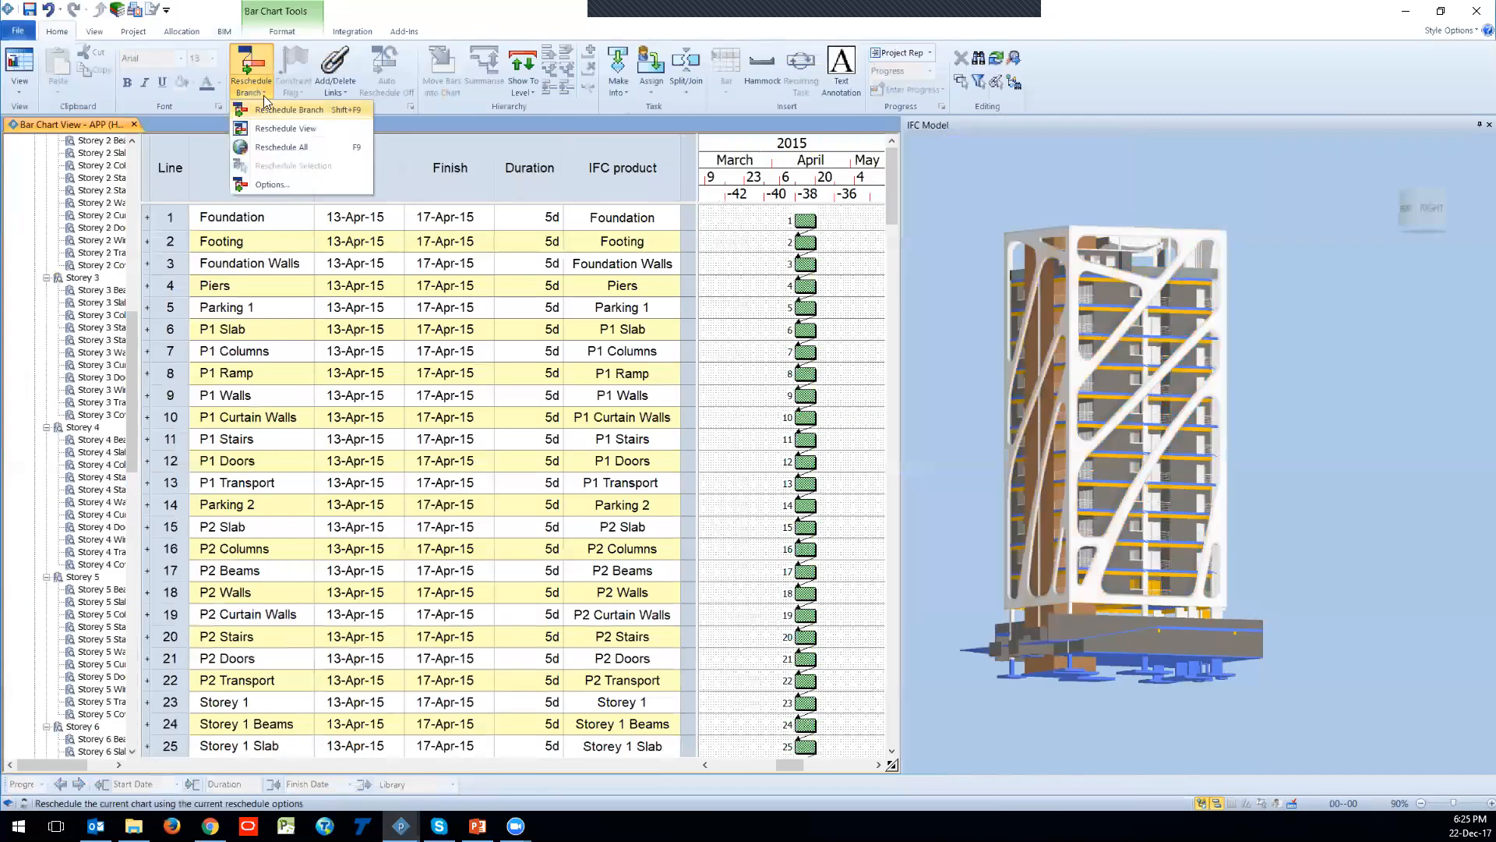
{"action": "left_click", "coordinate": [265, 70]}
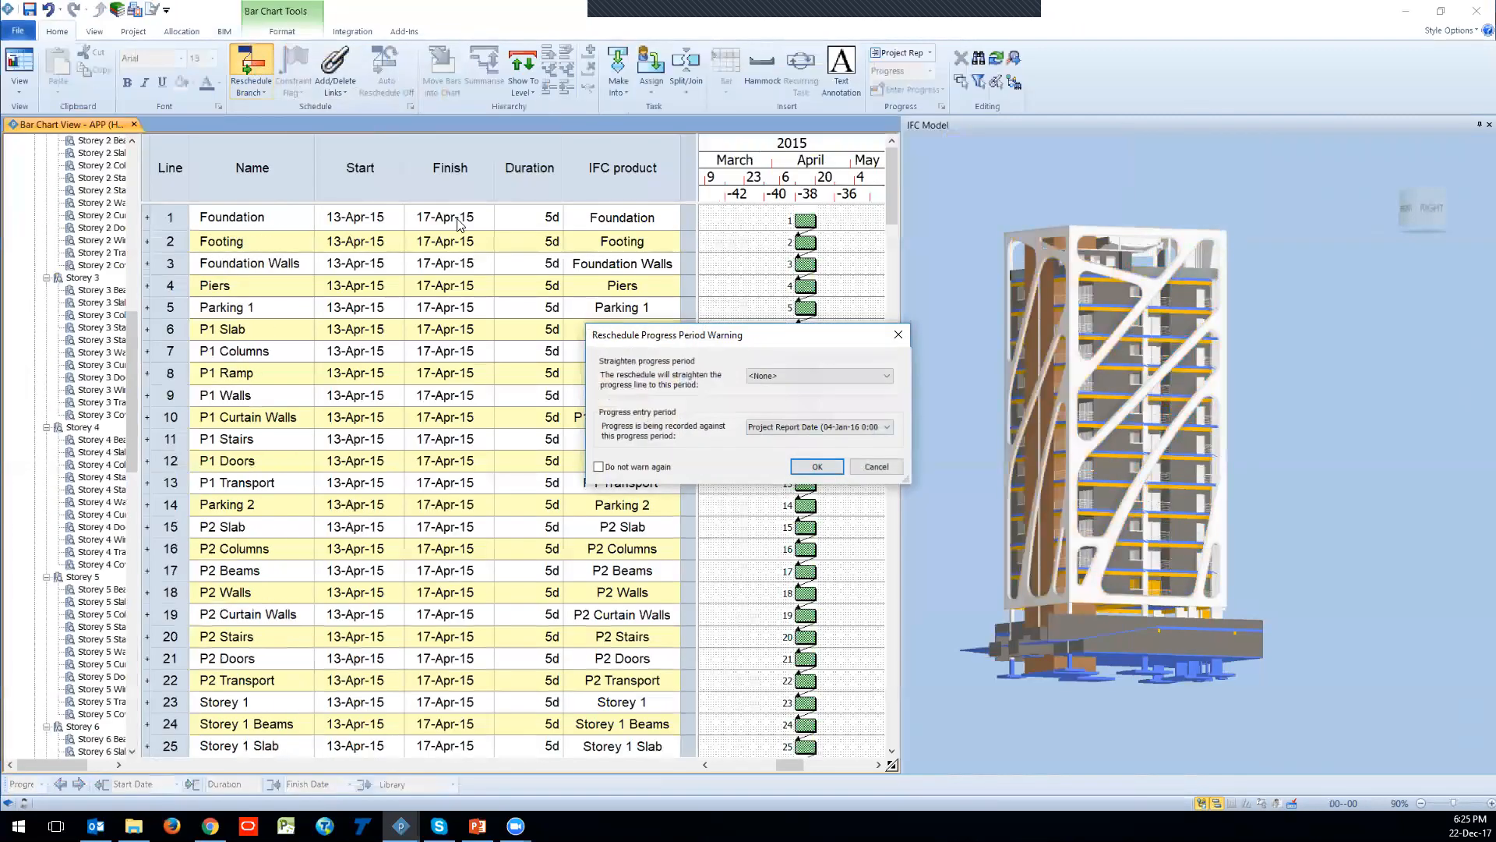
{"action": "key", "text": "Return"}
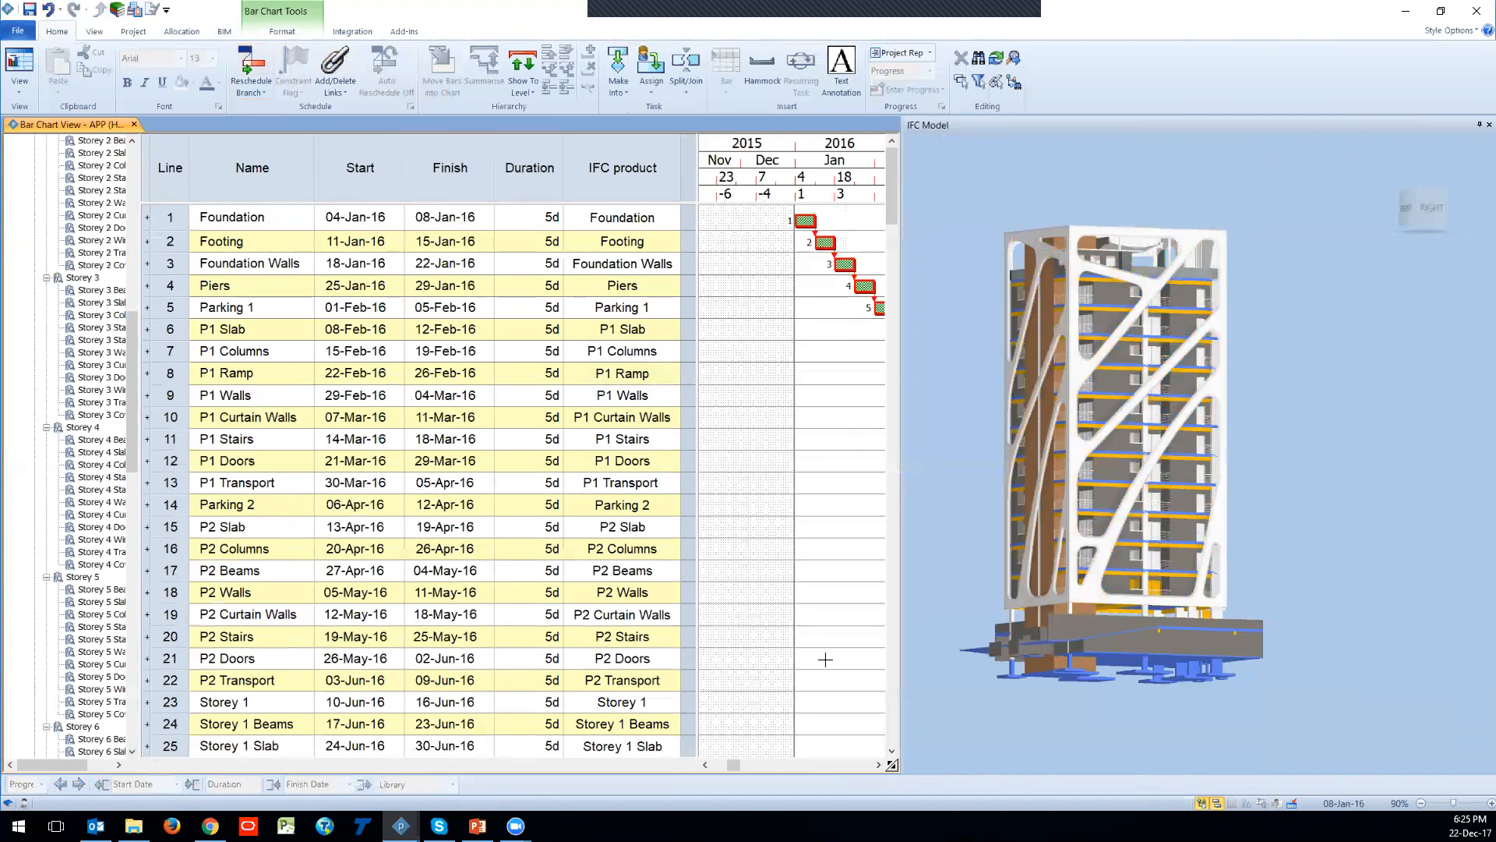
Step: Extend the Foundation task's bar to a duration of 10 days and reschedule the branch again
{"action": "left_click_drag", "start_coordinate": [733, 767], "coordinate": [733, 767]}
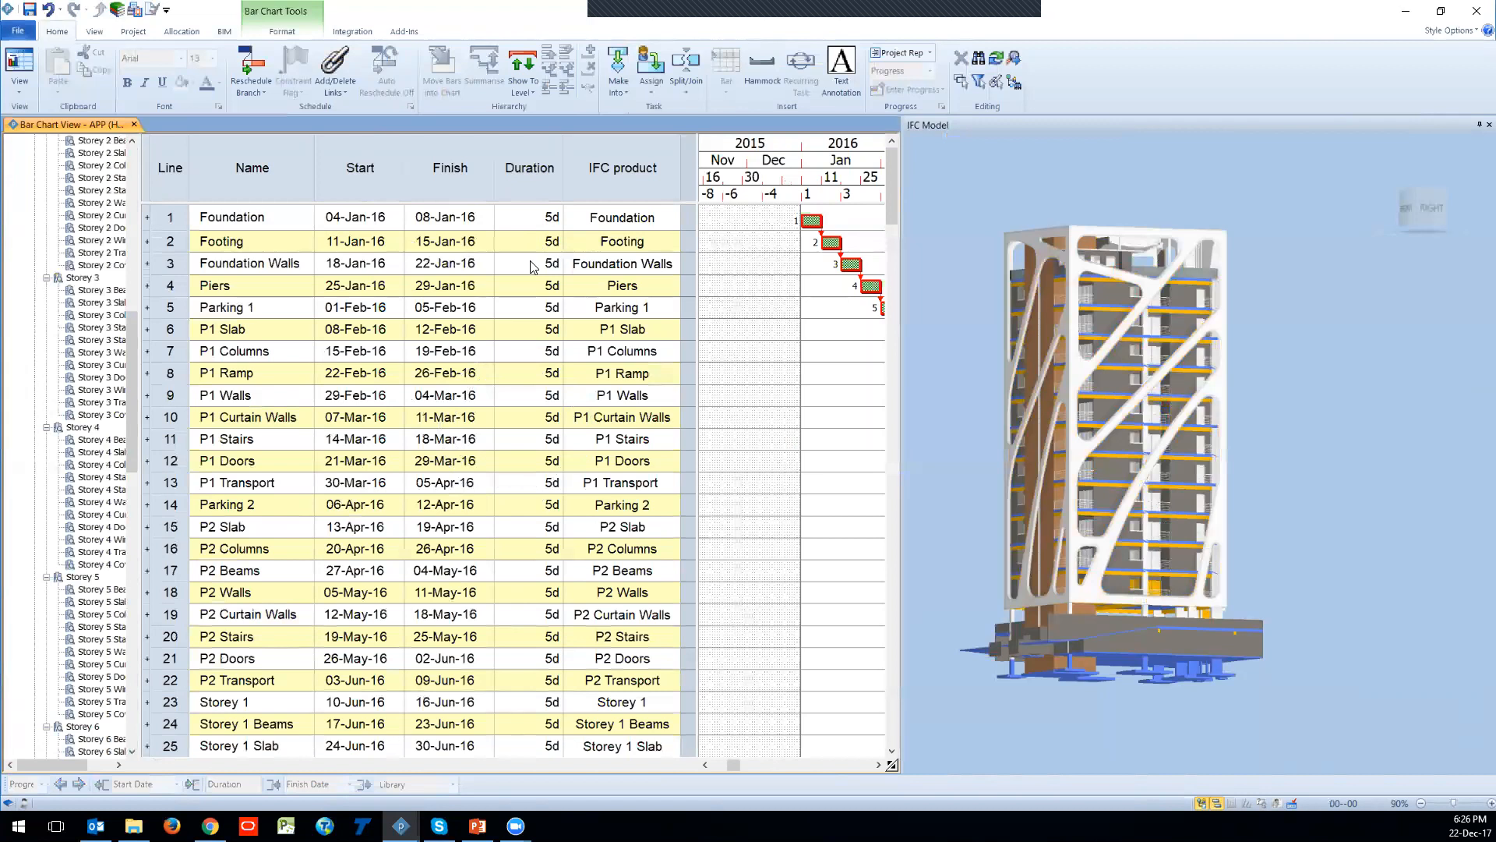
{"action": "left_click_drag", "start_coordinate": [821, 222], "coordinate": [842, 221]}
{"action": "left_click_drag", "start_coordinate": [733, 765], "coordinate": [736, 764]}
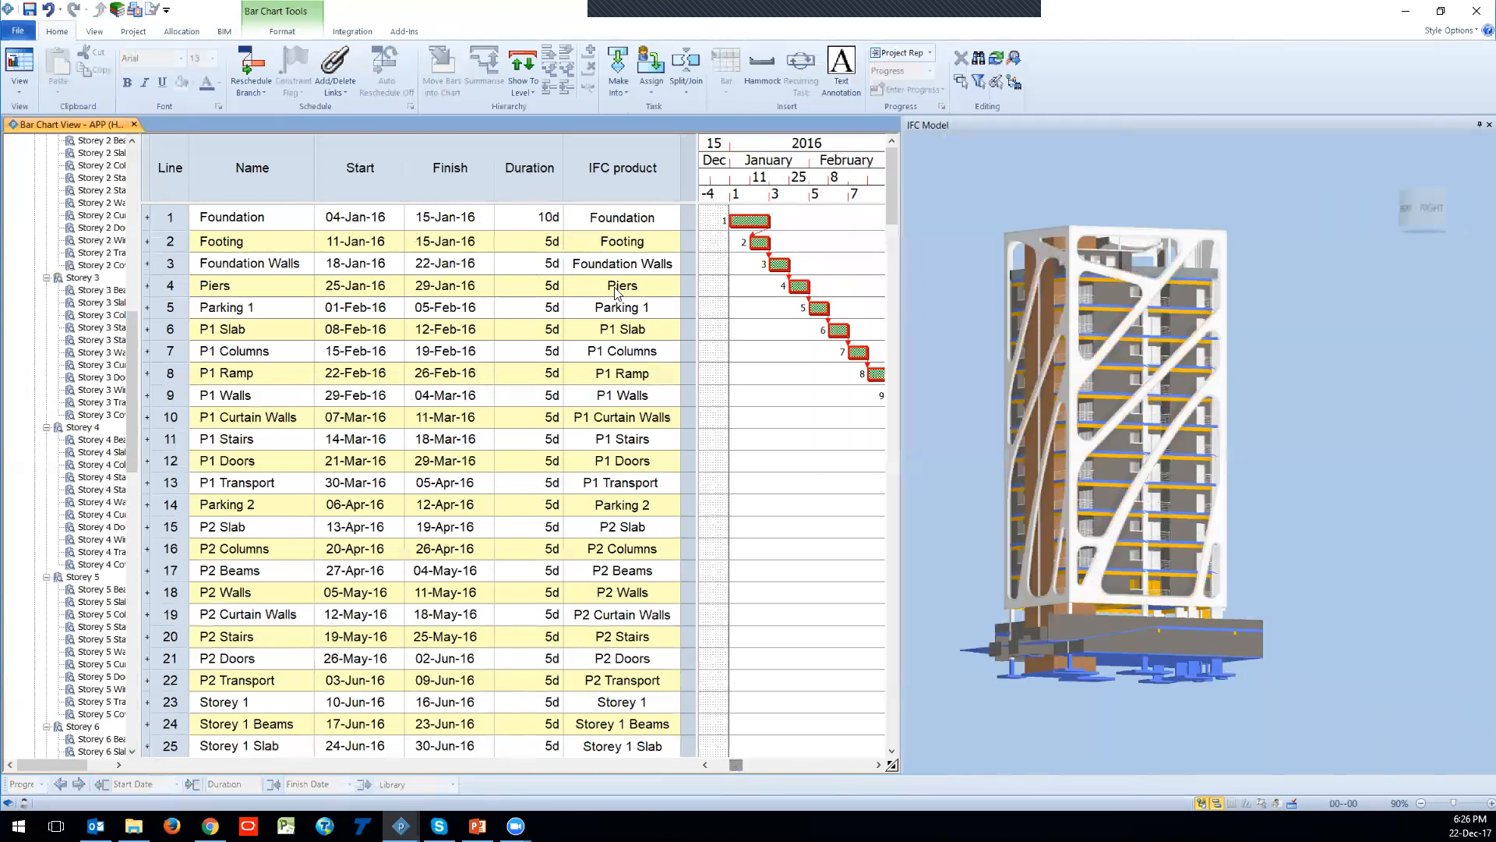
{"action": "left_click", "coordinate": [252, 70]}
{"action": "key", "text": "Return"}
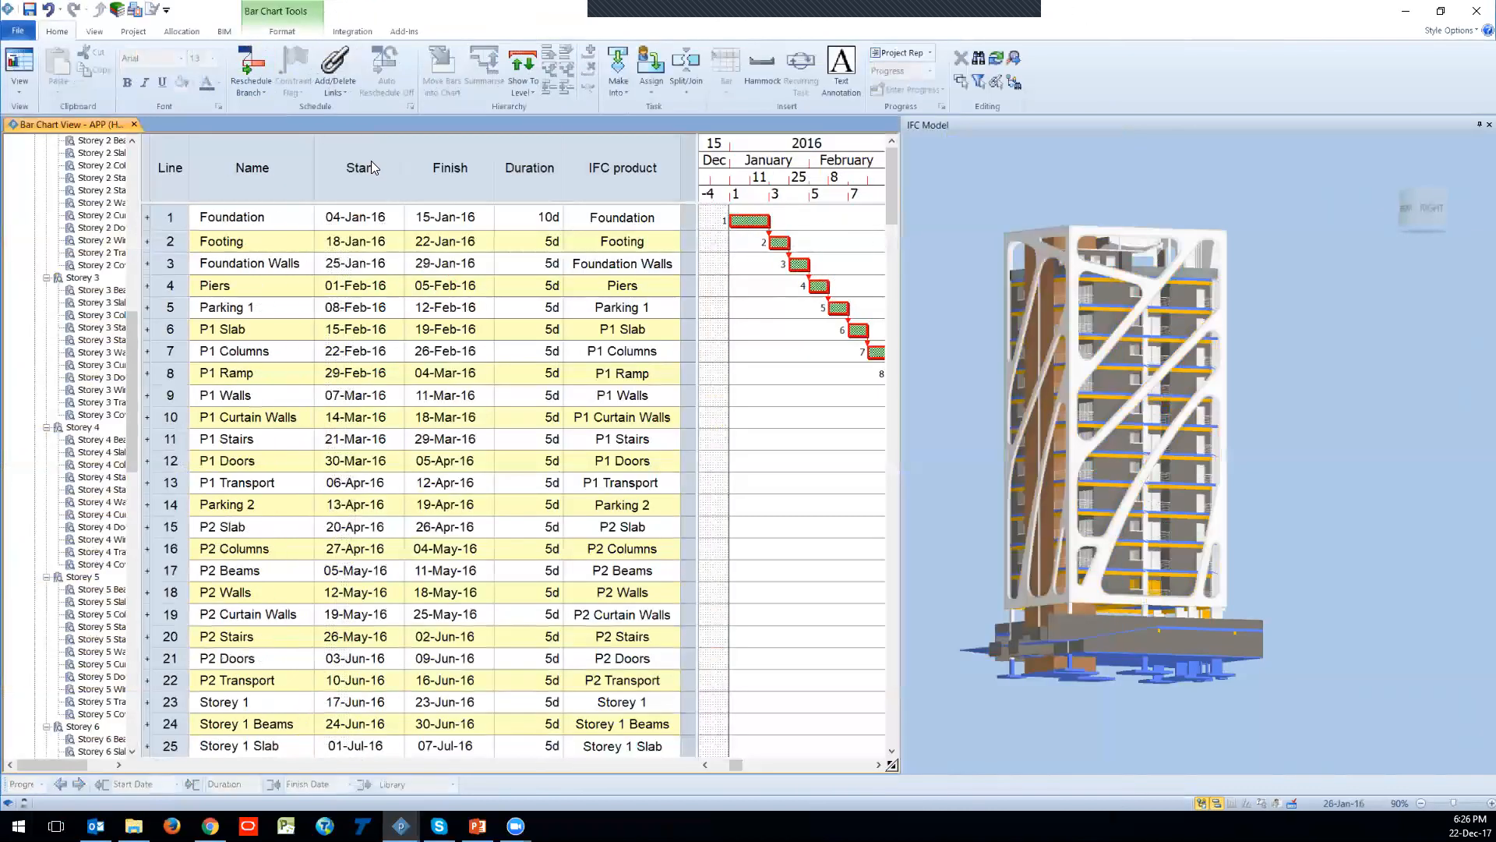
Step: Play the construction timeline in the 3D view, orbit the model with selection mode off, and pause the playback
{"action": "left_click", "coordinate": [224, 31]}
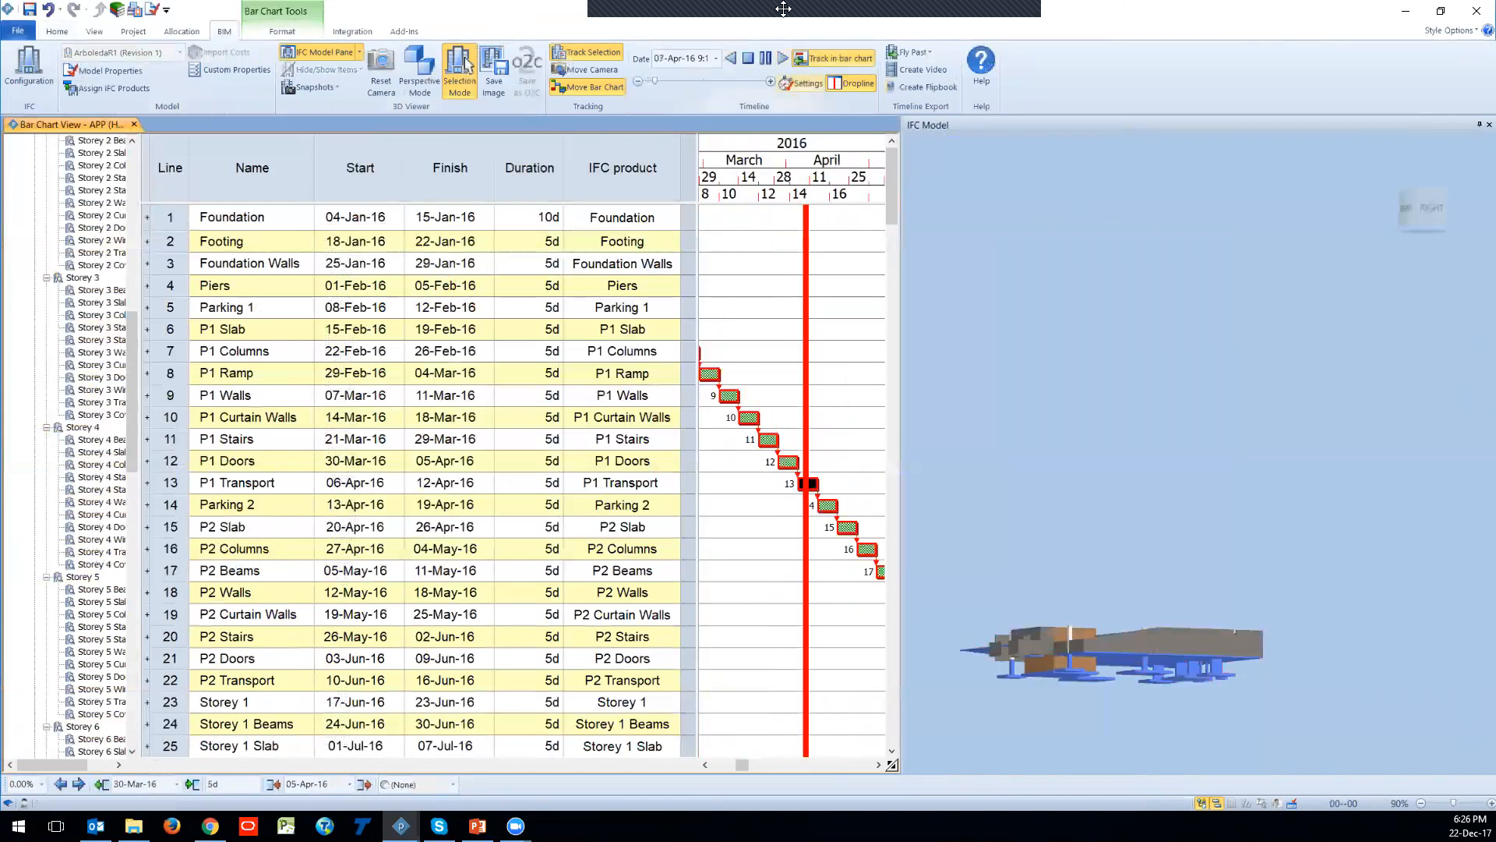
{"action": "left_click_drag", "start_coordinate": [733, 119], "coordinate": [740, 121]}
{"action": "left_click", "coordinate": [459, 72]}
{"action": "mouse_move", "coordinate": [1069, 502]}
{"action": "left_mouse_down"}
{"action": "mouse_move", "coordinate": [1090, 499]}
{"action": "mouse_move", "coordinate": [1091, 481]}
{"action": "left_mouse_up"}
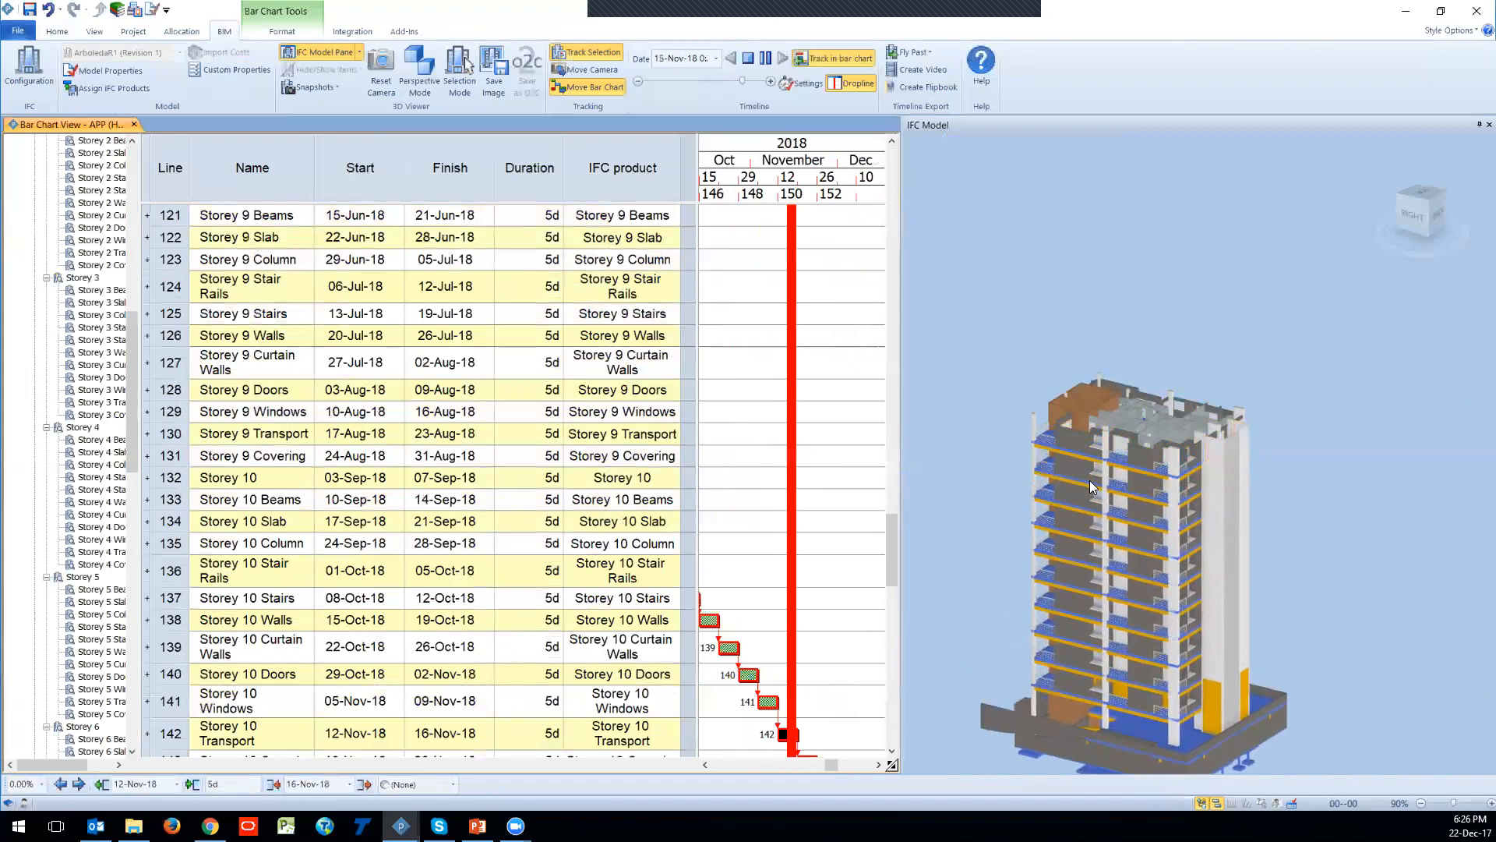
{"action": "left_click", "coordinate": [765, 59]}
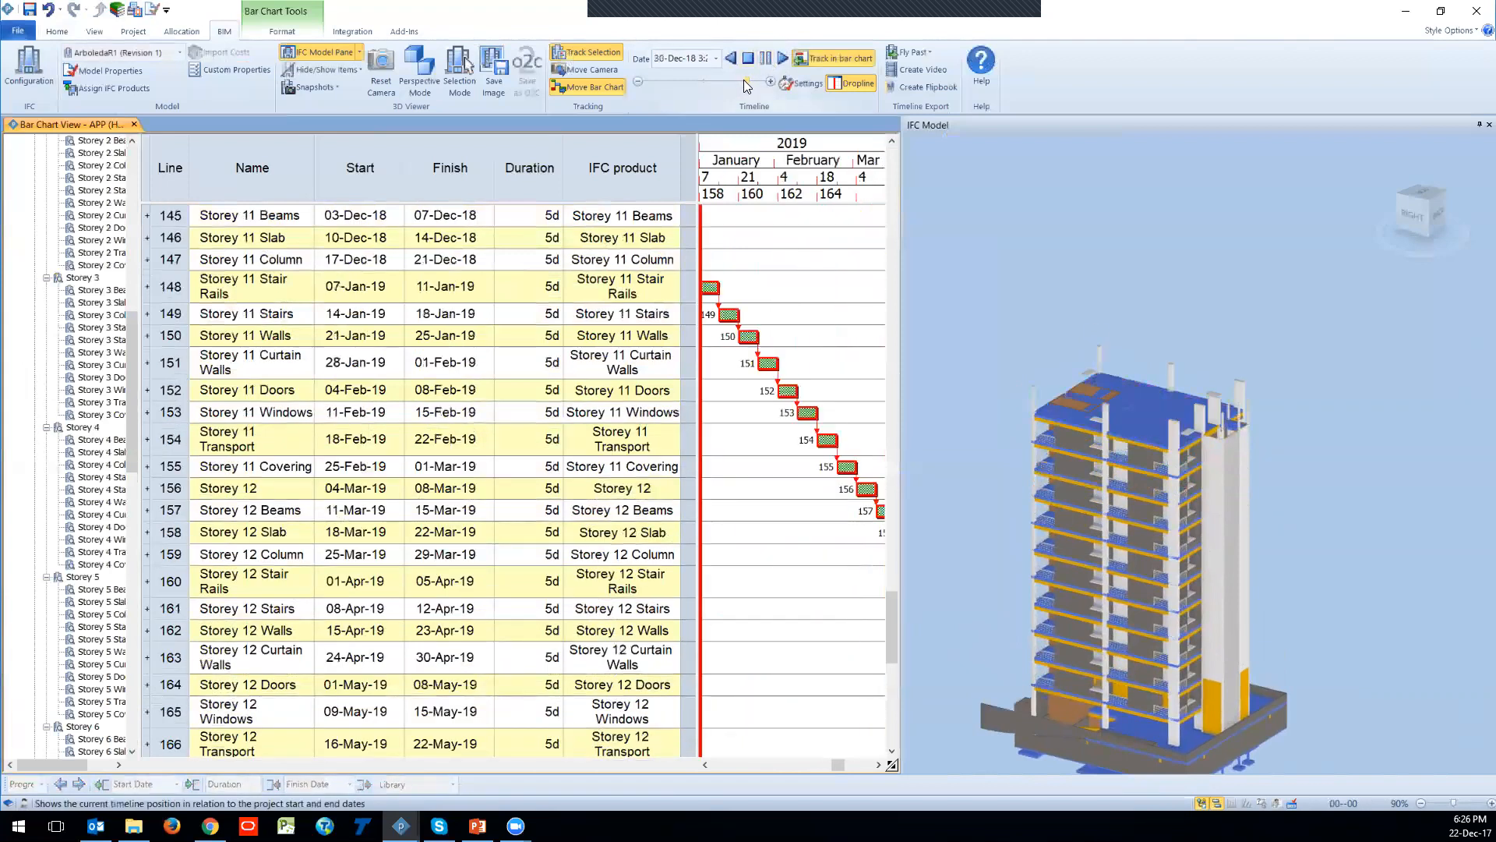
Step: Move the timeline back to December 2017 and view the model at 29-Dec-17 and 05-Jan-18
{"action": "left_click_drag", "start_coordinate": [746, 83], "coordinate": [712, 80]}
{"action": "left_click", "coordinate": [717, 60]}
{"action": "left_click", "coordinate": [619, 105]}
{"action": "left_click", "coordinate": [716, 59]}
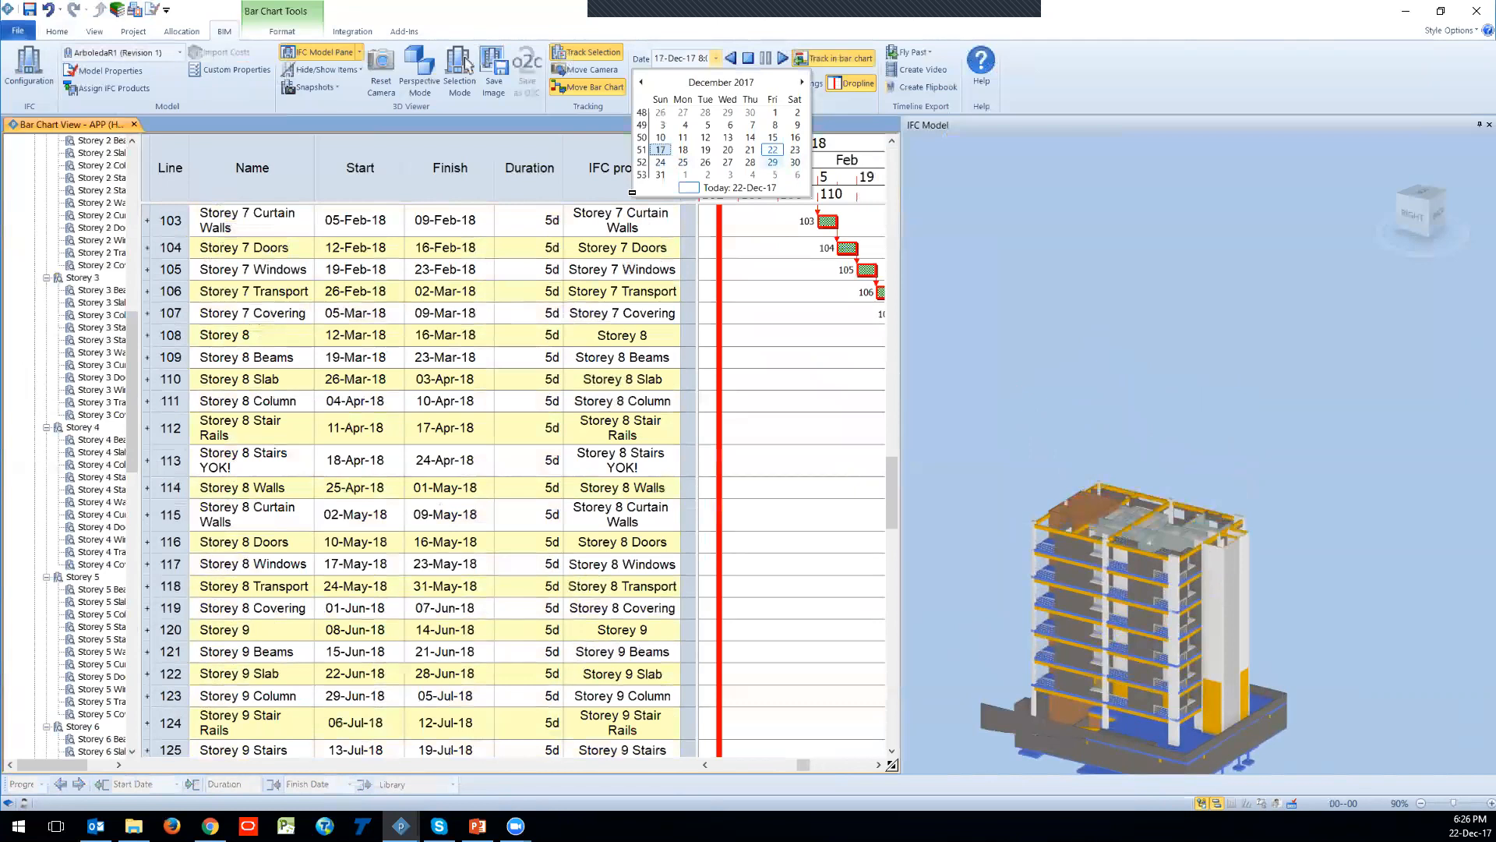
{"action": "left_click", "coordinate": [772, 162]}
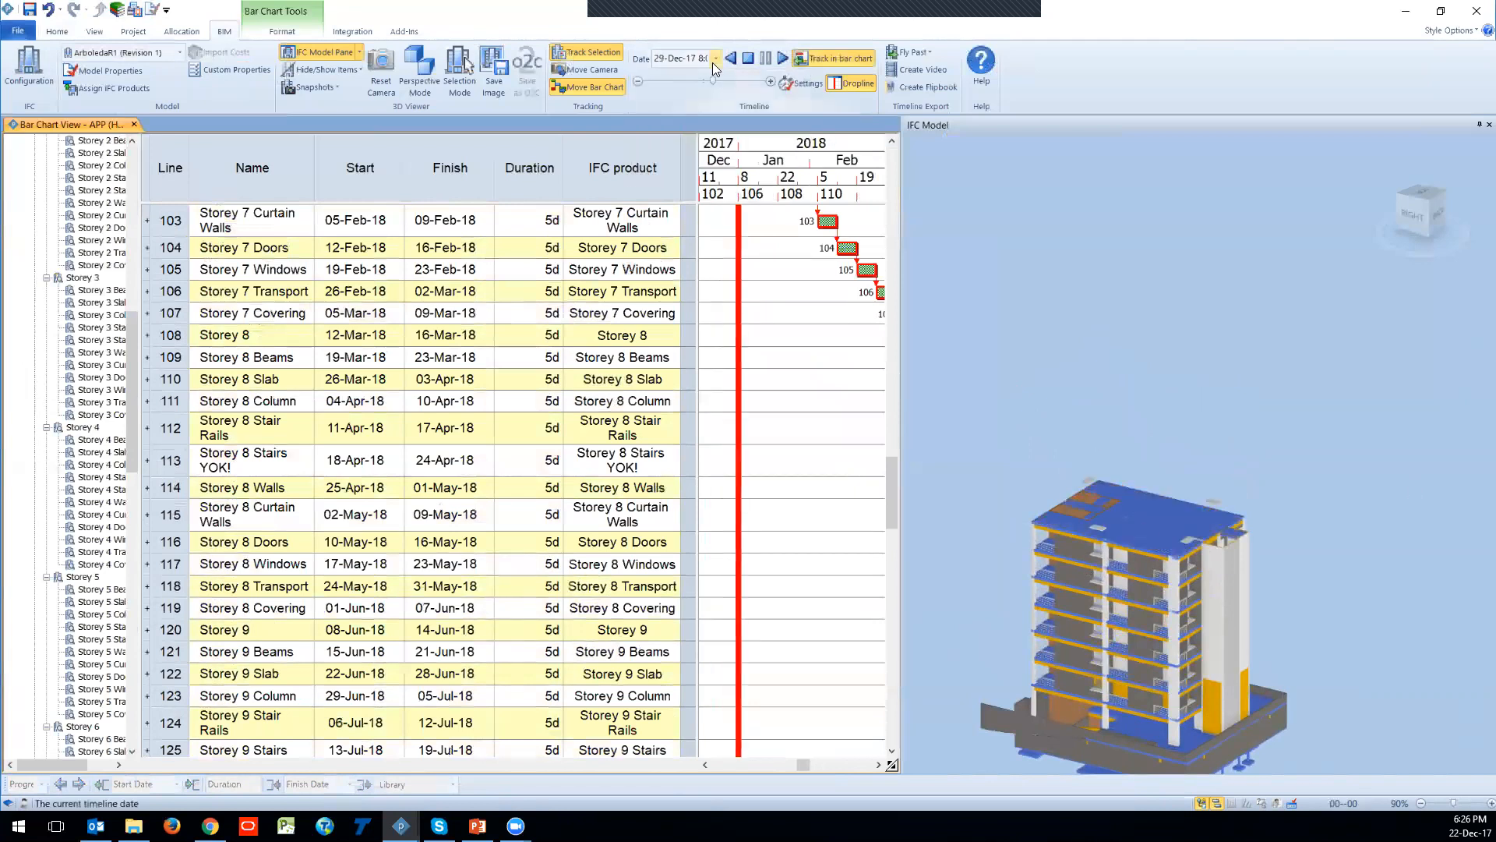
{"action": "left_click", "coordinate": [712, 63]}
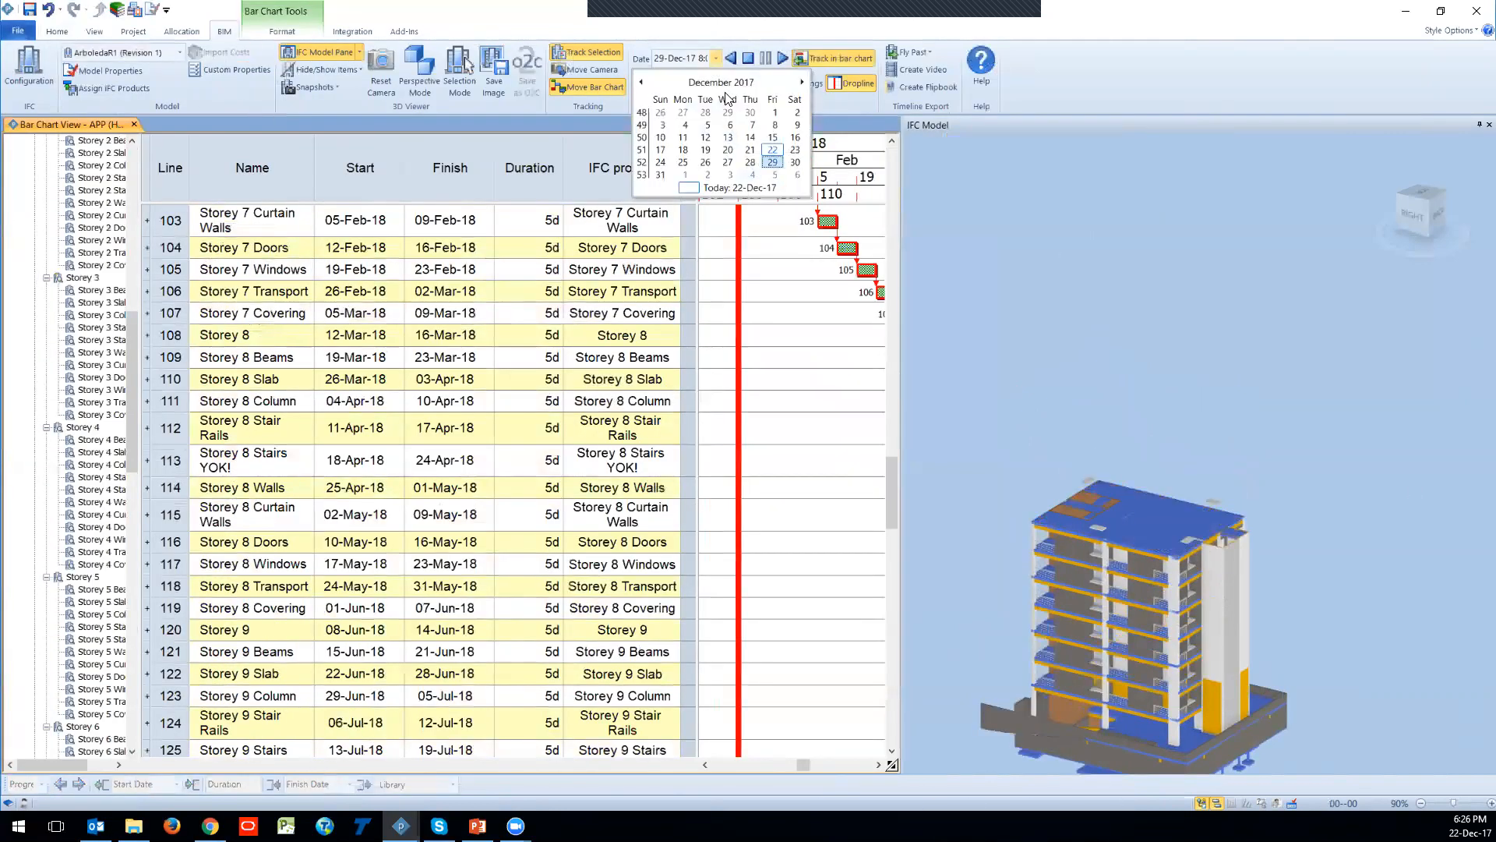
{"action": "left_click", "coordinate": [775, 174]}
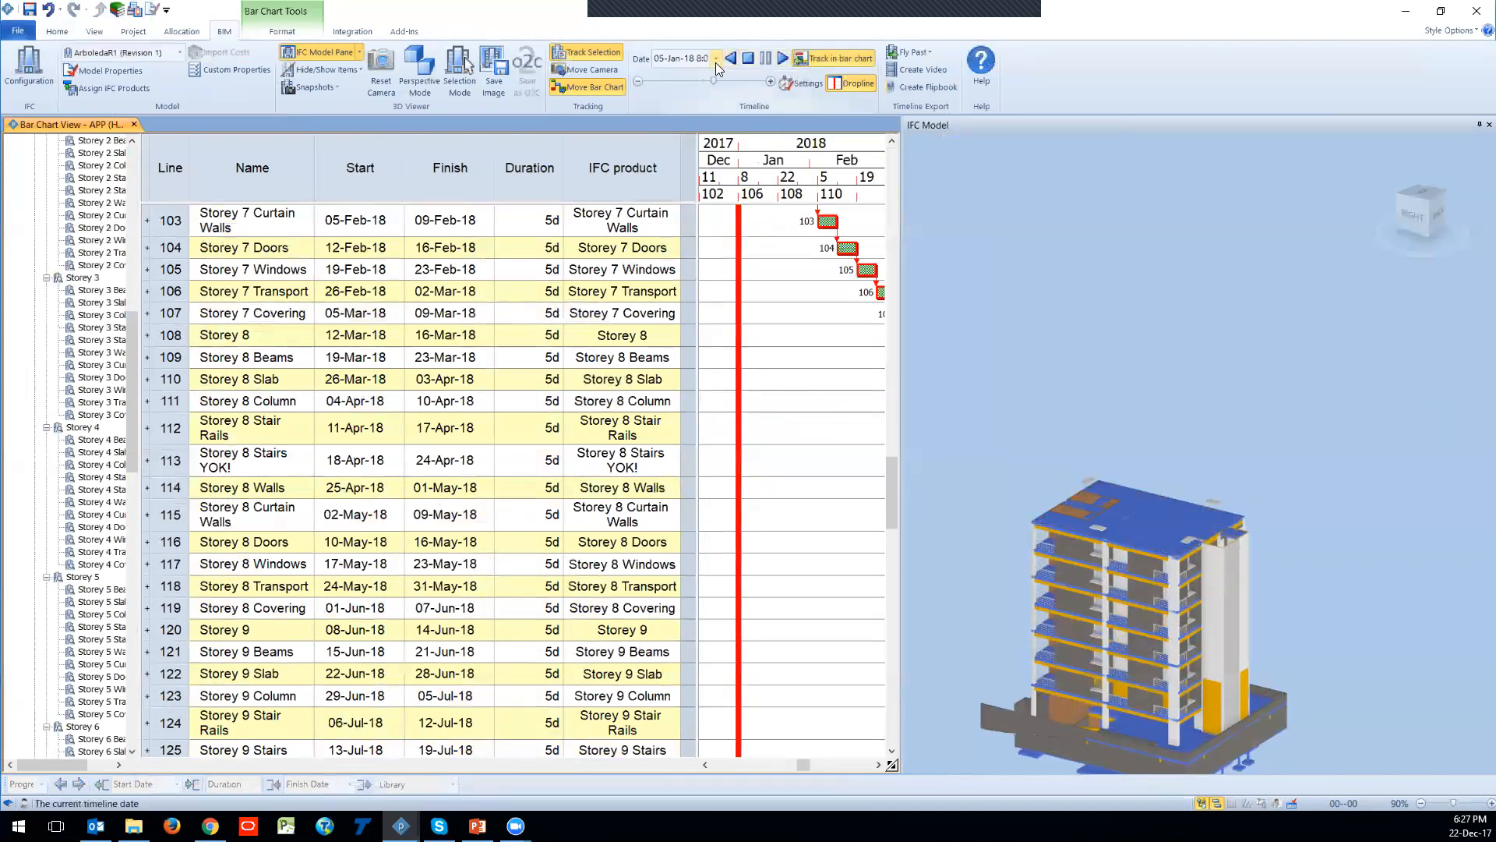
Step: View the model and bar chart at timeline date 28-Feb-18 and stop the timeline
{"action": "left_click", "coordinate": [715, 62]}
{"action": "left_click", "coordinate": [817, 94]}
{"action": "left_click", "coordinate": [751, 162]}
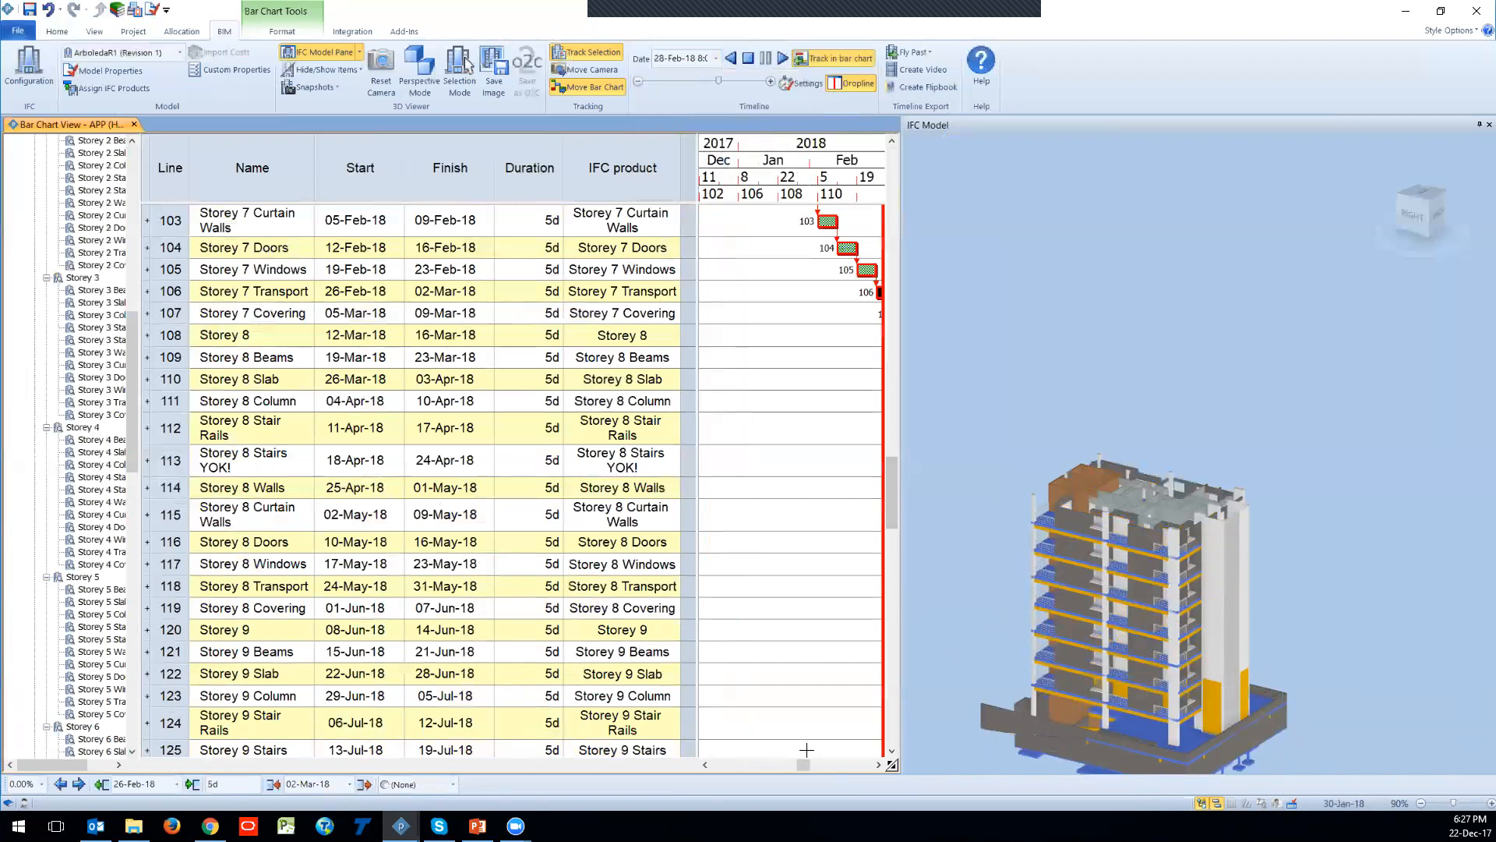
{"action": "left_click", "coordinate": [878, 765]}
{"action": "left_click", "coordinate": [878, 765]}
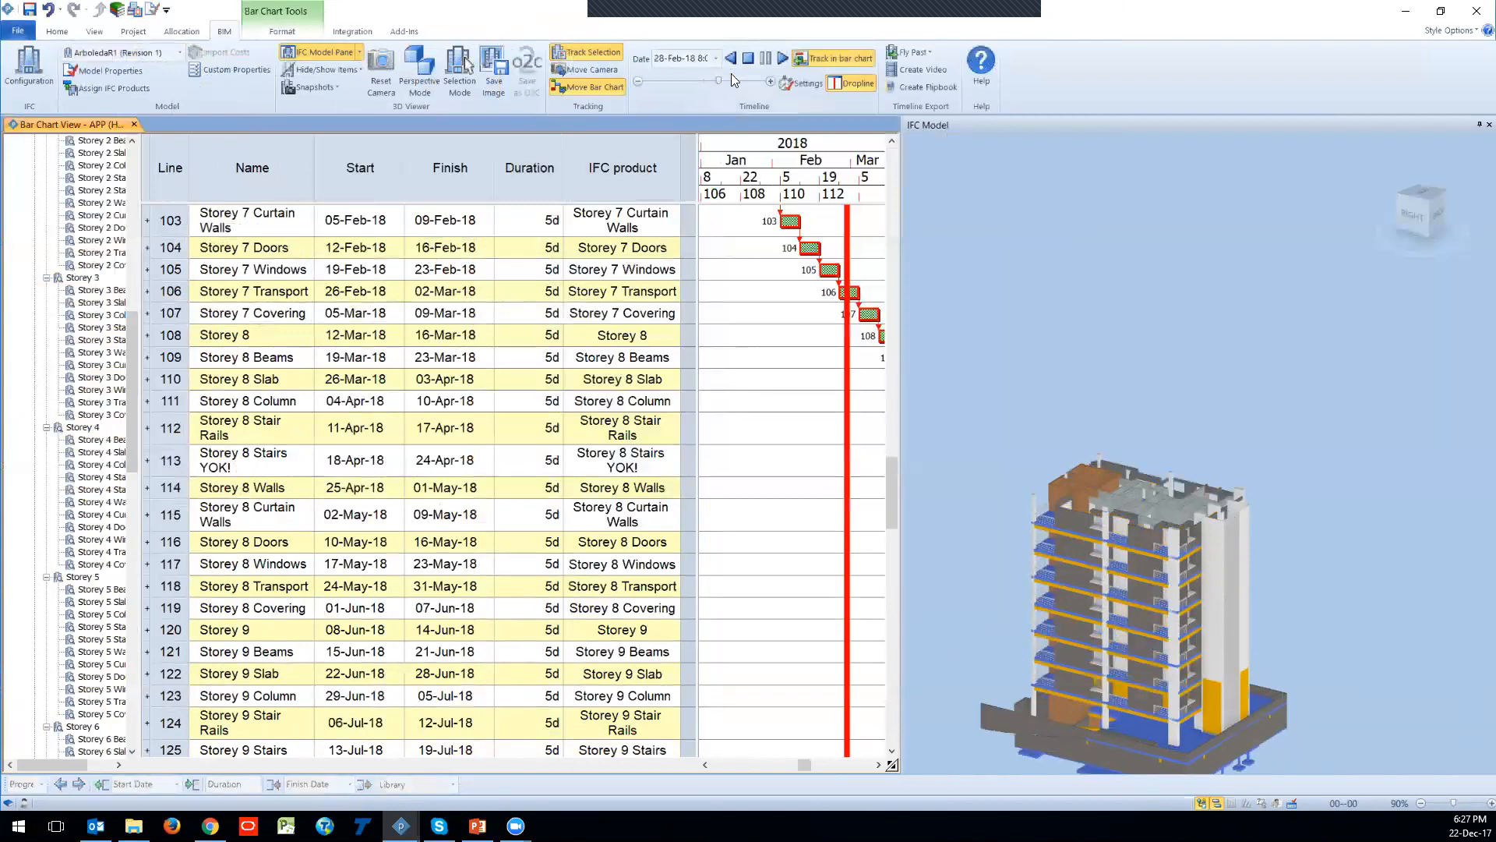
{"action": "left_click", "coordinate": [748, 58]}
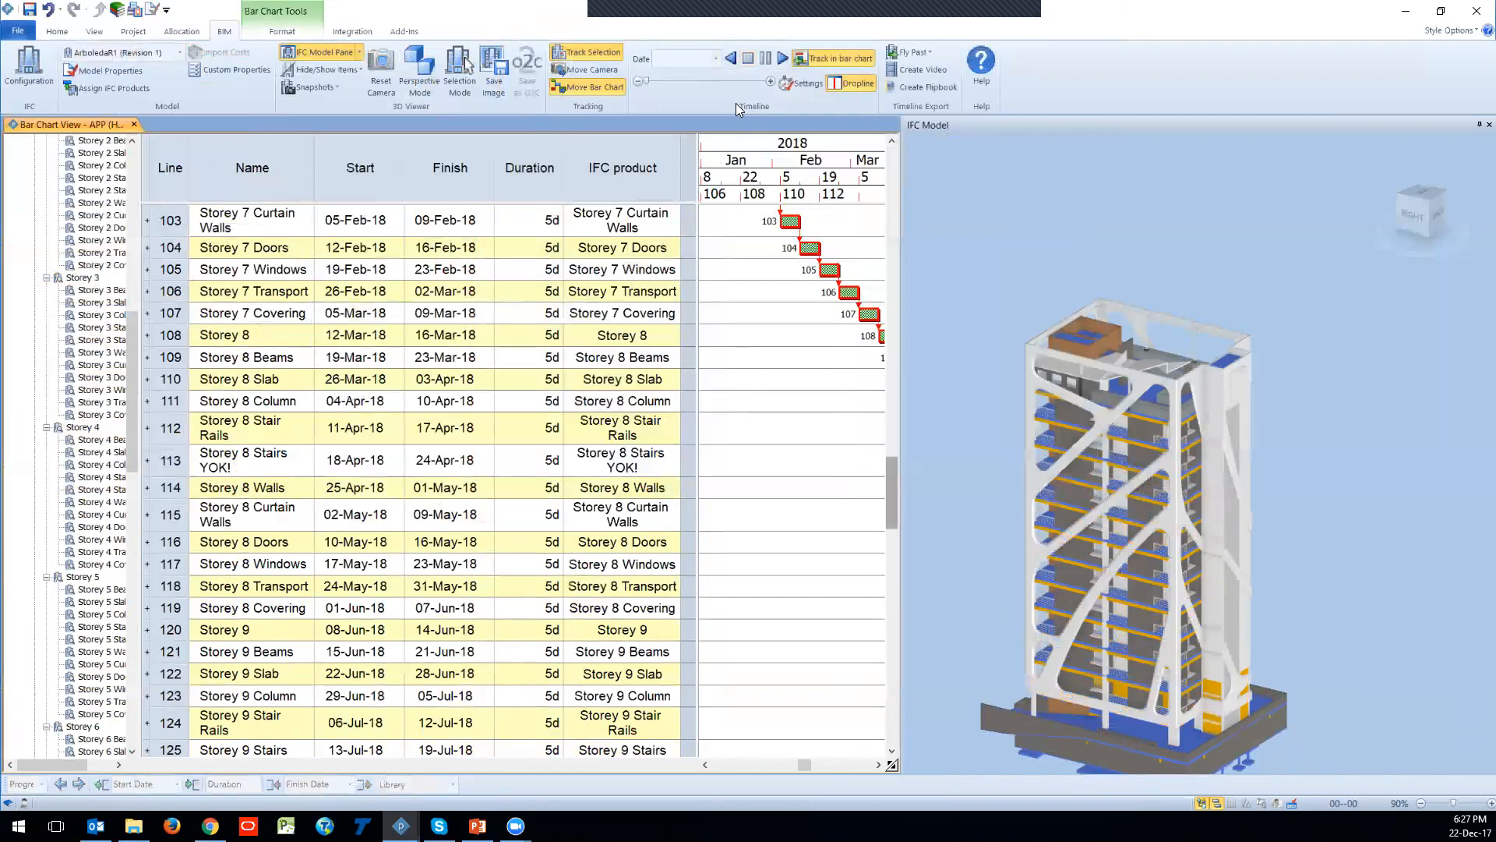
Step: Collapse the IFC Products branch and narrow the task table up to the Duration column to enlarge the chart area
{"action": "left_click_drag", "start_coordinate": [796, 760], "coordinate": [730, 755]}
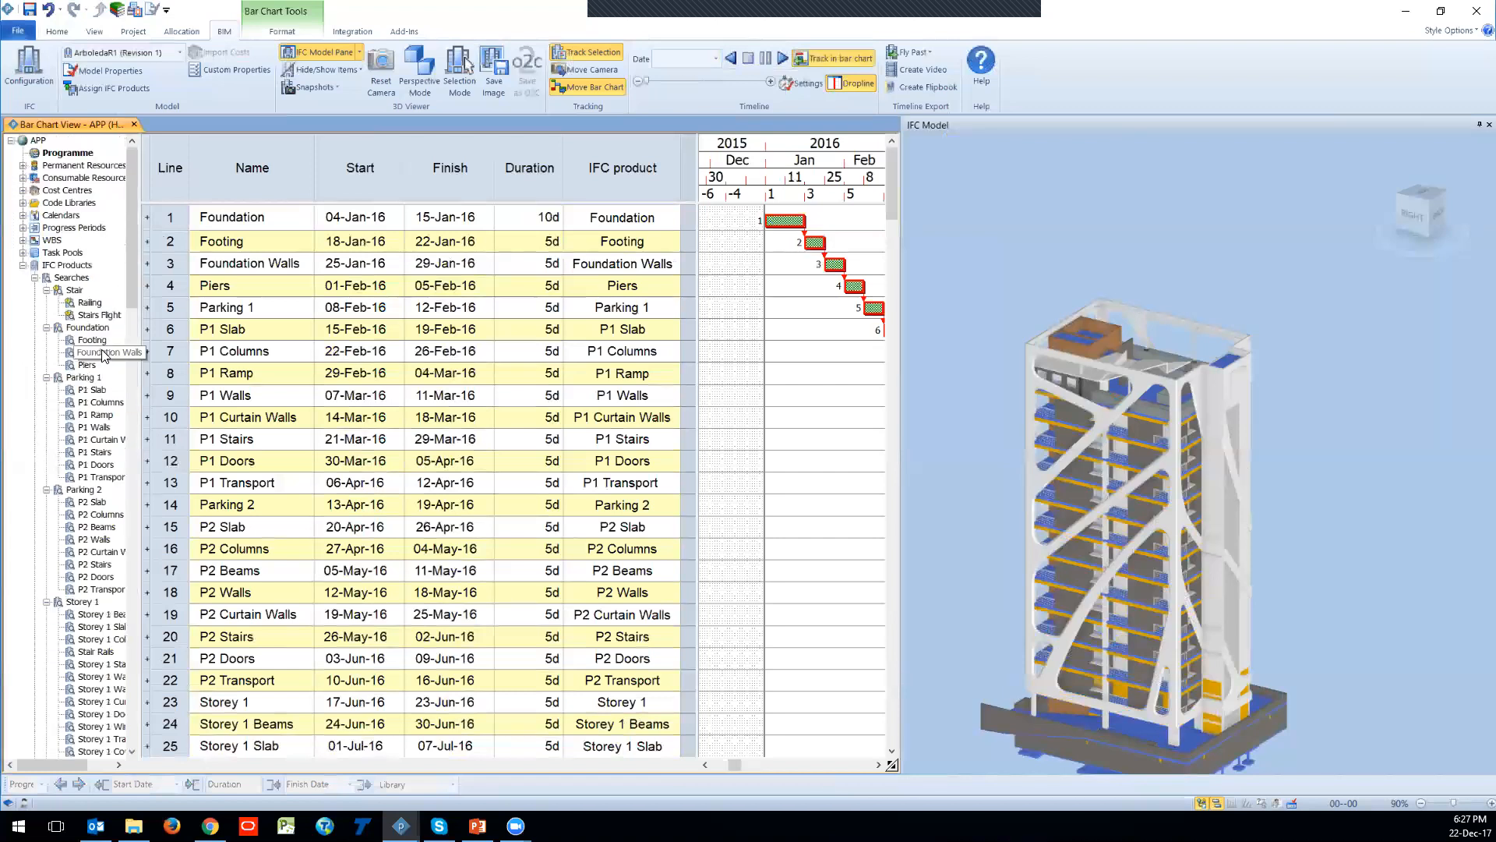
{"action": "left_click", "coordinate": [24, 265]}
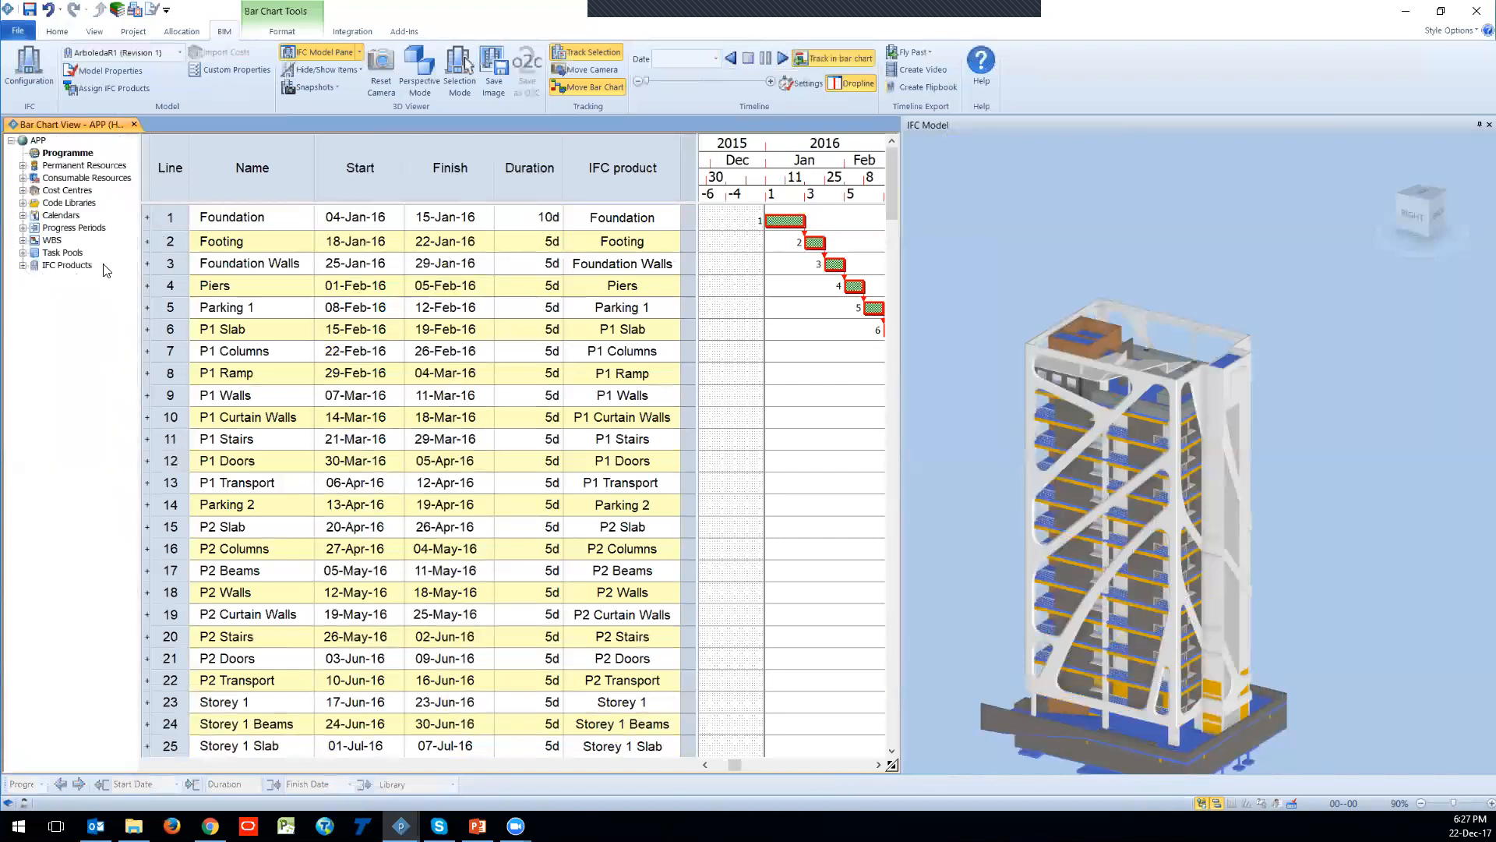
{"action": "left_click_drag", "start_coordinate": [731, 766], "coordinate": [737, 765]}
{"action": "left_click_drag", "start_coordinate": [698, 615], "coordinate": [575, 615]}
{"action": "left_click_drag", "start_coordinate": [631, 766], "coordinate": [628, 765]}
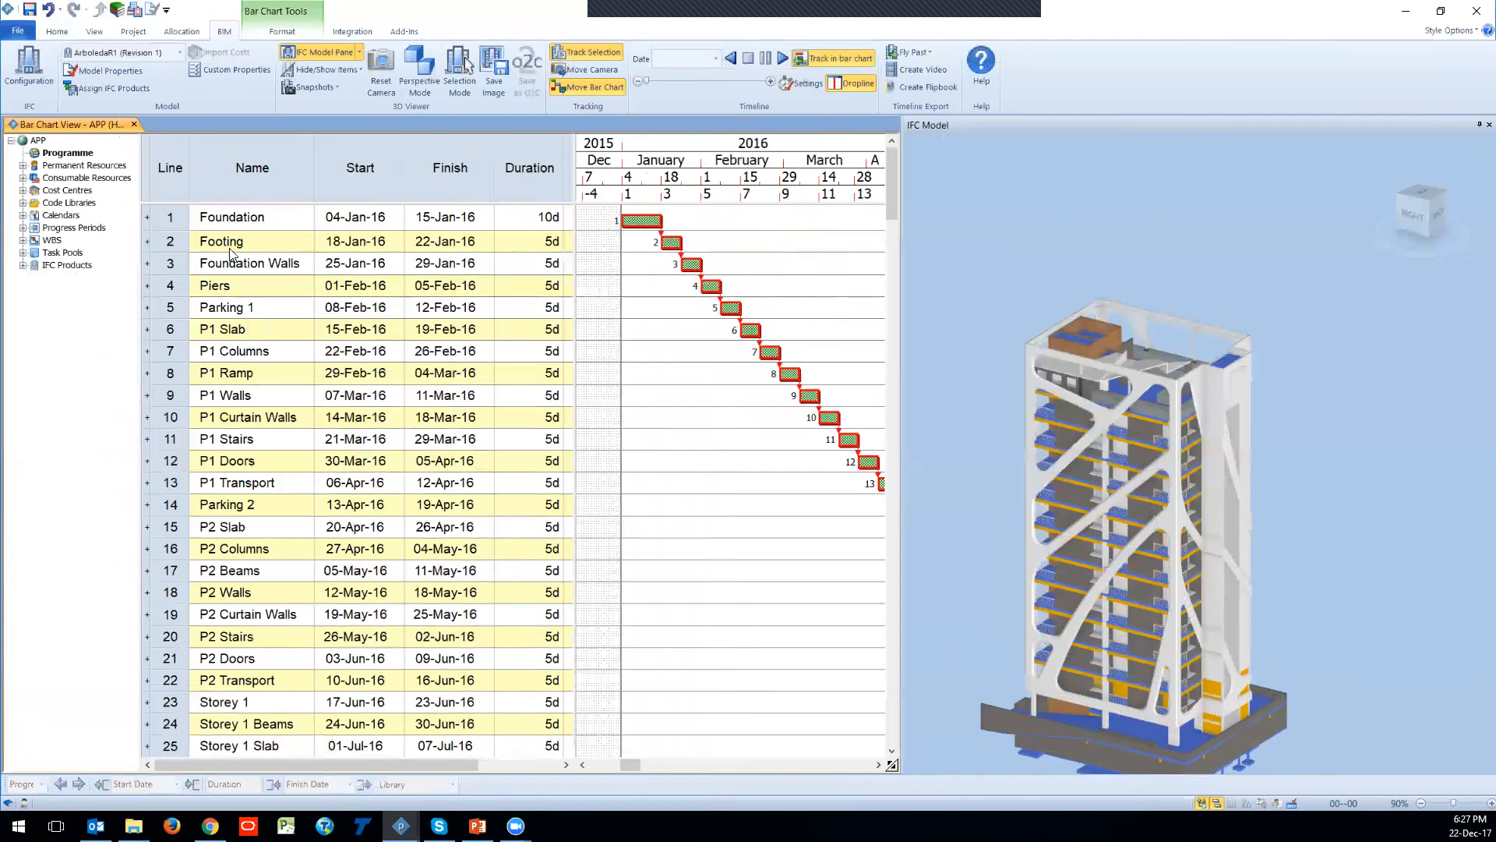
Step: Convert the Foundation task into an expanded task
{"action": "left_click", "coordinate": [173, 216]}
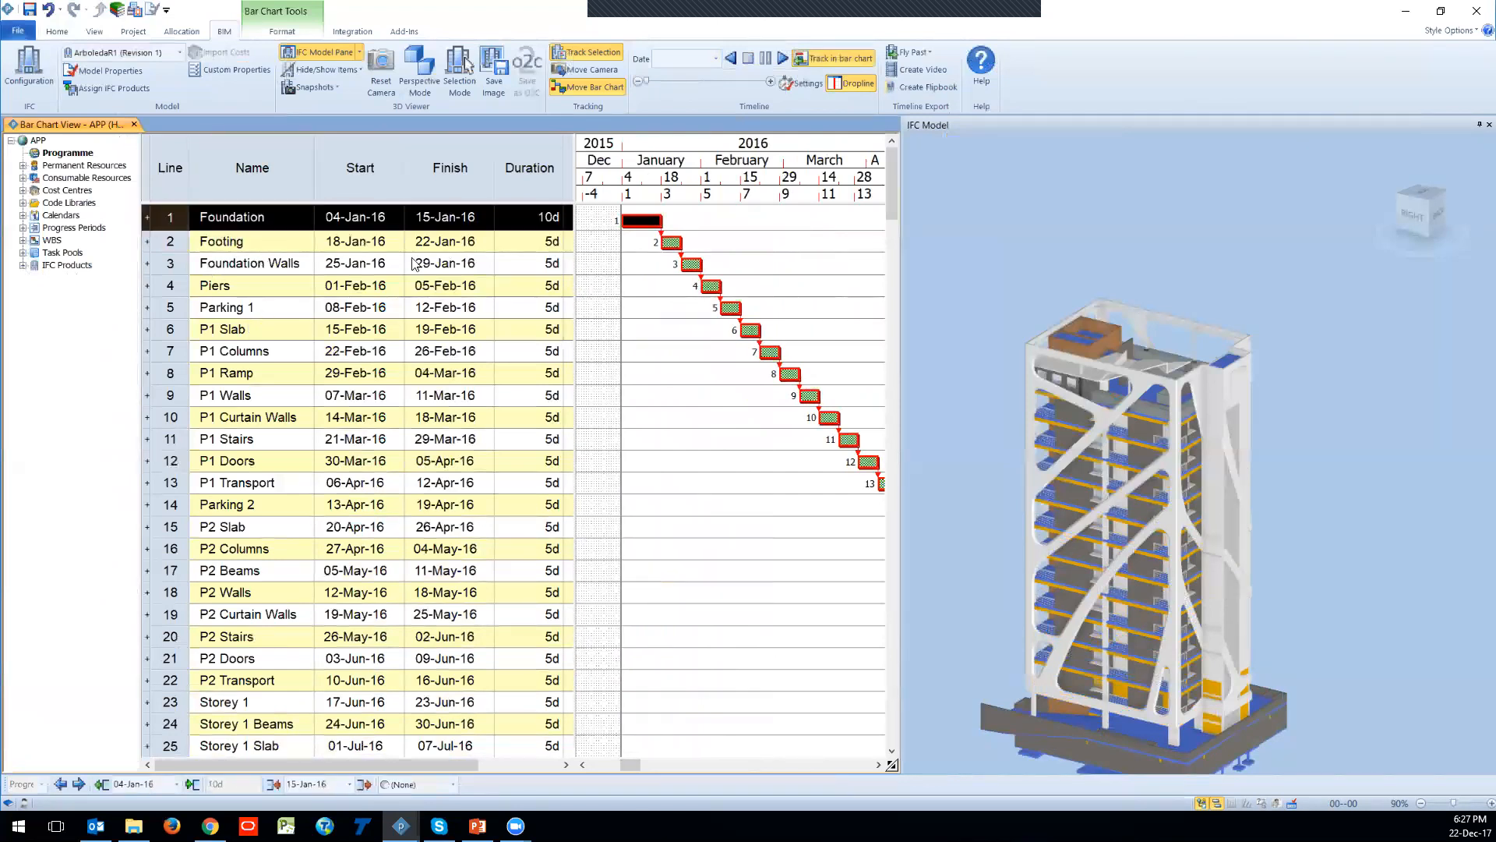
{"action": "left_click", "coordinate": [636, 220]}
{"action": "right_click", "coordinate": [636, 221]}
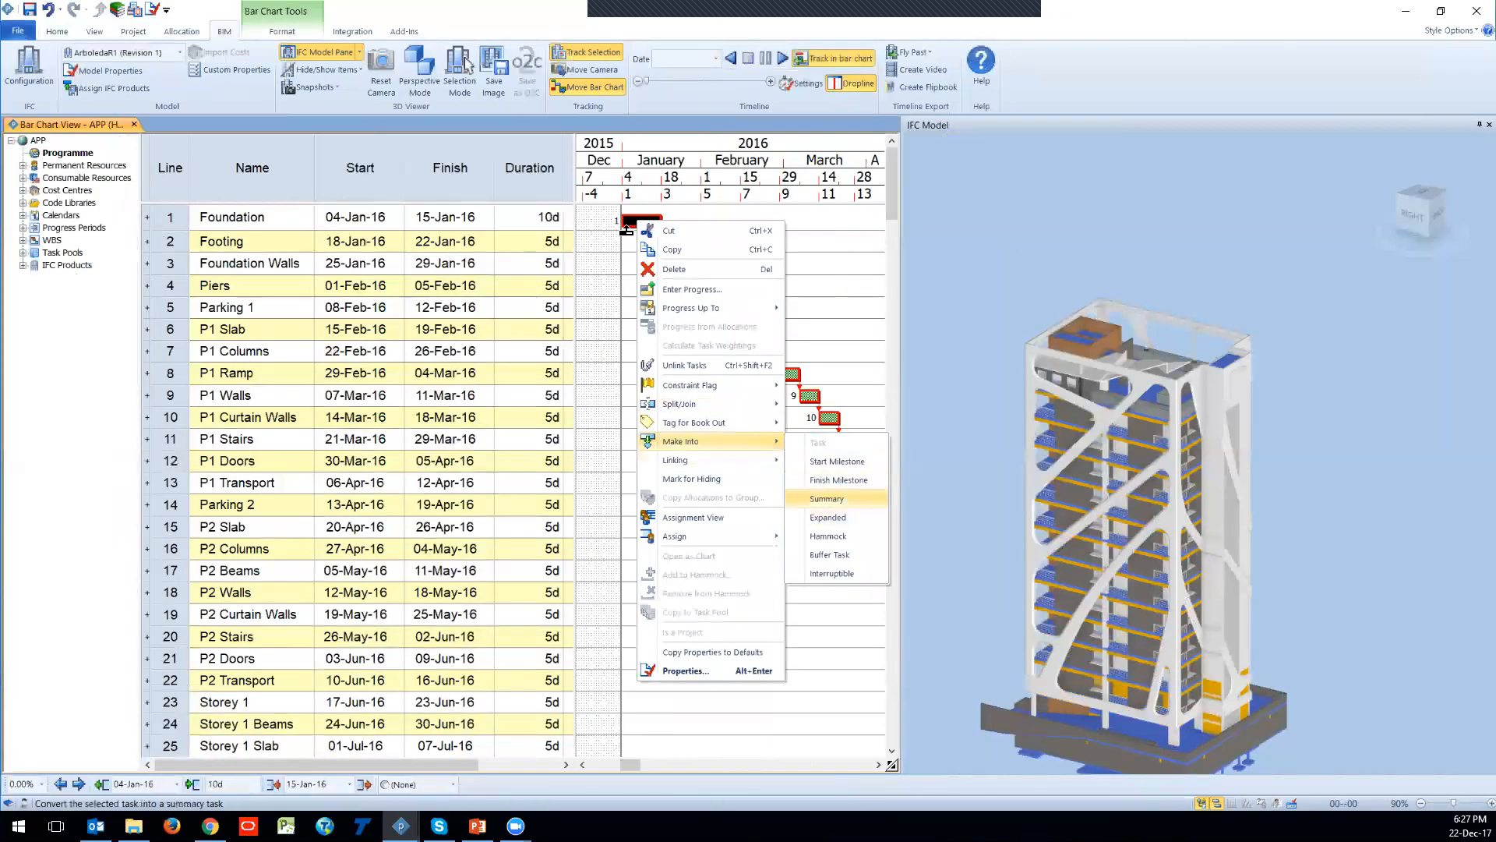
{"action": "left_click", "coordinate": [834, 515]}
Step: Indent the Footing, Foundation Walls and Piers tasks beneath the Foundation task, deleting the links this makes invalid
{"action": "left_click", "coordinate": [182, 245]}
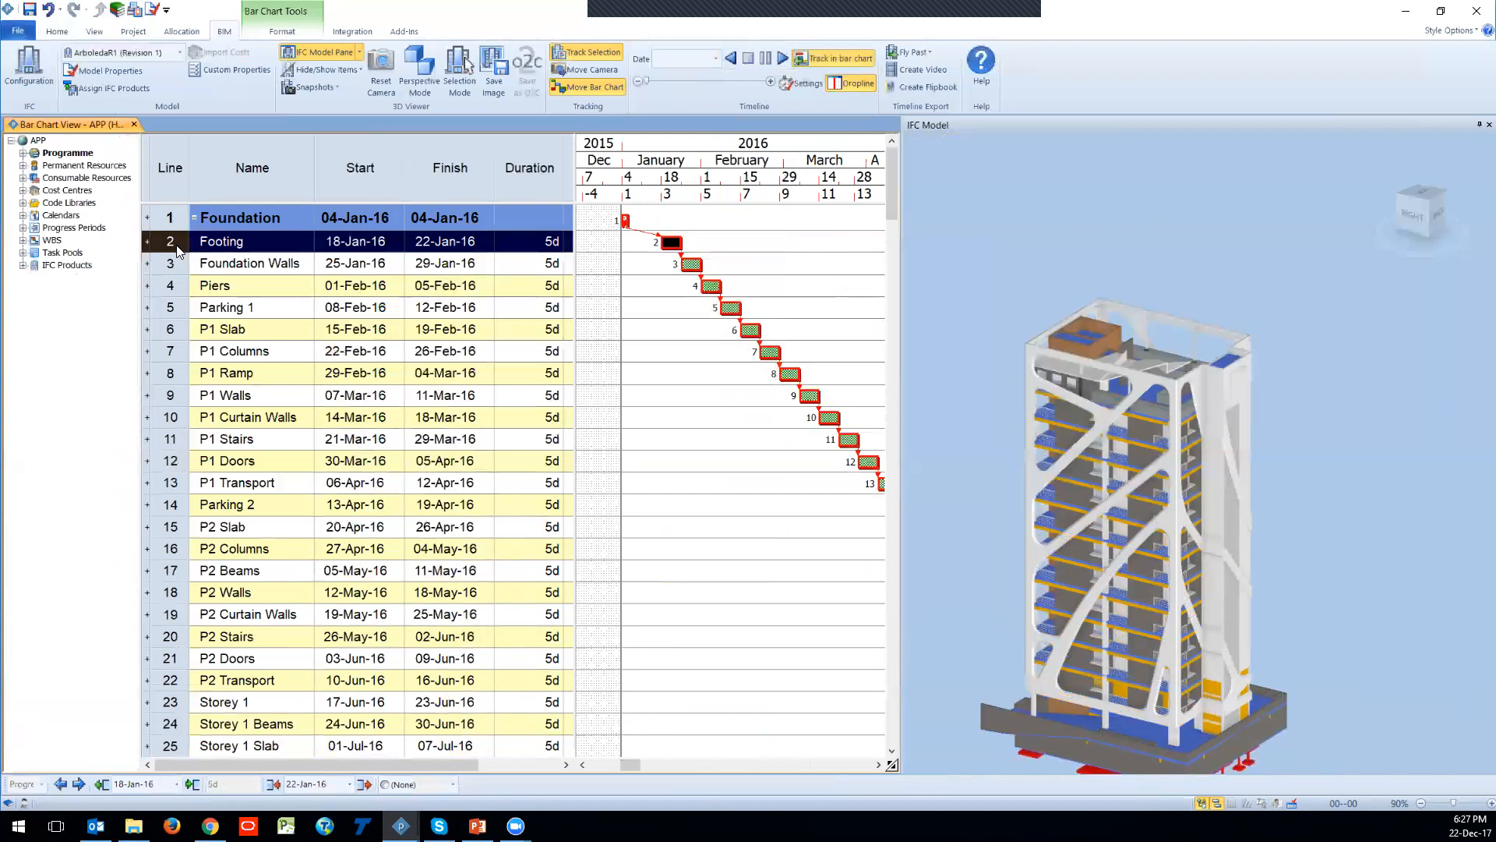
{"action": "left_click", "coordinate": [166, 288], "text": "shift"}
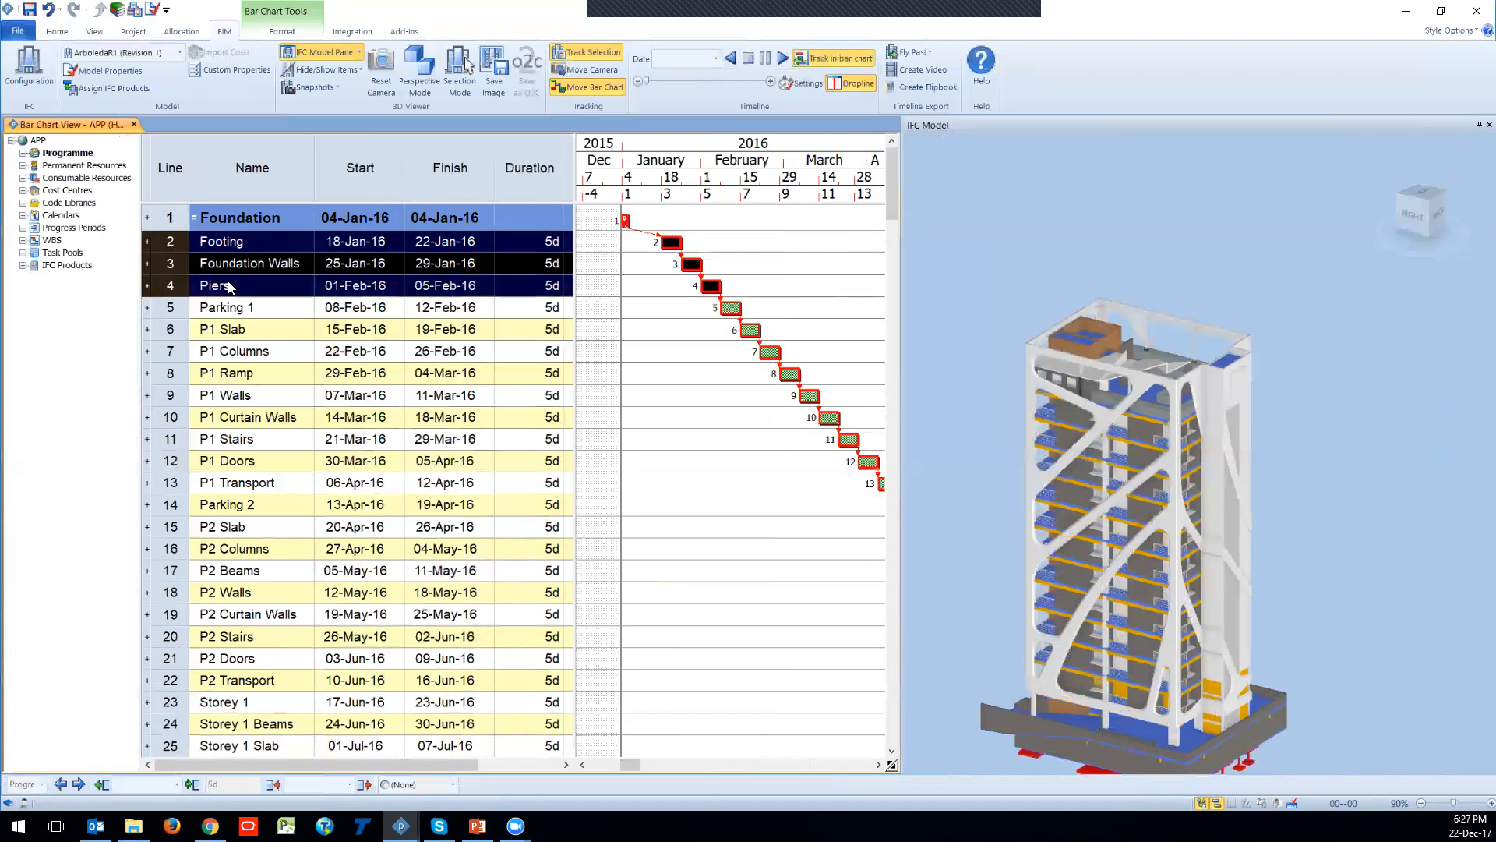
{"action": "left_click", "coordinate": [57, 31]}
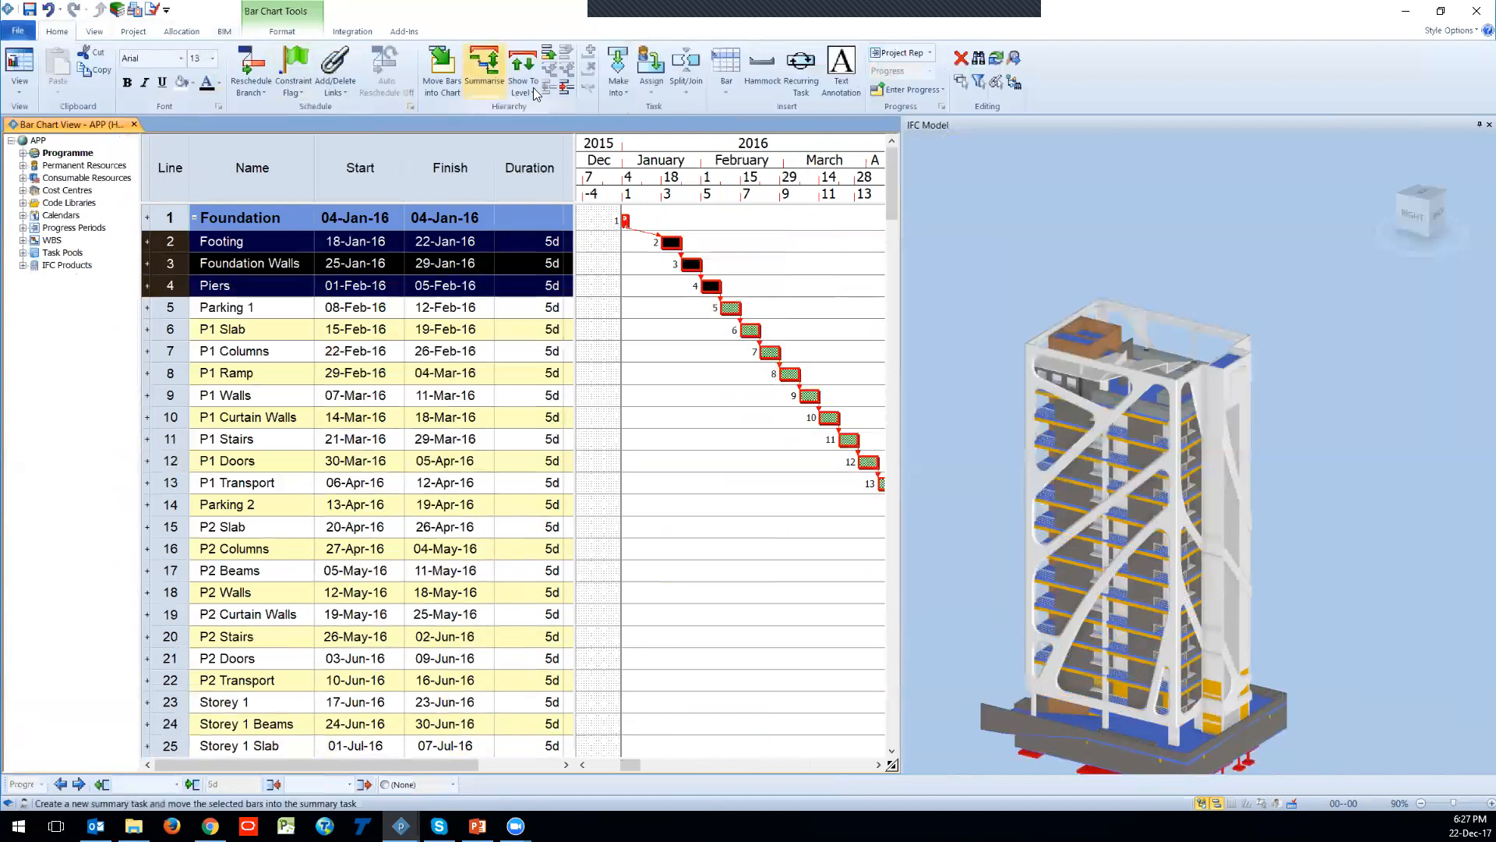
{"action": "left_click", "coordinate": [564, 88]}
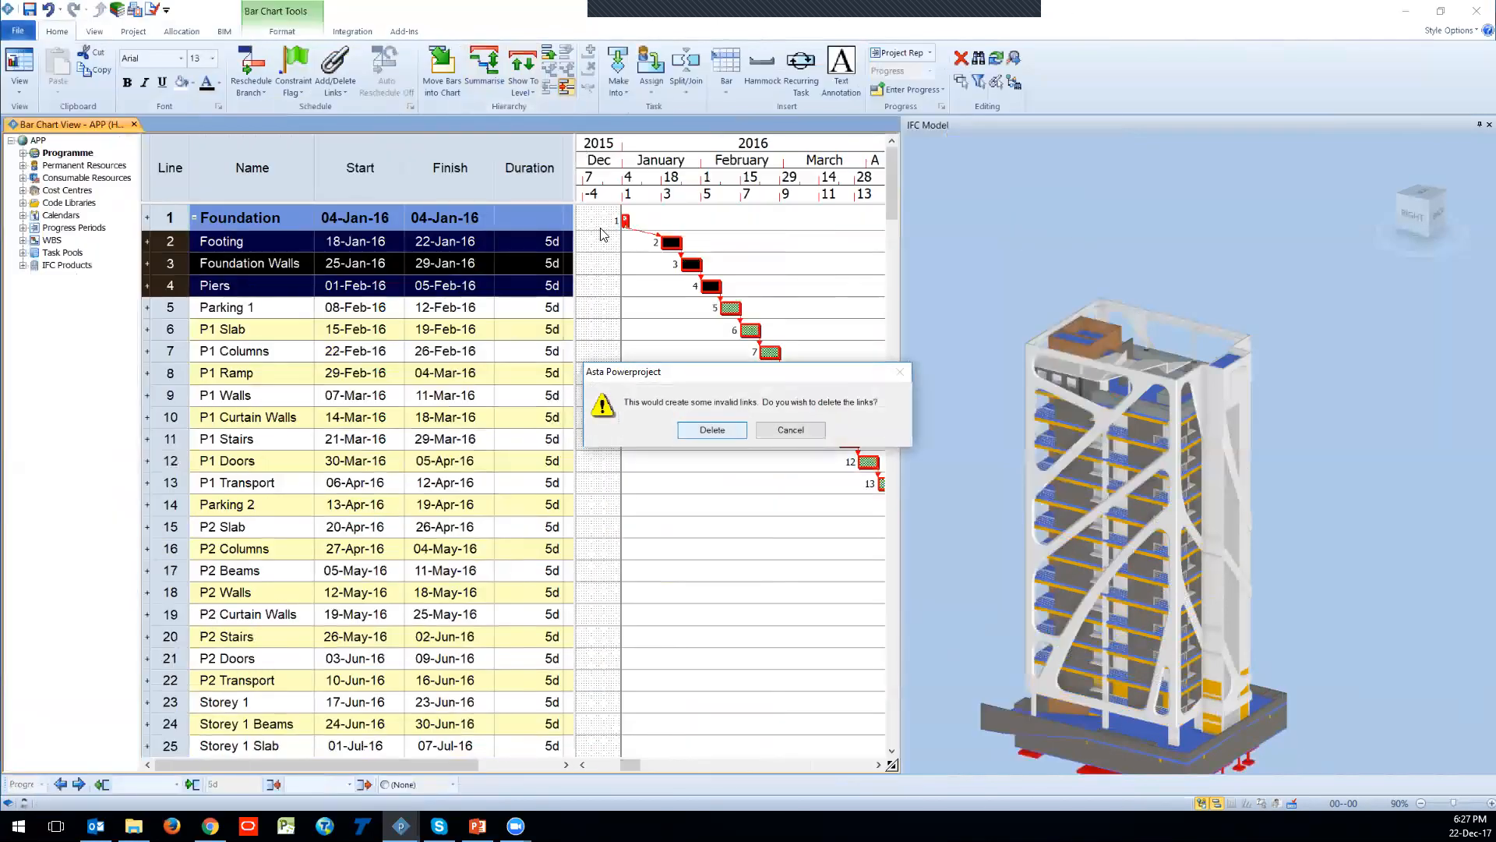
{"action": "key", "text": "Return"}
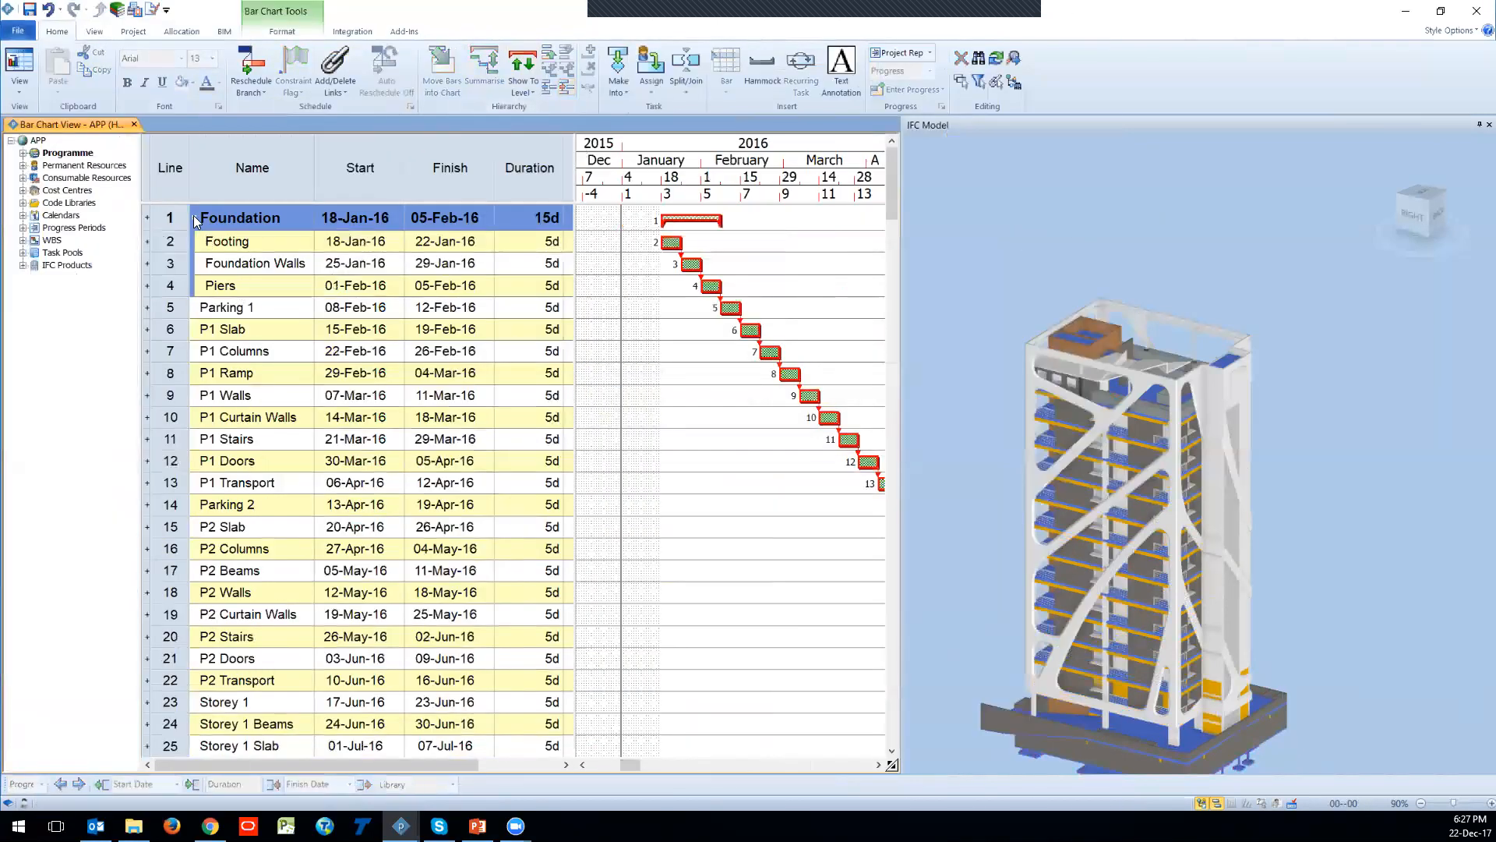
Step: Collapse and re-expand the Foundation group in the task table, and expand the Programme branch in the project tree
{"action": "left_click", "coordinate": [193, 218]}
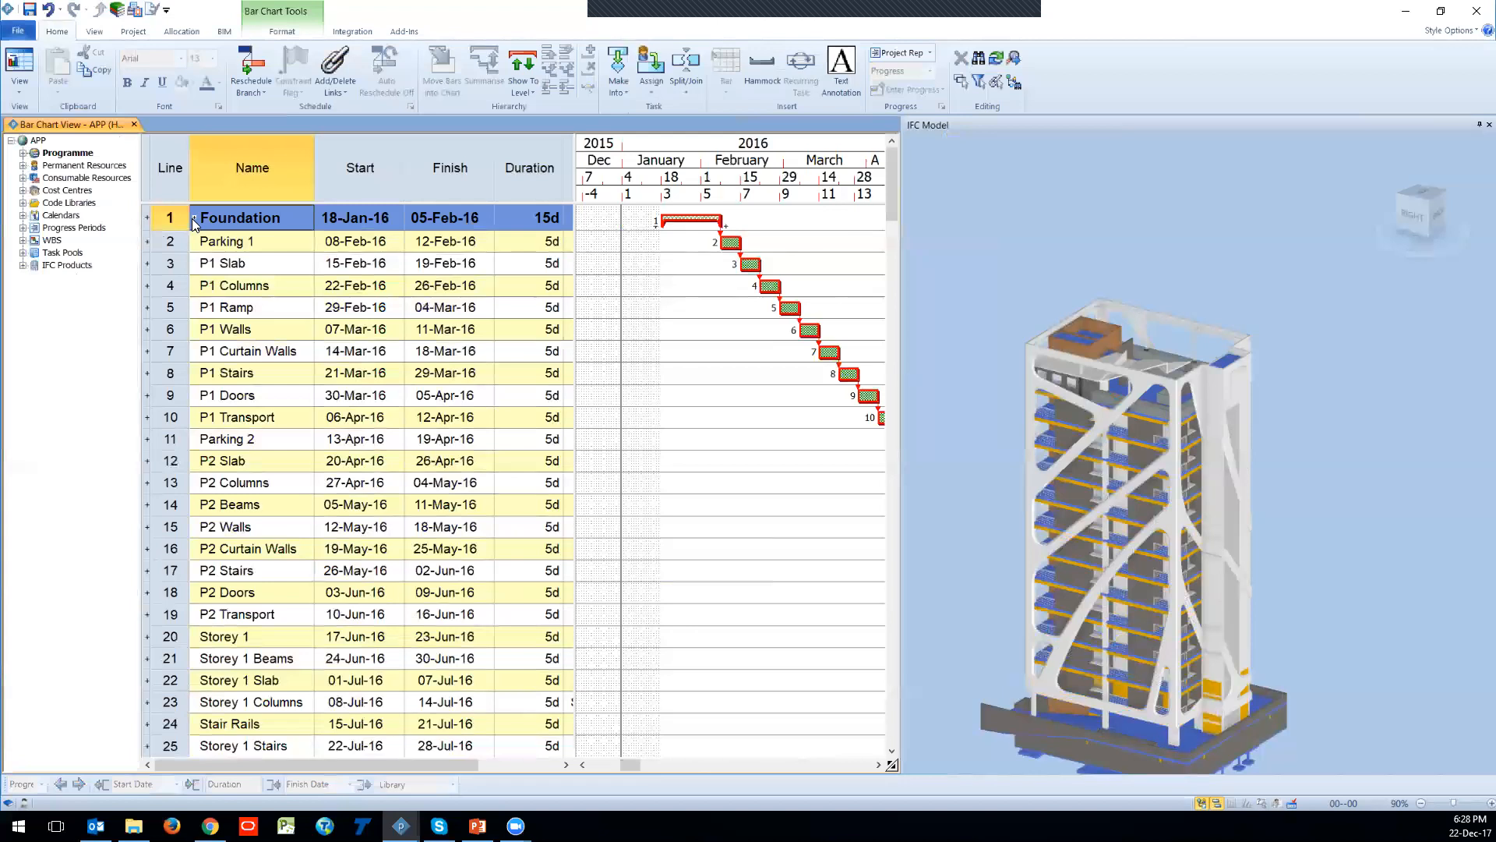
{"action": "left_click", "coordinate": [192, 218]}
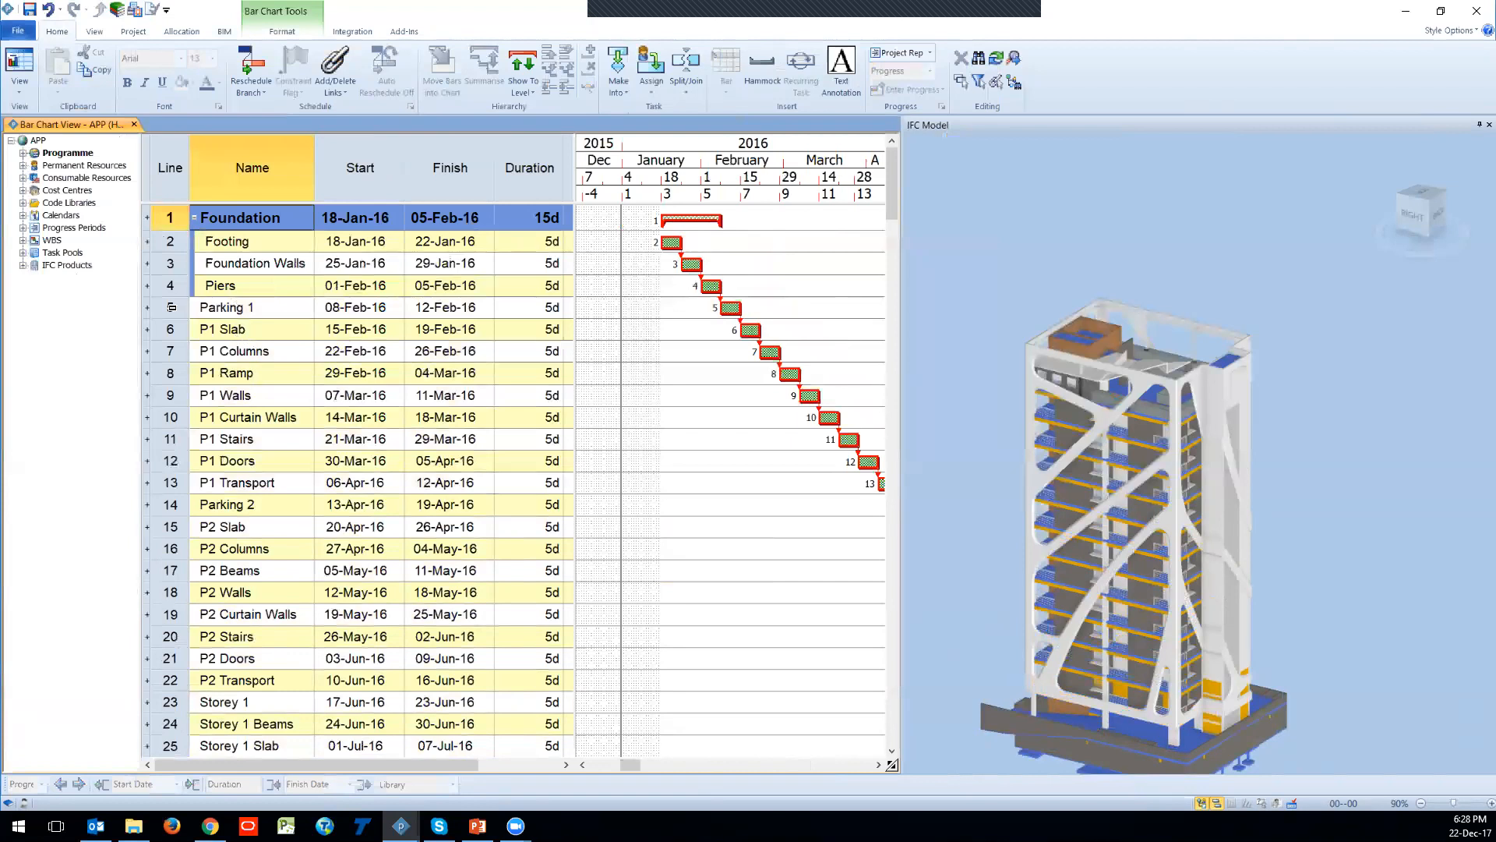
{"action": "left_click", "coordinate": [23, 153]}
{"action": "left_click", "coordinate": [68, 152]}
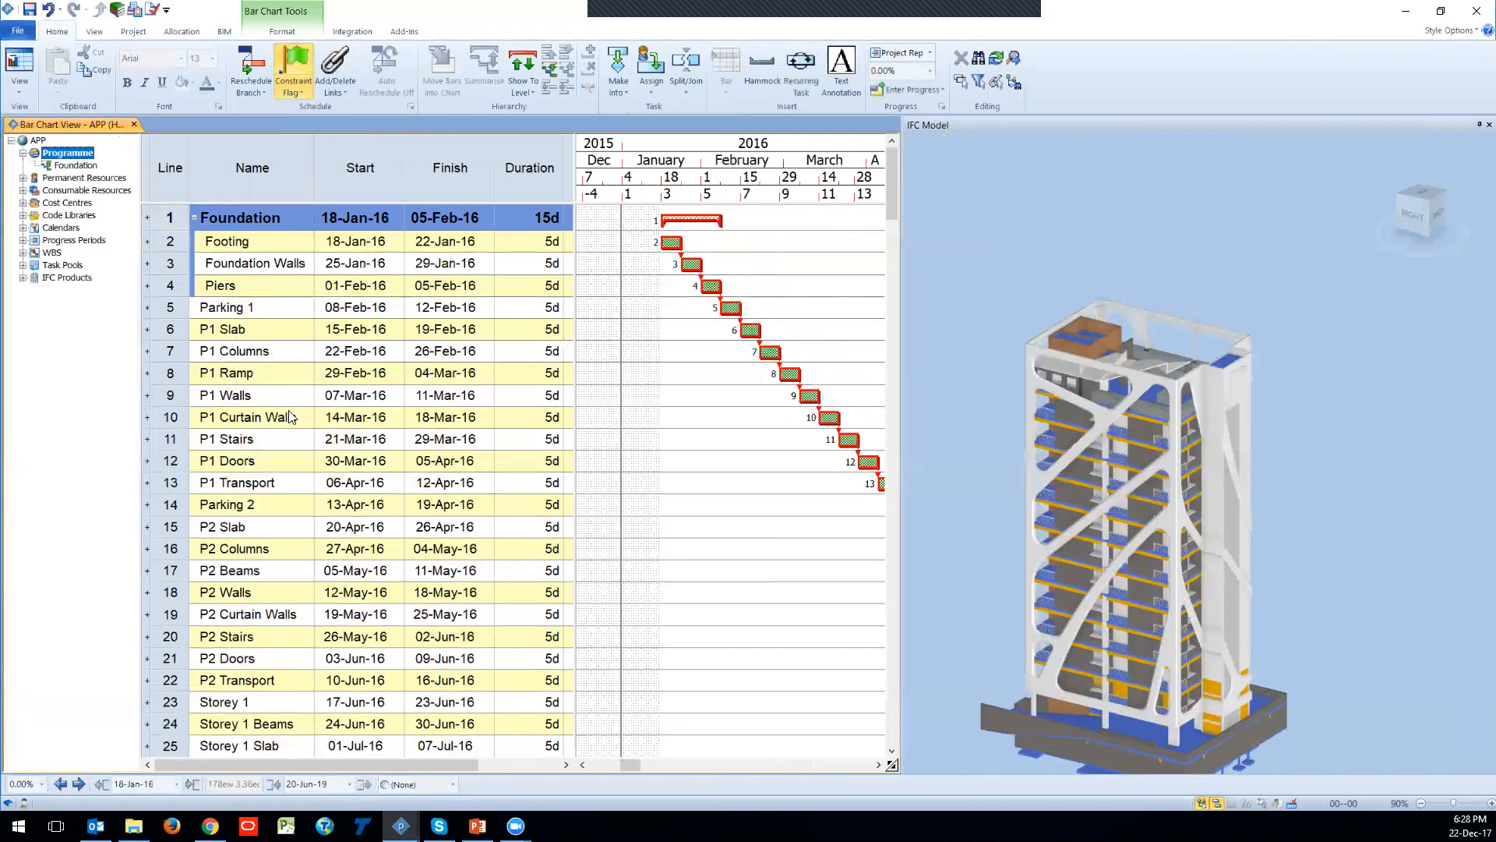
Step: Group the tasks from P1 Slab through P1 Transport under a new summary task named P1
{"action": "left_click", "coordinate": [181, 311]}
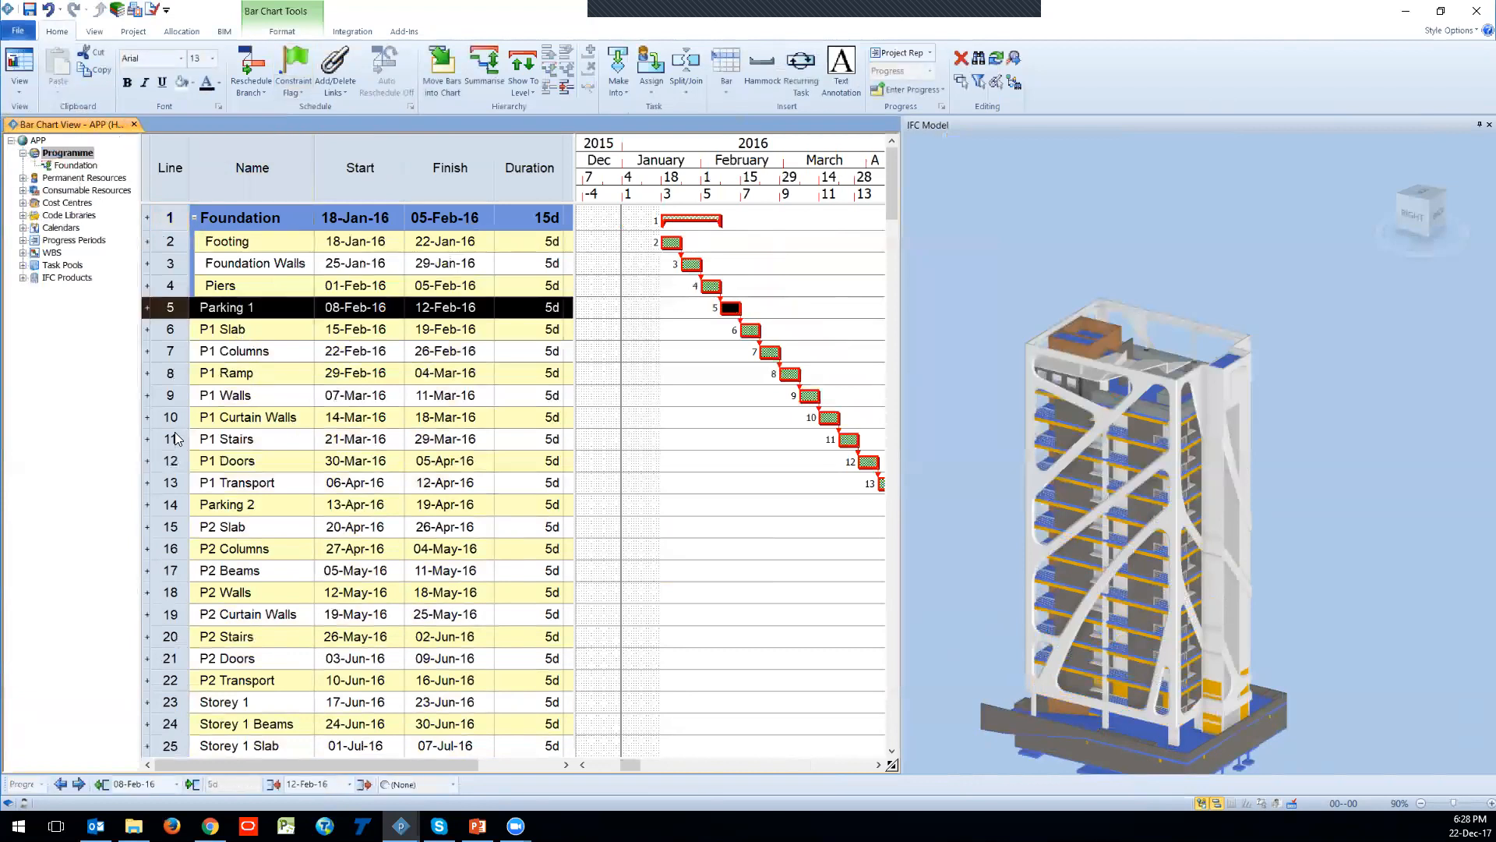
{"action": "left_click", "coordinate": [160, 325]}
{"action": "left_click", "coordinate": [247, 306]}
{"action": "left_click", "coordinate": [172, 307]}
{"action": "left_click", "coordinate": [172, 307]}
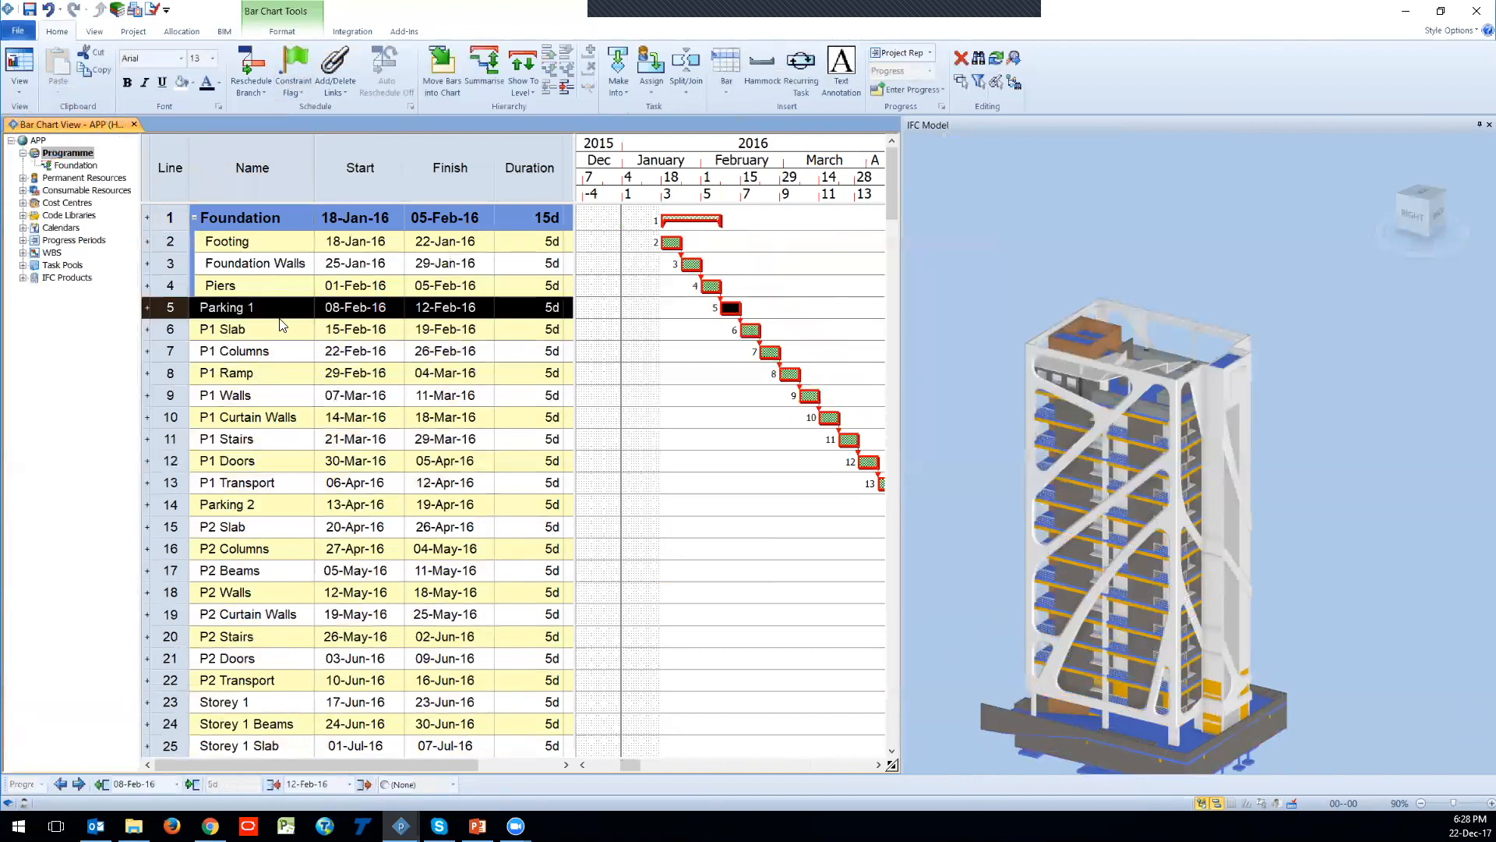
{"action": "left_click", "coordinate": [163, 326]}
{"action": "left_click", "coordinate": [178, 482], "text": "shift"}
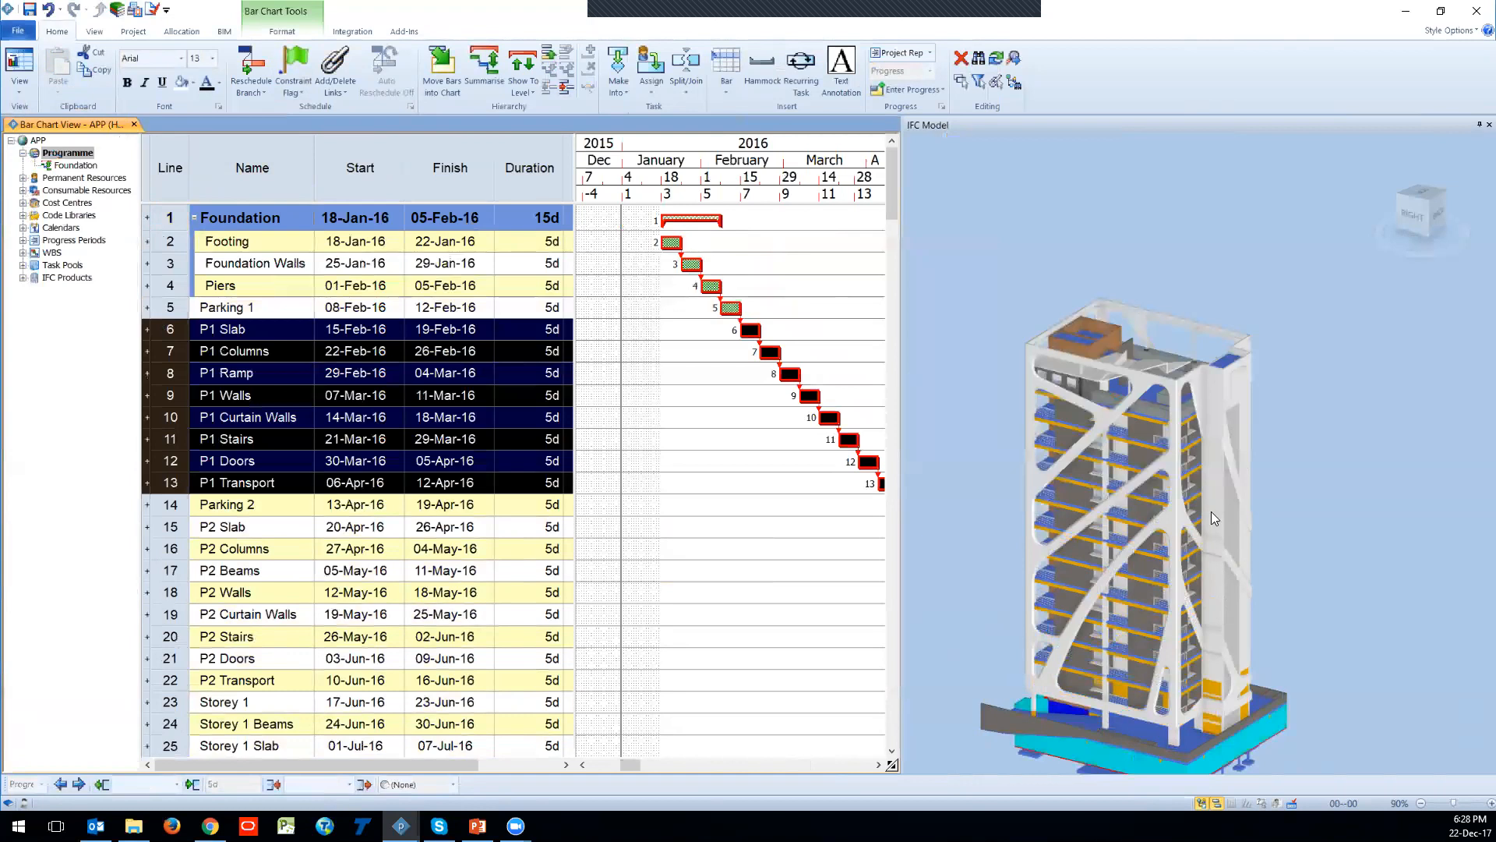
{"action": "scroll", "coordinate": [1217, 511], "scroll_direction": "up", "scroll_amount": 5}
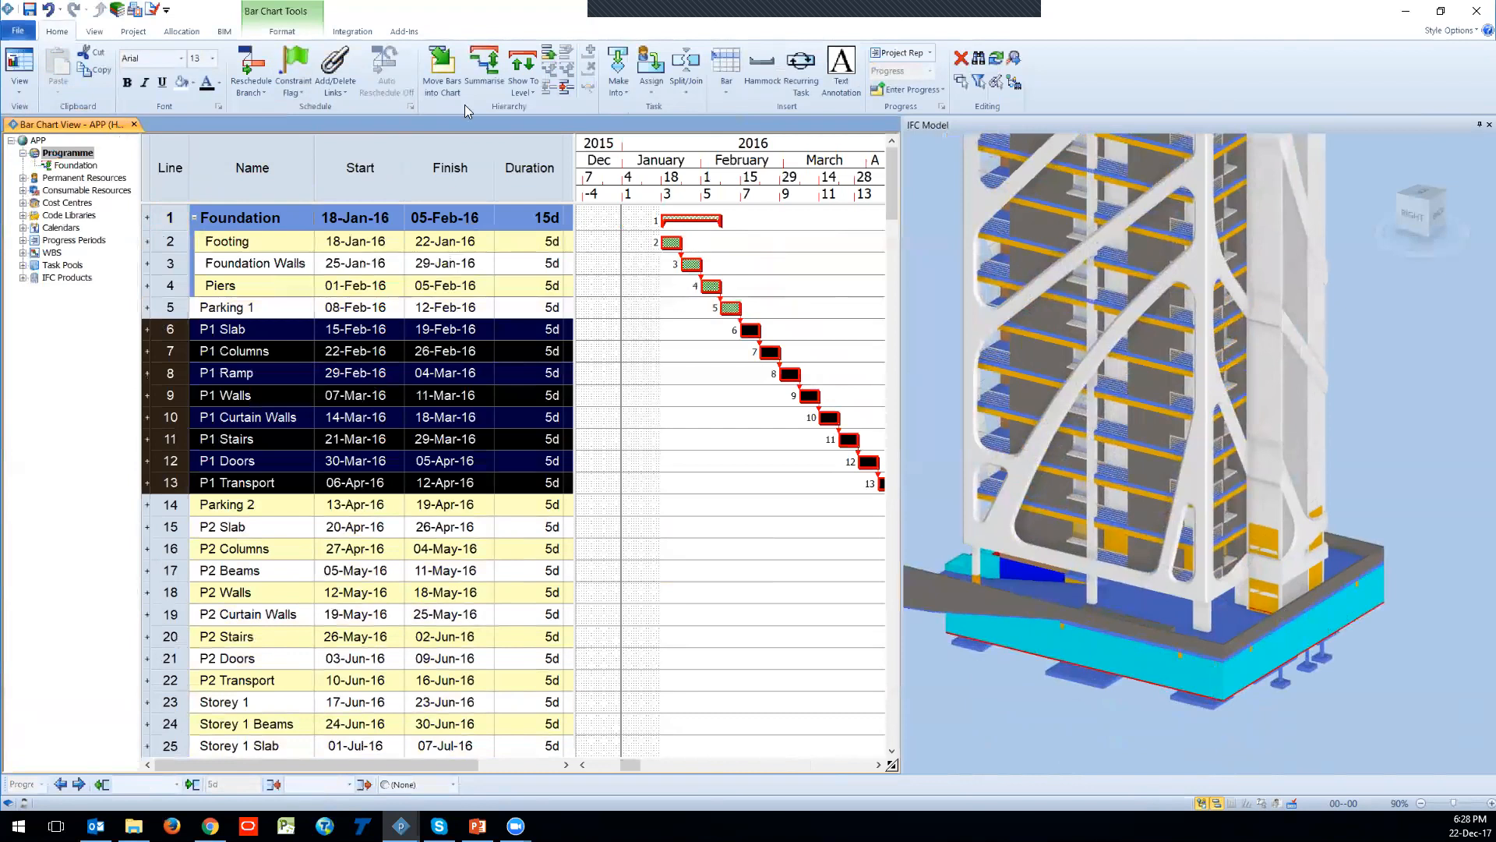
{"action": "left_click", "coordinate": [484, 64]}
{"action": "left_click", "coordinate": [251, 321]}
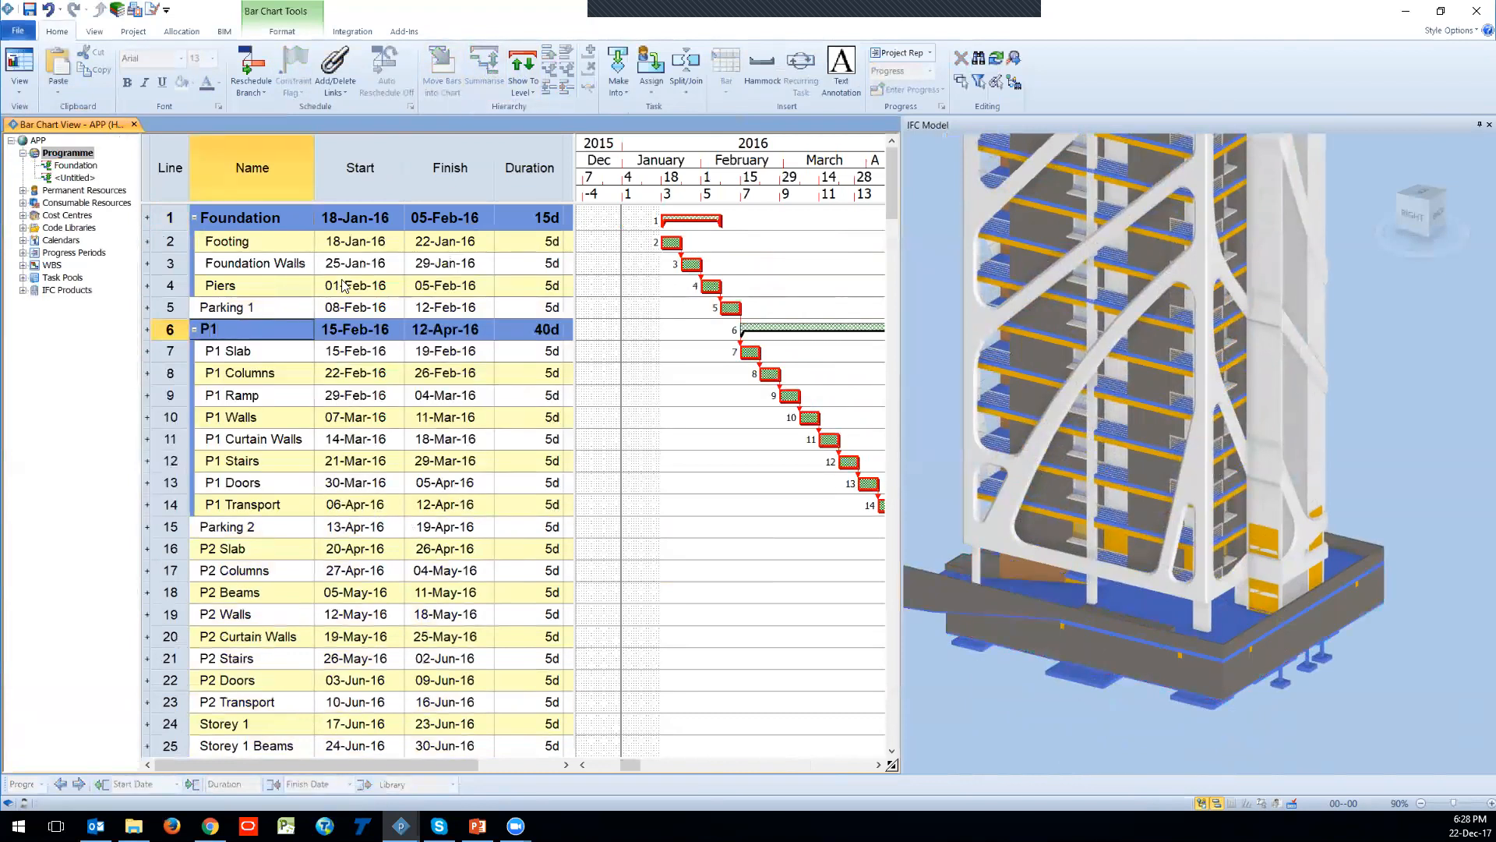
{"action": "left_click", "coordinate": [452, 396]}
Step: Delete the Parking 1 task between the Foundation and P1 groups
{"action": "left_click", "coordinate": [170, 310]}
{"action": "right_click", "coordinate": [178, 310]}
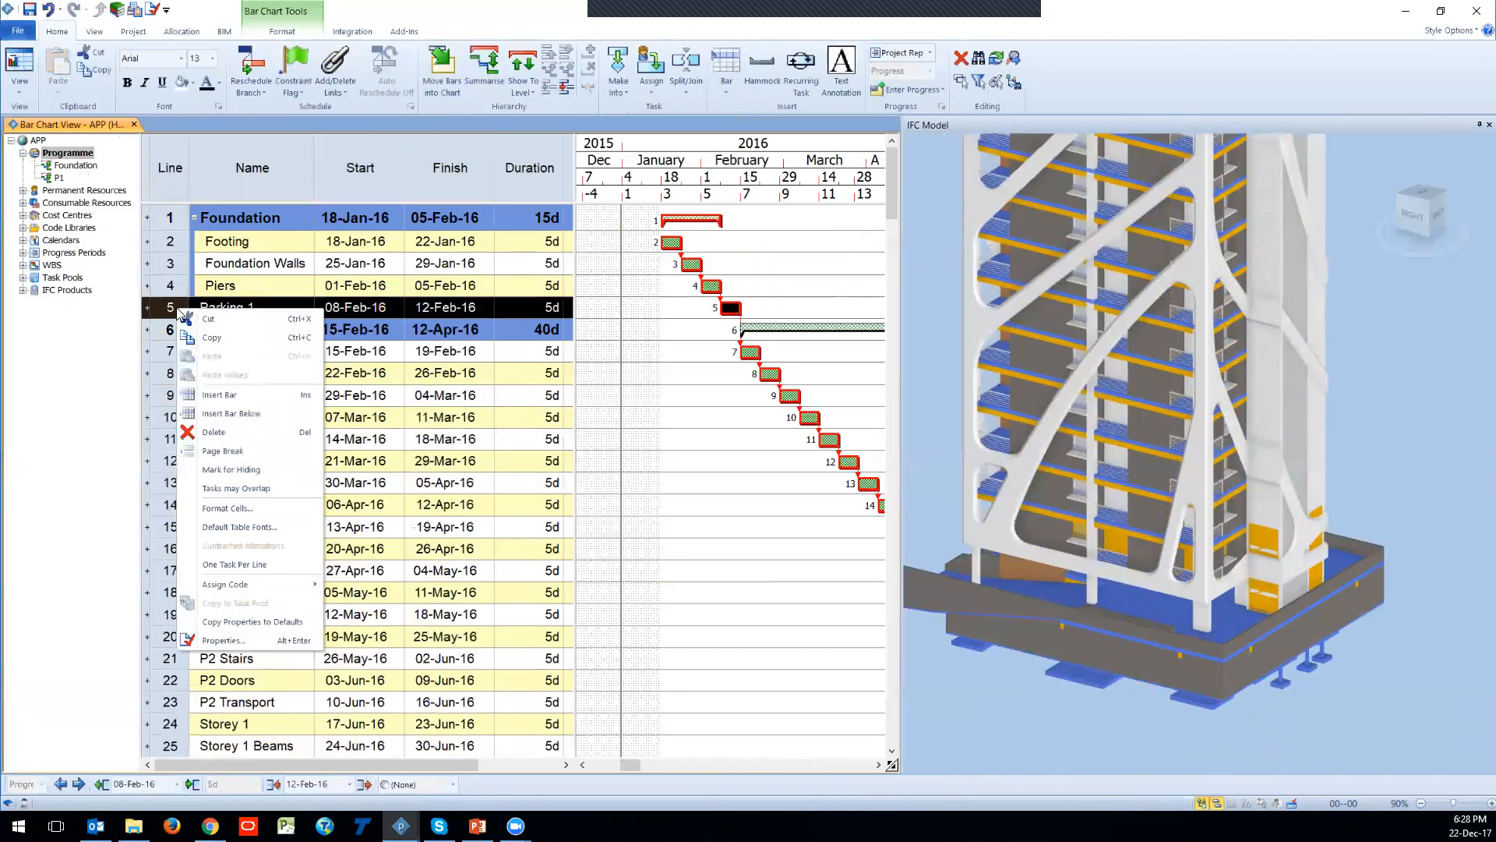
{"action": "left_click", "coordinate": [214, 432]}
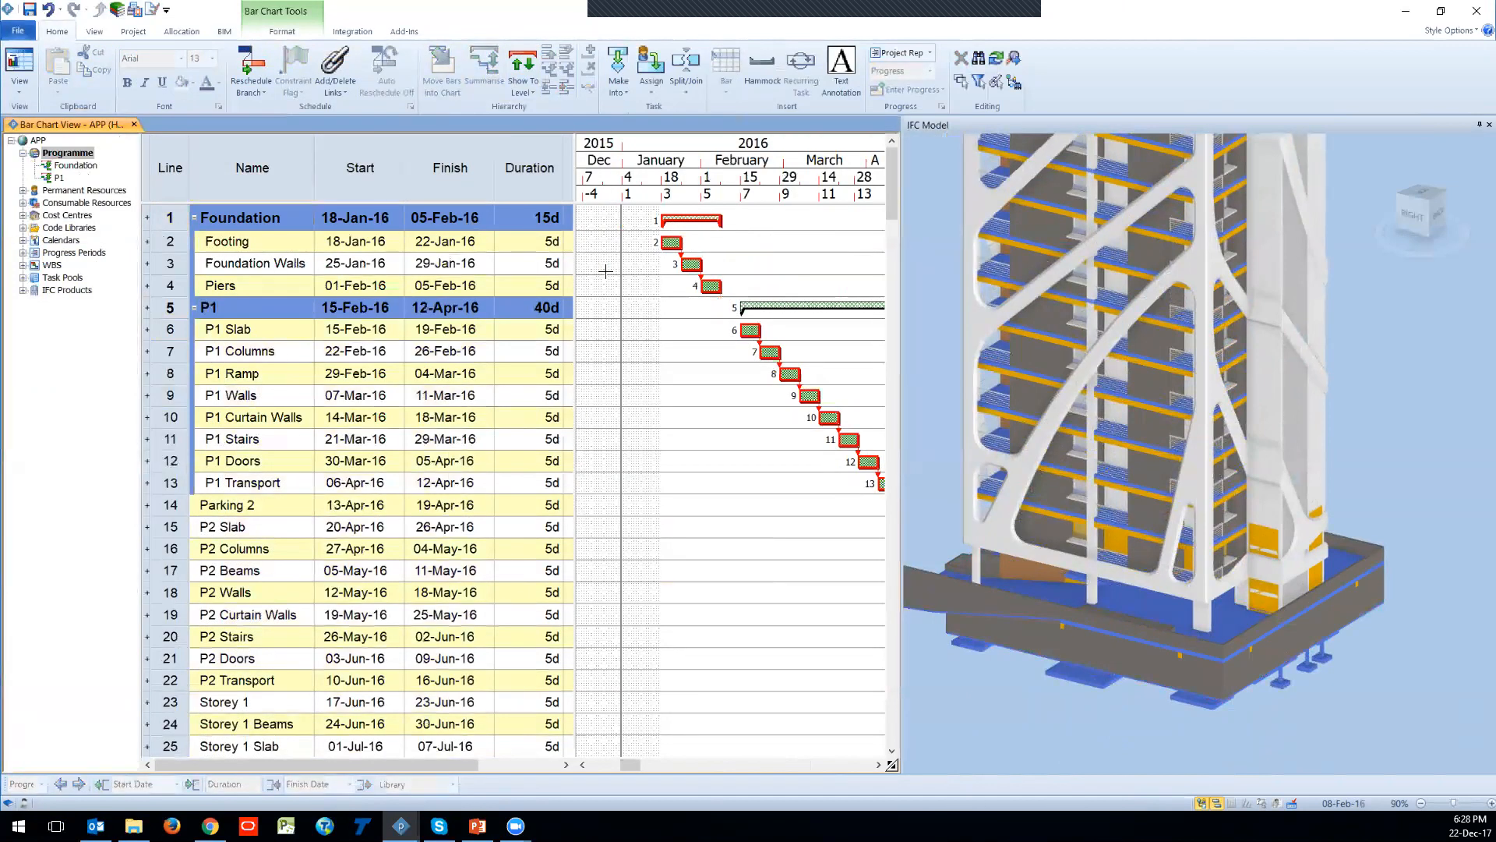
Step: Link the finish of the Foundation bar to the start of the P1 summary bar
{"action": "left_click_drag", "start_coordinate": [721, 222], "coordinate": [740, 299]}
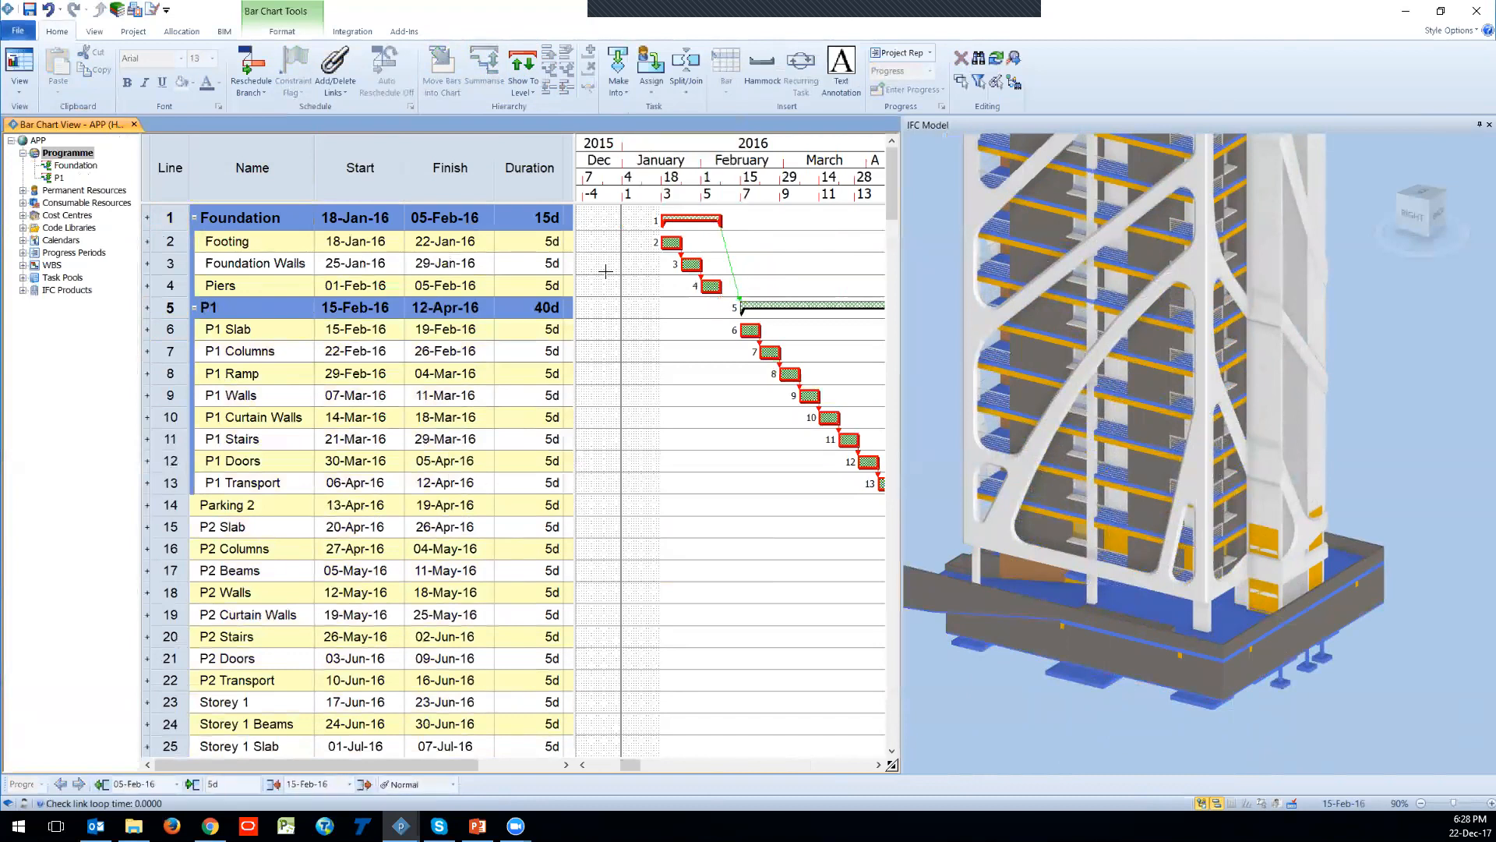
{"action": "left_click", "coordinate": [701, 230]}
{"action": "key", "text": "ctrl"}
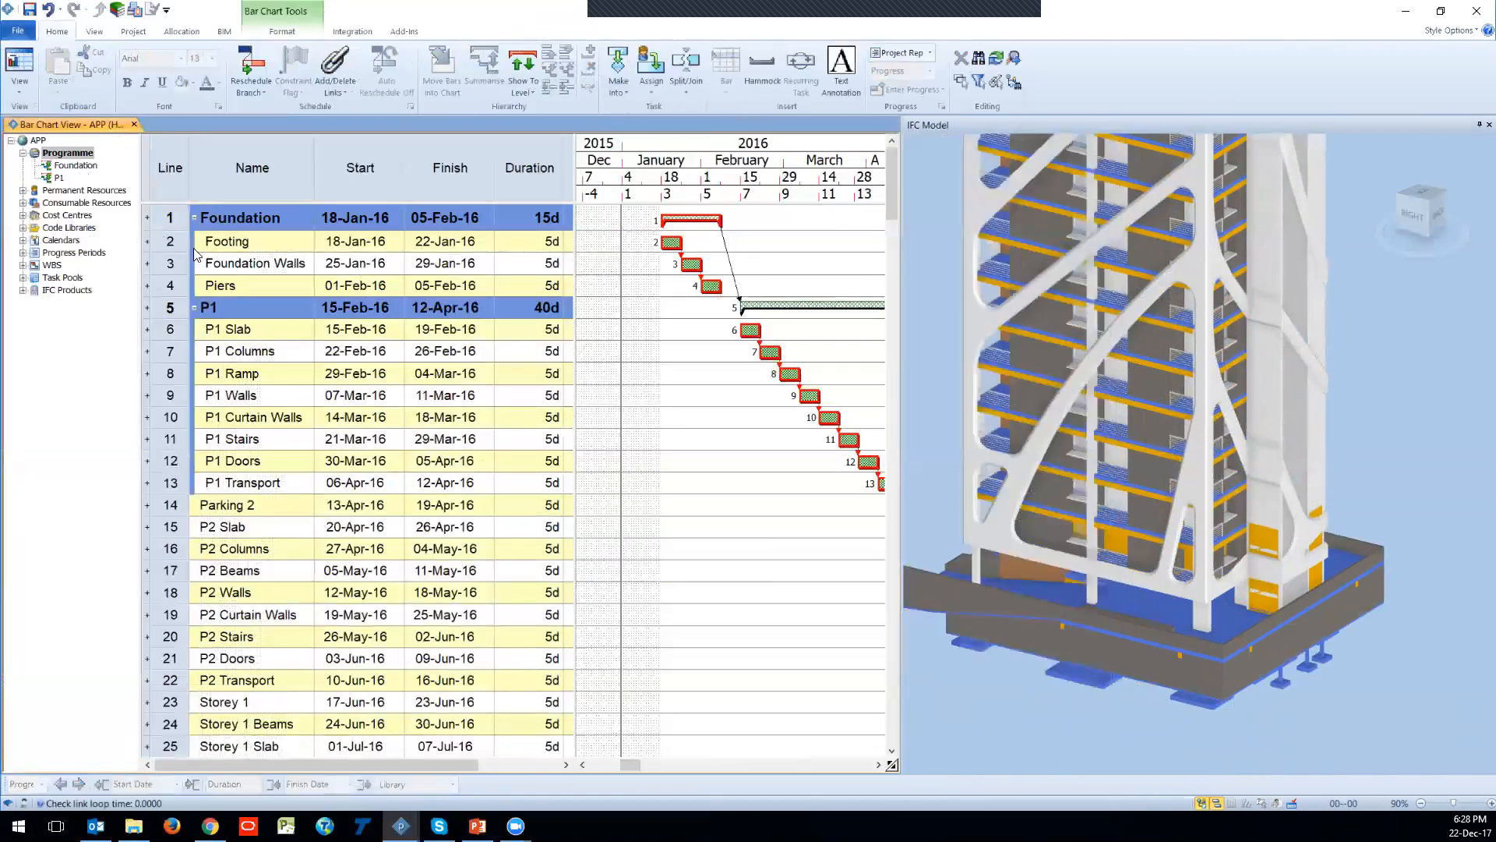
Step: Collapse the Foundation and P1 groups to view them as summary lines, and expand both again
{"action": "left_click", "coordinate": [194, 218]}
{"action": "left_click", "coordinate": [194, 241]}
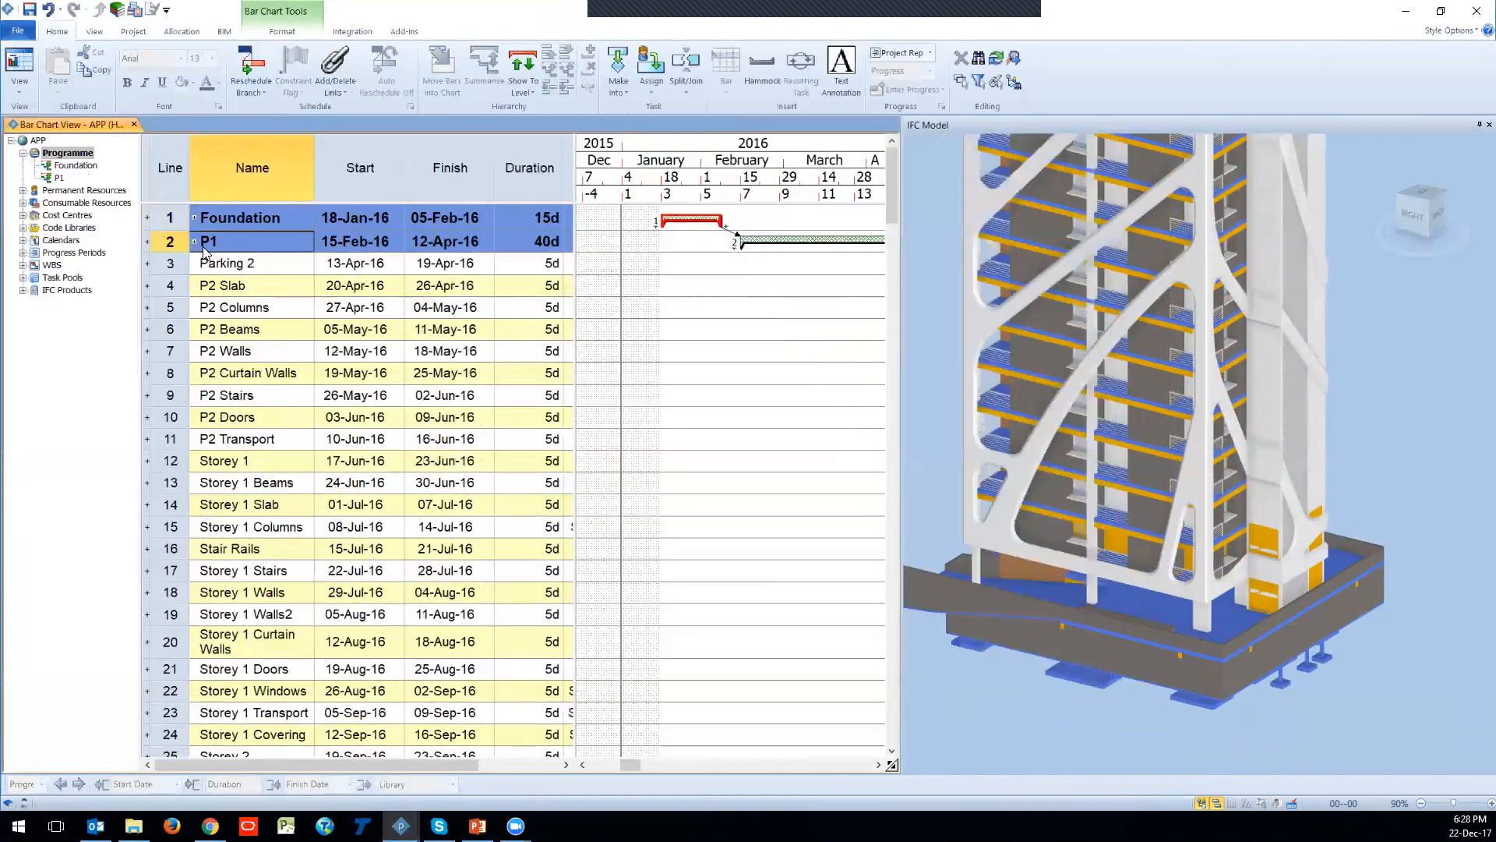
{"action": "left_click", "coordinate": [194, 241]}
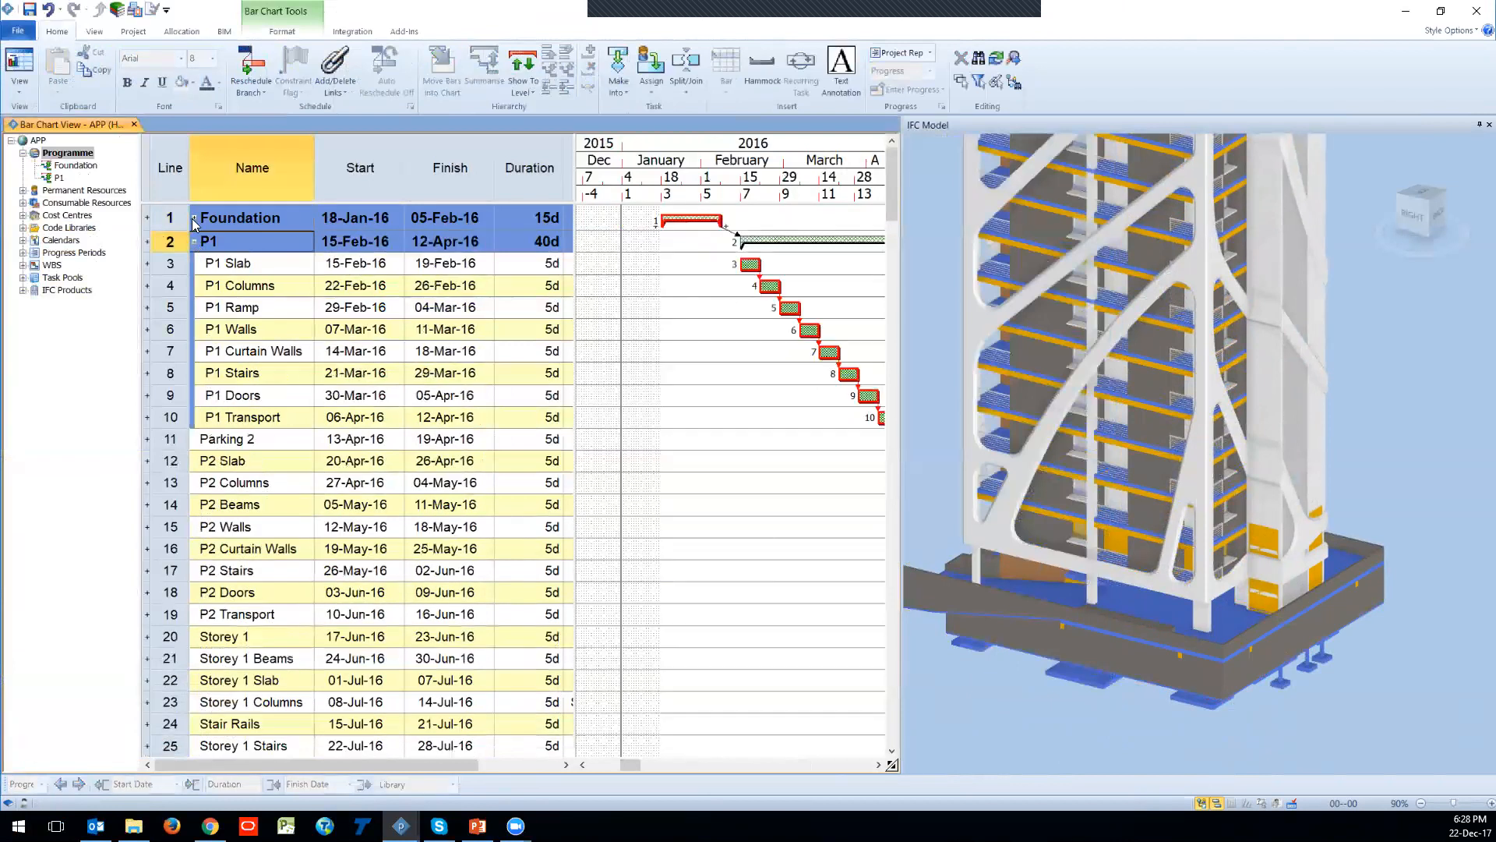
{"action": "left_click", "coordinate": [194, 218]}
Step: View the Foundation and P1 branches of the programme separately, ending on the P1 branch
{"action": "left_click", "coordinate": [66, 165]}
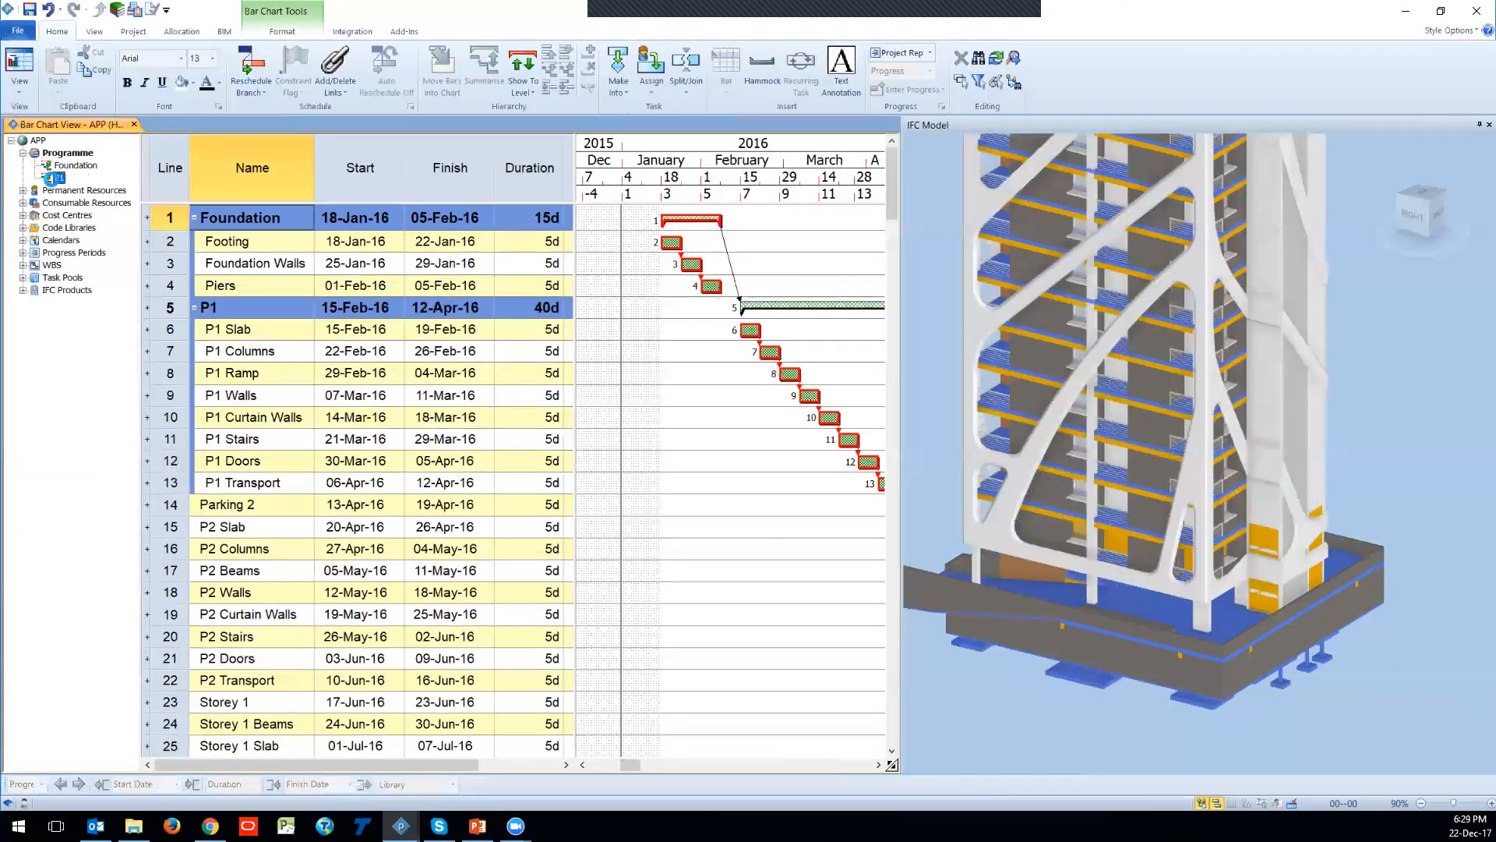
{"action": "left_click", "coordinate": [59, 154]}
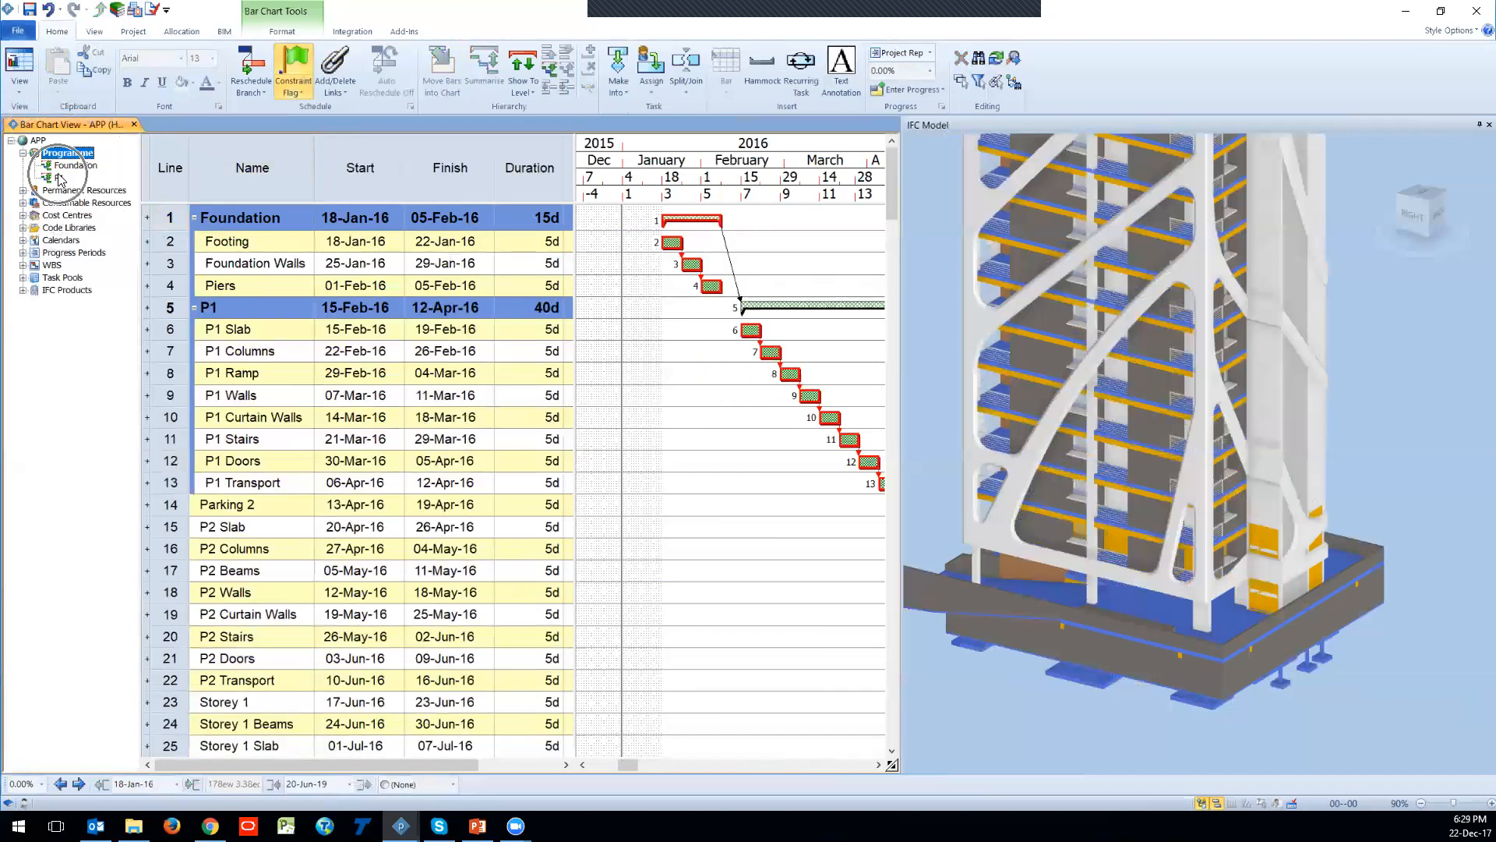
{"action": "left_click", "coordinate": [67, 165]}
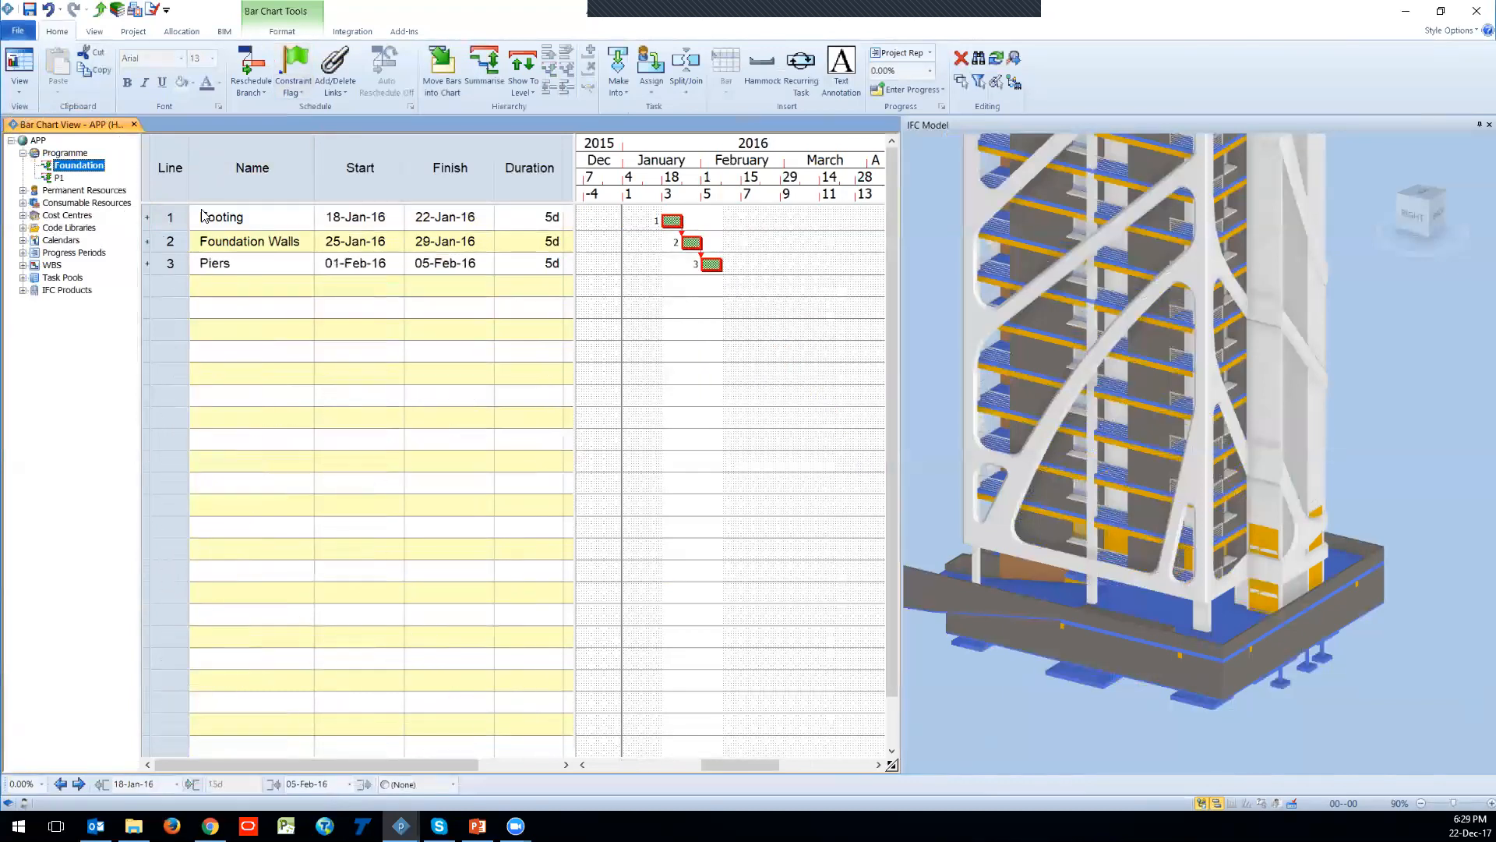
{"action": "left_click", "coordinate": [60, 179]}
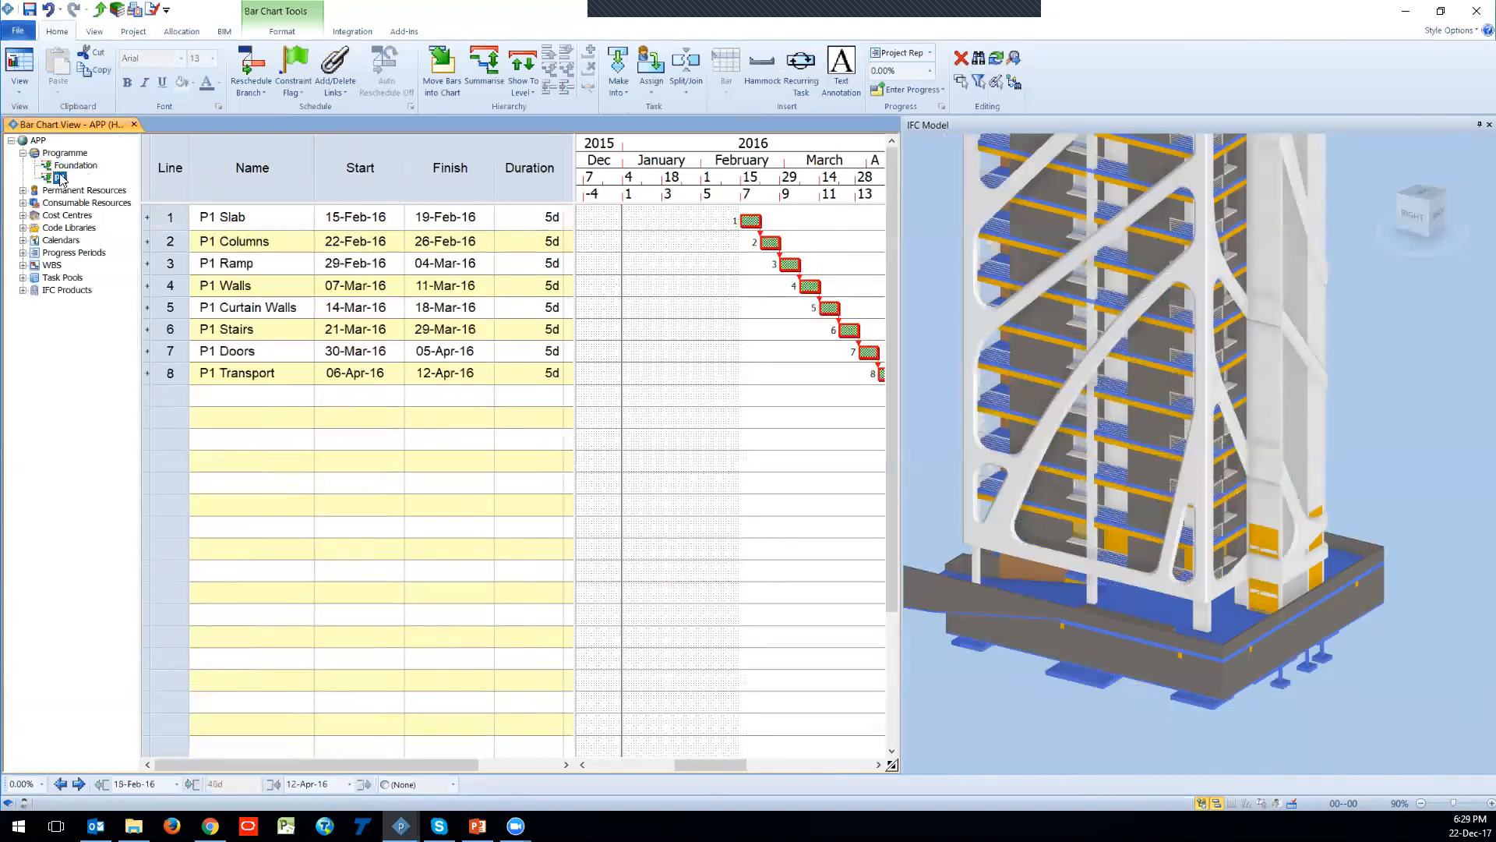
{"action": "left_click", "coordinate": [344, 501]}
{"action": "left_click", "coordinate": [68, 175]}
Step: Show only the current P1 view's items in the 3D model and inspect them from the front
{"action": "left_click_drag", "start_coordinate": [1267, 496], "coordinate": [1286, 591]}
{"action": "scroll", "coordinate": [1081, 357], "scroll_direction": "down", "scroll_amount": 3}
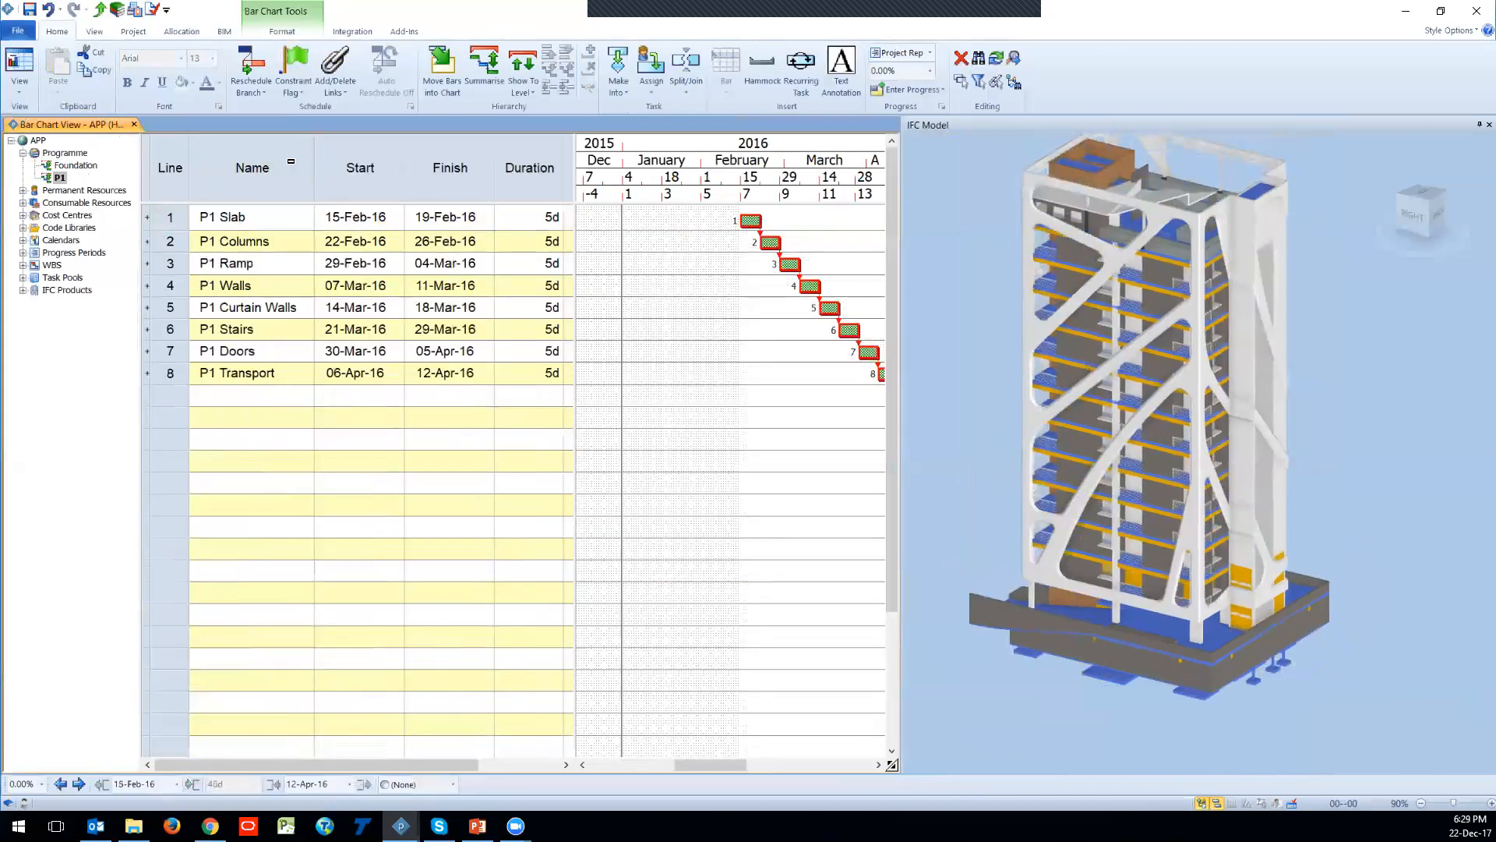
{"action": "left_click", "coordinate": [226, 32]}
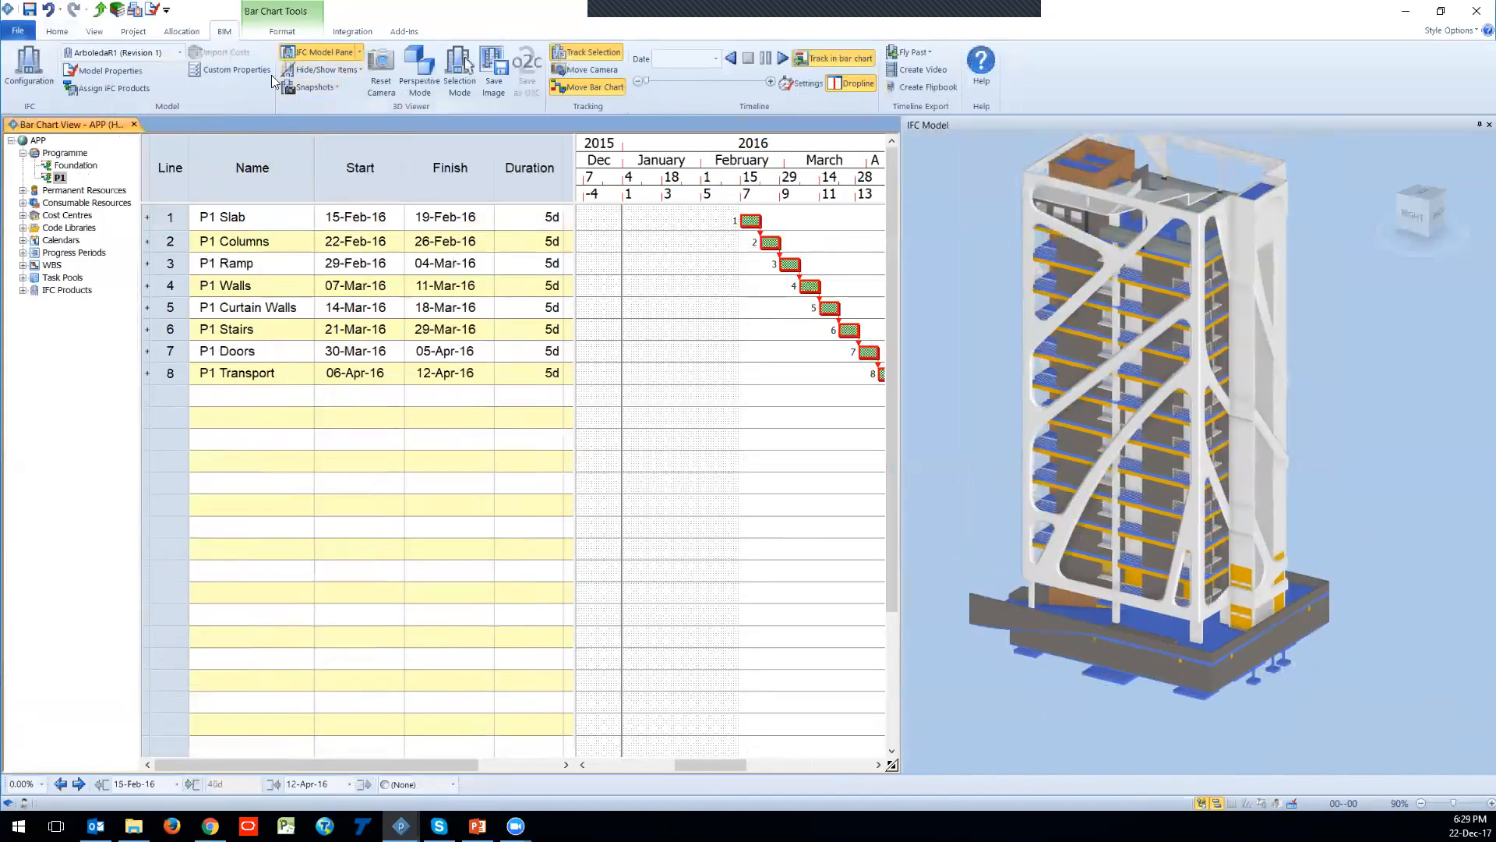
{"action": "left_click", "coordinate": [360, 69]}
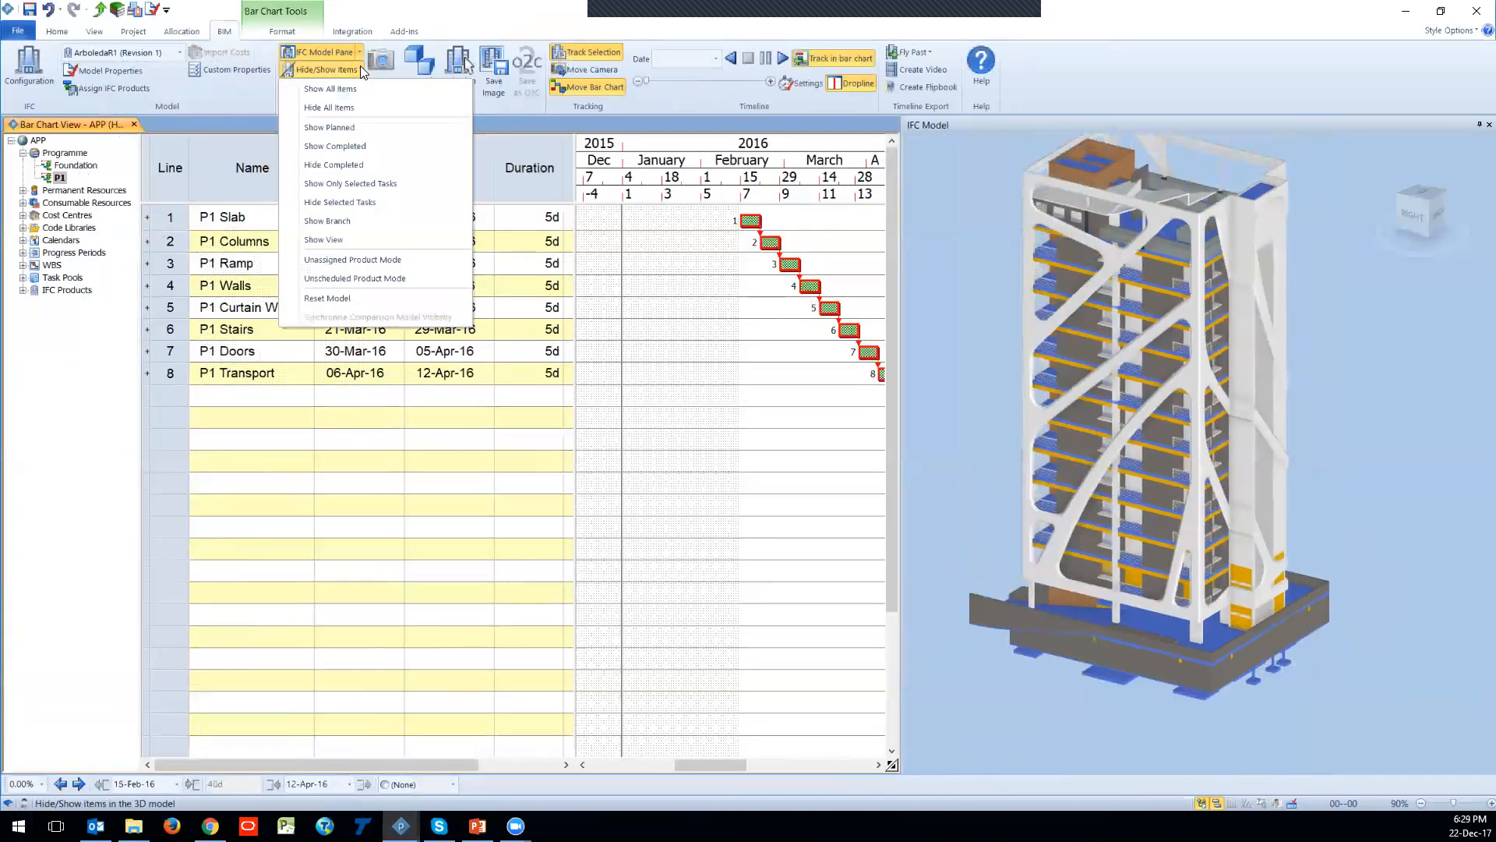
{"action": "left_click", "coordinate": [355, 237]}
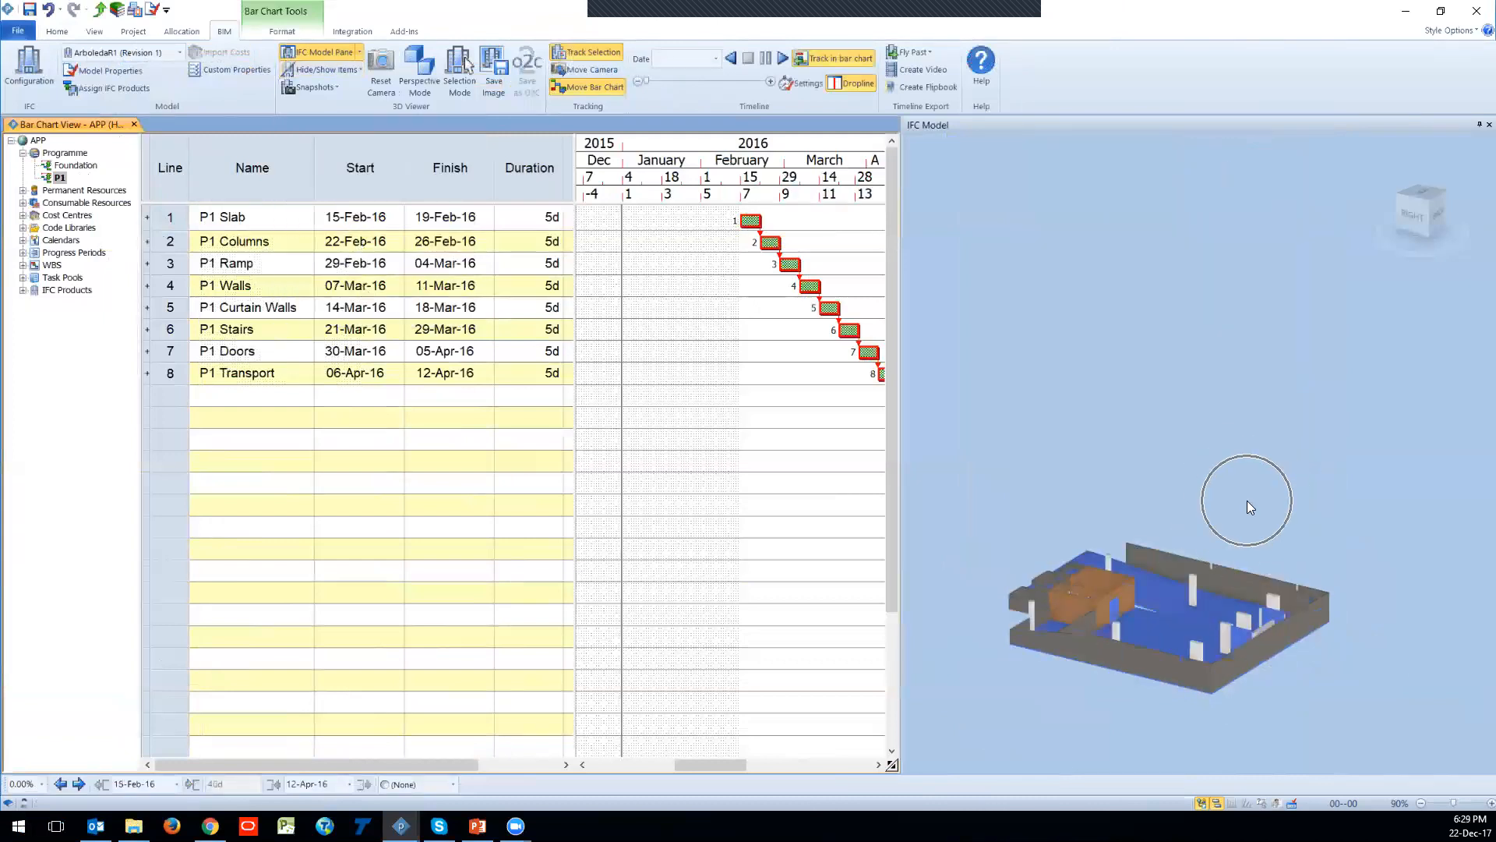
{"action": "key", "text": "ctrl"}
{"action": "left_click_drag", "start_coordinate": [1219, 572], "coordinate": [1153, 524]}
{"action": "left_click_drag", "start_coordinate": [1069, 539], "coordinate": [1089, 547]}
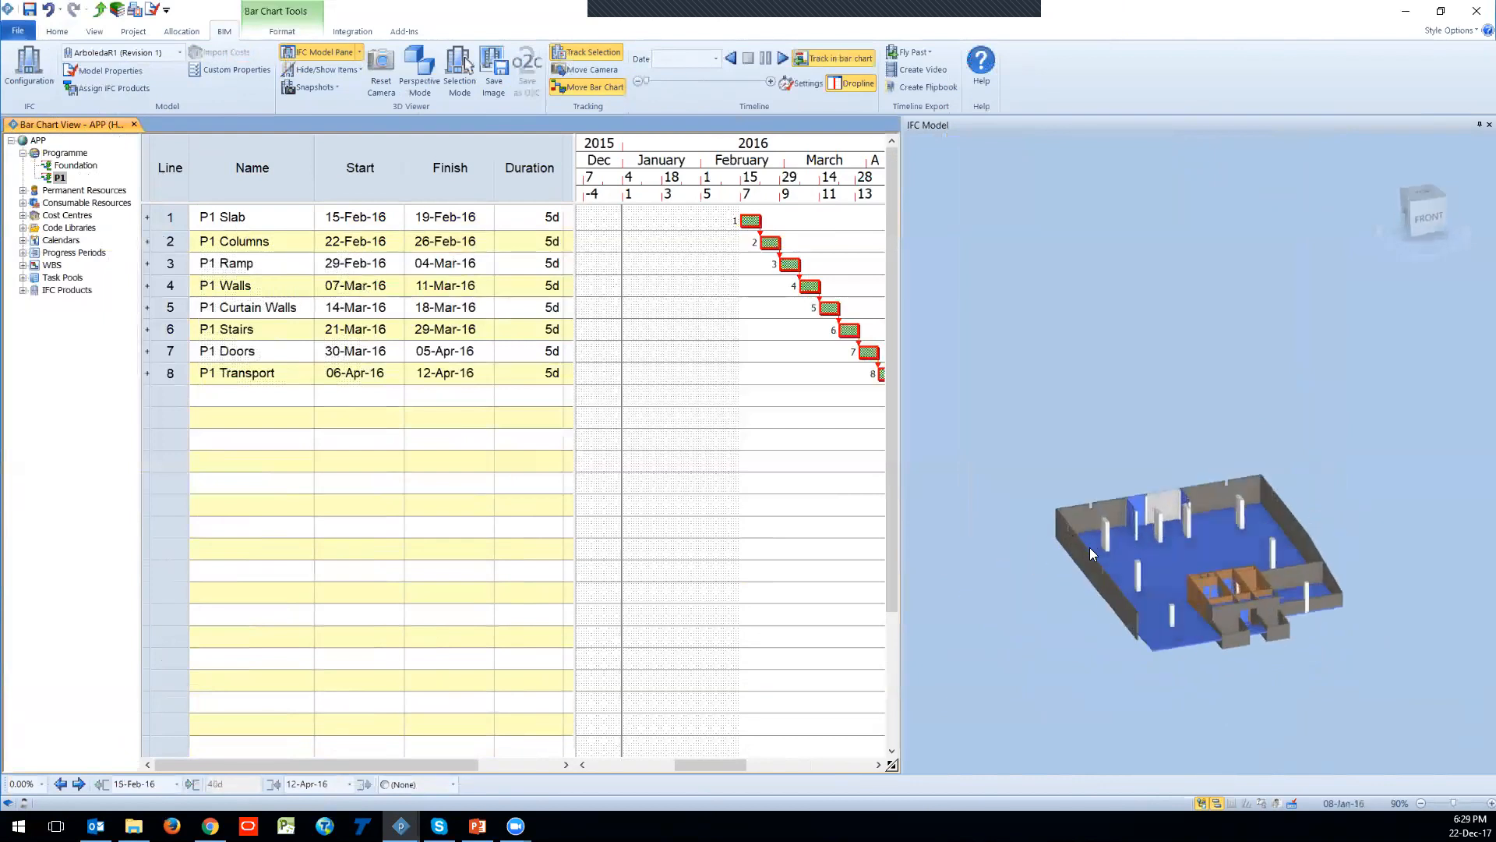
Step: Show all items in the 3D model
{"action": "left_click", "coordinate": [359, 52]}
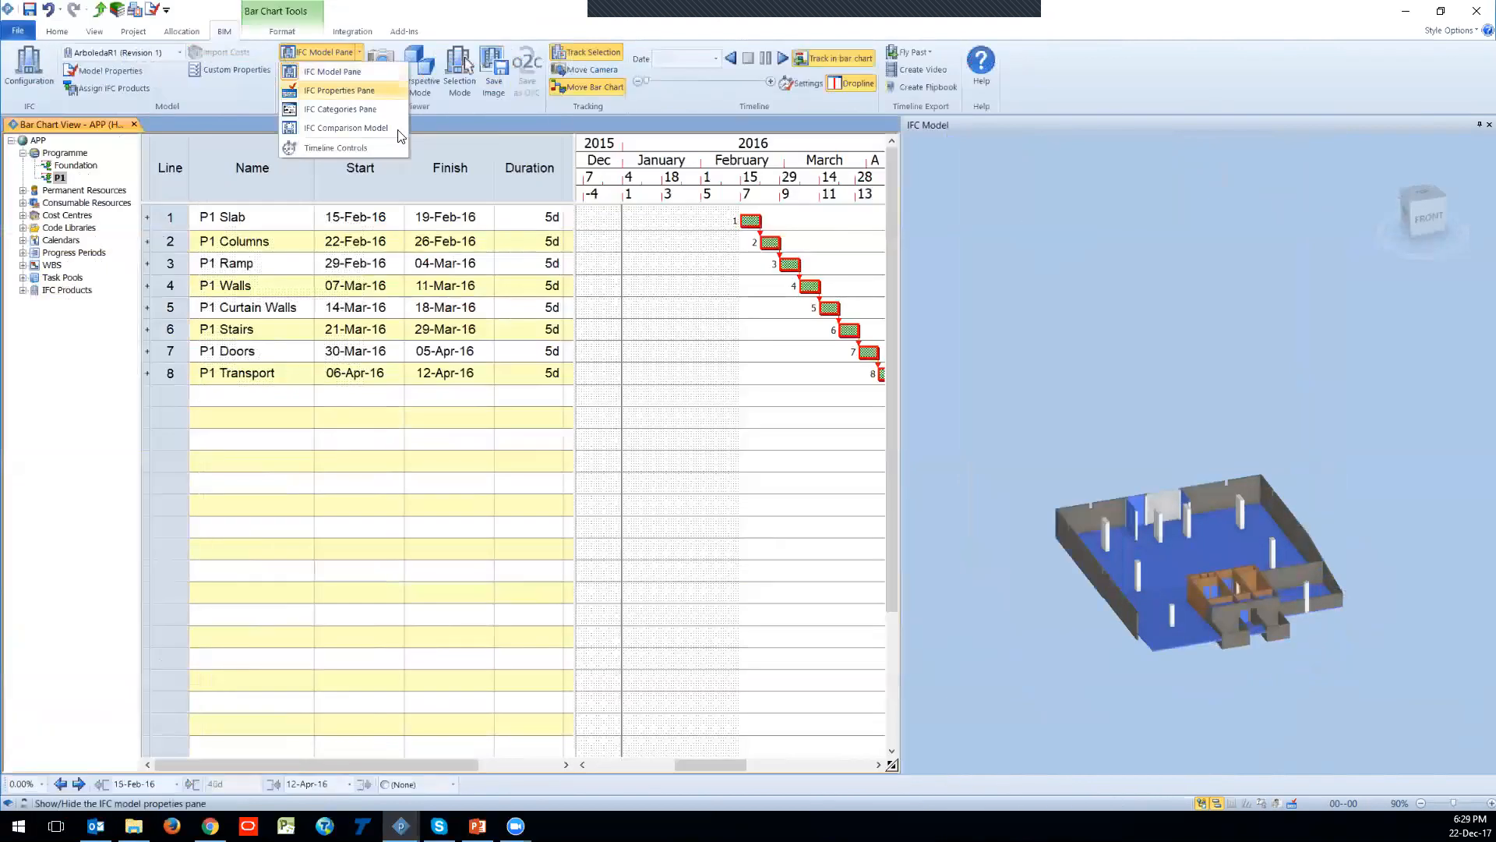
{"action": "left_click", "coordinate": [360, 54]}
{"action": "left_click", "coordinate": [355, 69]}
{"action": "left_click", "coordinate": [344, 90]}
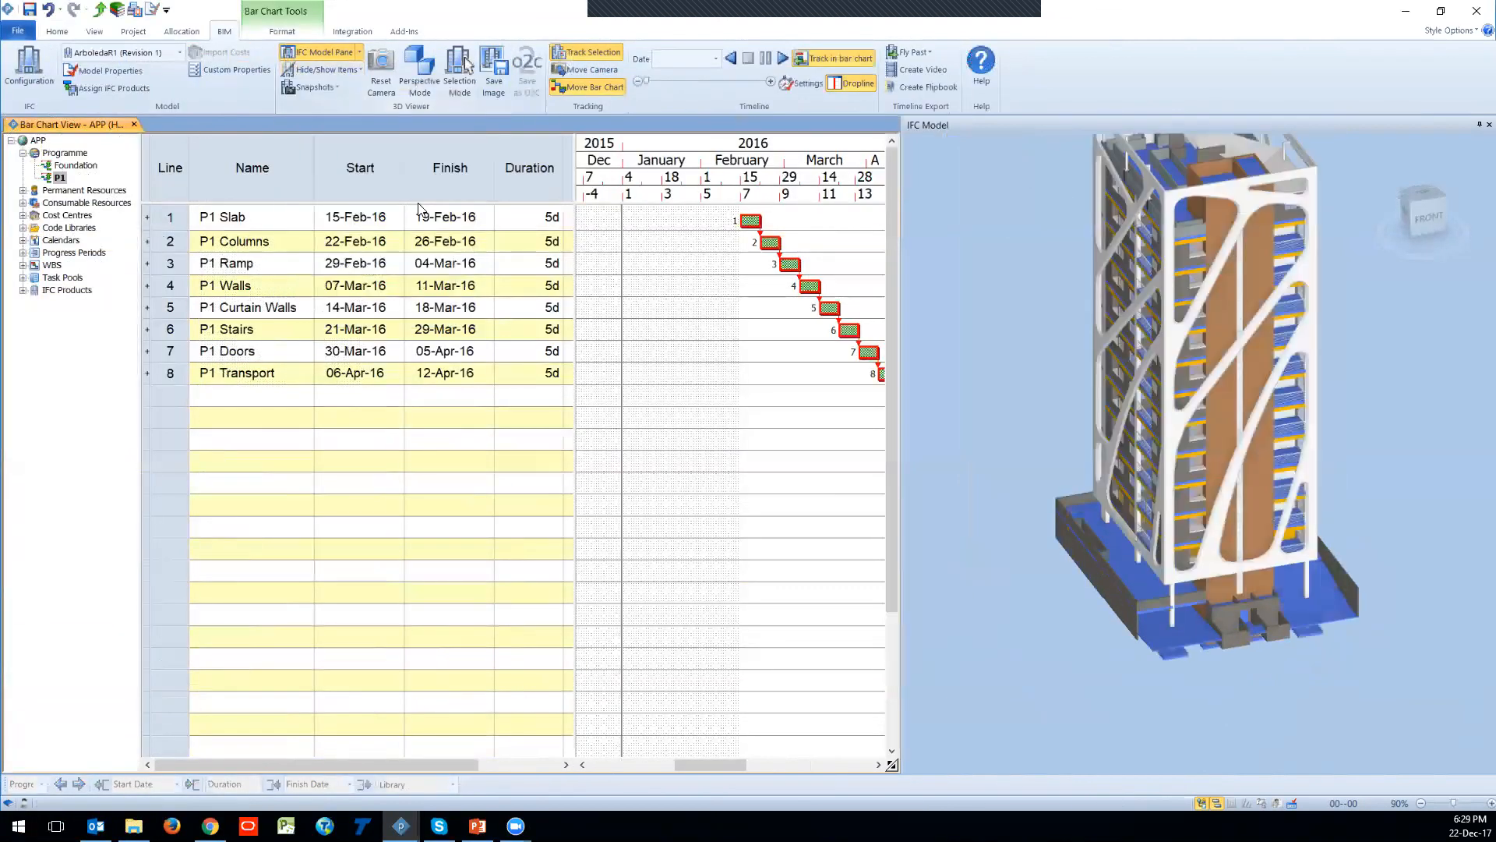
Step: Delete all tasks in the P1 branch, and clear the remaining tasks from the whole programme
{"action": "key", "text": "ctrl+a"}
{"action": "key", "text": "Delete"}
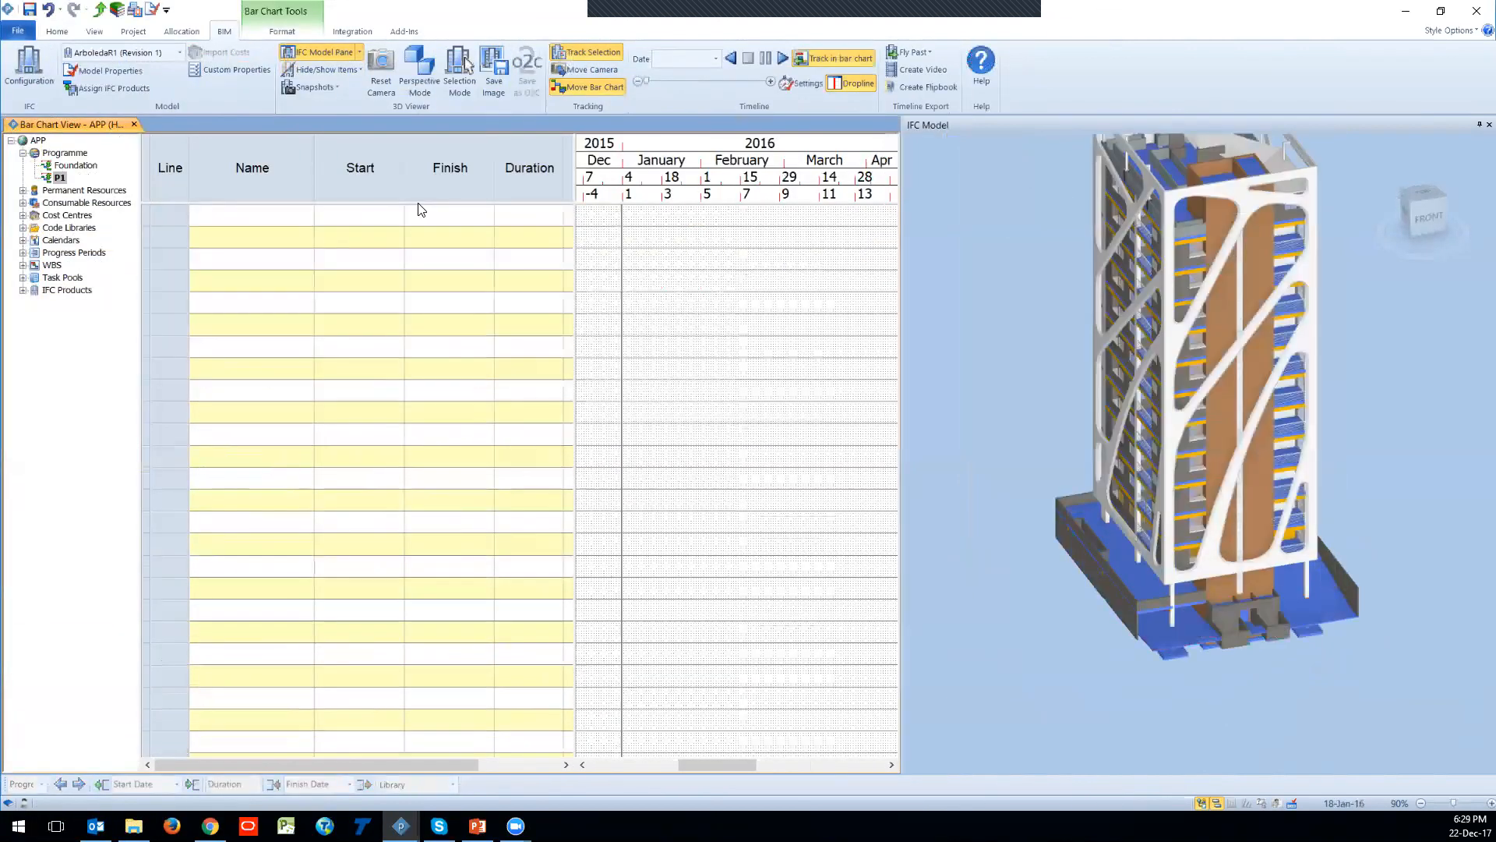
{"action": "left_click", "coordinate": [53, 153]}
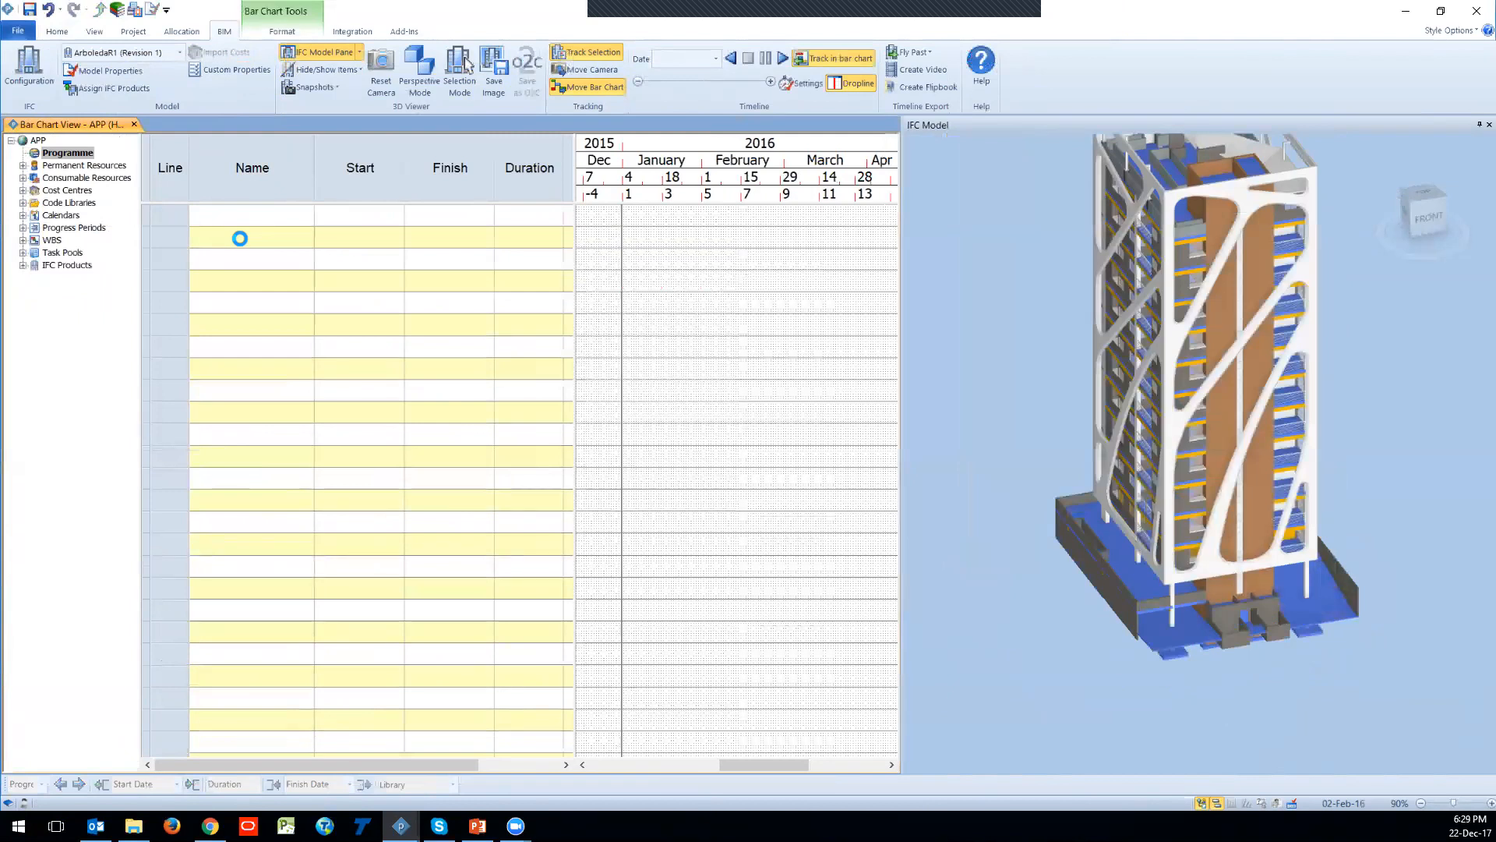
Step: Begin opening another project and browse to the 02 Asta Set Presentation folder inside 00 APP Presentation
{"action": "left_click", "coordinate": [15, 32]}
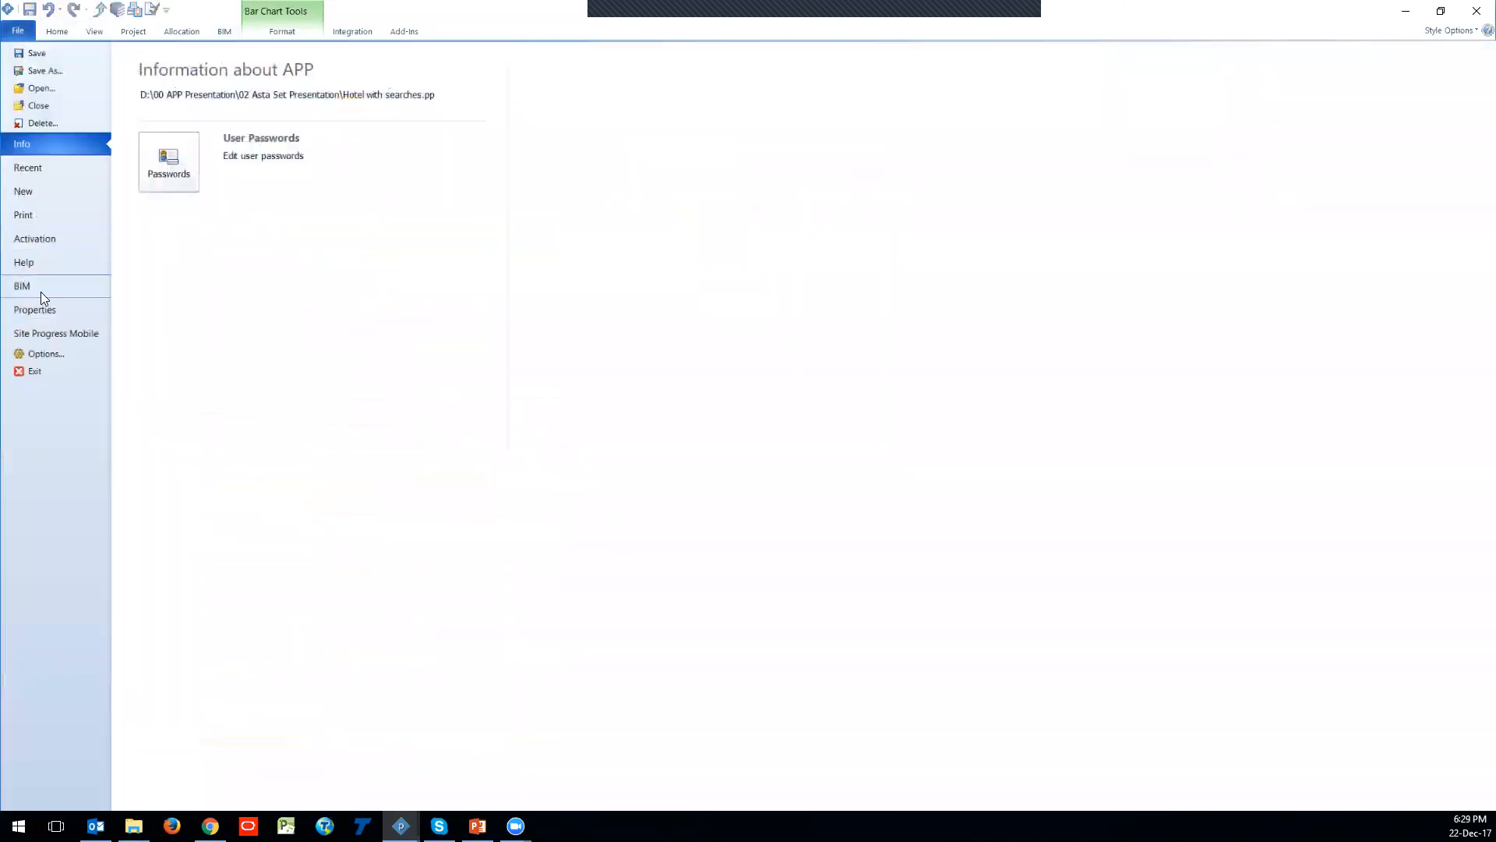
{"action": "left_click", "coordinate": [47, 86]}
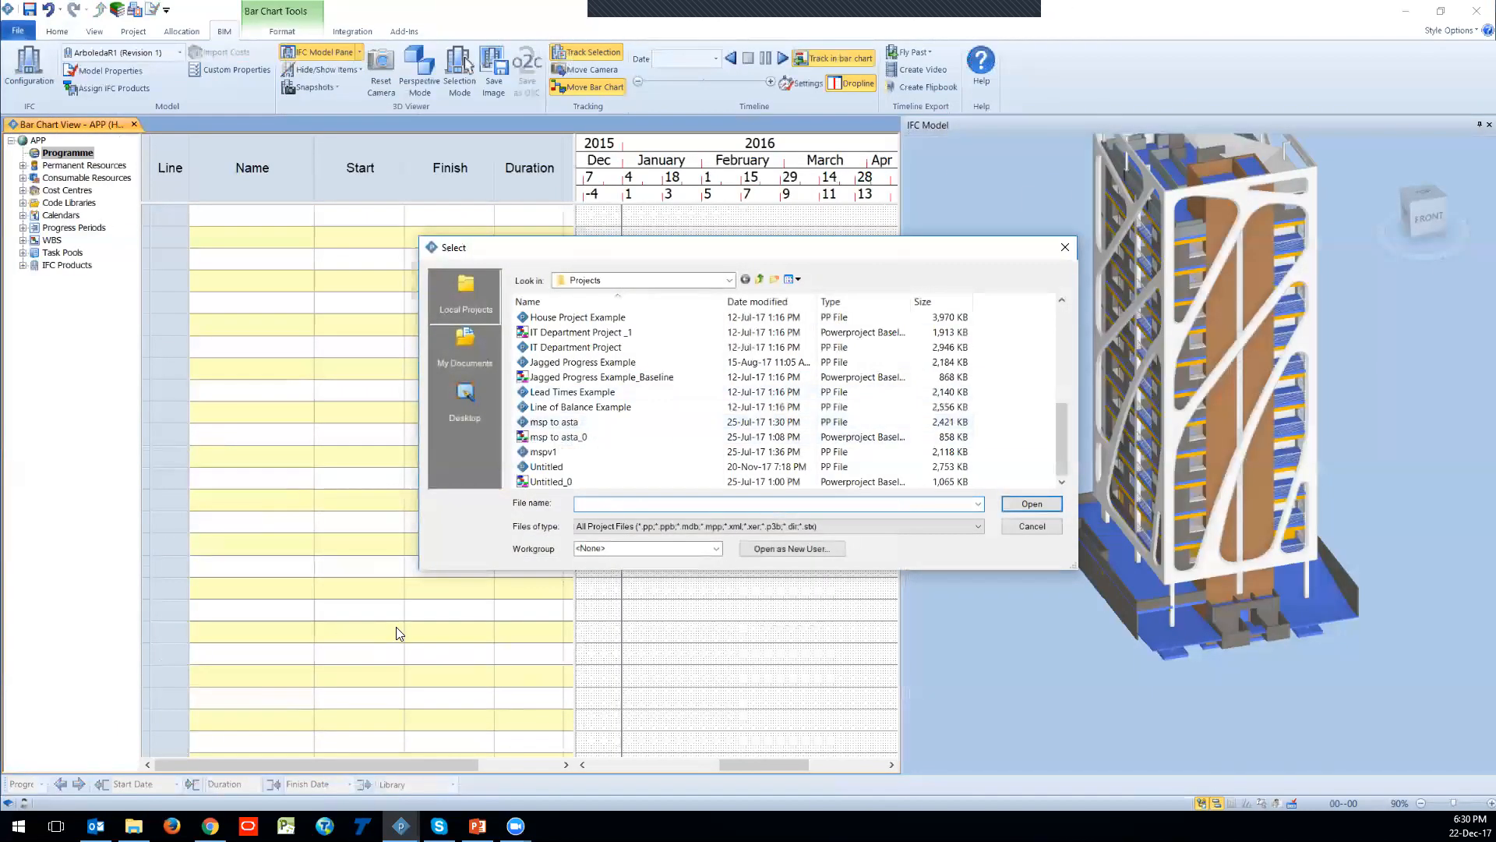
{"action": "left_click", "coordinate": [760, 279]}
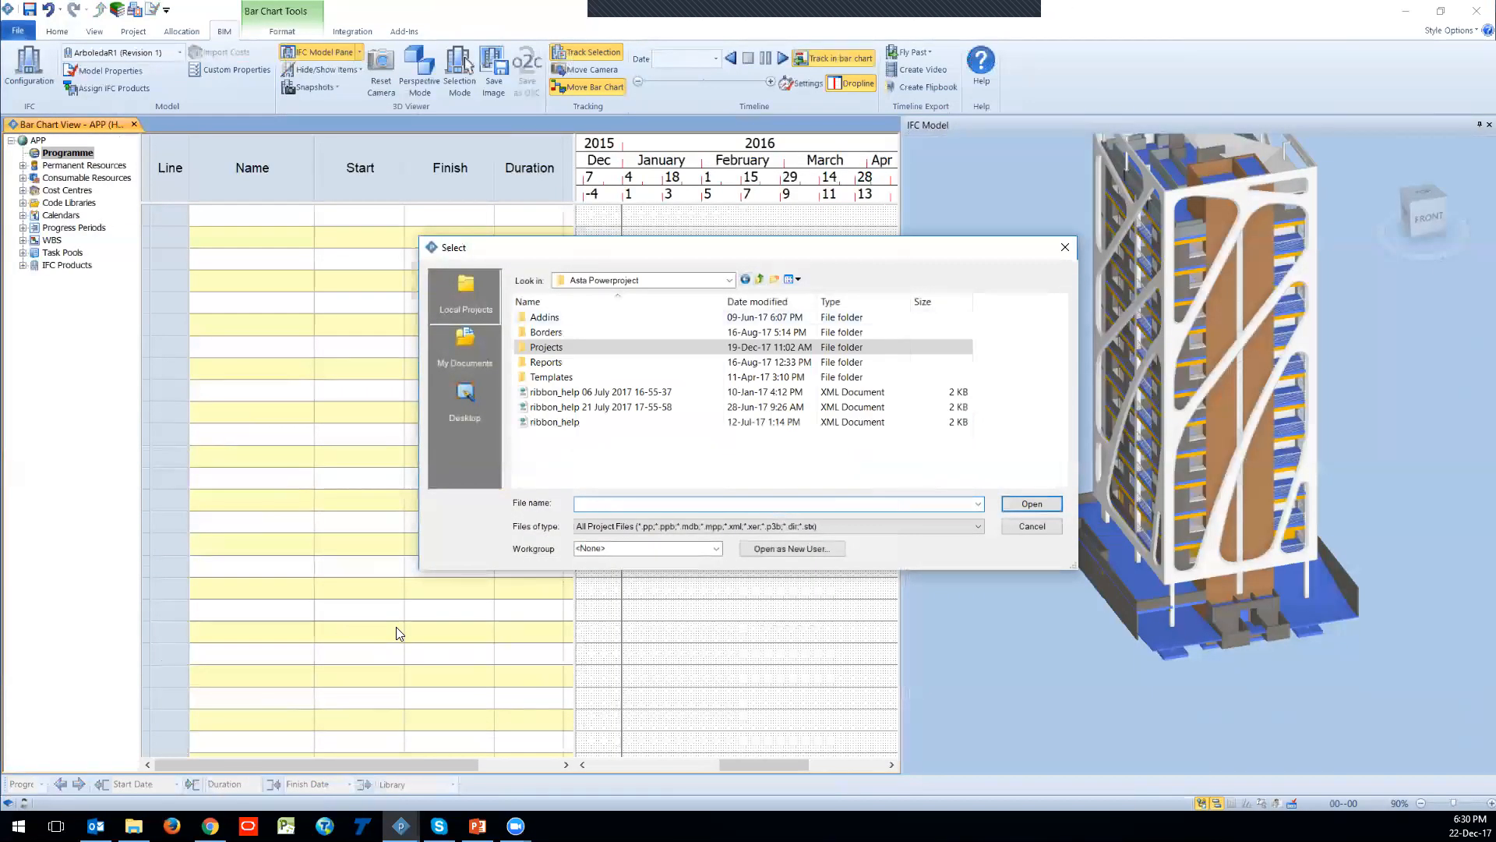
{"action": "left_click", "coordinate": [760, 279]}
{"action": "left_click", "coordinate": [761, 279]}
{"action": "double_click", "coordinate": [770, 431]}
{"action": "double_click", "coordinate": [571, 317]}
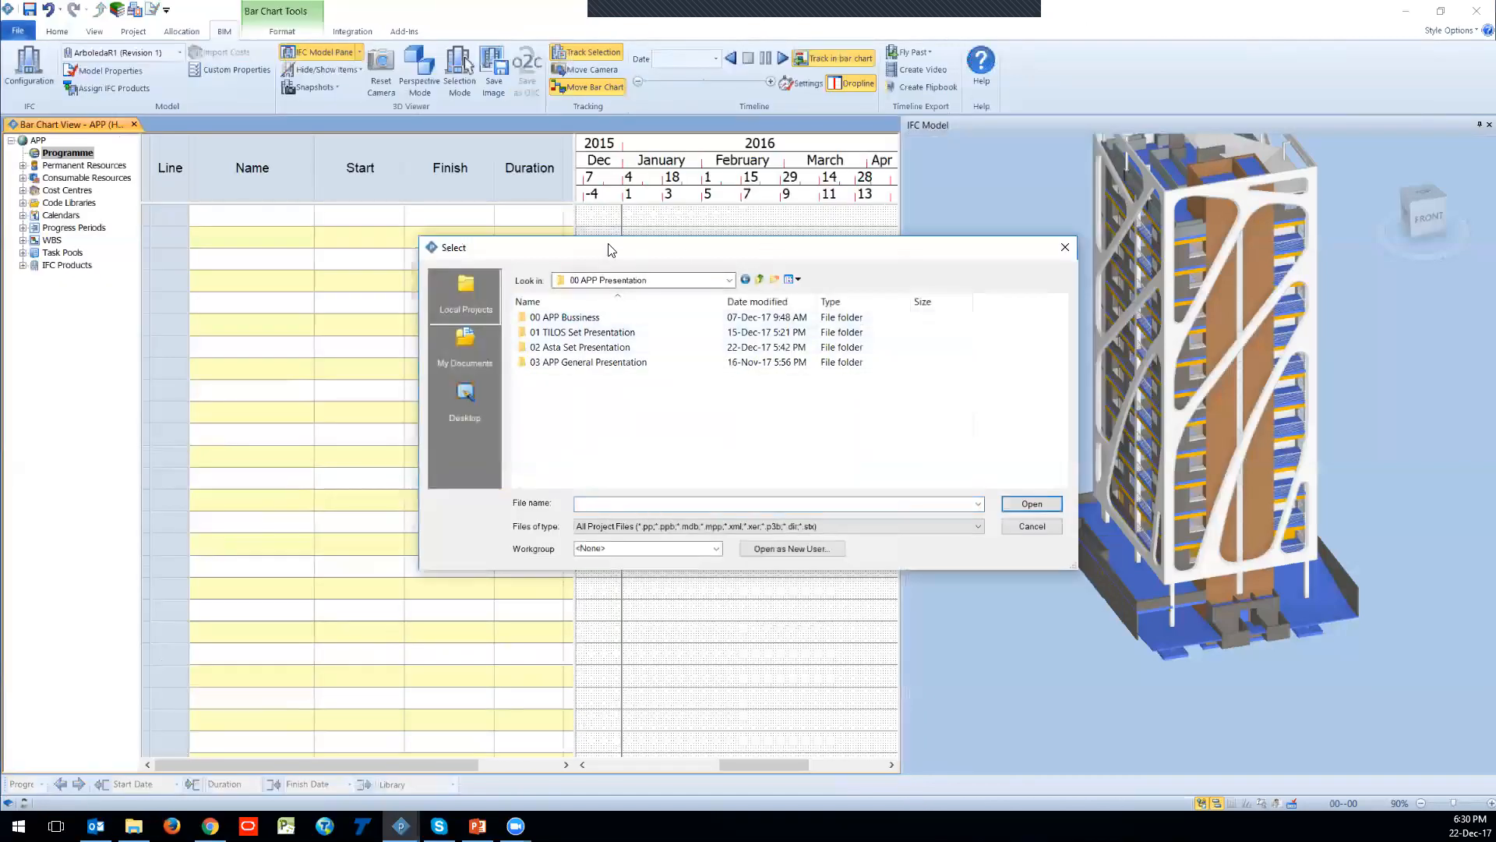
{"action": "key", "text": "Escape"}
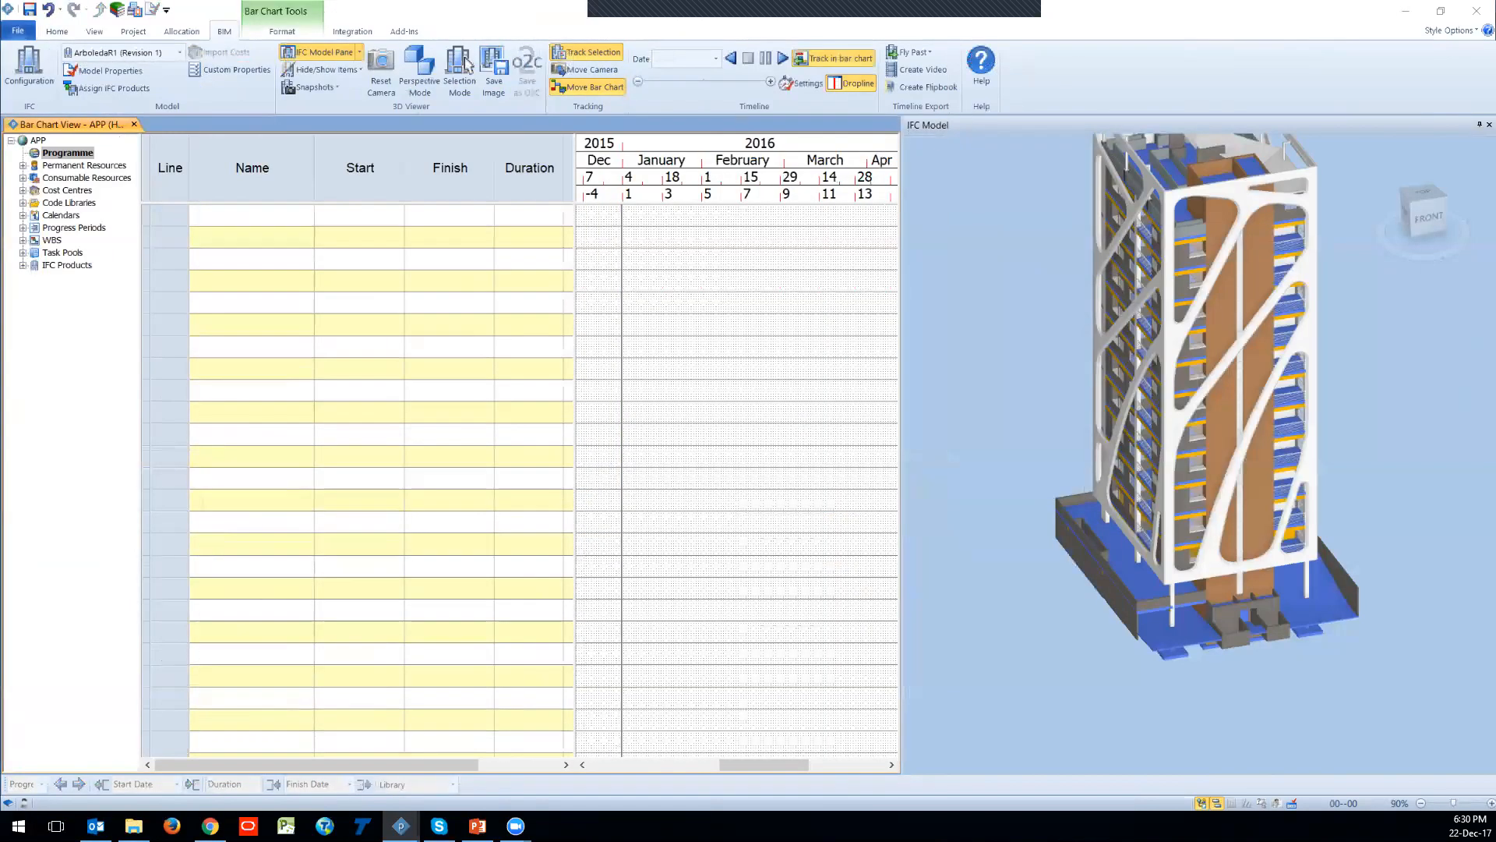
{"action": "key", "text": "ctrl+o"}
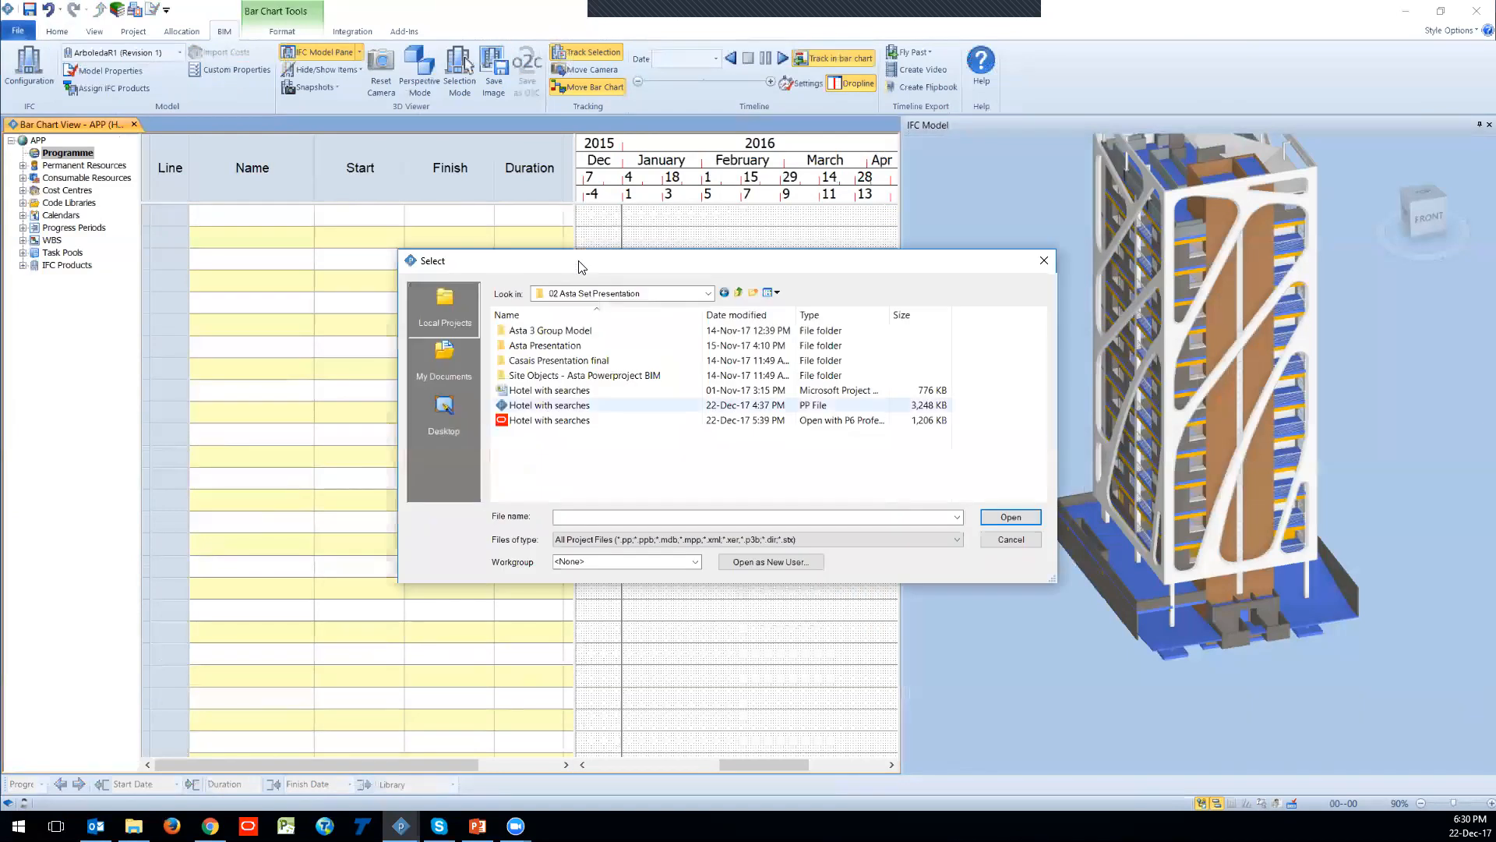
Step: Import the Microsoft Project version of "Hotel with searches" using the MSP Template
{"action": "left_click", "coordinate": [550, 420]}
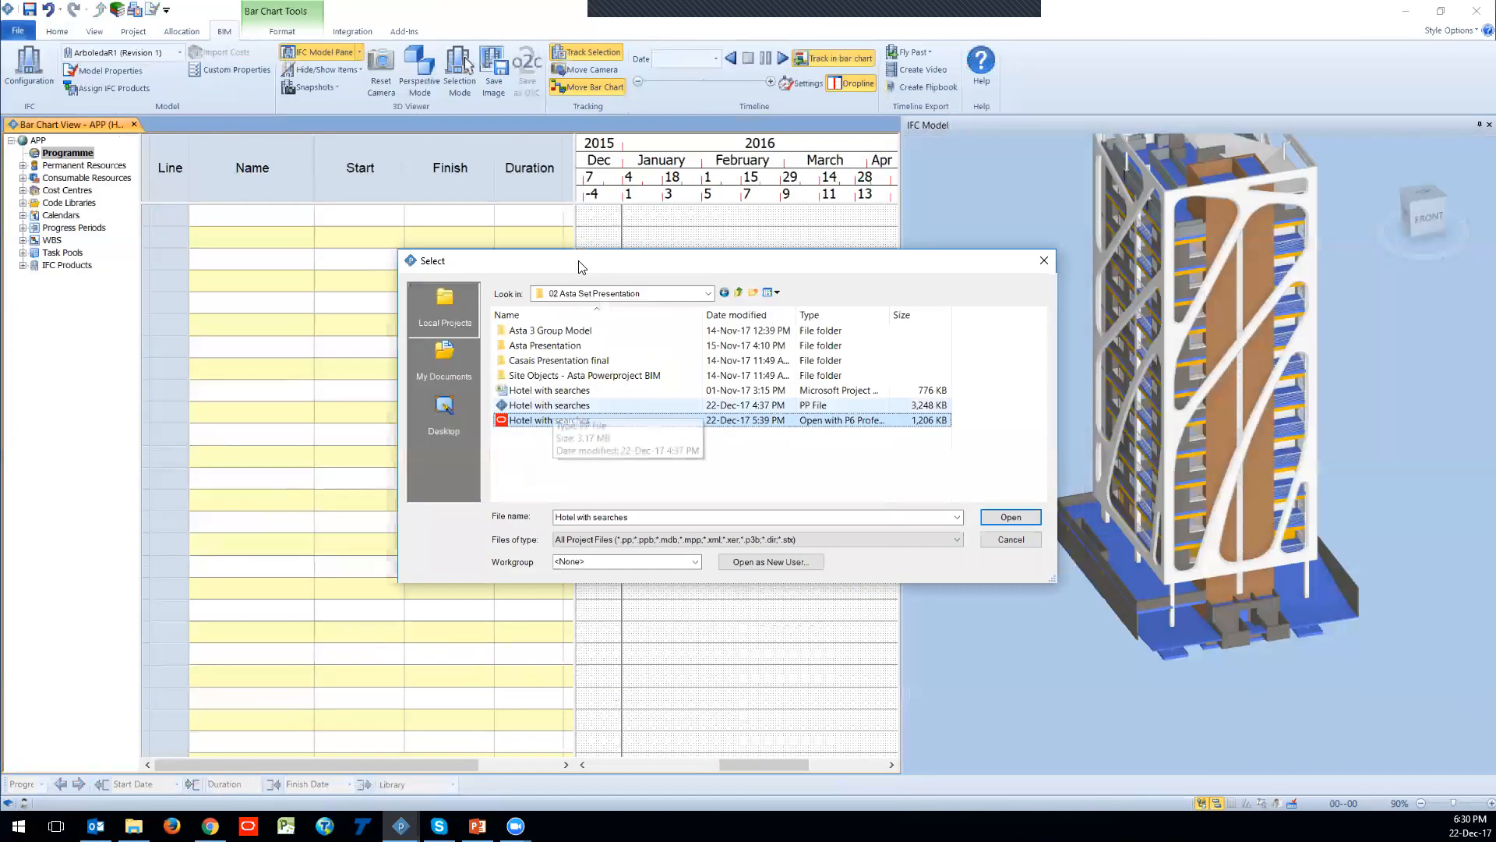
{"action": "left_click", "coordinate": [552, 391]}
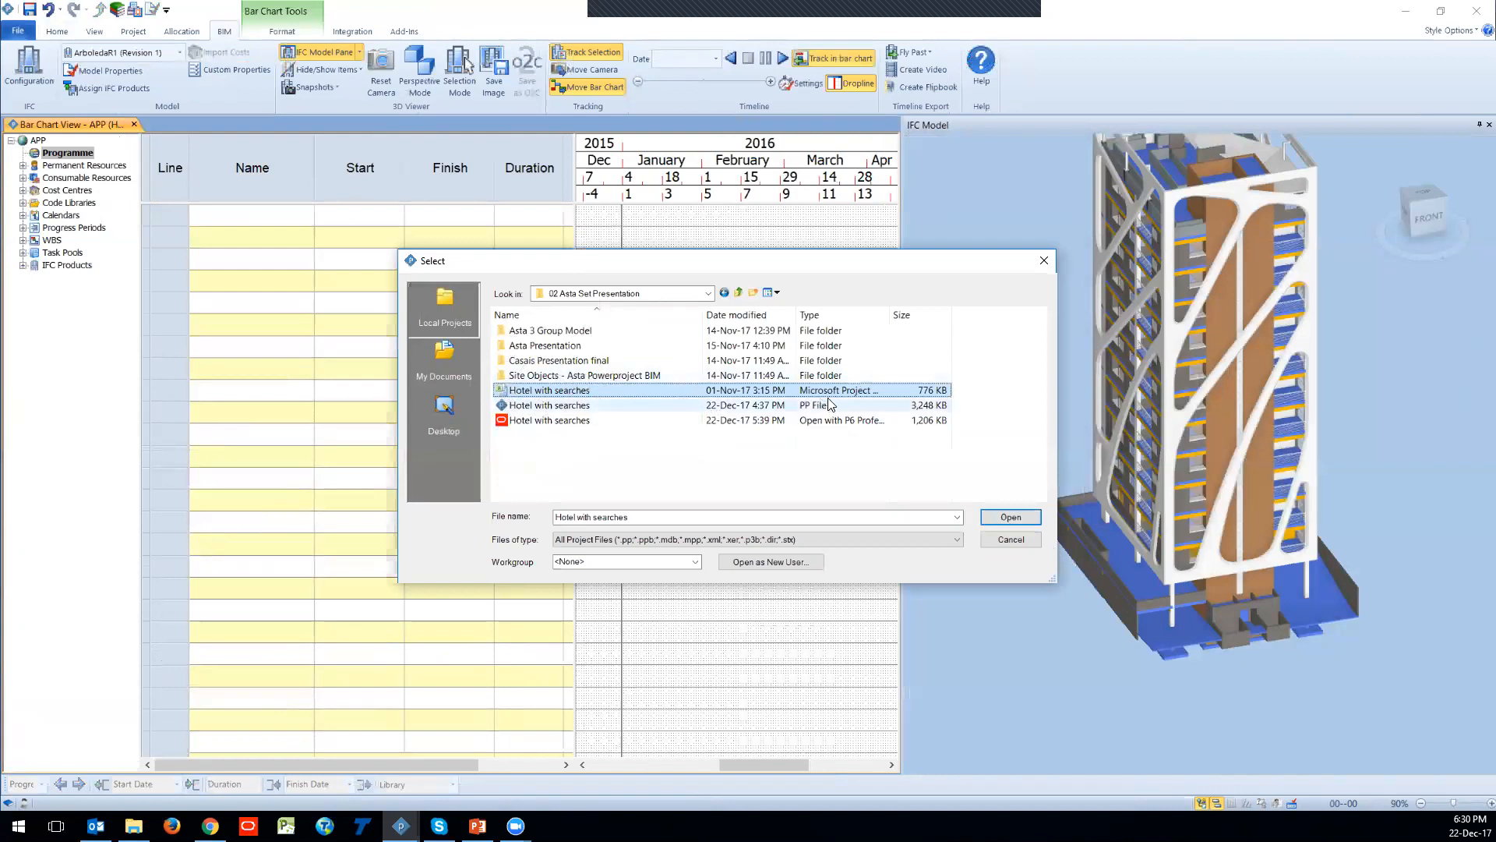
{"action": "left_click_drag", "start_coordinate": [892, 314], "coordinate": [944, 314]}
{"action": "left_click", "coordinate": [885, 396]}
{"action": "left_click", "coordinate": [1006, 515]}
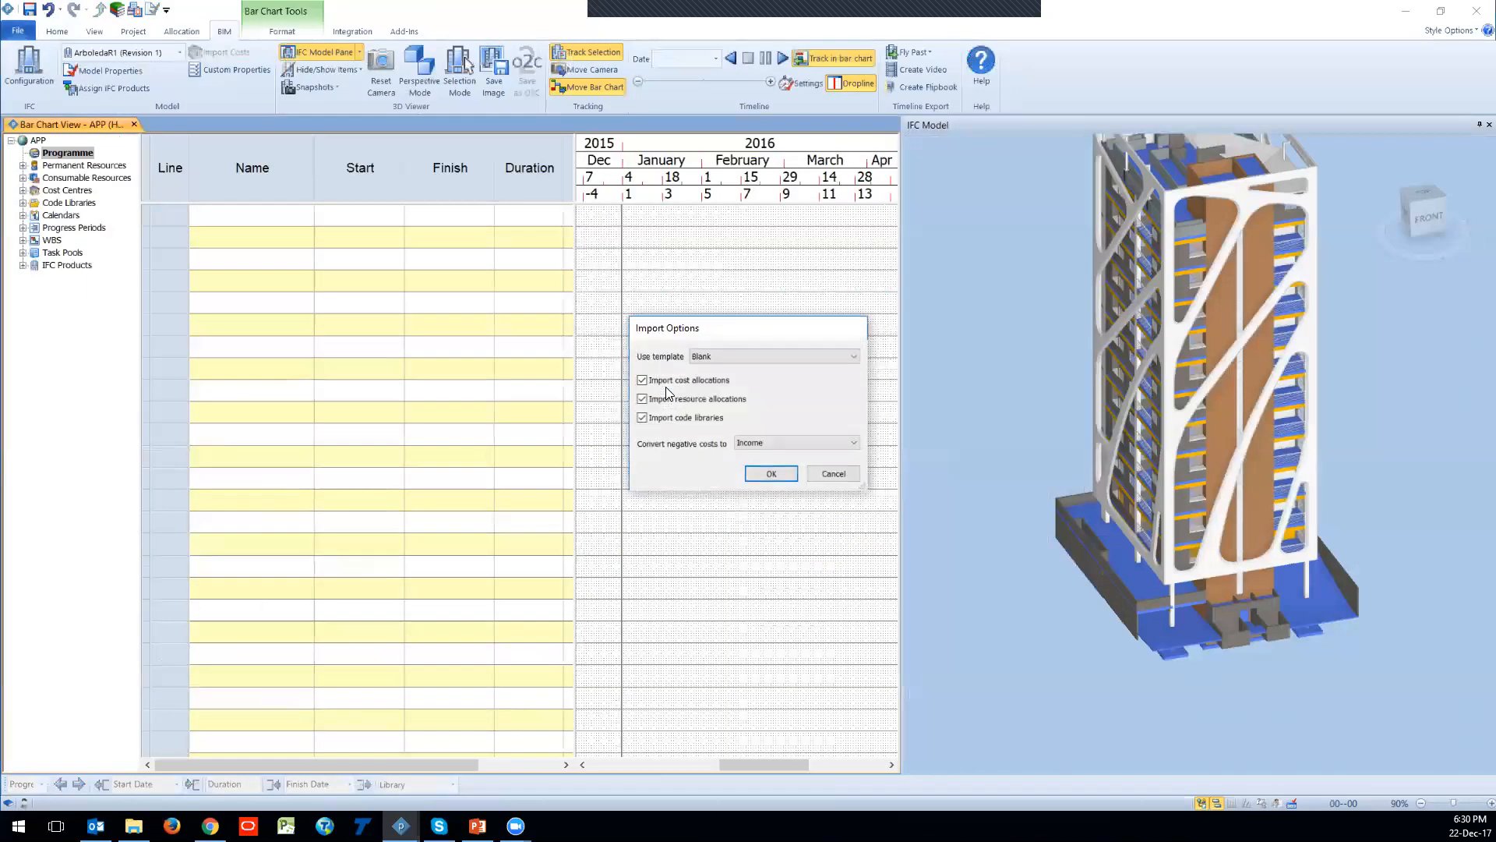
{"action": "left_click", "coordinate": [732, 356]}
{"action": "left_click", "coordinate": [742, 412]}
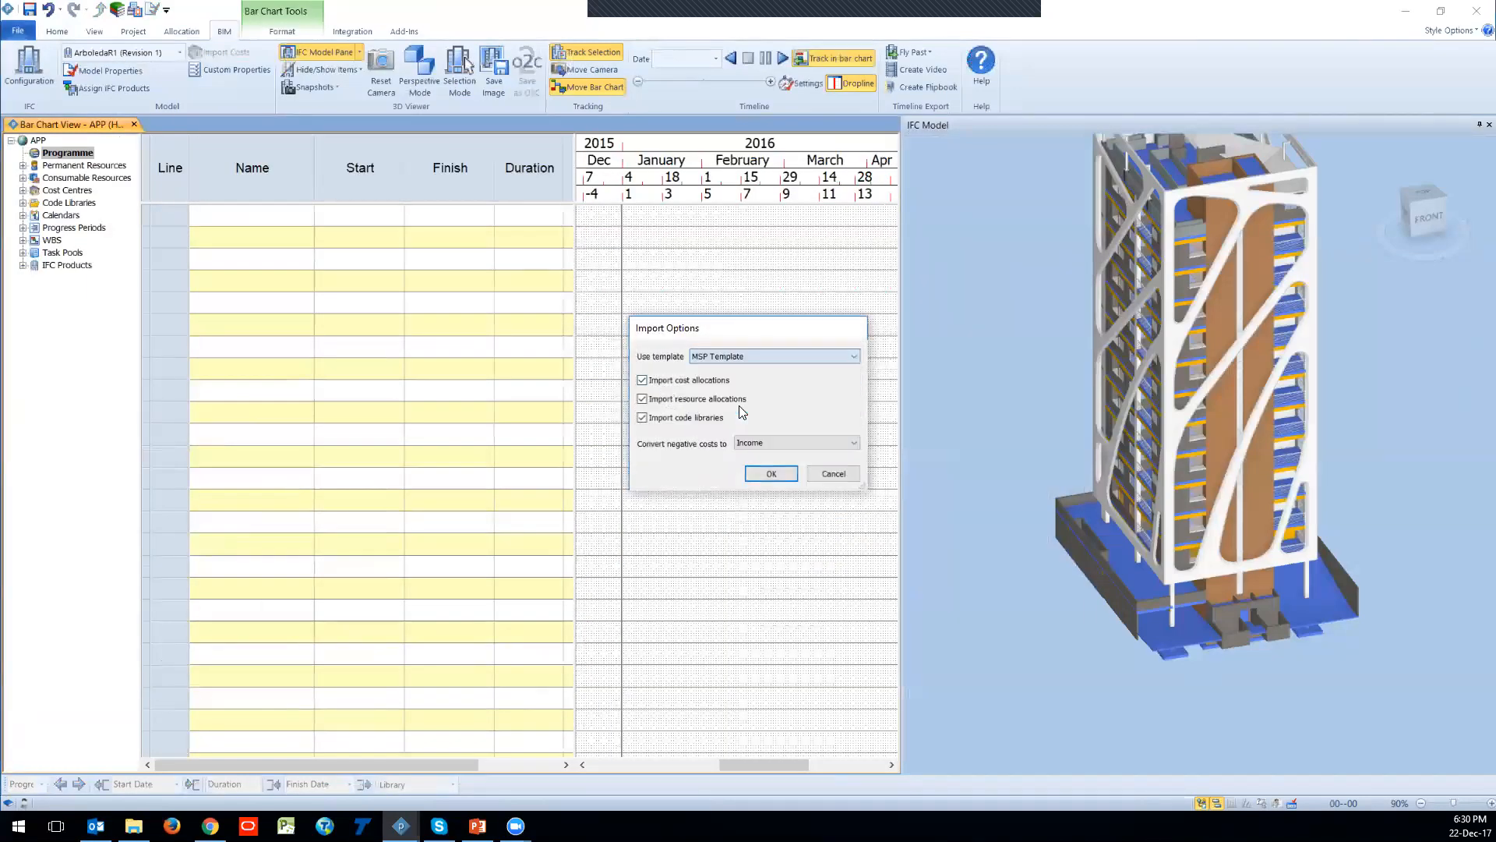
{"action": "left_click", "coordinate": [760, 472]}
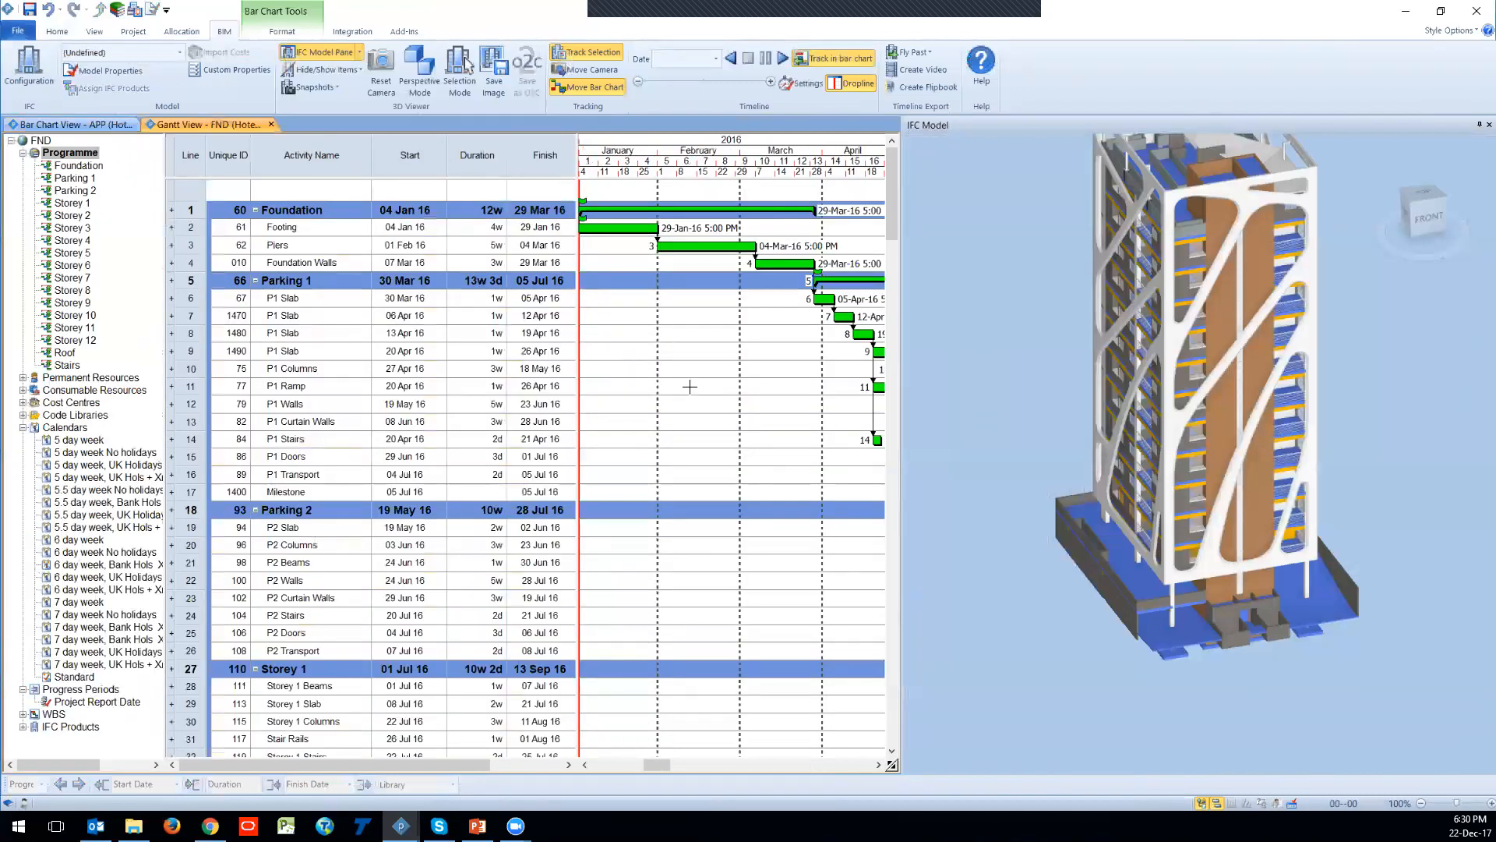
Step: Show only the programme's Foundation branch and select the footings at the building's base in the 3D model
{"action": "left_click_drag", "start_coordinate": [659, 764], "coordinate": [653, 765]}
{"action": "left_click", "coordinate": [58, 165]}
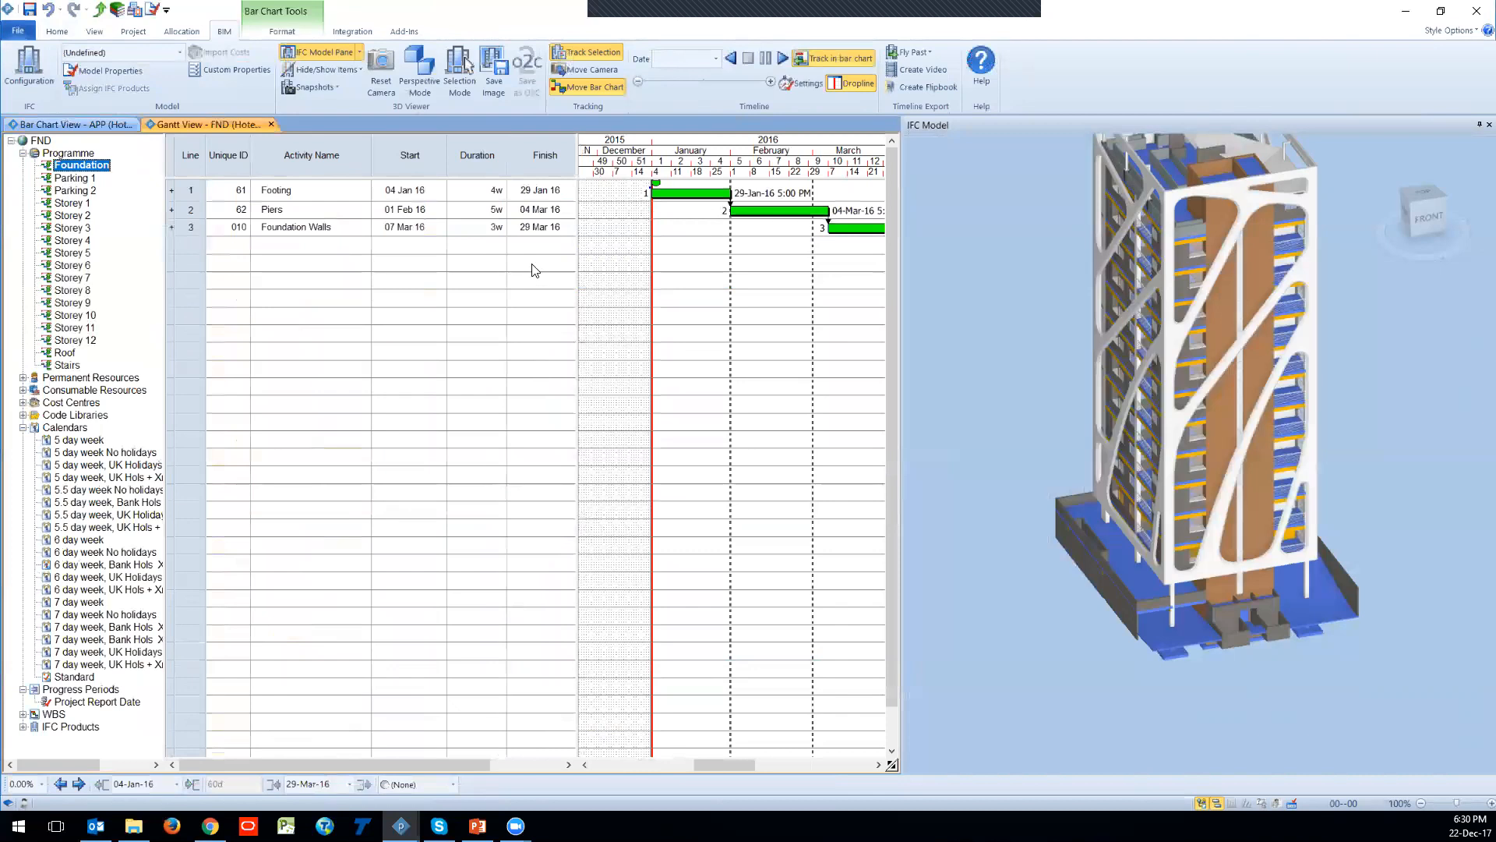
{"action": "left_click_drag", "start_coordinate": [1260, 677], "coordinate": [1075, 623]}
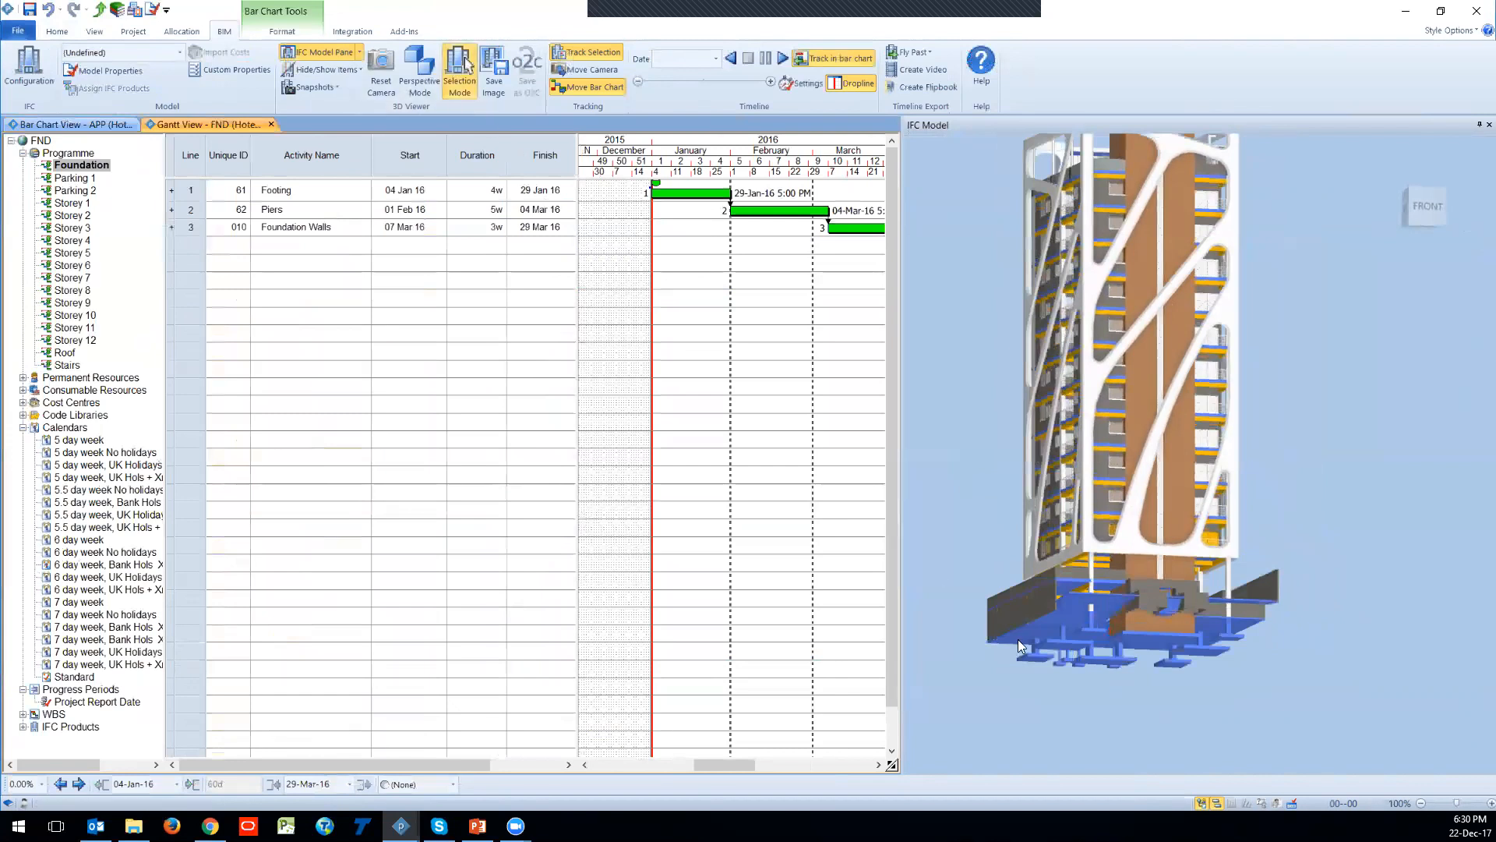
{"action": "left_click_drag", "start_coordinate": [1128, 703], "coordinate": [976, 612]}
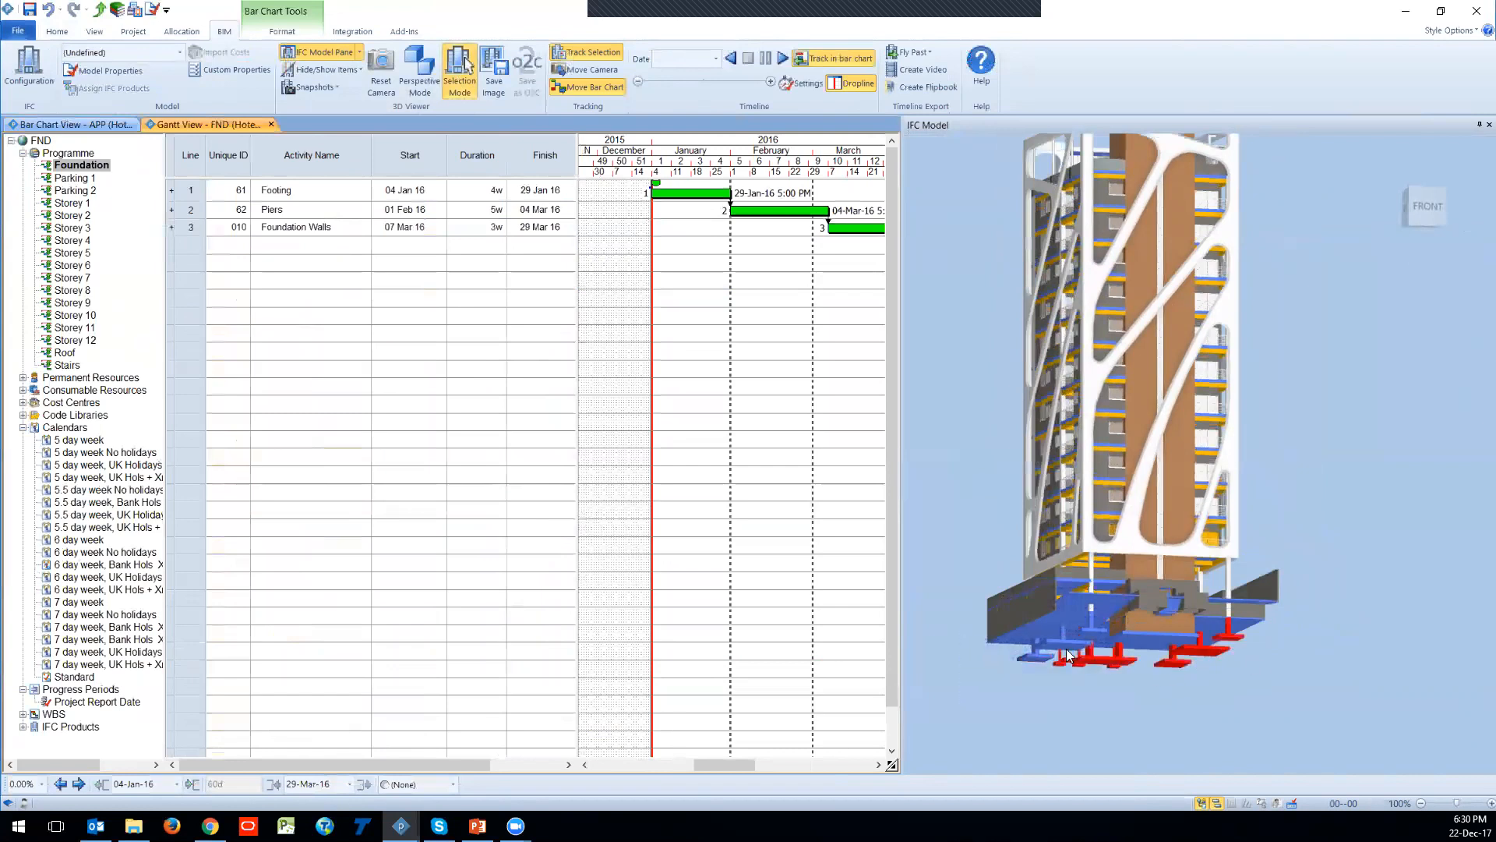
Step: Expand the project's IFC Products and select all tasks in the Foundation branch
{"action": "left_click_drag", "start_coordinate": [899, 300], "coordinate": [692, 193]}
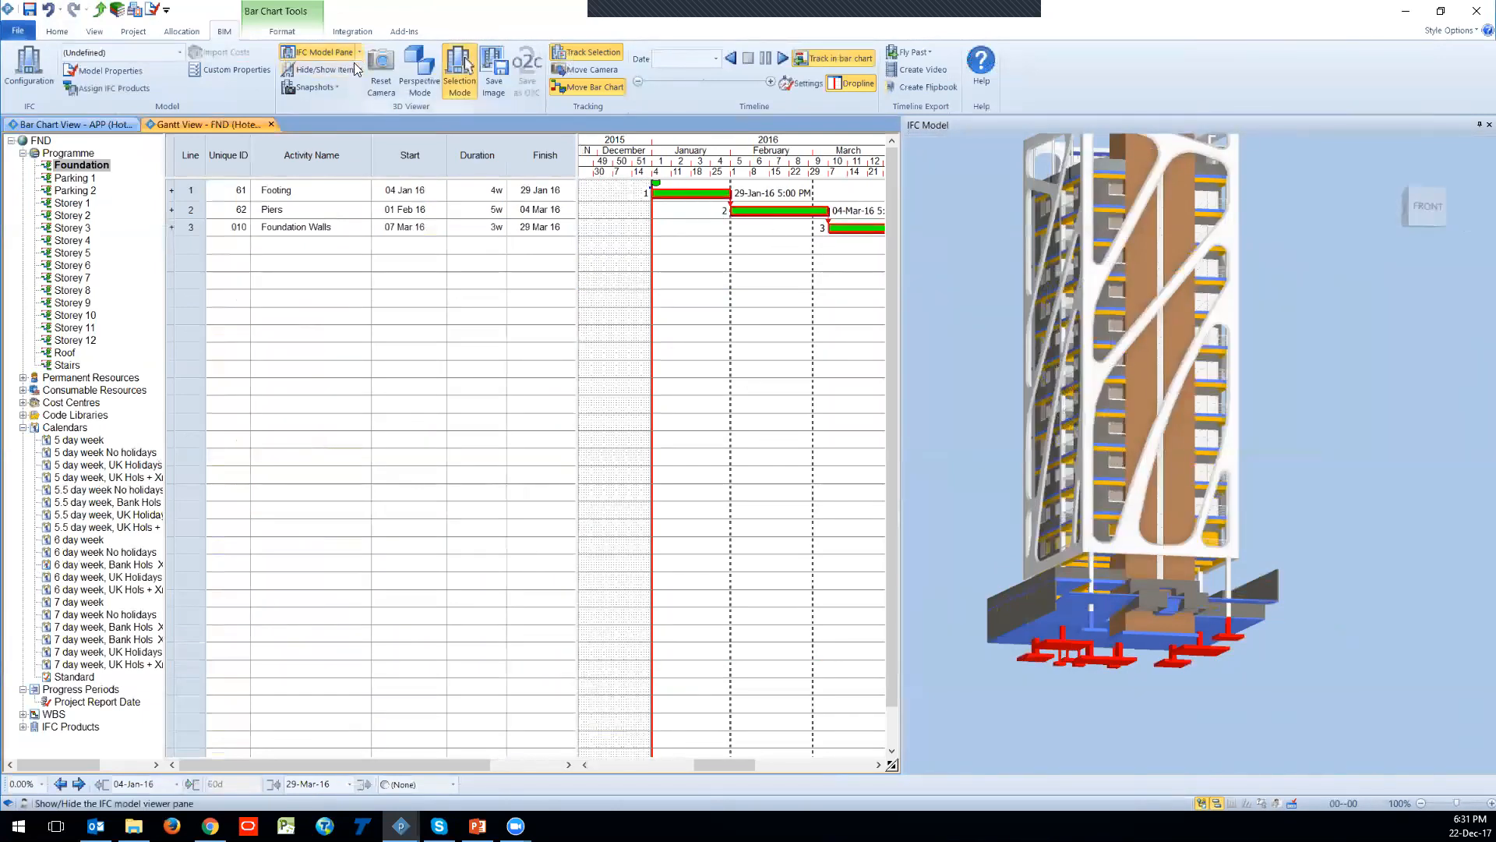
{"action": "left_click", "coordinate": [22, 727]}
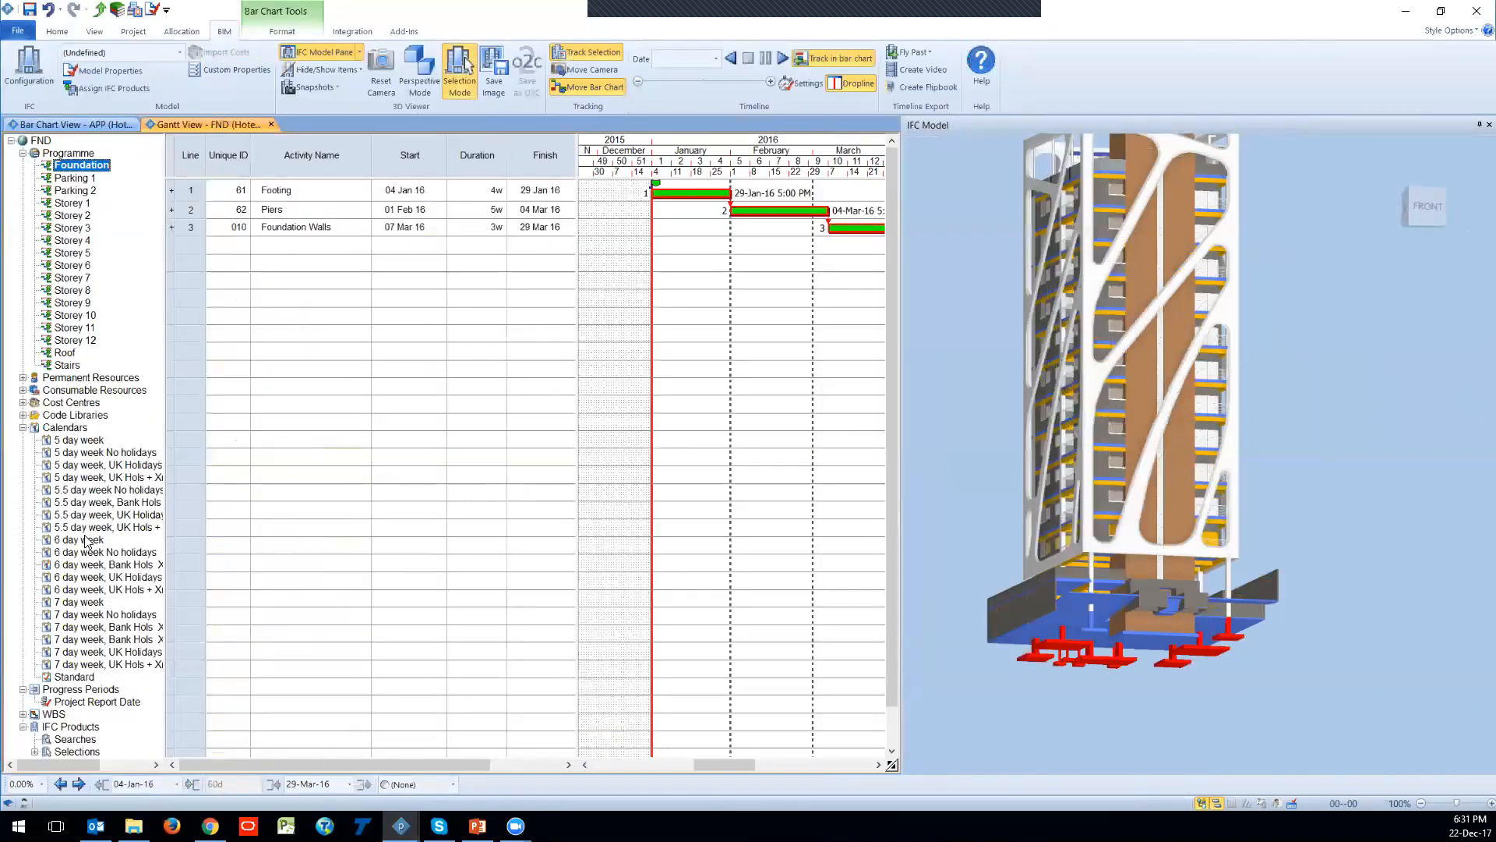
{"action": "left_click", "coordinate": [311, 368]}
{"action": "left_click", "coordinate": [743, 401]}
{"action": "key", "text": "ctrl+a"}
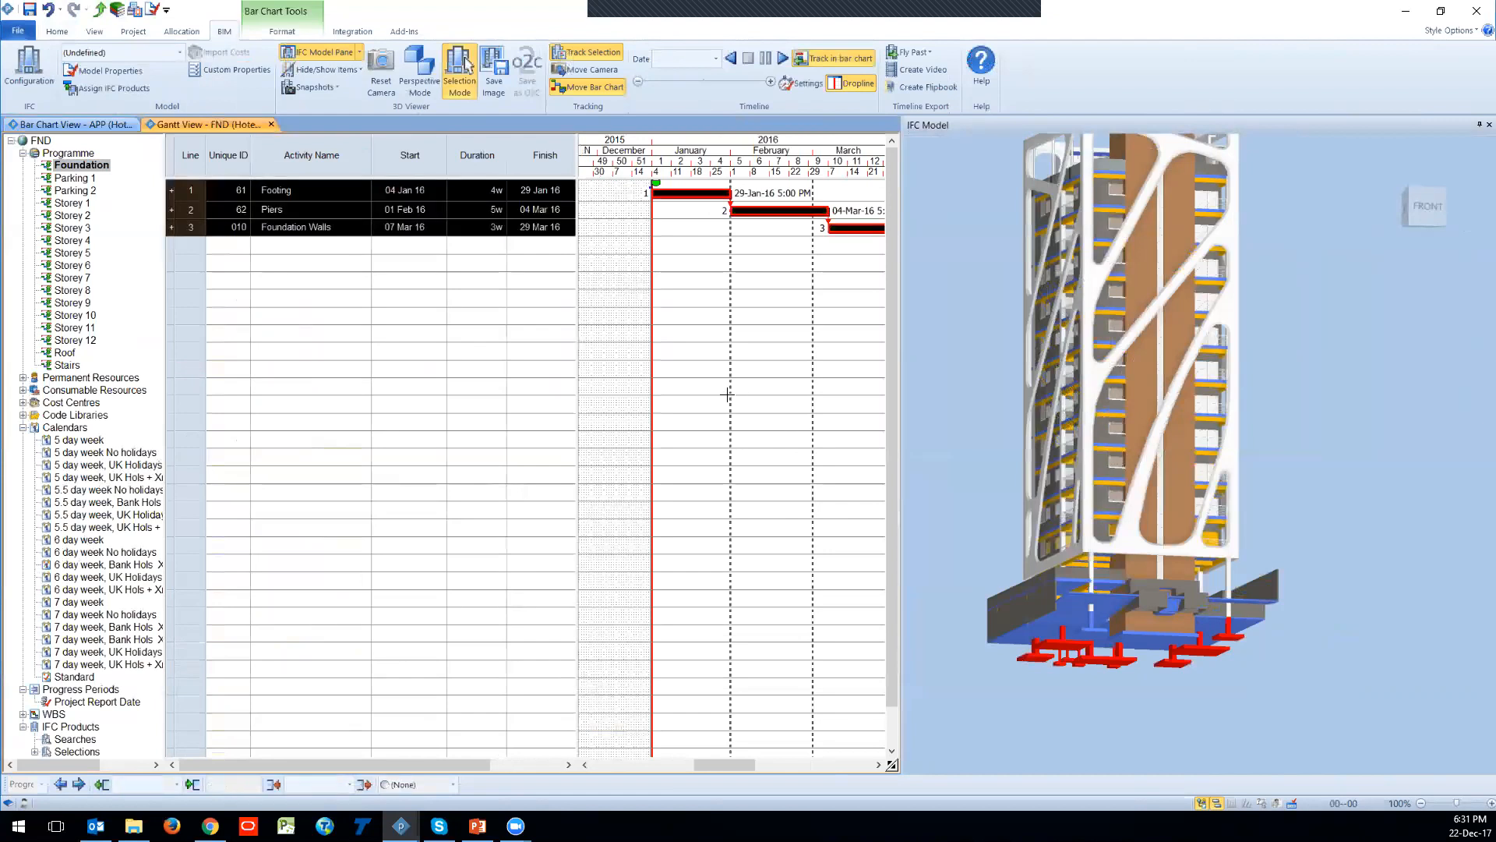
Step: Import the Primavera XER version of "Hotel with searches", with the Predecessor calendar for link lag
{"action": "left_click", "coordinate": [18, 31]}
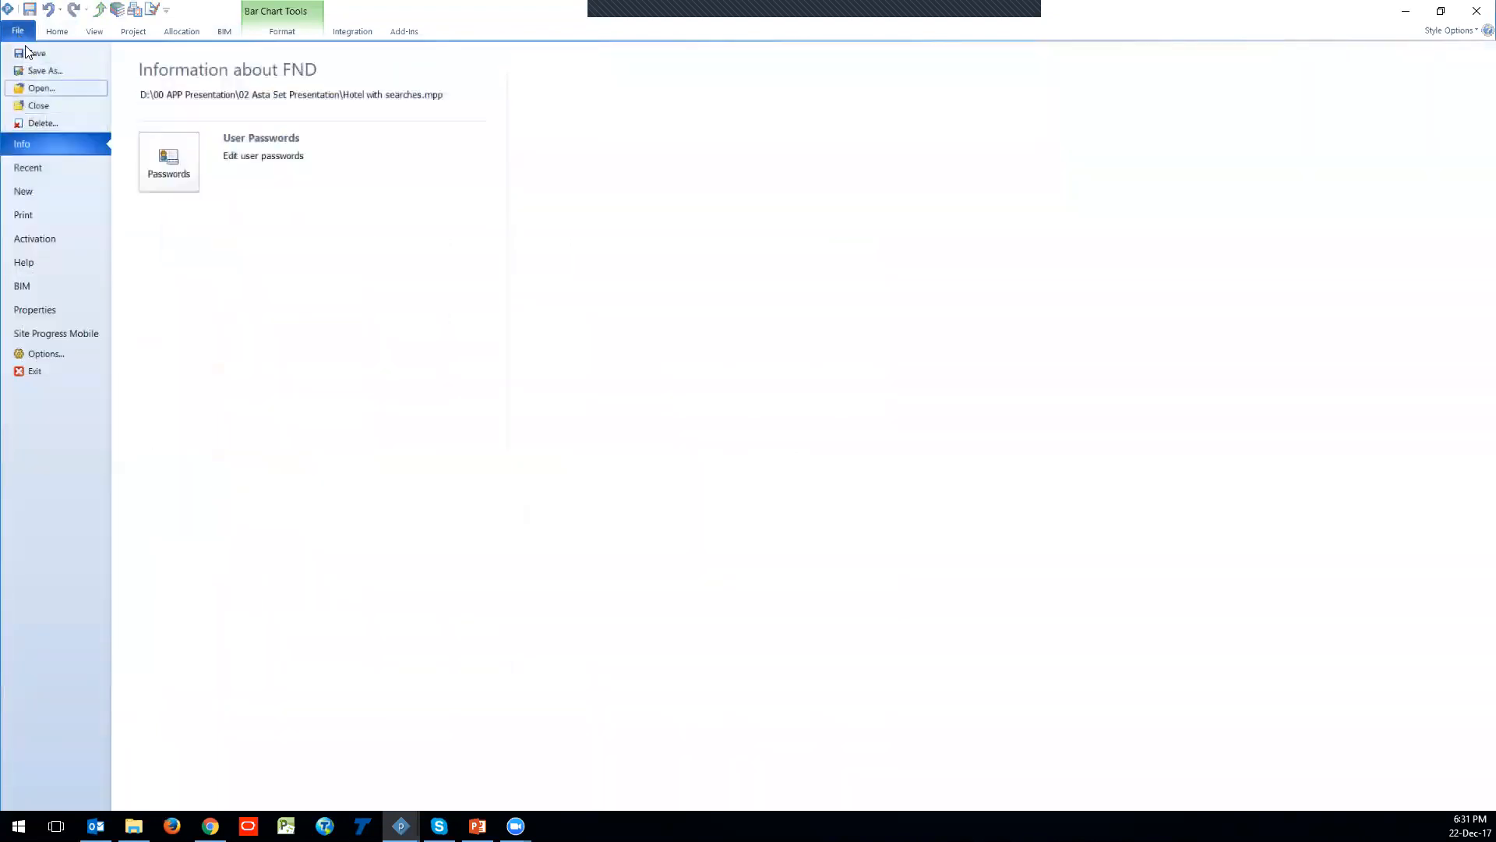
{"action": "left_click", "coordinate": [41, 88]}
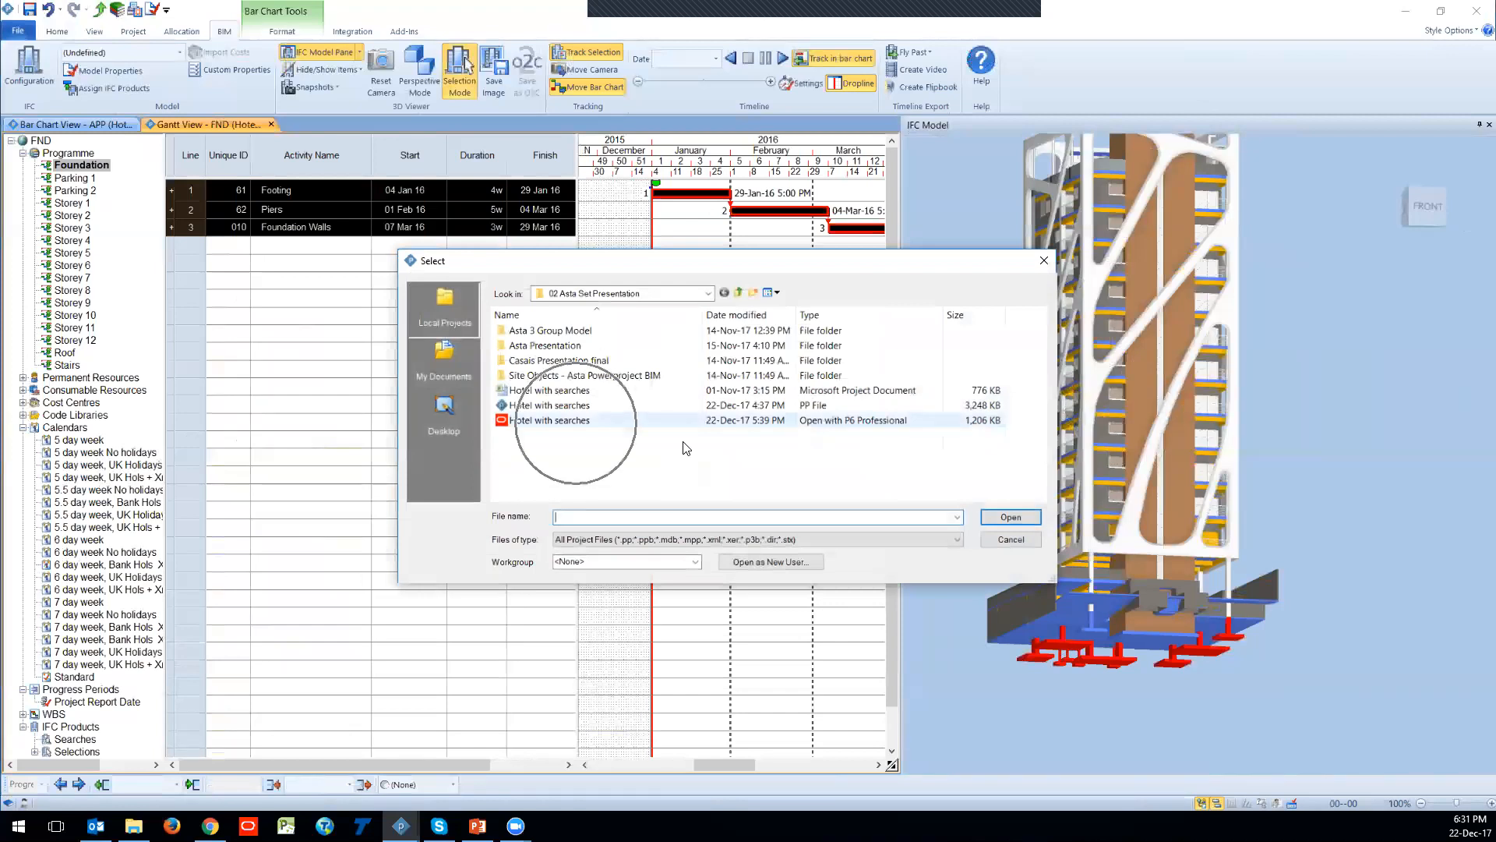
{"action": "left_click", "coordinate": [549, 420]}
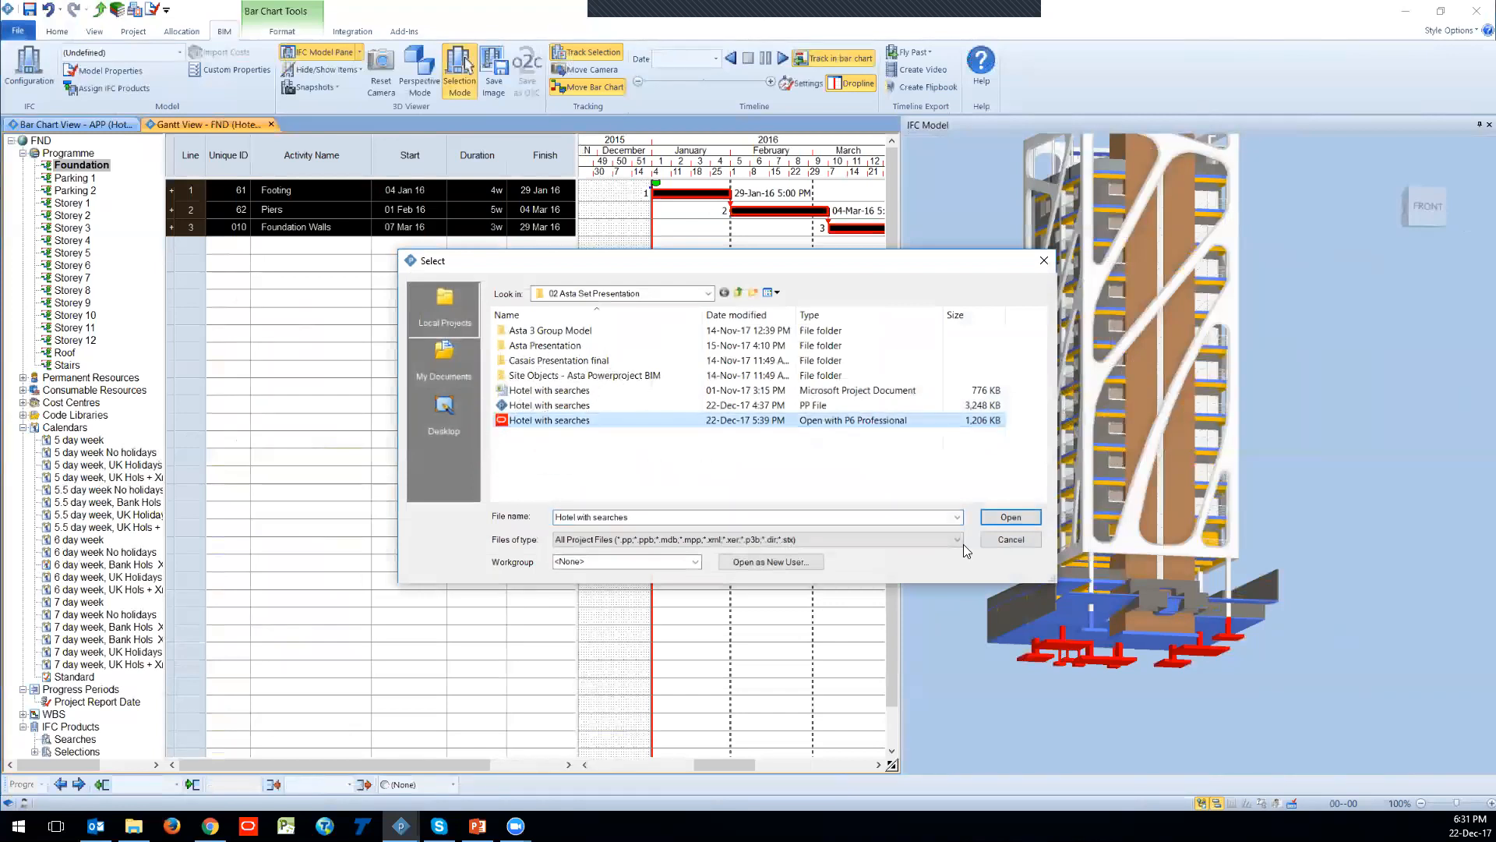
{"action": "left_click", "coordinate": [1011, 517]}
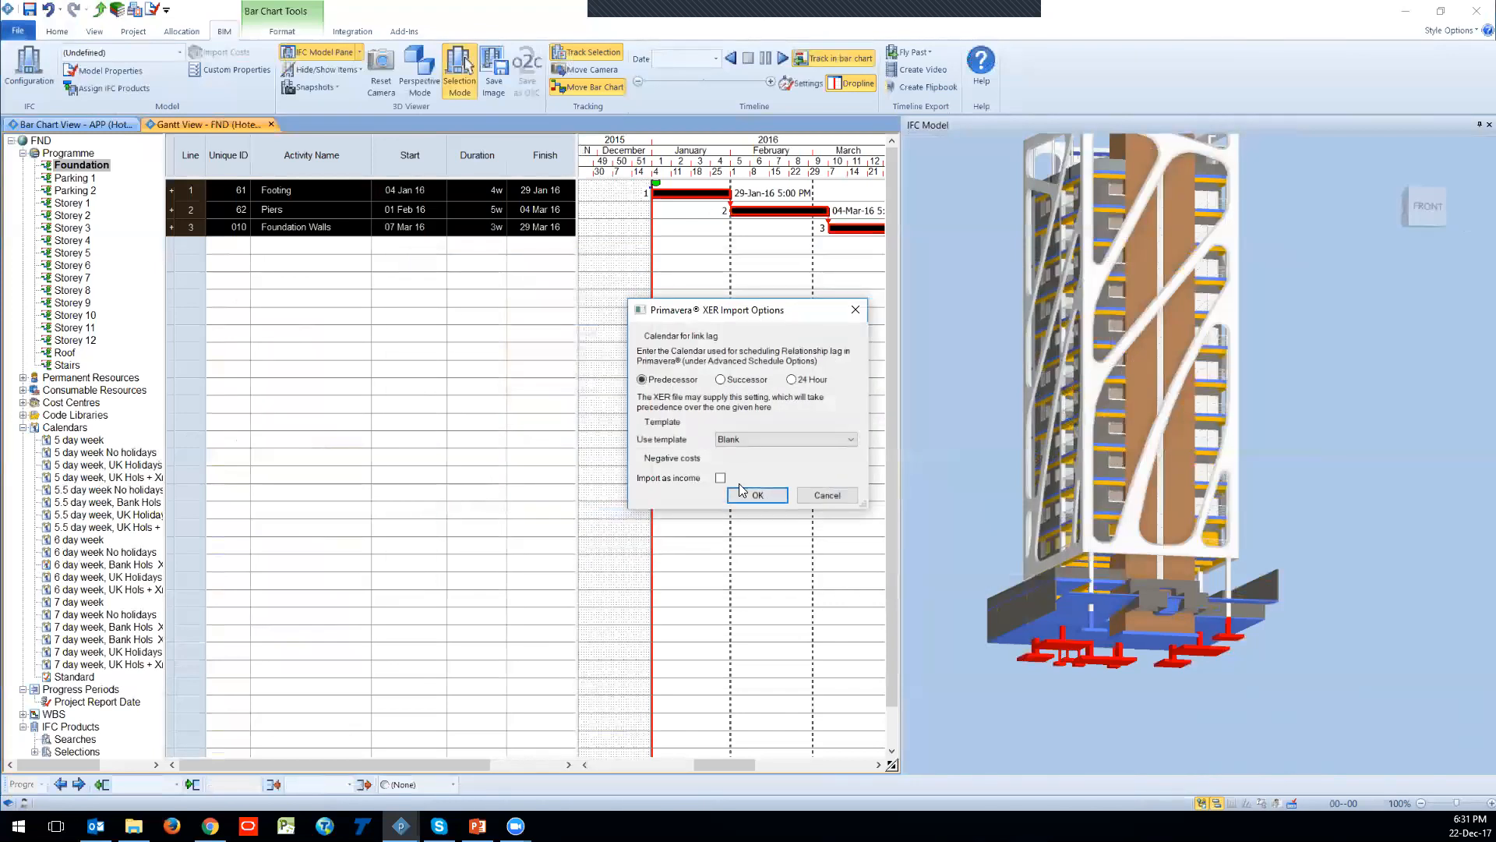
{"action": "left_click", "coordinate": [771, 441]}
{"action": "left_click", "coordinate": [755, 502]}
{"action": "left_click", "coordinate": [761, 495]}
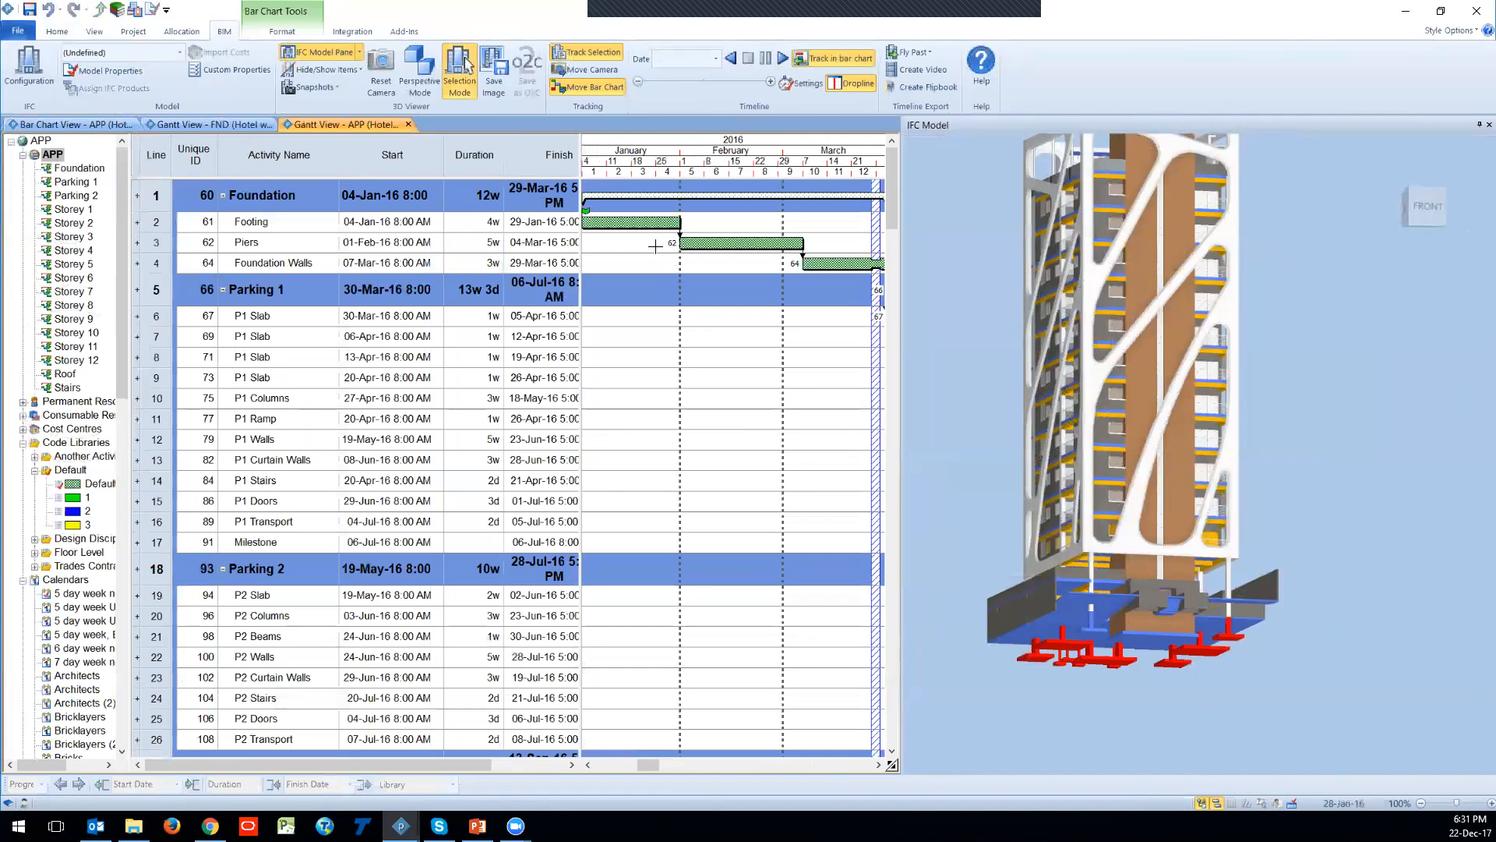
Step: Review the imported programme's branches, including Foundation and Storey 7 to Storey 10, ending on the whole APP programme
{"action": "left_click", "coordinate": [78, 168]}
{"action": "left_click", "coordinate": [74, 223]}
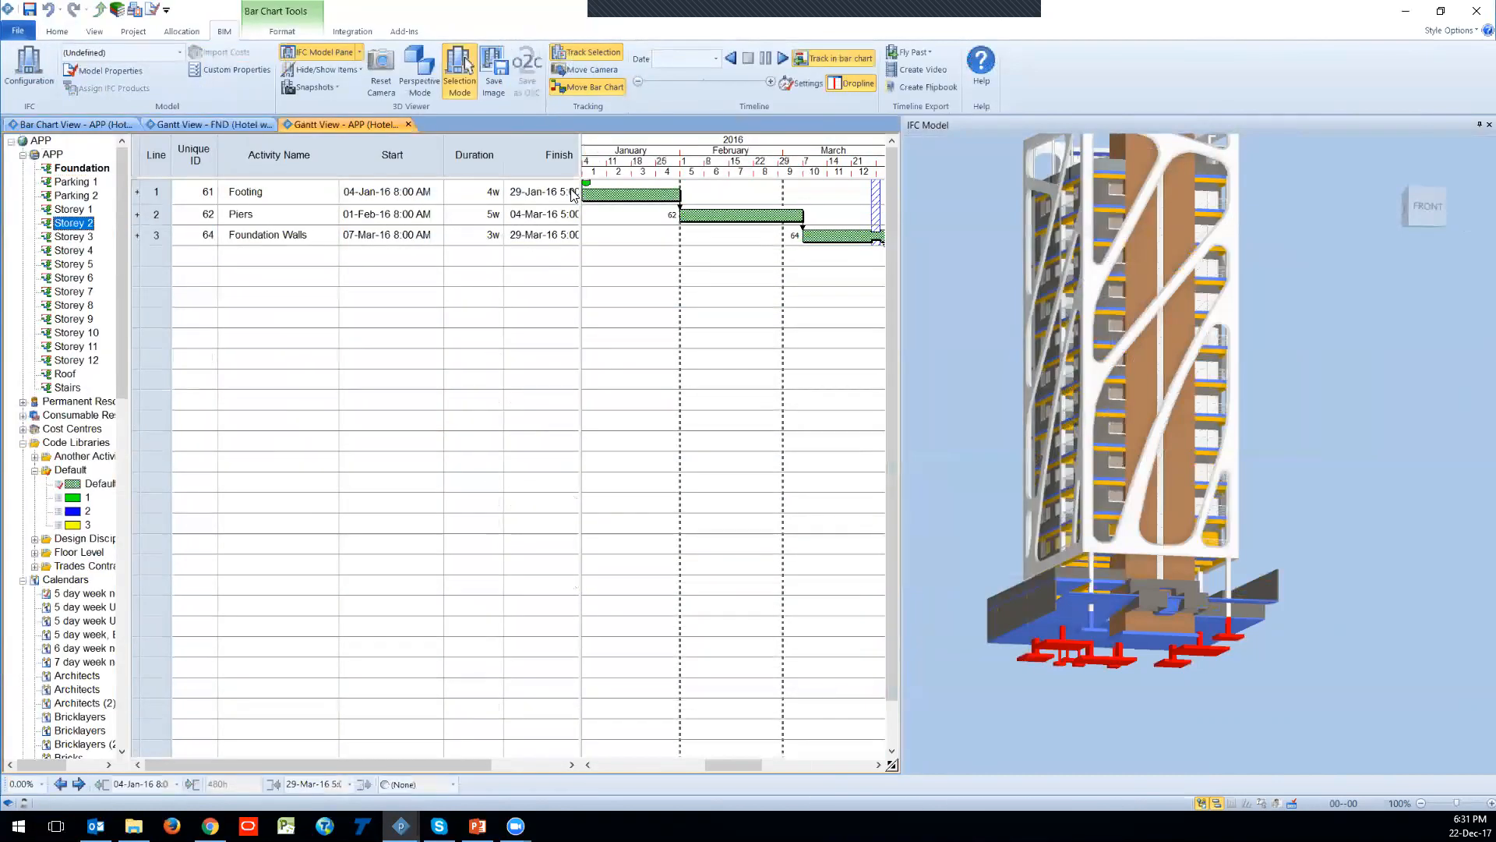
{"action": "left_click", "coordinate": [74, 291]}
{"action": "key", "text": "Down"}
{"action": "key", "text": "Down"}
{"action": "key", "text": "Down"}
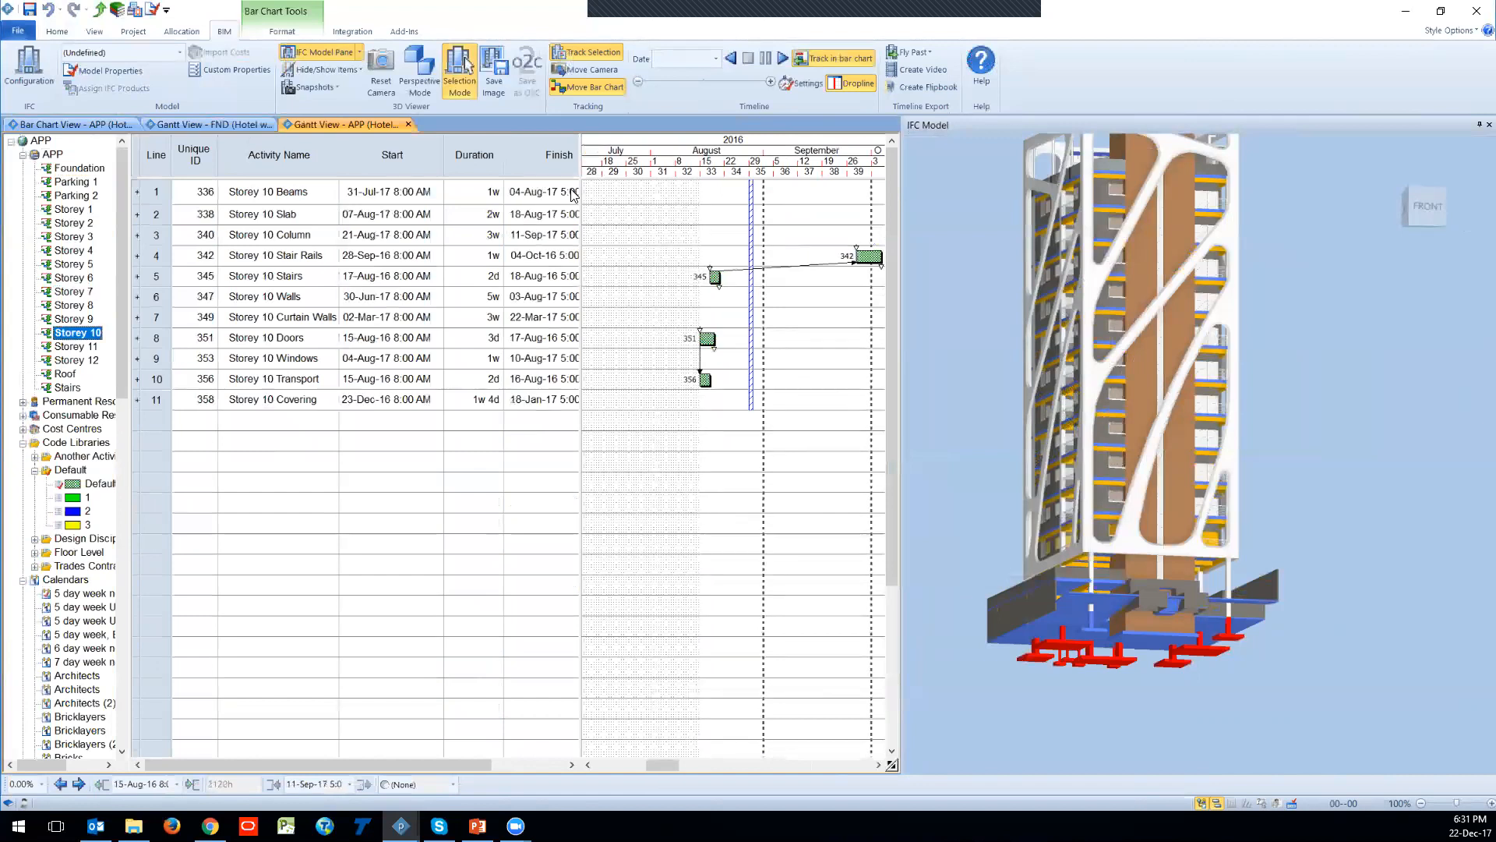
{"action": "key", "text": "Up"}
{"action": "key", "text": "Up"}
{"action": "key", "text": "Up"}
{"action": "key", "text": "Up"}
{"action": "key", "text": "Up"}
{"action": "key", "text": "Up"}
{"action": "key", "text": "Up"}
{"action": "key", "text": "Up"}
{"action": "key", "text": "Up"}
{"action": "key", "text": "Up"}
{"action": "key", "text": "Up"}
{"action": "key", "text": "Up"}
{"action": "key", "text": "Up"}
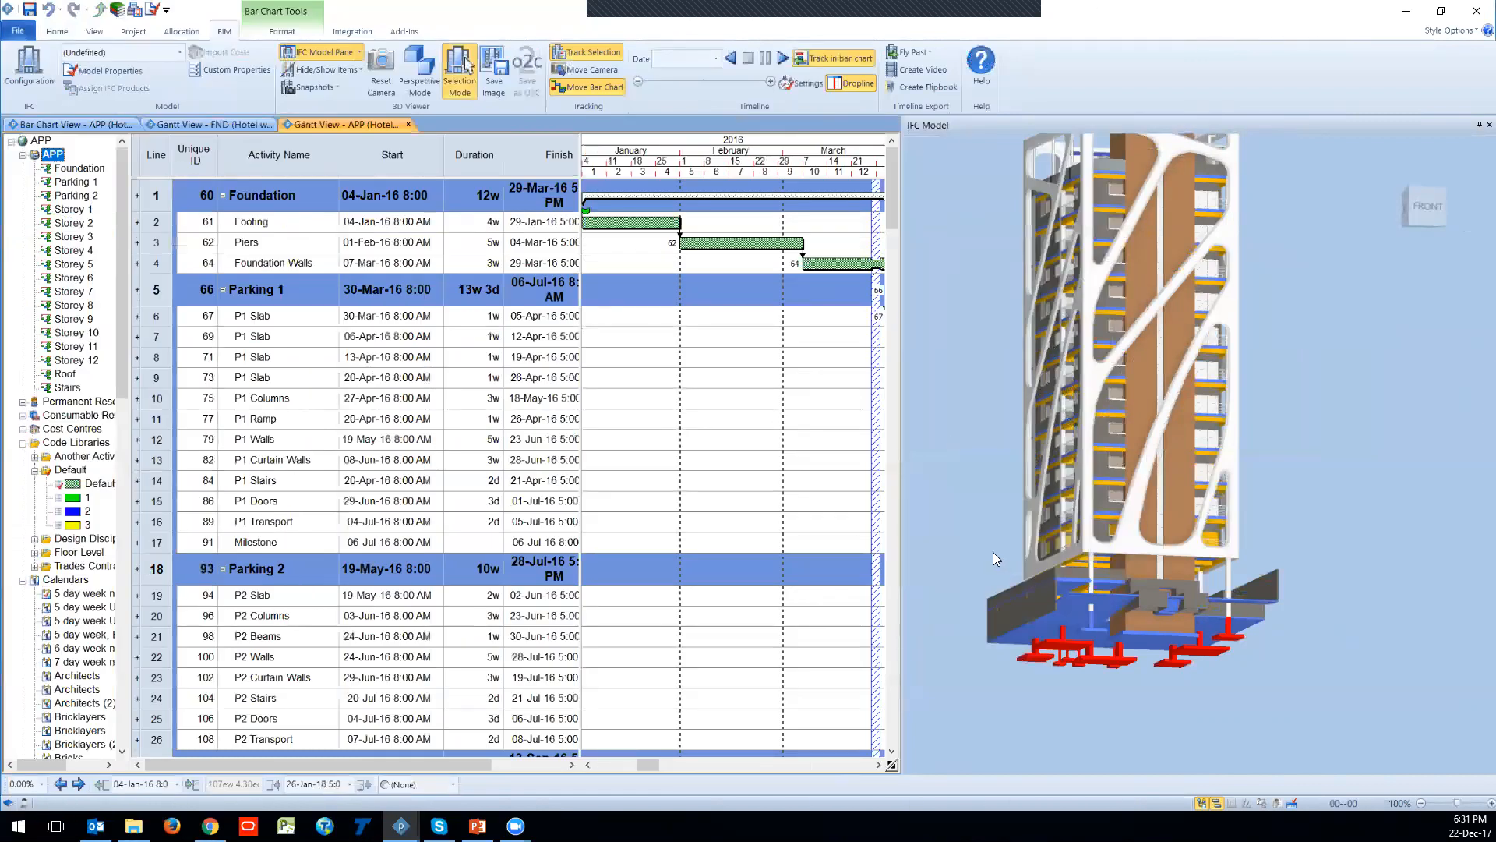
Step: Deselect the footings in the 3D model and bring up the previews of the open project windows
{"action": "left_click", "coordinate": [993, 553]}
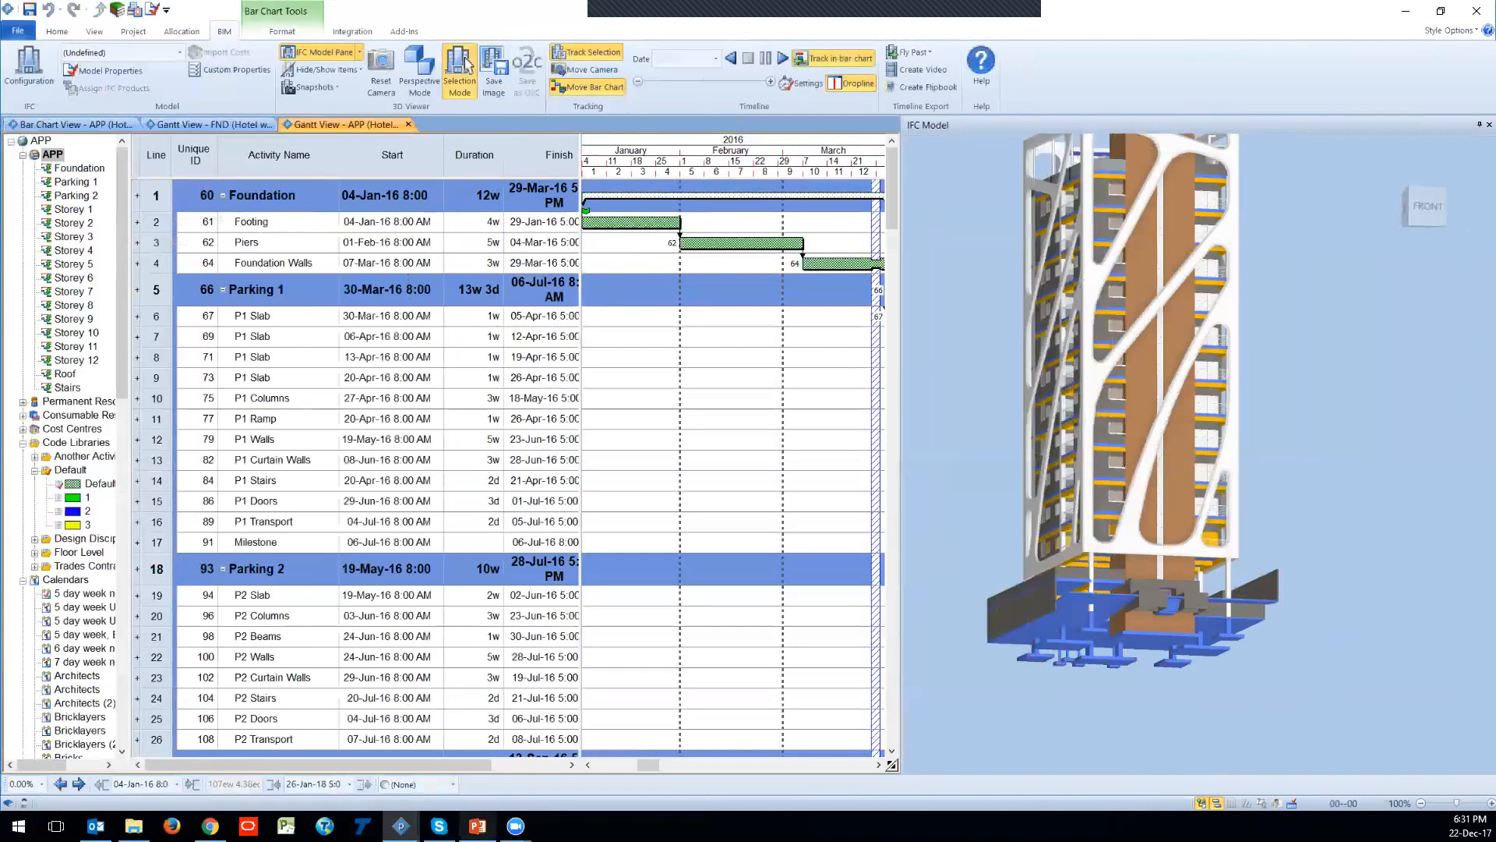
{"action": "mouse_move", "coordinate": [439, 825]}
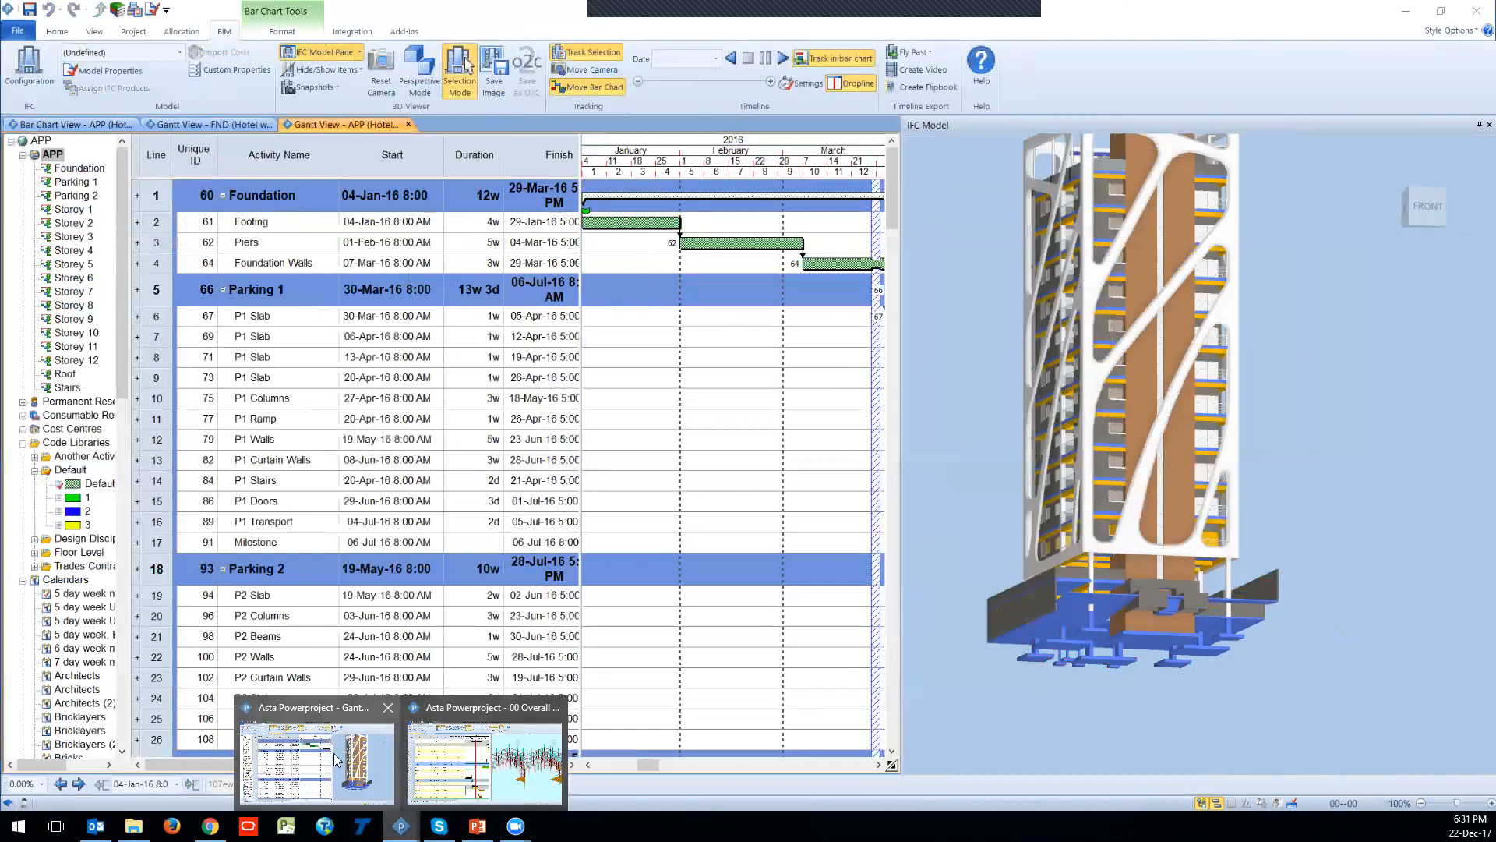
Step: Switch to the 00 Overall Project Plan window, stop the 4D timeline playback and bring the chart to the project start
{"action": "left_click", "coordinate": [503, 751]}
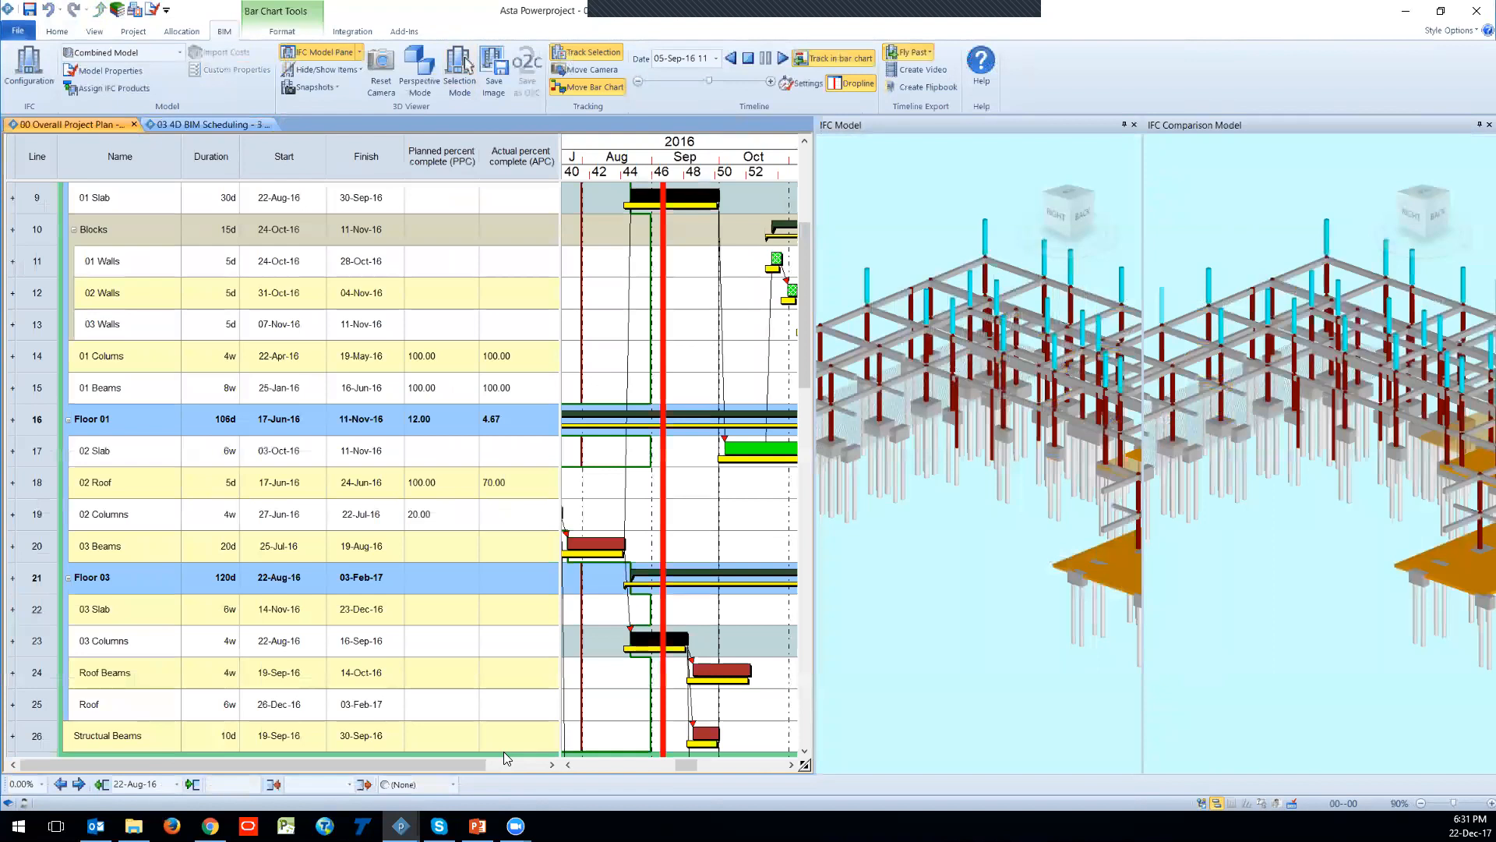
{"action": "left_click", "coordinate": [748, 58]}
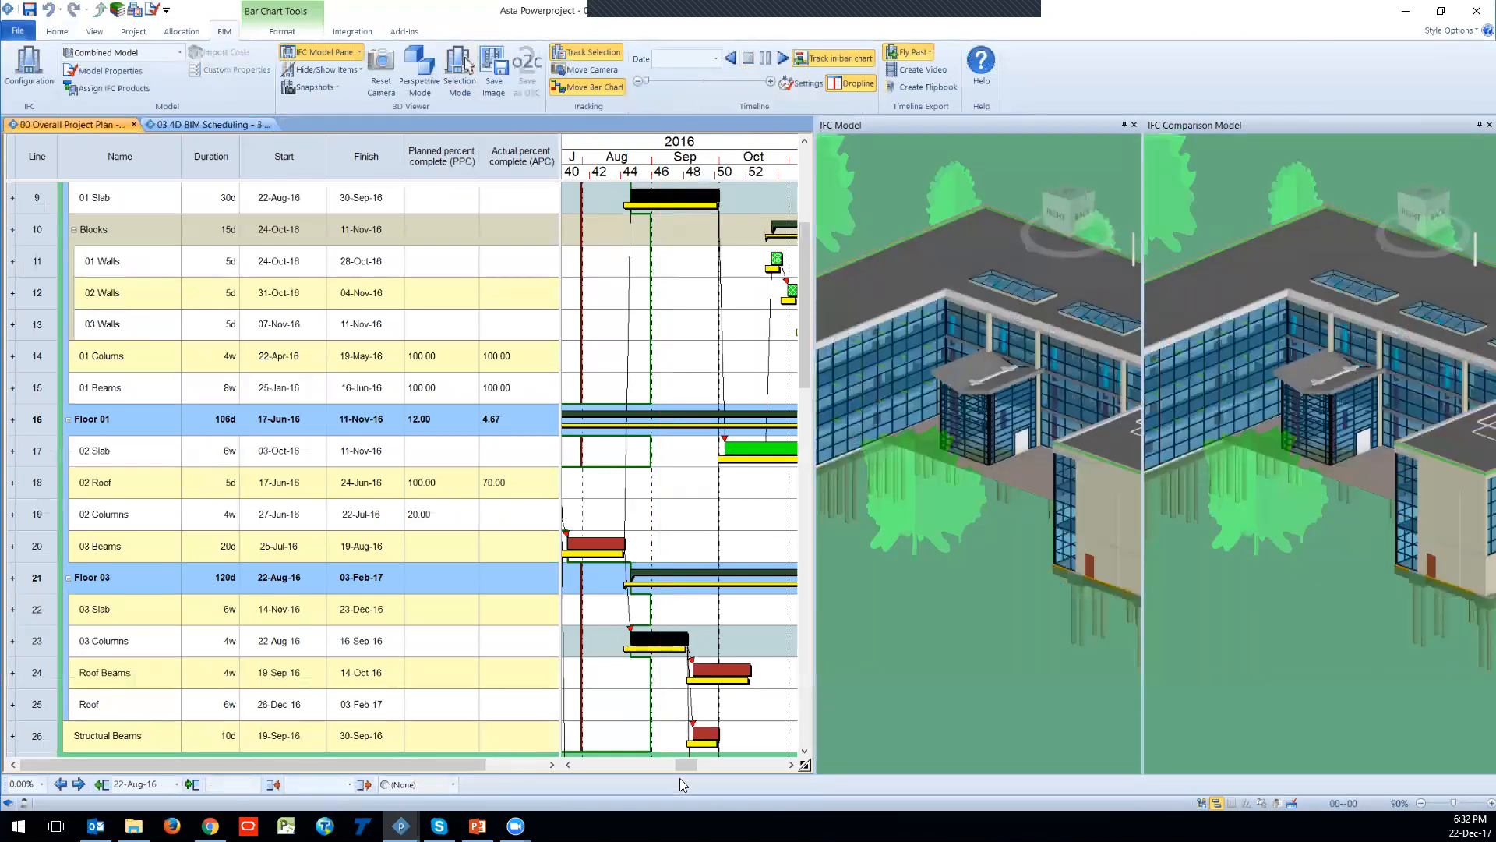
{"action": "left_click_drag", "start_coordinate": [685, 764], "coordinate": [663, 765]}
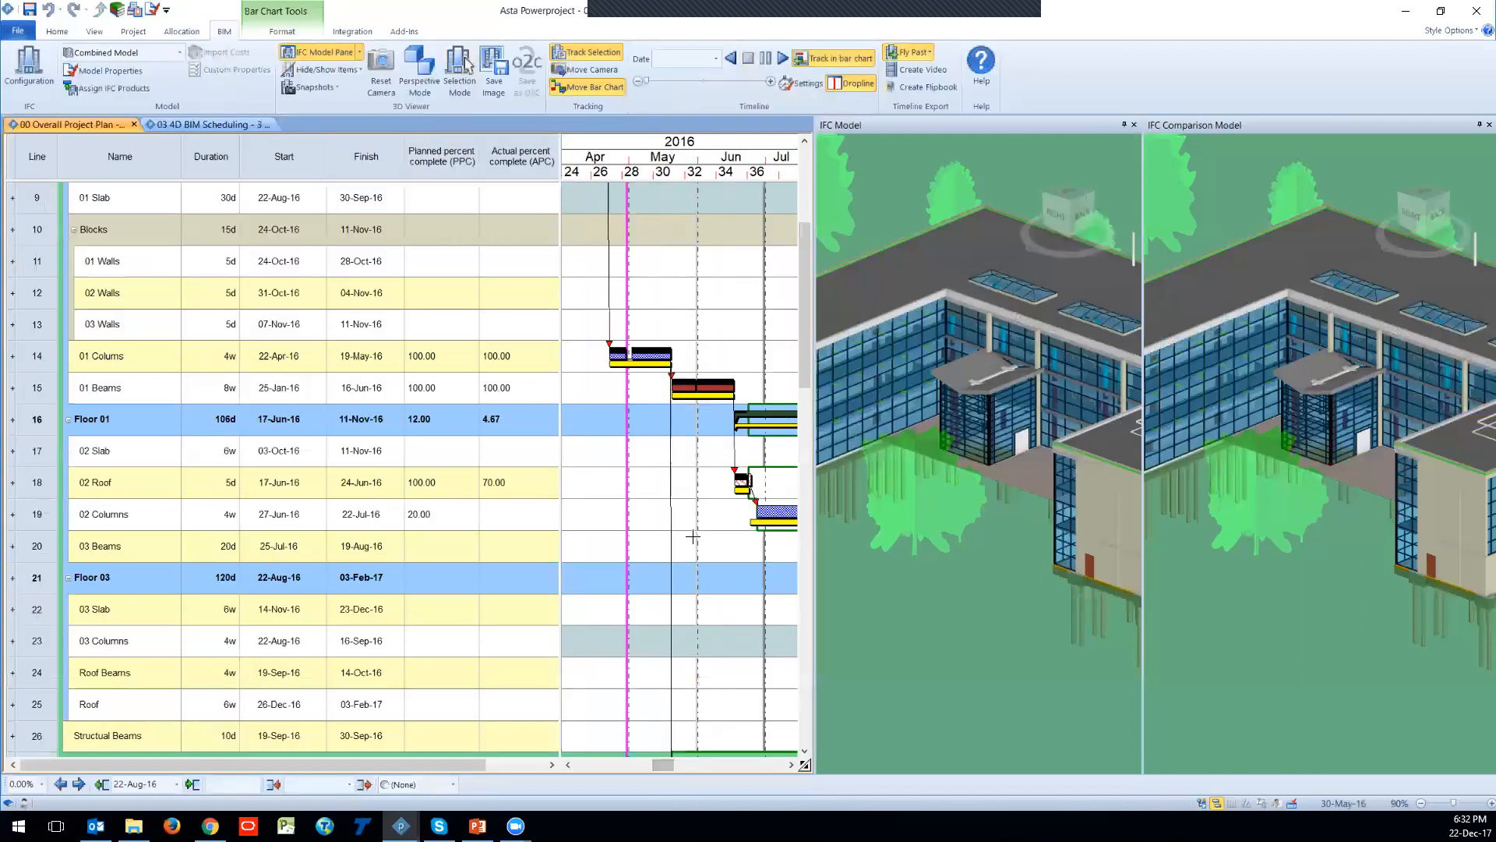
{"action": "scroll", "coordinate": [693, 536], "scroll_direction": "down", "scroll_amount": 2}
{"action": "scroll", "coordinate": [717, 716], "scroll_direction": "up", "scroll_amount": 3}
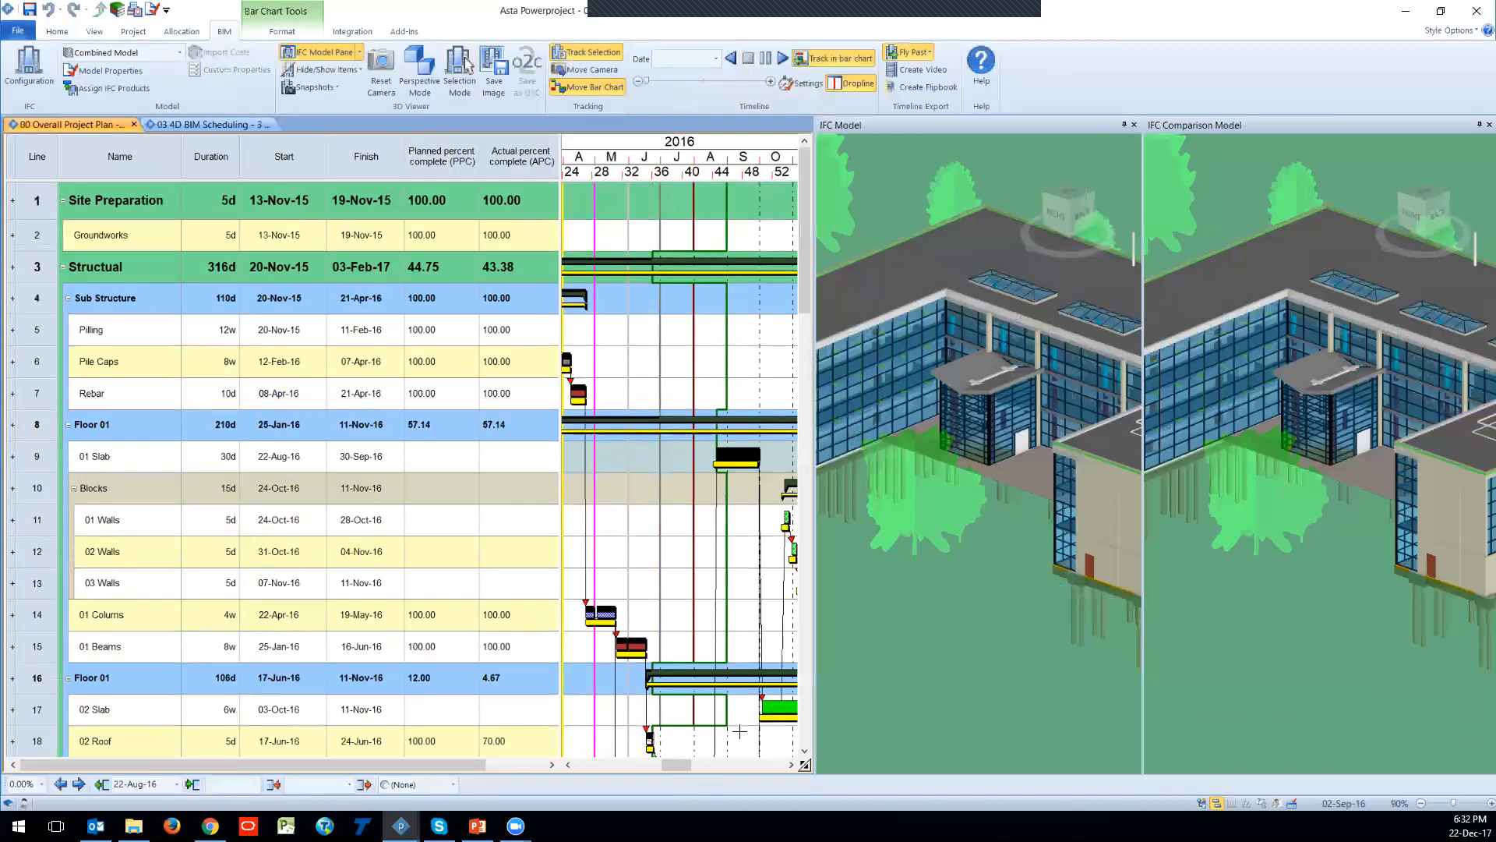
{"action": "left_click_drag", "start_coordinate": [676, 764], "coordinate": [653, 764]}
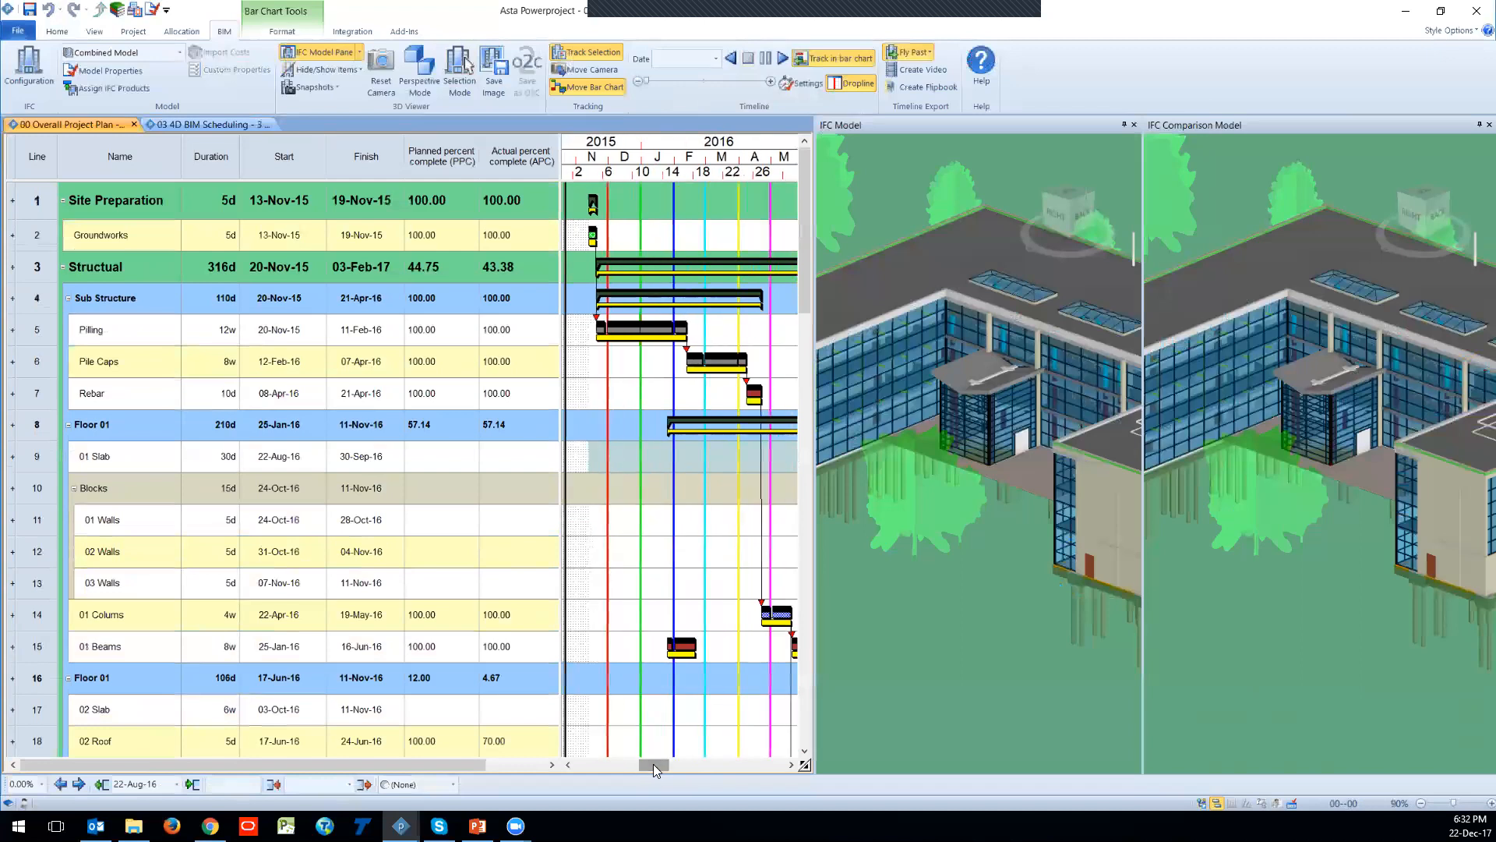
Step: Open the 00 Overall Project Plan view in a new tab and hide its project tree
{"action": "left_click", "coordinate": [94, 32]}
{"action": "left_click", "coordinate": [22, 98]}
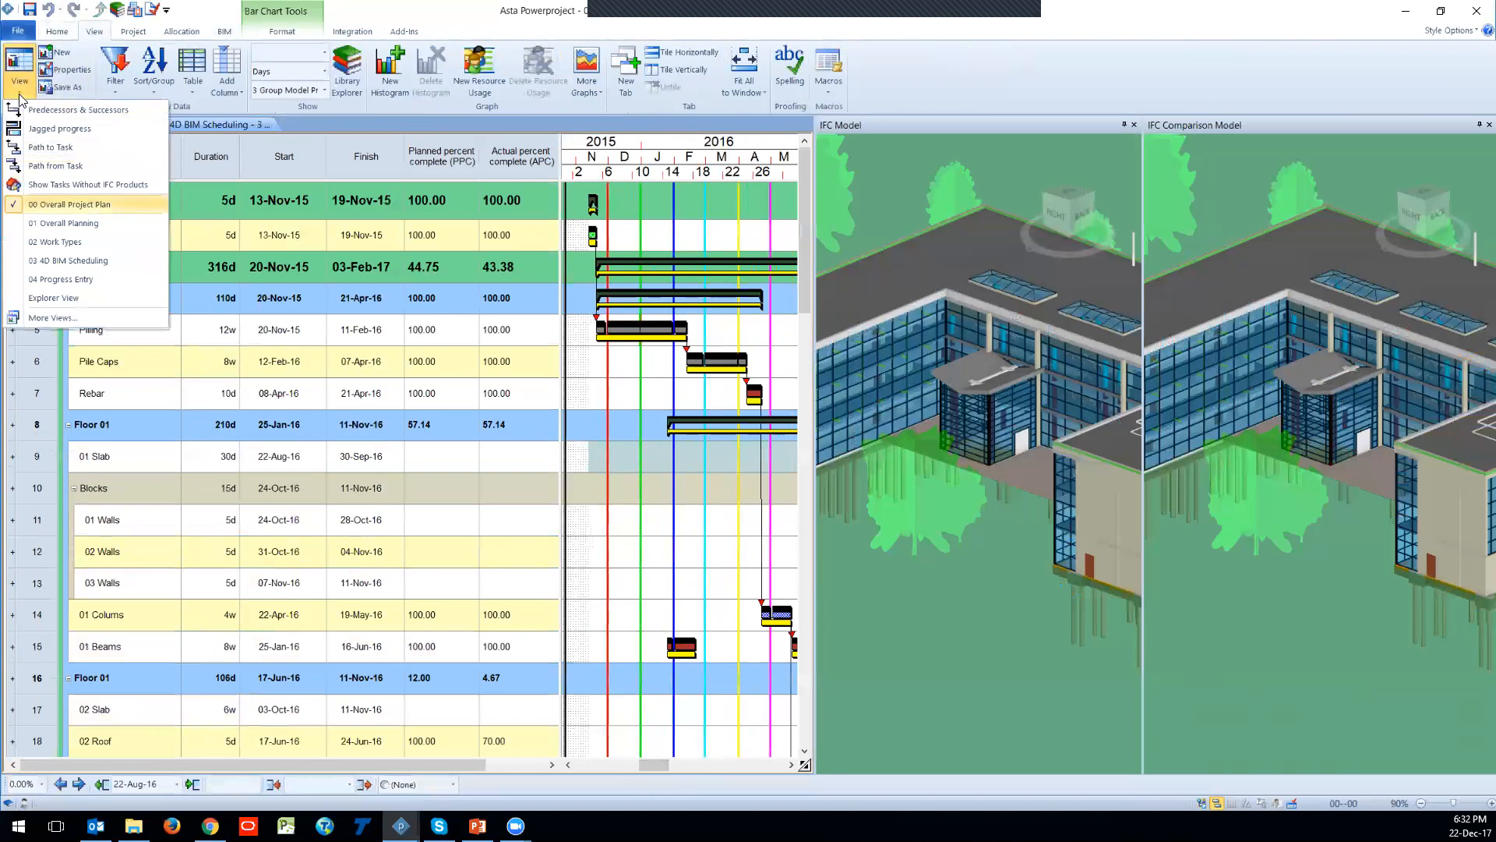
{"action": "left_click", "coordinate": [19, 99]}
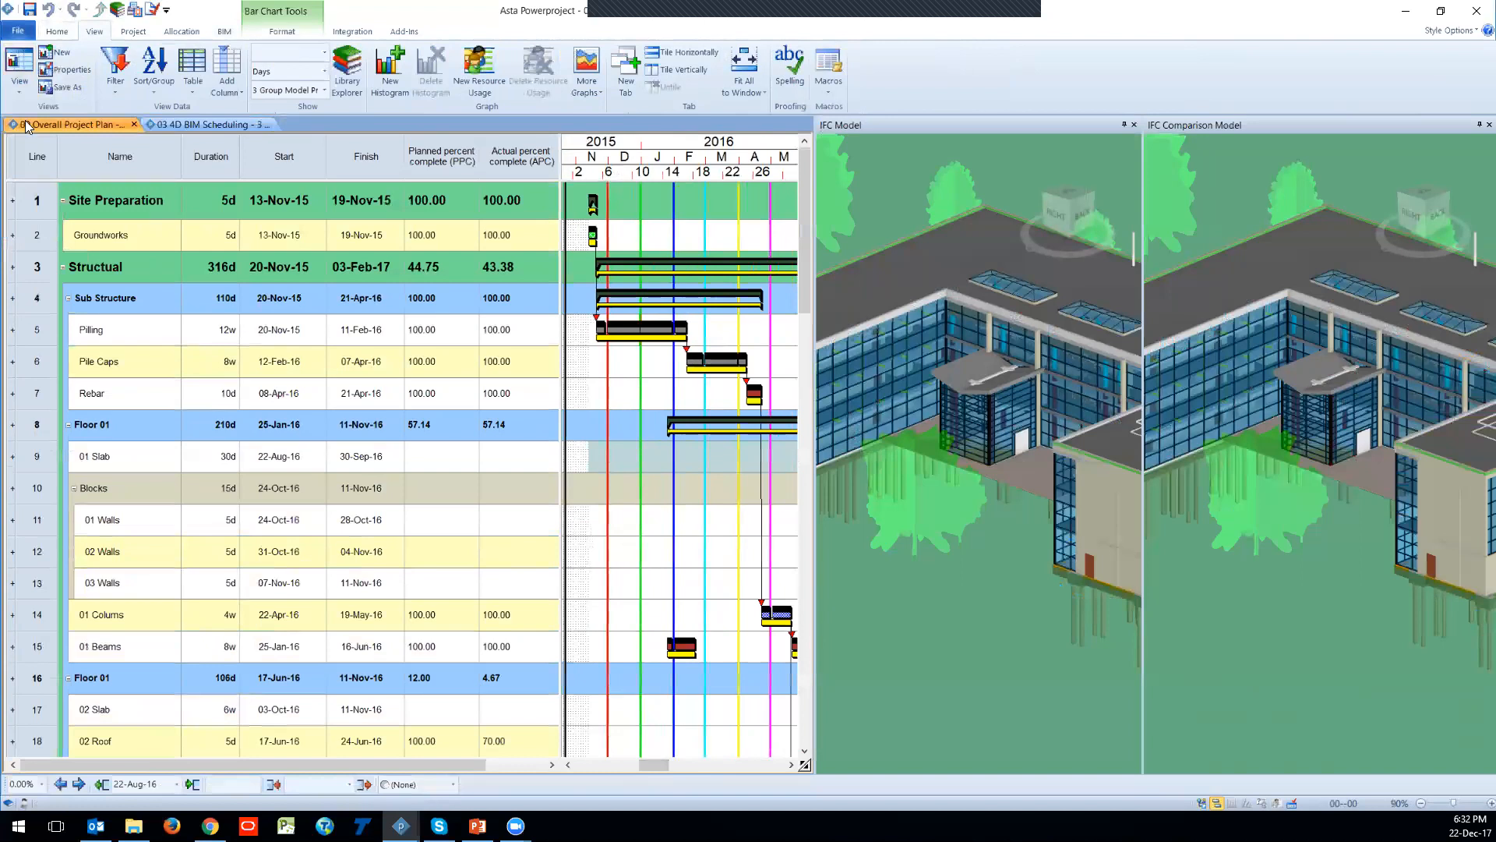
{"action": "left_click", "coordinate": [27, 92]}
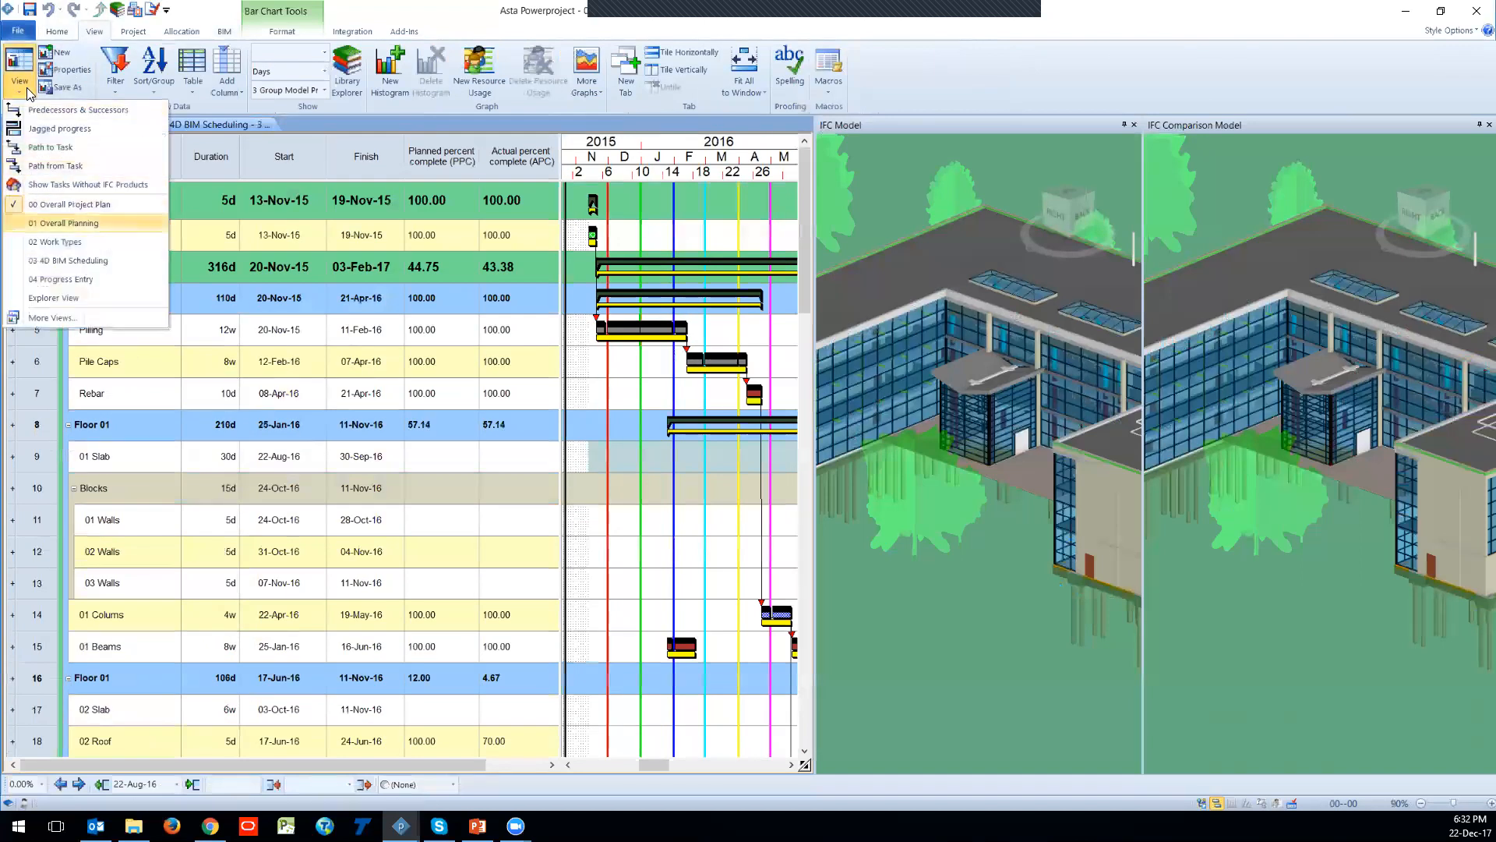
{"action": "key", "text": "Return"}
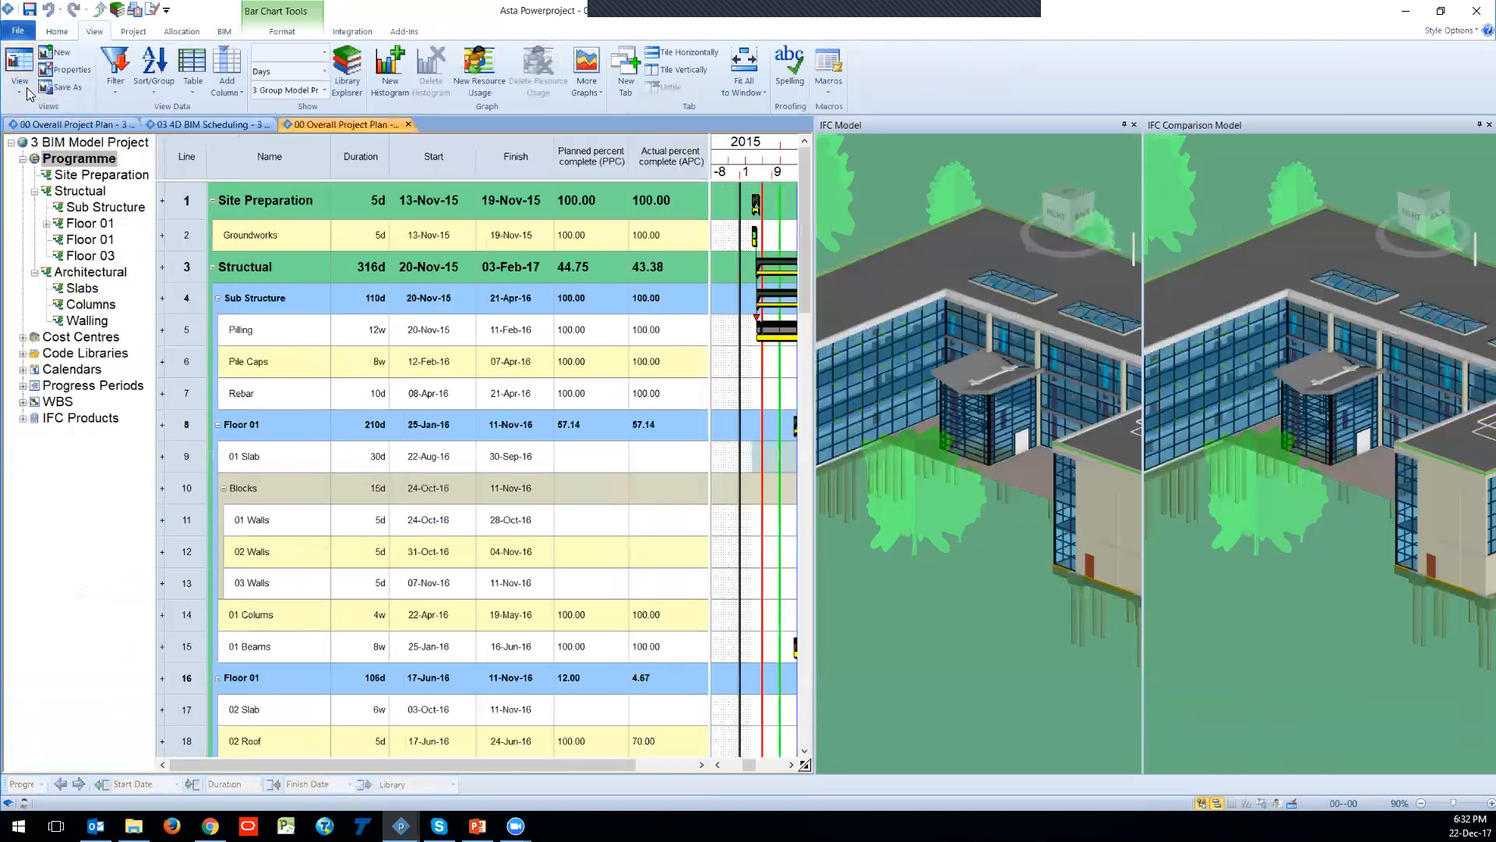
{"action": "left_click", "coordinate": [1208, 804]}
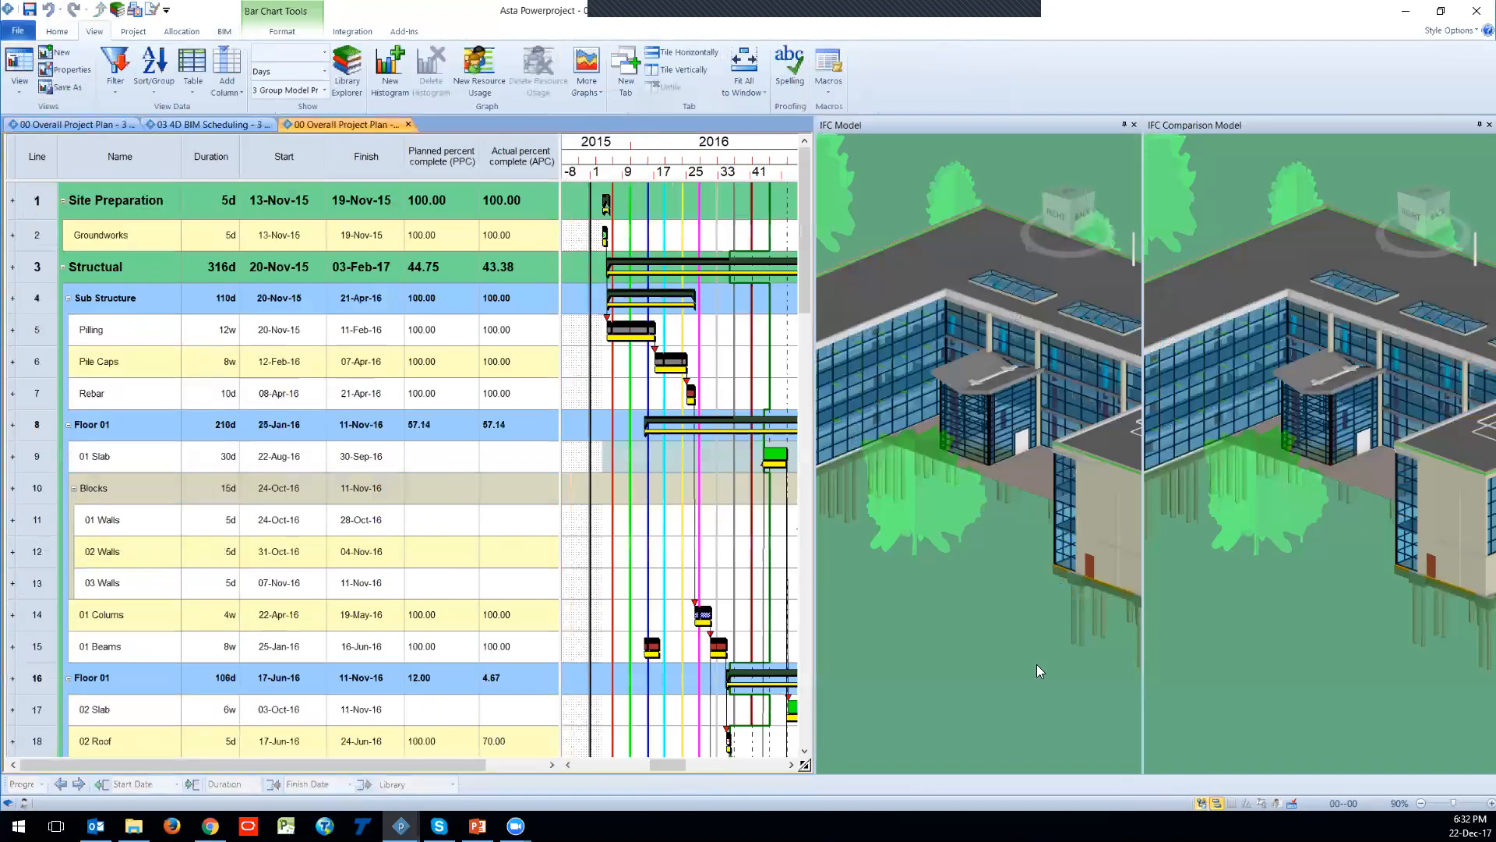
Step: Collapse the programme to its top summary level and highlight the Actual percent complete (APC) column
{"action": "left_click", "coordinate": [69, 32]}
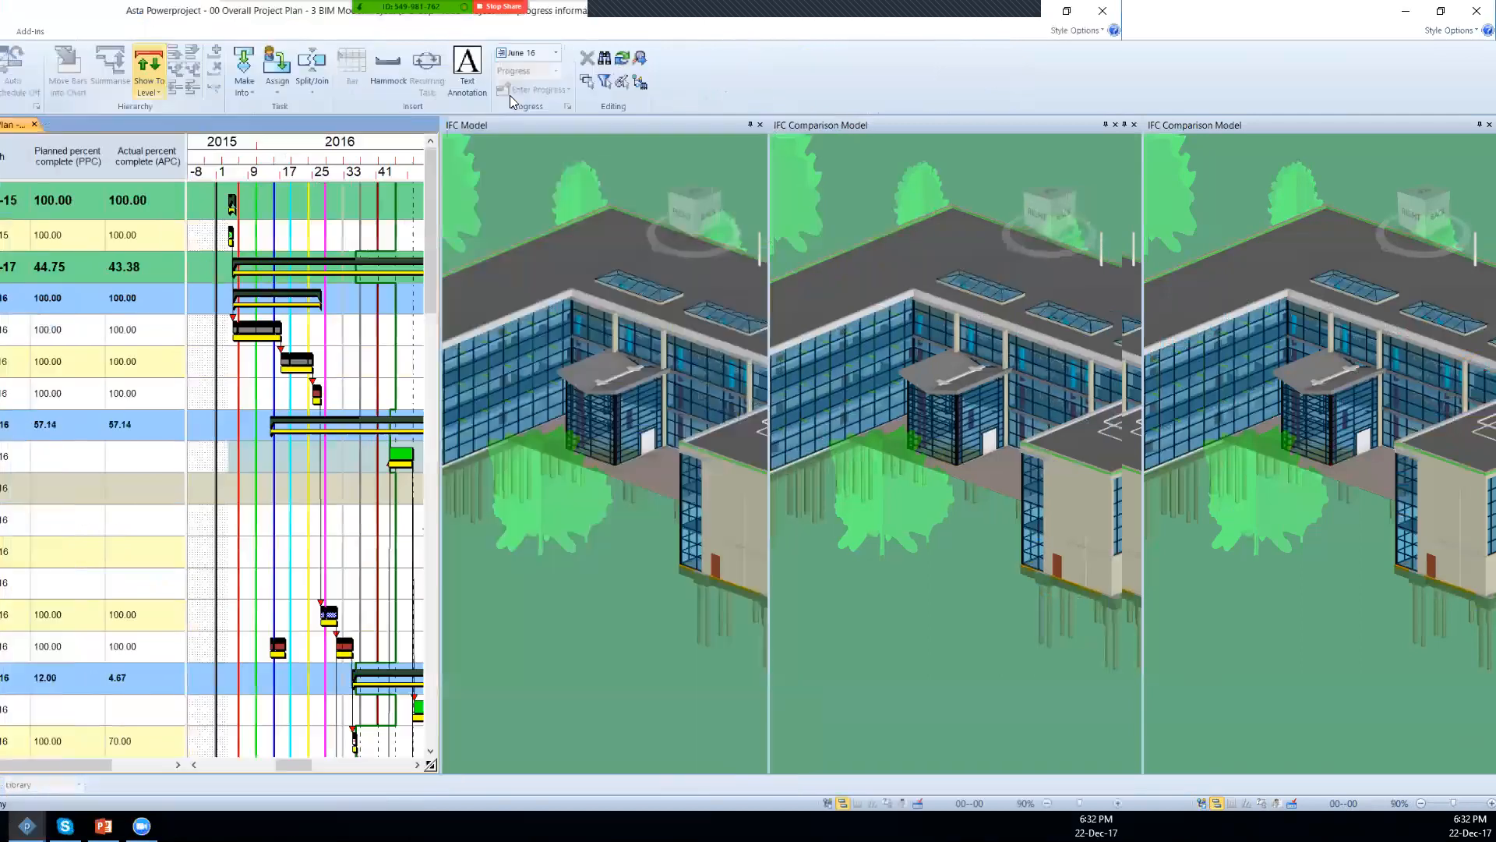
{"action": "left_click", "coordinate": [522, 87]}
{"action": "left_click", "coordinate": [549, 128]}
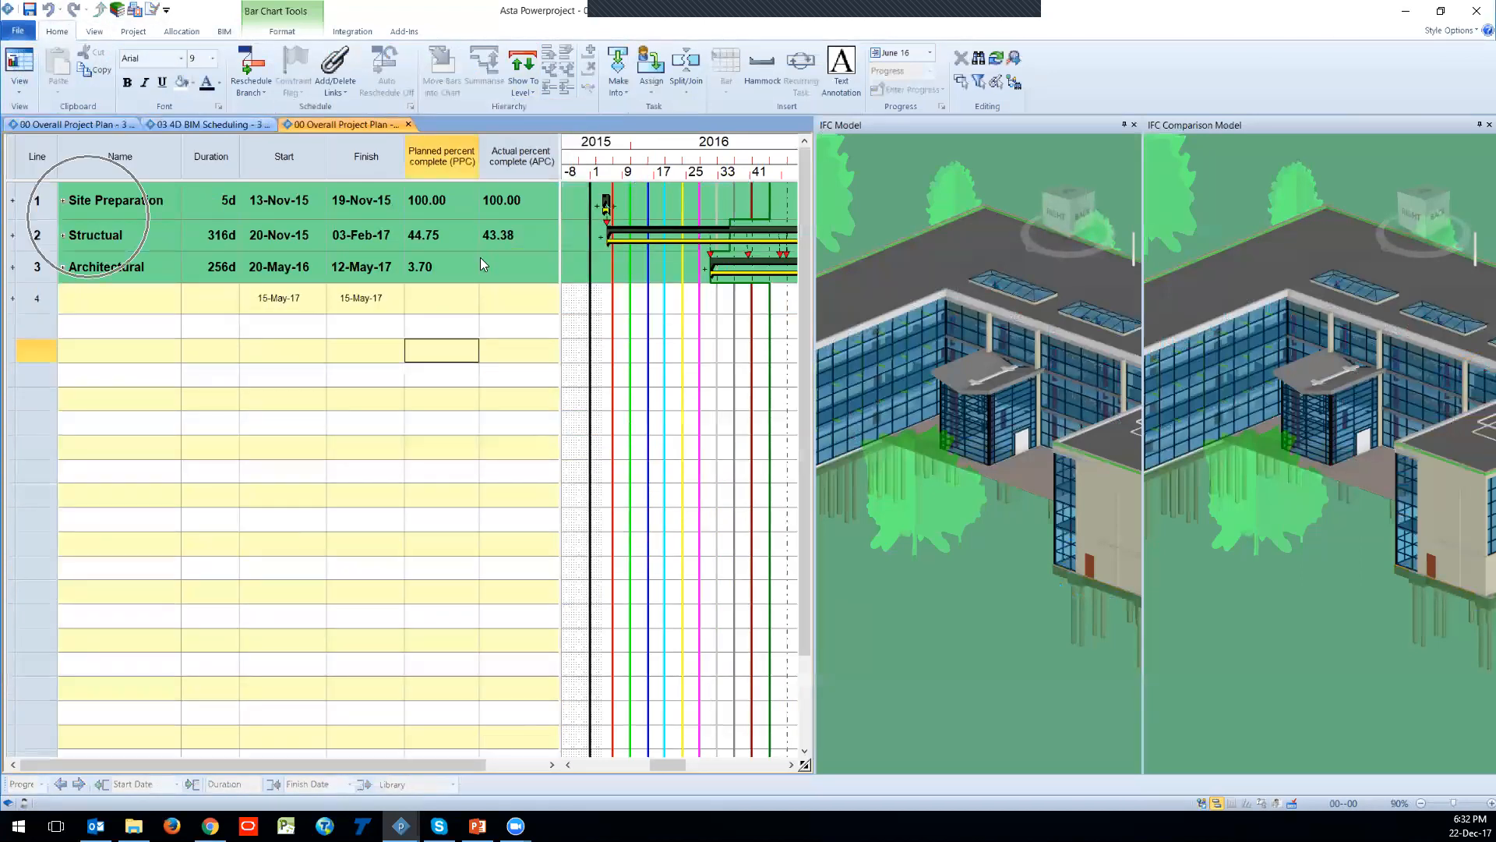
{"action": "left_click", "coordinate": [529, 159]}
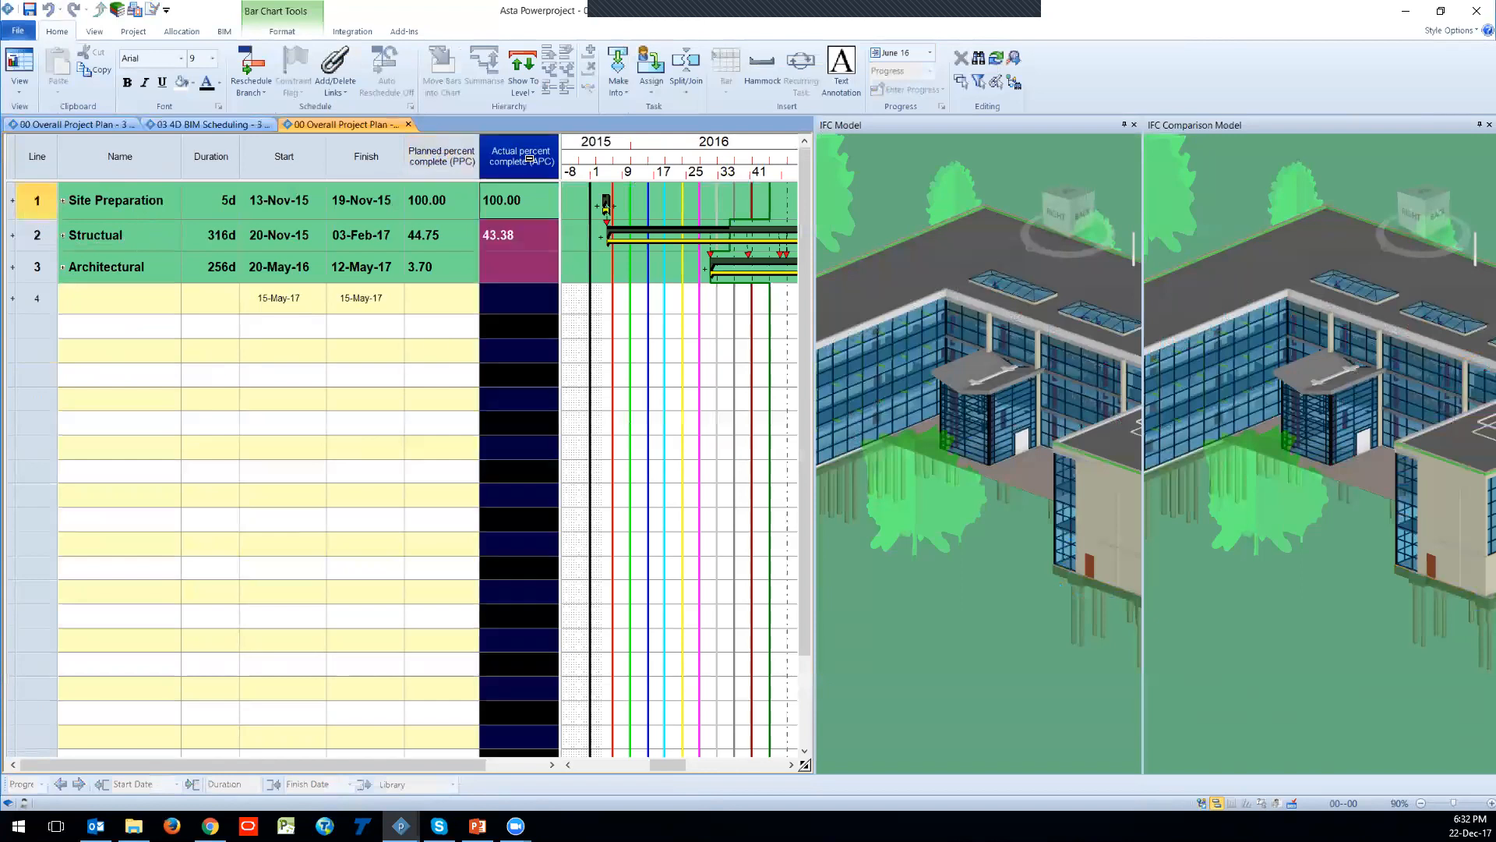
{"action": "left_click", "coordinate": [461, 350]}
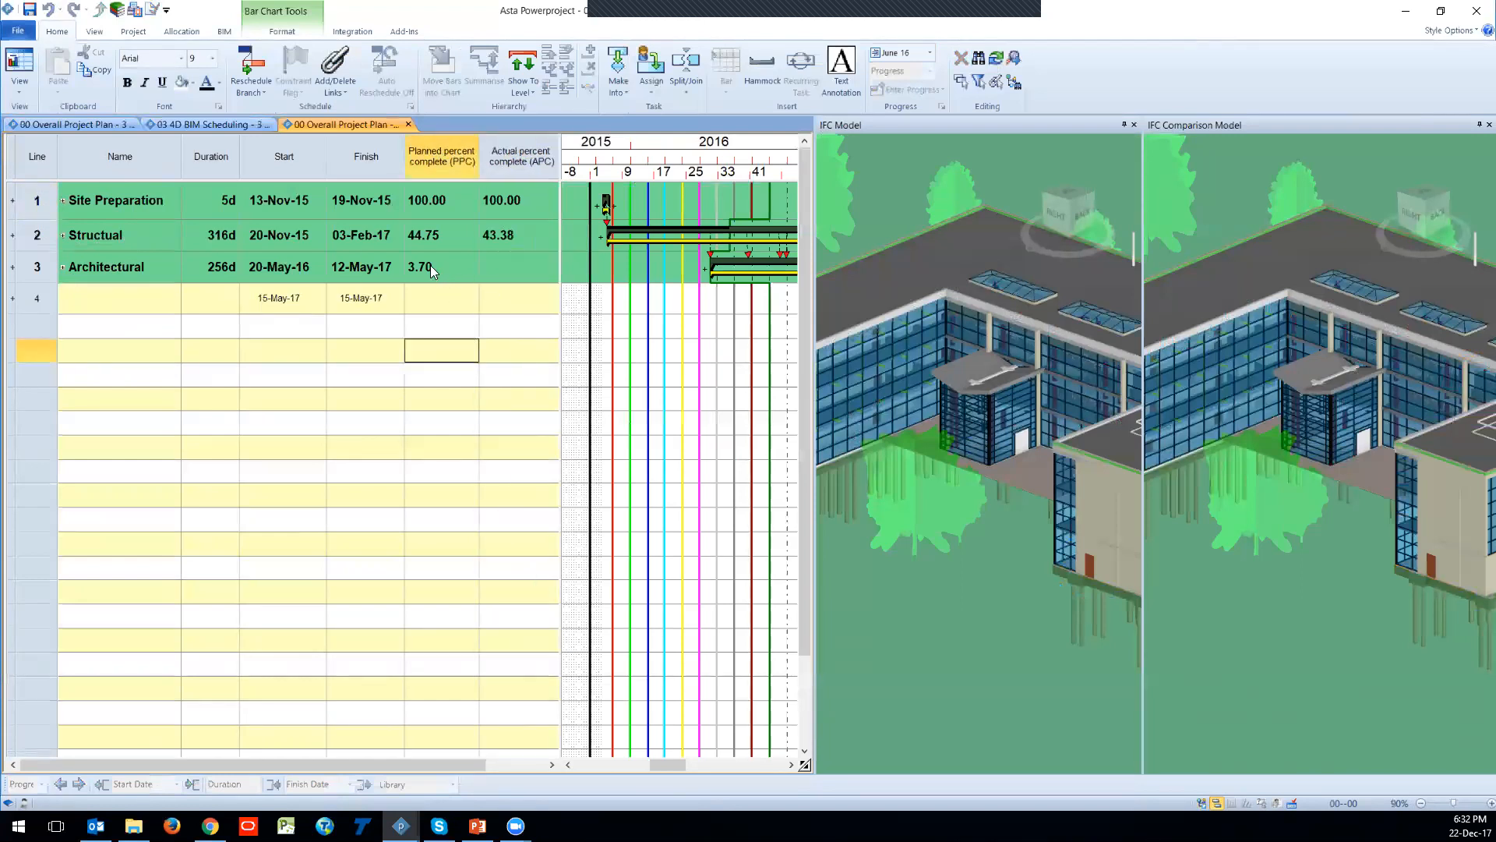
Step: Close the IFC Model and IFC Comparison Model panes and open the 01 Overall Planning view
{"action": "left_click", "coordinate": [1133, 125]}
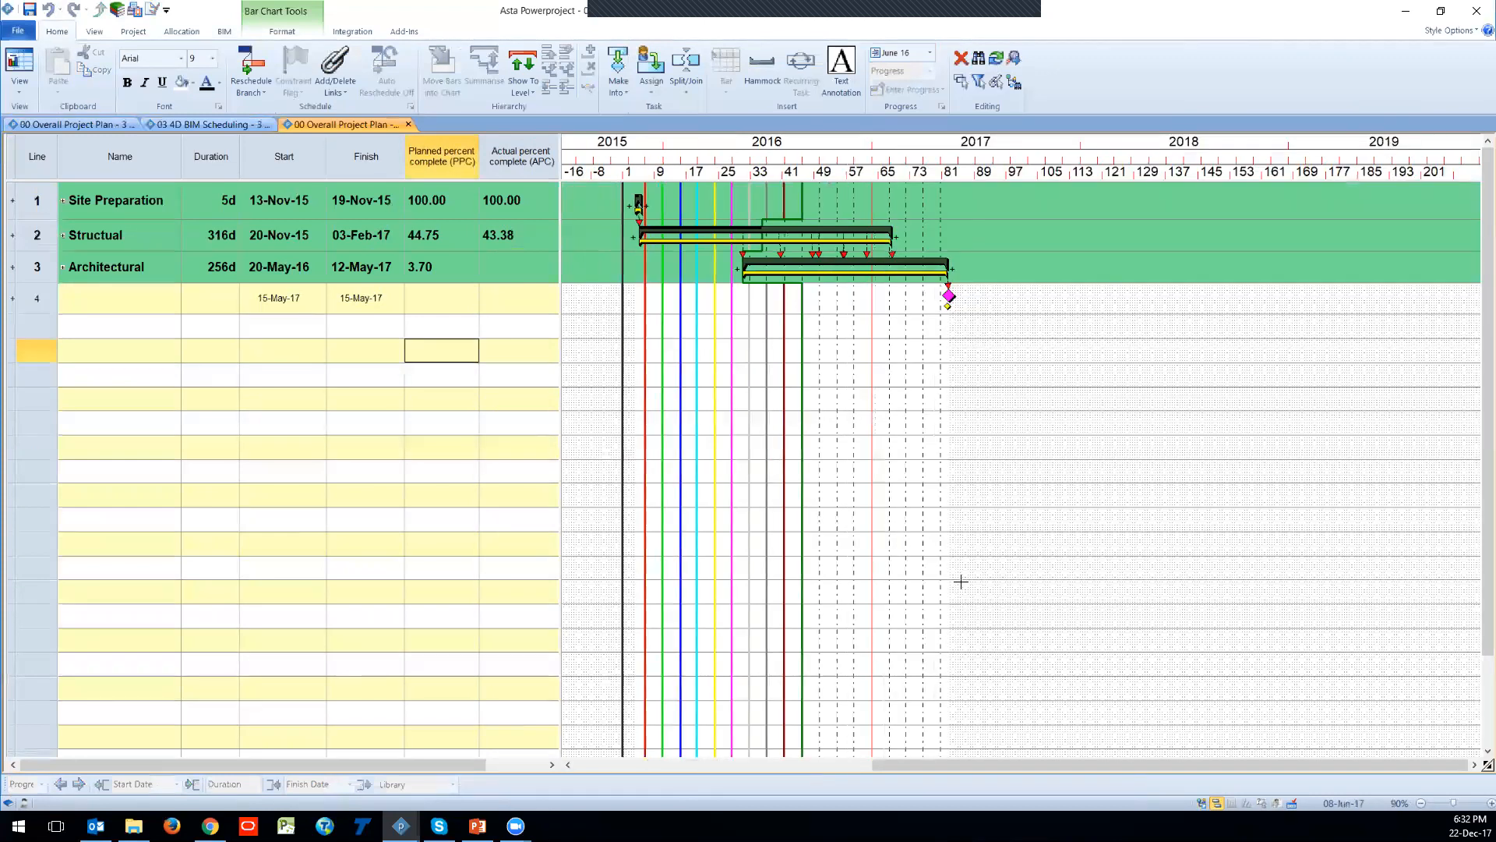
{"action": "mouse_move", "coordinate": [985, 762]}
{"action": "left_mouse_down"}
{"action": "mouse_move", "coordinate": [958, 759]}
{"action": "mouse_move", "coordinate": [983, 754]}
{"action": "left_mouse_up"}
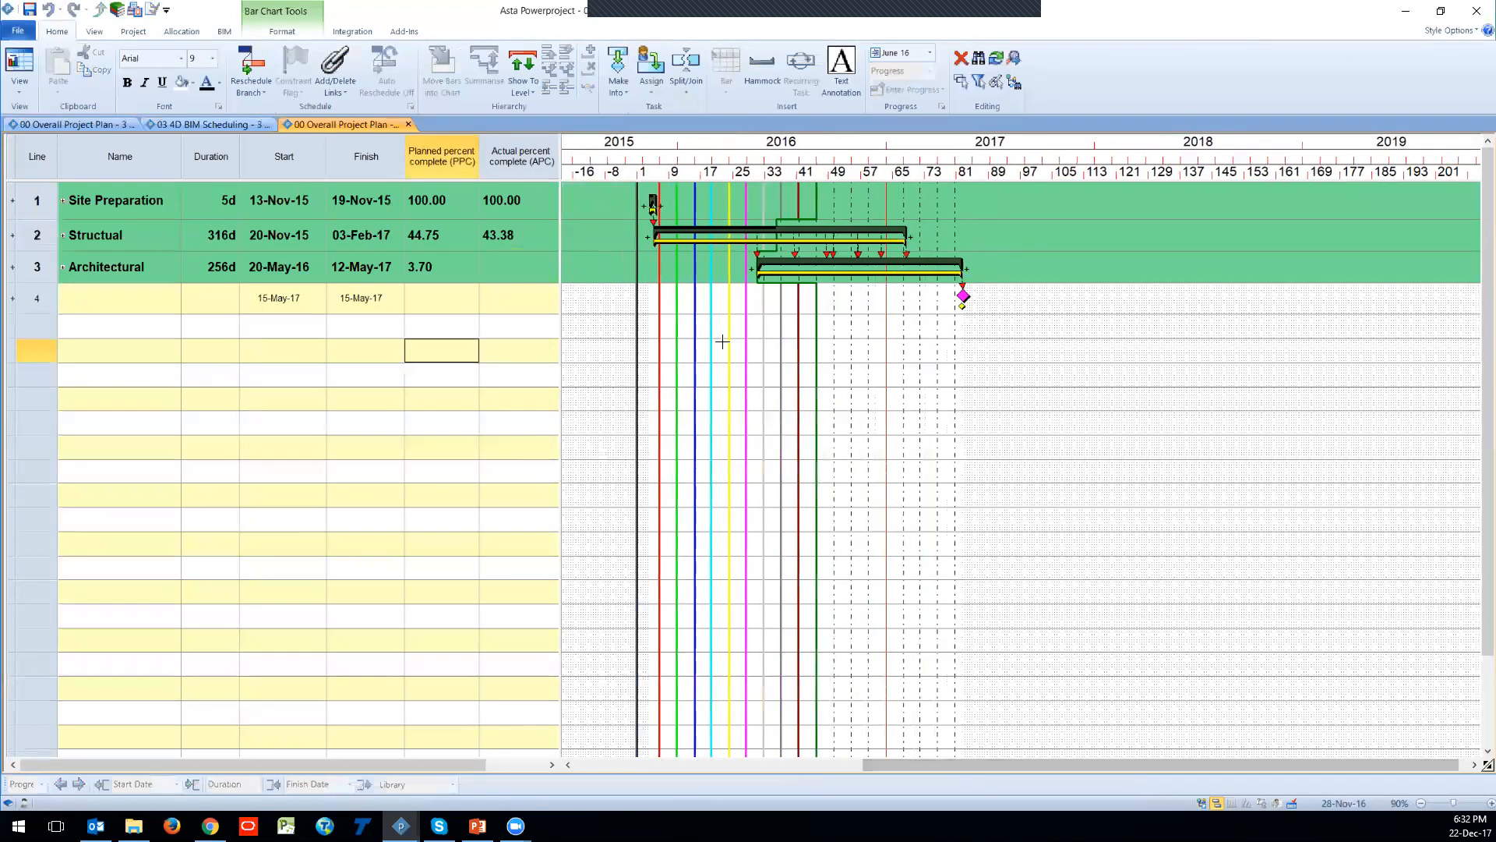
{"action": "left_click", "coordinate": [21, 86]}
{"action": "key", "text": "Down"}
{"action": "key", "text": "Down"}
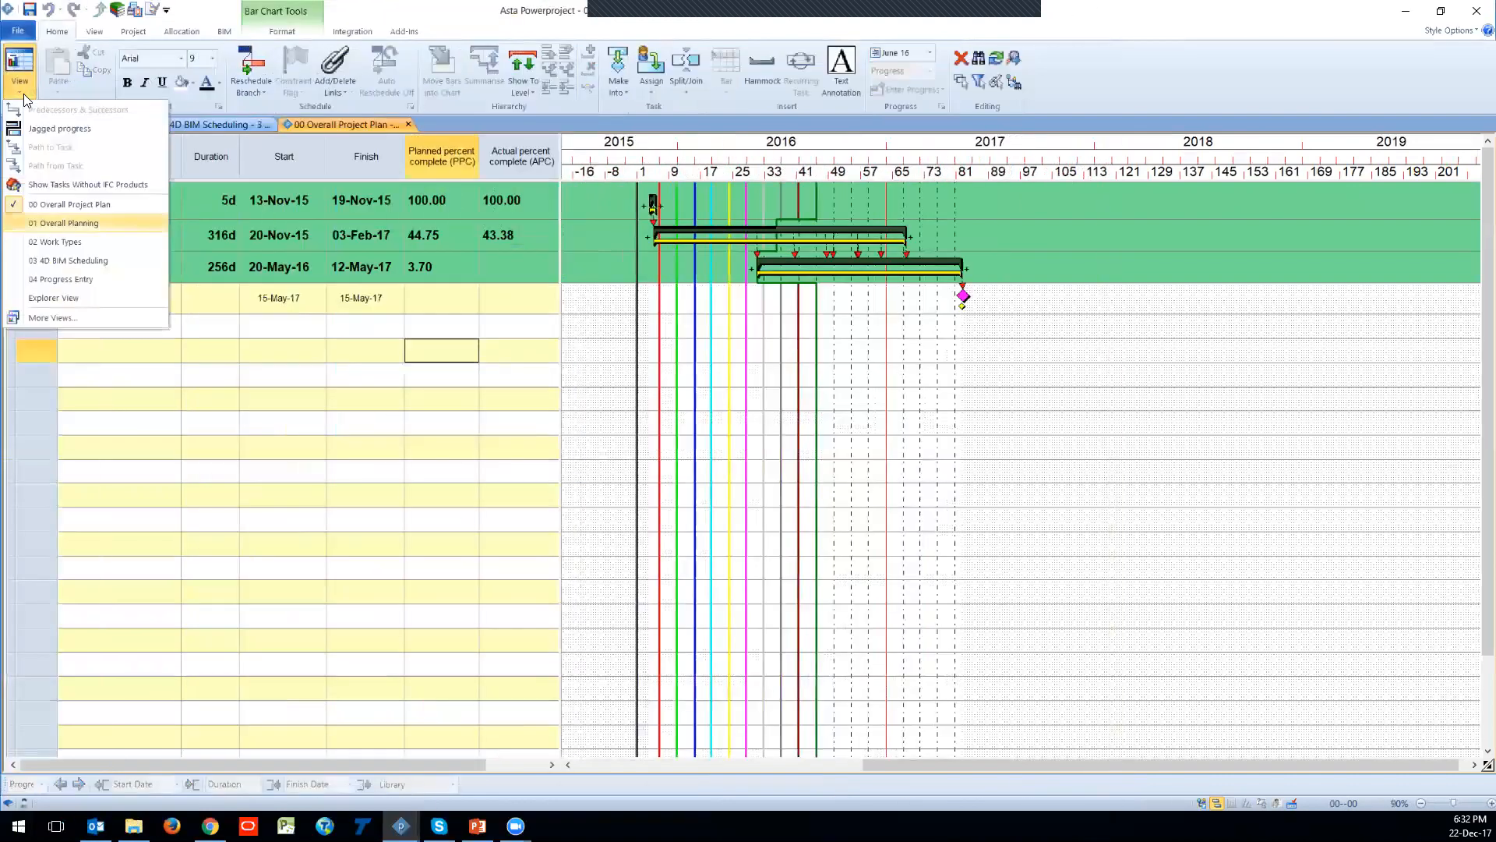
{"action": "key", "text": "Up"}
{"action": "key", "text": "Return"}
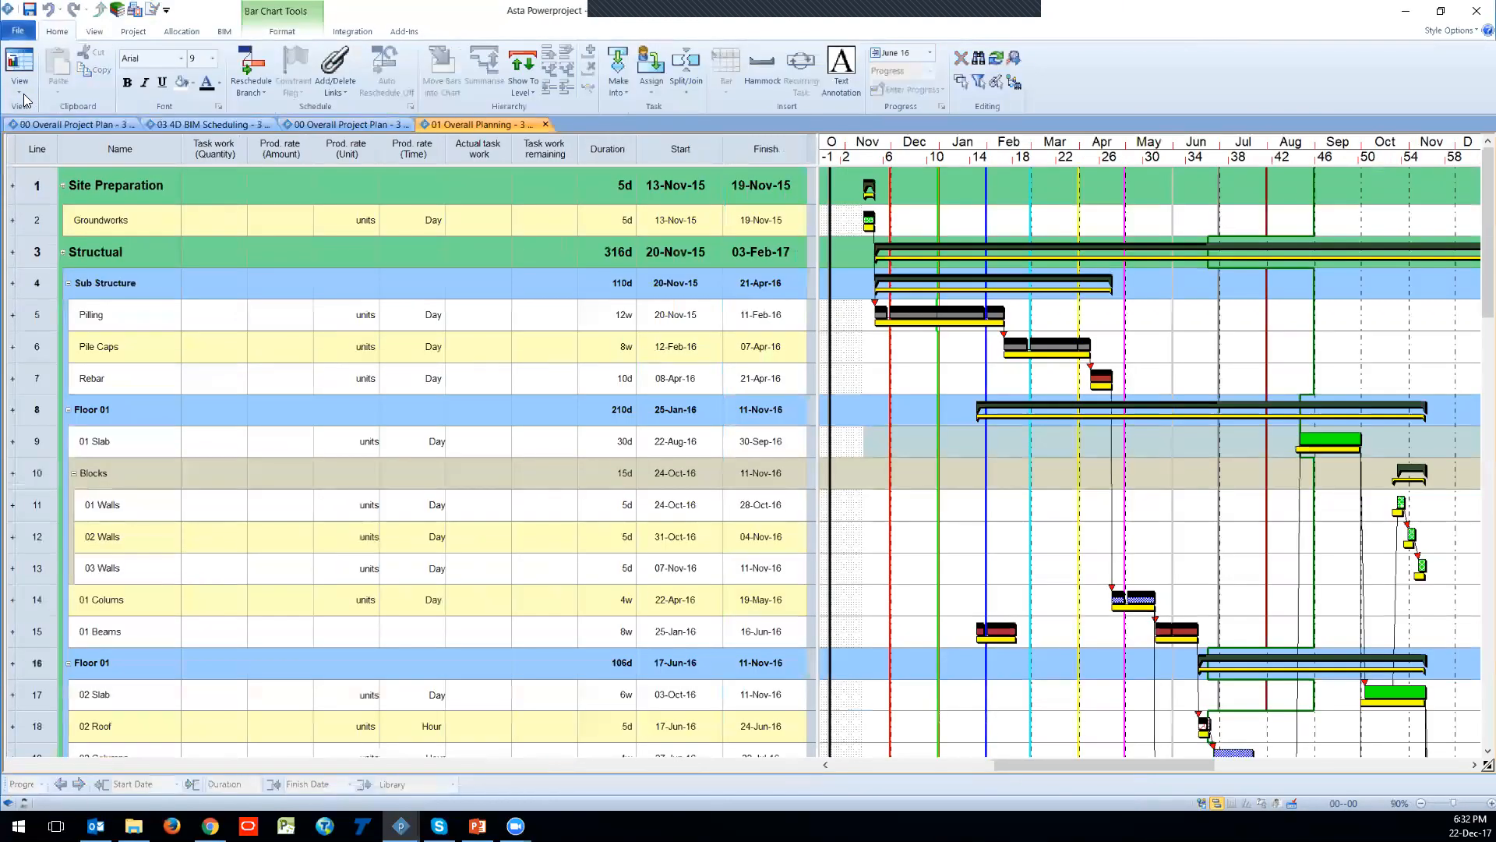
Step: Show the IFC Model pane beside the Architectural tasks, with the IFC Comparison Model pane hidden
{"action": "scroll", "coordinate": [364, 586], "scroll_direction": "down", "scroll_amount": 7}
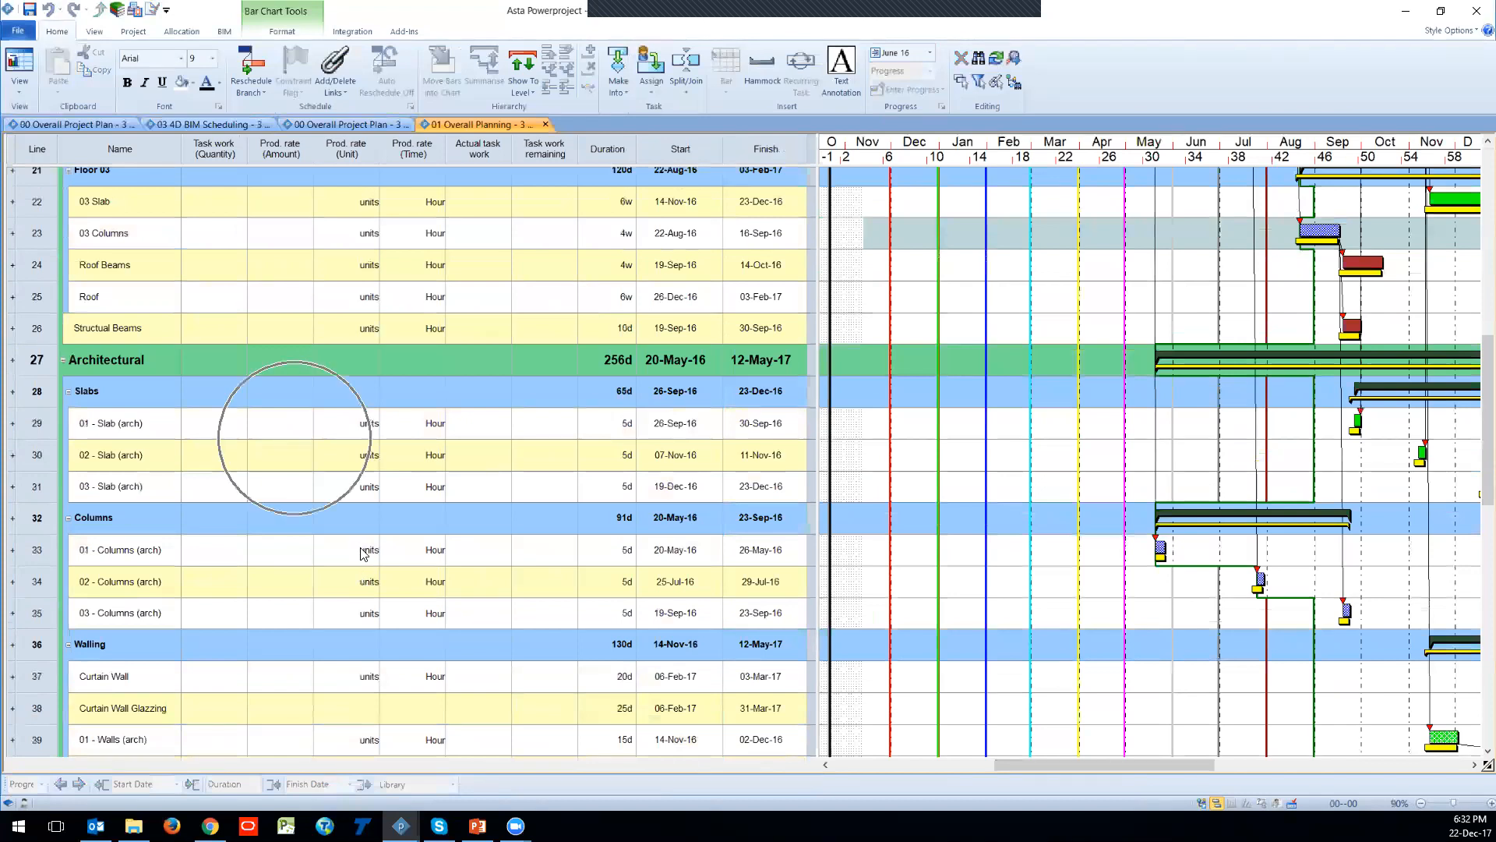
{"action": "scroll", "coordinate": [363, 553], "scroll_direction": "down", "scroll_amount": 2}
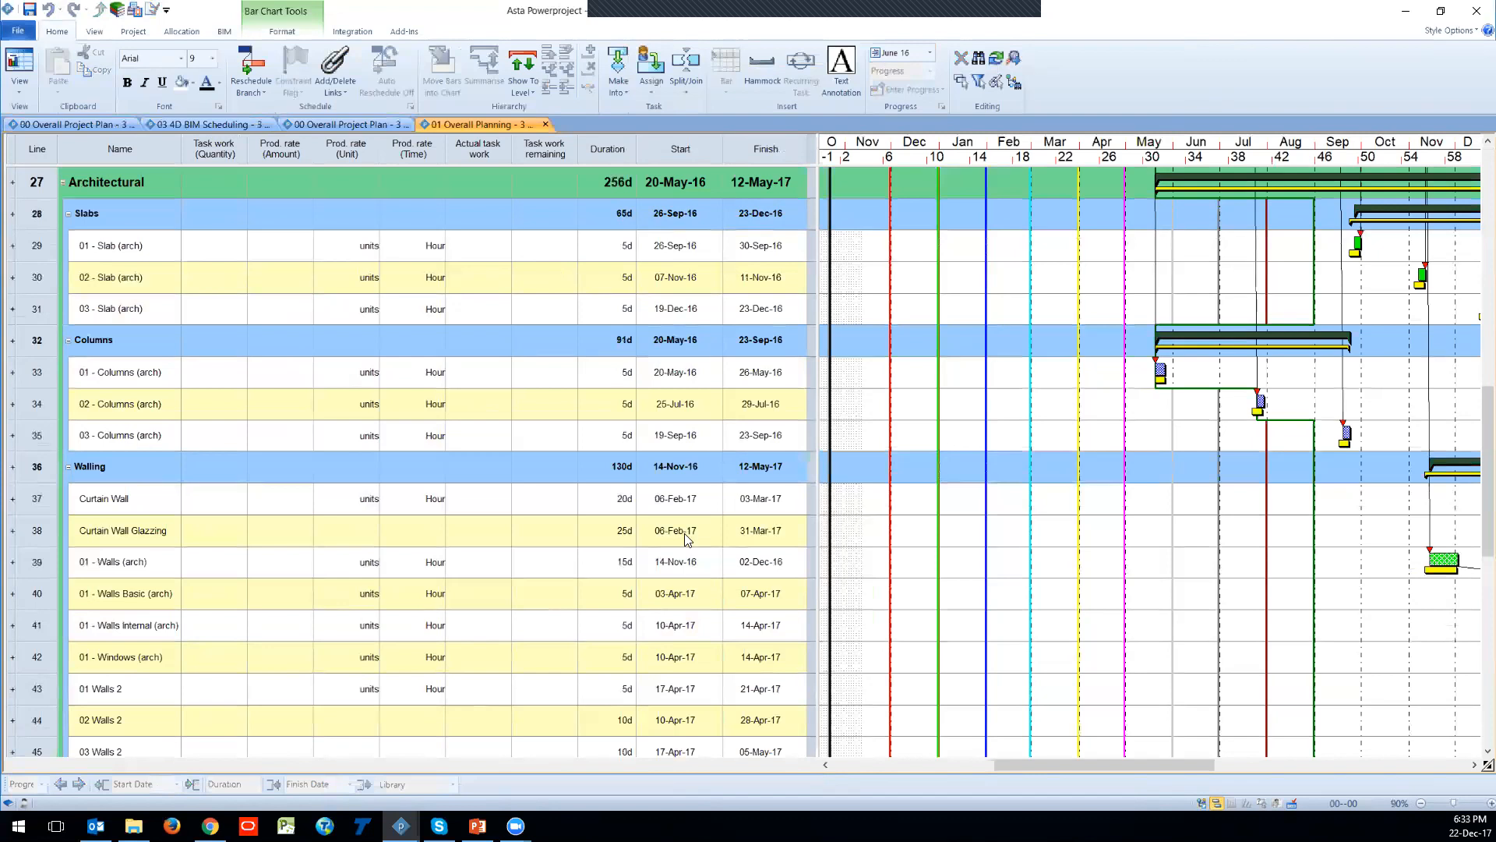
{"action": "left_click", "coordinate": [224, 32]}
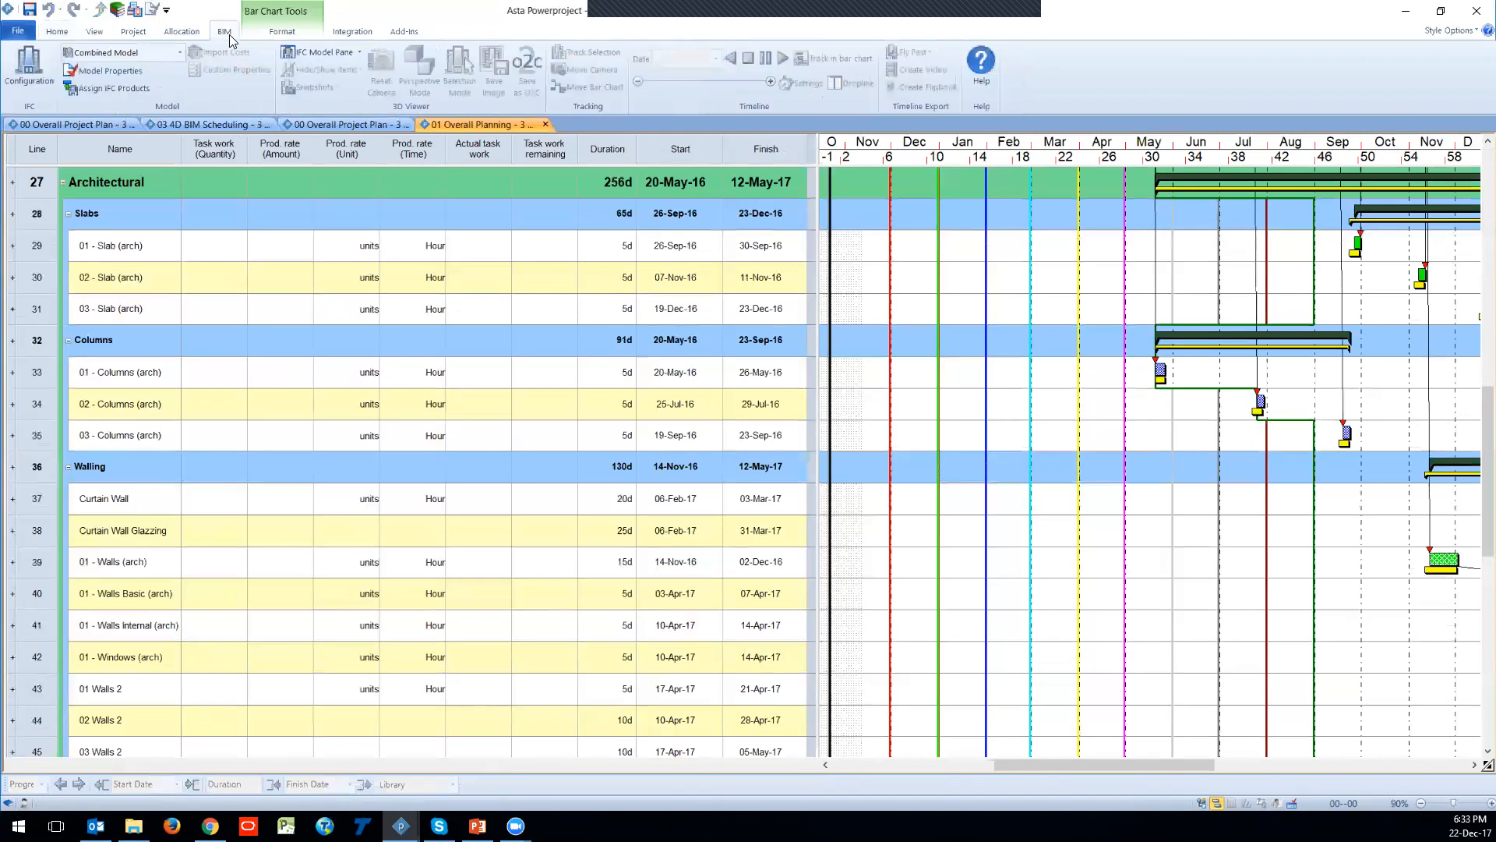
{"action": "left_click", "coordinate": [315, 52]}
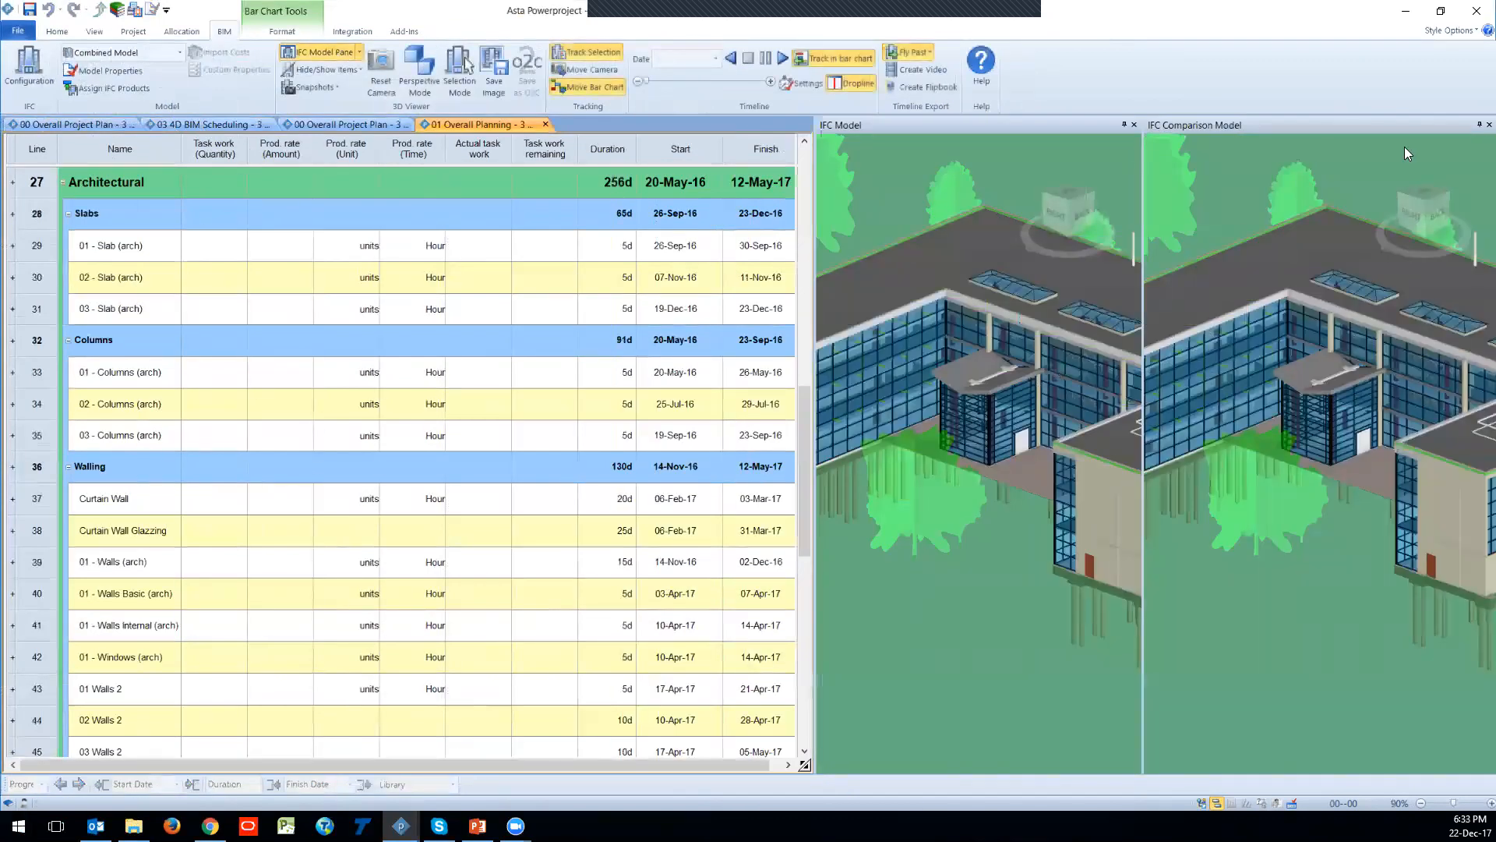
{"action": "left_click", "coordinate": [352, 68]}
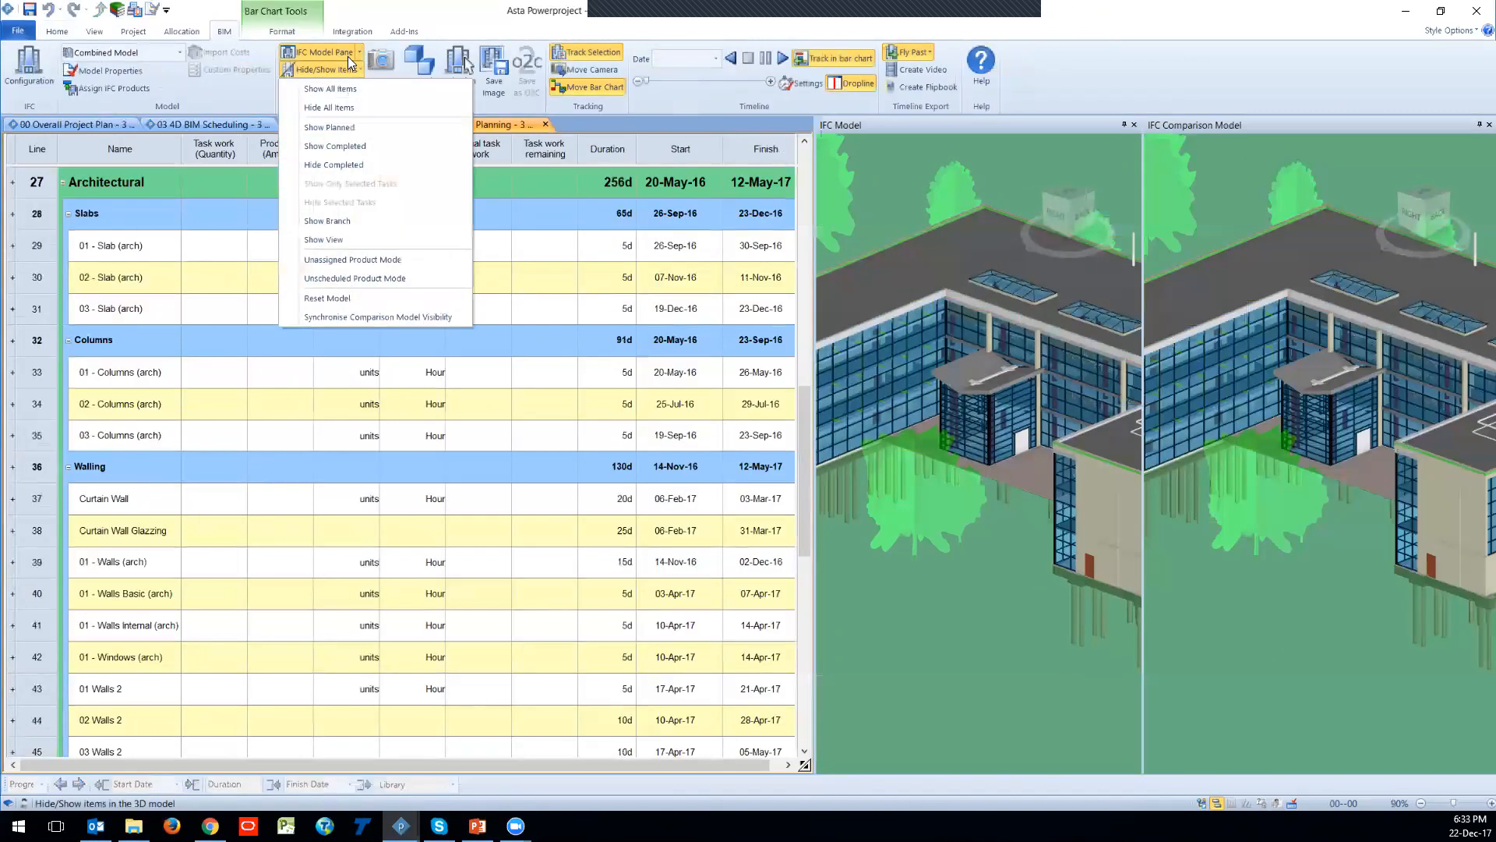
{"action": "left_click", "coordinate": [359, 52]}
{"action": "key", "text": "Down"}
{"action": "key", "text": "Down"}
{"action": "key", "text": "Down"}
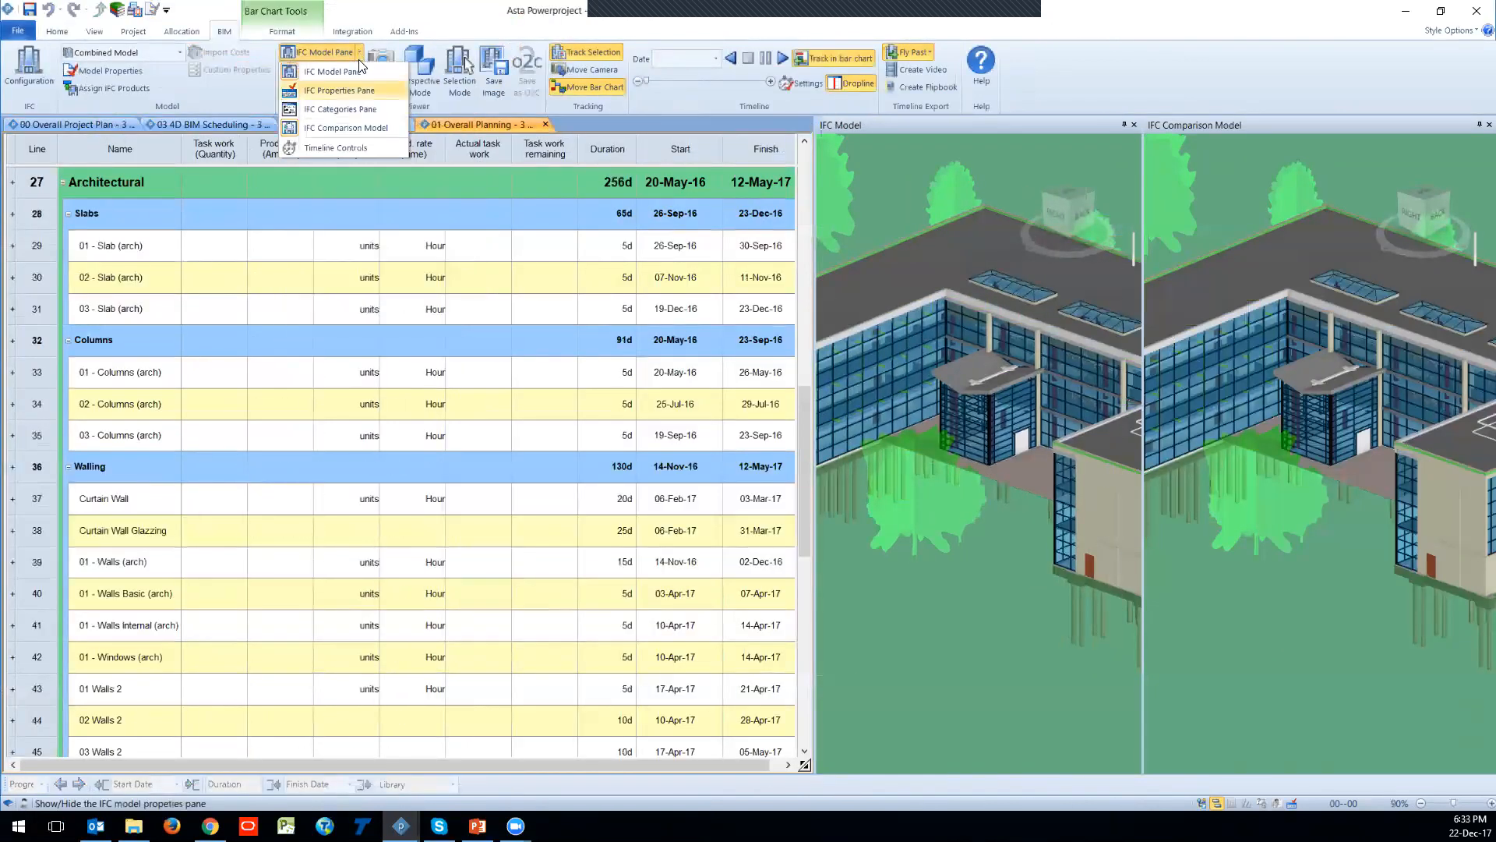
{"action": "key", "text": "Return"}
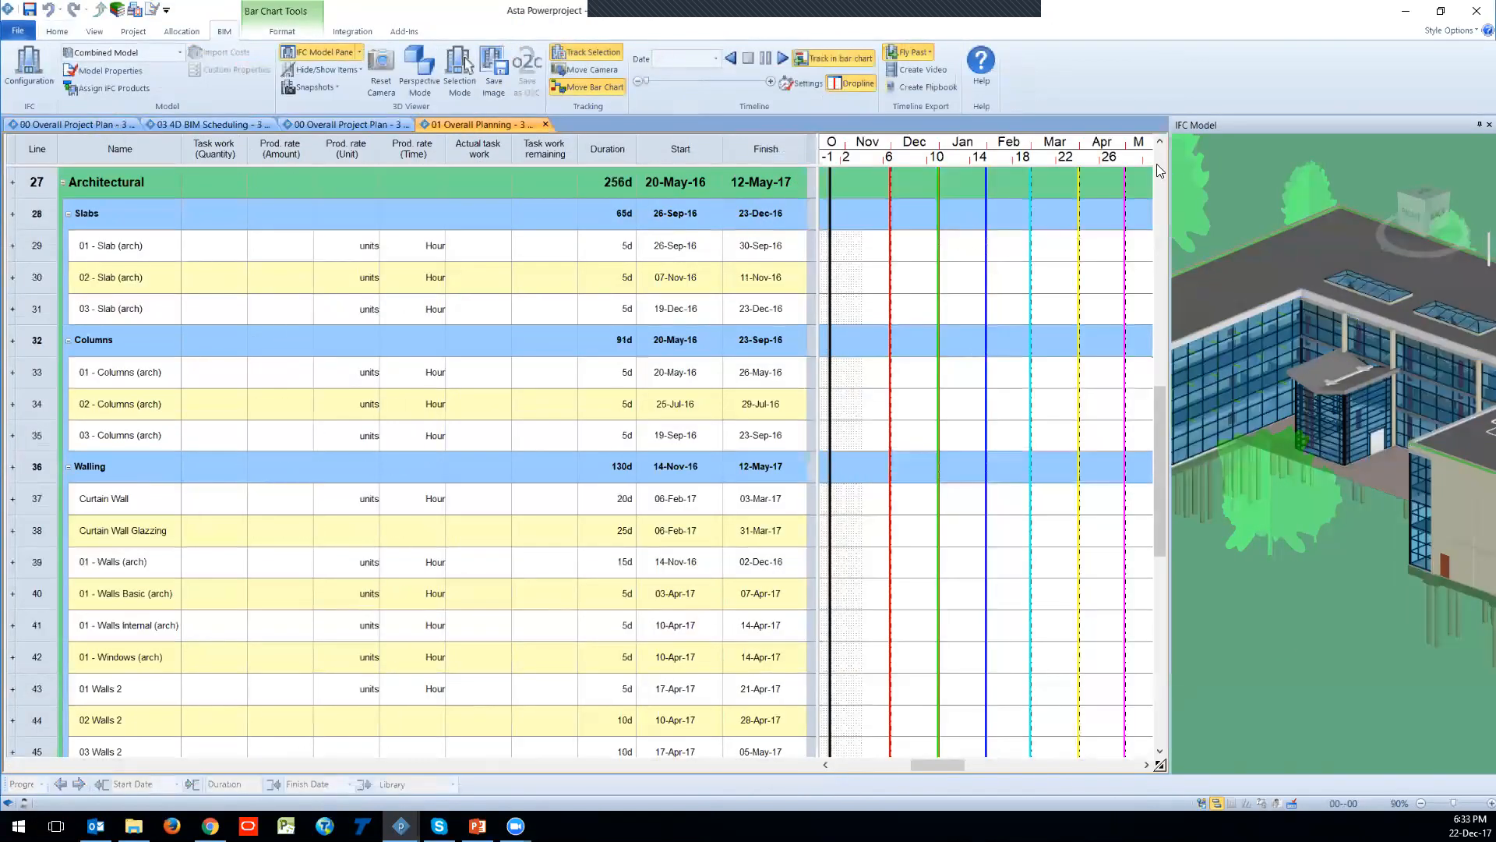
Step: Widen the task table and add the IFC product volume column after Finish
{"action": "left_click_drag", "start_coordinate": [926, 764], "coordinate": [977, 755]}
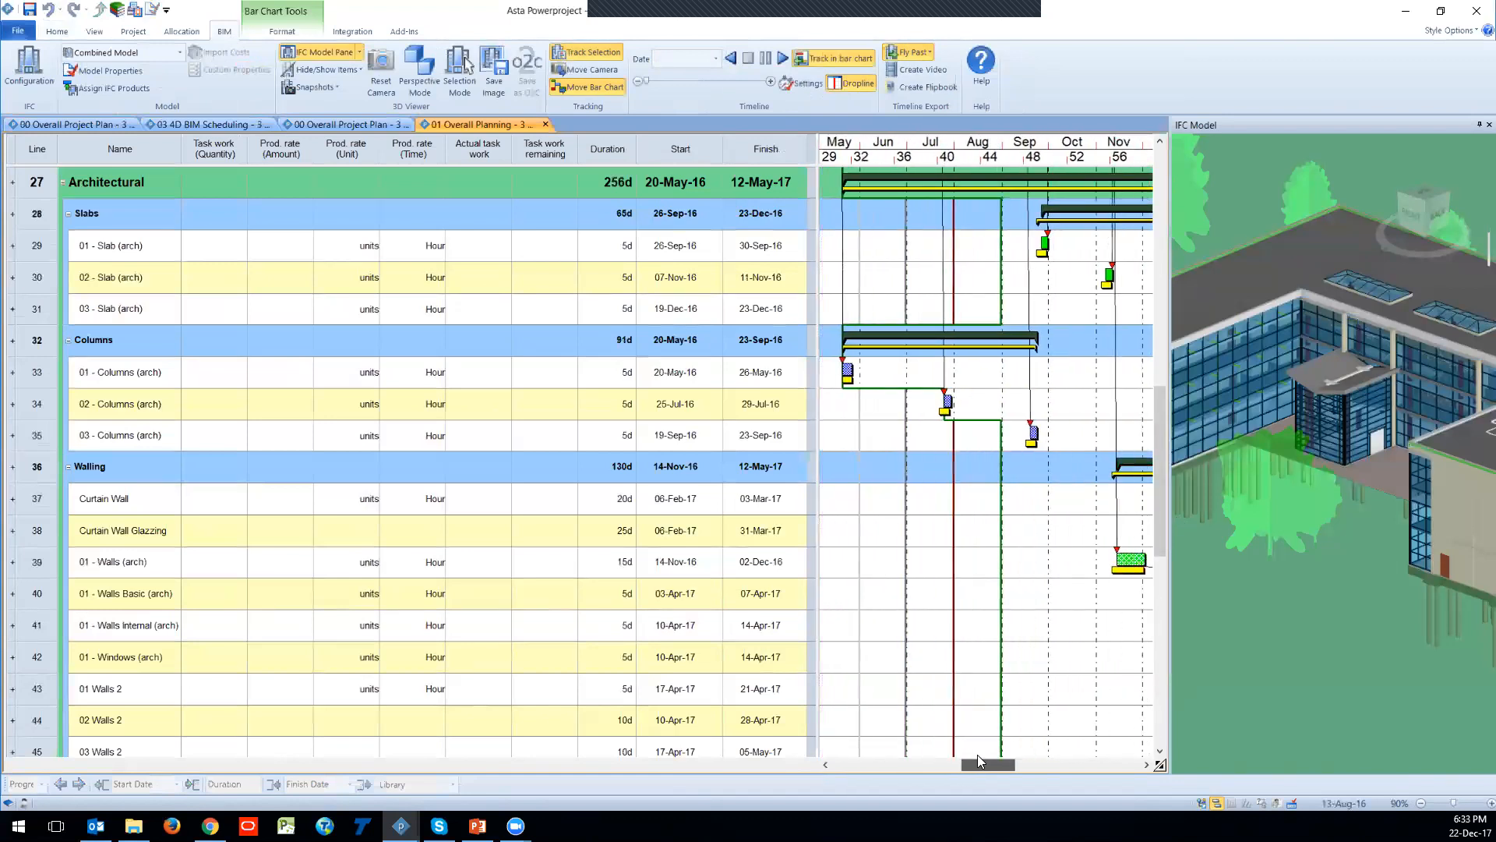
{"action": "left_click_drag", "start_coordinate": [815, 160], "coordinate": [874, 160]}
{"action": "right_click", "coordinate": [840, 153]}
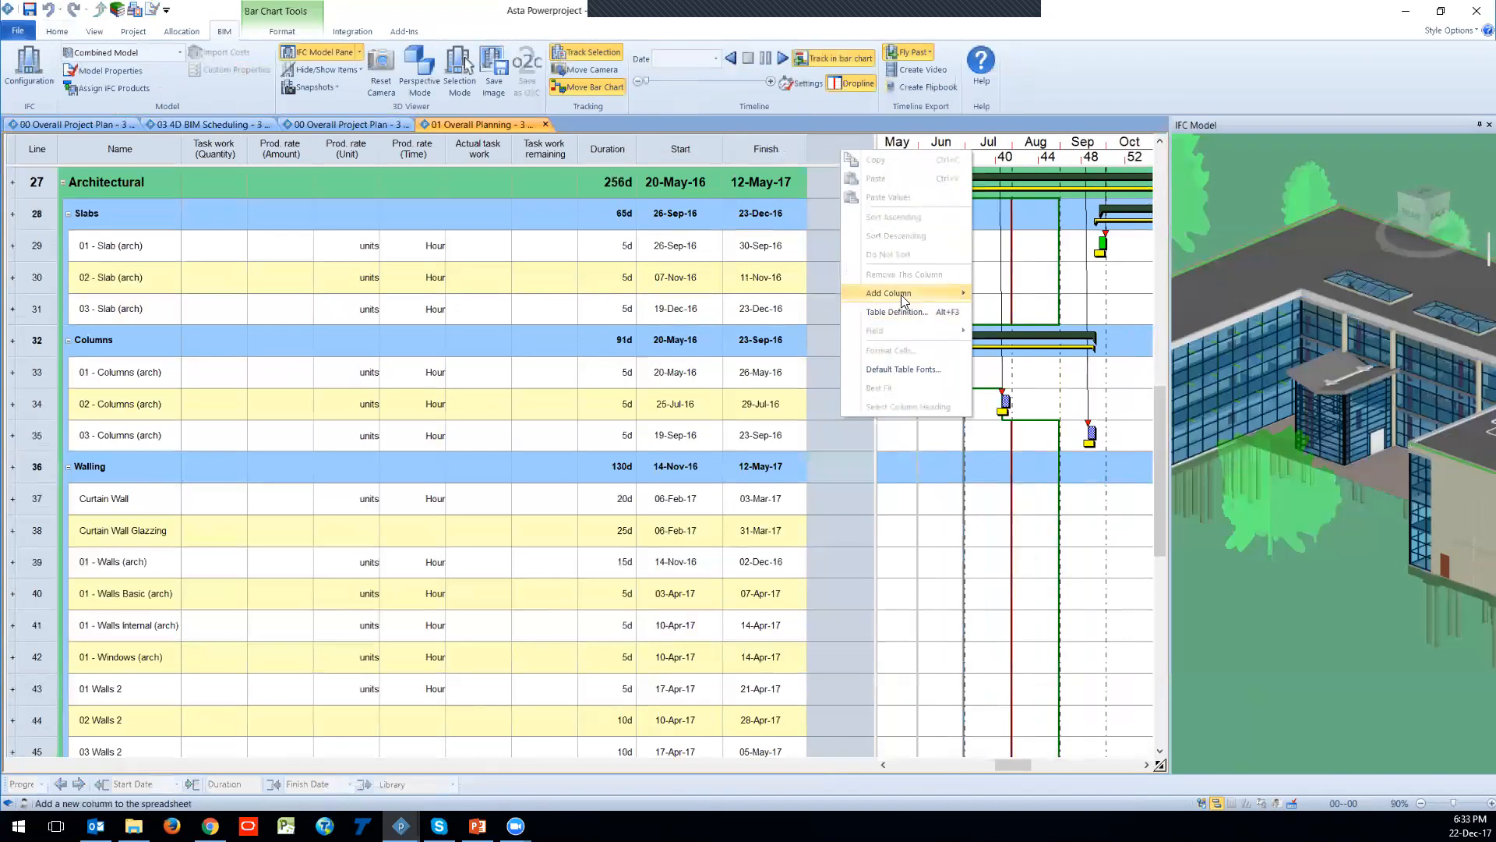
{"action": "mouse_move", "coordinate": [904, 300]}
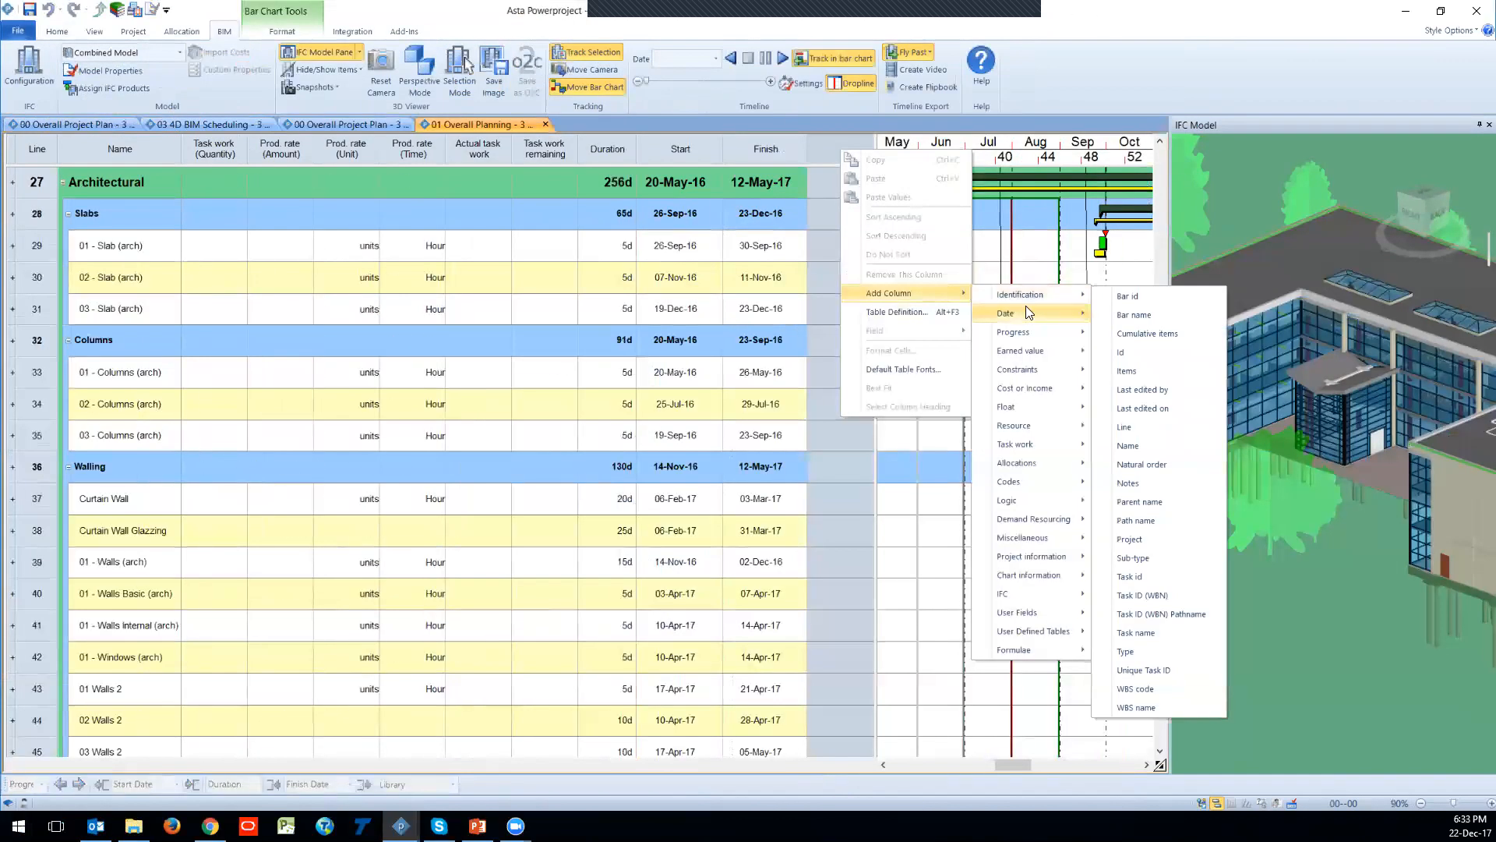
{"action": "mouse_move", "coordinate": [1030, 320]}
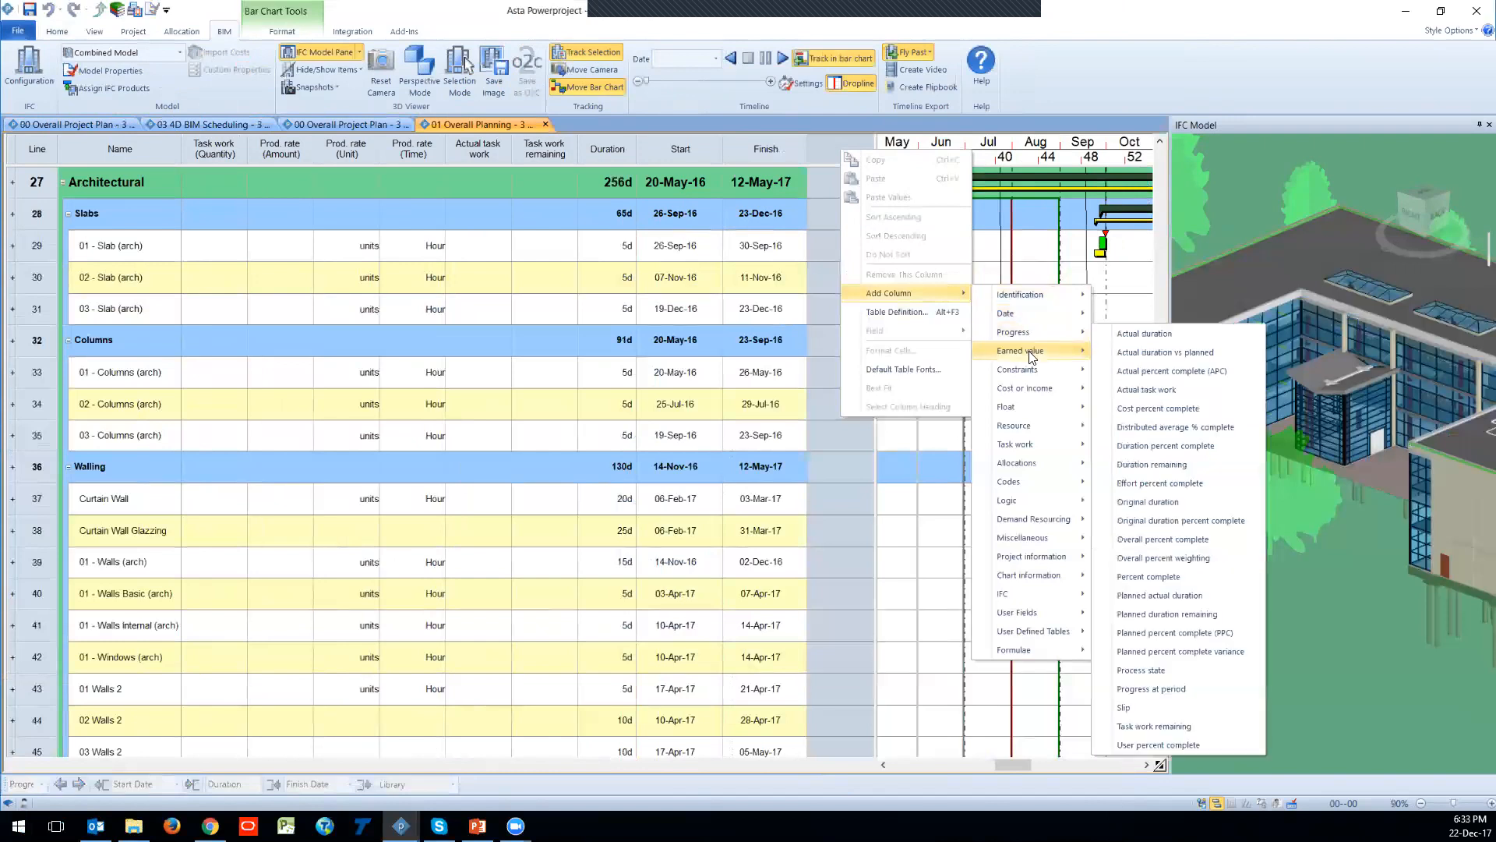
{"action": "mouse_move", "coordinate": [1033, 356]}
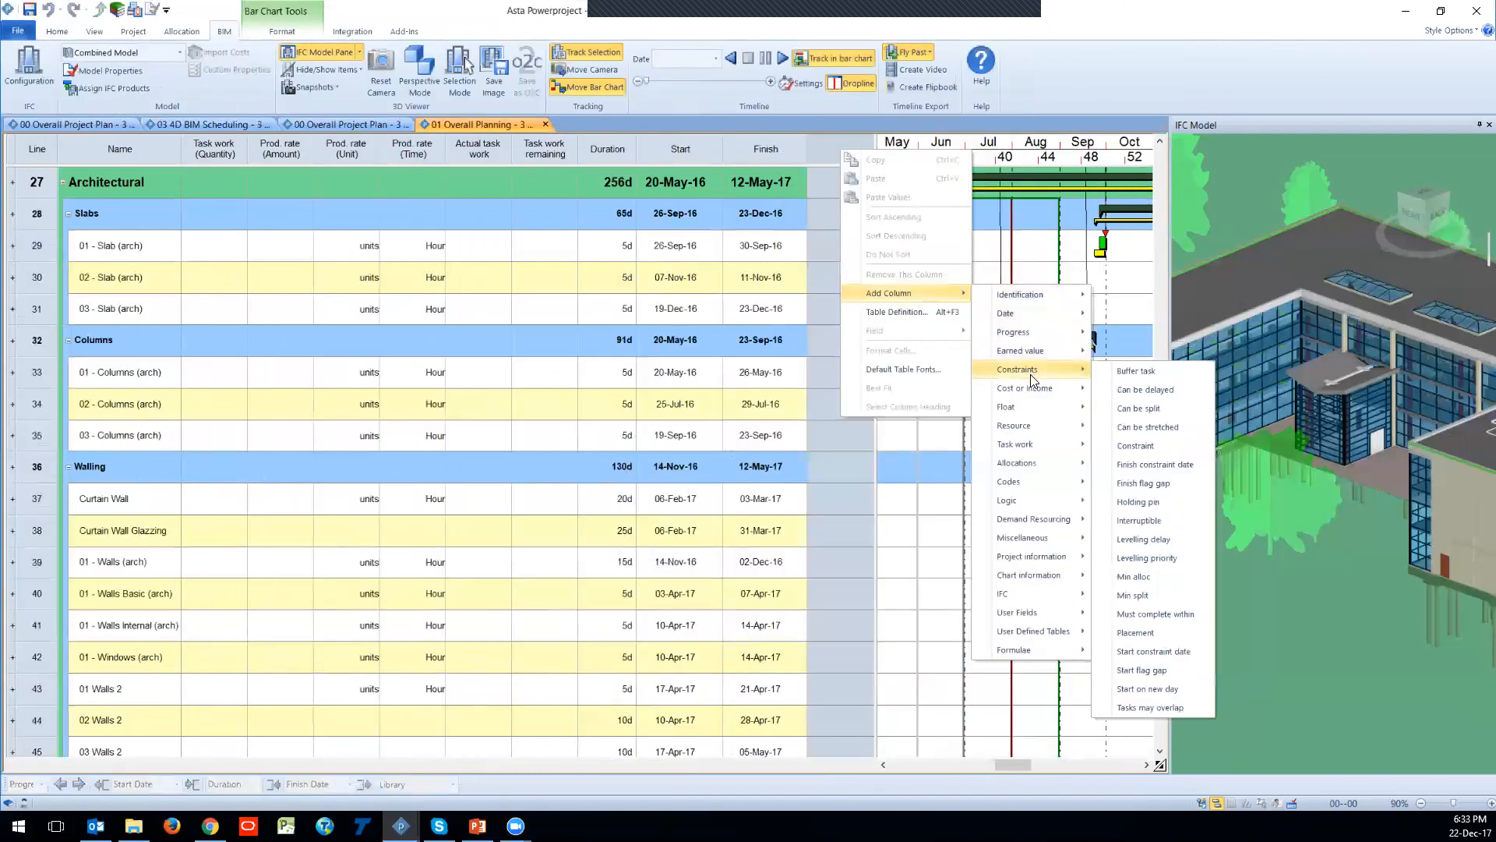
{"action": "mouse_move", "coordinate": [1032, 390]}
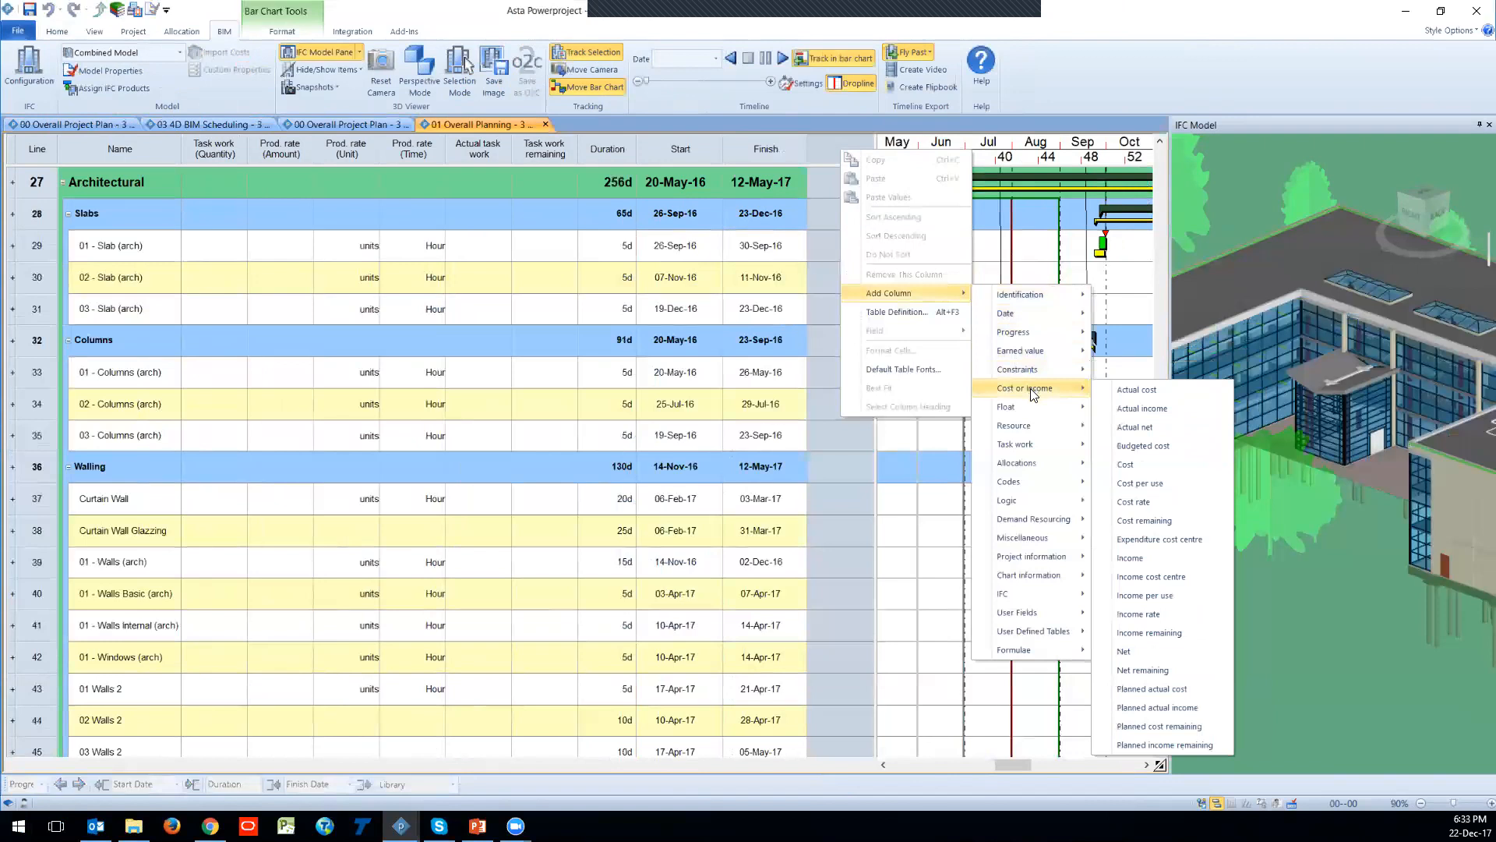
{"action": "mouse_move", "coordinate": [1027, 449]}
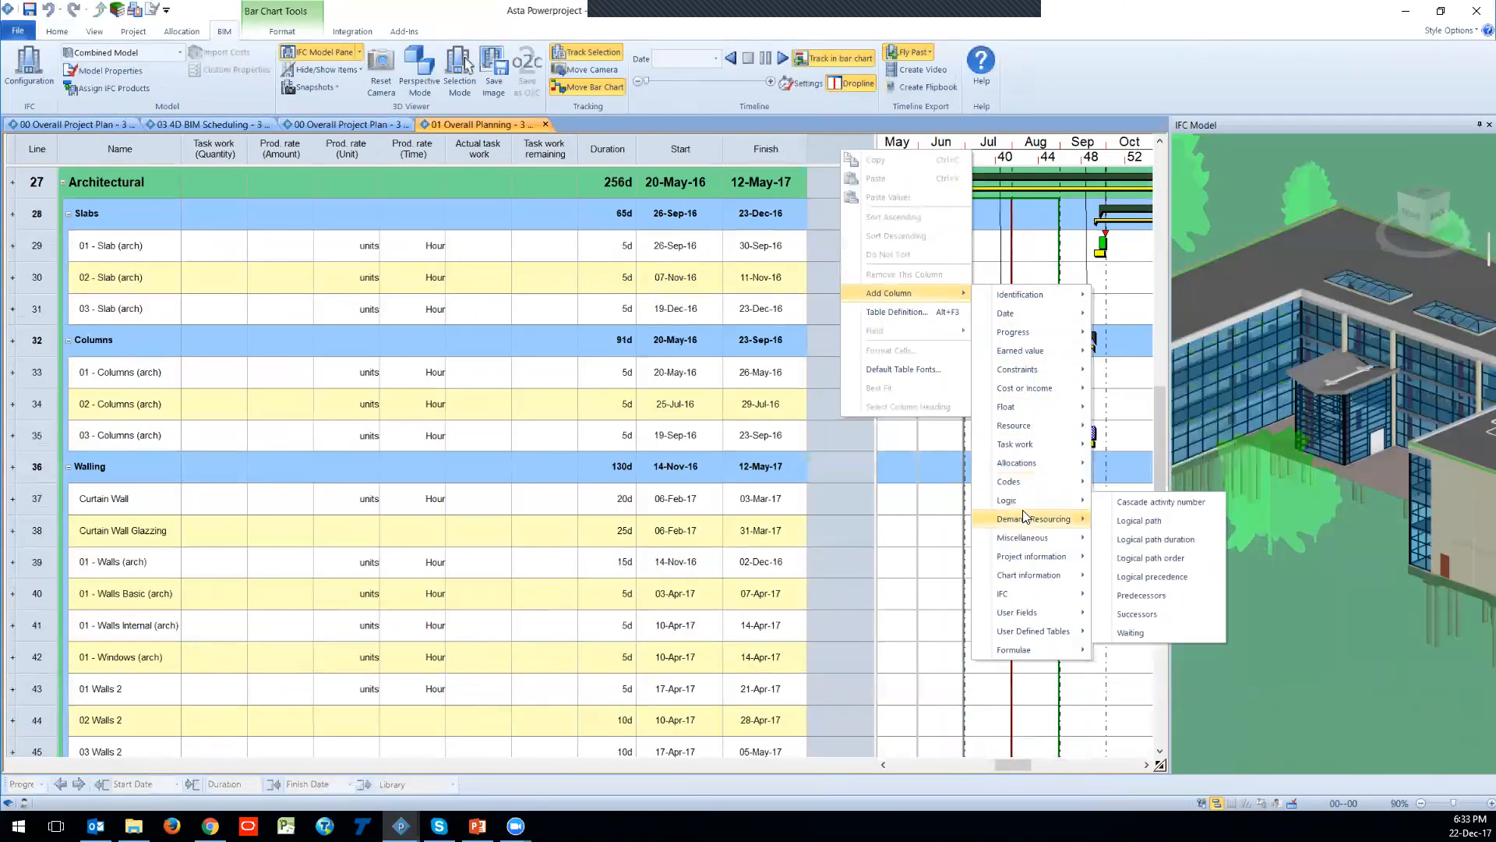
{"action": "mouse_move", "coordinate": [1032, 614]}
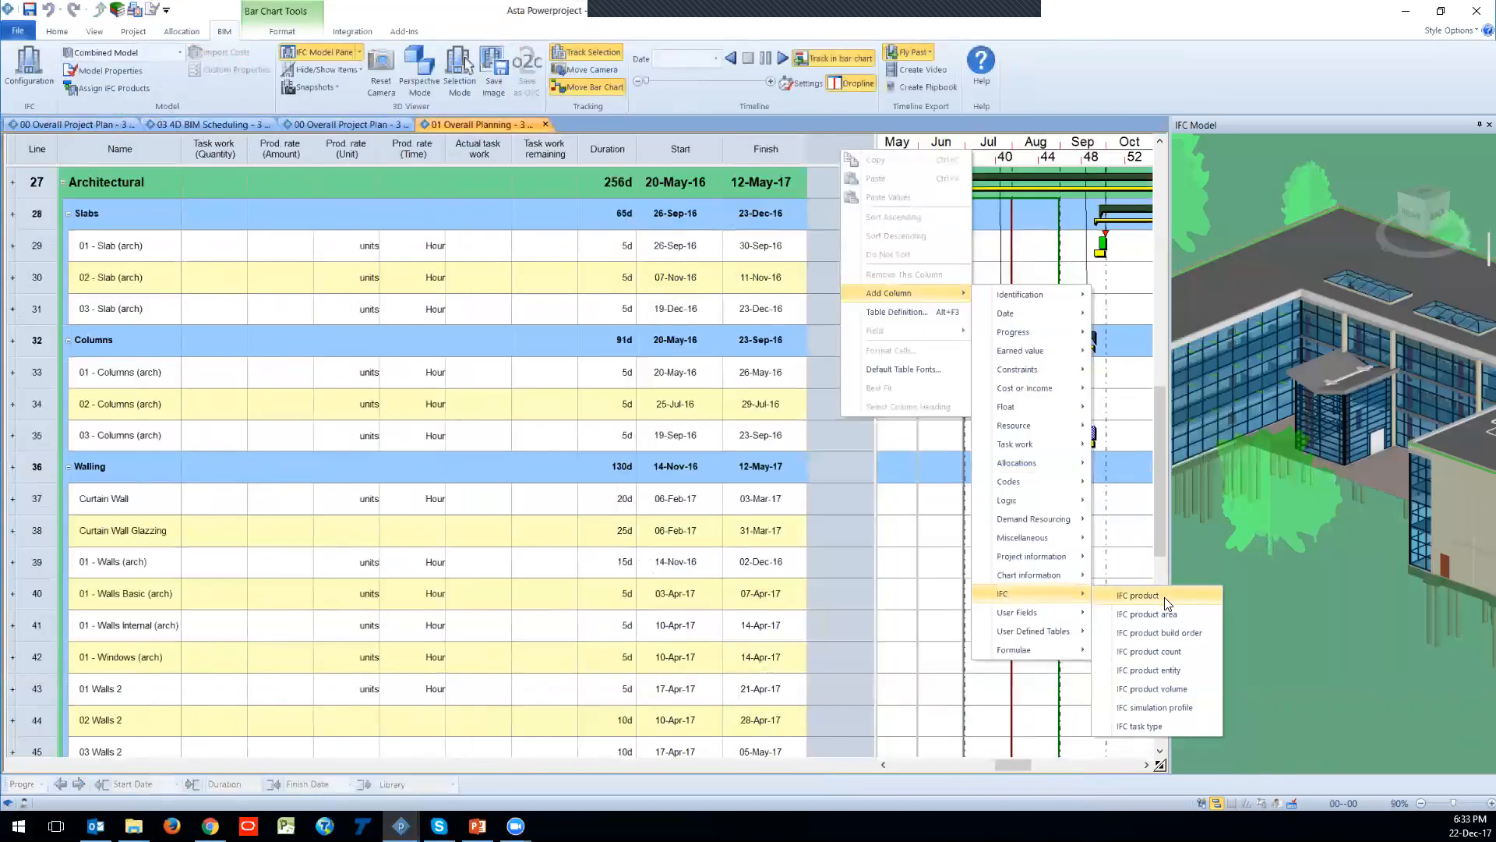
{"action": "left_click", "coordinate": [1158, 688]}
{"action": "left_click", "coordinate": [824, 576]}
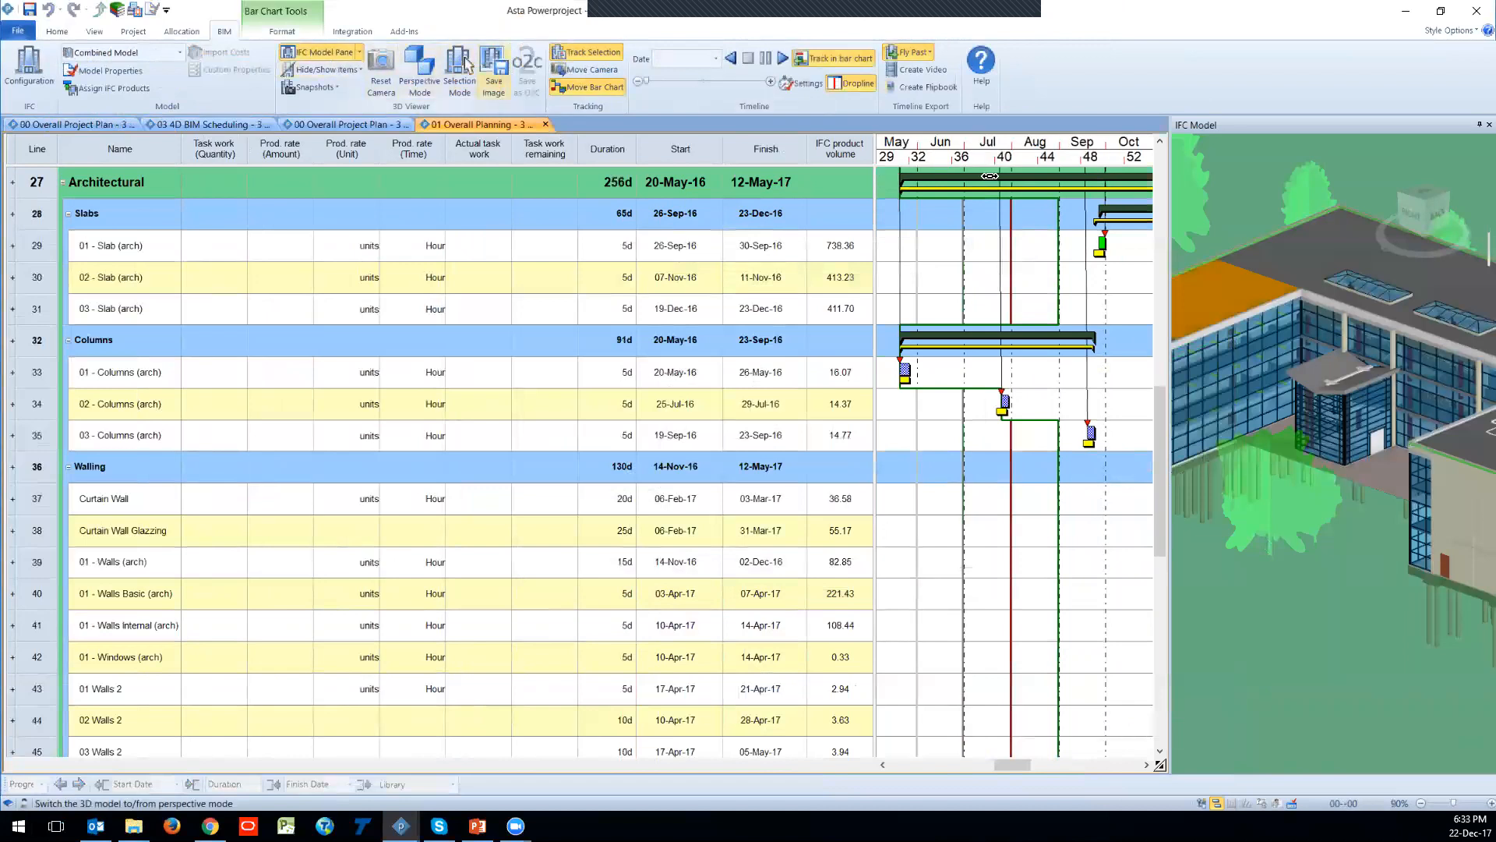
Step: Show the IFC Properties pane and examine the calculated quantities of a roof element in the model
{"action": "left_click", "coordinate": [355, 54]}
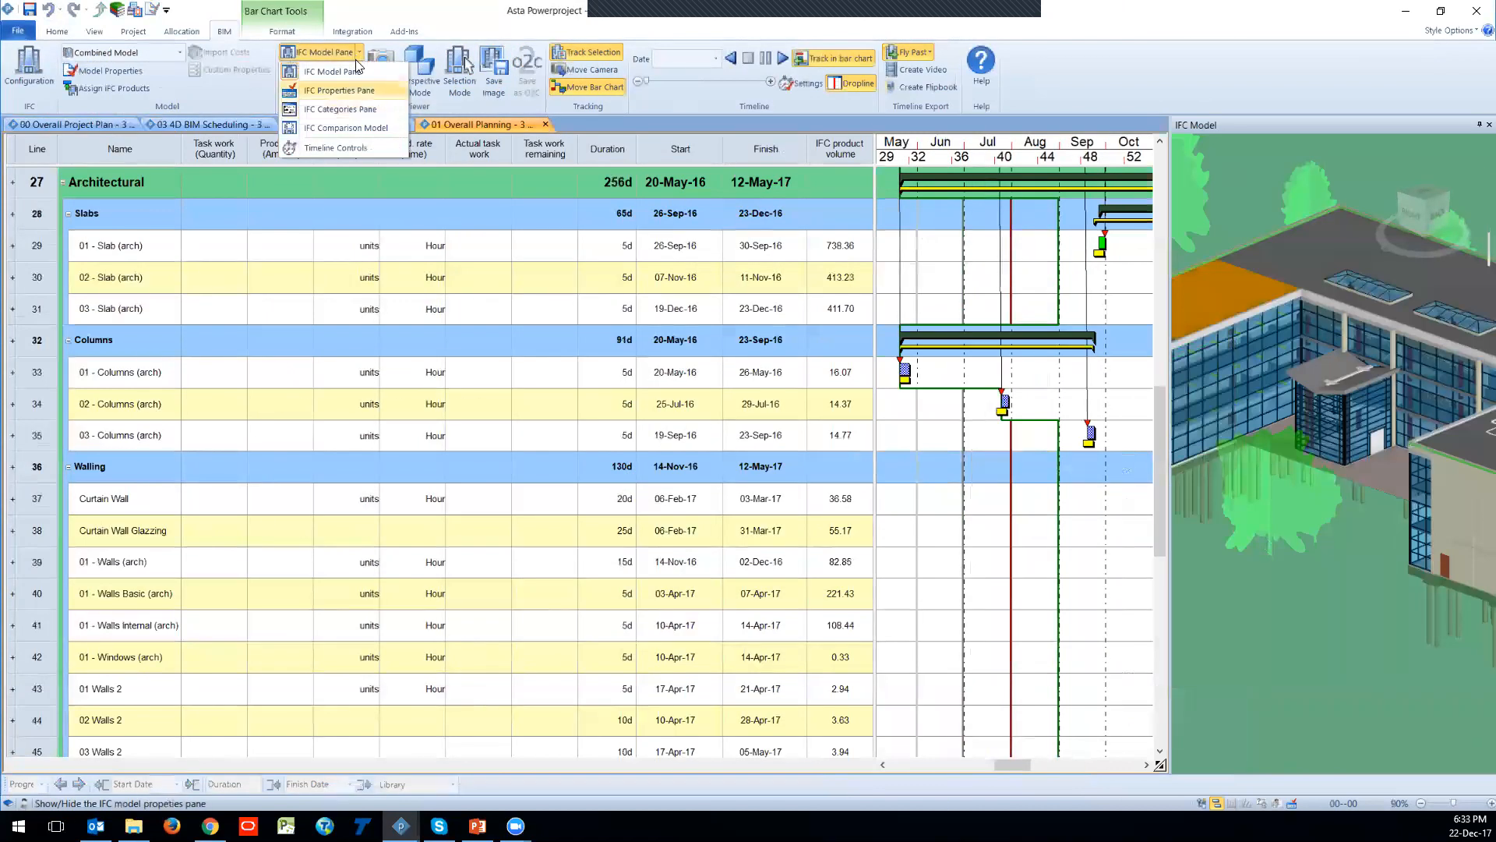
{"action": "left_click", "coordinate": [343, 87]}
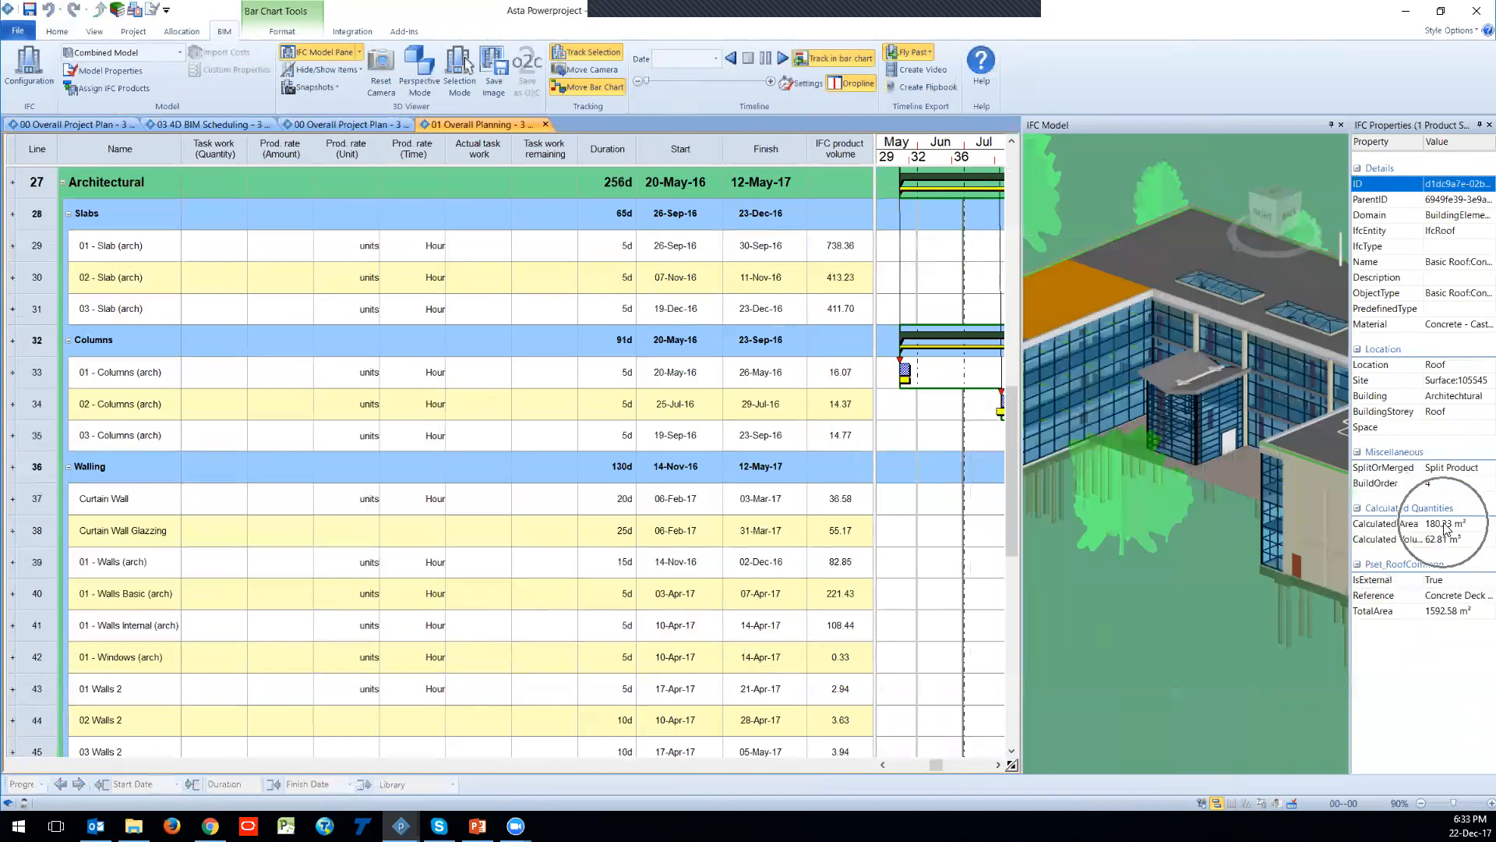
{"action": "left_click", "coordinate": [1092, 282]}
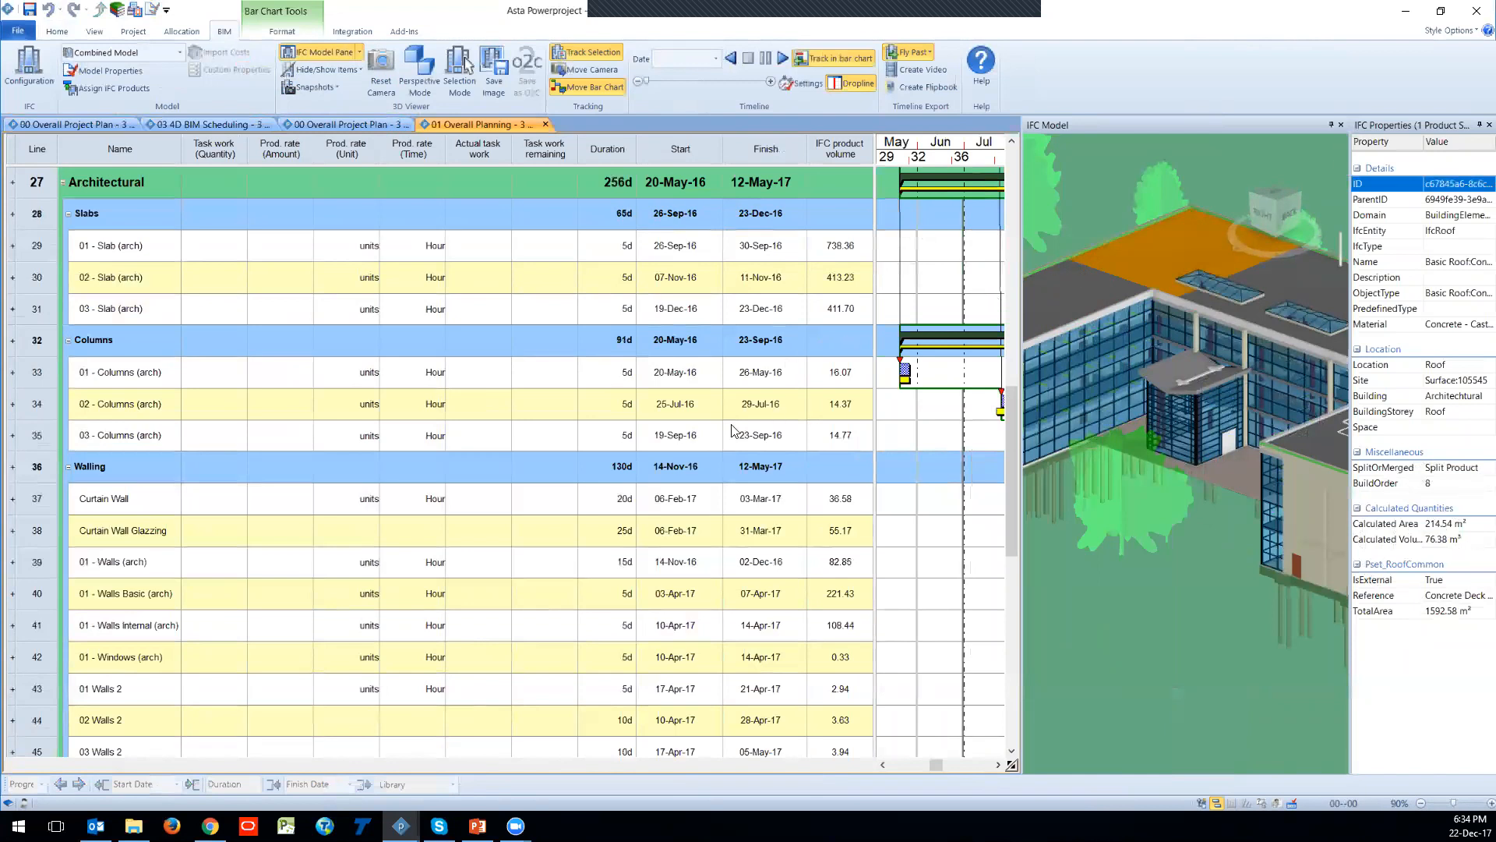
Step: Move the IFC product volume column so that it sits directly after Name
{"action": "key", "text": "F2"}
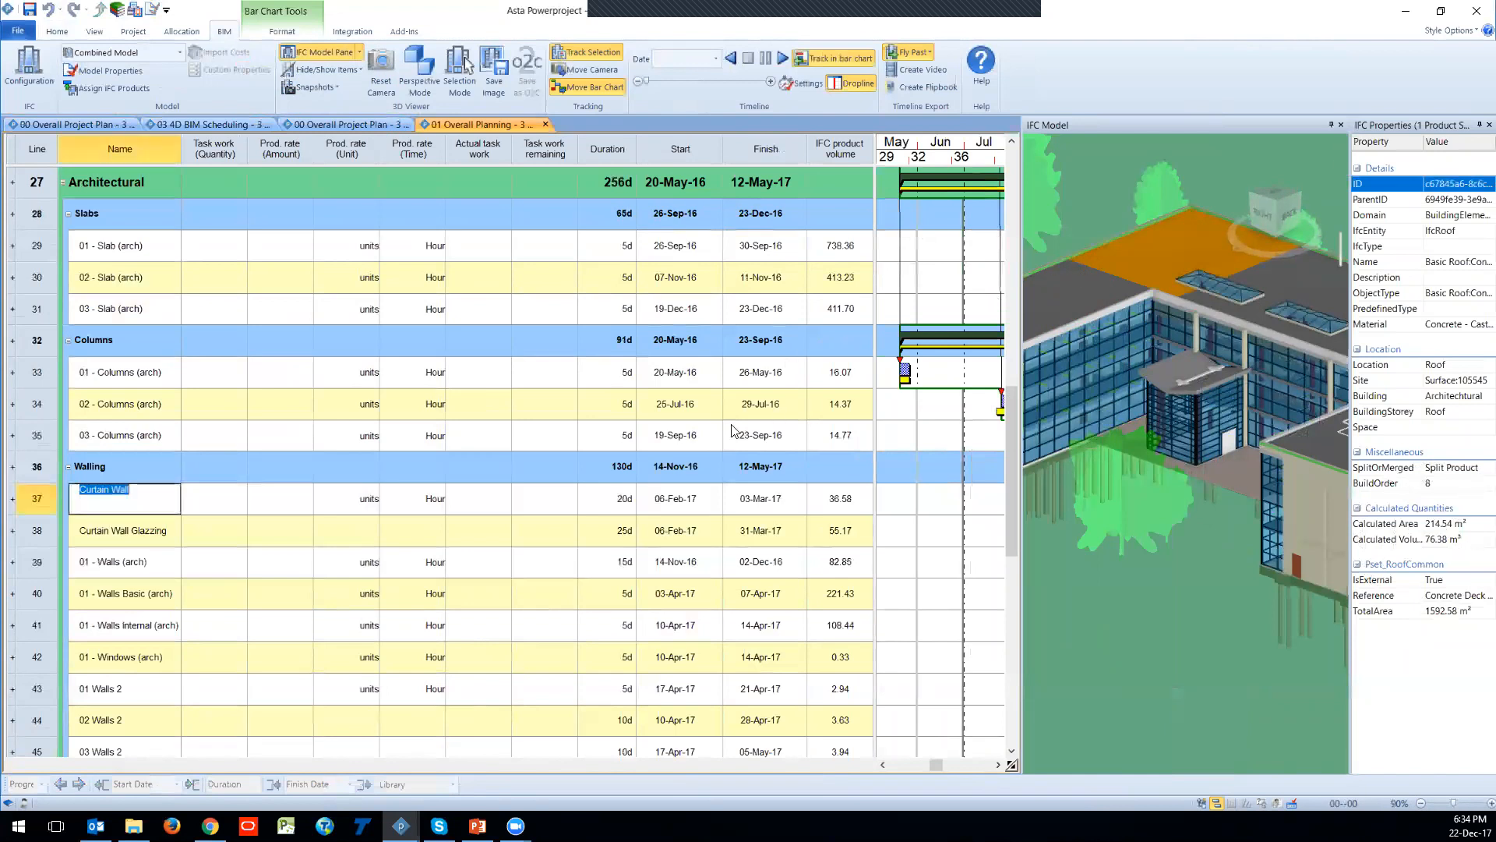
{"action": "left_click", "coordinate": [479, 531]}
{"action": "scroll", "coordinate": [733, 515], "scroll_direction": "down", "scroll_amount": 3}
{"action": "left_click_drag", "start_coordinate": [931, 765], "coordinate": [939, 764]}
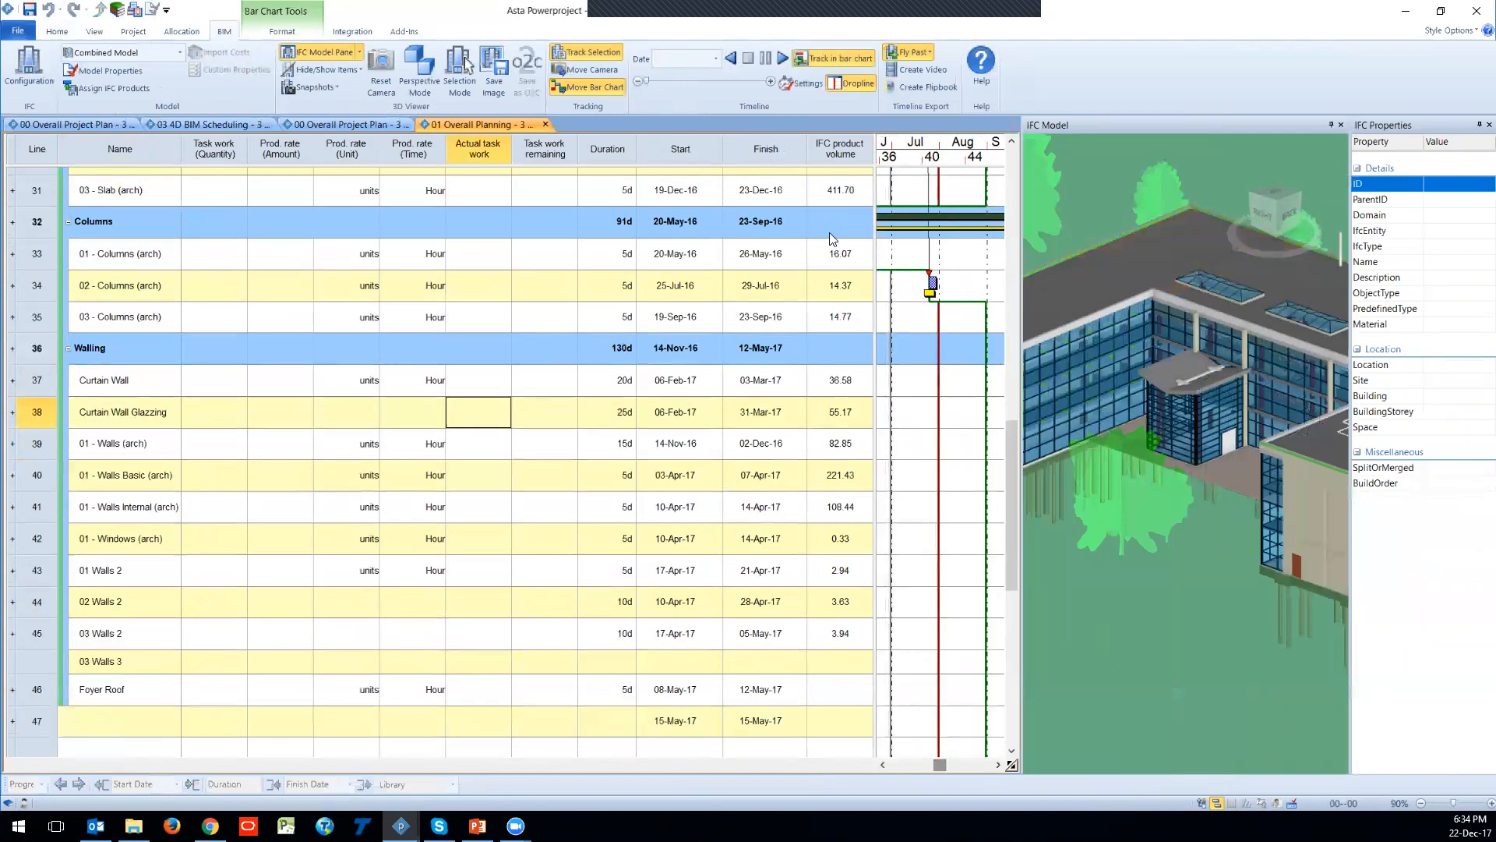
{"action": "left_click", "coordinate": [831, 144]}
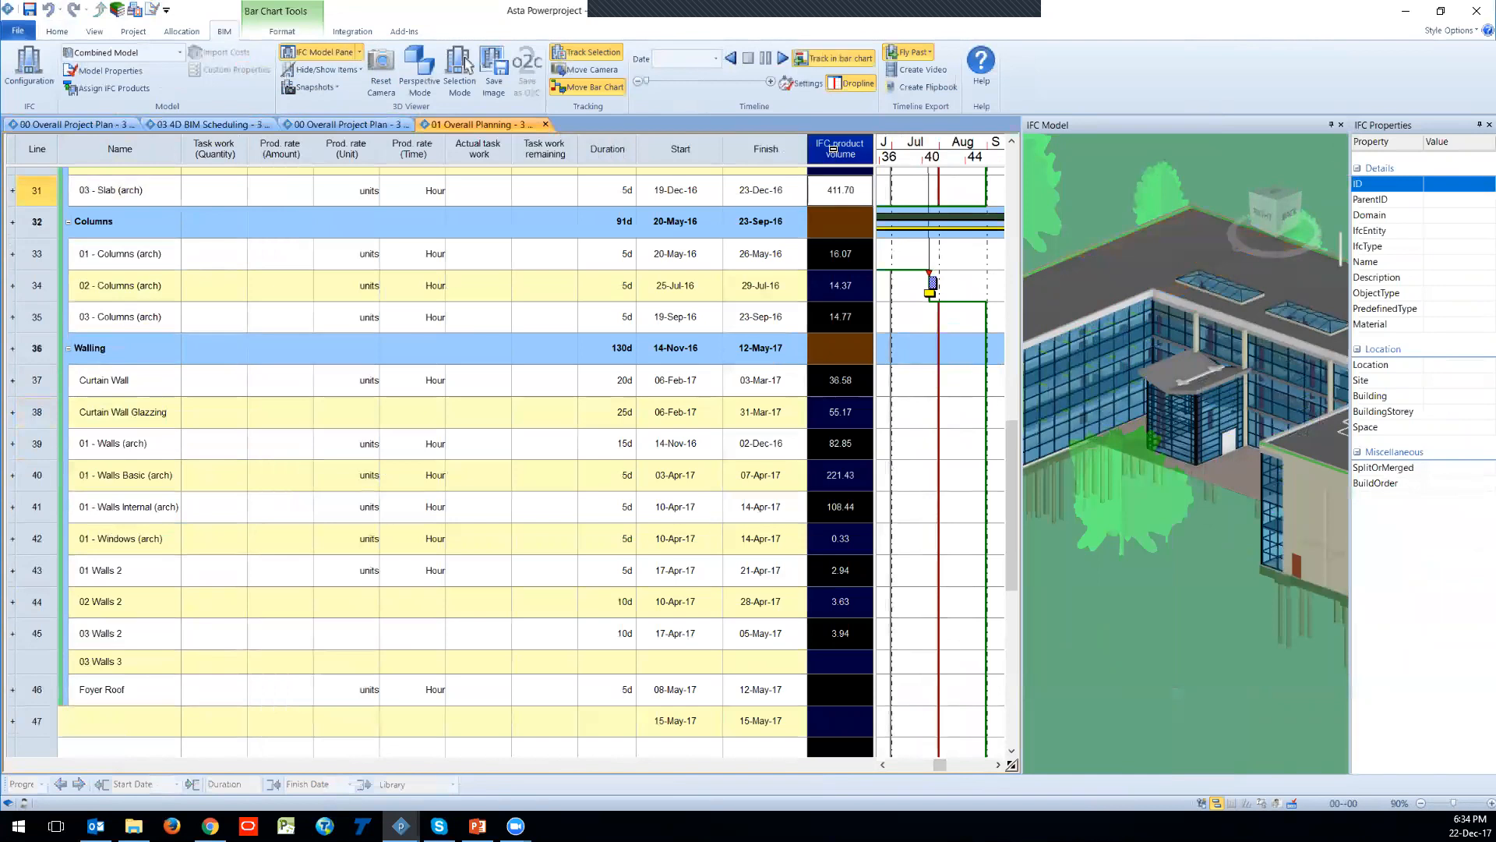
{"action": "left_click_drag", "start_coordinate": [827, 140], "coordinate": [187, 144]}
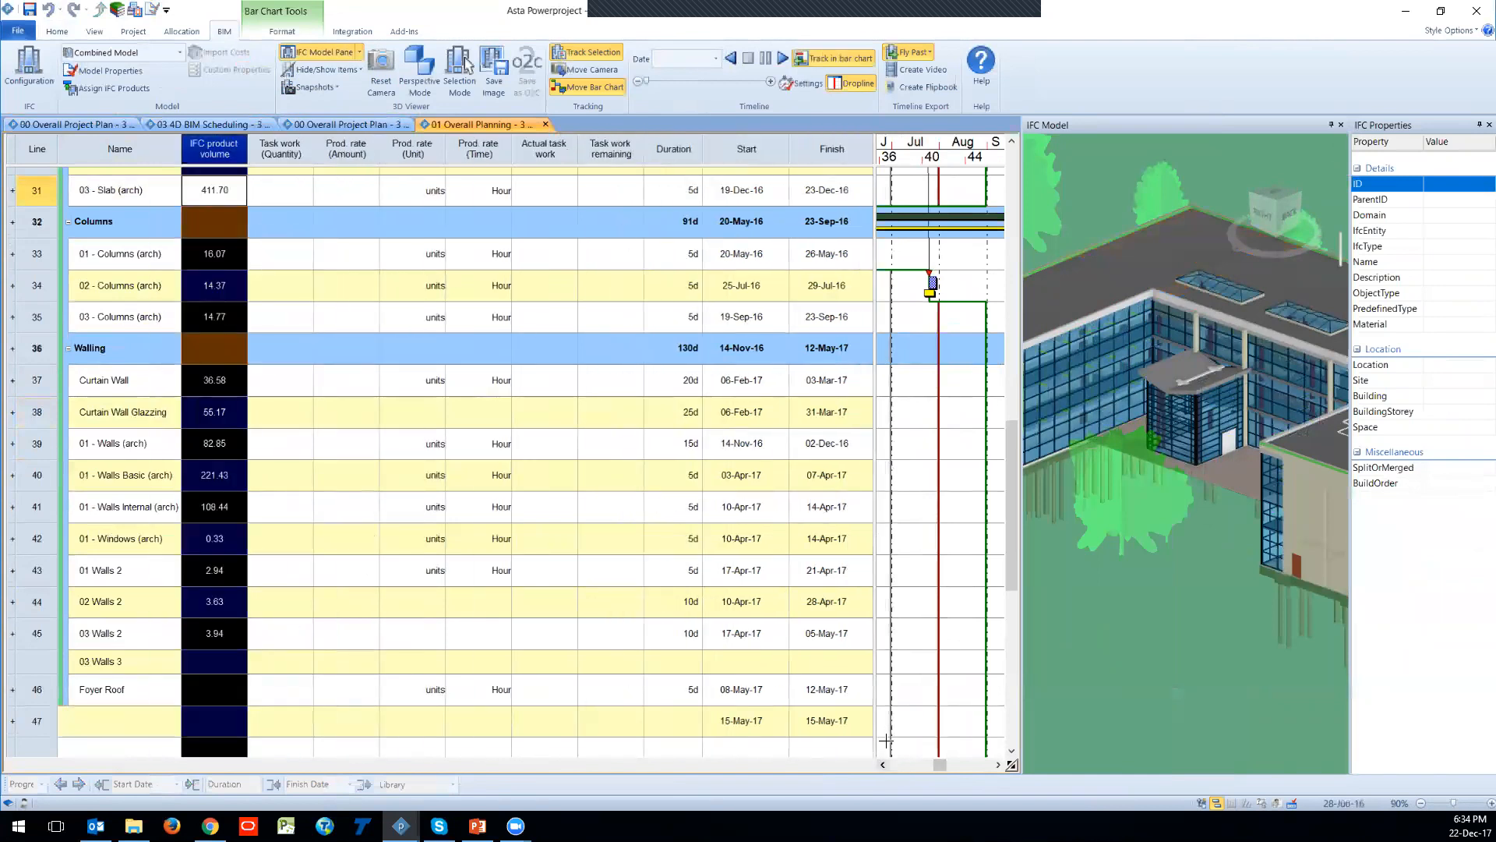
{"action": "left_click", "coordinate": [694, 747]}
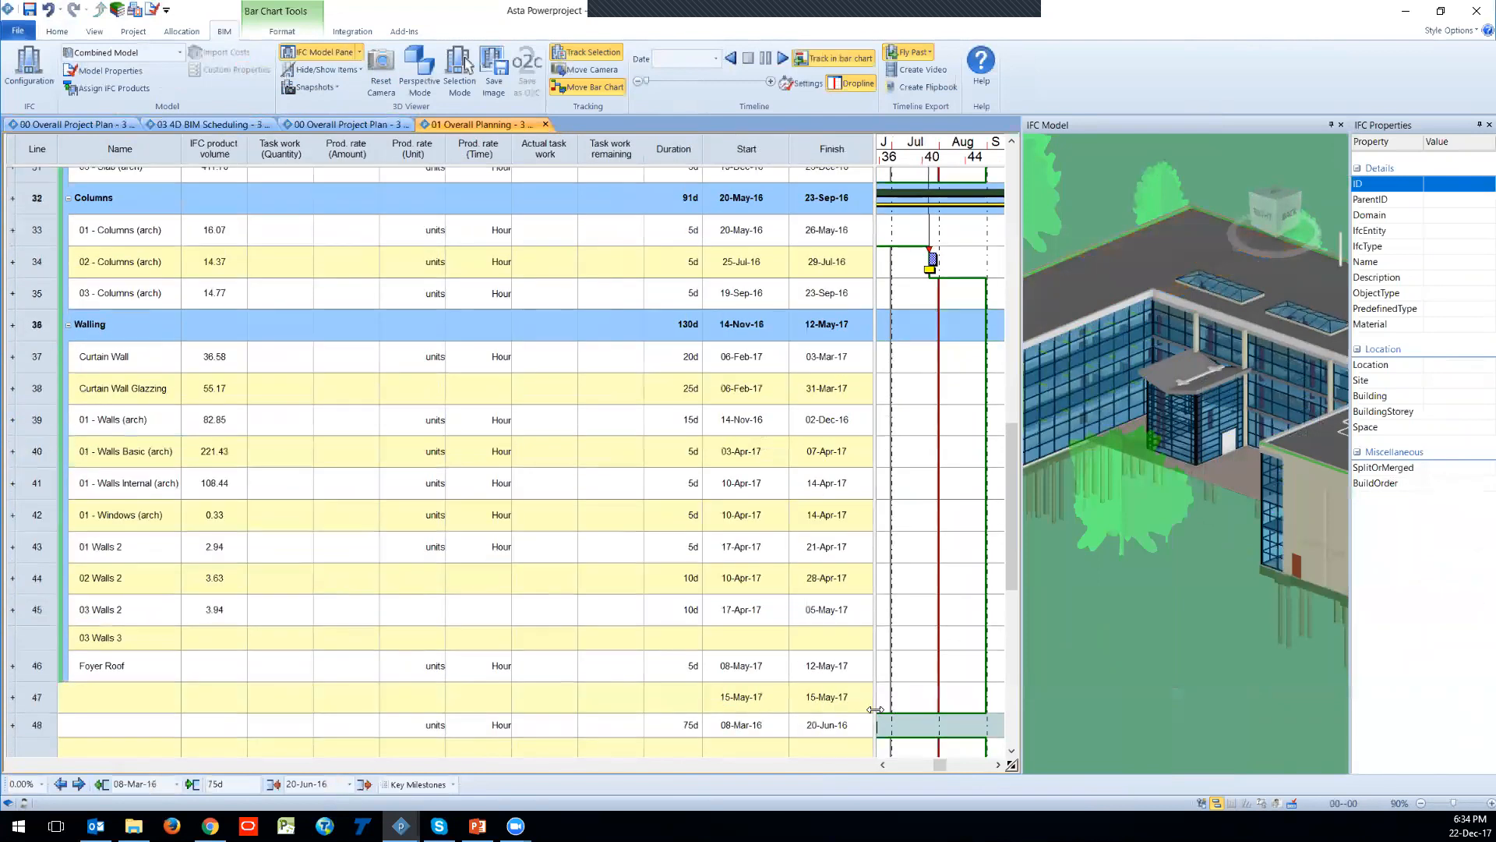
Step: Narrow the task table to enlarge the bar chart, and select the 01 - Walls (arch) bar to view its IFC properties
{"action": "left_click_drag", "start_coordinate": [875, 710], "coordinate": [732, 709]}
{"action": "left_click_drag", "start_coordinate": [875, 767], "coordinate": [894, 767]}
{"action": "scroll", "coordinate": [850, 717], "scroll_direction": "up", "scroll_amount": 2}
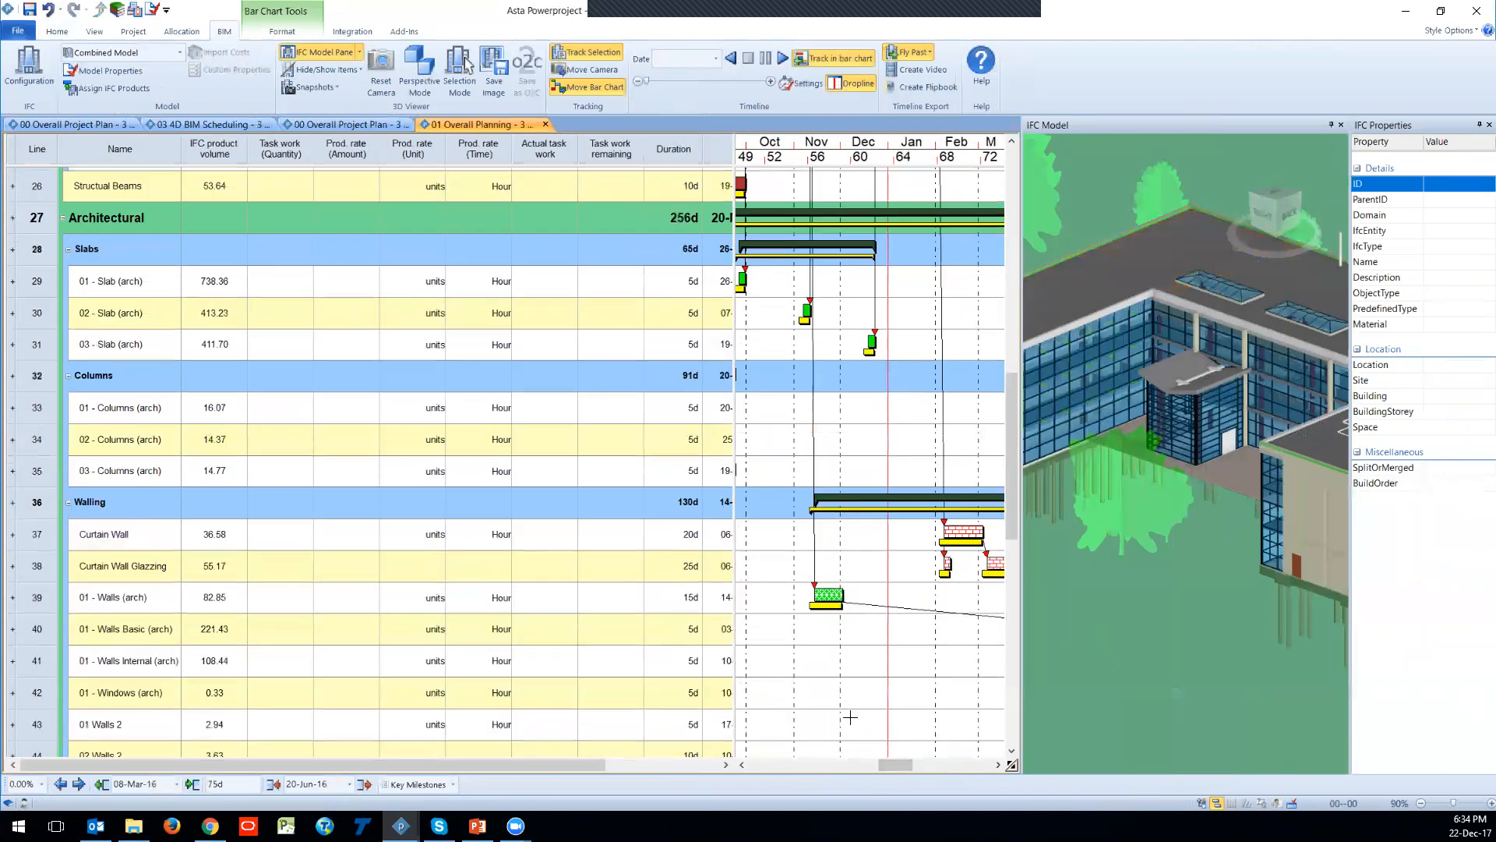
{"action": "left_click", "coordinate": [831, 593]}
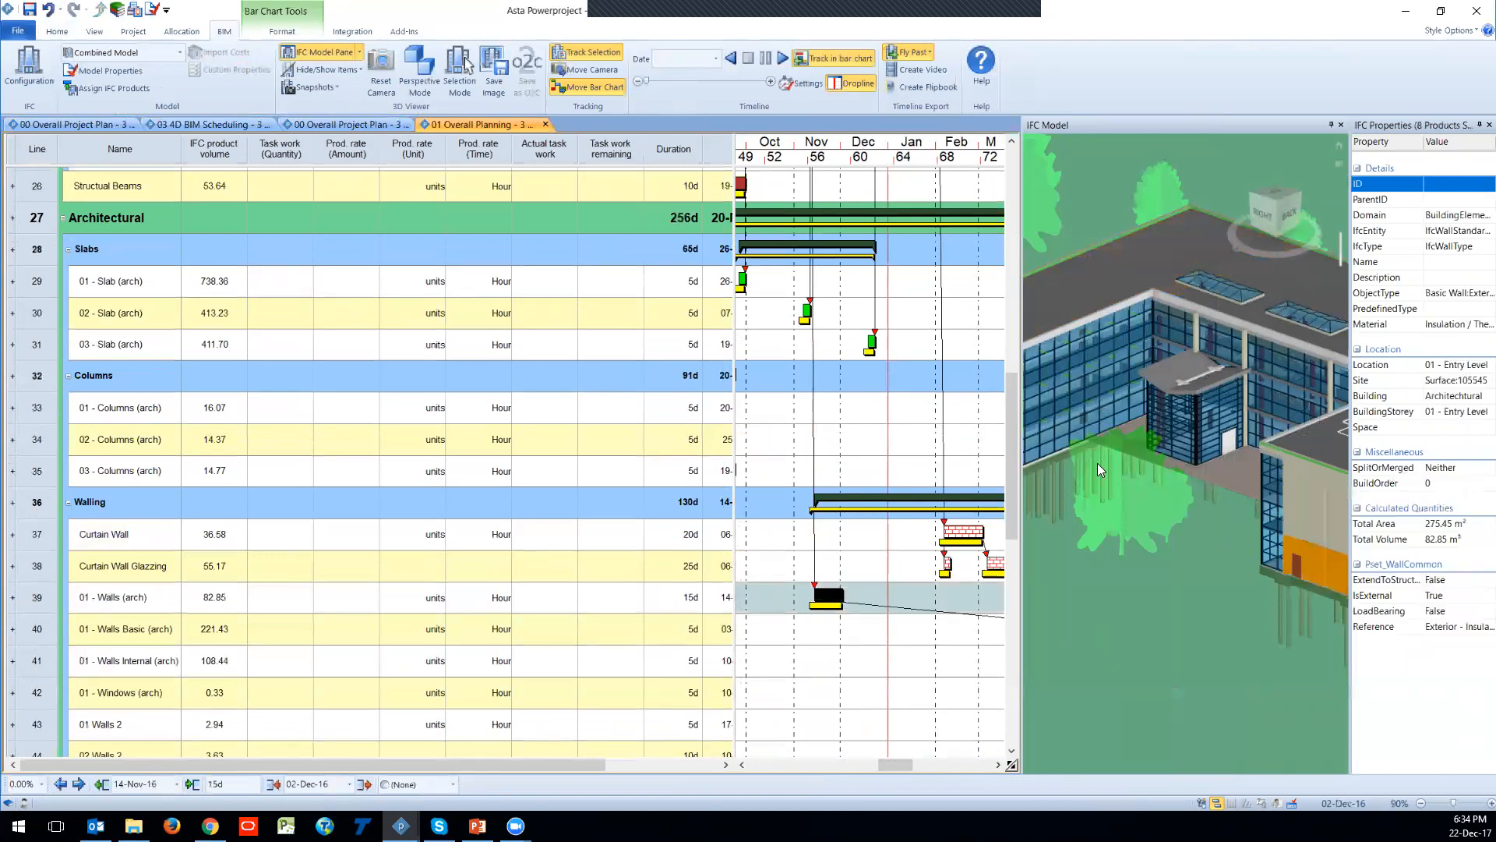
Step: Enter the IFC product volume of 01 - Walls (arch), 82.85, as its Task work (Quantity)
{"action": "left_click", "coordinate": [226, 607]}
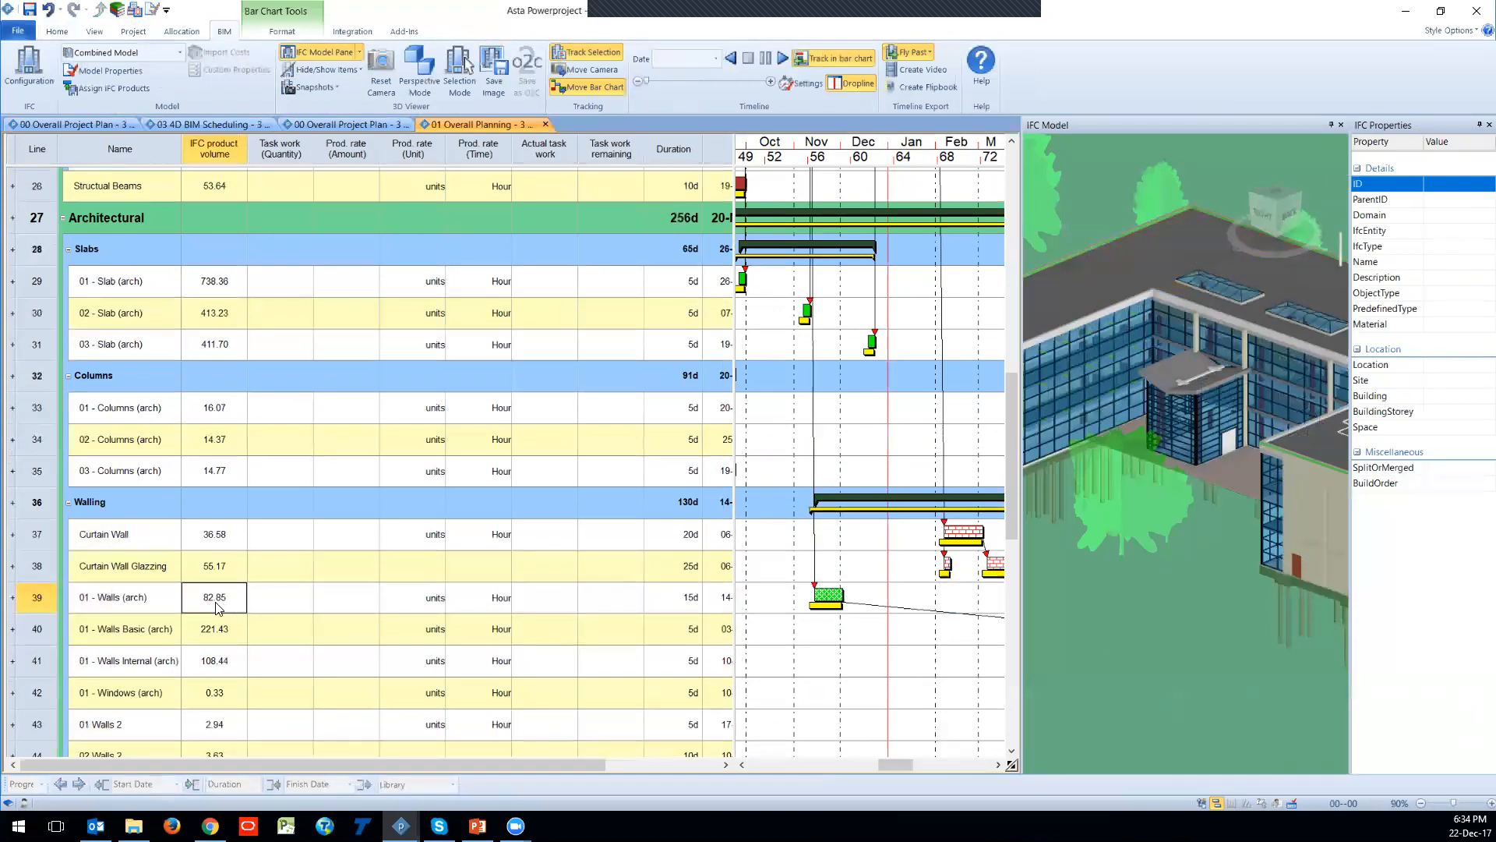
{"action": "left_click", "coordinate": [217, 607]}
{"action": "left_click", "coordinate": [281, 601]}
{"action": "type", "text": "82.85"}
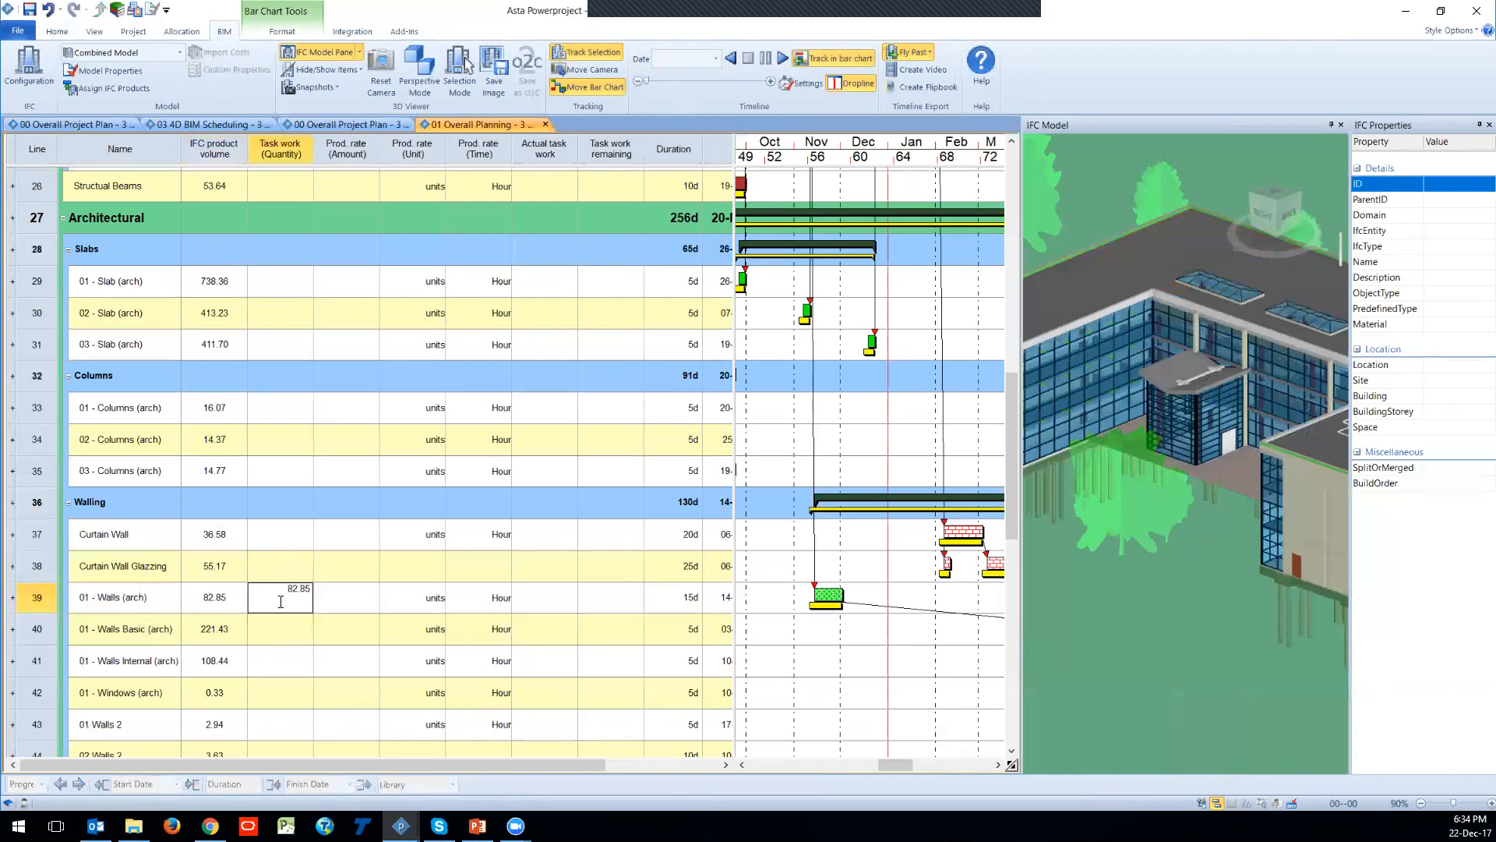
{"action": "left_click", "coordinate": [353, 591]}
Step: Add m3 and m2 as new work units in the Work Unit library of the project
{"action": "left_click", "coordinate": [421, 604]}
{"action": "left_click", "coordinate": [438, 599]}
{"action": "left_click", "coordinate": [438, 599]}
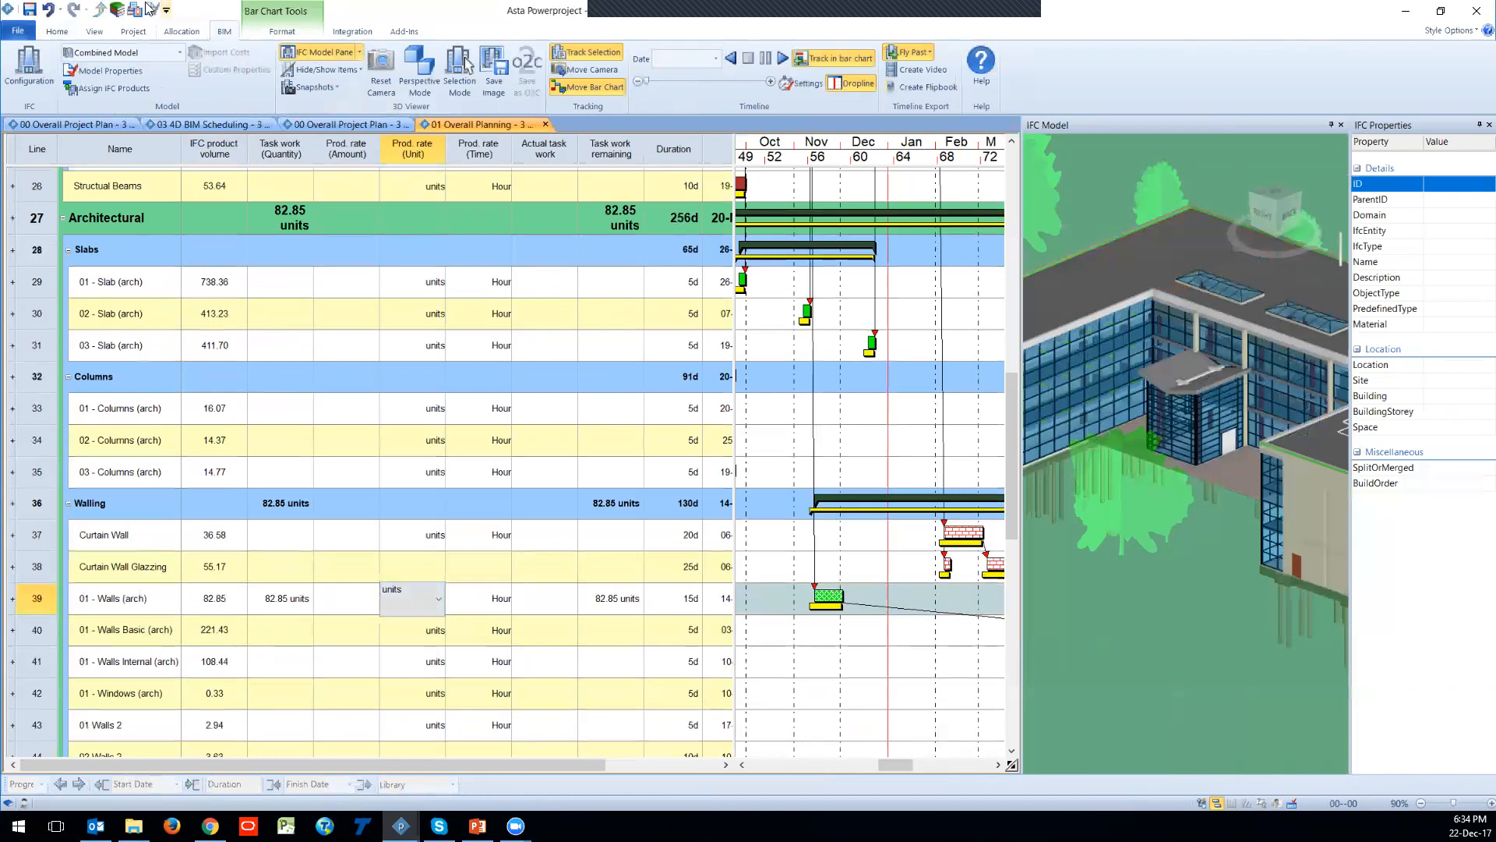
{"action": "left_click", "coordinate": [118, 10]}
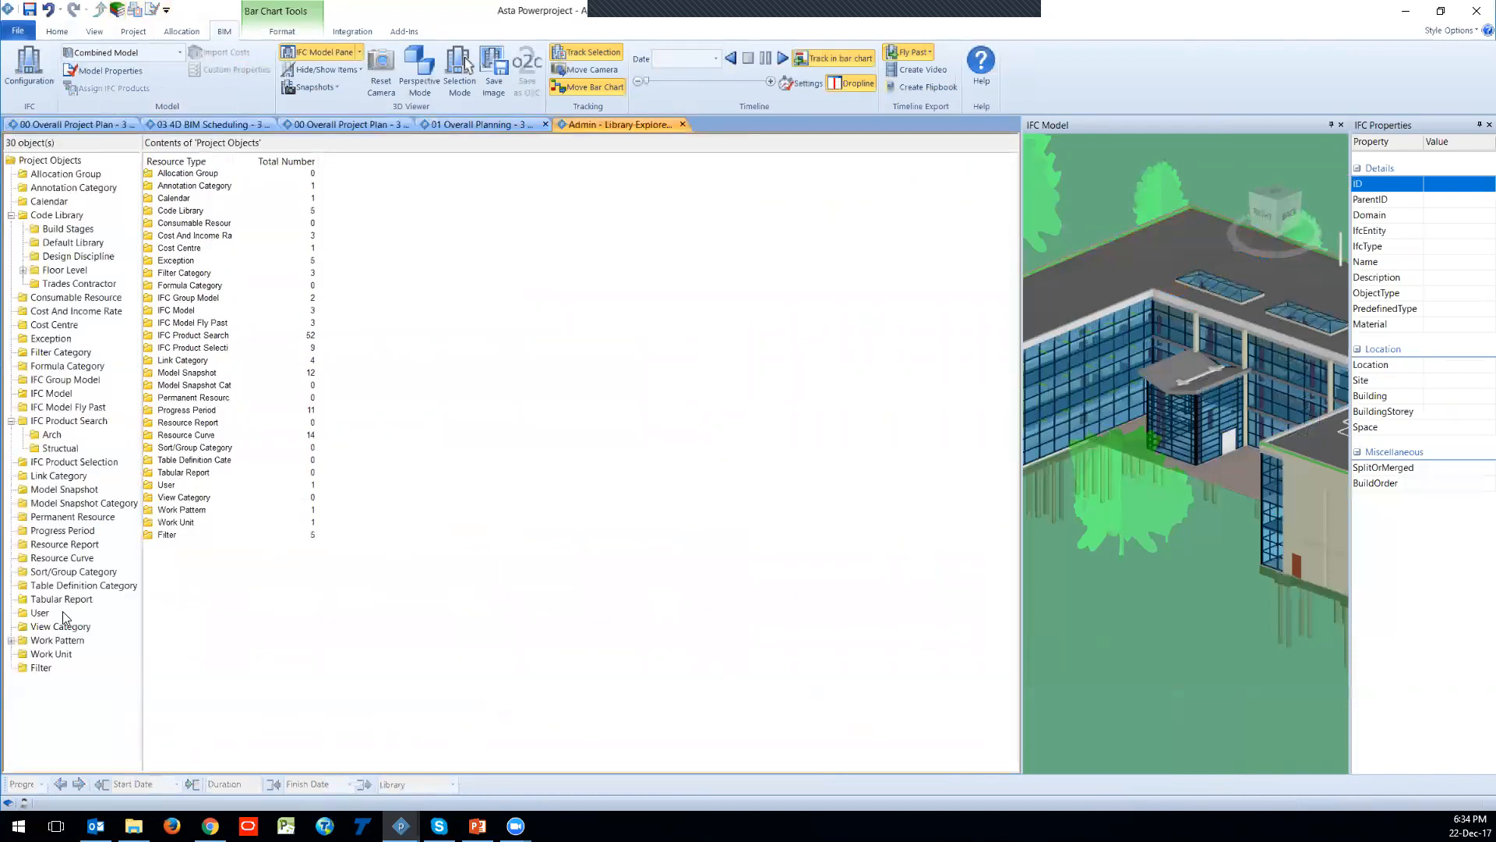
{"action": "left_click", "coordinate": [63, 654]}
{"action": "key", "text": "Insert"}
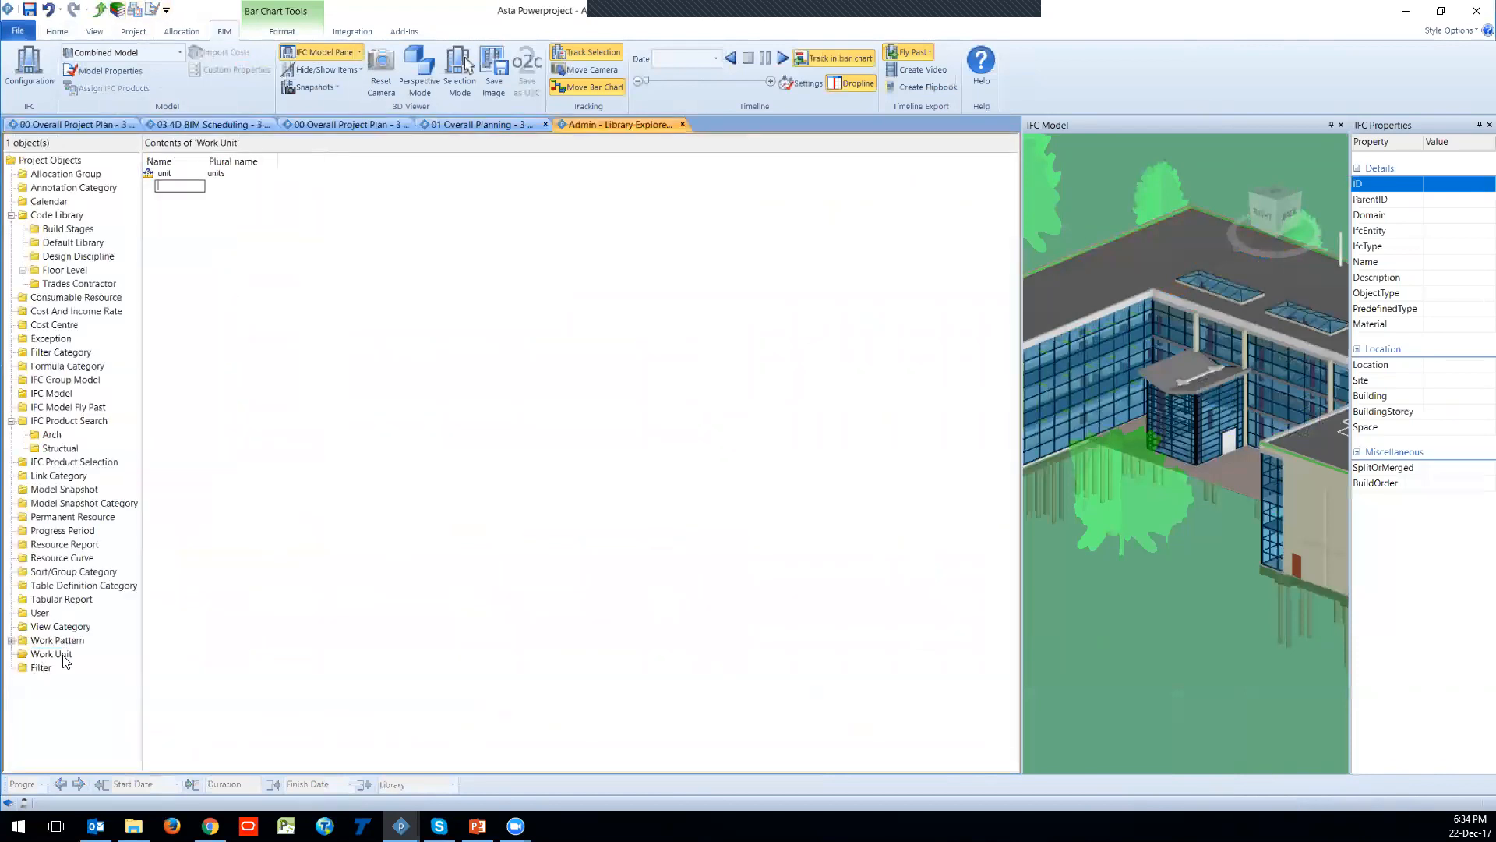
{"action": "key", "text": "Return"}
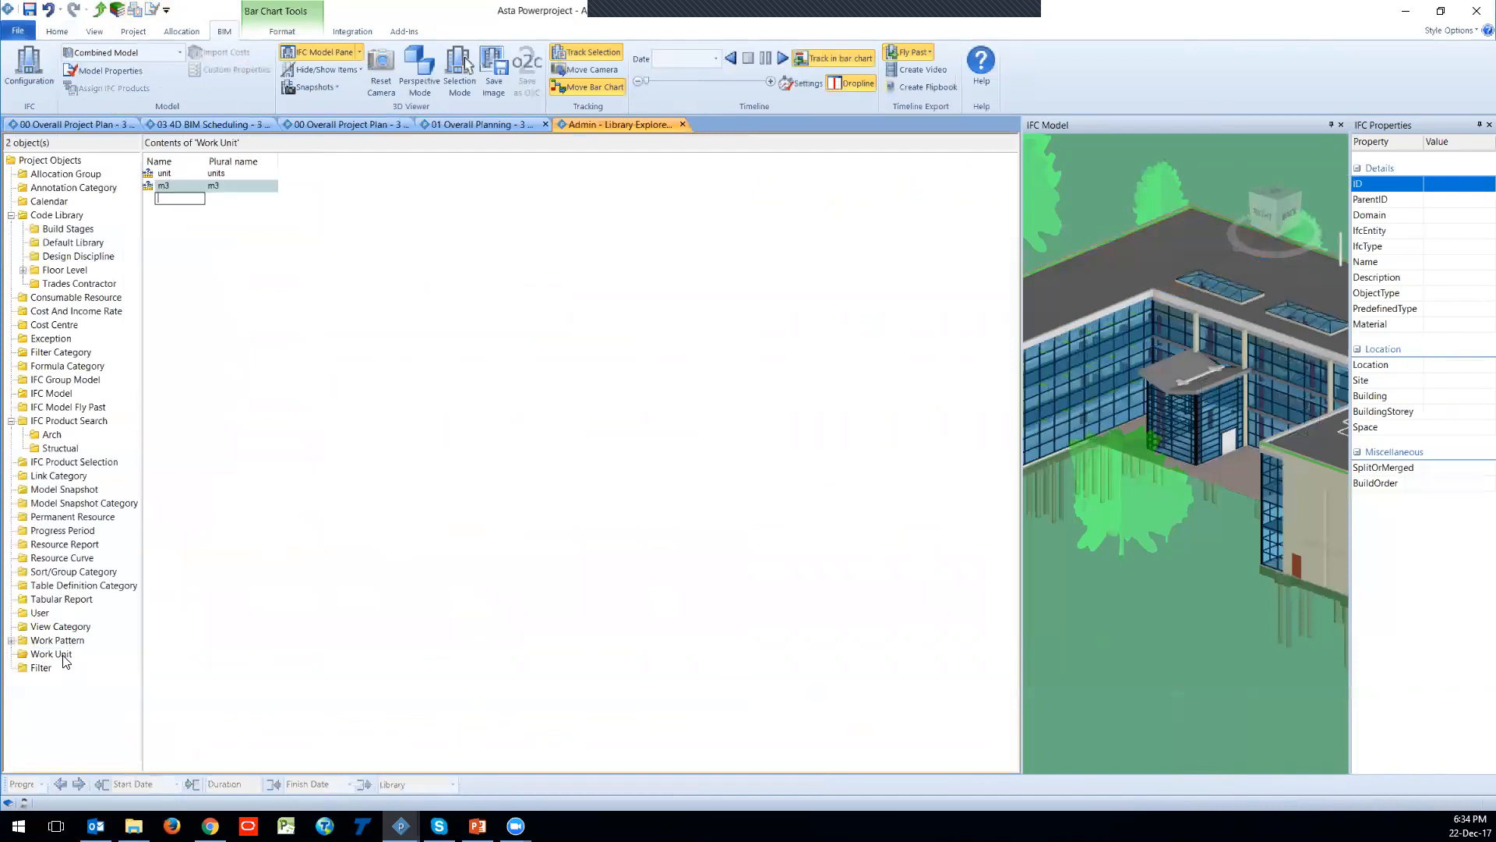
{"action": "type", "text": "m2"}
{"action": "key", "text": "Return"}
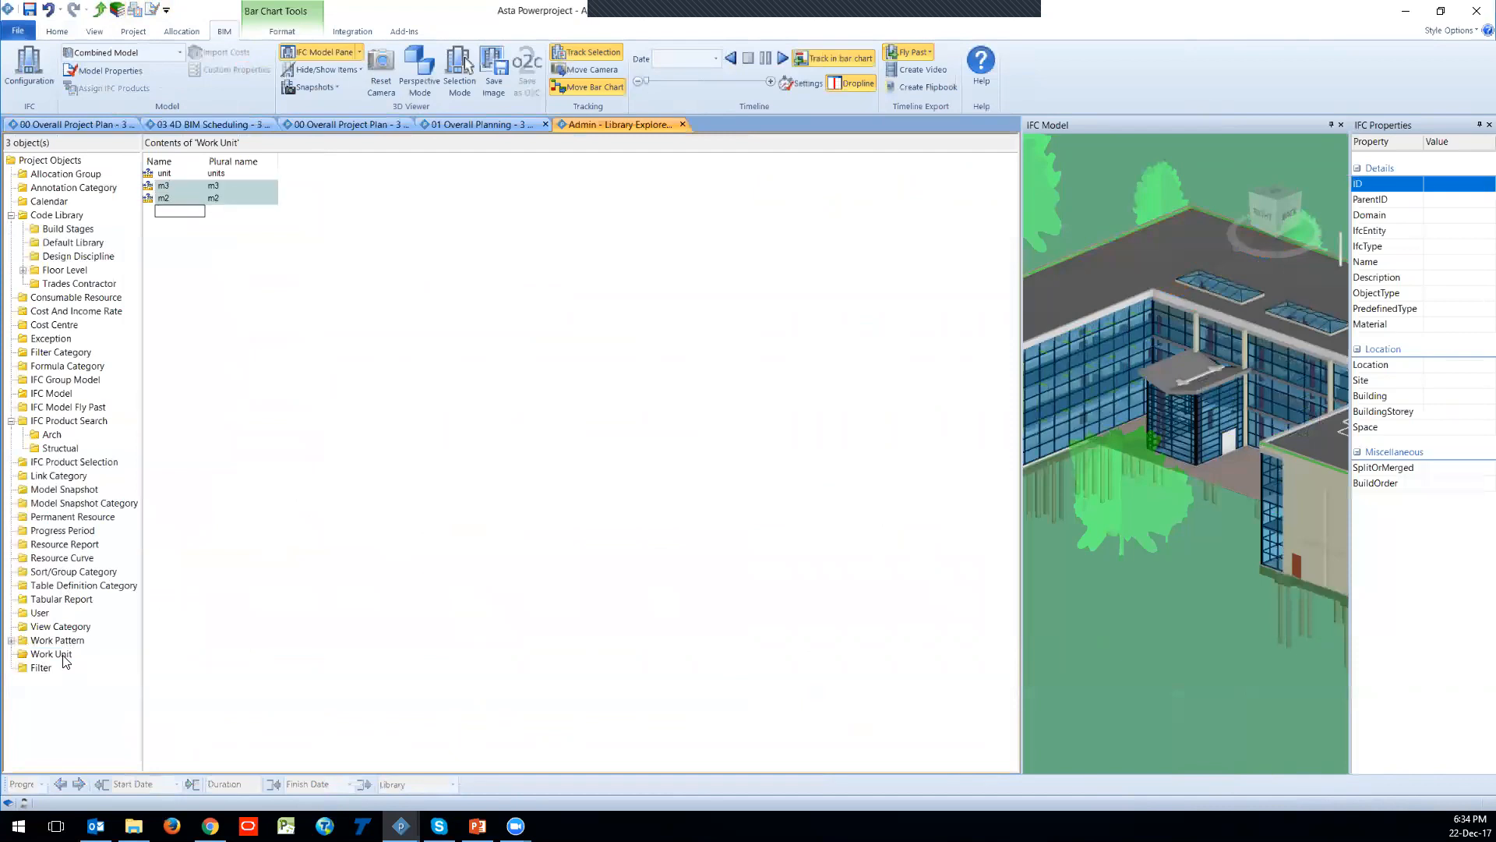
Step: In the 01 Overall Planning view, set the production rate unit of 01 - Walls (arch) to m3
{"action": "left_click", "coordinate": [430, 128]}
{"action": "left_click", "coordinate": [432, 603]}
{"action": "left_click", "coordinate": [436, 600]}
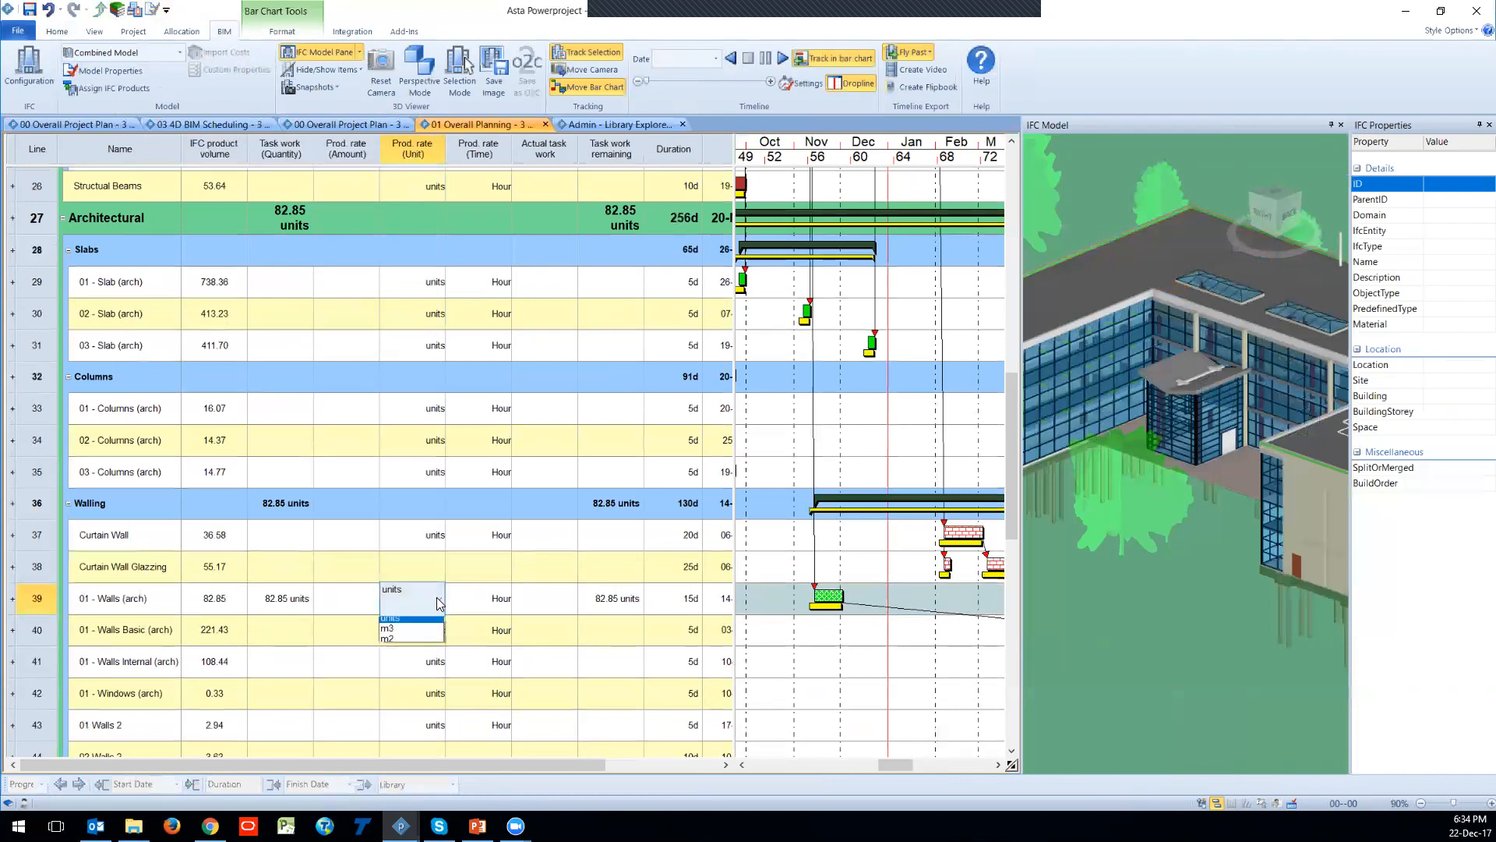
{"action": "left_click", "coordinate": [420, 634]}
{"action": "left_click", "coordinate": [244, 670]}
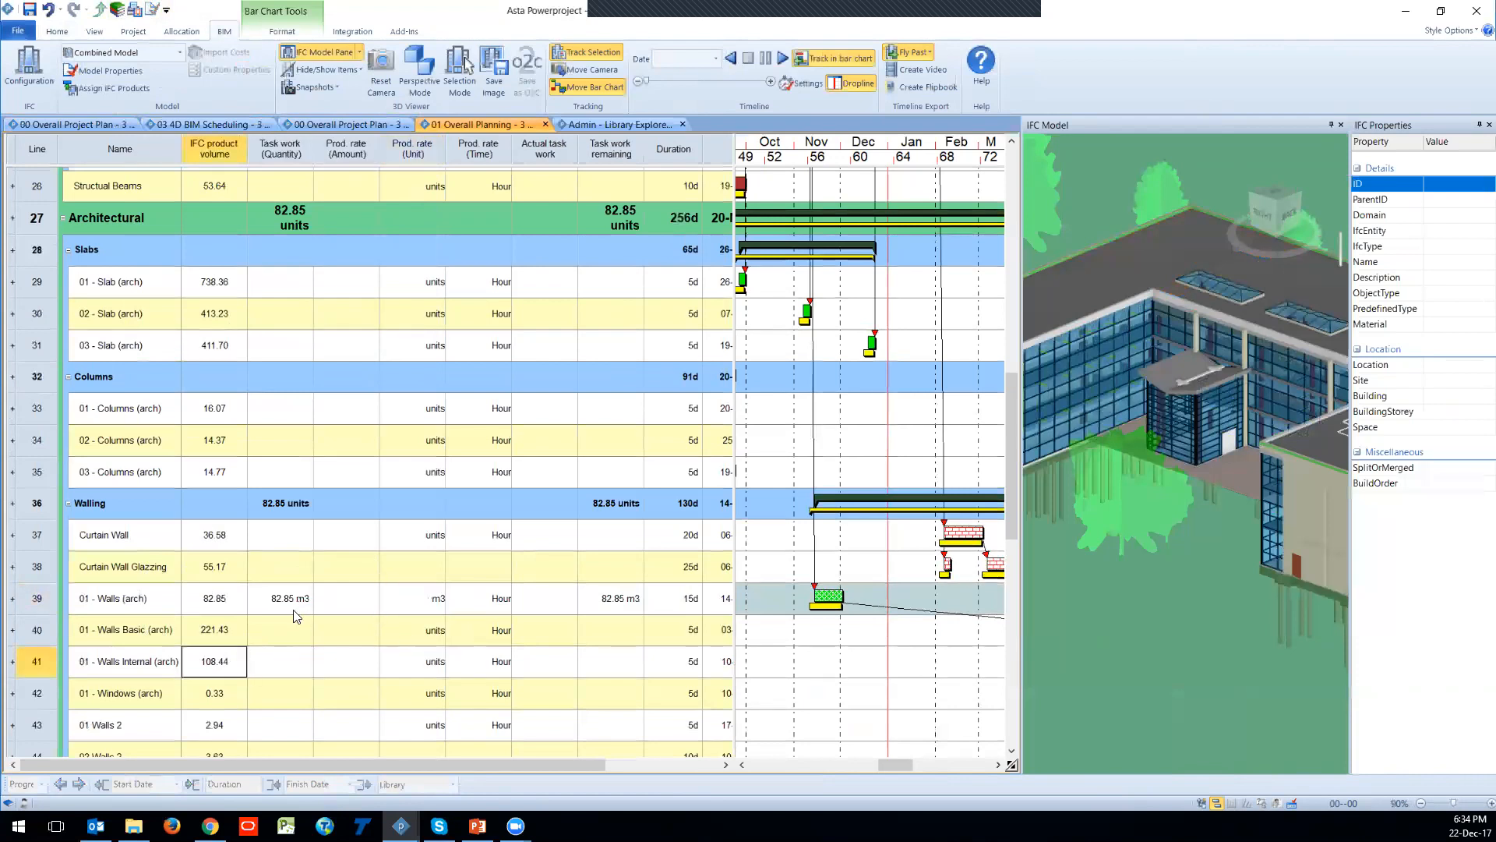
Step: Set the production rate amount of 01 - Walls (arch) to 10, with Hour kept as the time unit
{"action": "left_click", "coordinate": [339, 607]}
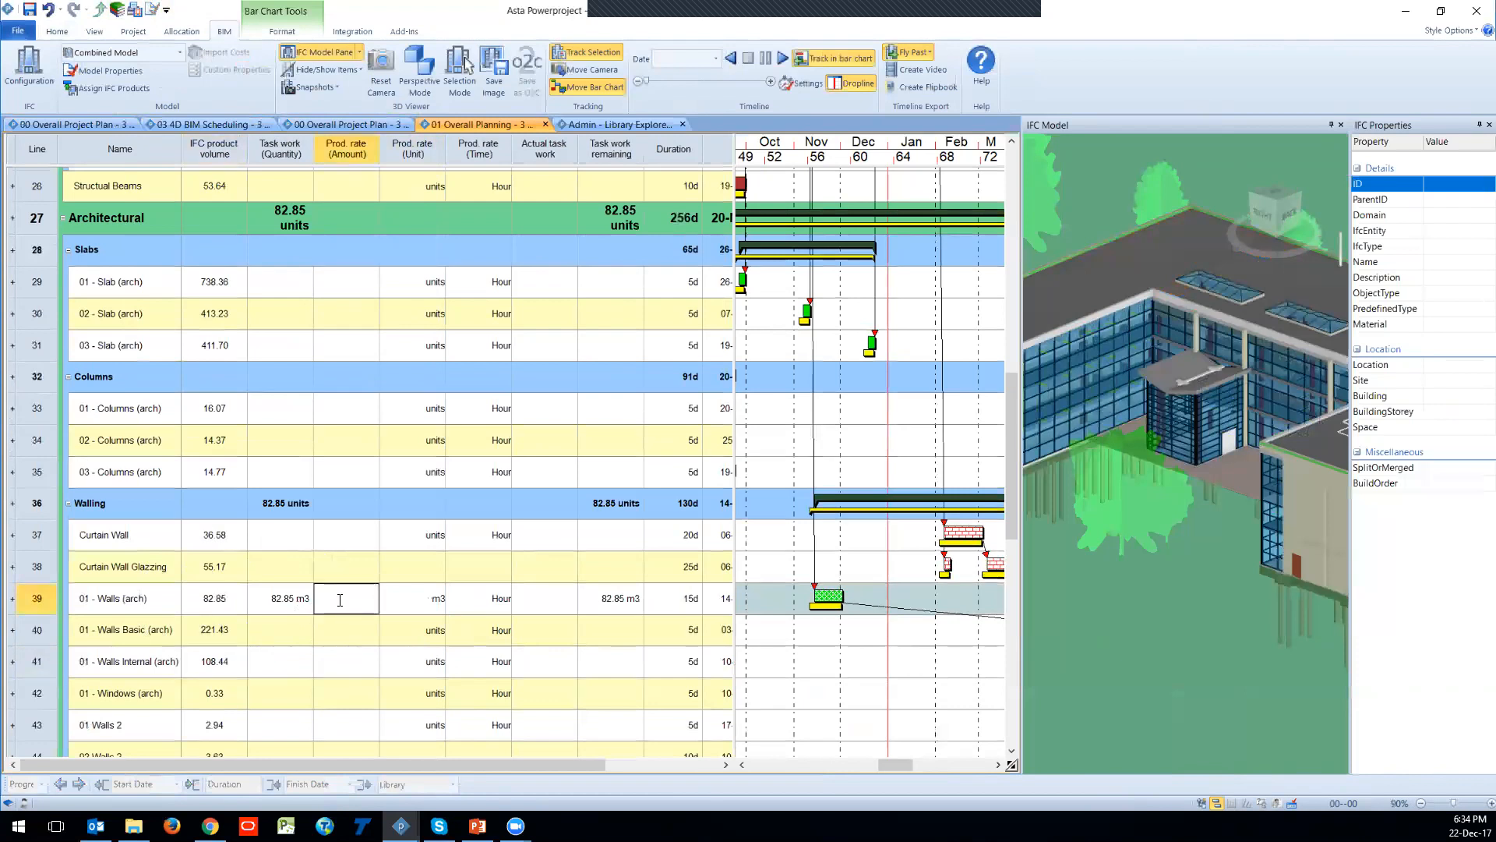
{"action": "left_click", "coordinate": [502, 604]}
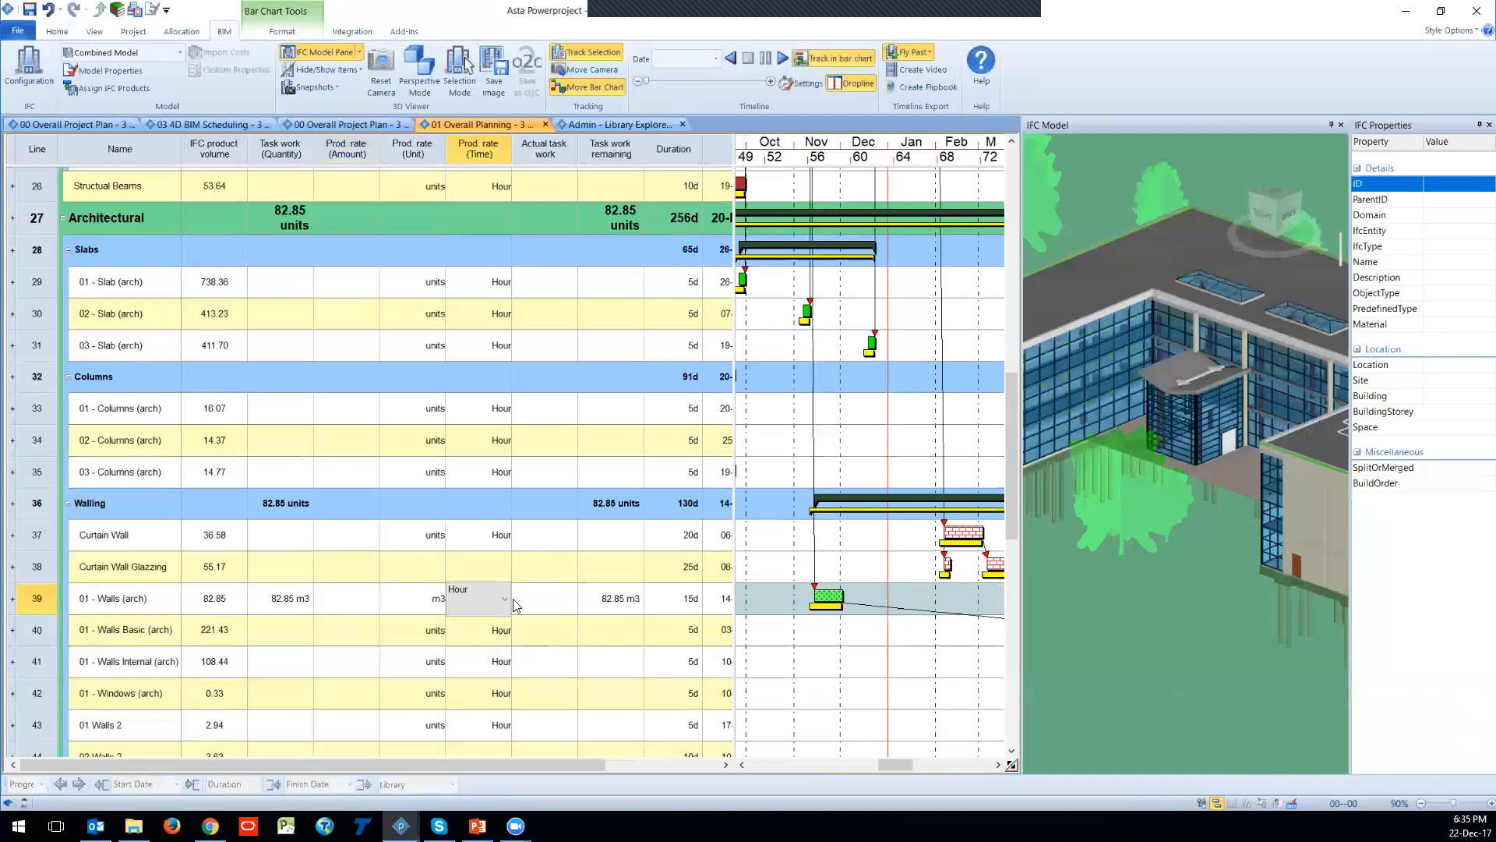
{"action": "left_click", "coordinate": [505, 601]}
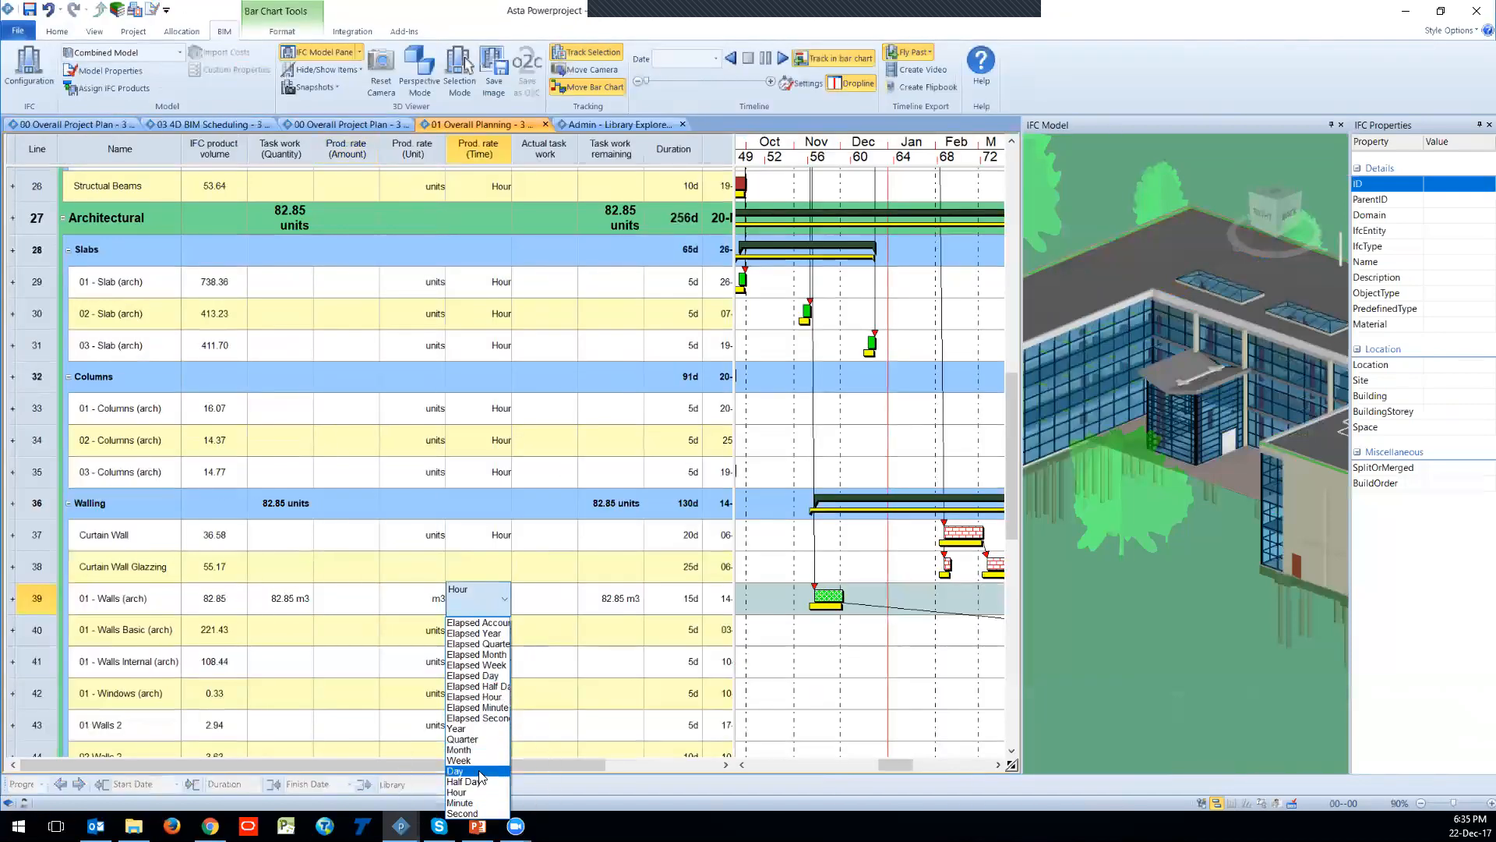
{"action": "left_click", "coordinate": [340, 593]}
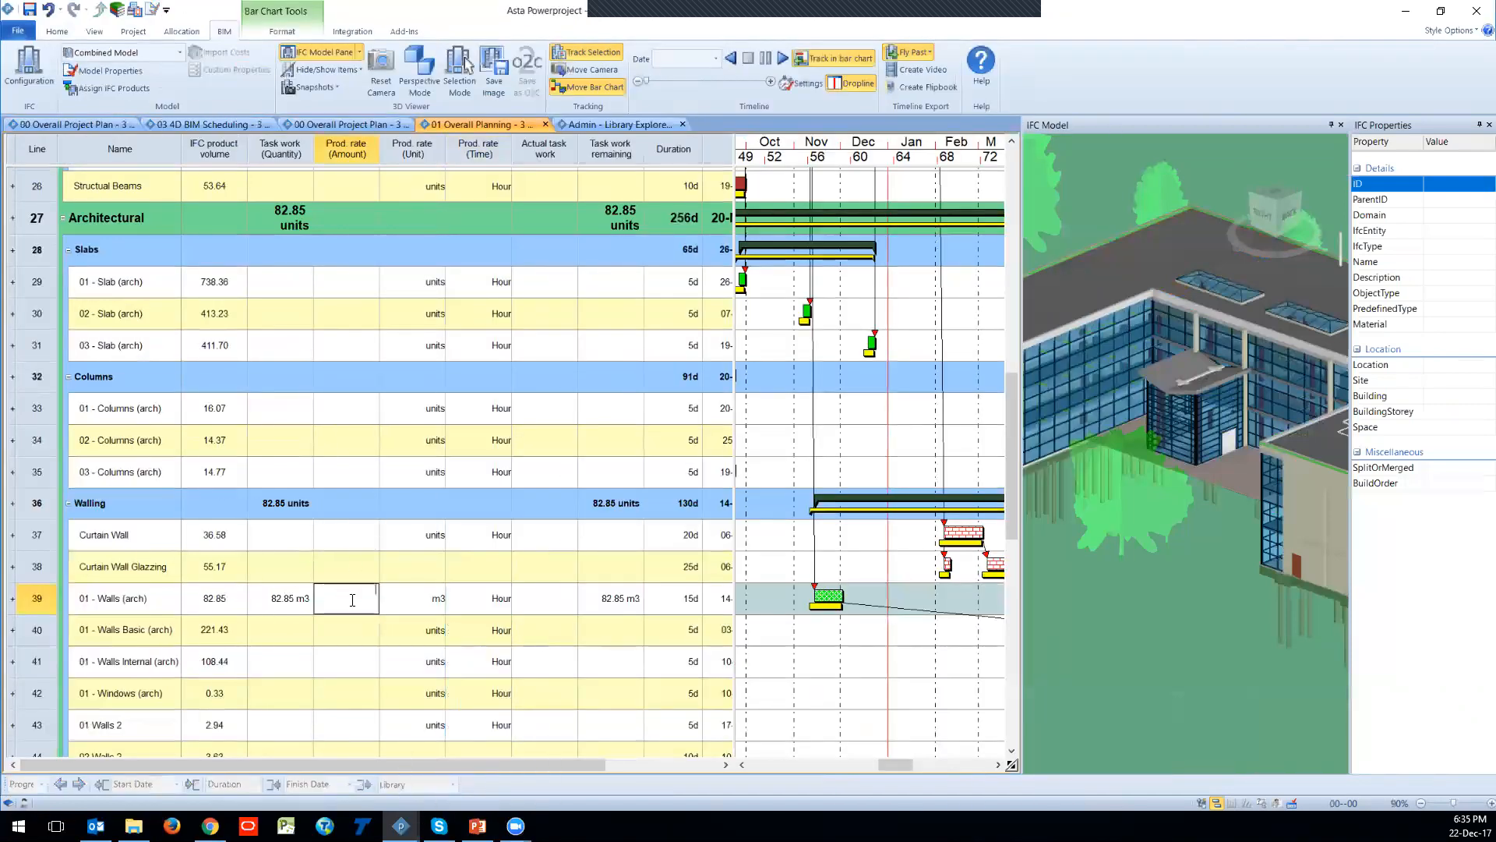
{"action": "type", "text": "10"}
{"action": "key", "text": "Return"}
{"action": "key", "text": "Return"}
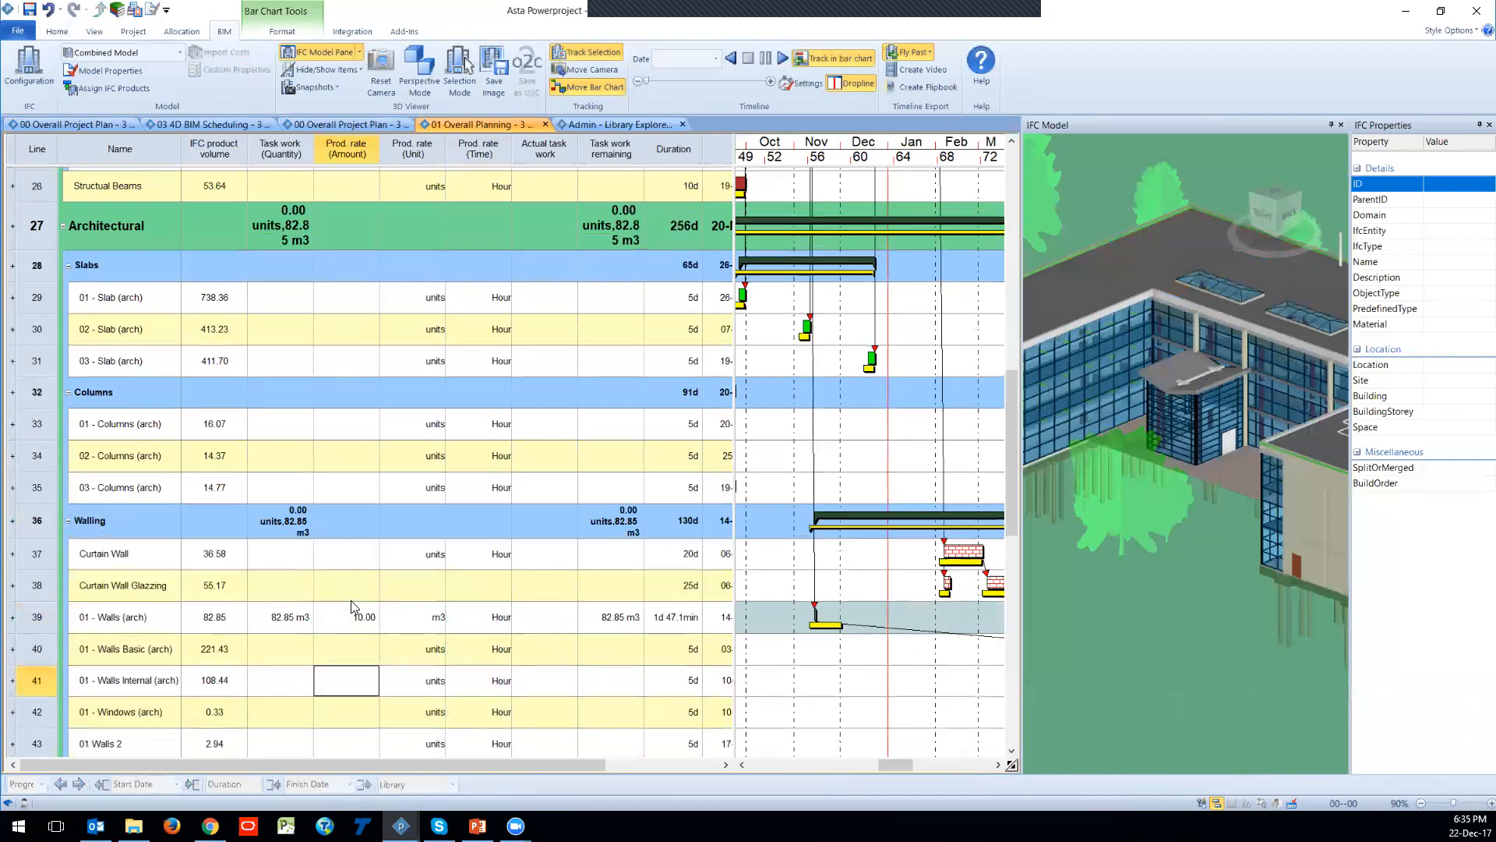
Step: Give the Duration cell of 01 - Walls (arch) a cyan background
{"action": "left_click_drag", "start_coordinate": [737, 647], "coordinate": [766, 646]}
{"action": "key", "text": "ctrl+z"}
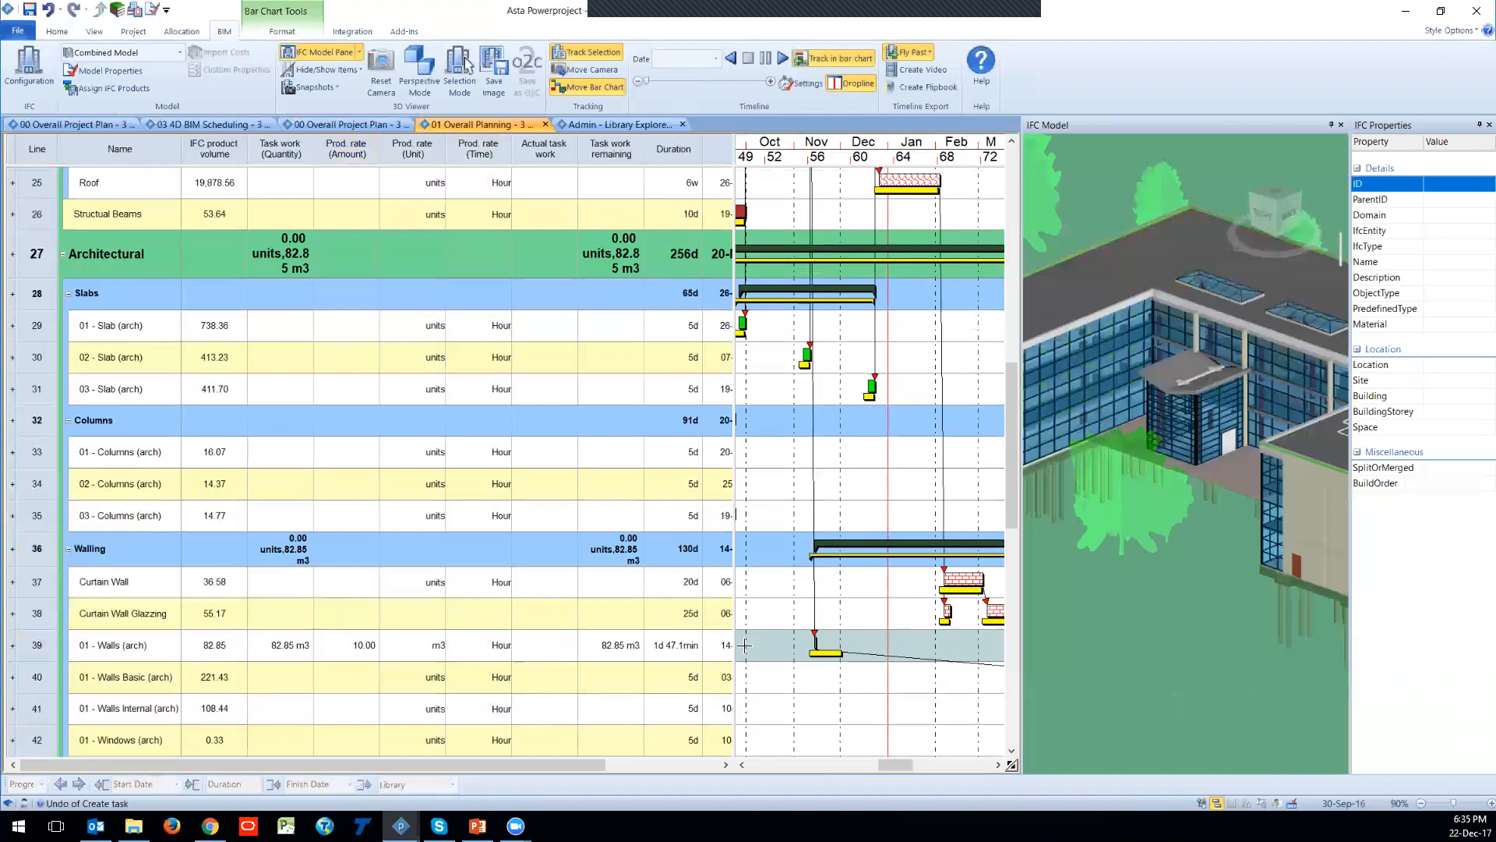
{"action": "double_click", "coordinate": [662, 644]}
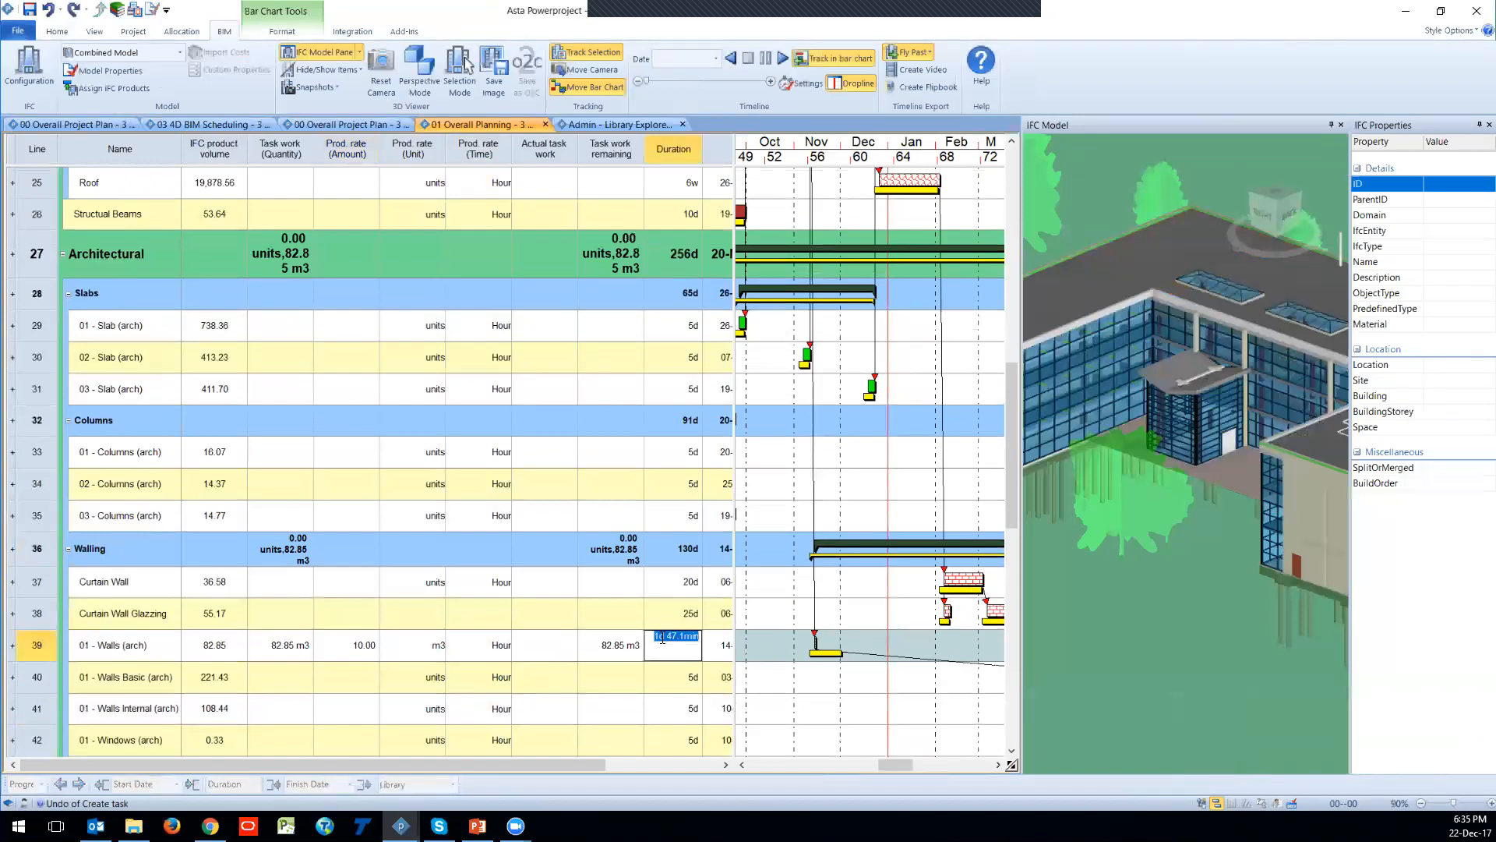
{"action": "left_click", "coordinate": [57, 31]}
{"action": "left_click", "coordinate": [192, 83]}
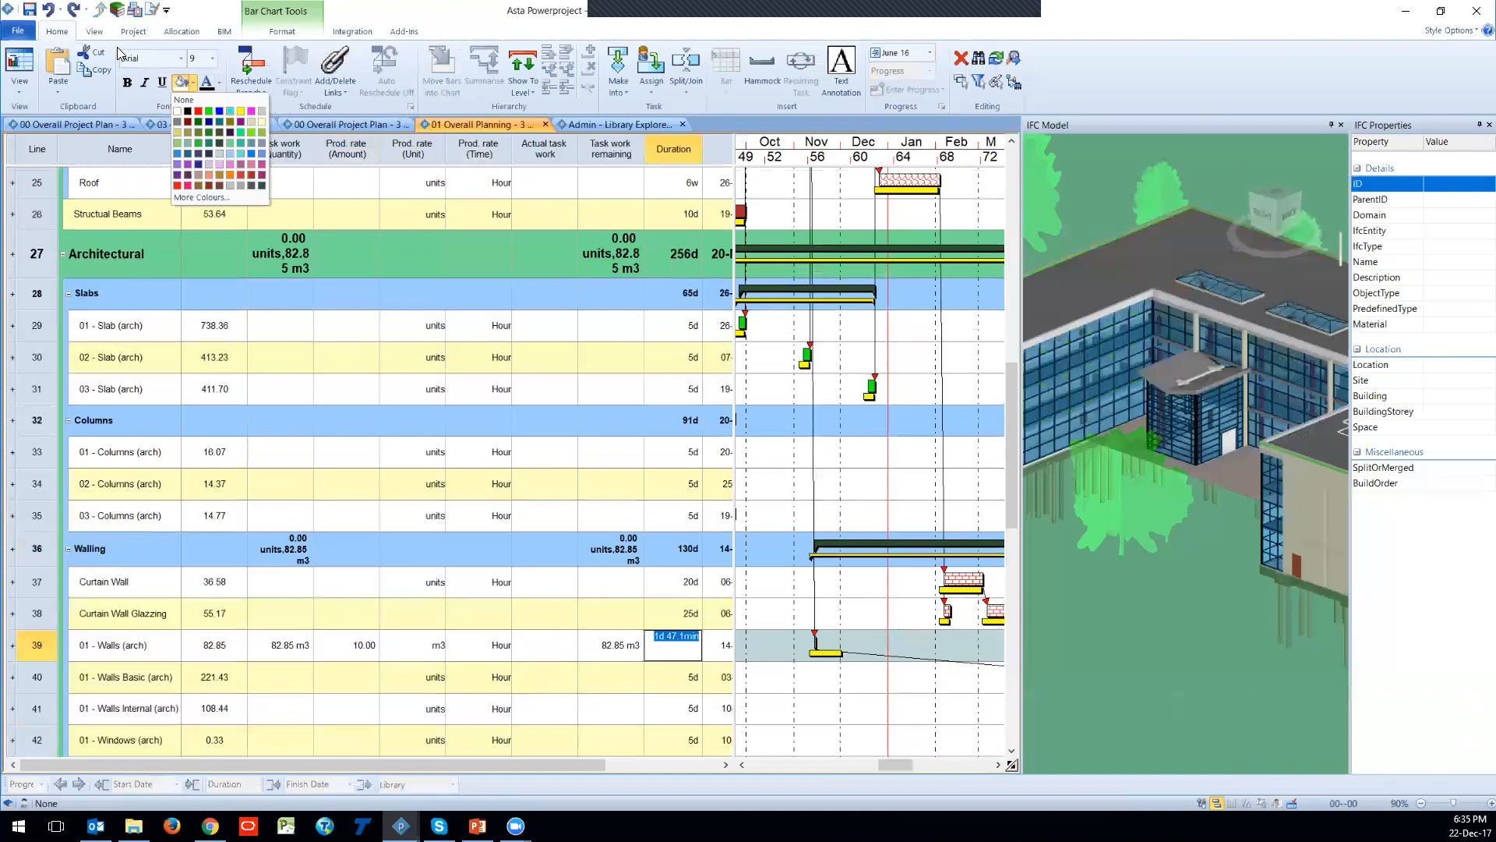
{"action": "left_click", "coordinate": [230, 110]}
{"action": "double_click", "coordinate": [623, 648]}
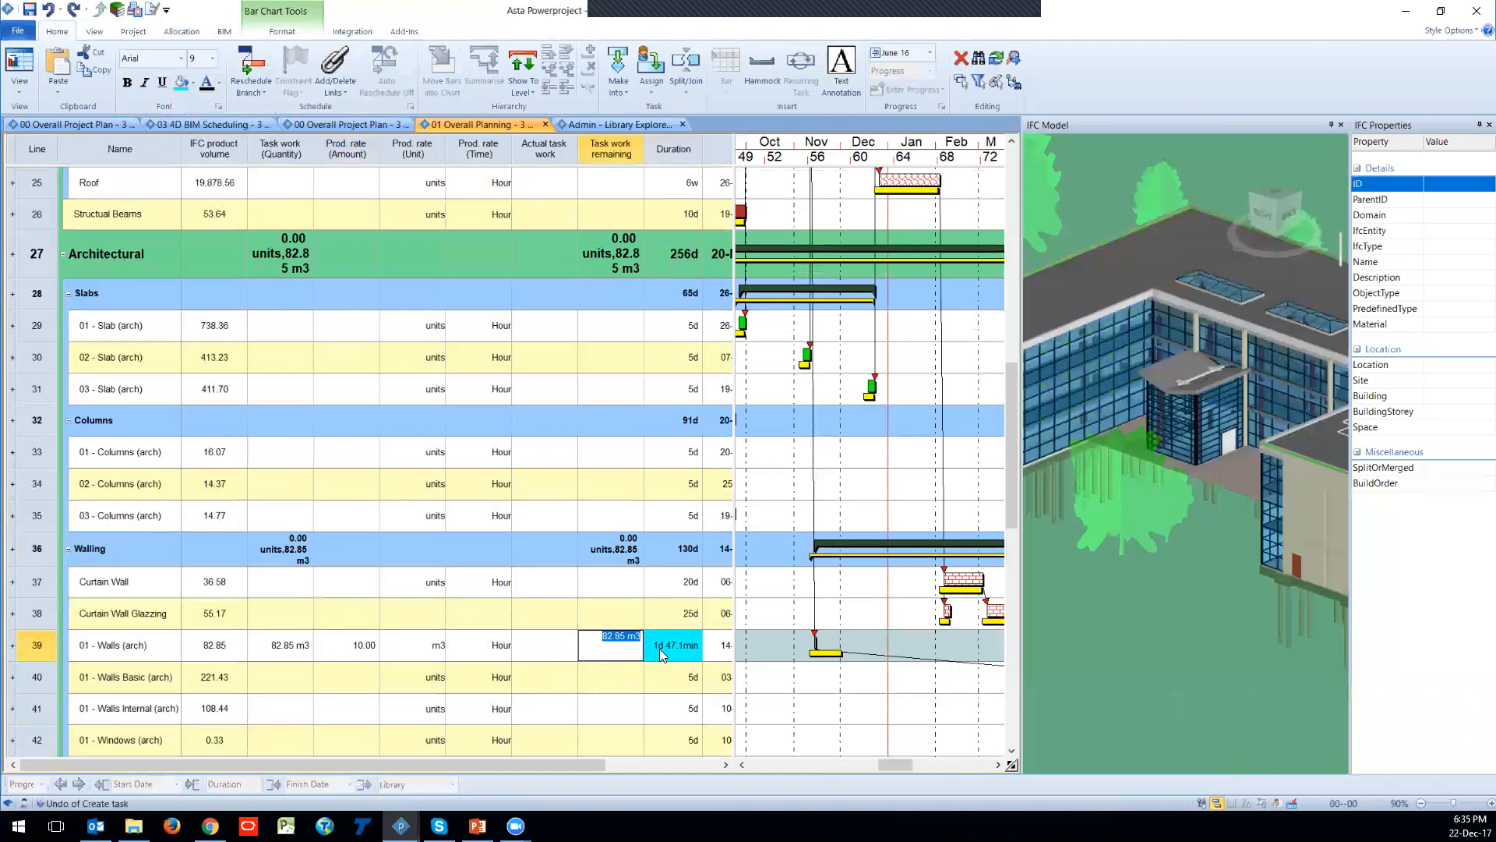
Step: Set the production rate amount of 01 - Walls (arch) to 20, and stretch its bar to a 10-day duration
{"action": "double_click", "coordinate": [337, 645]}
{"action": "key", "text": "Return"}
{"action": "scroll", "coordinate": [390, 639], "scroll_direction": "down", "scroll_amount": 3}
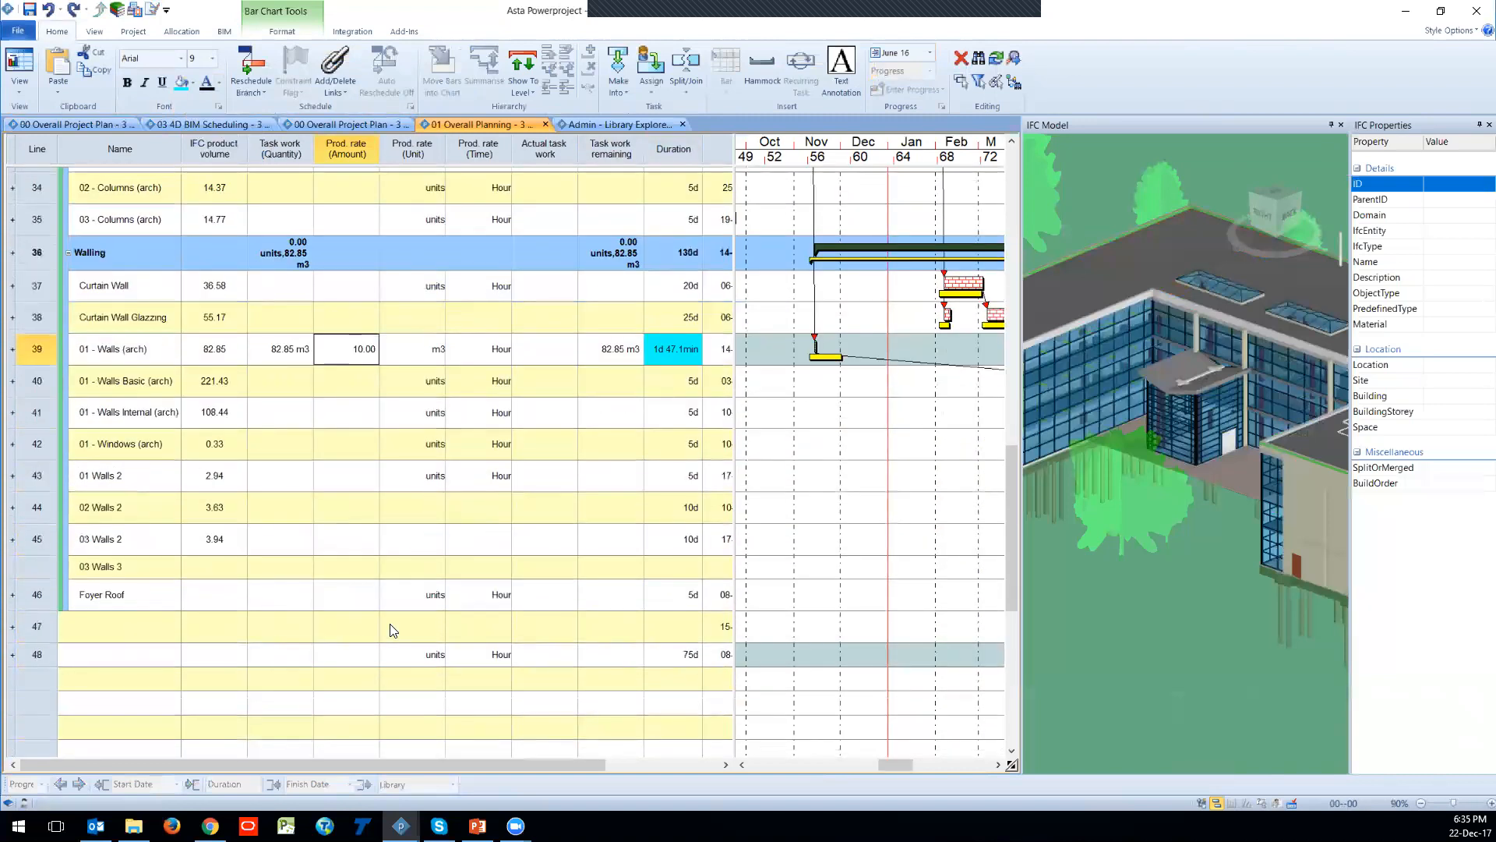
{"action": "key", "text": "F2"}
{"action": "type", "text": "20"}
{"action": "key", "text": "Return"}
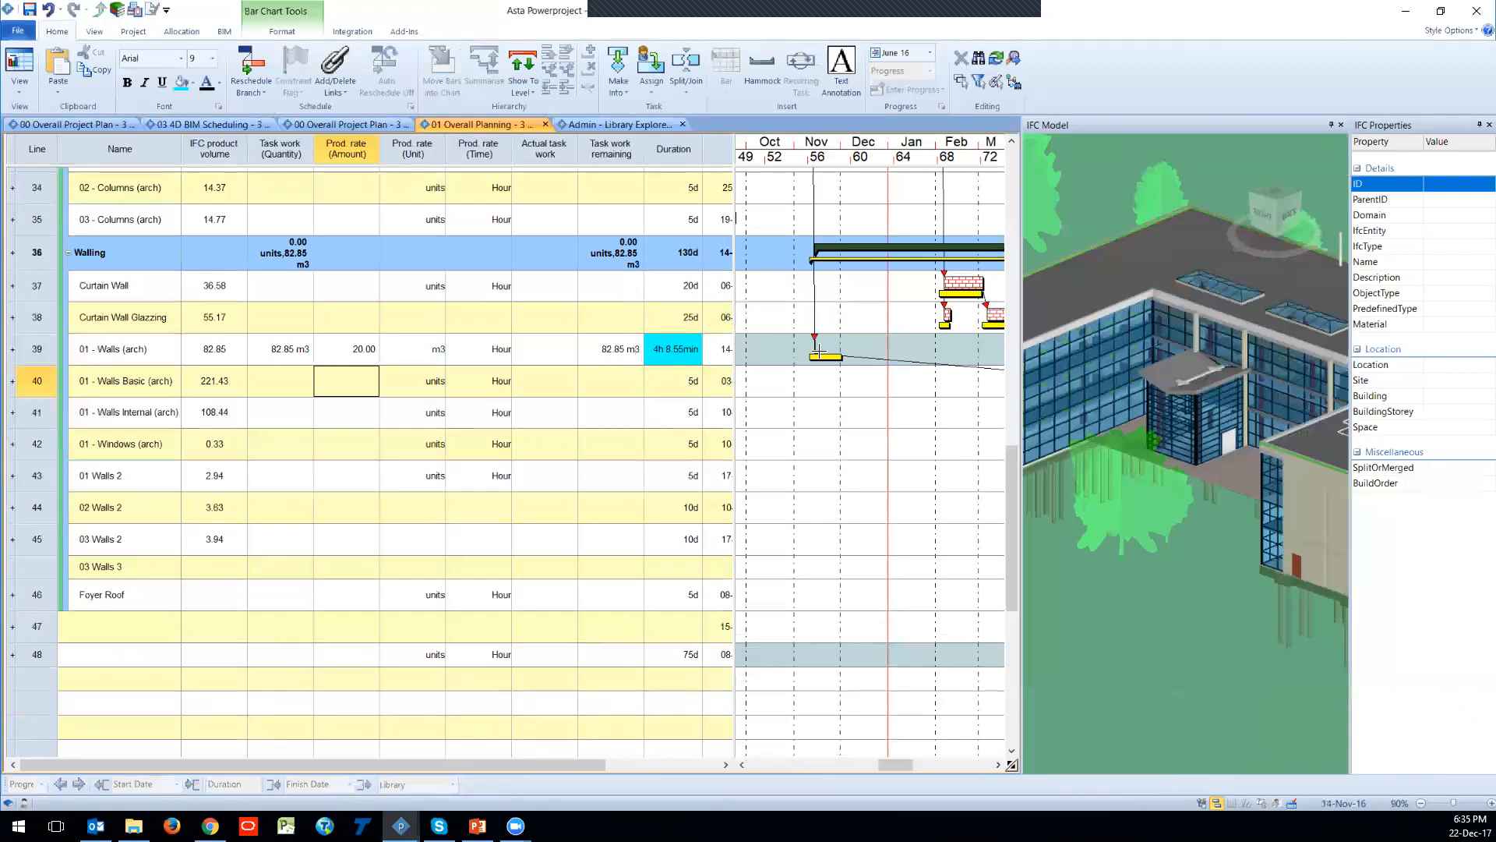
{"action": "mouse_move", "coordinate": [816, 347]}
{"action": "left_mouse_down"}
{"action": "mouse_move", "coordinate": [860, 346]}
{"action": "mouse_move", "coordinate": [840, 349]}
{"action": "left_mouse_up"}
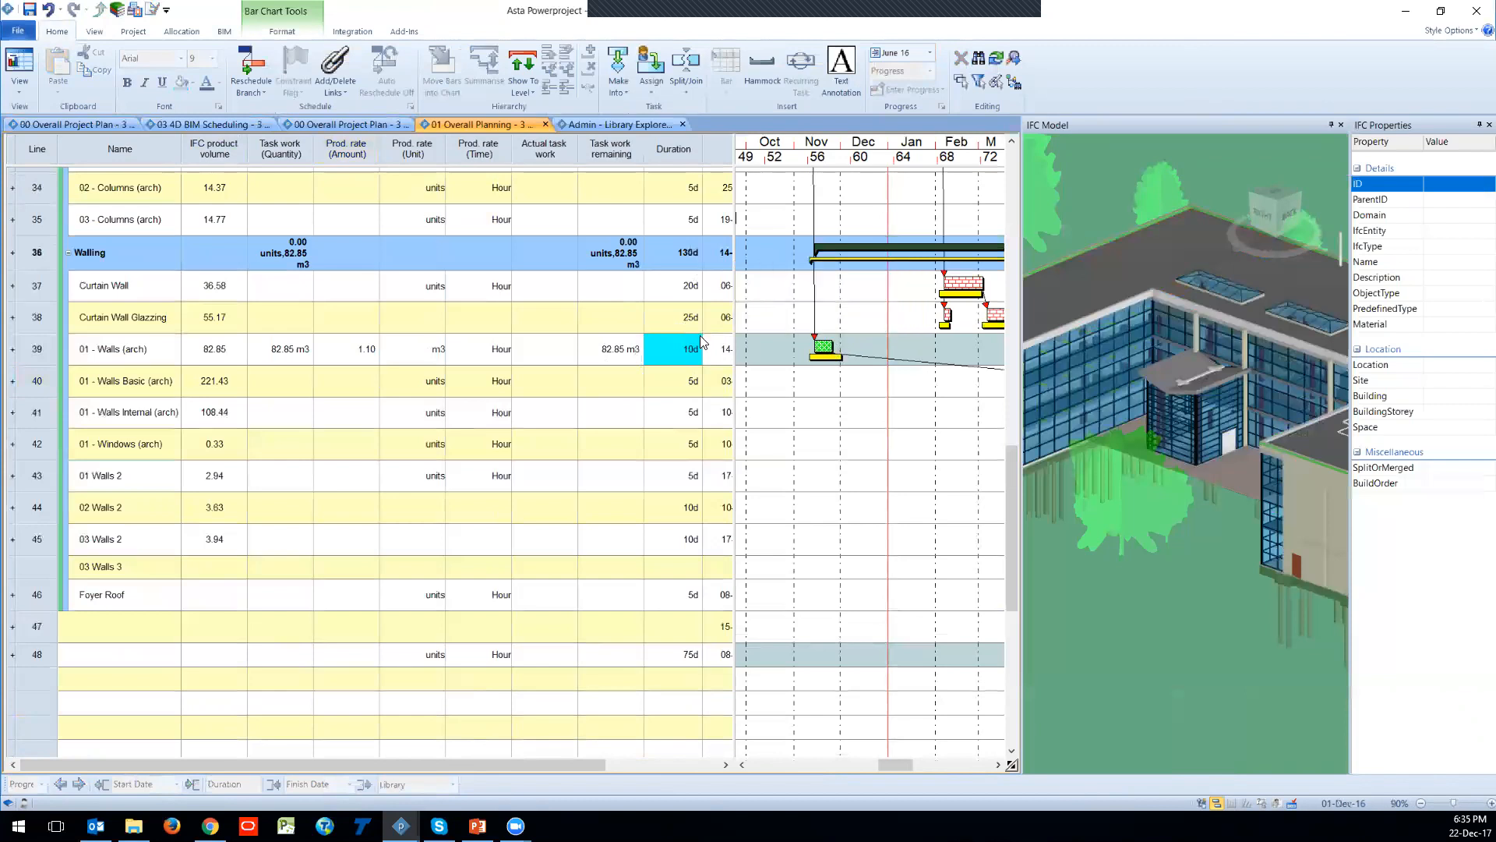
Step: Give the production rate amount cell of 01 - Walls (arch) a cyan background, and shorten the task's bar to 5 days
{"action": "double_click", "coordinate": [347, 348]}
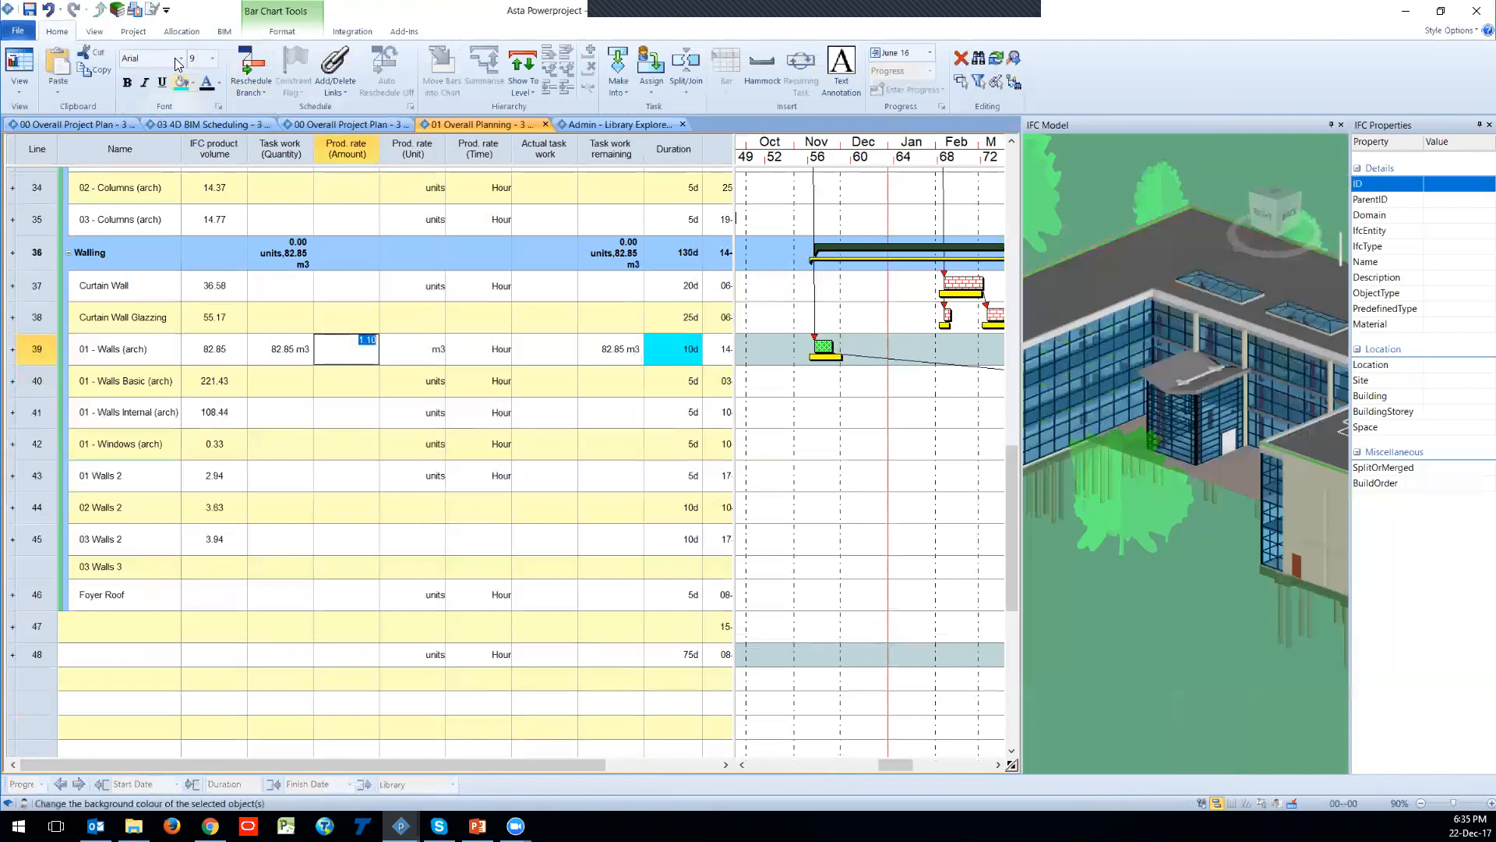
{"action": "left_click", "coordinate": [181, 81]}
{"action": "mouse_move", "coordinate": [832, 349]}
{"action": "left_mouse_down"}
{"action": "mouse_move", "coordinate": [844, 353]}
{"action": "mouse_move", "coordinate": [824, 351]}
{"action": "left_mouse_up"}
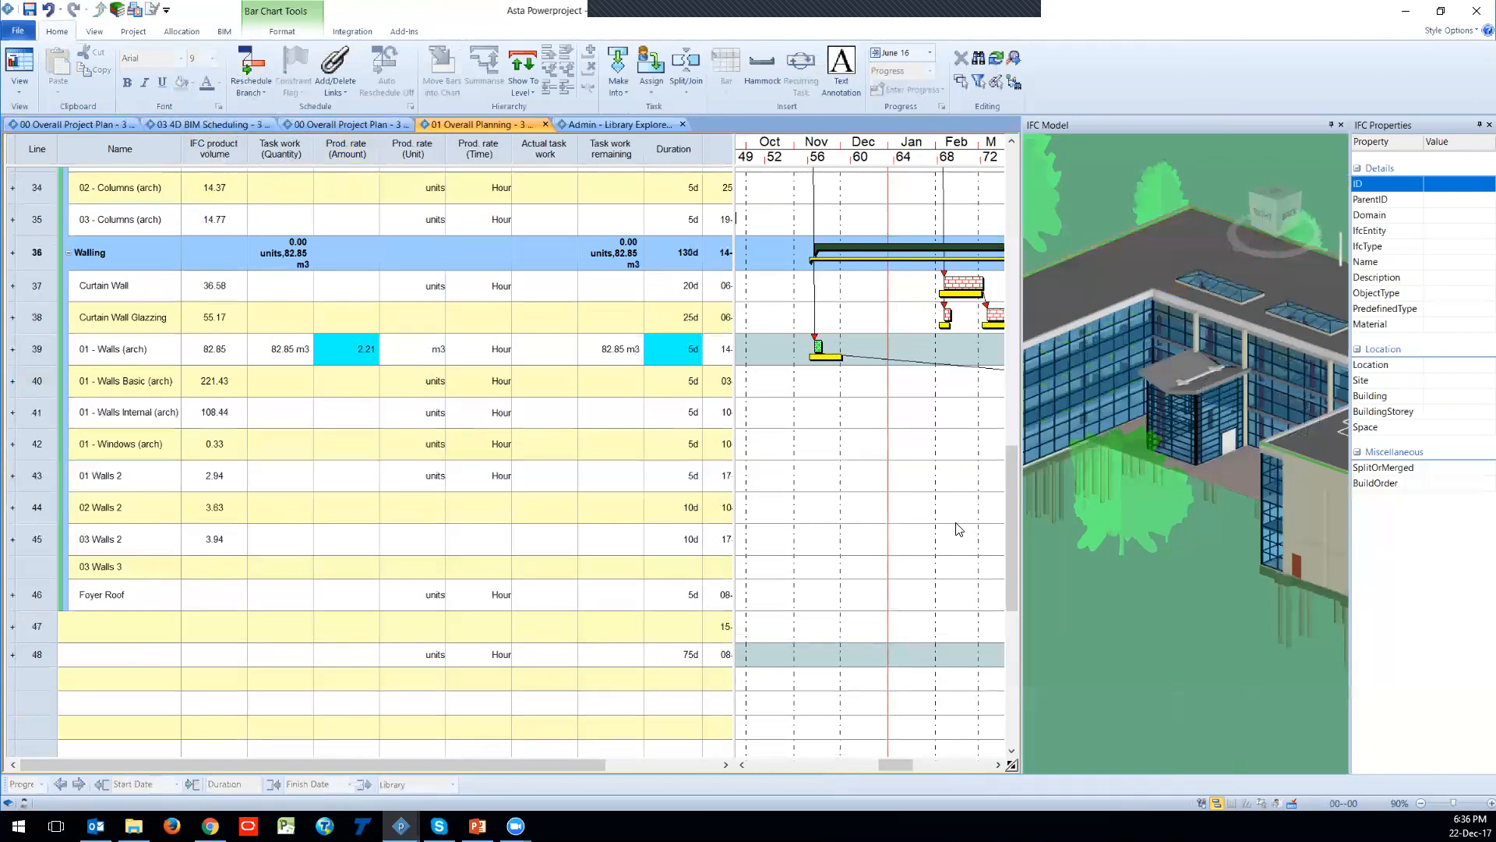
Step: Close the Library Explorer view and return to the 01 Overall Planning view
{"action": "key", "text": "ctrl"}
{"action": "left_click", "coordinate": [615, 124]}
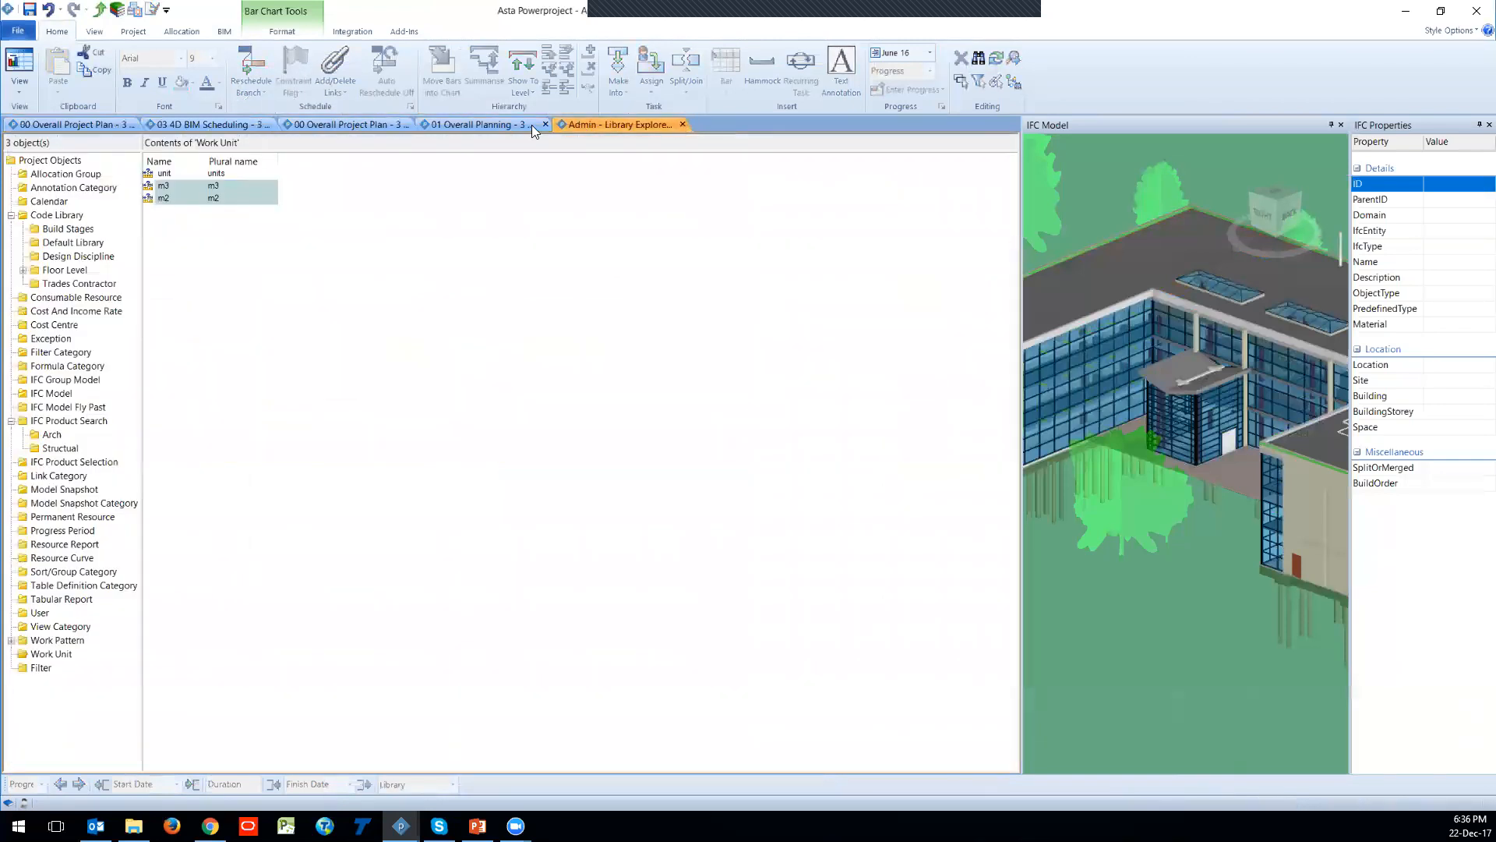
{"action": "left_click", "coordinate": [682, 126]}
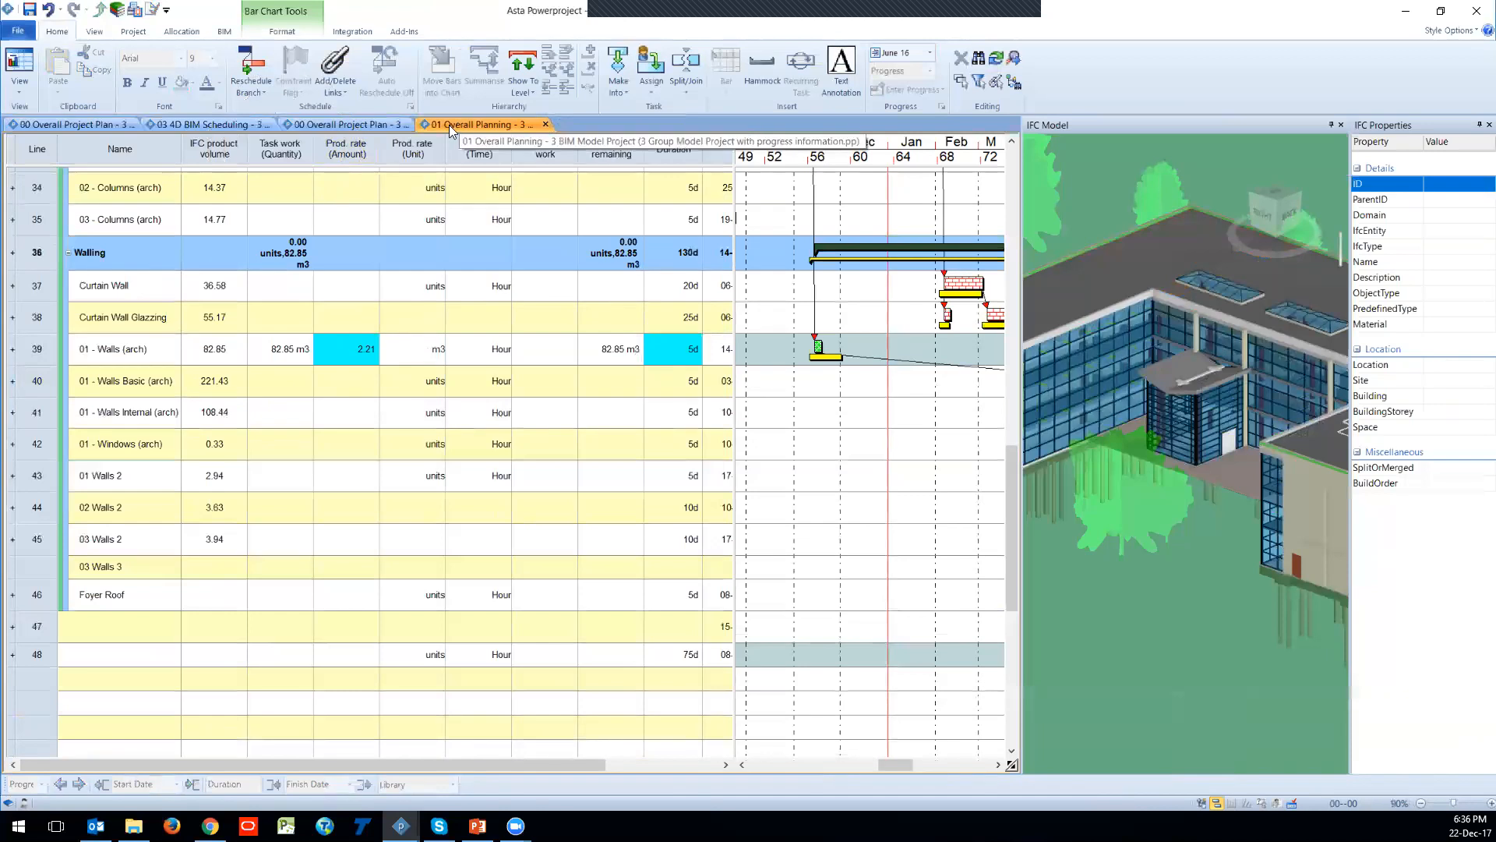
Step: Open the 02 Work Types view and hide the IFC Properties pane
{"action": "left_click", "coordinate": [20, 84]}
{"action": "left_click", "coordinate": [85, 241]}
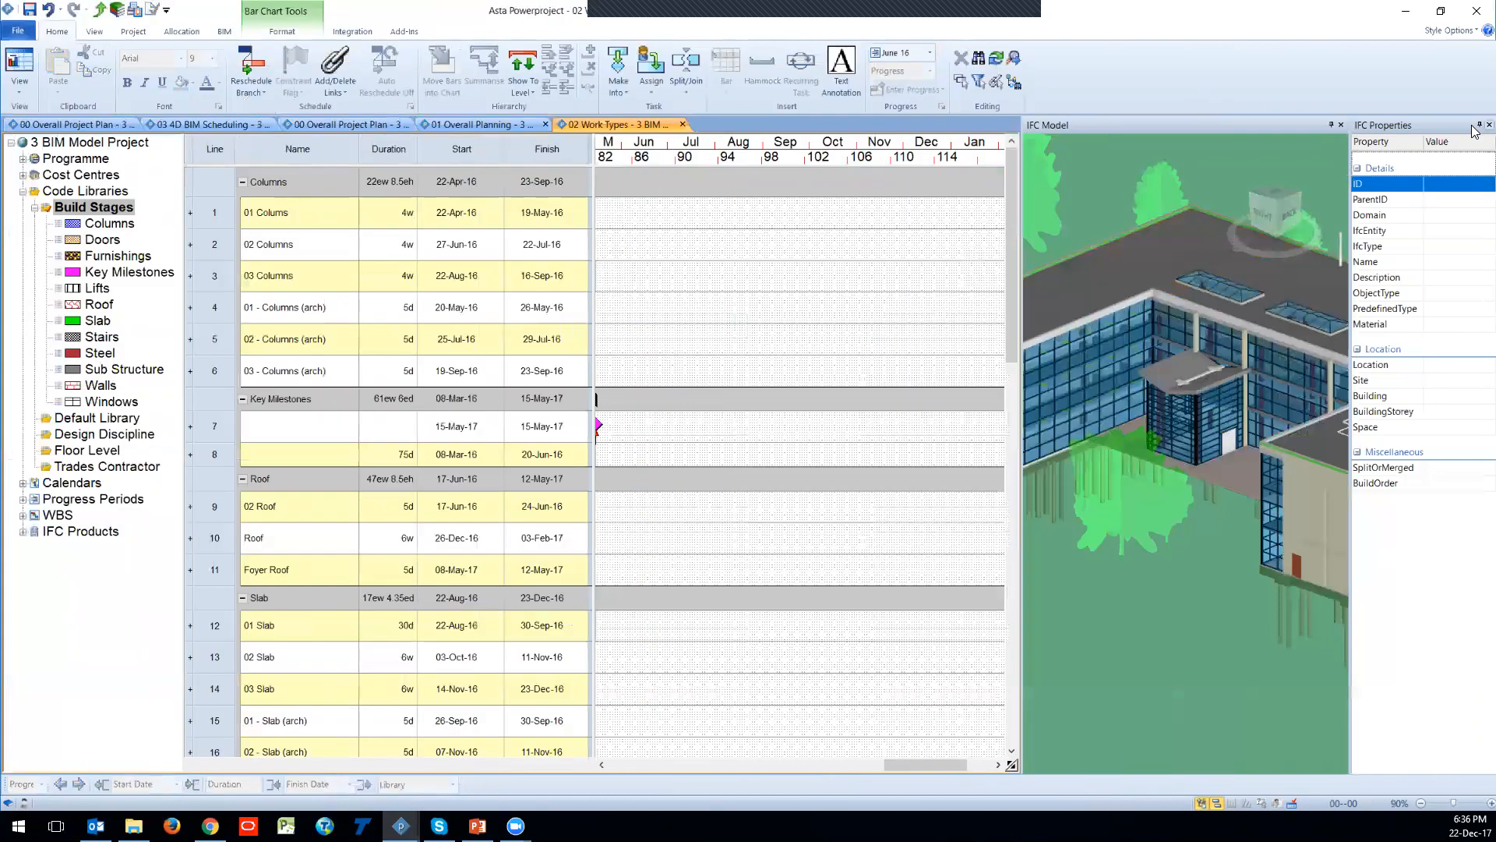
{"action": "left_click", "coordinate": [1477, 125]}
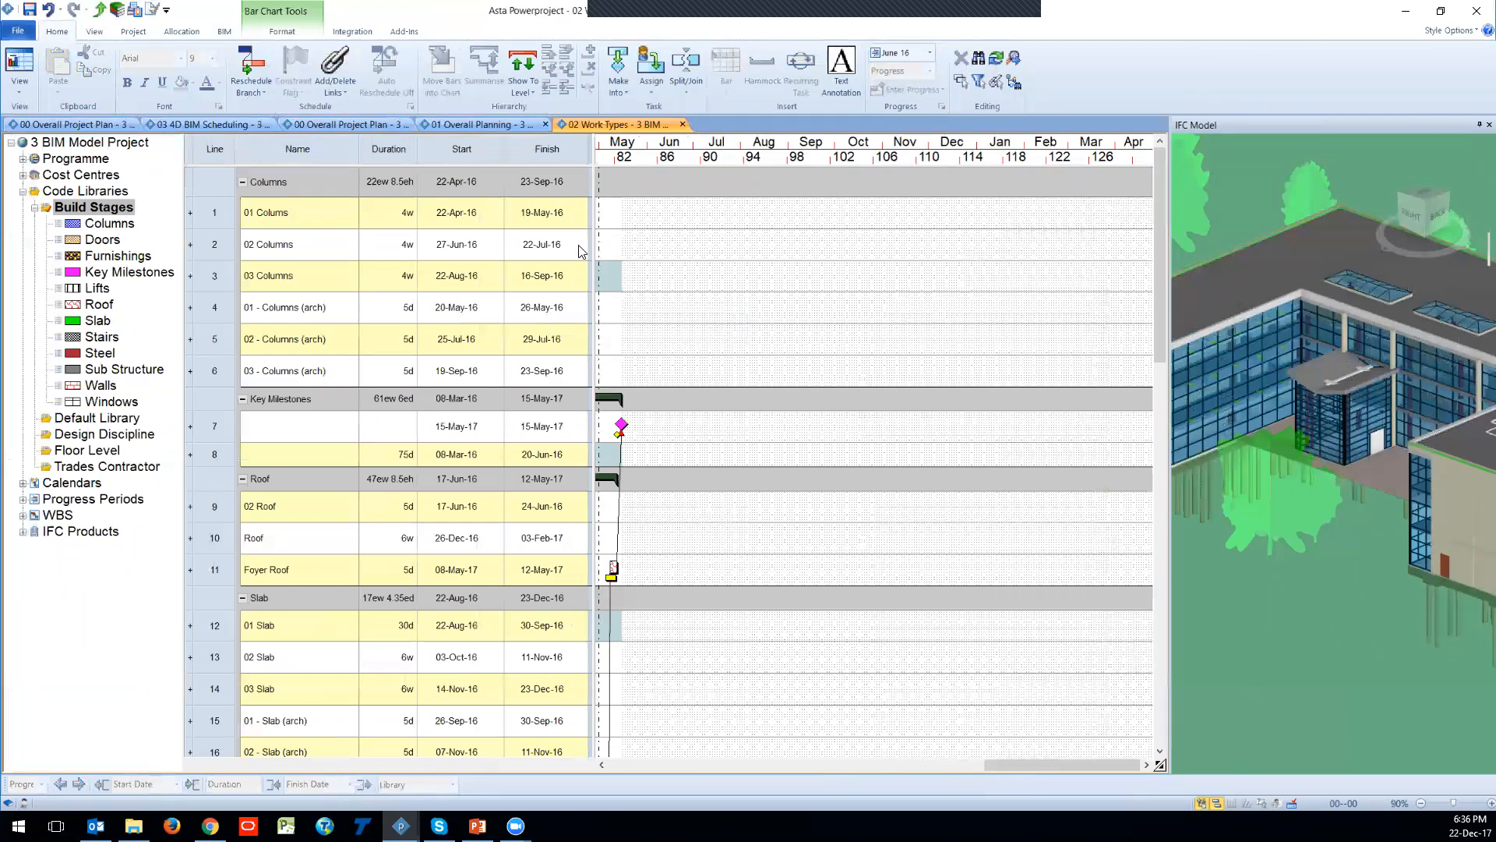
Step: Look through the Floor Level and Design Discipline code libraries, return to Build Stages, and bring the 2016 task bars into view
{"action": "left_click", "coordinate": [87, 451]}
{"action": "left_click", "coordinate": [108, 434]}
{"action": "left_click", "coordinate": [91, 207]}
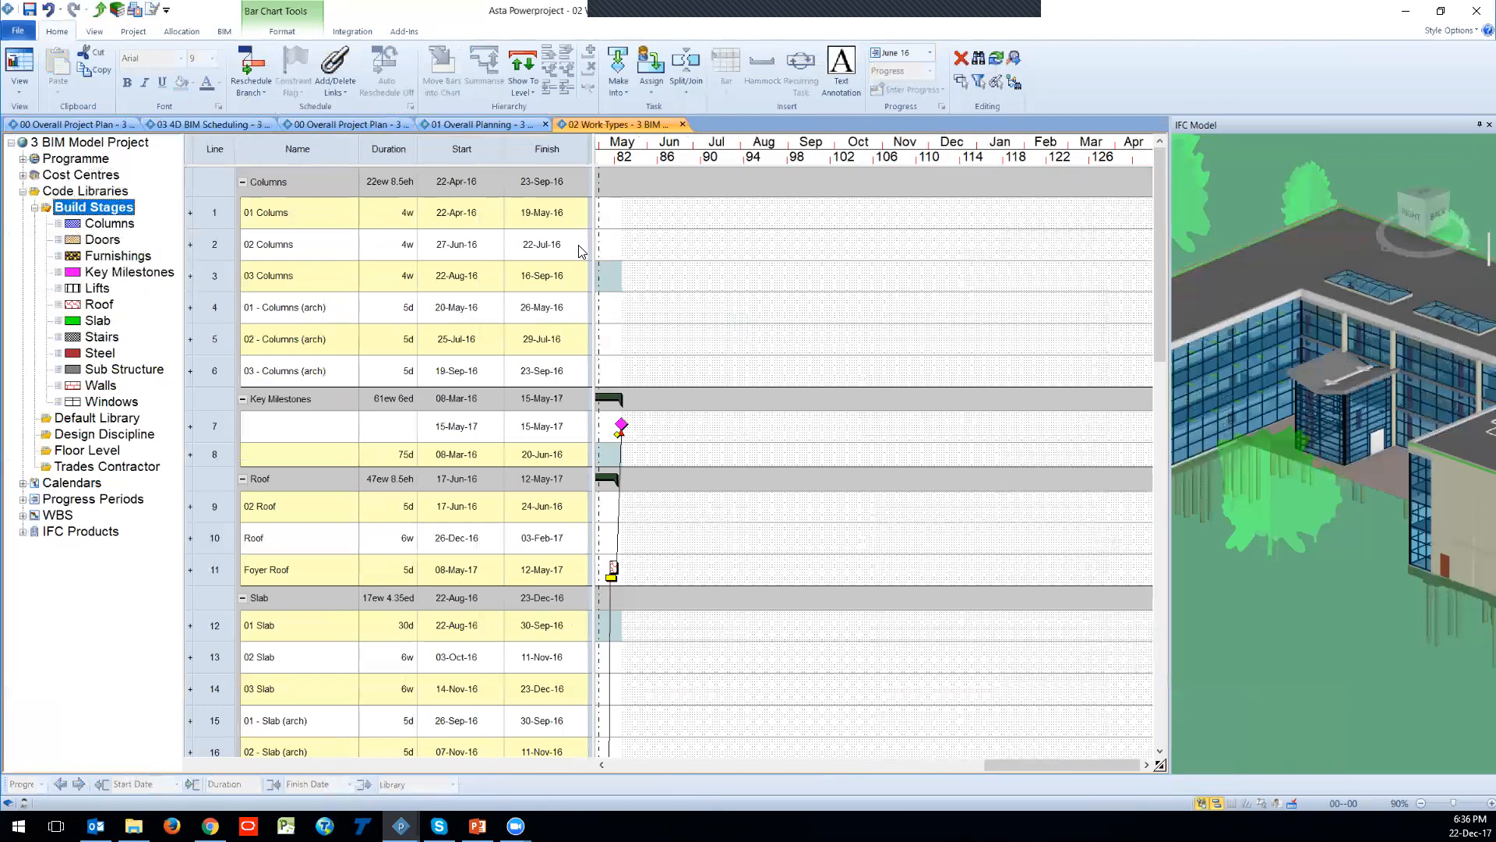
{"action": "left_click_drag", "start_coordinate": [1019, 766], "coordinate": [810, 790]}
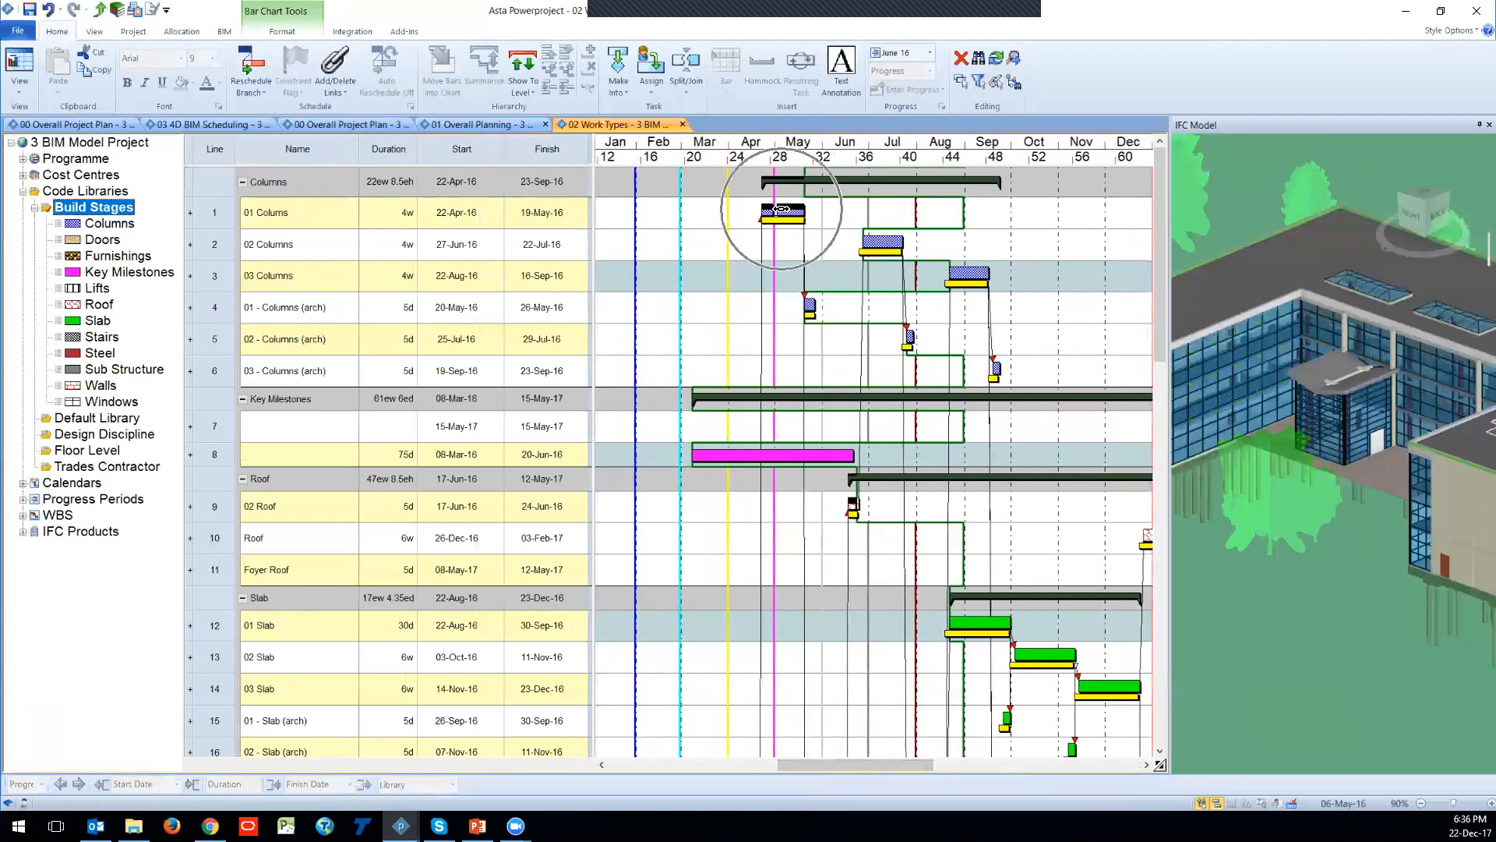
Step: Collapse the Columns, Key Milestones, Roof, Slab, Steel, Sub Structure and Walls groups in the work types list
{"action": "left_click", "coordinate": [243, 183]}
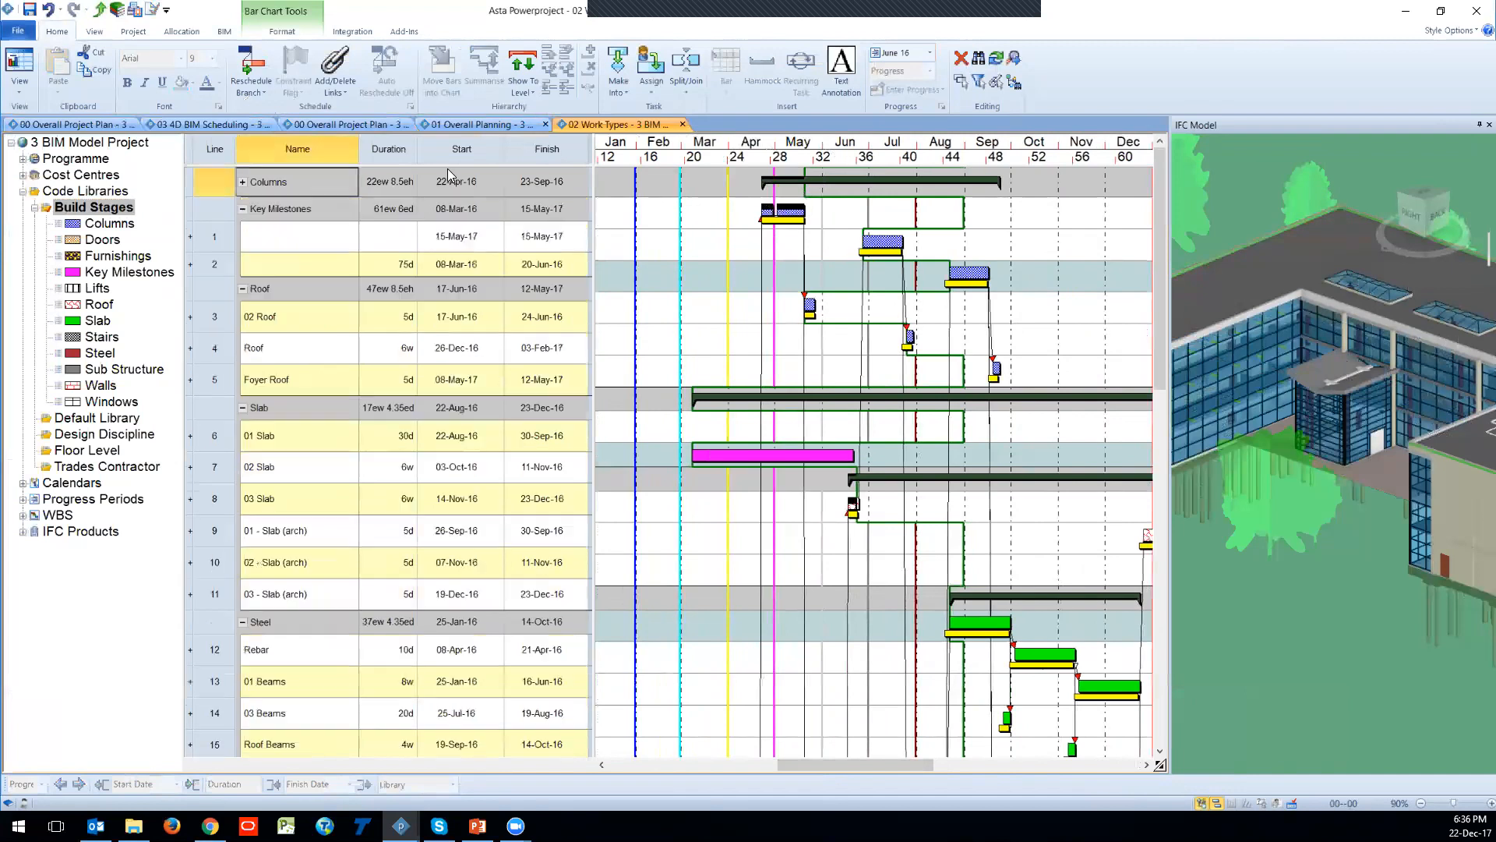
{"action": "left_click", "coordinate": [242, 208]}
{"action": "left_click", "coordinate": [242, 233]}
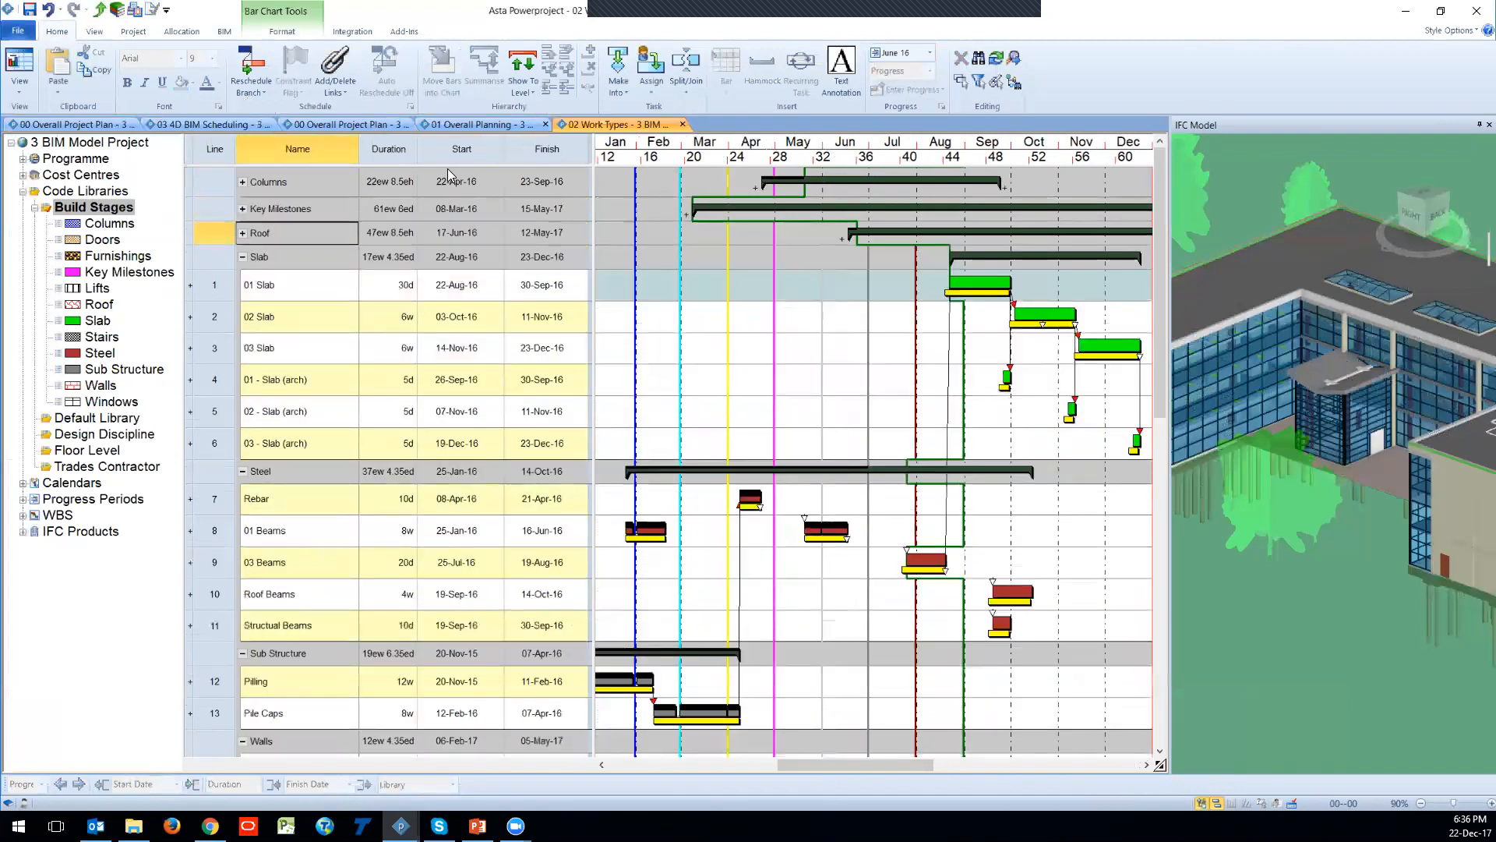
{"action": "key", "text": "Down"}
{"action": "key", "text": "minus"}
{"action": "key", "text": "Down"}
{"action": "key", "text": "minus"}
{"action": "key", "text": "Down"}
{"action": "key", "text": "minus"}
{"action": "key", "text": "Down"}
{"action": "key", "text": "minus"}
{"action": "key", "text": "ctrl"}
Step: Expand the Roof, Key Milestones and Columns groups to show their tasks
{"action": "left_click", "coordinate": [242, 233]}
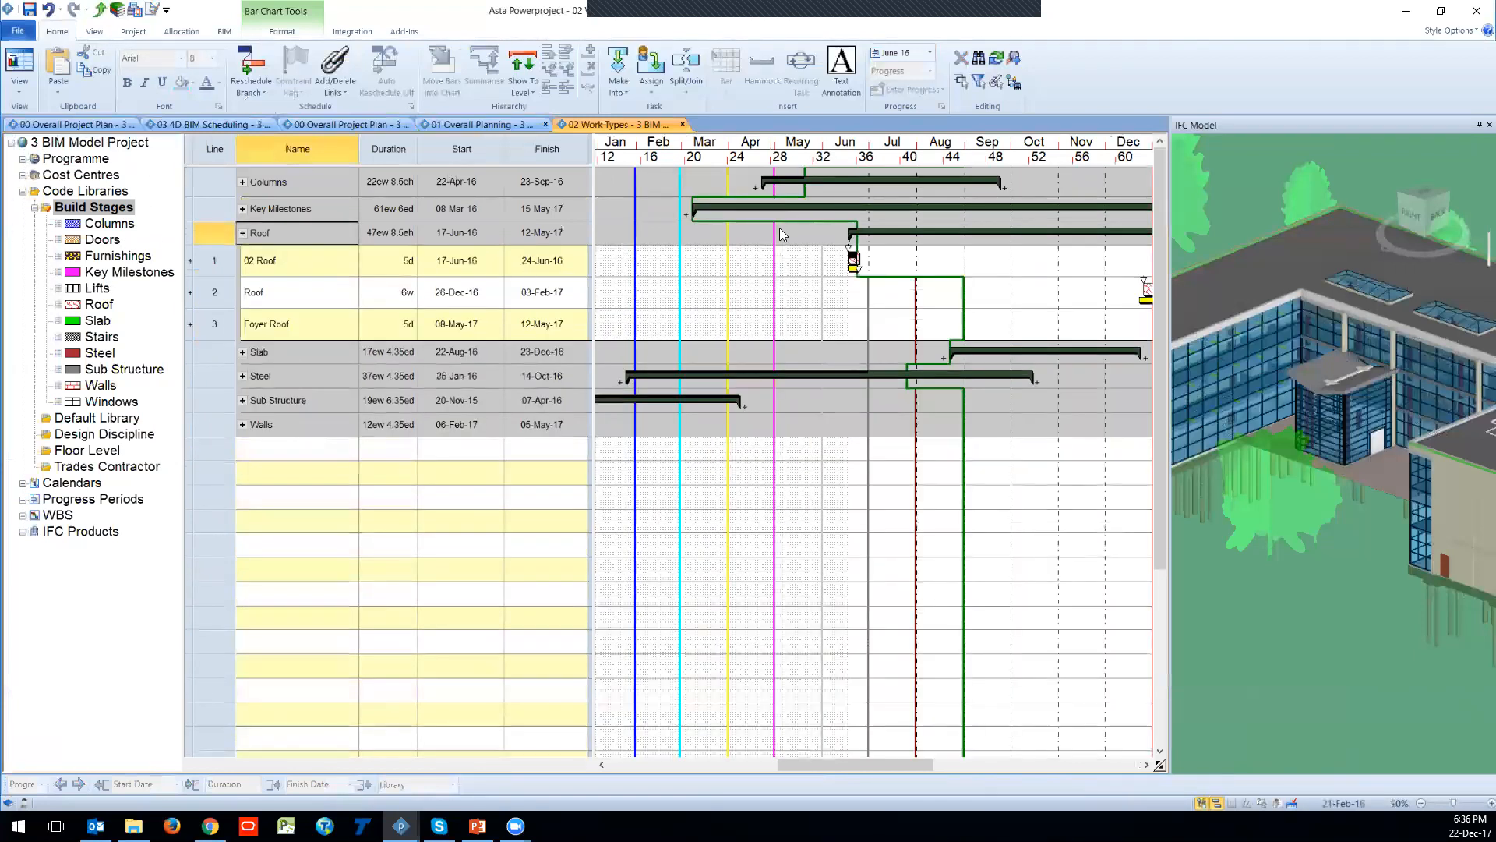
{"action": "left_click_drag", "start_coordinate": [811, 765], "coordinate": [845, 772]}
{"action": "key", "text": "ctrl"}
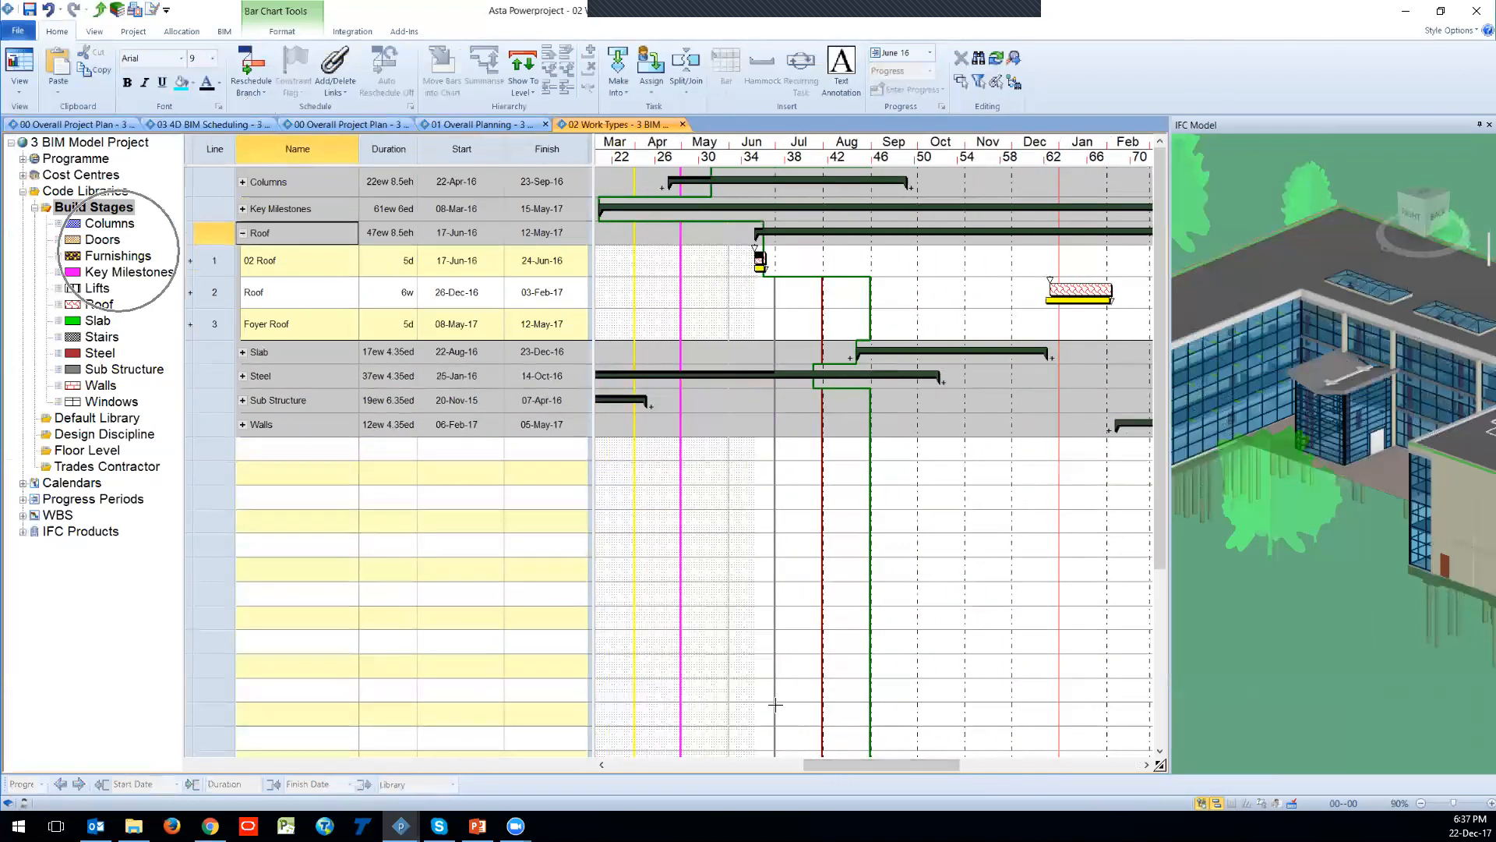
{"action": "left_click", "coordinate": [243, 209]}
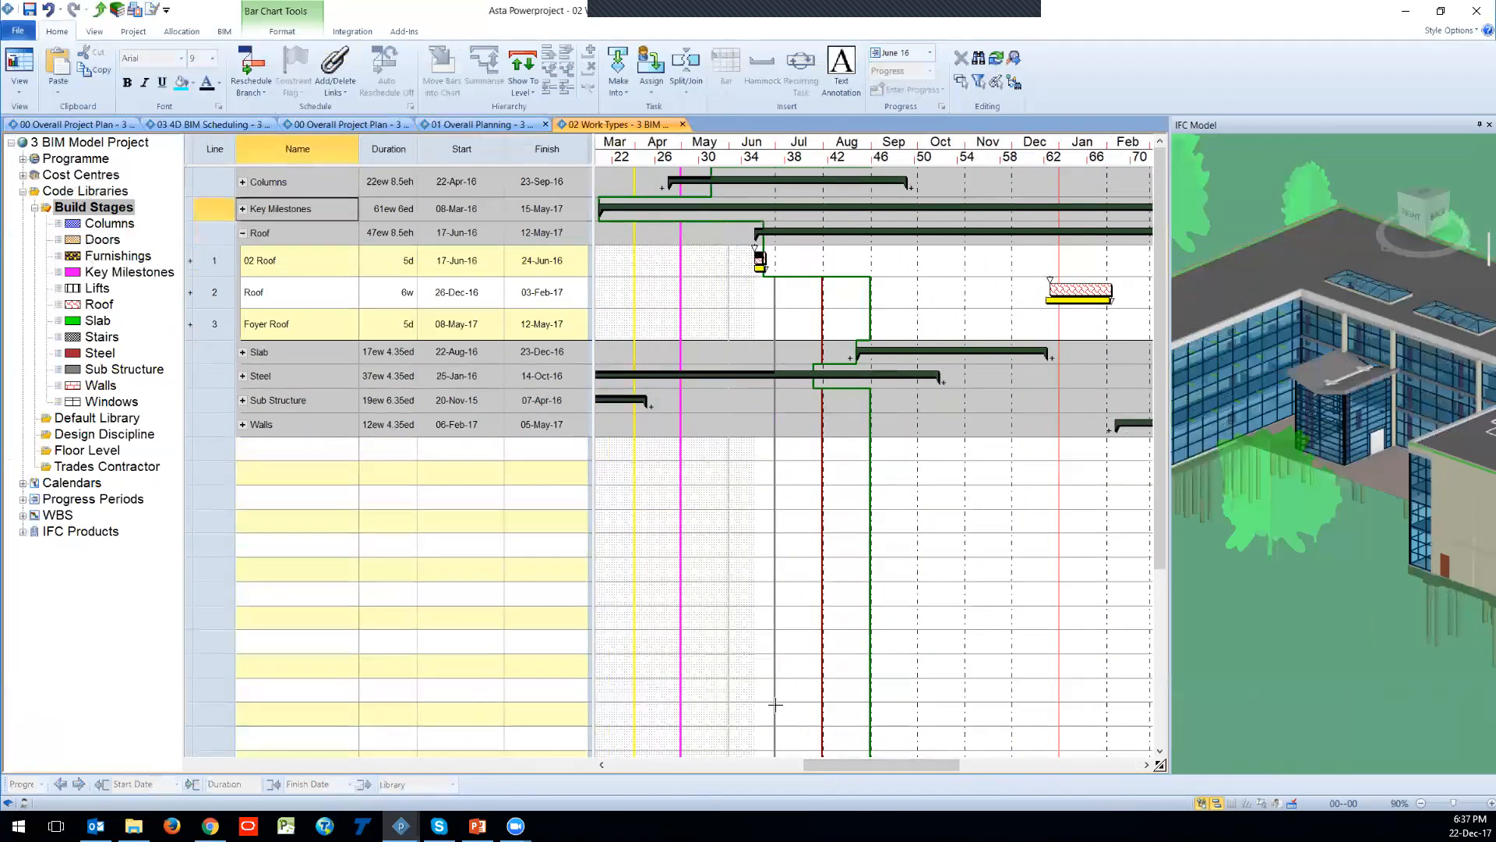
{"action": "left_click", "coordinate": [243, 181]}
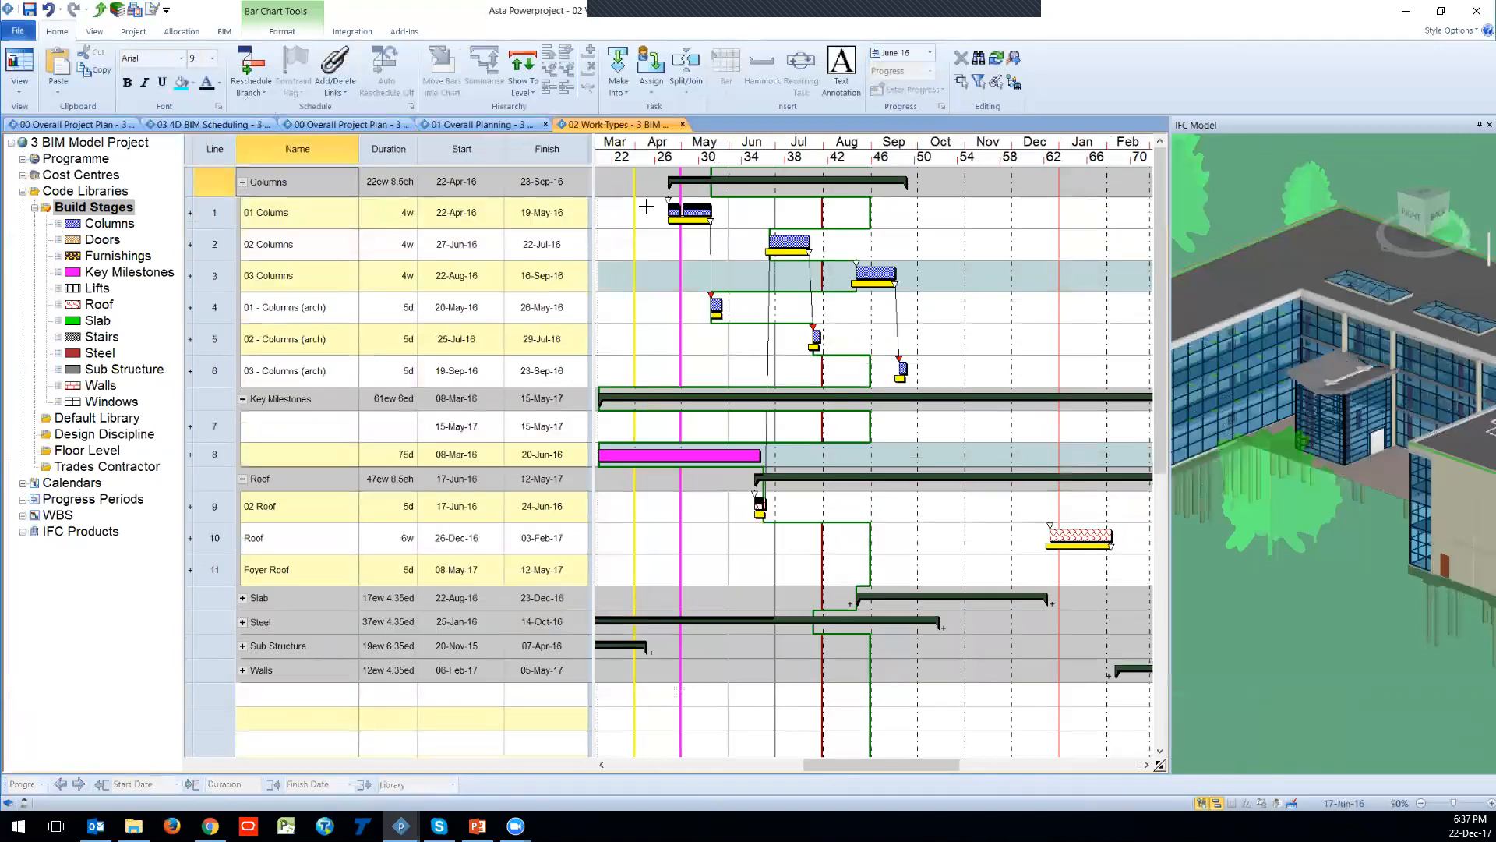
Step: Select the bars of all six tasks in the Columns group and assign the Windows build stage code to them
{"action": "left_click", "coordinate": [694, 212]}
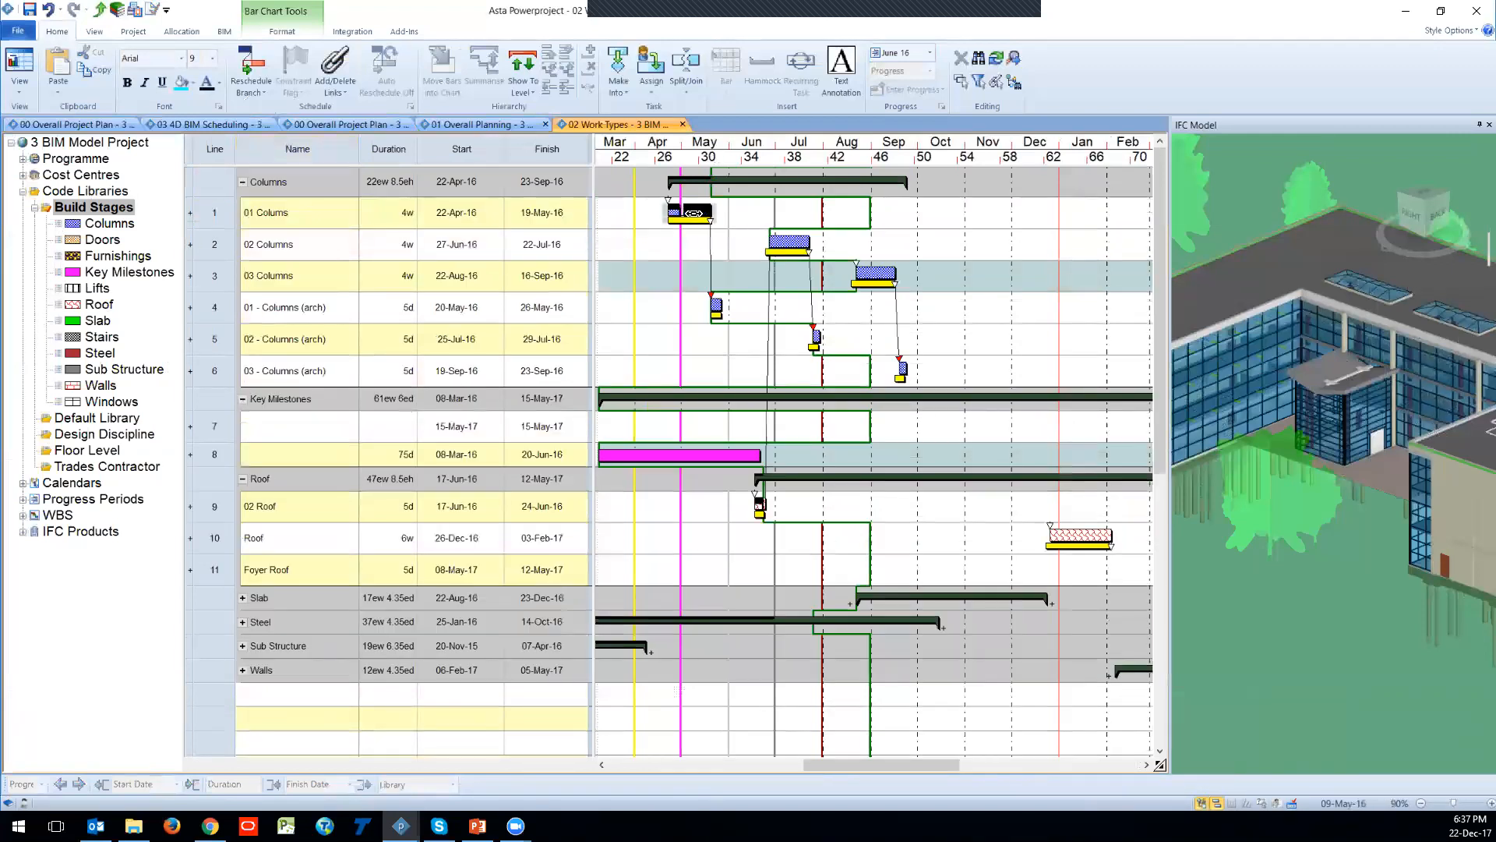
{"action": "left_click", "coordinate": [786, 243], "text": "ctrl"}
{"action": "left_click", "coordinate": [869, 274], "text": "ctrl"}
{"action": "left_click", "coordinate": [716, 305], "text": "ctrl"}
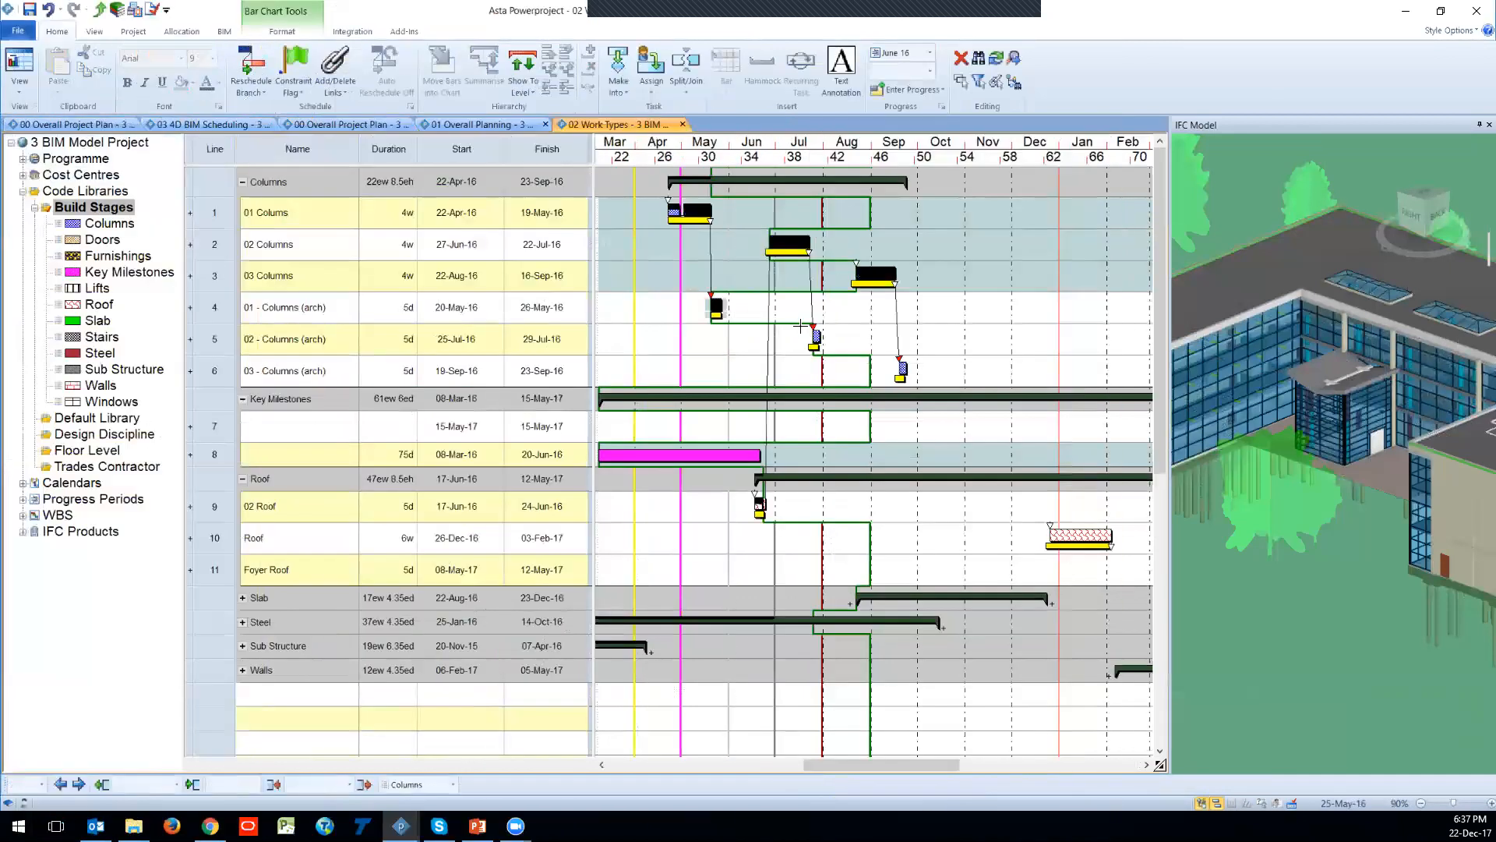
{"action": "left_click", "coordinate": [817, 337], "text": "ctrl"}
{"action": "left_click", "coordinate": [901, 368], "text": "ctrl"}
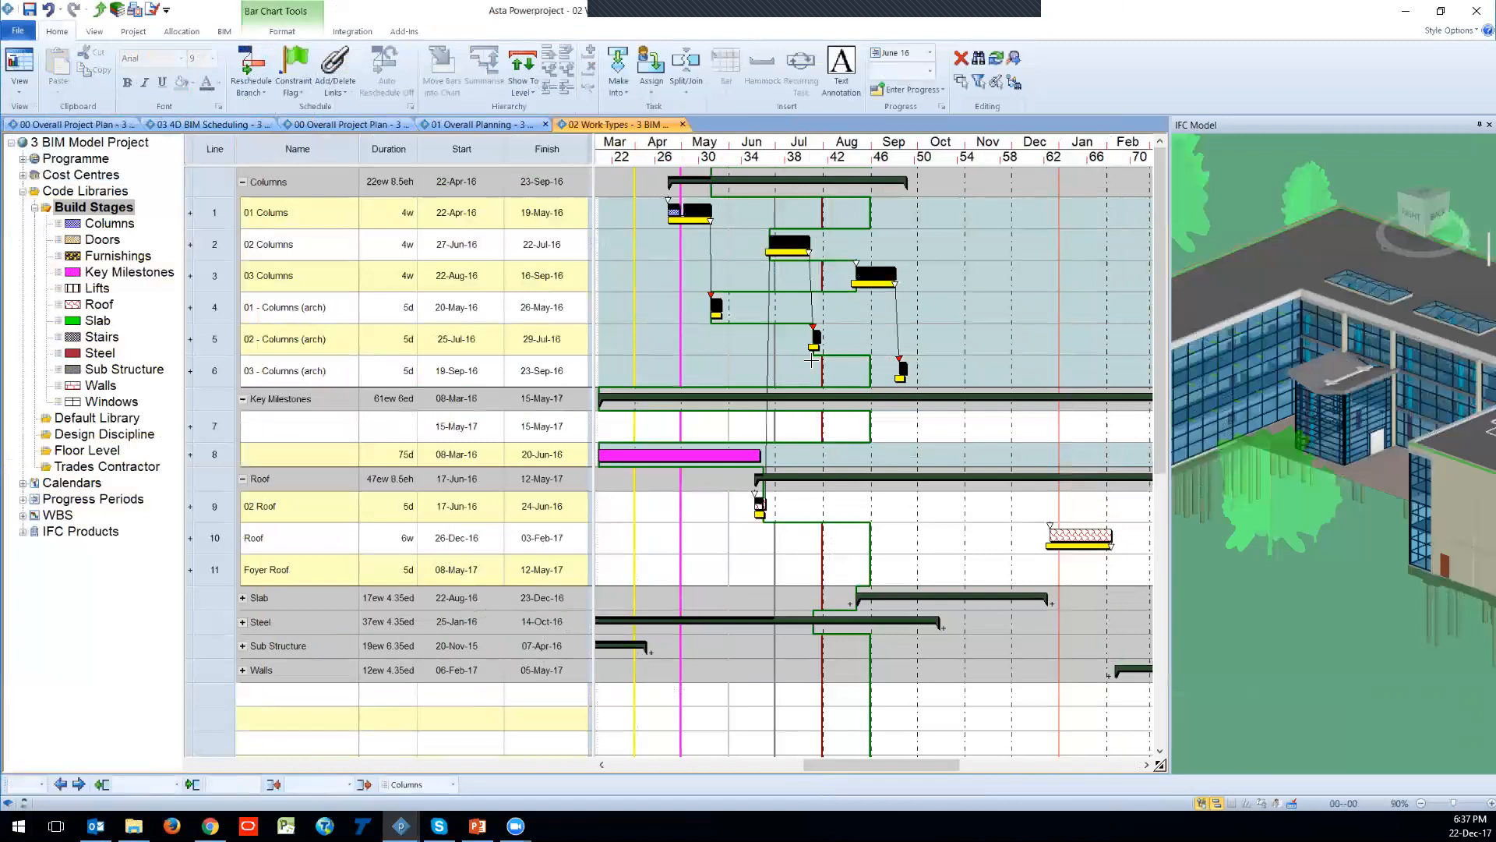
{"action": "left_click_drag", "start_coordinate": [111, 401], "coordinate": [693, 212]}
{"action": "left_click", "coordinate": [701, 269]}
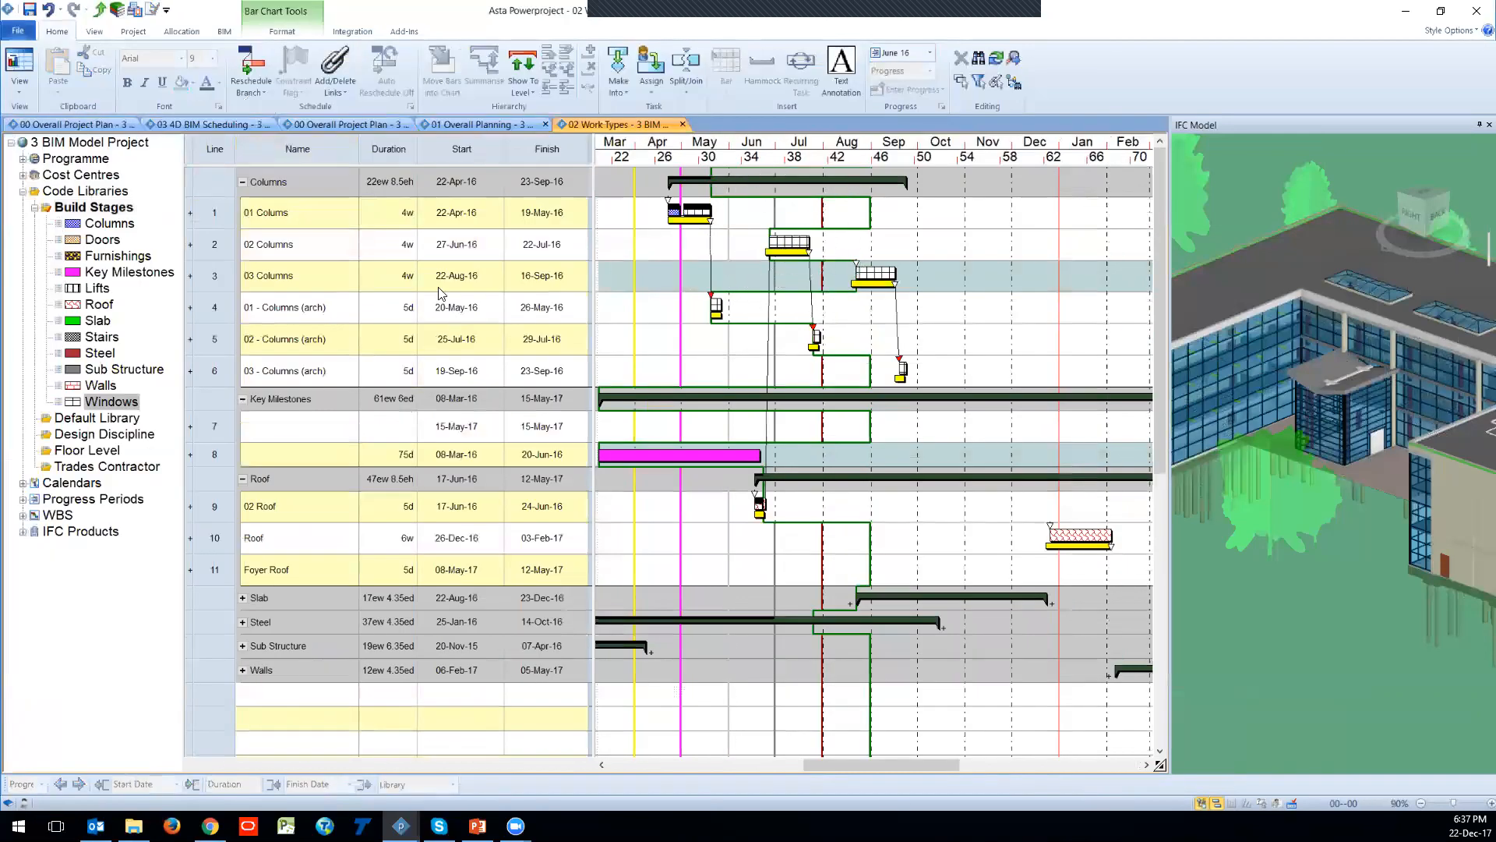
Step: Collapse and re-expand the Build Stages library and the Columns group
{"action": "key", "text": "Left"}
{"action": "key", "text": "Left"}
{"action": "key", "text": "Right"}
{"action": "left_click", "coordinate": [243, 181]}
{"action": "left_click", "coordinate": [242, 182]}
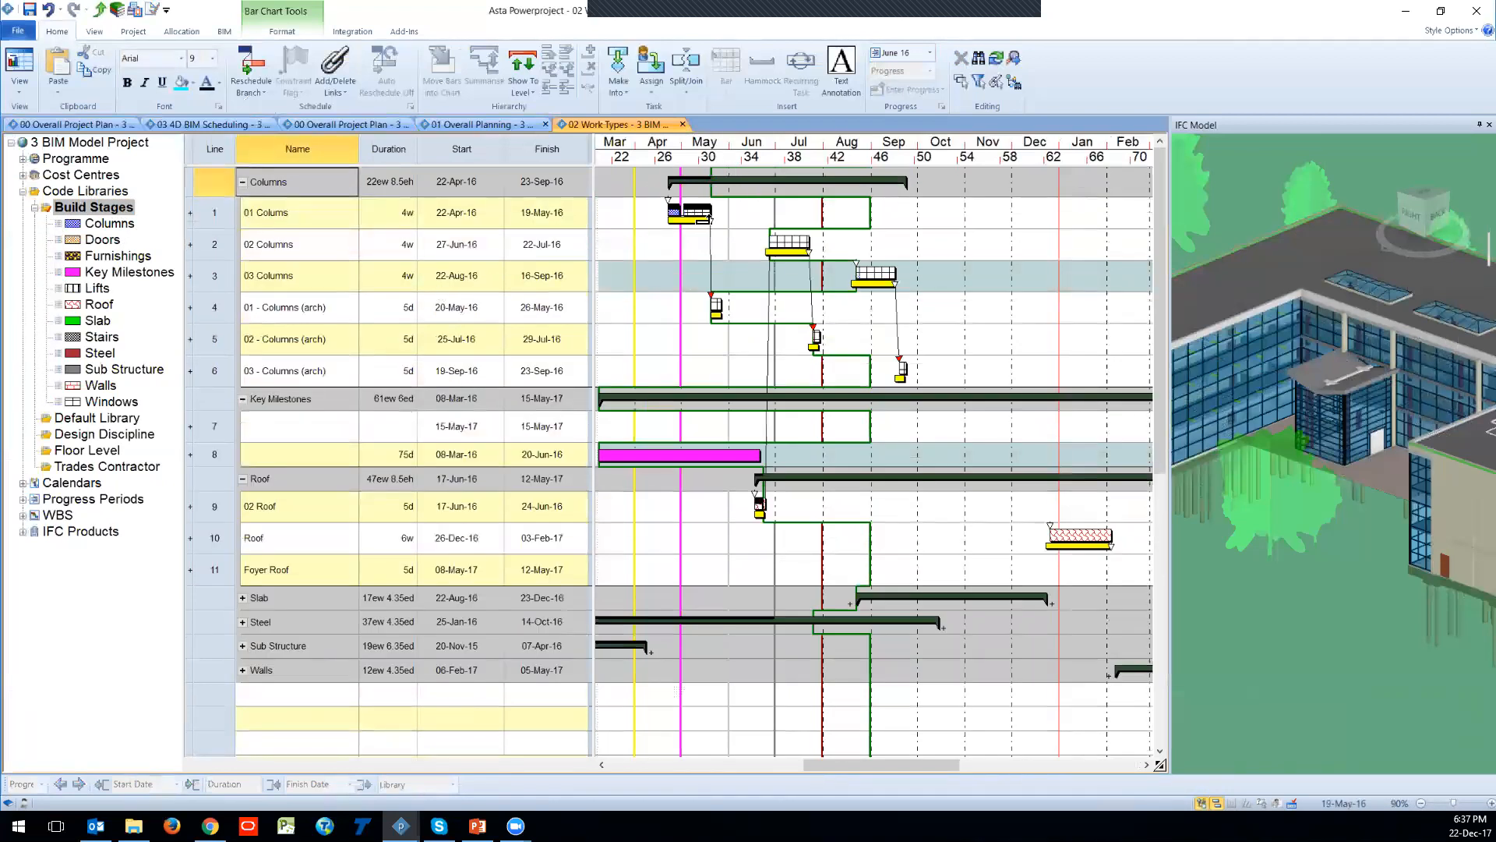
Step: Open the 03 4D BIM Scheduling view and widen the task table to reveal the IFC product count, volume and area columns
{"action": "left_click", "coordinate": [22, 92]}
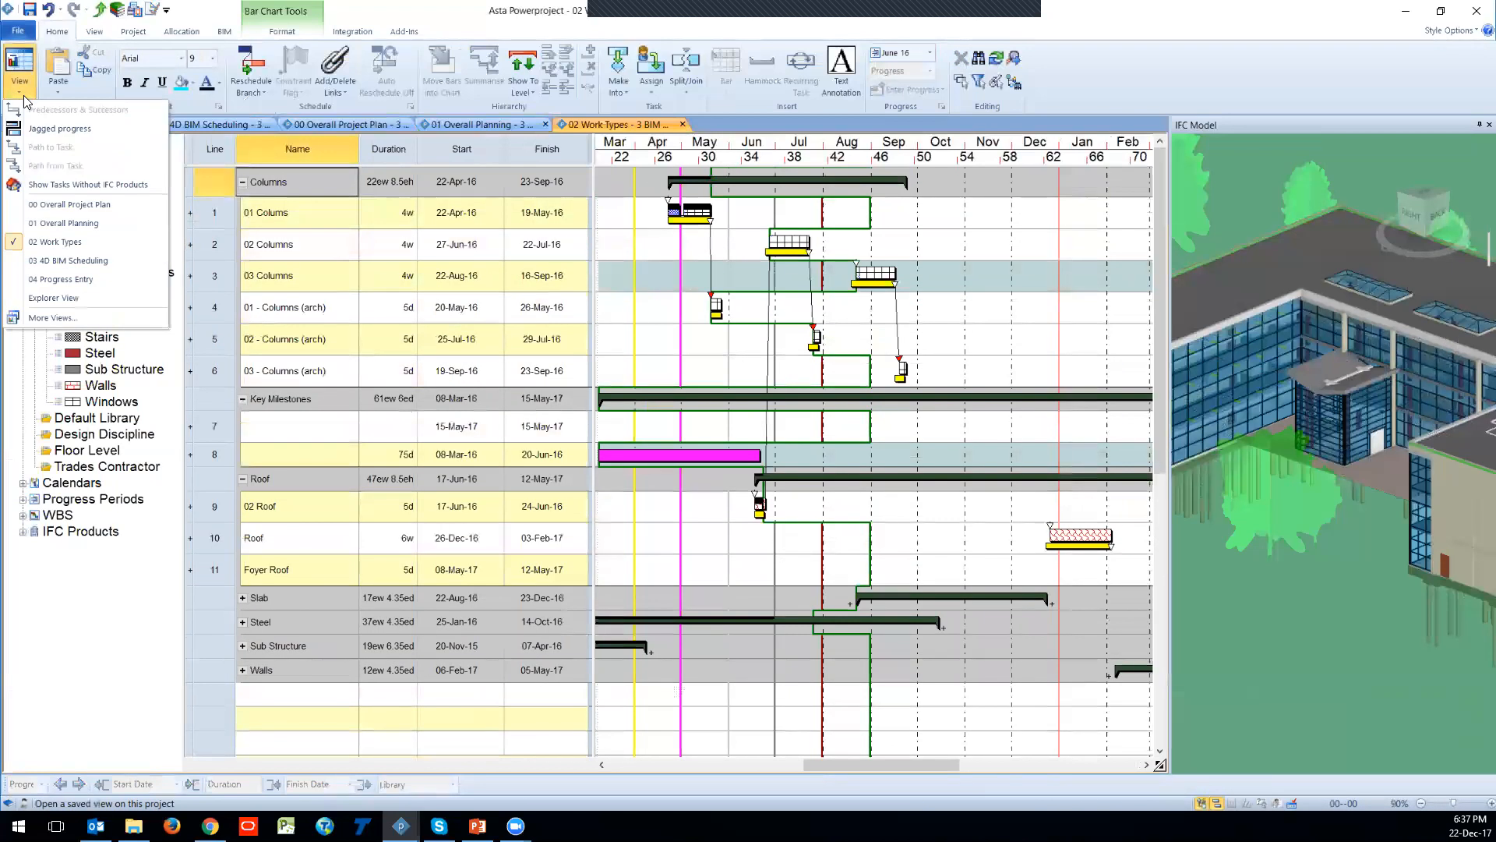
{"action": "key", "text": "Return"}
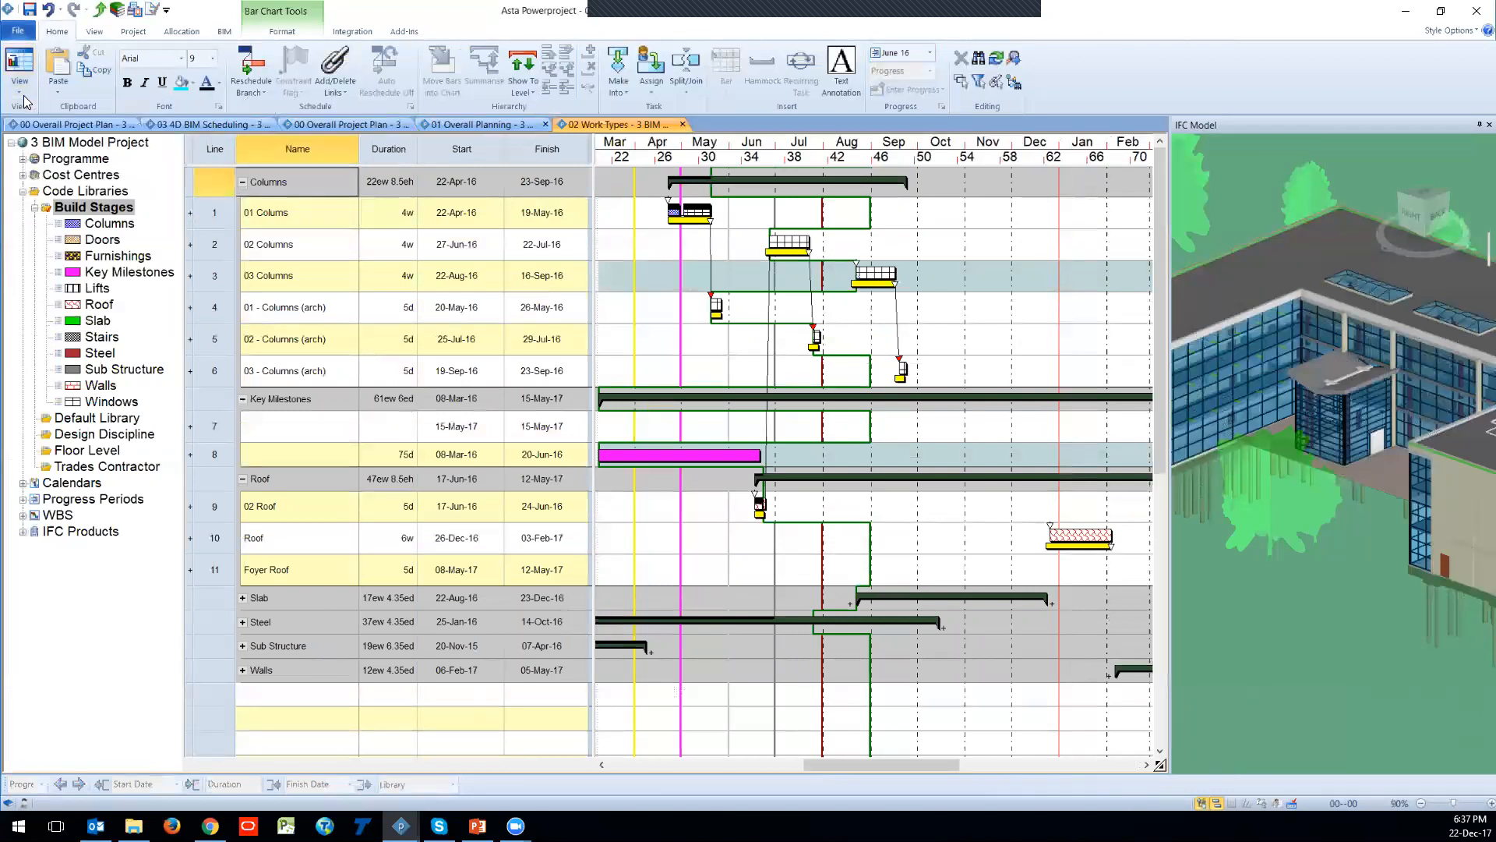
{"action": "left_click_drag", "start_coordinate": [415, 190], "coordinate": [624, 190]}
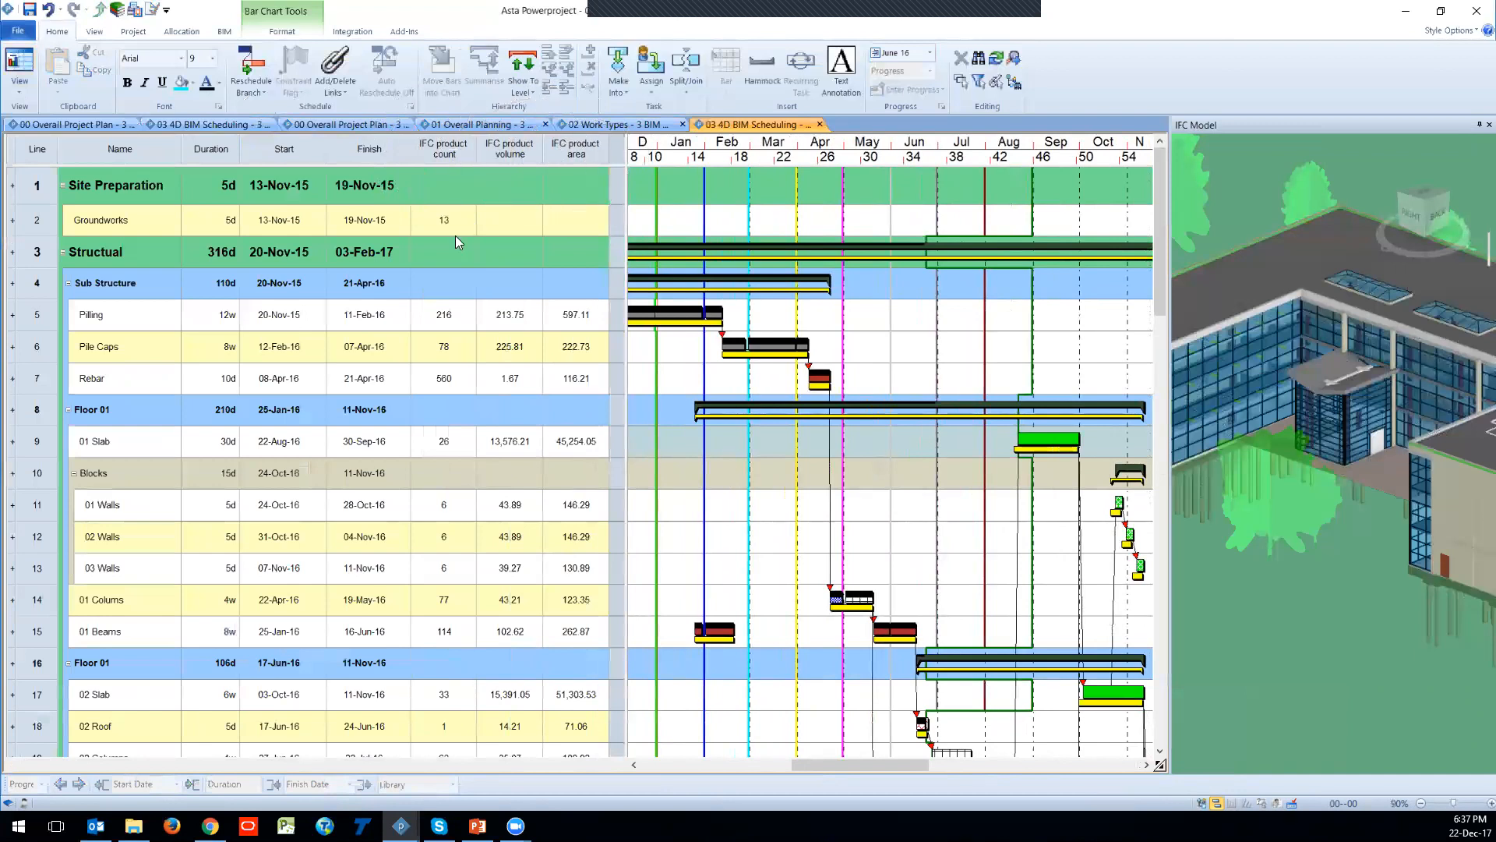
Step: Select both segments of the Pile Caps bar and enlarge the IFC Model pane
{"action": "left_click", "coordinate": [758, 347]}
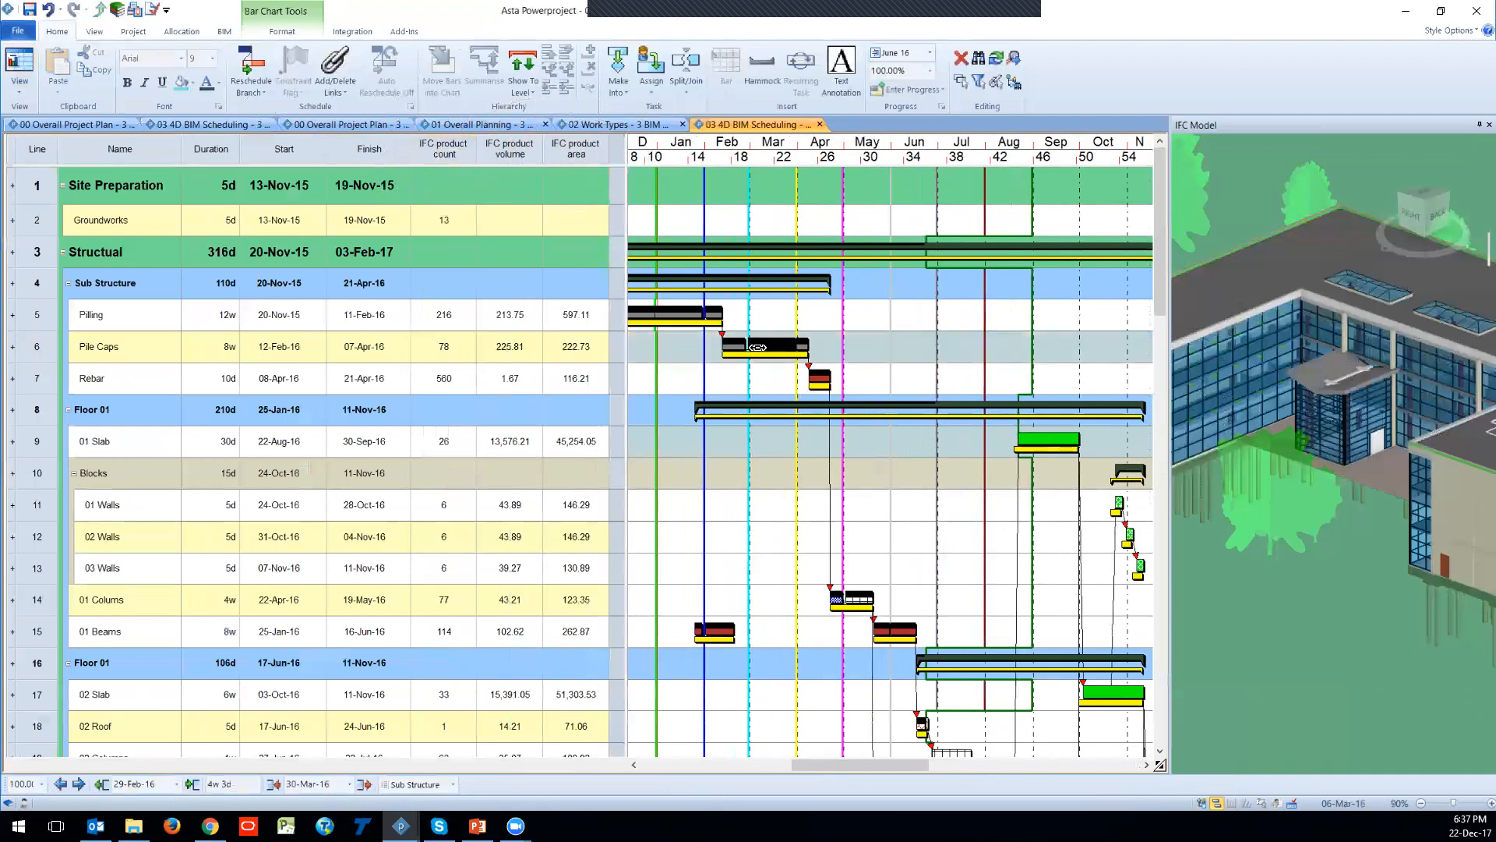
{"action": "left_click_drag", "start_coordinate": [1389, 537], "coordinate": [1278, 494]}
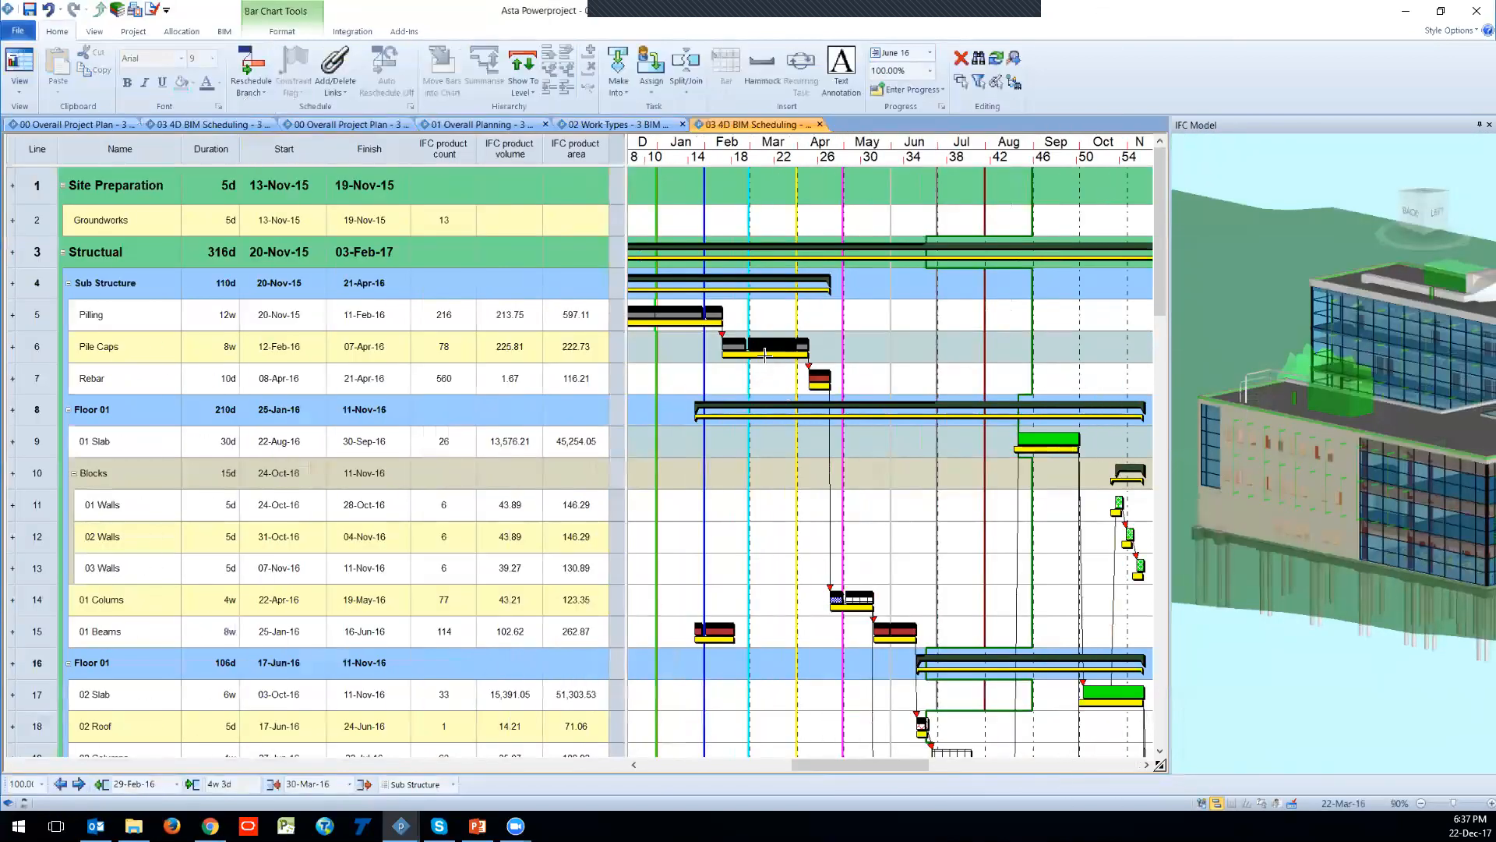
{"action": "left_click", "coordinate": [792, 347]}
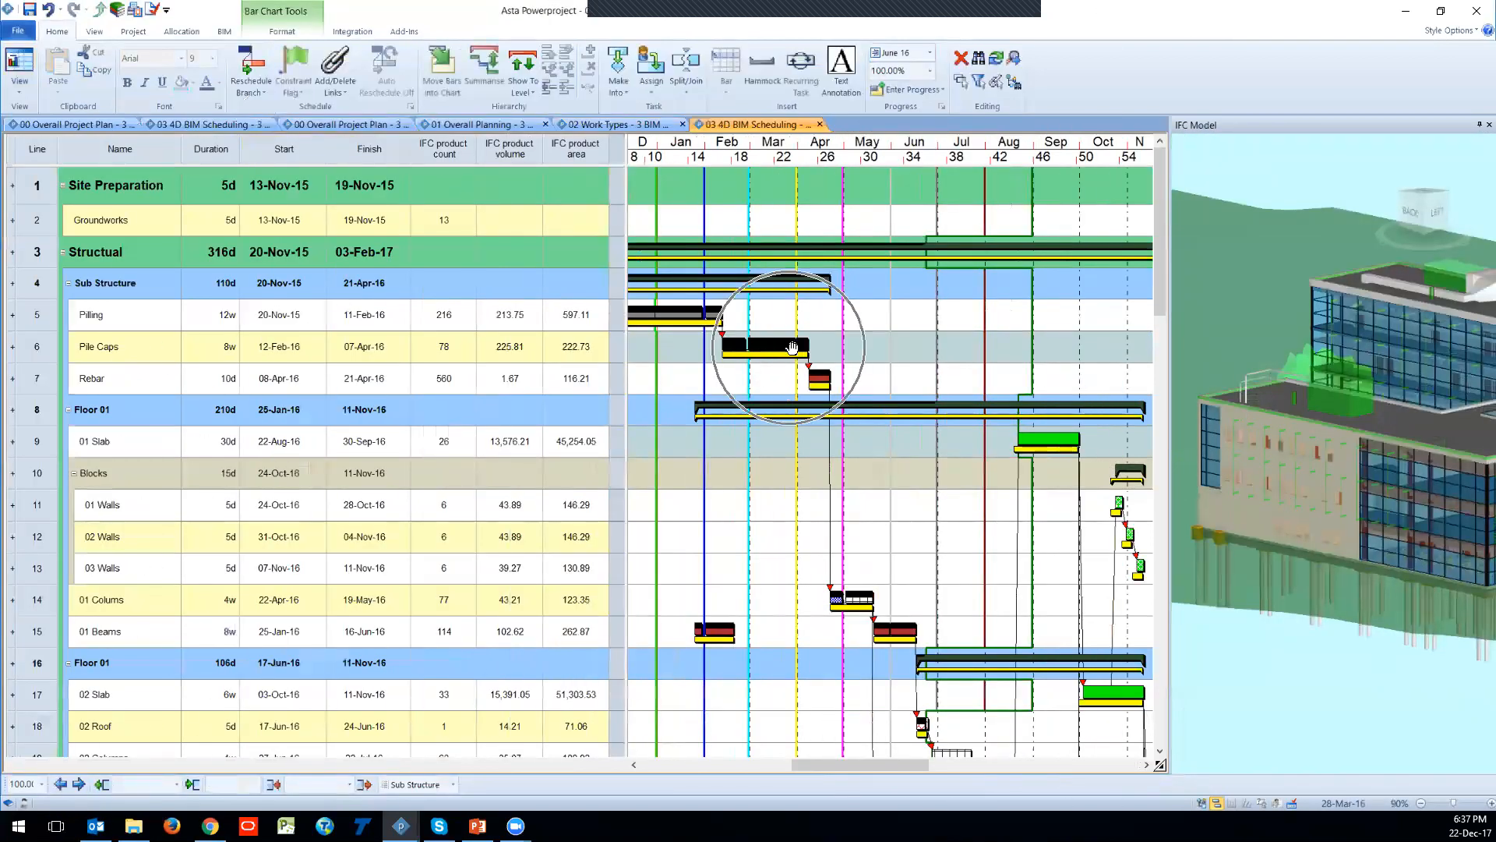
{"action": "left_click_drag", "start_coordinate": [1169, 452], "coordinate": [957, 452]}
Step: Show only the selected Pile Caps tasks in the 3D model and inspect them from the front
{"action": "left_click", "coordinate": [223, 32]}
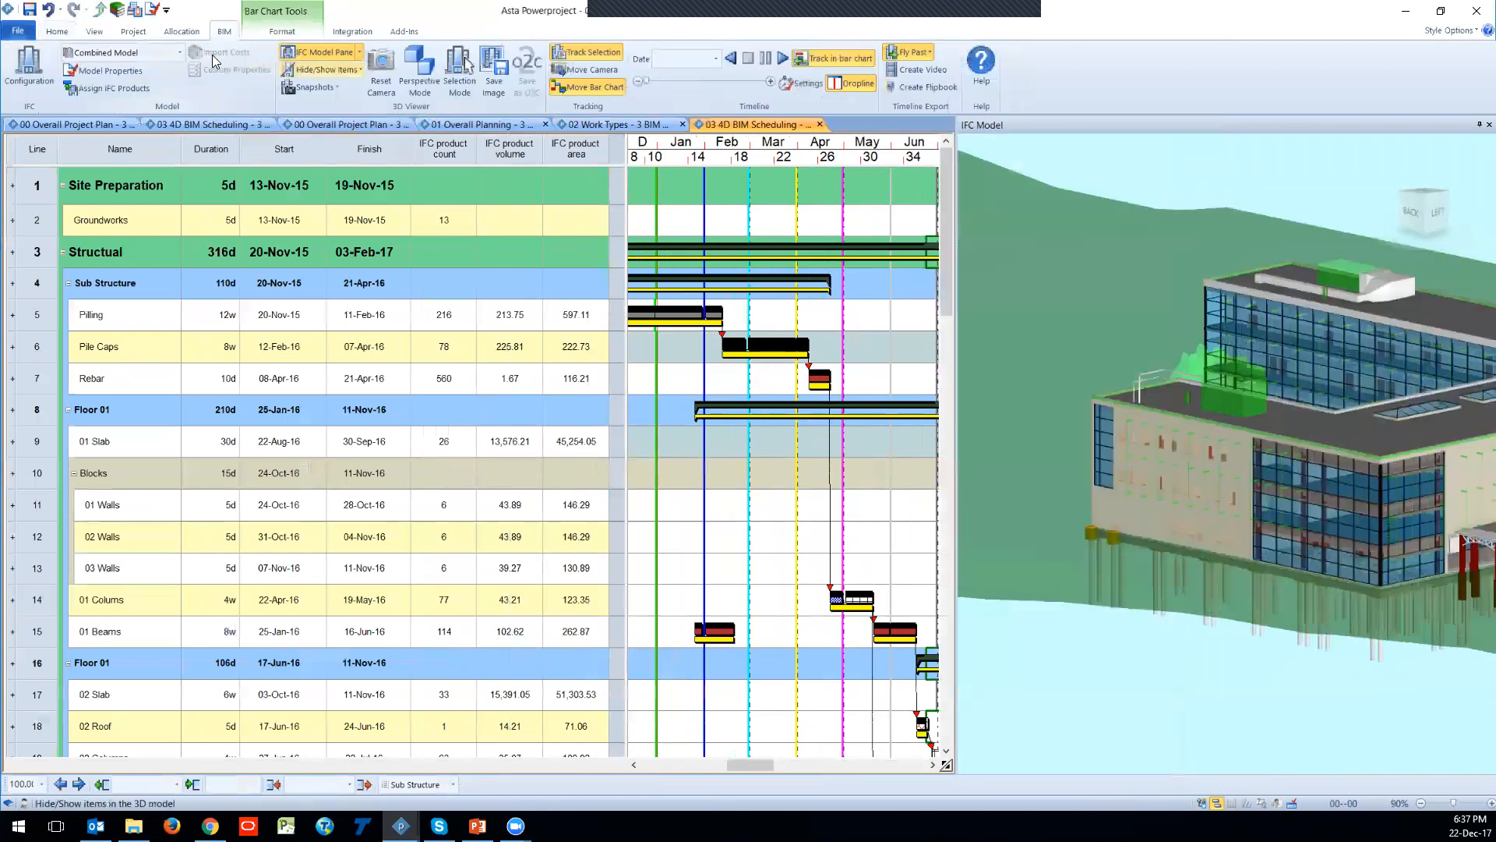
{"action": "left_click", "coordinate": [358, 65]}
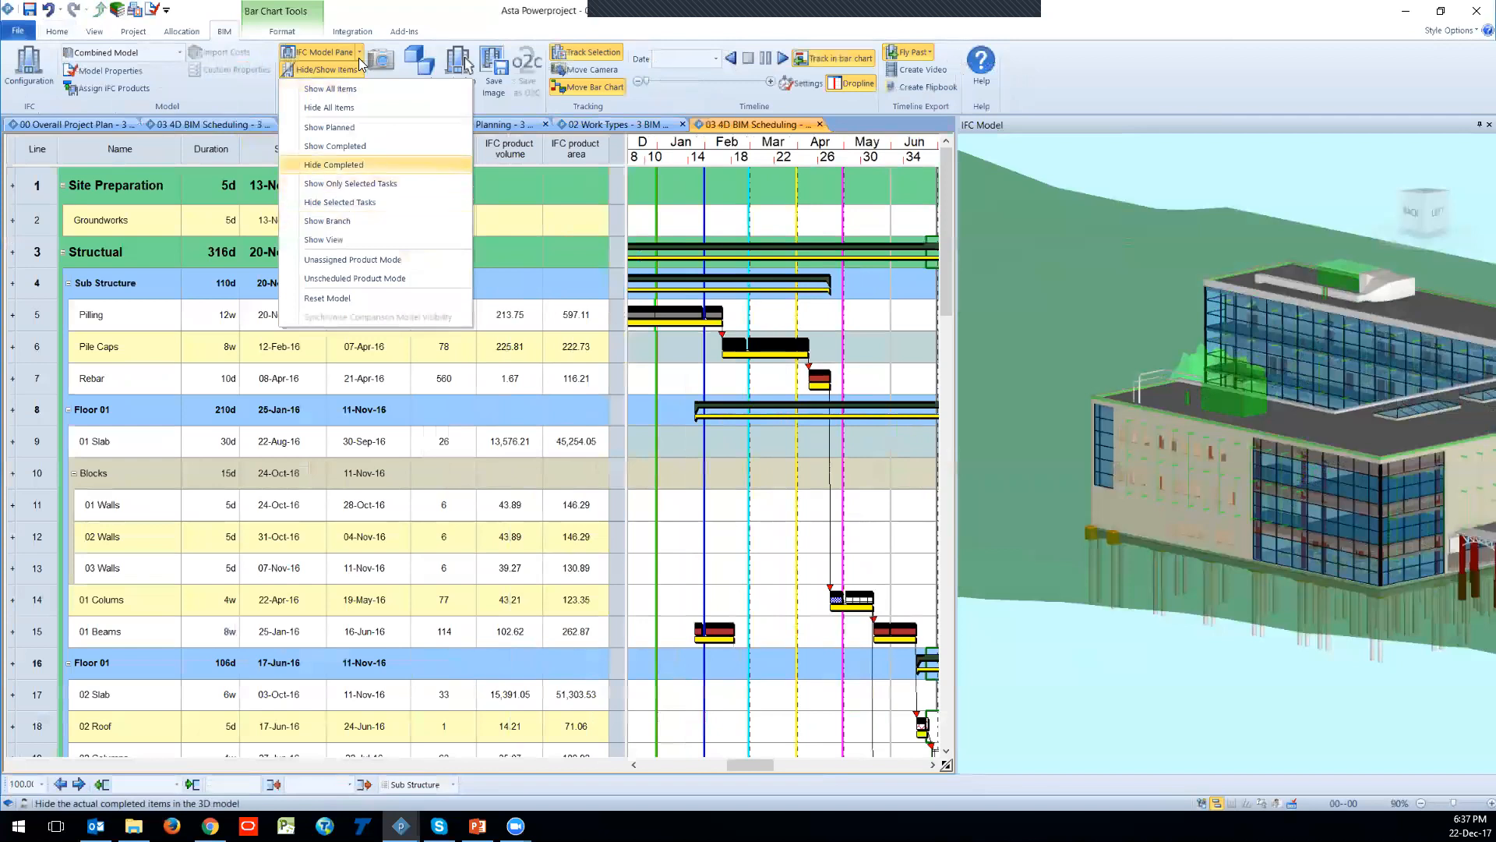
{"action": "key", "text": "Return"}
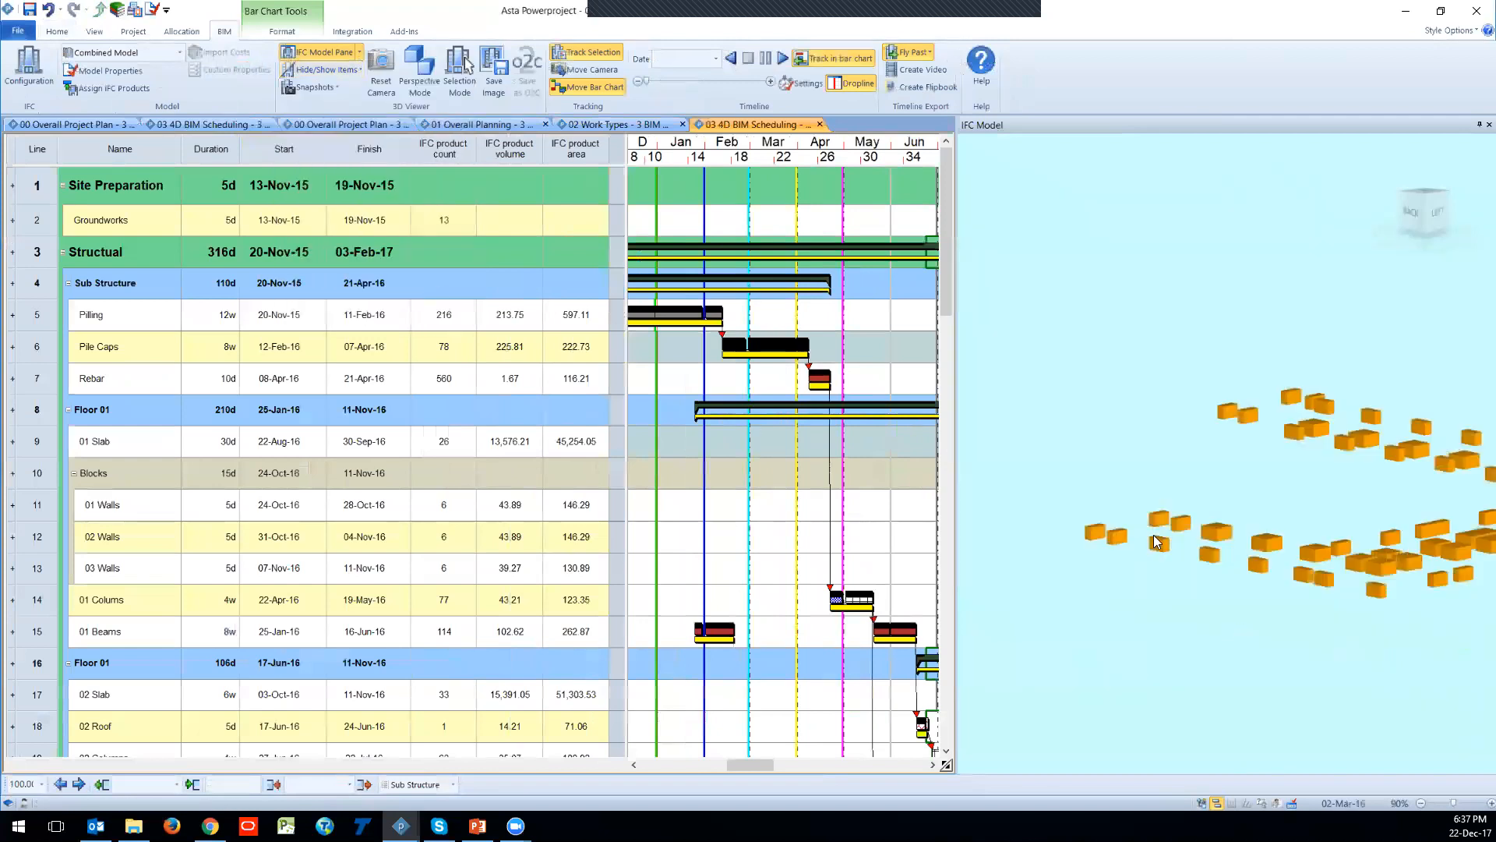
{"action": "left_click_drag", "start_coordinate": [1266, 508], "coordinate": [1229, 541]}
{"action": "key", "text": "ctrl"}
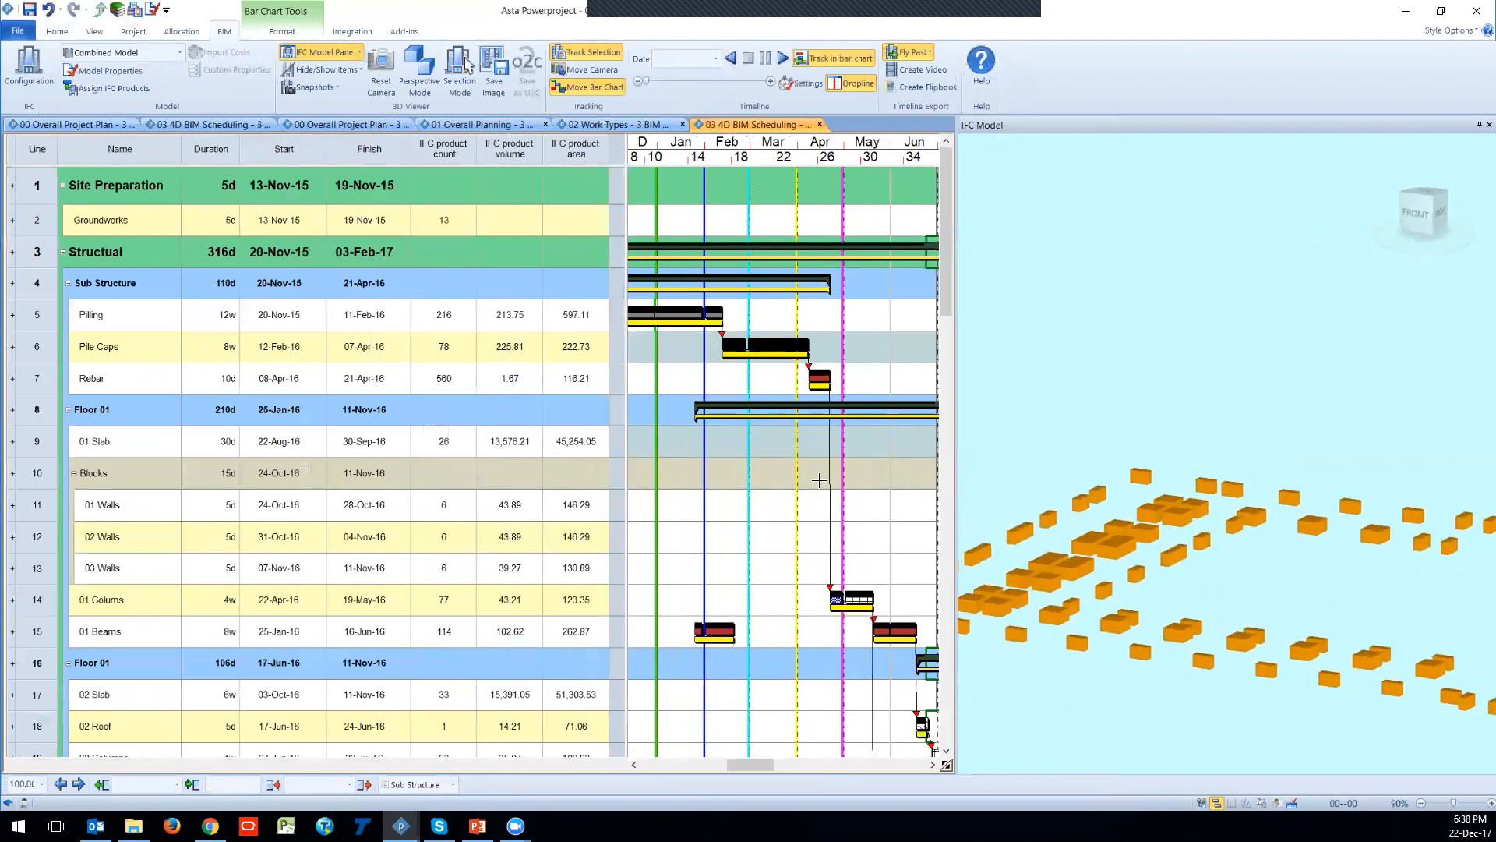
{"action": "scroll", "coordinate": [1199, 536], "scroll_direction": "down", "scroll_amount": 2}
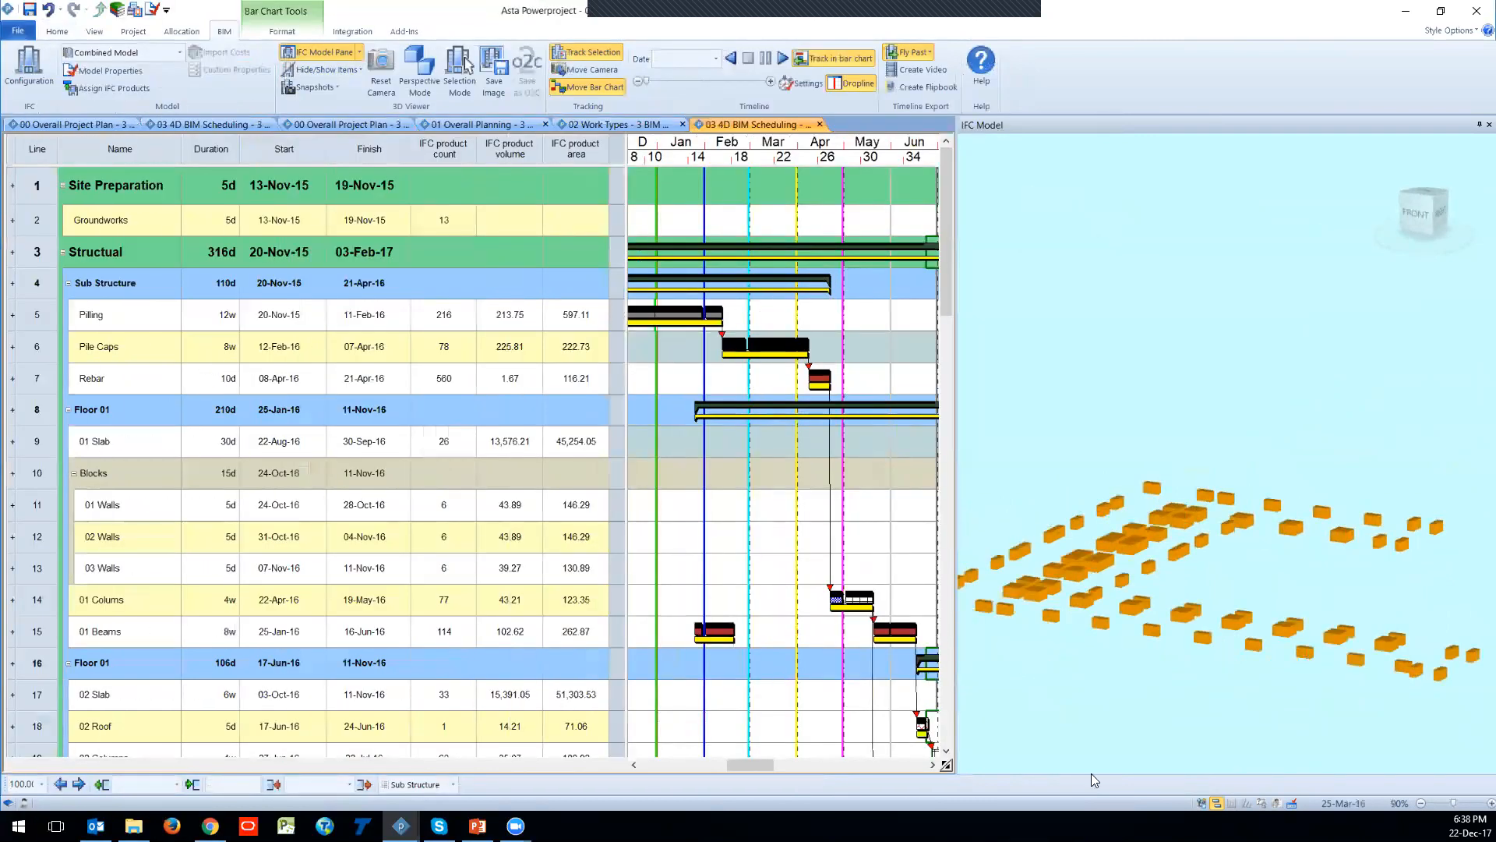
Step: Display the project tree and expand the Programme and Structual branches
{"action": "left_click", "coordinate": [1201, 803]}
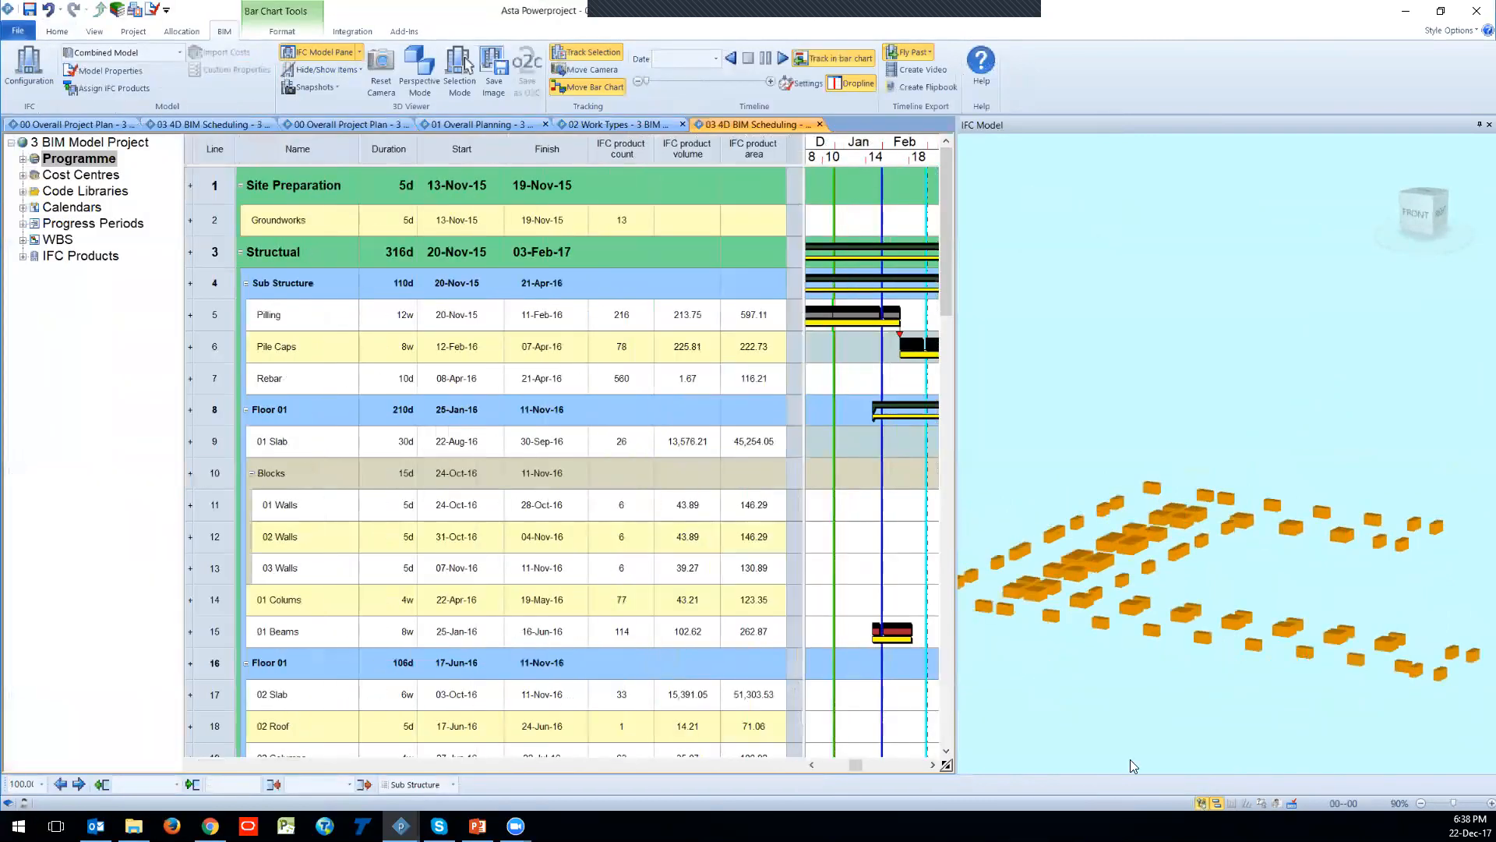
{"action": "left_click", "coordinate": [23, 159]}
{"action": "left_click", "coordinate": [34, 191]}
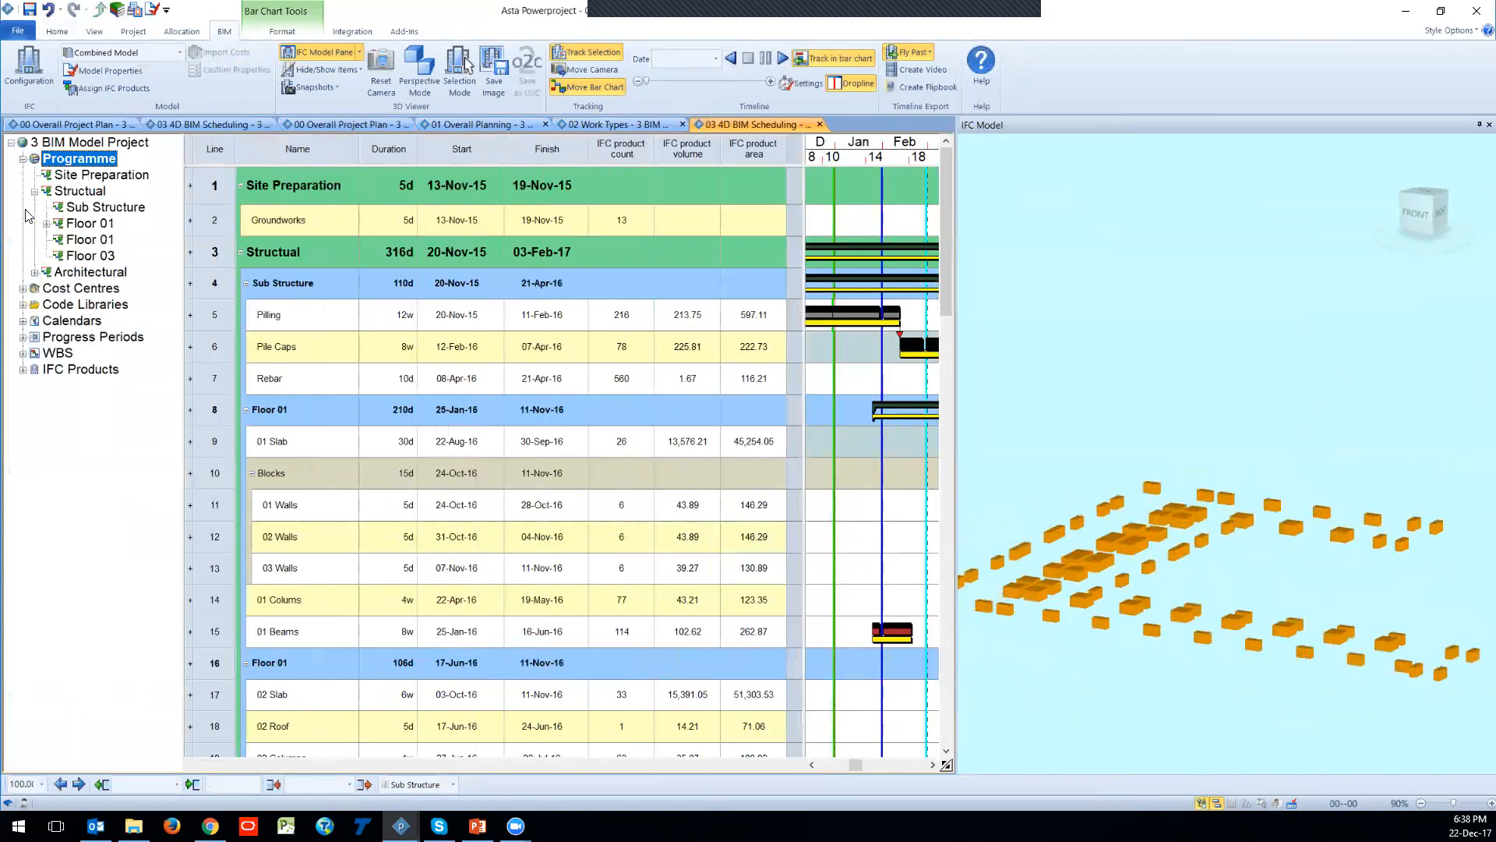
Step: Show only the items of the Structual branch in the 3D model and inspect the structural frame
{"action": "left_click", "coordinate": [360, 50]}
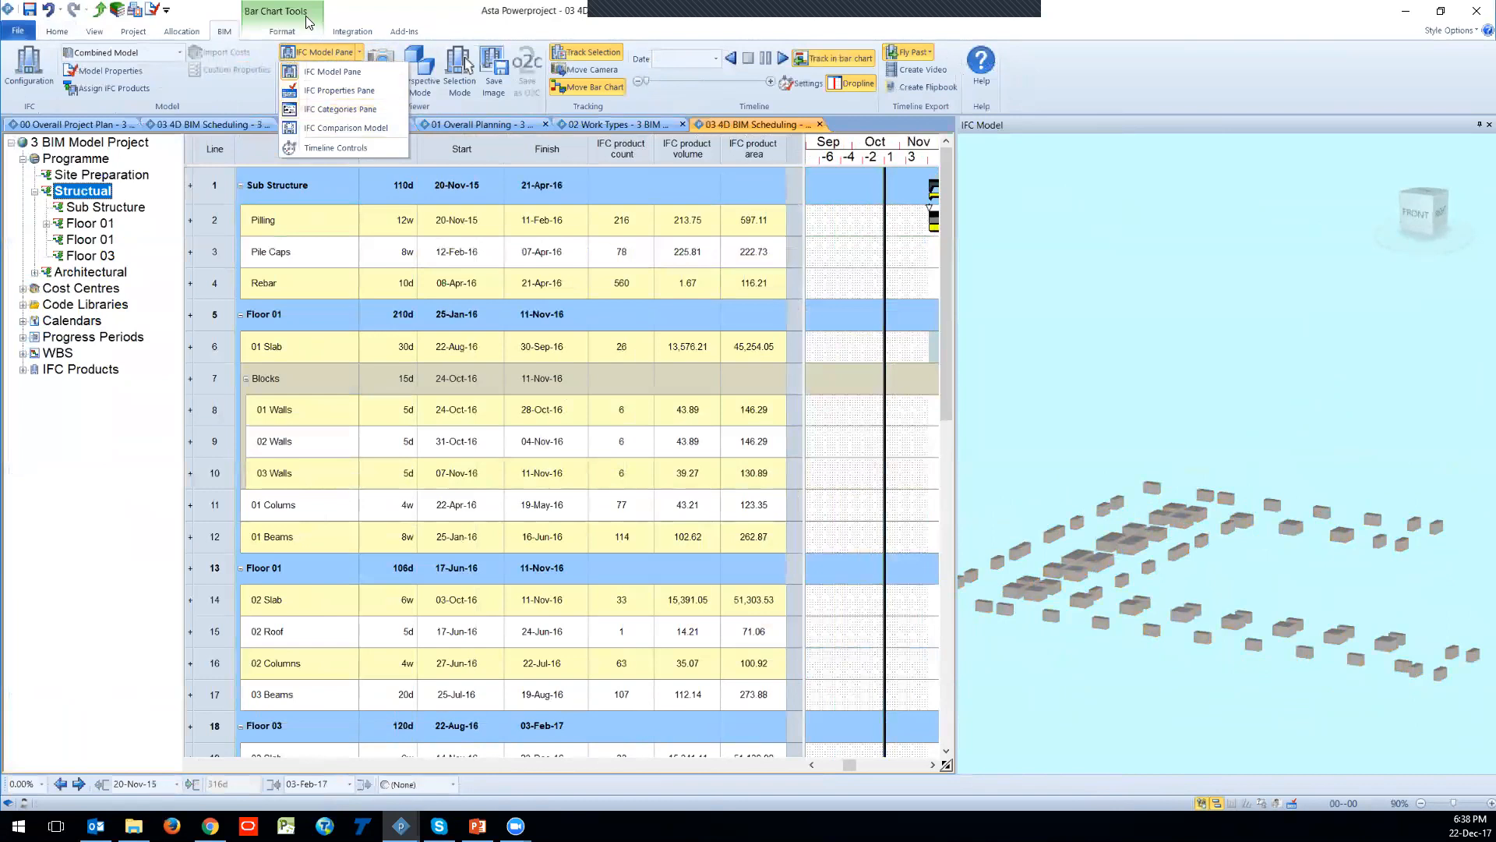
{"action": "left_click", "coordinate": [218, 30]}
{"action": "left_click", "coordinate": [312, 68]}
{"action": "left_click", "coordinate": [311, 69]}
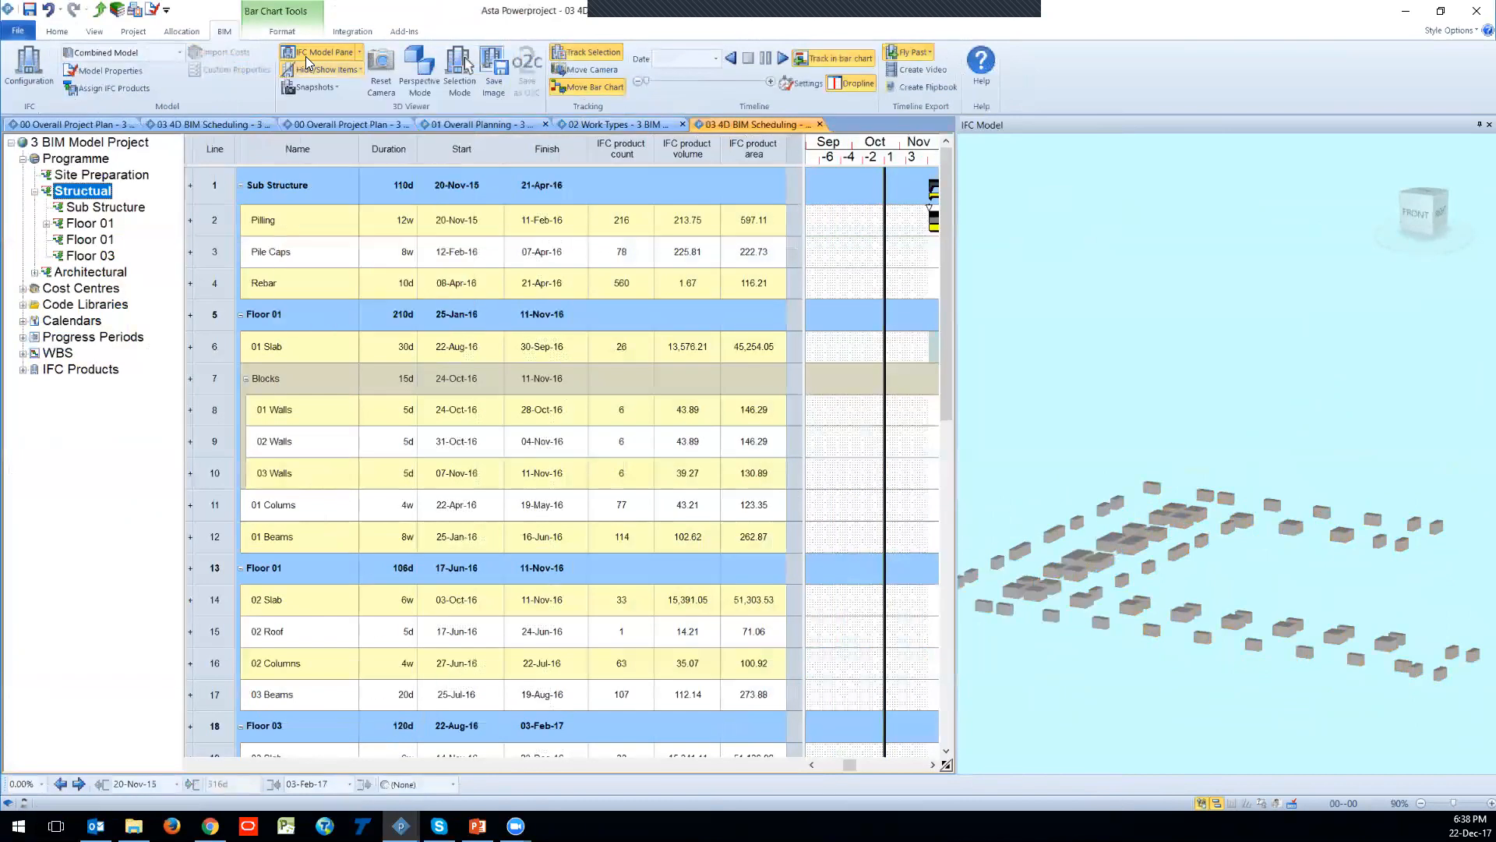
{"action": "left_click_drag", "start_coordinate": [1245, 543], "coordinate": [970, 450]}
Step: Return to the Programme level in the project tree and show all items in the 3D model
{"action": "key", "text": "Up"}
{"action": "key", "text": "Up"}
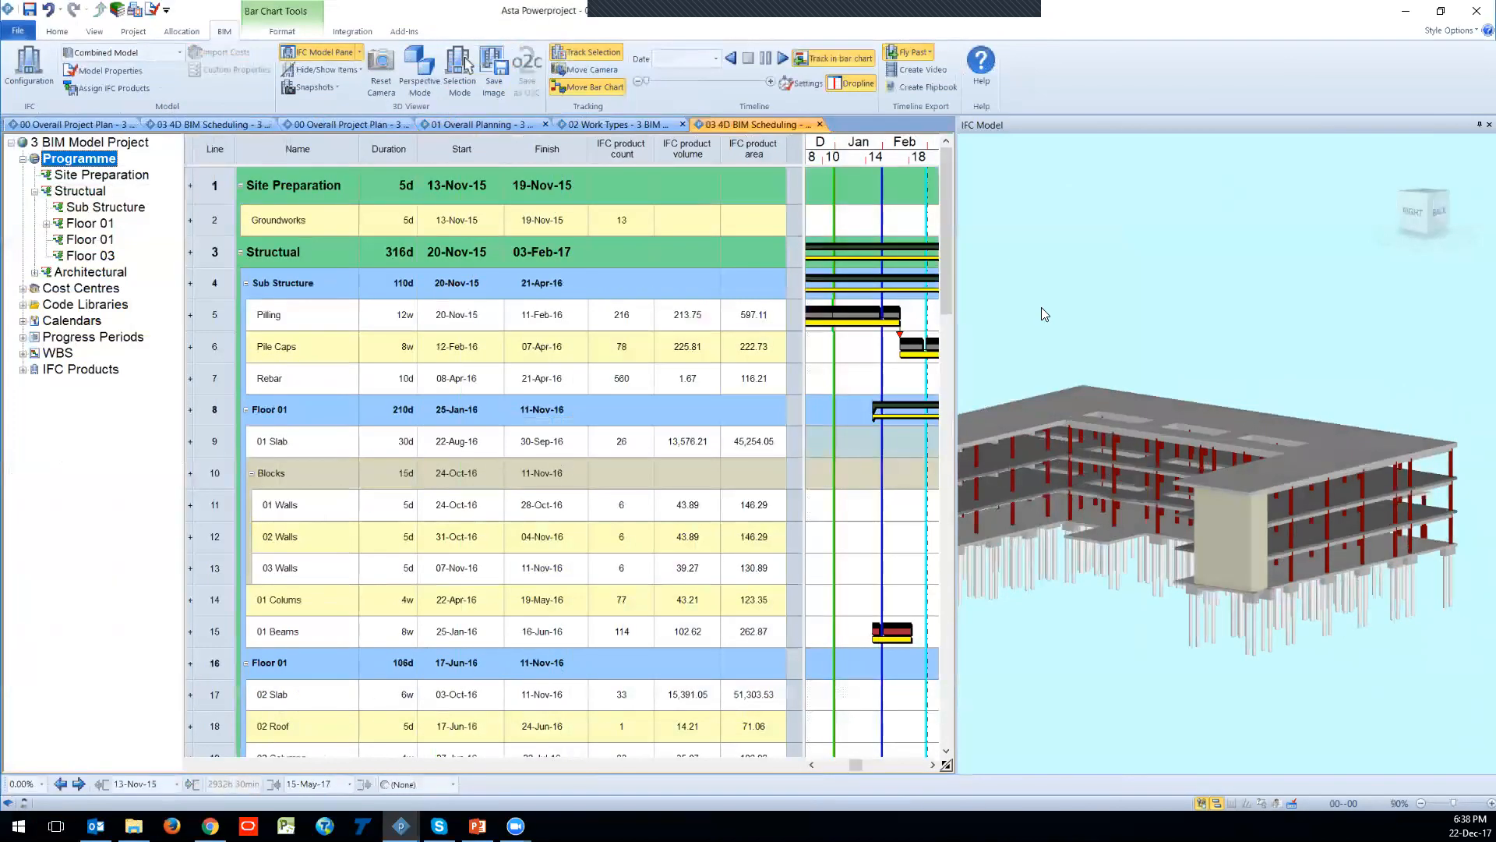
{"action": "left_click", "coordinate": [352, 68]}
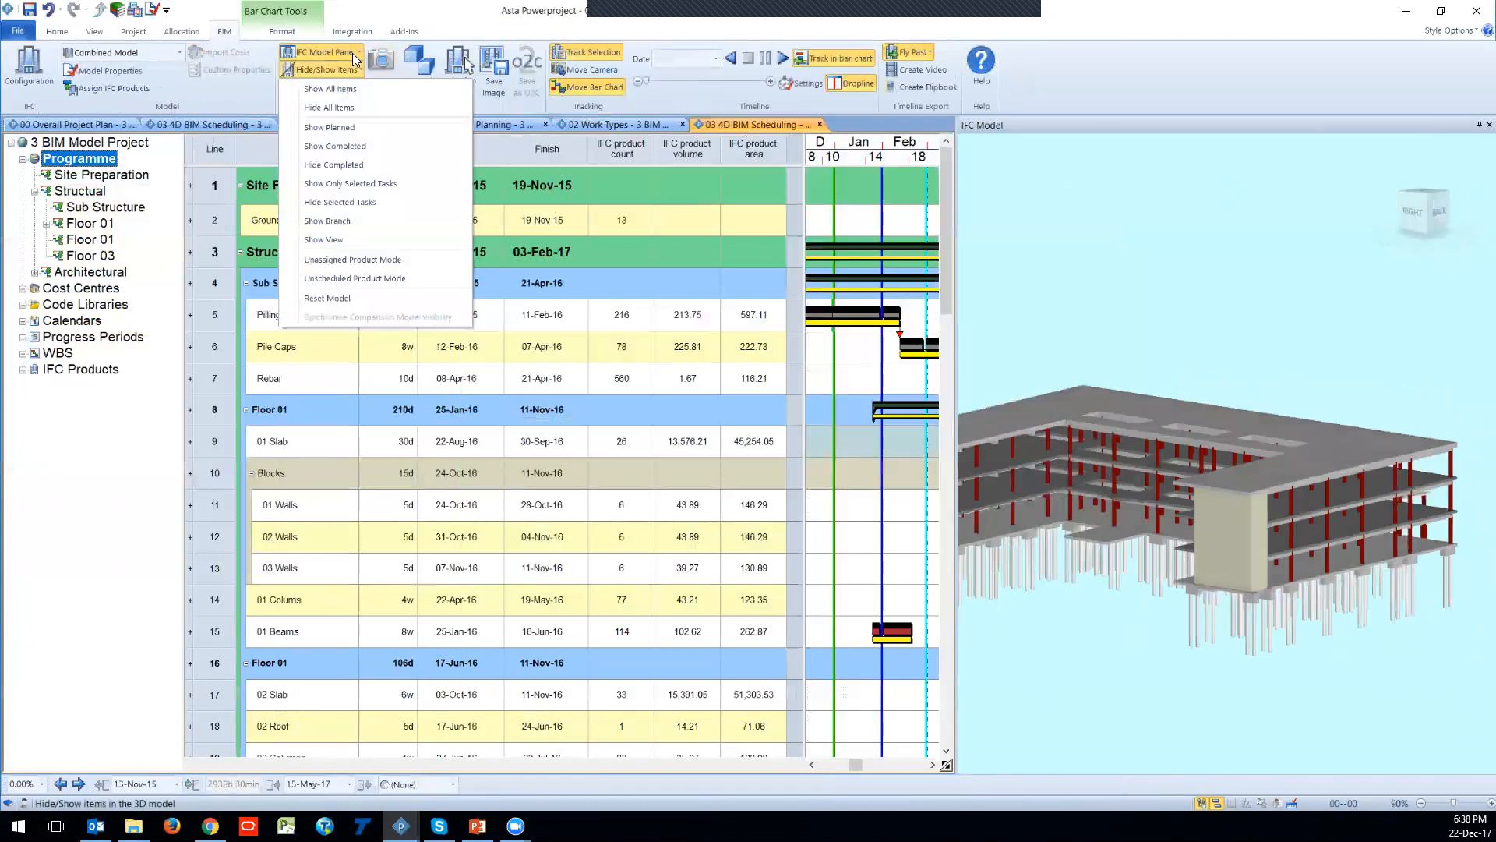
{"action": "left_click", "coordinate": [330, 89]}
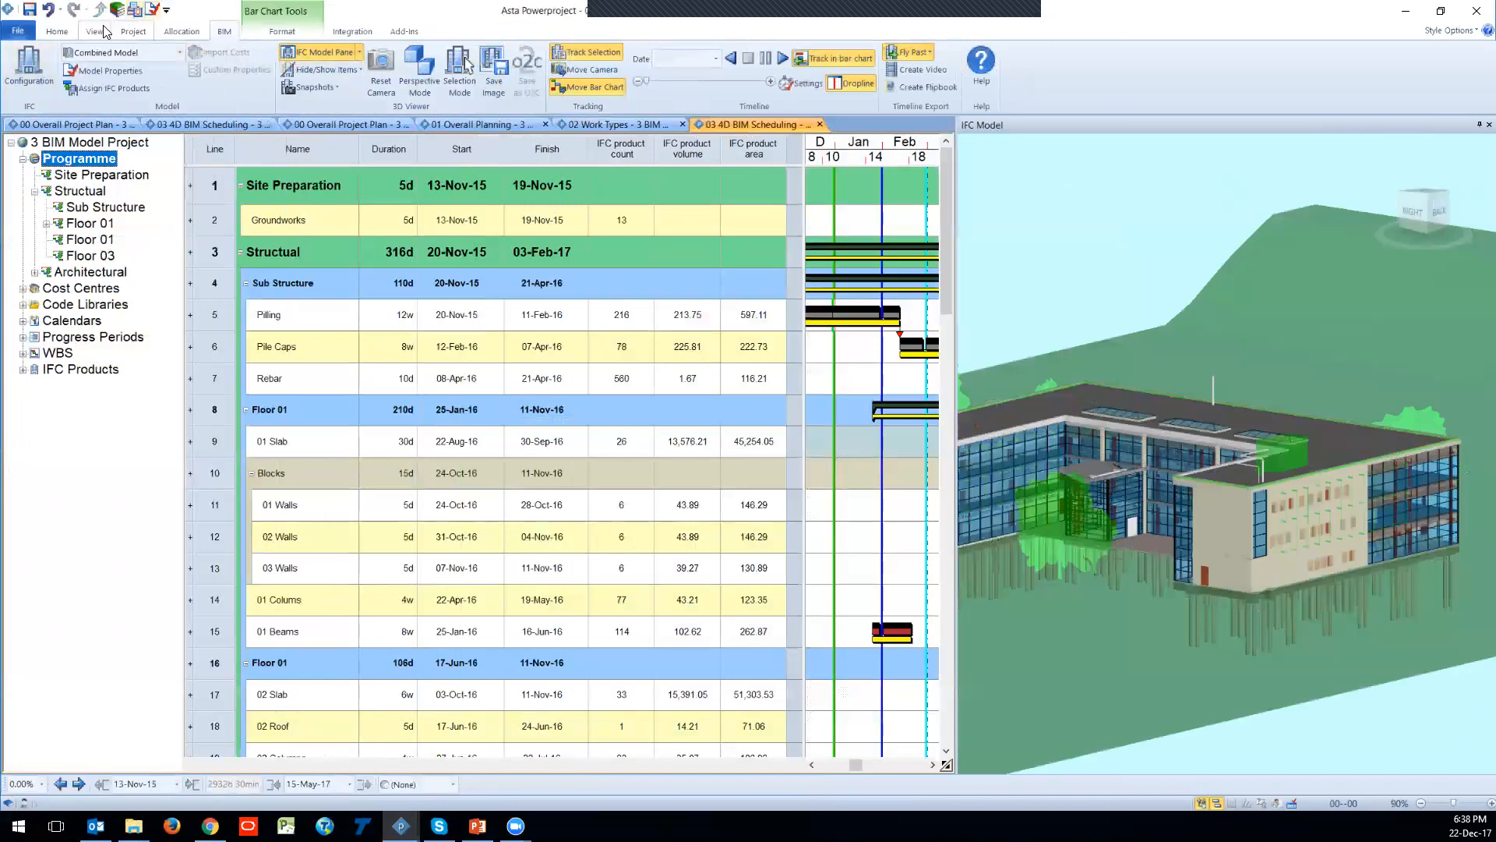
Step: Open the 04 Progress Entry view
{"action": "left_click", "coordinate": [104, 31]}
{"action": "left_click", "coordinate": [20, 70]}
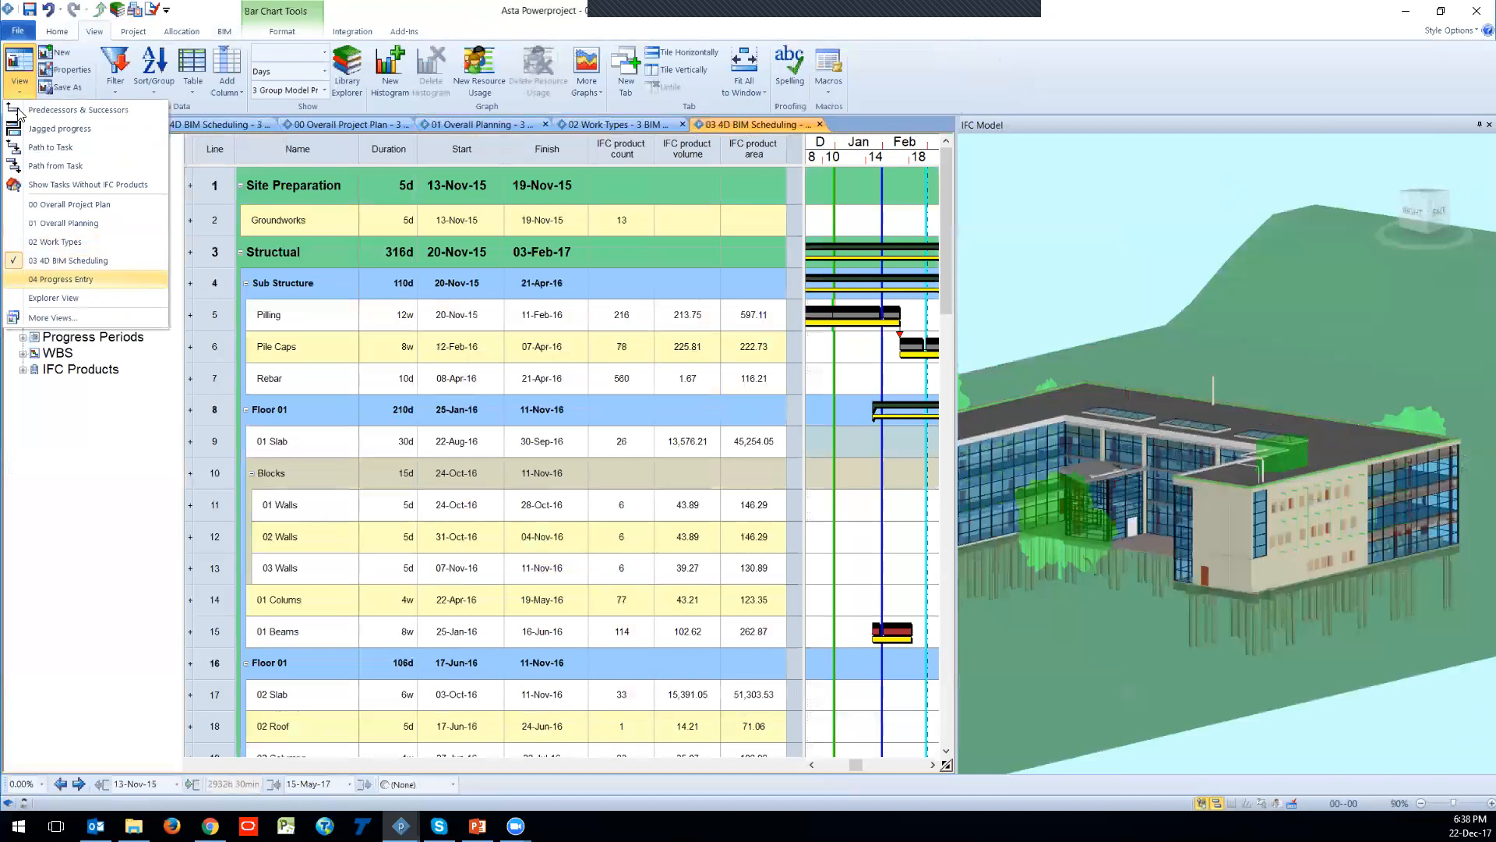
{"action": "key", "text": "Return"}
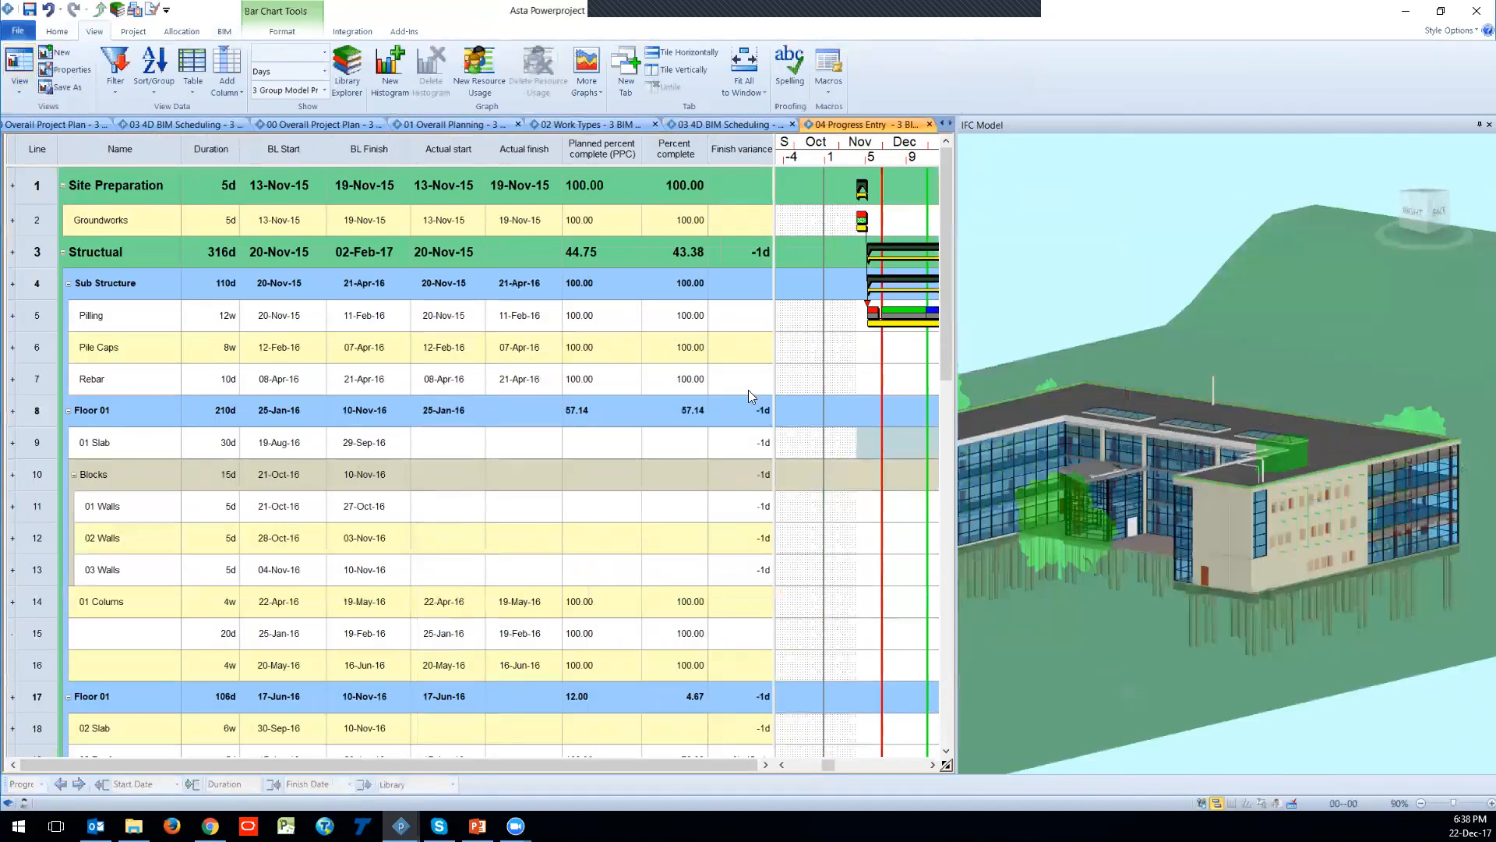
Step: Examine the progress bars and the actual start, percent complete and finish variance columns in the 04 Progress Entry view
{"action": "left_click_drag", "start_coordinate": [770, 383], "coordinate": [615, 372]}
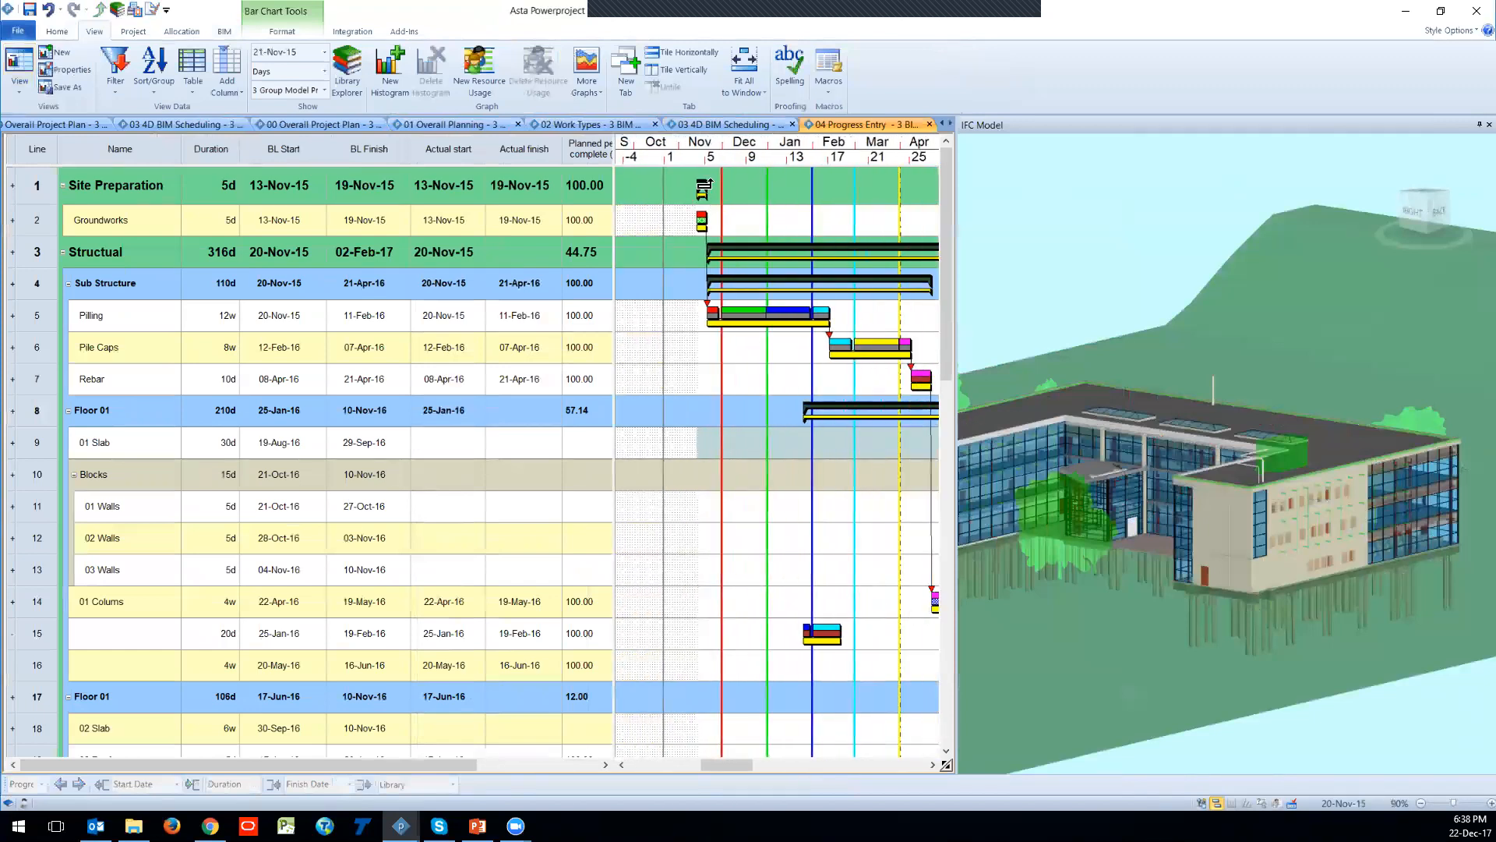
{"action": "left_click_drag", "start_coordinate": [724, 769], "coordinate": [734, 770]}
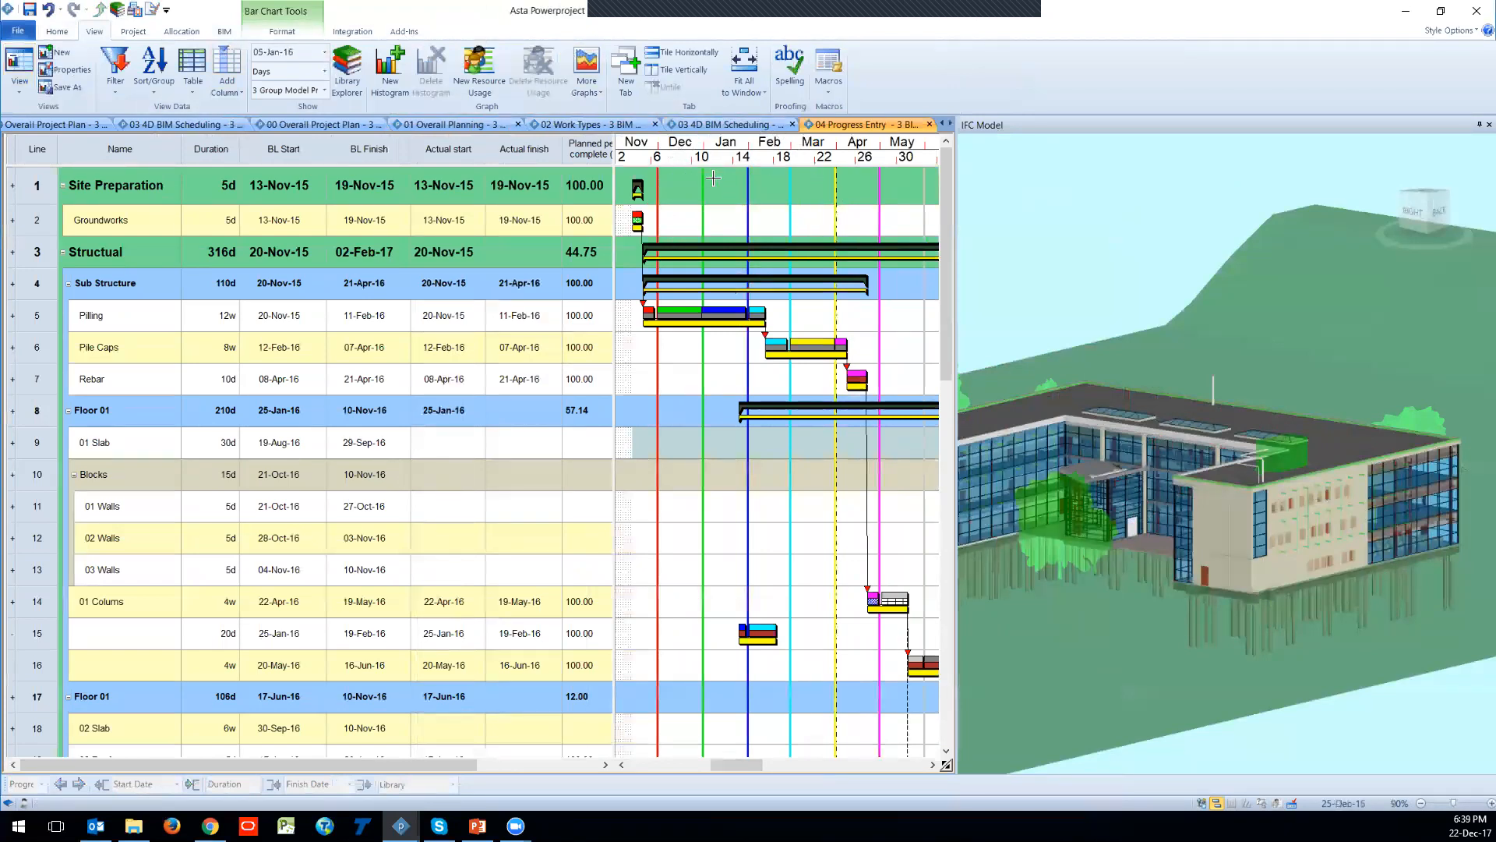
{"action": "left_click", "coordinate": [803, 189]}
{"action": "left_click", "coordinate": [132, 32]}
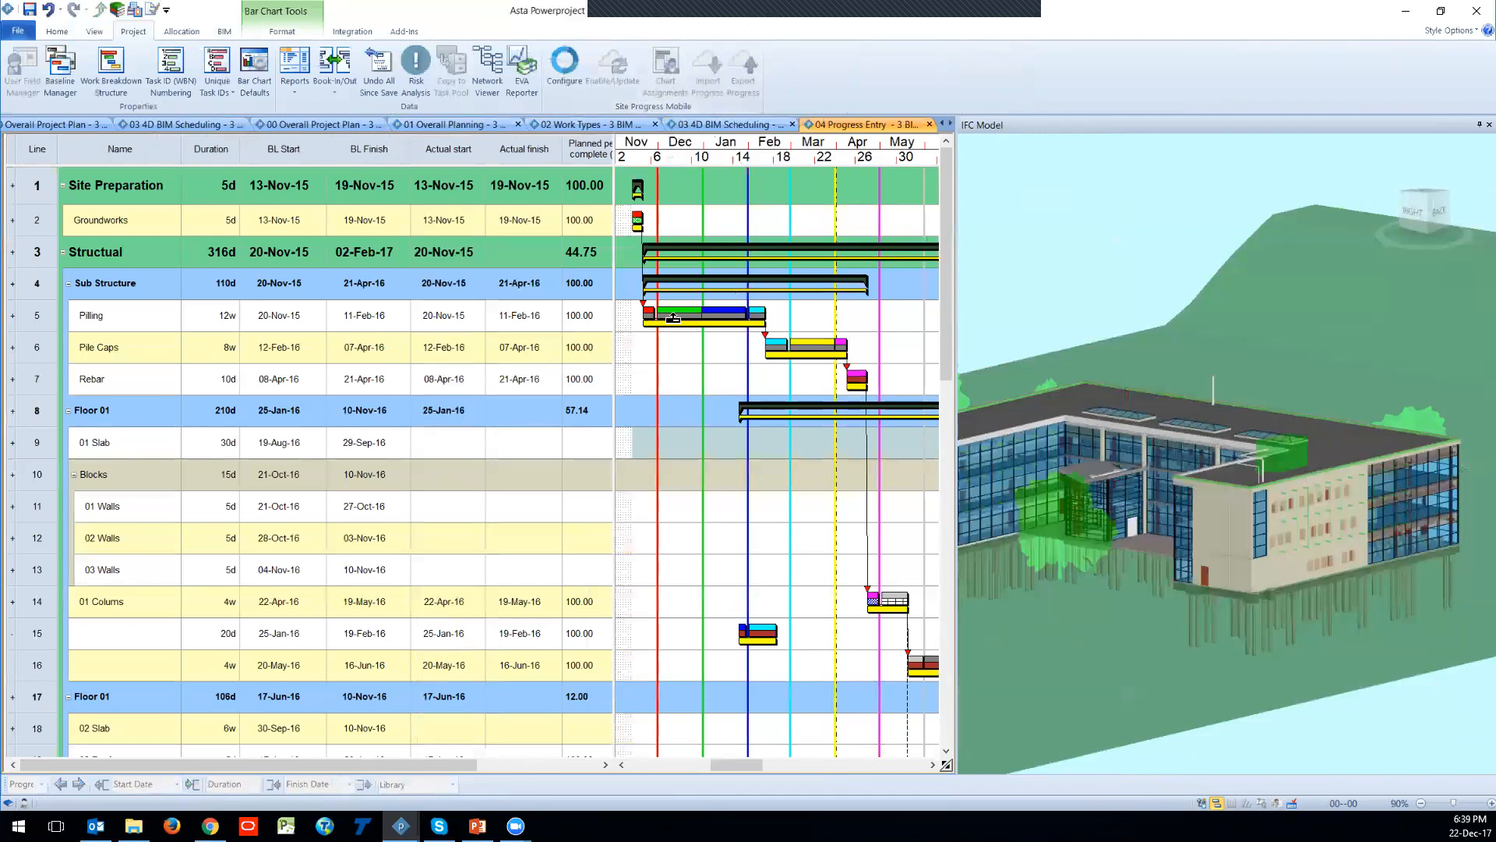
{"action": "scroll", "coordinate": [421, 624], "scroll_direction": "down", "scroll_amount": 3}
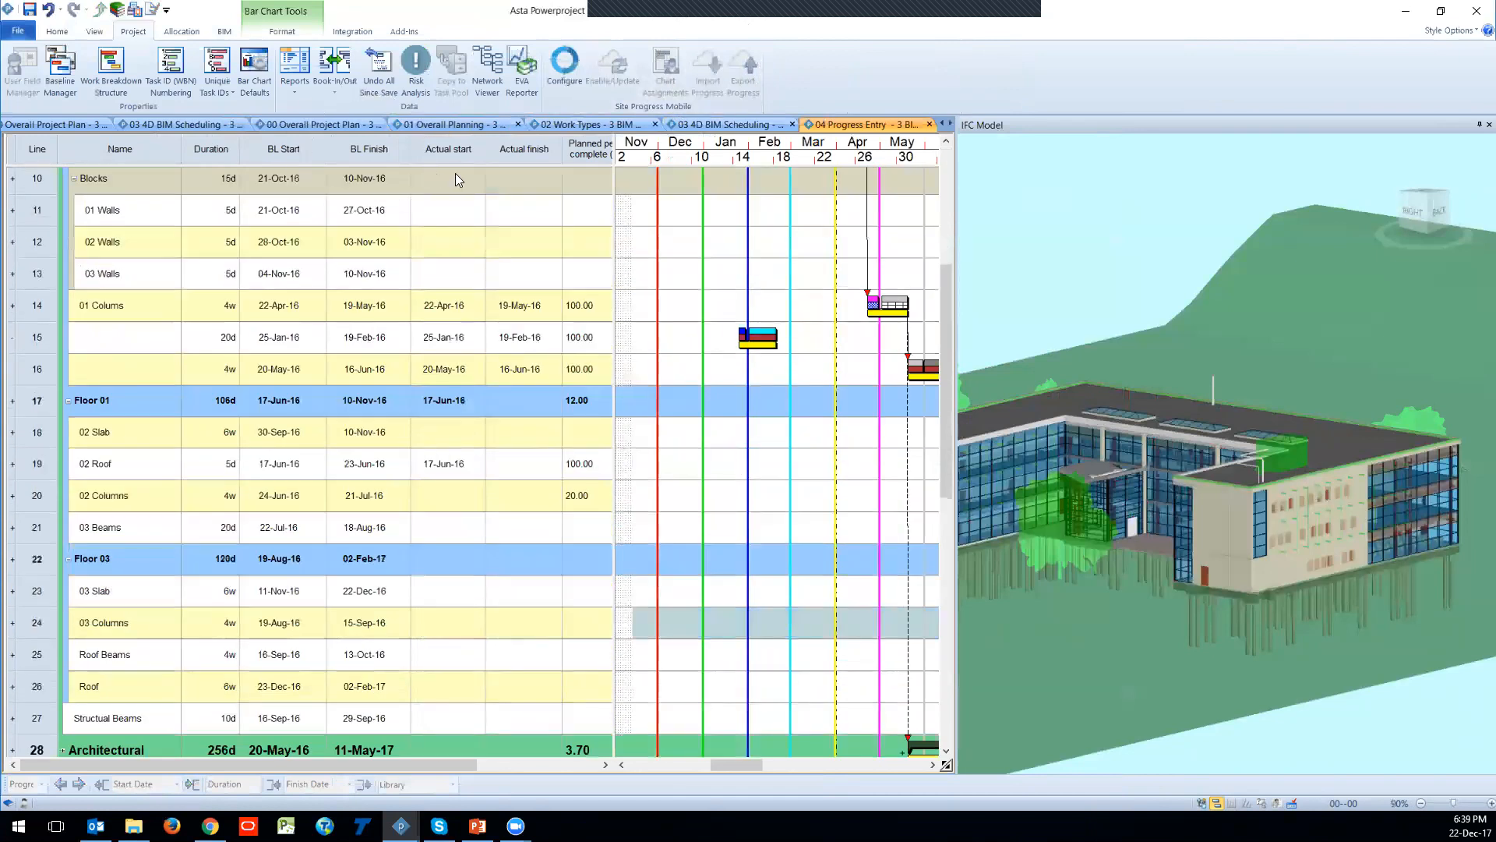
{"action": "left_click_drag", "start_coordinate": [612, 216], "coordinate": [781, 241]}
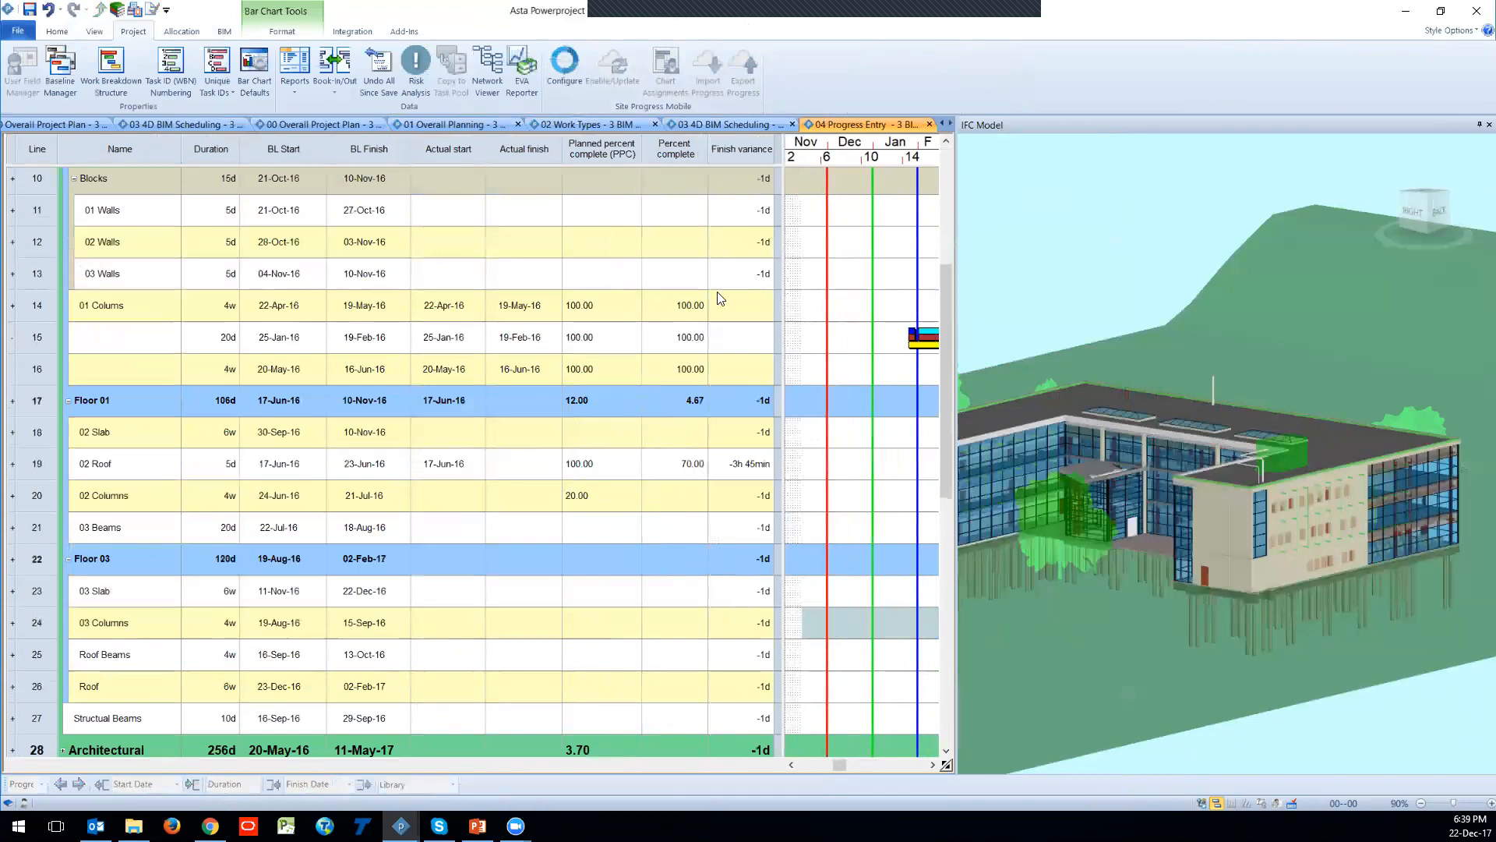
Step: Open the 00 Overall Project Plan view and review the annotation and video settings for creating a timeline video
{"action": "left_click", "coordinate": [58, 124]}
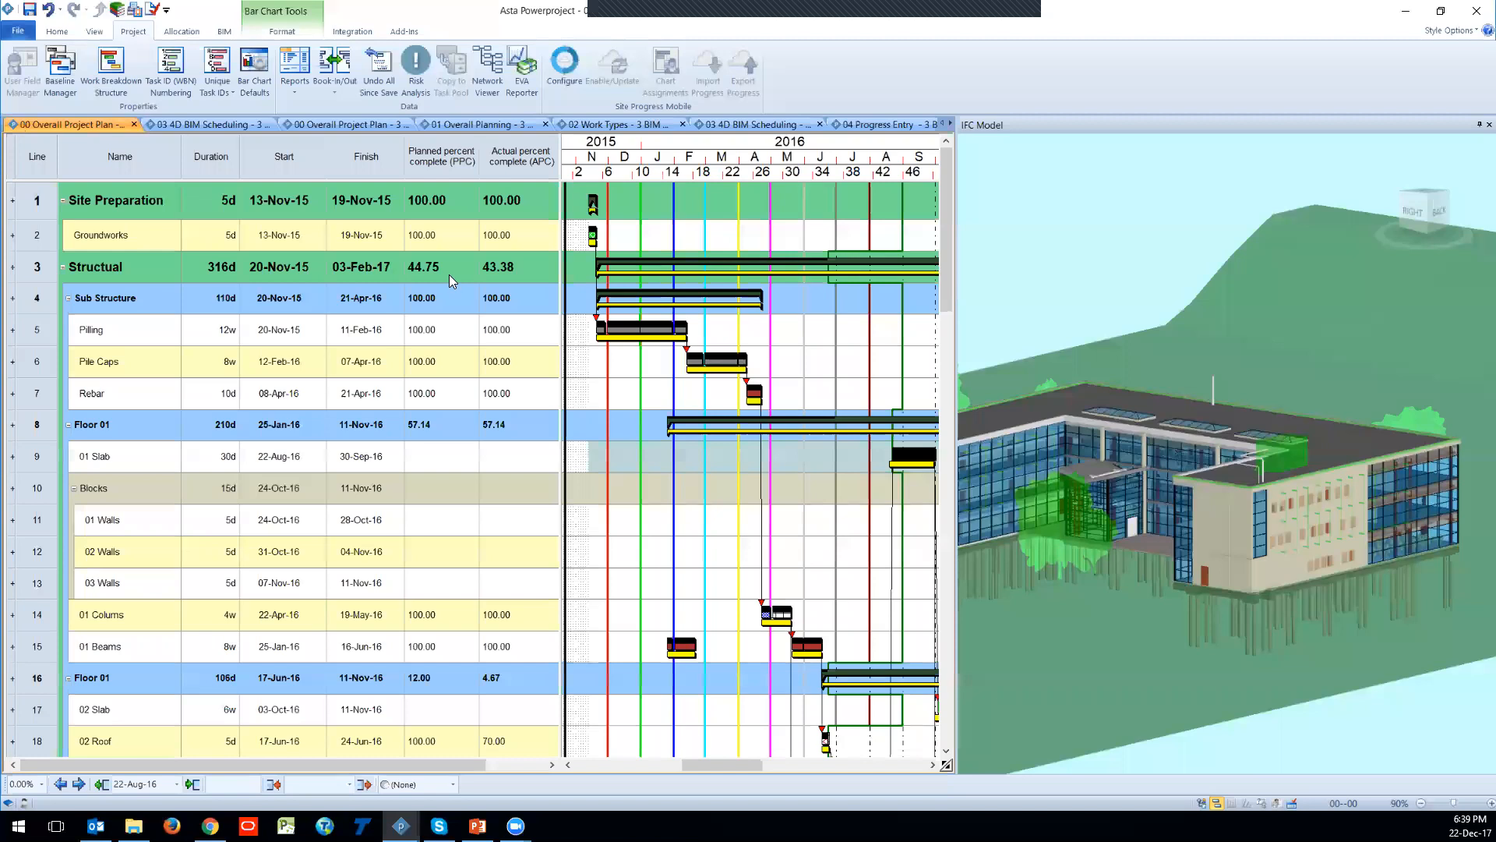
{"action": "left_click", "coordinate": [223, 32]}
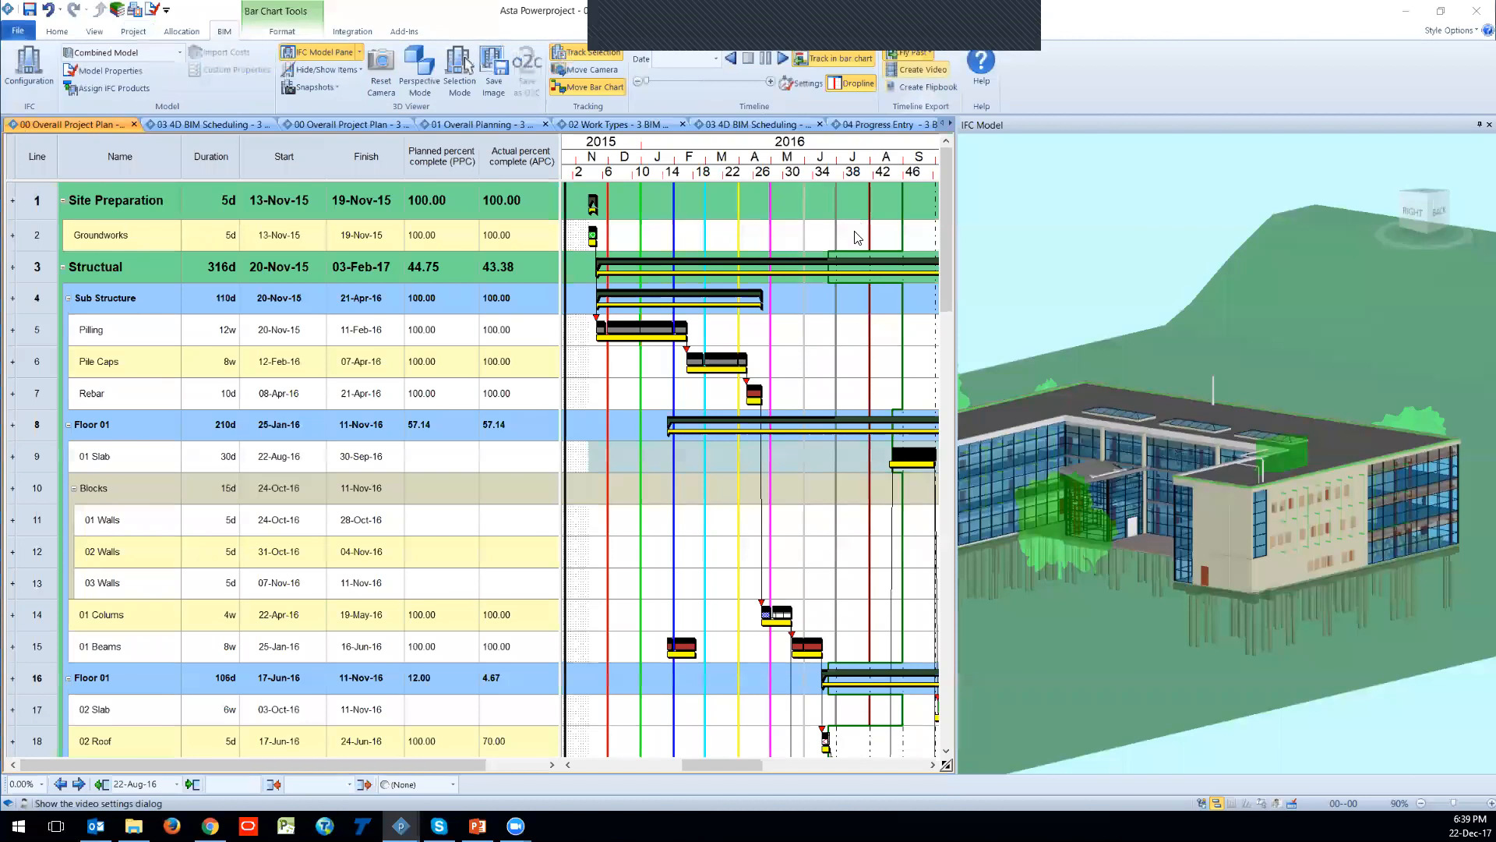
{"action": "left_click", "coordinate": [924, 70]}
{"action": "left_click", "coordinate": [597, 258]}
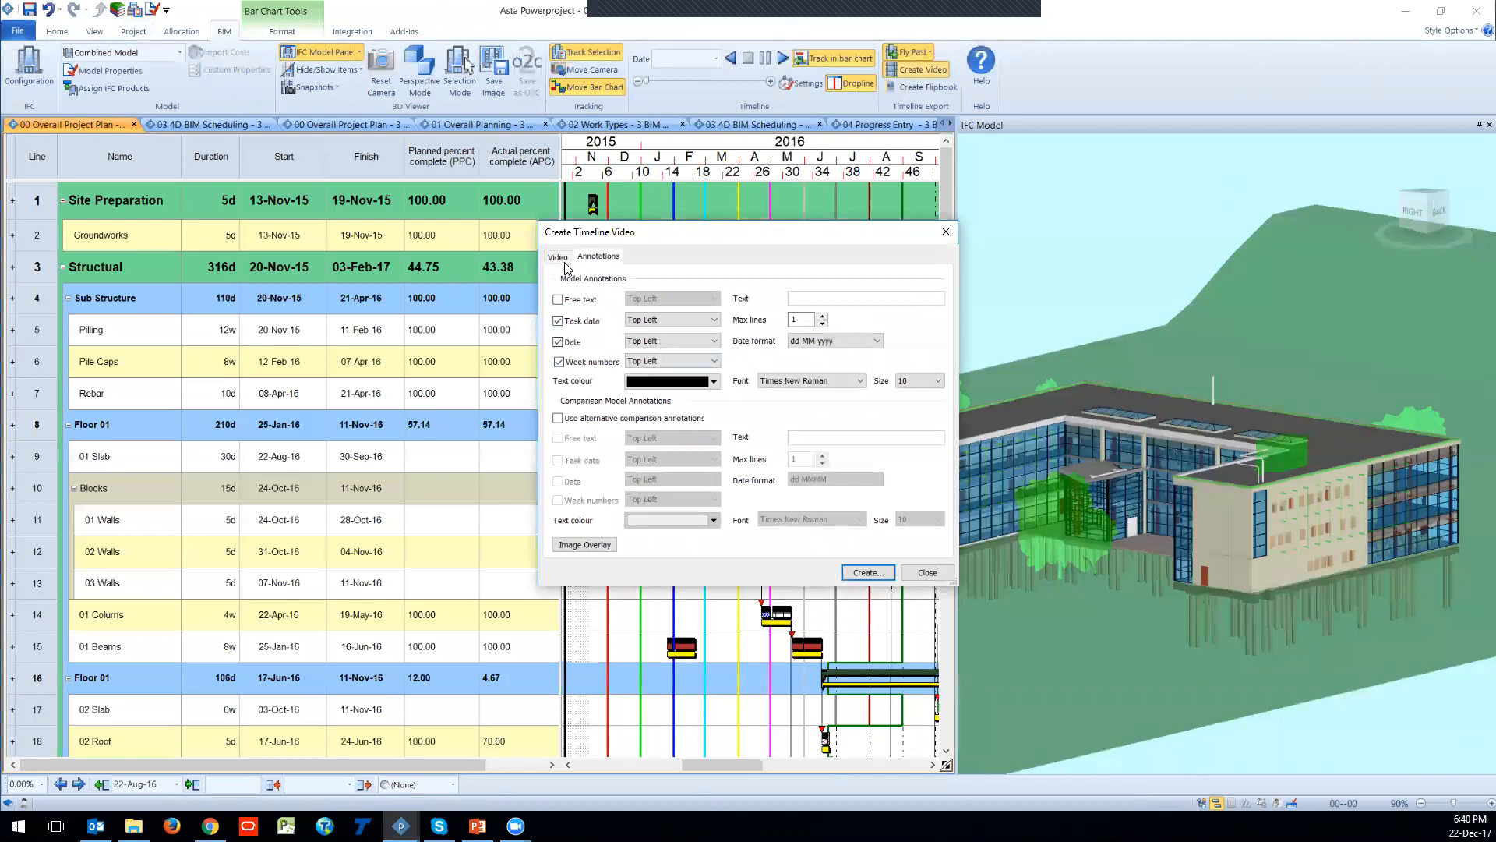
{"action": "left_click", "coordinate": [559, 257]}
{"action": "left_click", "coordinate": [703, 393]}
{"action": "left_click", "coordinate": [703, 393]}
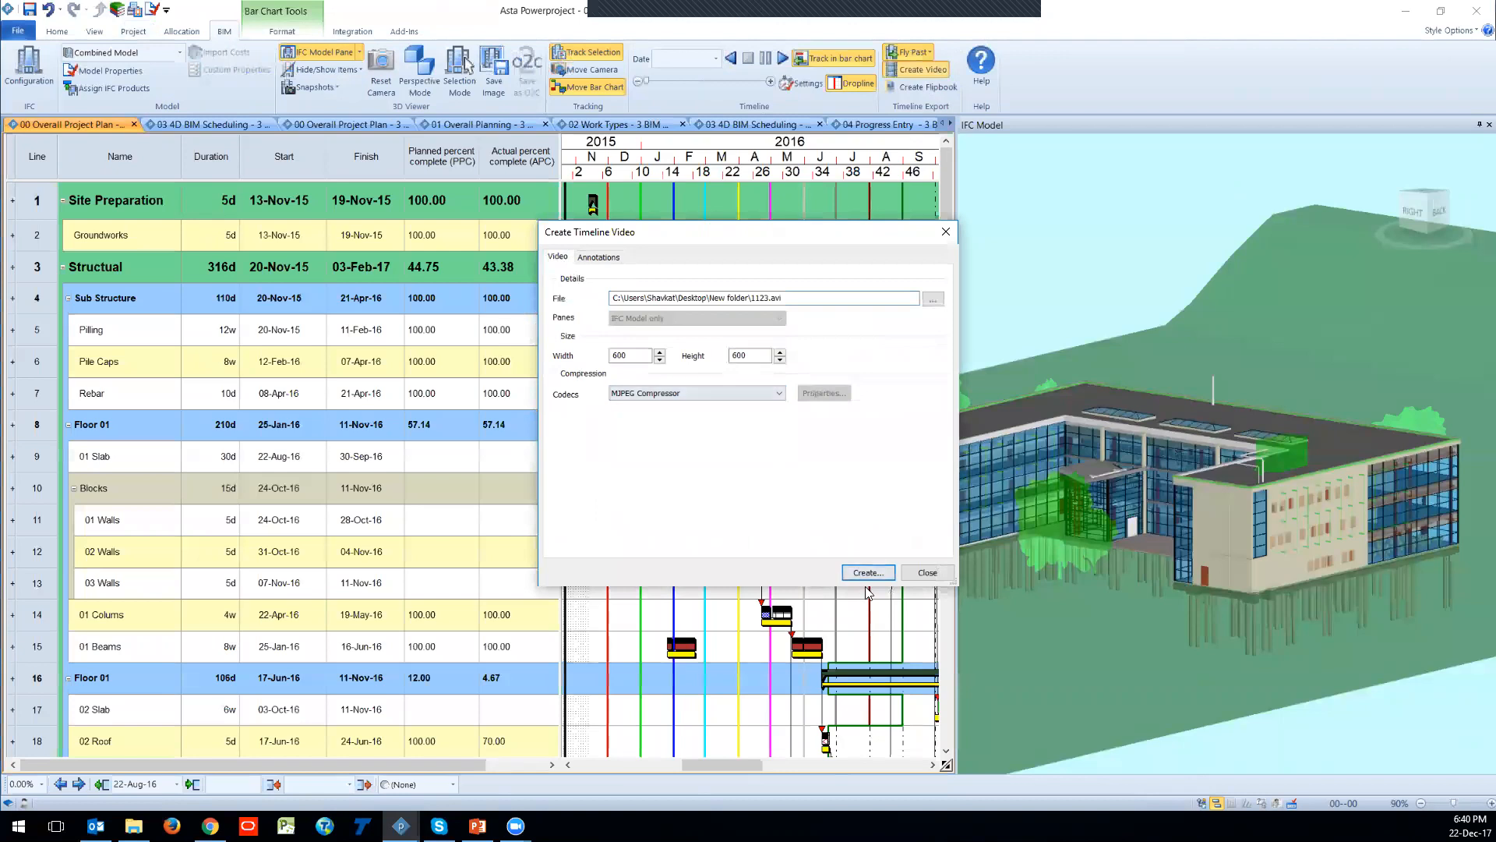
{"action": "left_click", "coordinate": [946, 232]}
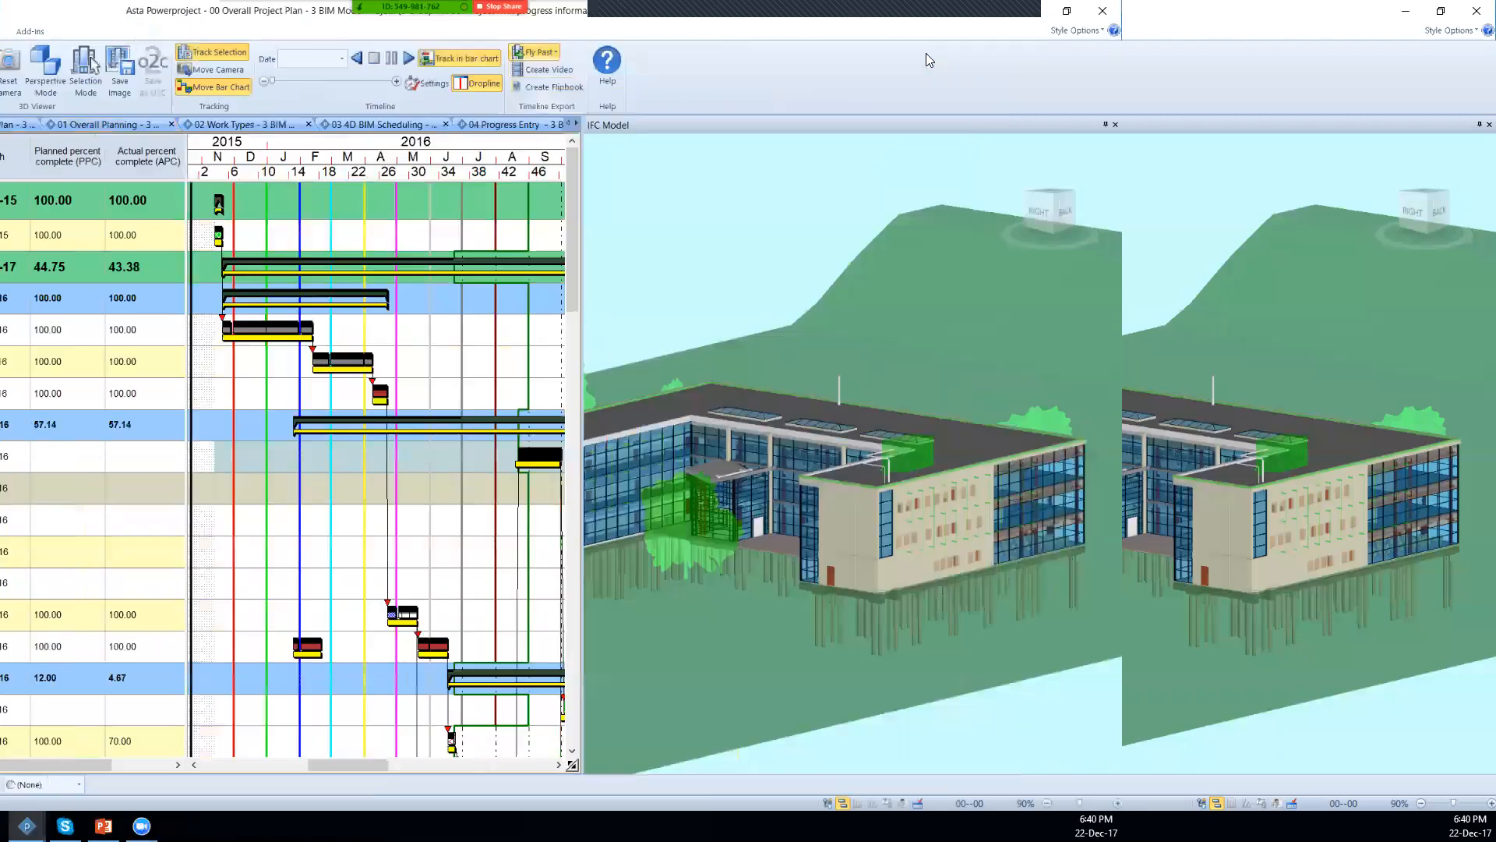
Step: Set the fly past to None, play the timeline simulation, and enlarge the model view to inspect the piles while it runs
{"action": "left_click", "coordinate": [928, 53]}
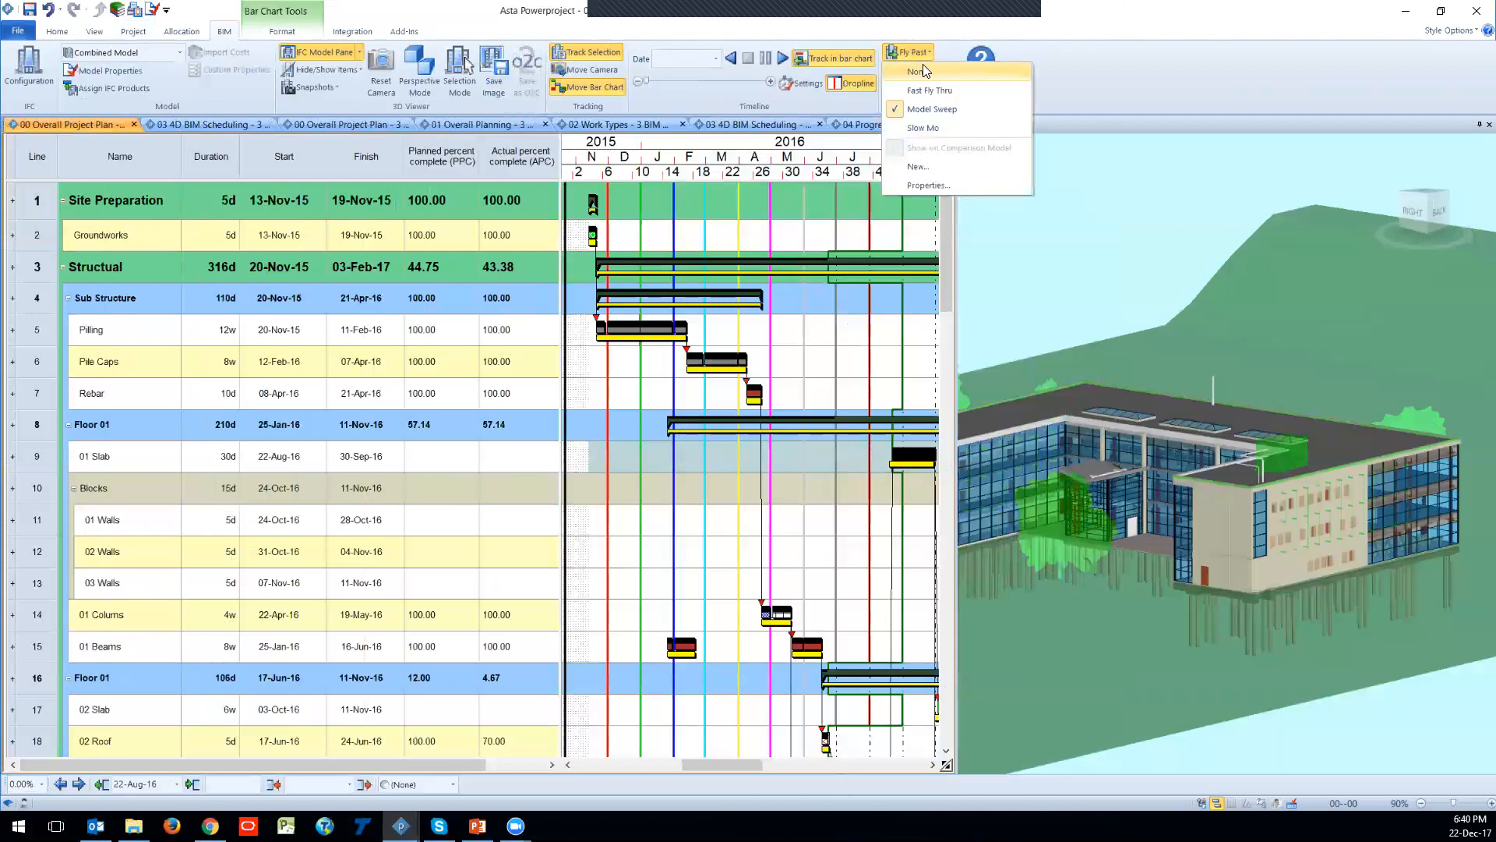
{"action": "left_click", "coordinate": [923, 73]}
{"action": "left_click", "coordinate": [782, 58]}
{"action": "left_click_drag", "start_coordinate": [956, 293], "coordinate": [779, 295]}
{"action": "left_click_drag", "start_coordinate": [1129, 495], "coordinate": [996, 382]}
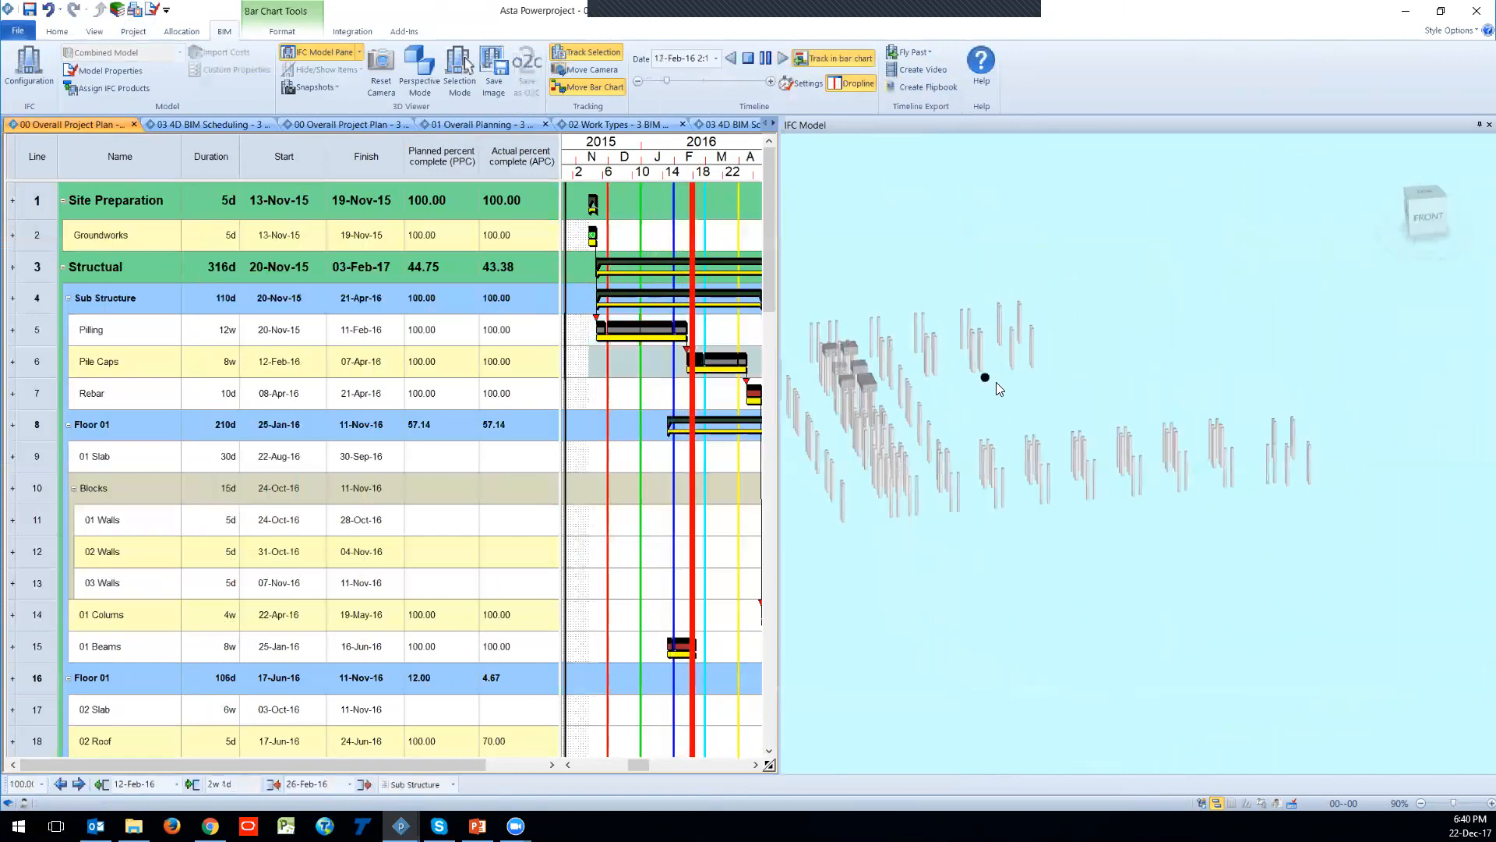
Step: Set the fly past to Fast Fly Thru, play the timeline simulation with it, and stop the playback
{"action": "left_click", "coordinate": [929, 51]}
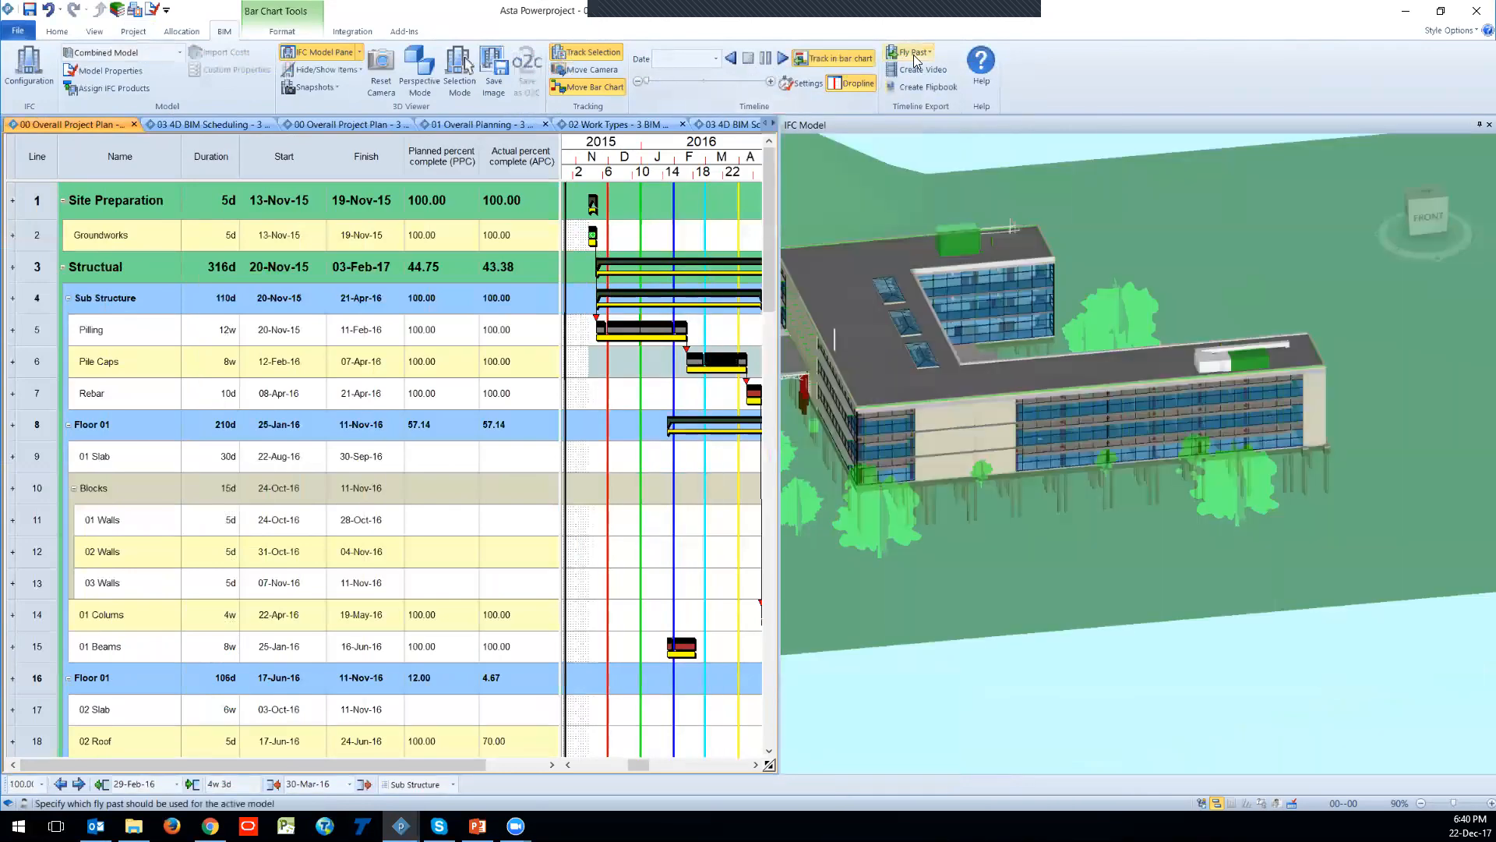
{"action": "left_click", "coordinate": [940, 91]}
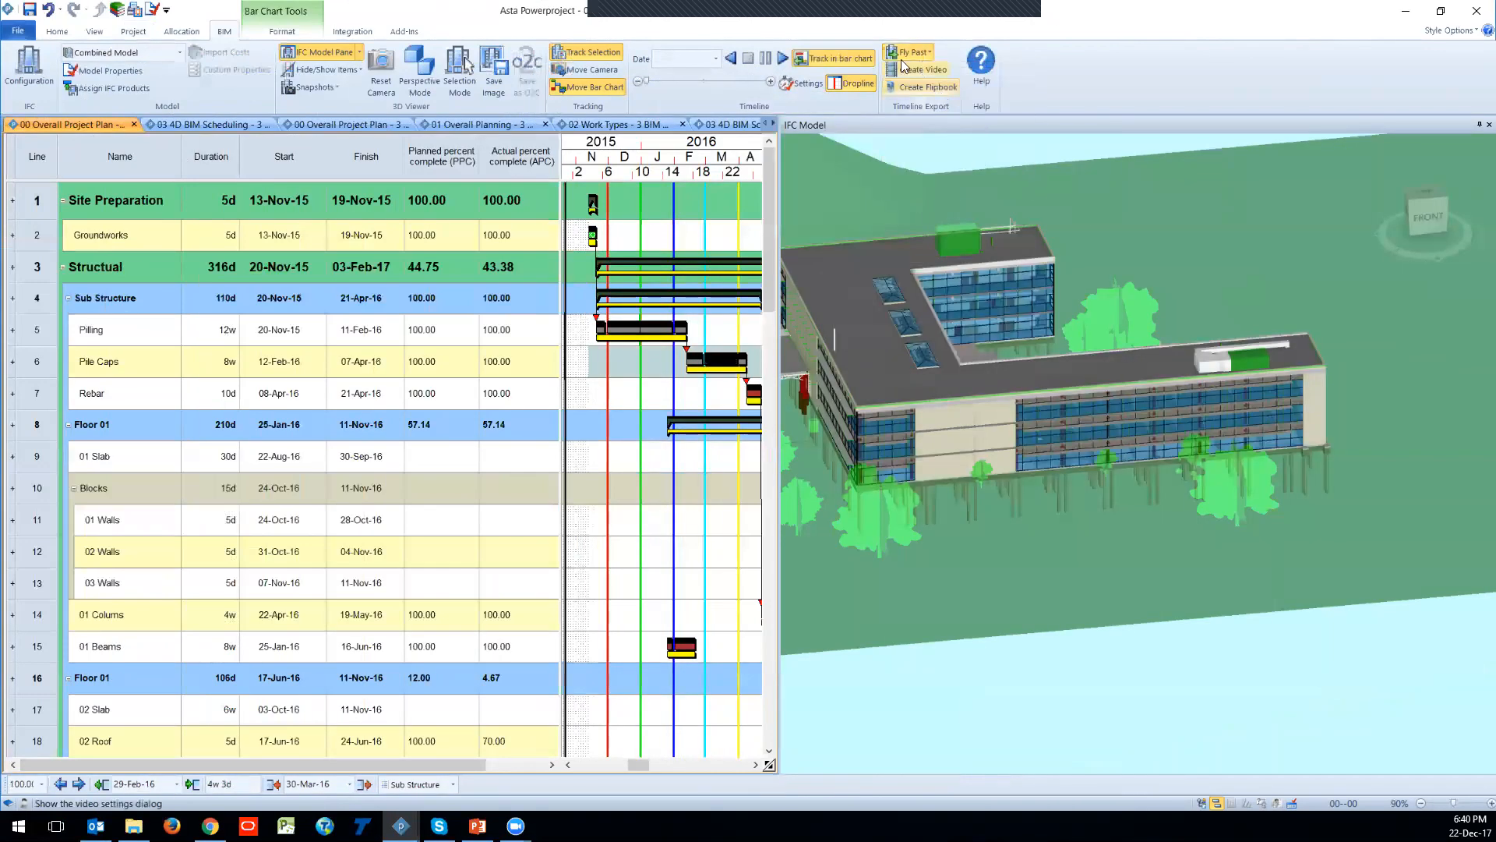
{"action": "left_click", "coordinate": [783, 59]}
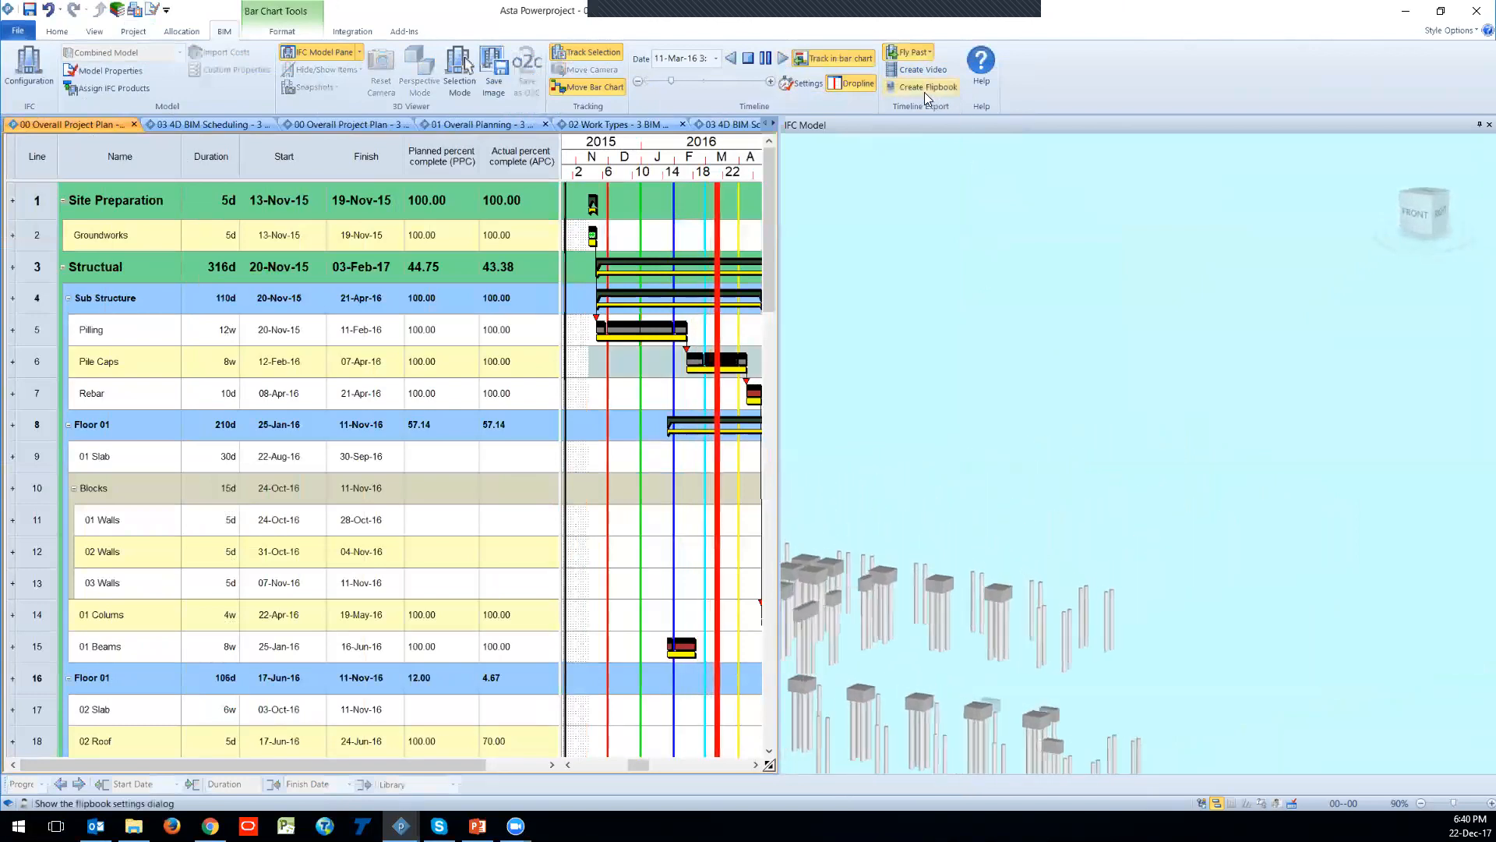
{"action": "key", "text": "ctrl"}
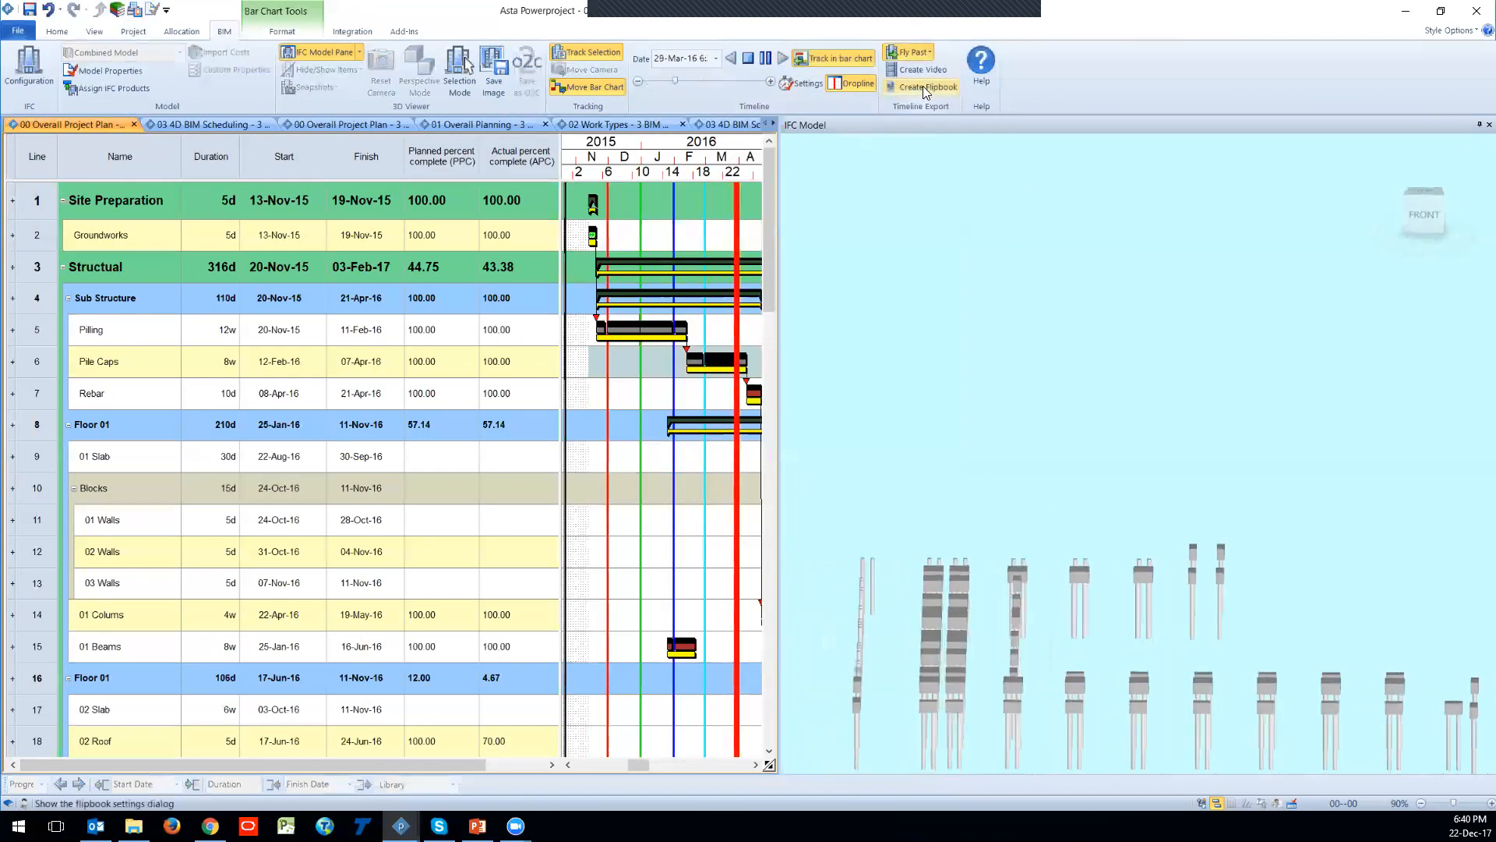
{"action": "left_click", "coordinate": [748, 57]}
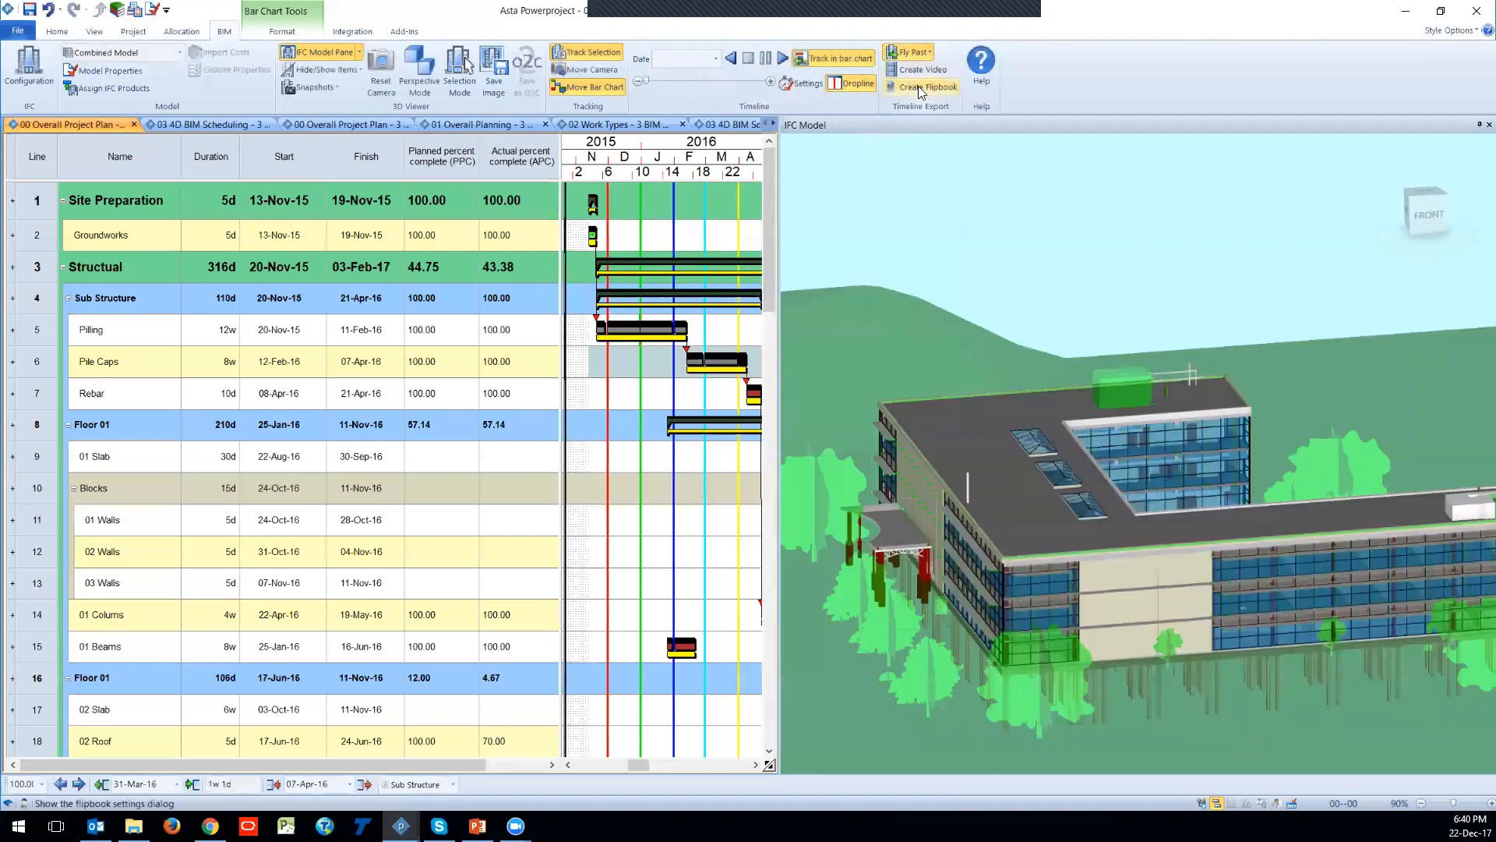
Step: Create a flipbook of 600 by 400 PNG images for every Friday at 12:00:00 in New folder on the Desktop
{"action": "left_click", "coordinate": [918, 86]}
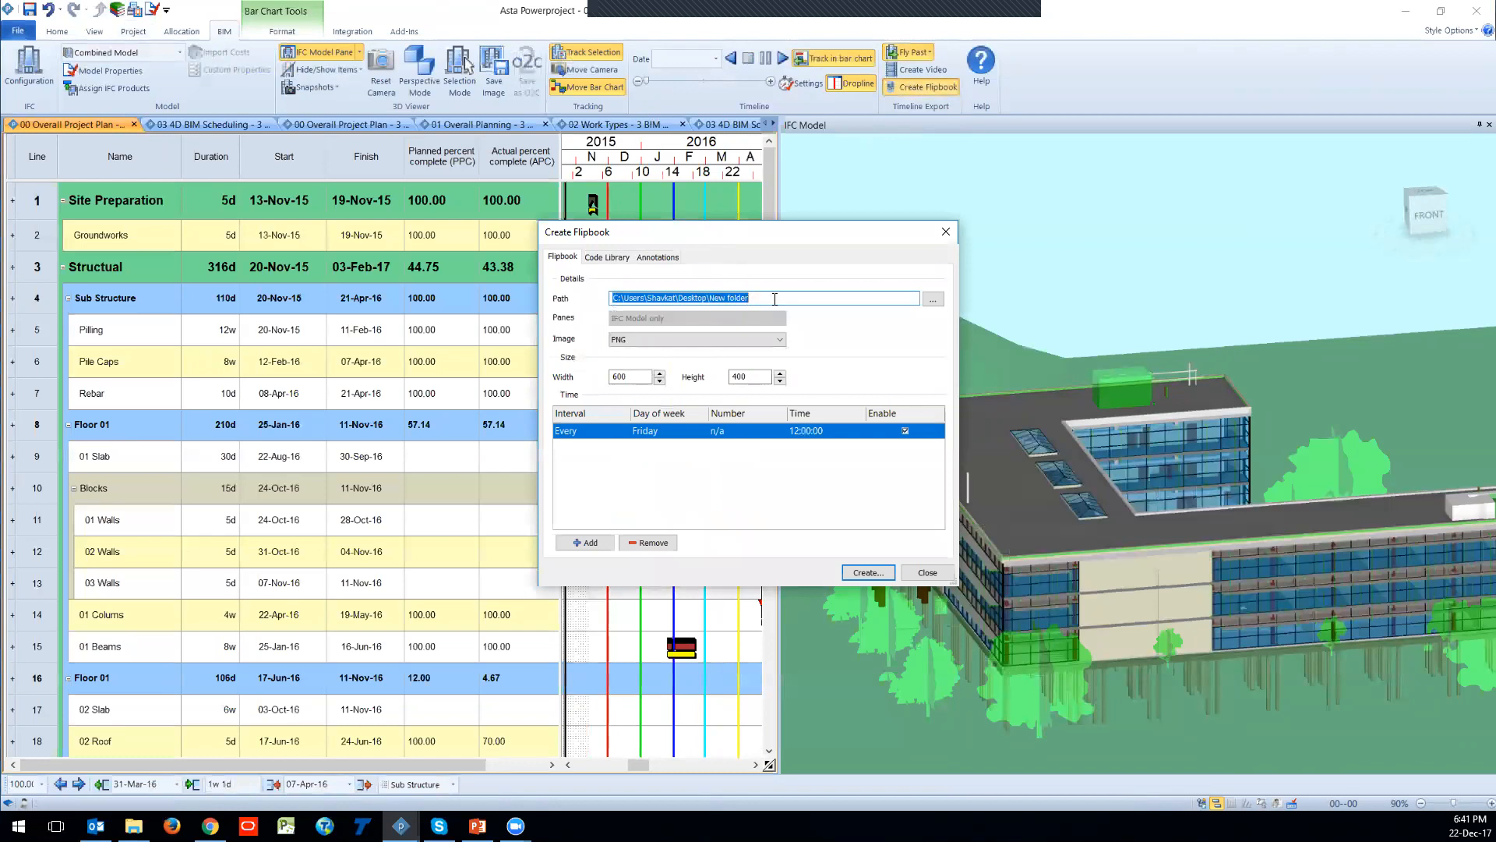
{"action": "left_click", "coordinate": [881, 573]}
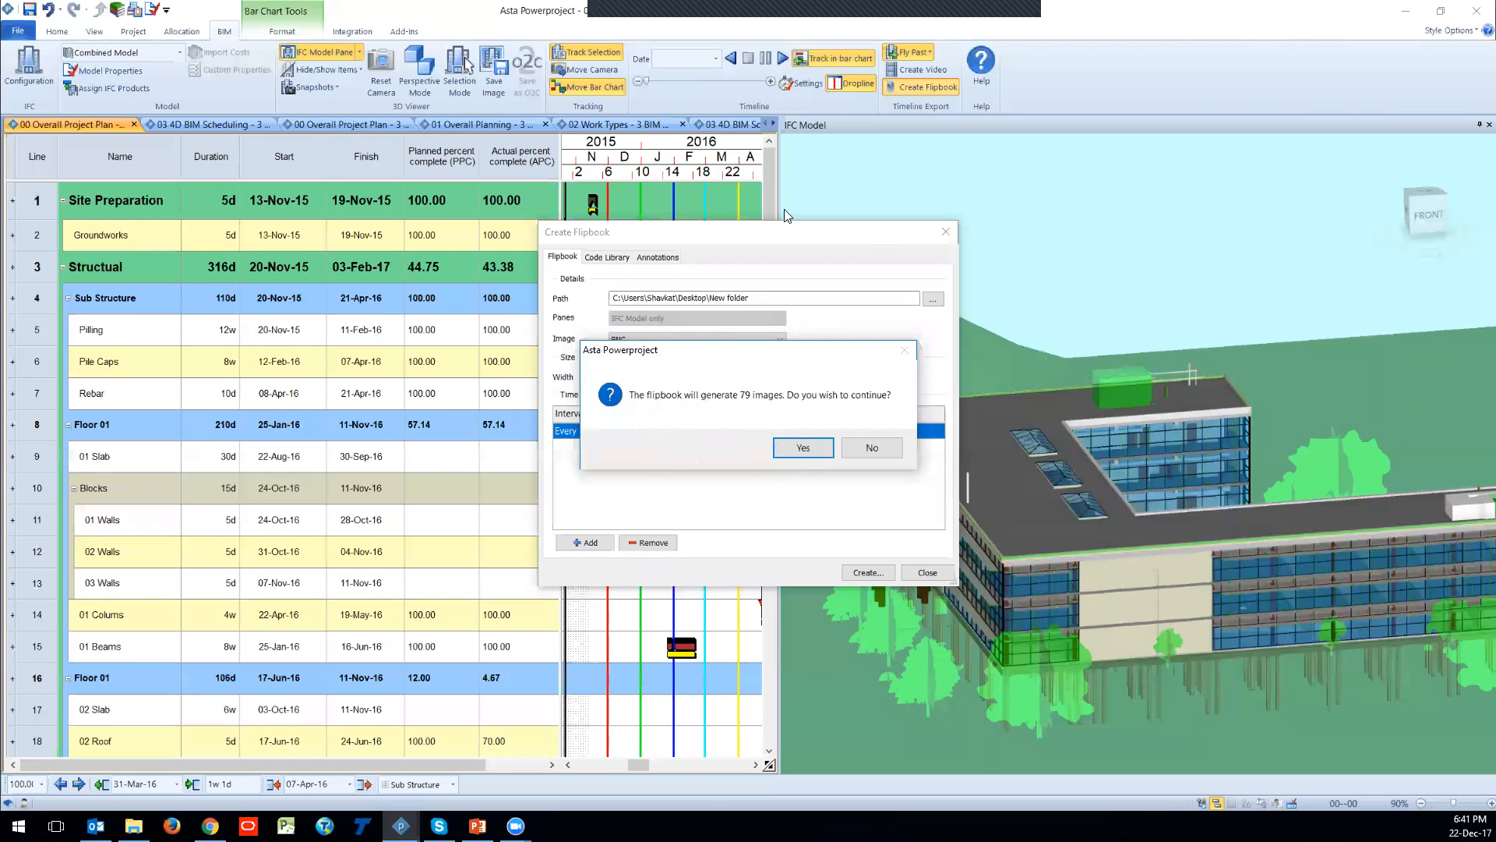
{"action": "left_click", "coordinate": [803, 449]}
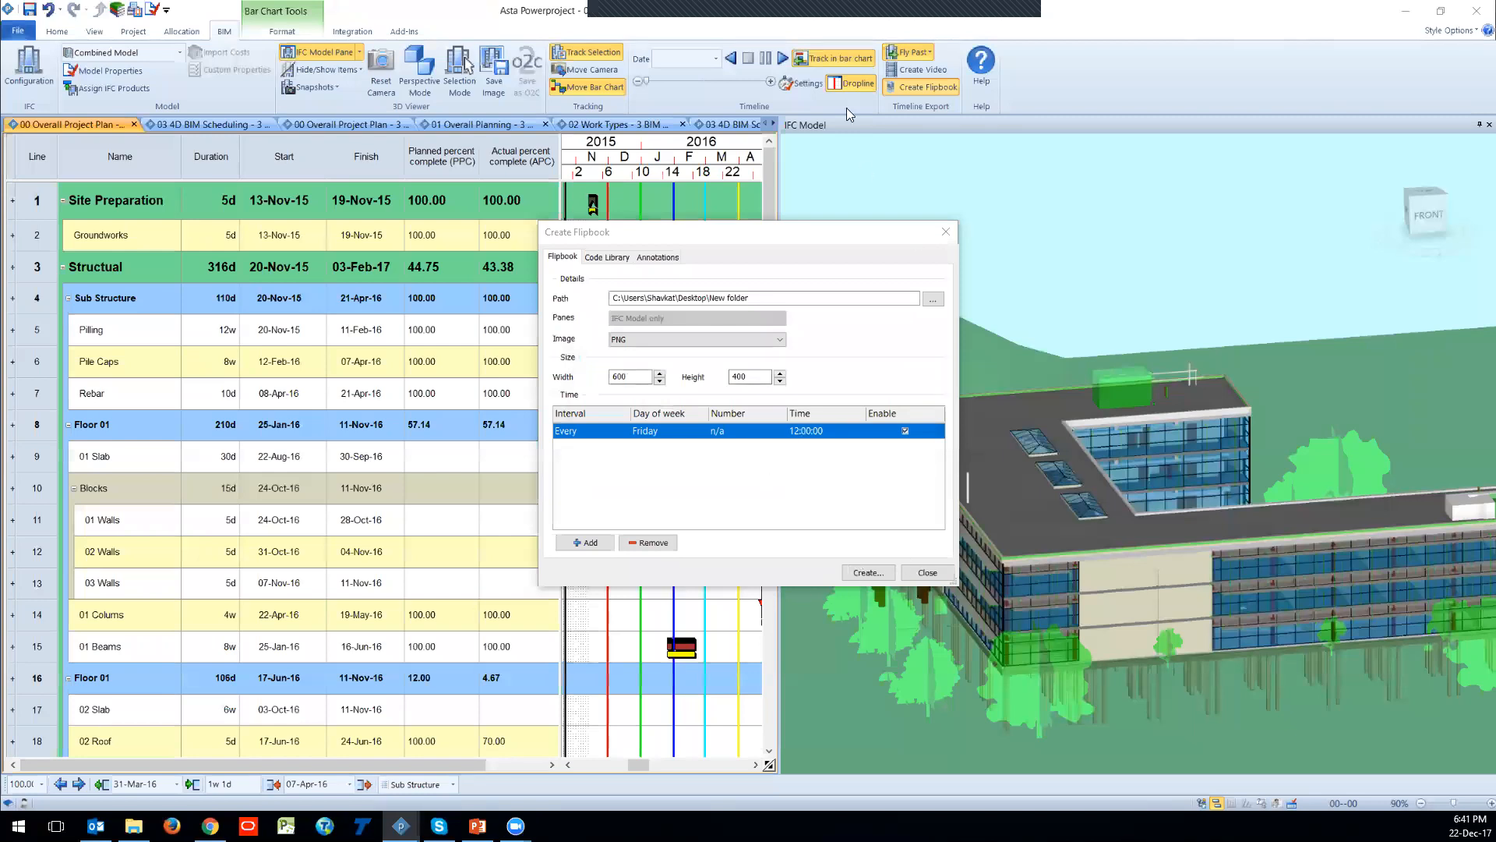
{"action": "left_click", "coordinate": [753, 444]}
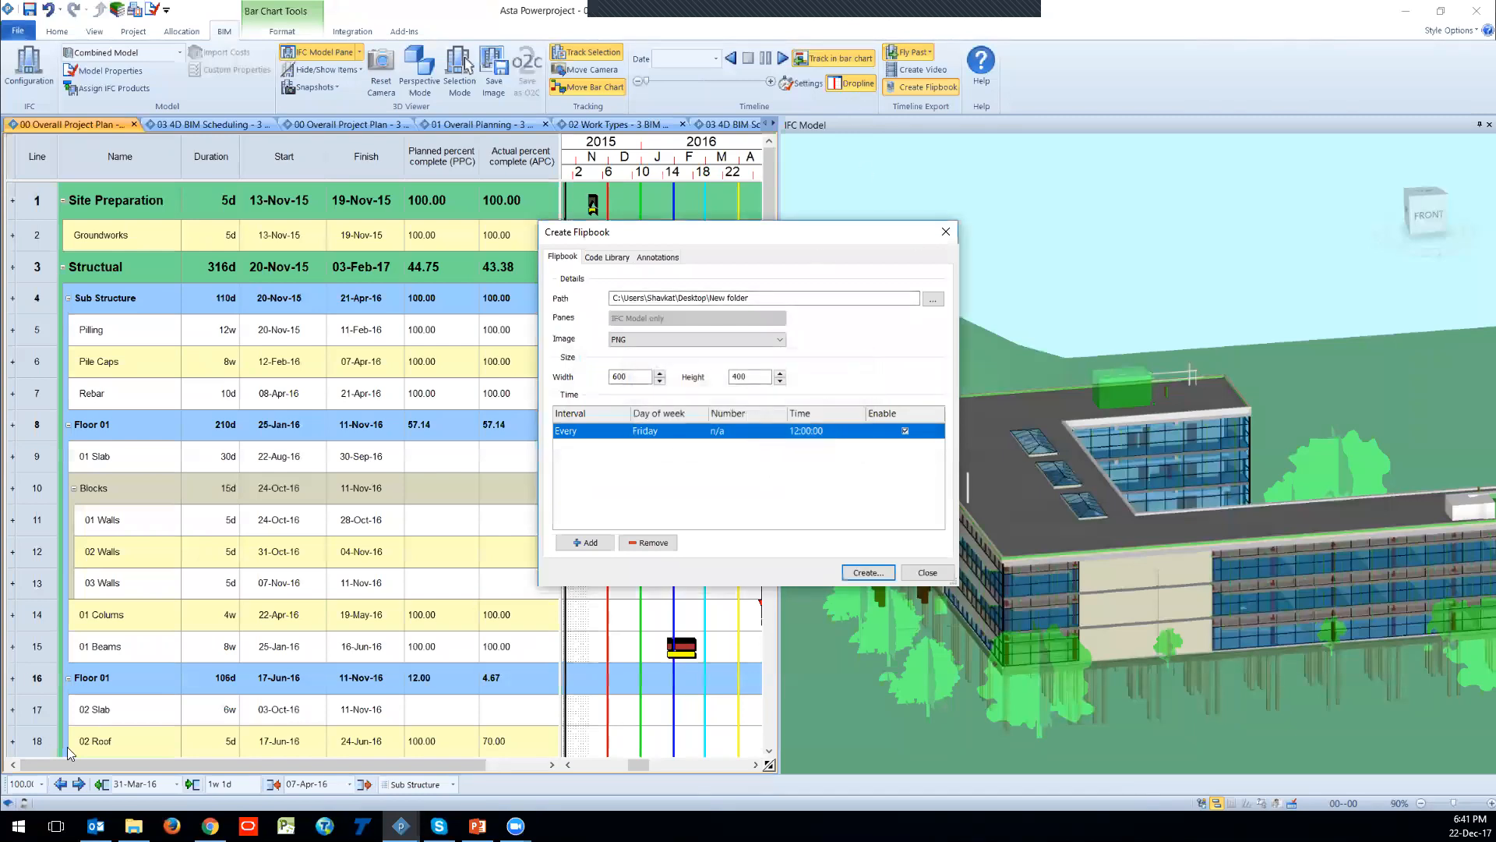
Step: Switch to File Explorer and open the generated Combined Model flipbook folder in a maximized window
{"action": "left_click", "coordinate": [133, 825]}
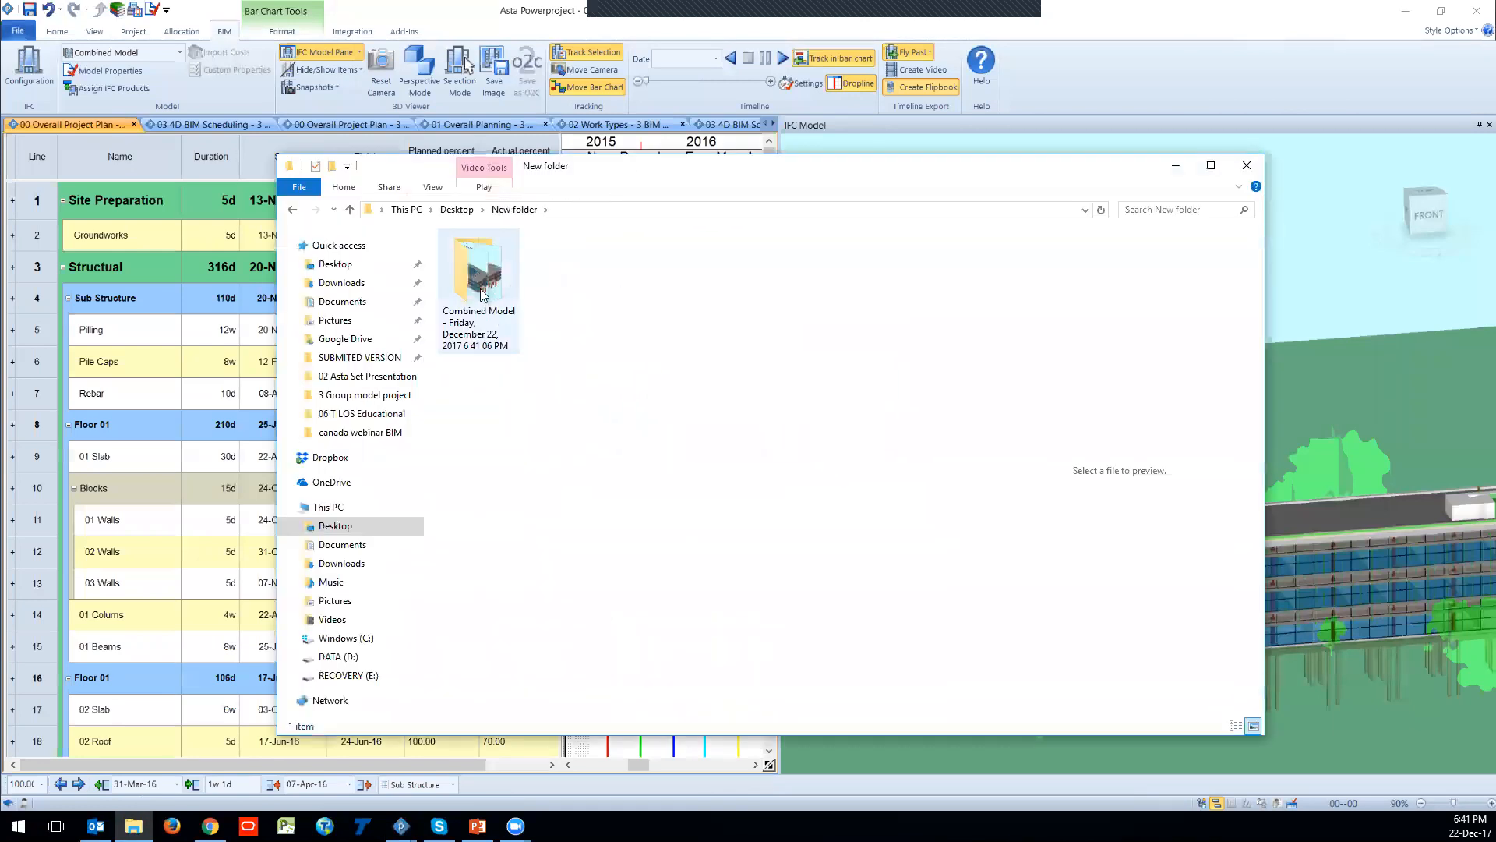
{"action": "double_click", "coordinate": [481, 294]}
{"action": "double_click", "coordinate": [639, 167]}
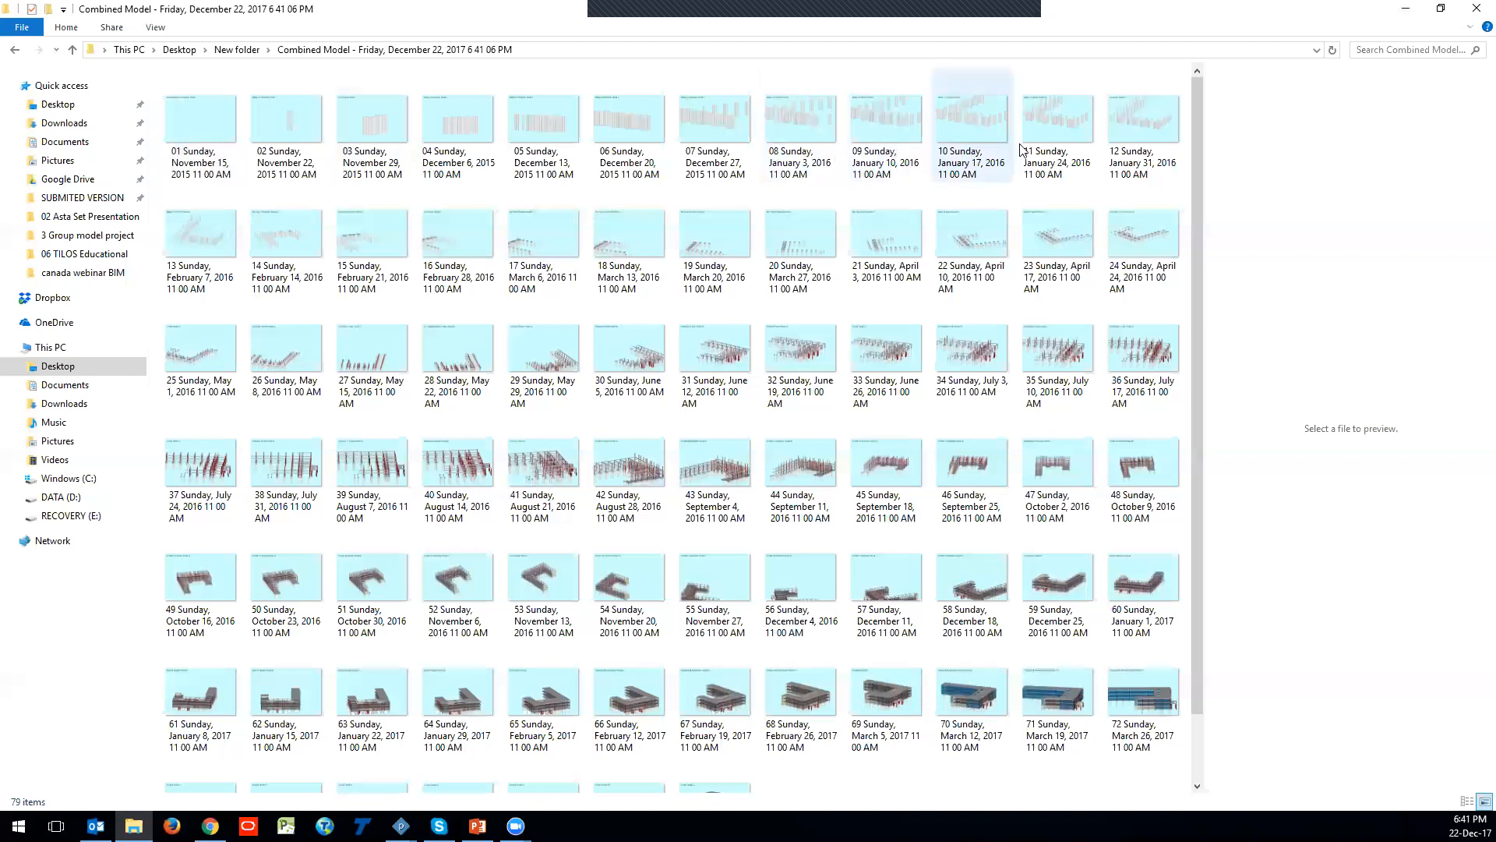
Step: Open the first flipbook image and page through the weekly images to review the construction sequence up to the 02 Columns stage
{"action": "double_click", "coordinate": [223, 123]}
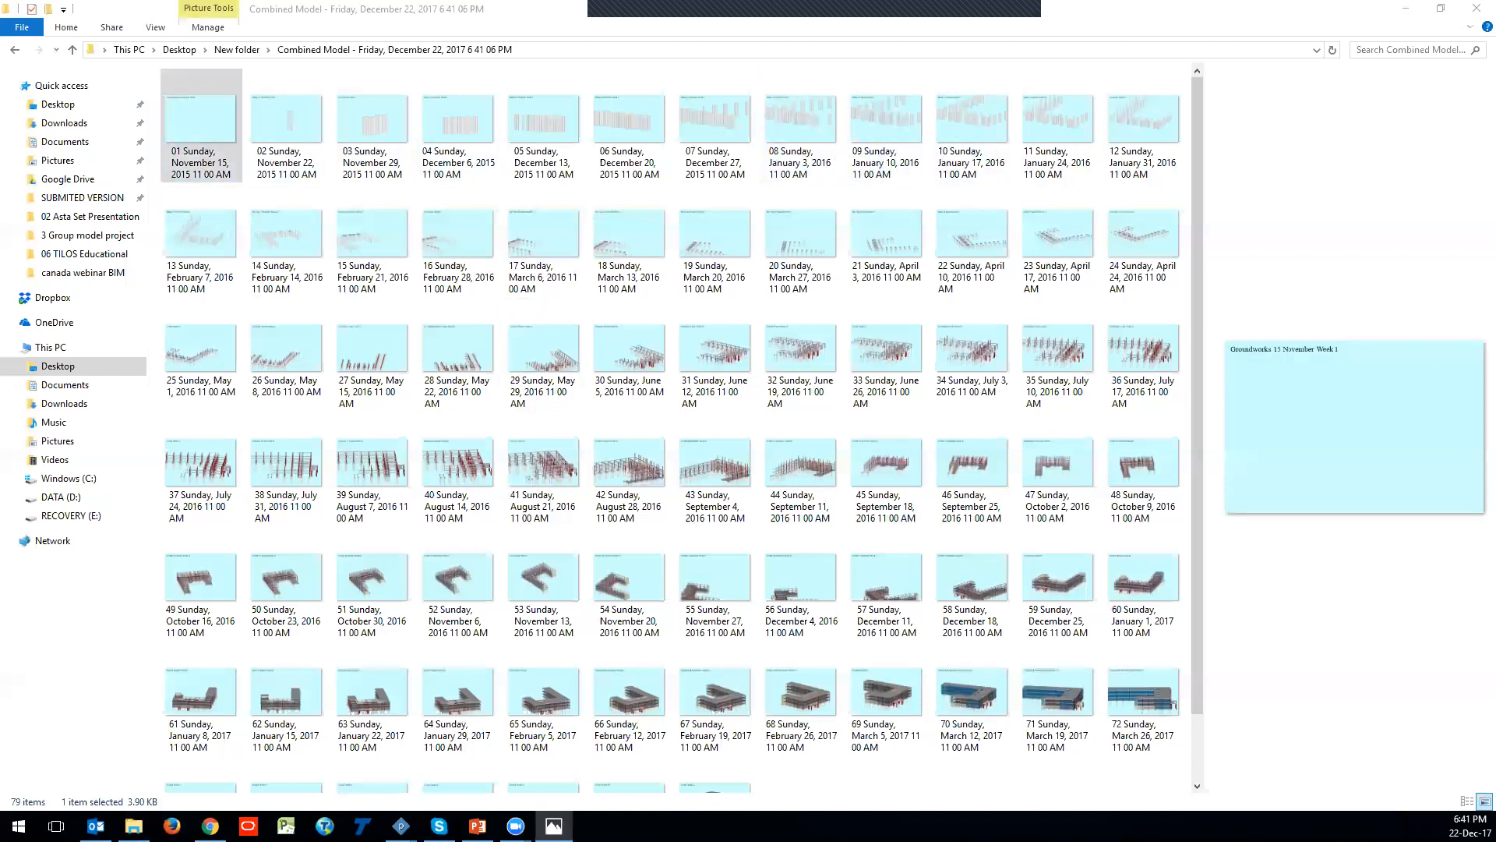
{"action": "key", "text": "Right"}
{"action": "key", "text": "Right"}
{"action": "key", "text": "Right"}
{"action": "key", "text": "Right"}
{"action": "key", "text": "Right"}
{"action": "key", "text": "Right"}
{"action": "key", "text": "Right"}
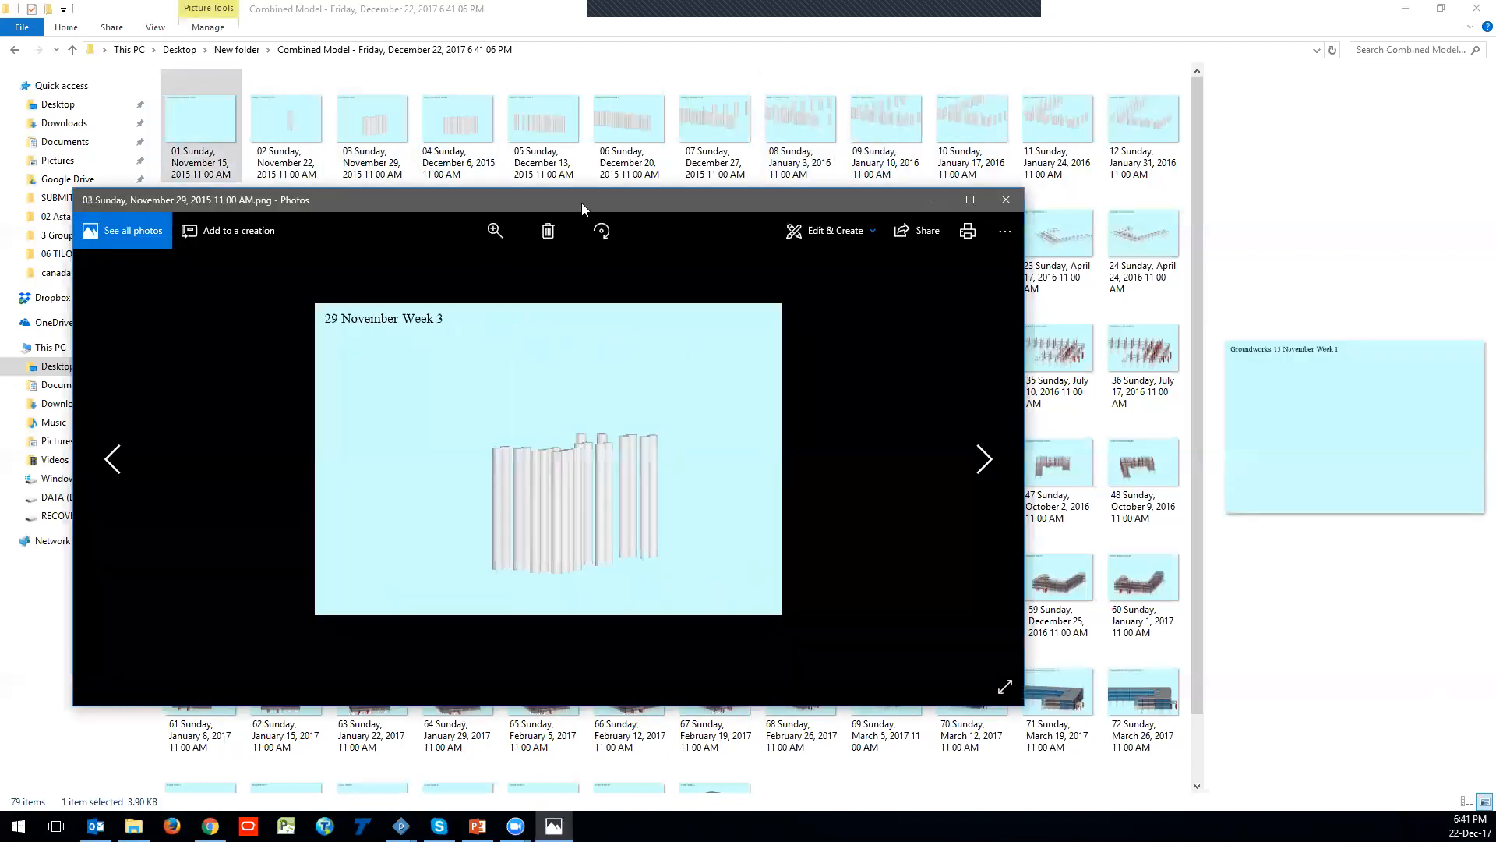
{"action": "key", "text": "Right"}
{"action": "key", "text": "Right"}
{"action": "key", "text": "Right"}
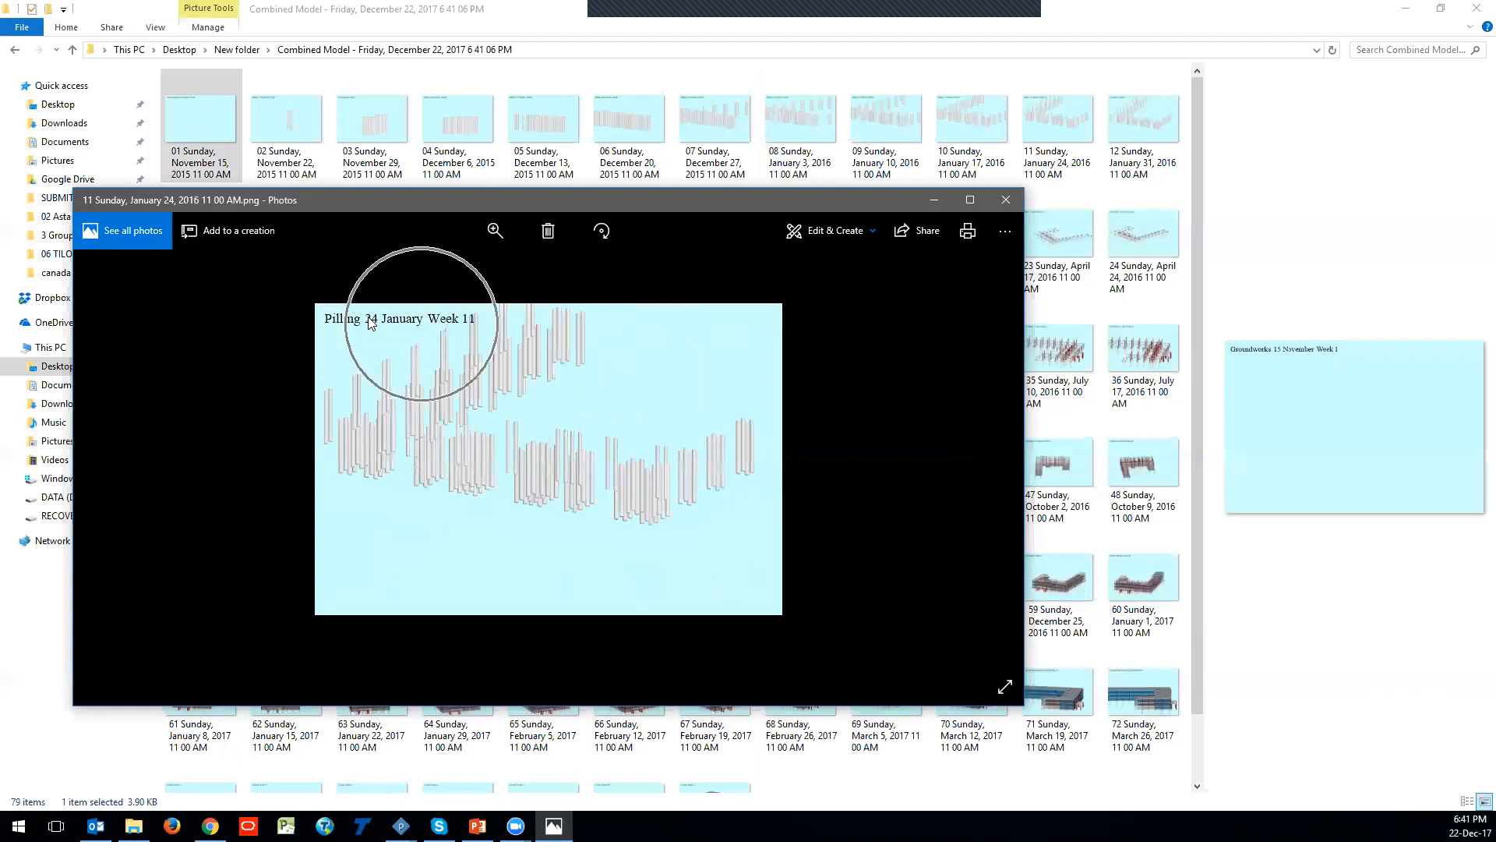
{"action": "key", "text": "Right"}
{"action": "key", "text": "Right"}
{"action": "key", "text": "Right"}
{"action": "key", "text": "Right"}
{"action": "key", "text": "Right"}
{"action": "key", "text": "Right"}
{"action": "key", "text": "Right"}
{"action": "key", "text": "Right"}
{"action": "key", "text": "Right"}
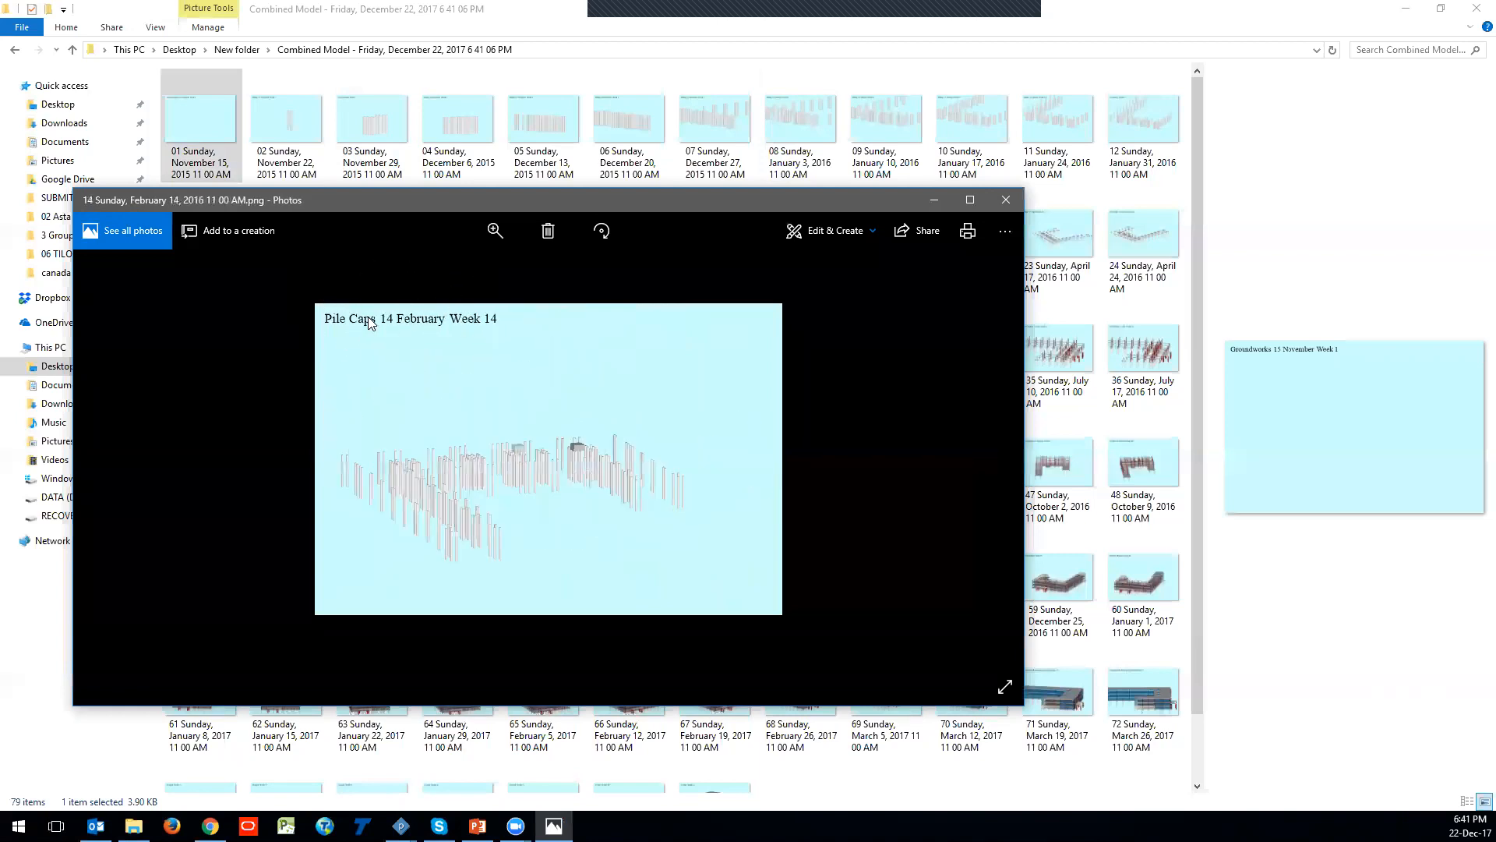
{"action": "key", "text": "Right"}
{"action": "key", "text": "Right"}
{"action": "key", "text": "Right"}
{"action": "key", "text": "Right"}
{"action": "key", "text": "Right"}
{"action": "key", "text": "Right"}
{"action": "key", "text": "Right"}
{"action": "key", "text": "Right"}
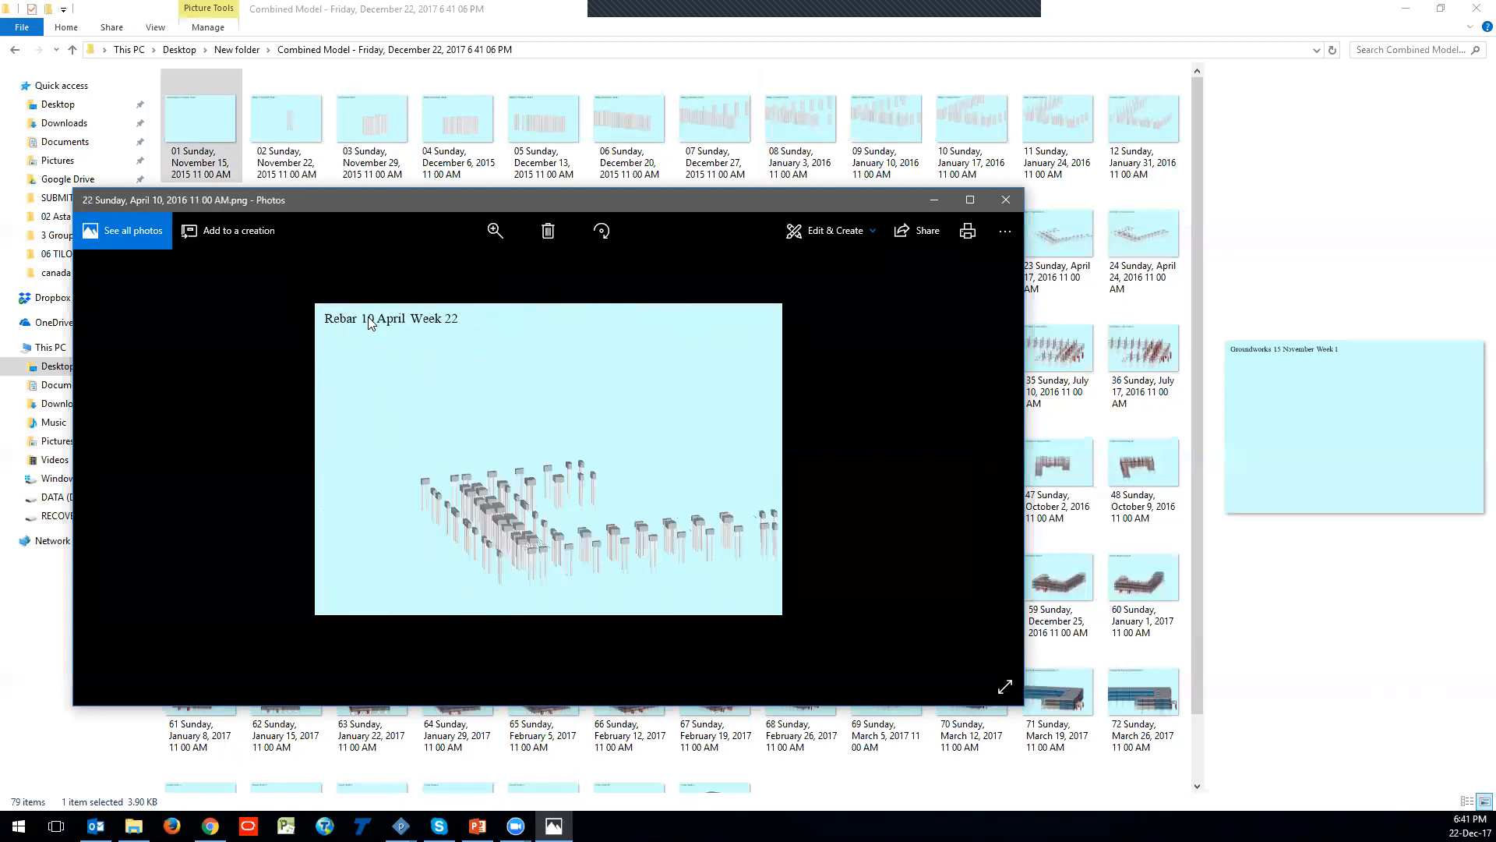
{"action": "key", "text": "Right"}
{"action": "key", "text": "Right"}
{"action": "key", "text": "Right"}
{"action": "key", "text": "Right"}
{"action": "key", "text": "Right"}
{"action": "key", "text": "Right"}
{"action": "key", "text": "Right"}
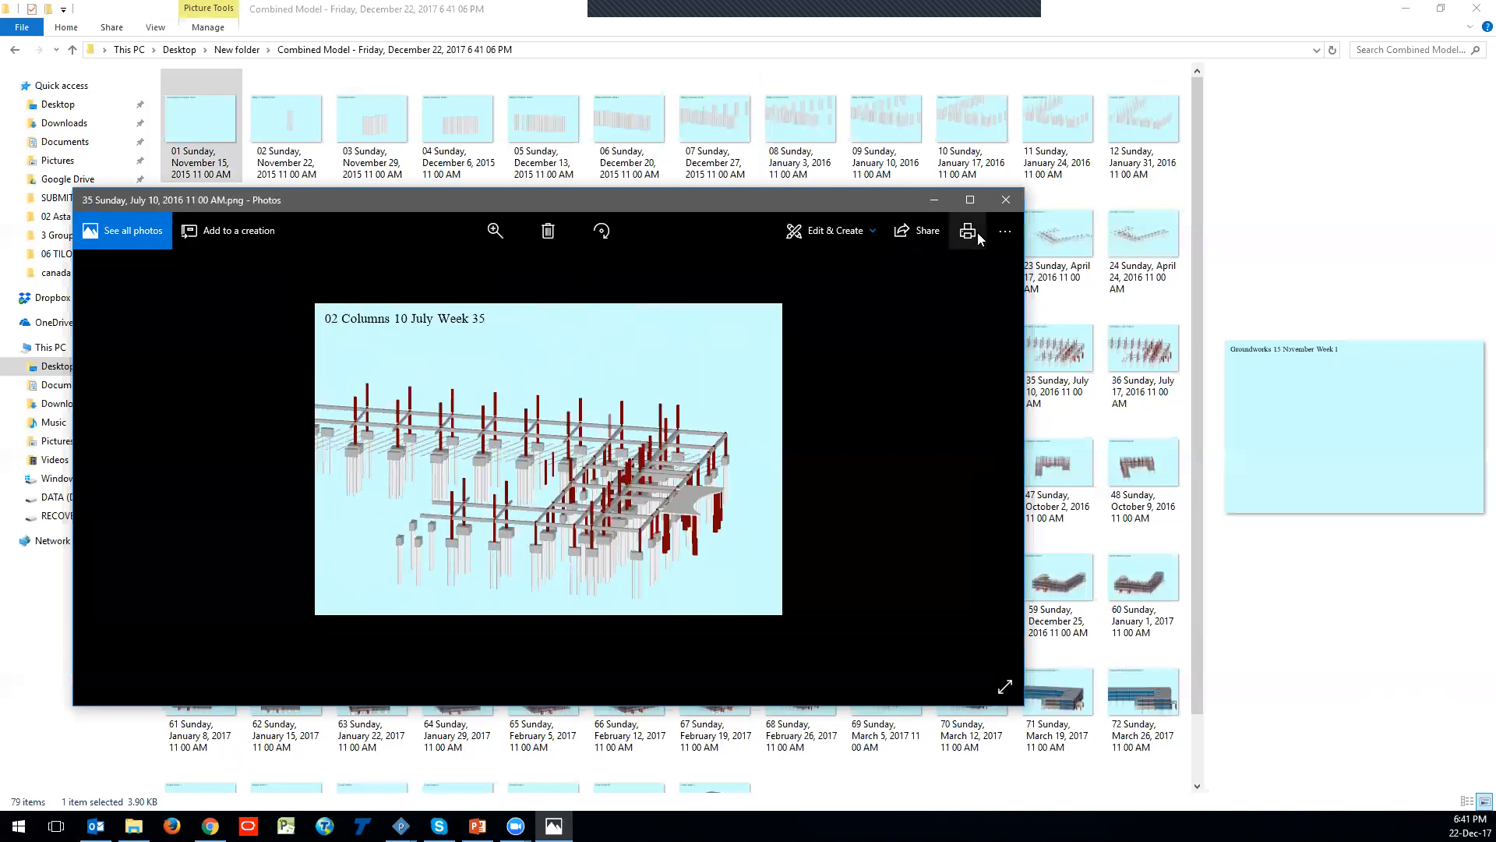
Step: Close the image viewer, minimize the flipbook folder, and close the Create Flipbook dialog in Asta Powerproject
{"action": "left_click", "coordinate": [1006, 201]}
{"action": "scroll", "coordinate": [593, 264], "scroll_direction": "down", "scroll_amount": 1}
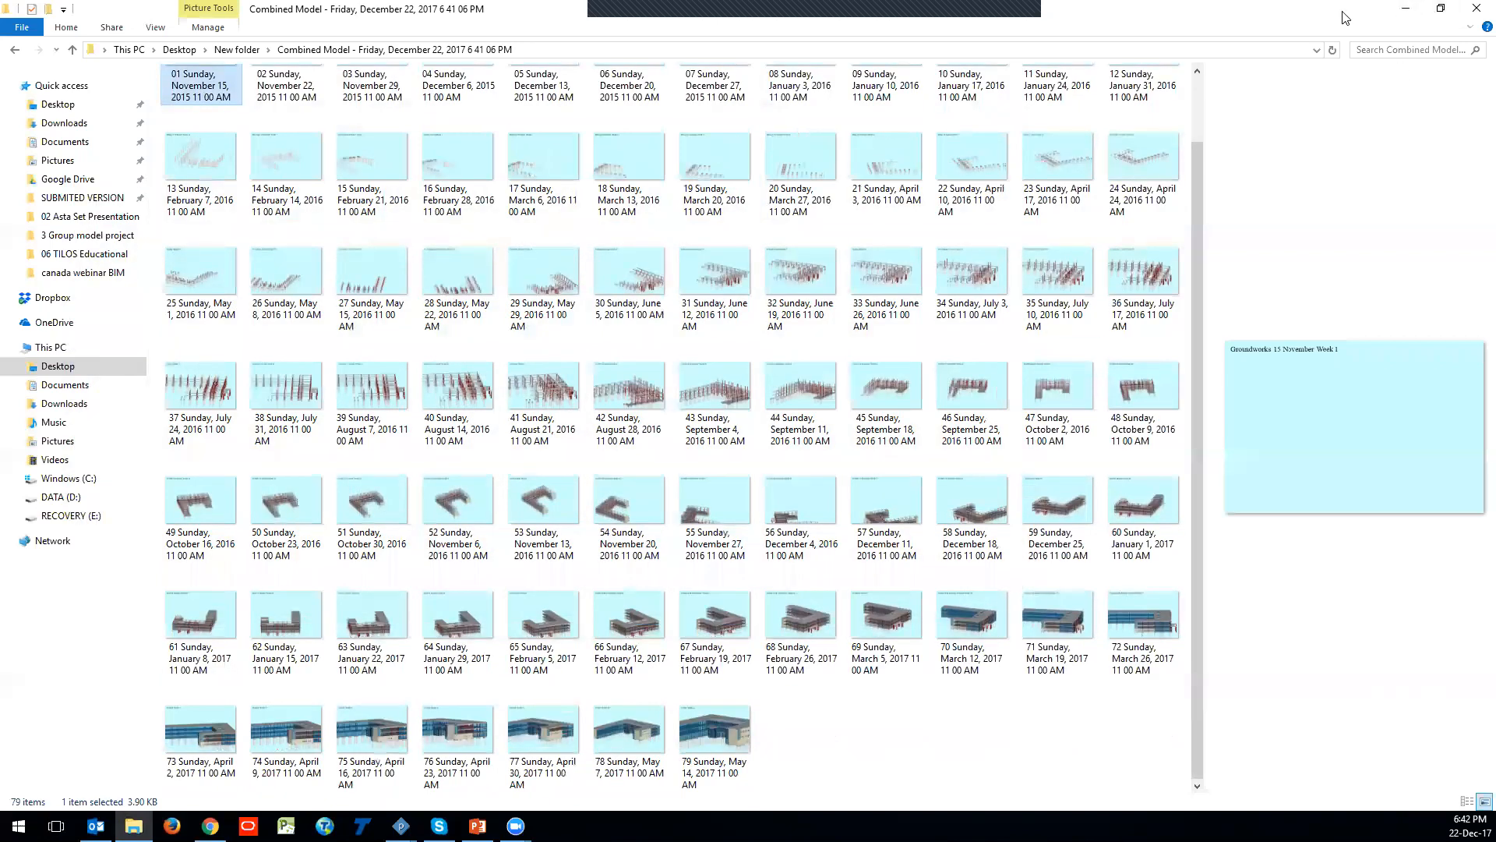
{"action": "left_click", "coordinate": [1405, 8]}
{"action": "left_click", "coordinate": [941, 227]}
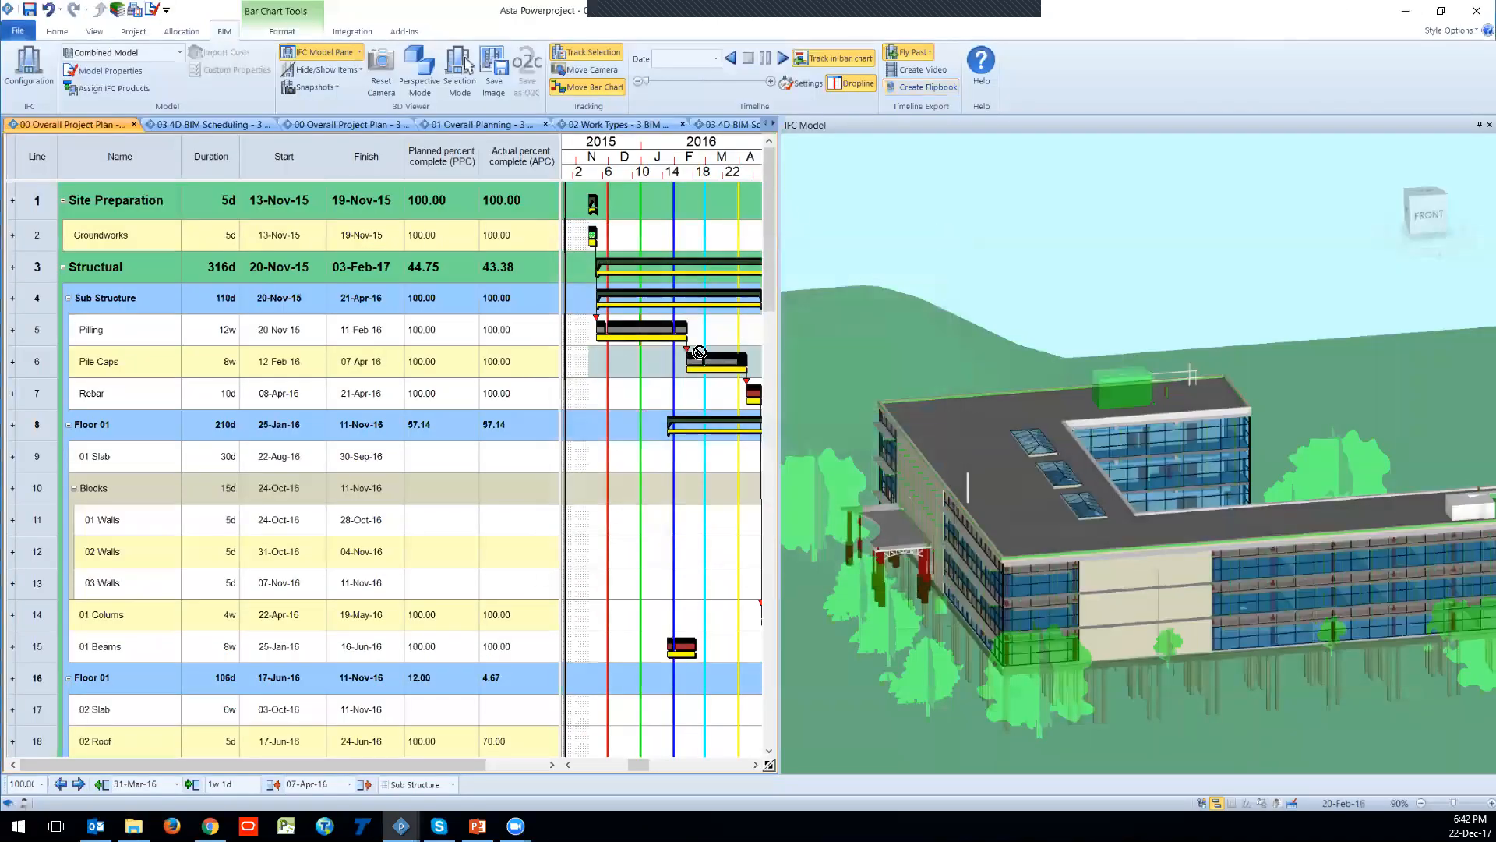
Step: Preview the printed page combining the bar chart and the 3D model, and return to the project's BIM commands
{"action": "left_click", "coordinate": [19, 33]}
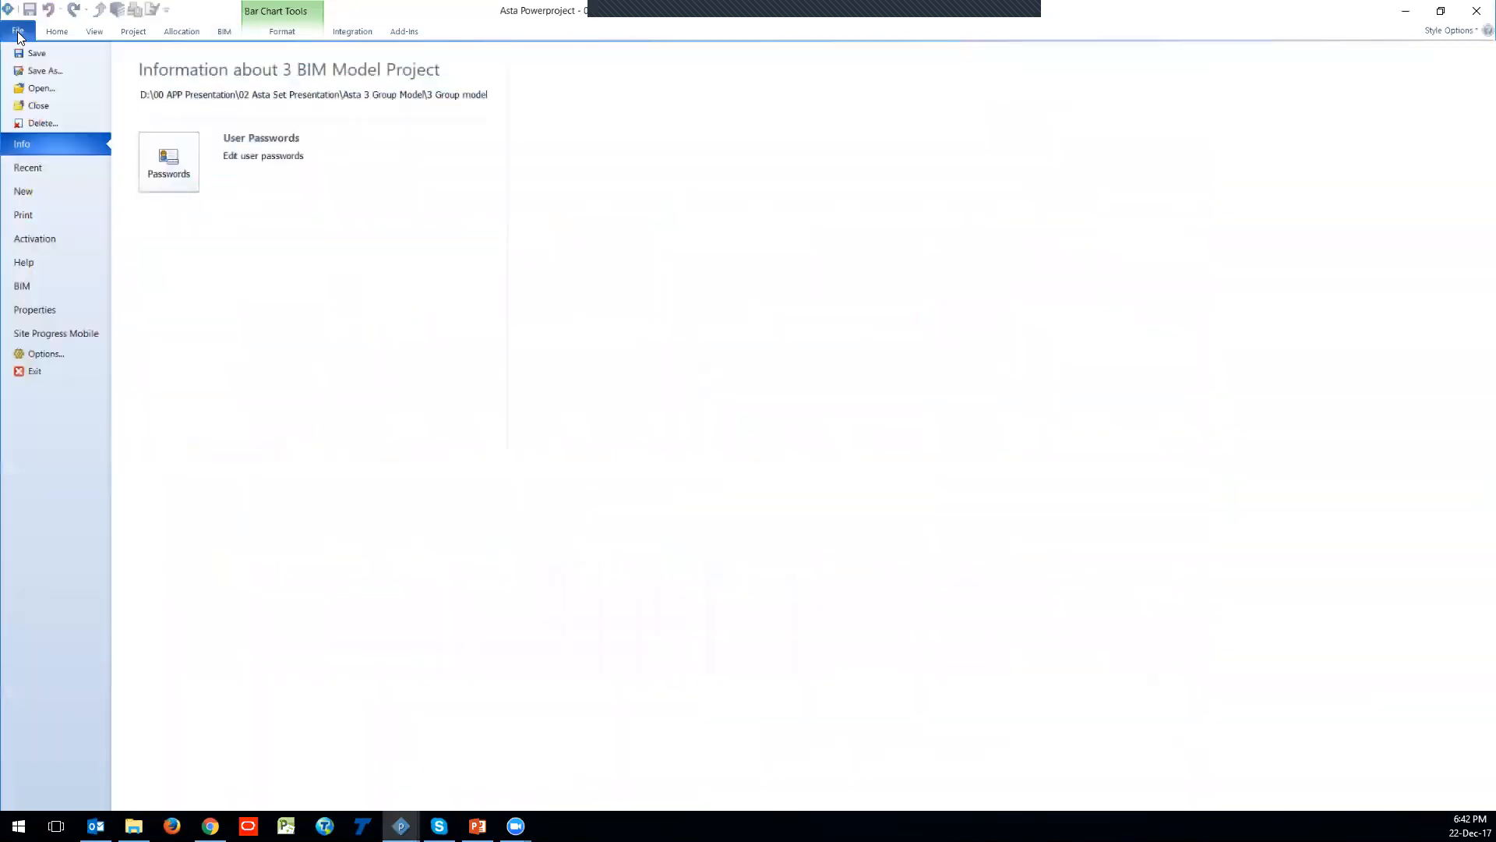
{"action": "left_click", "coordinate": [42, 219]}
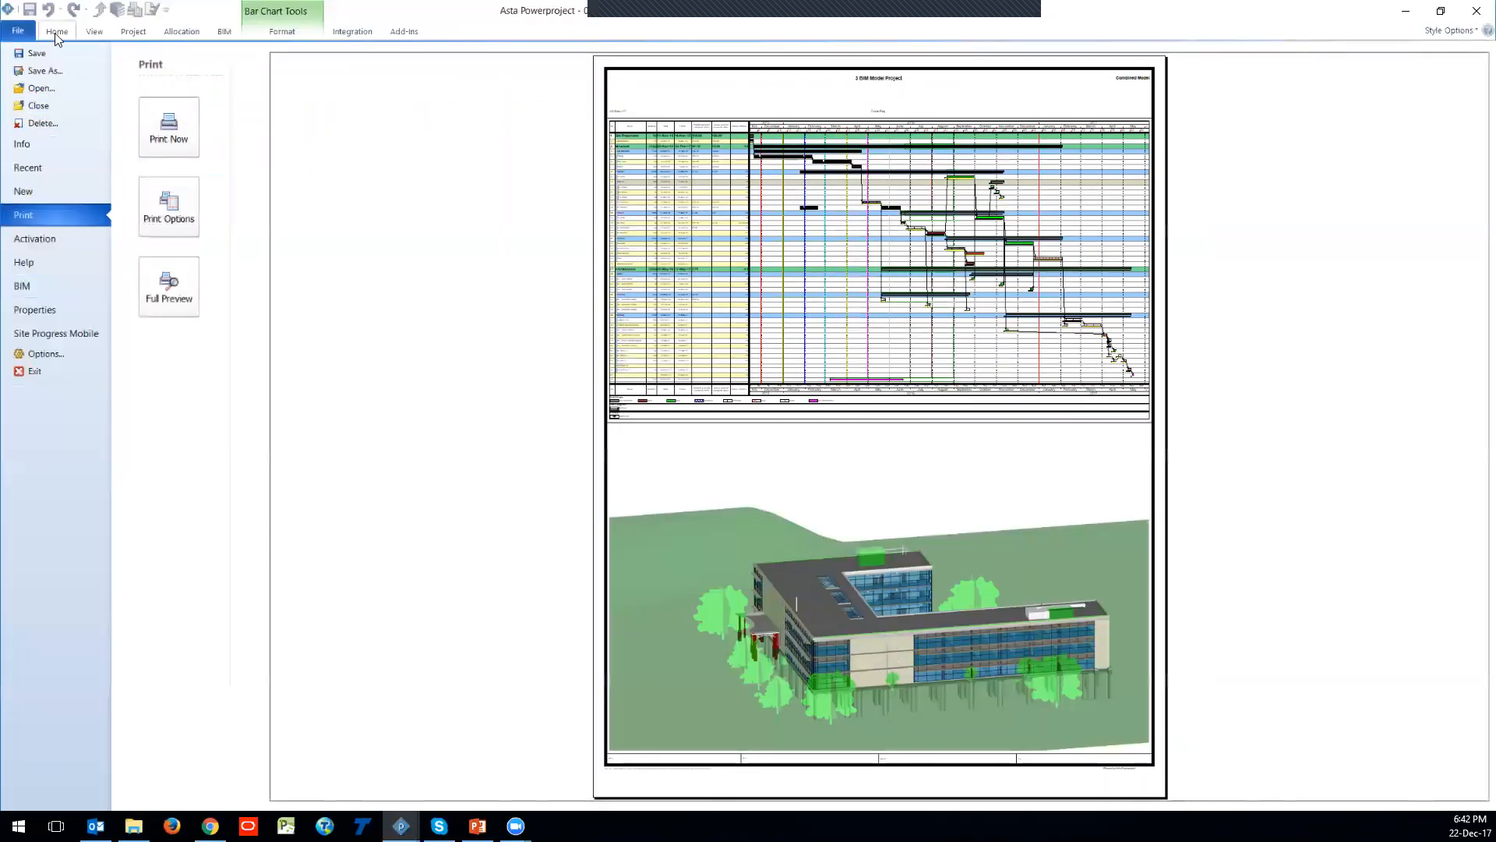
{"action": "left_click", "coordinate": [56, 32]}
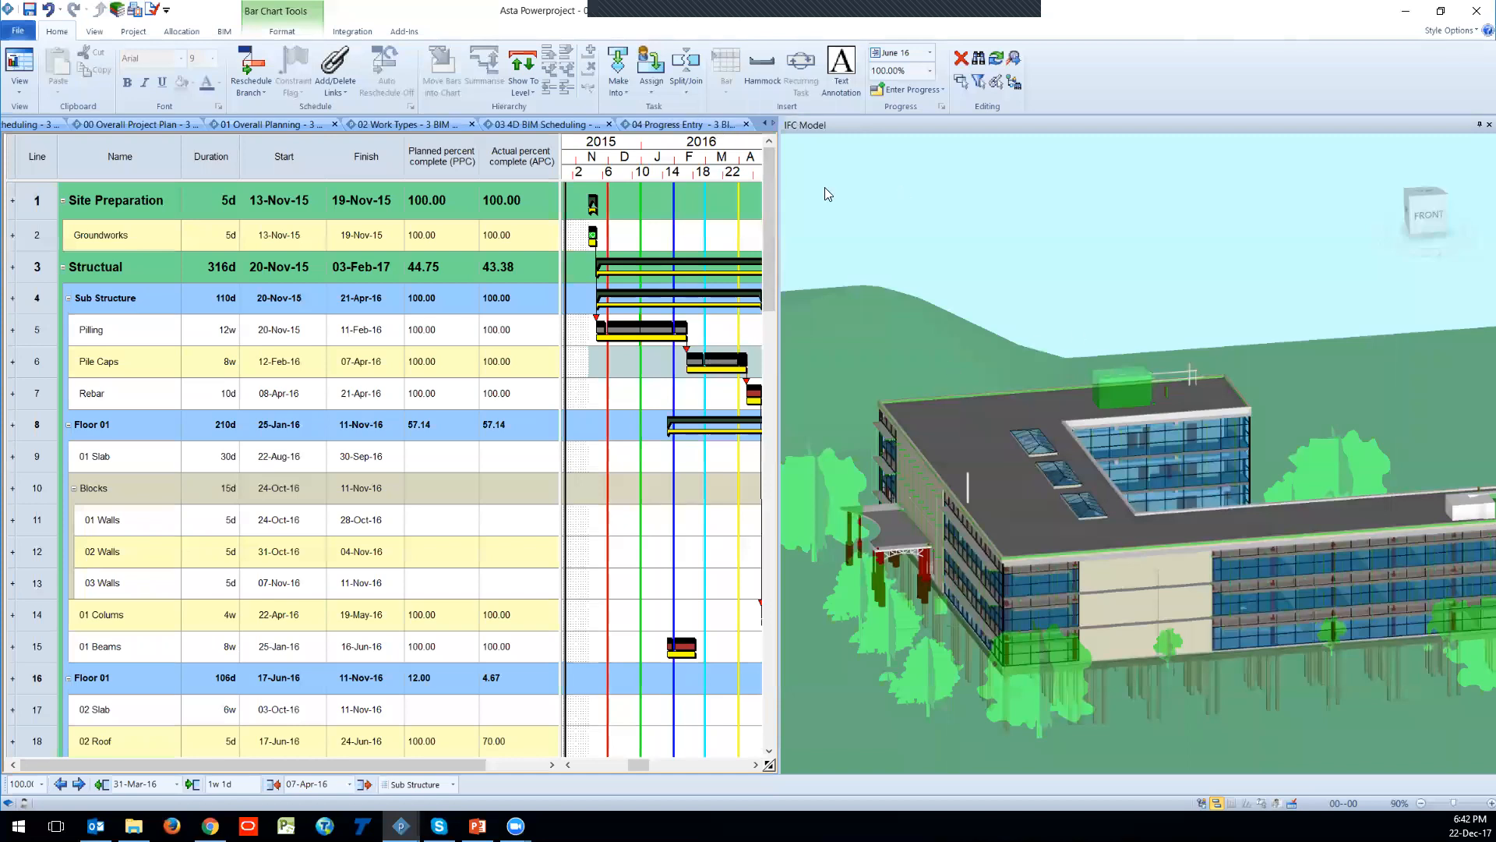
{"action": "left_click", "coordinate": [224, 31]}
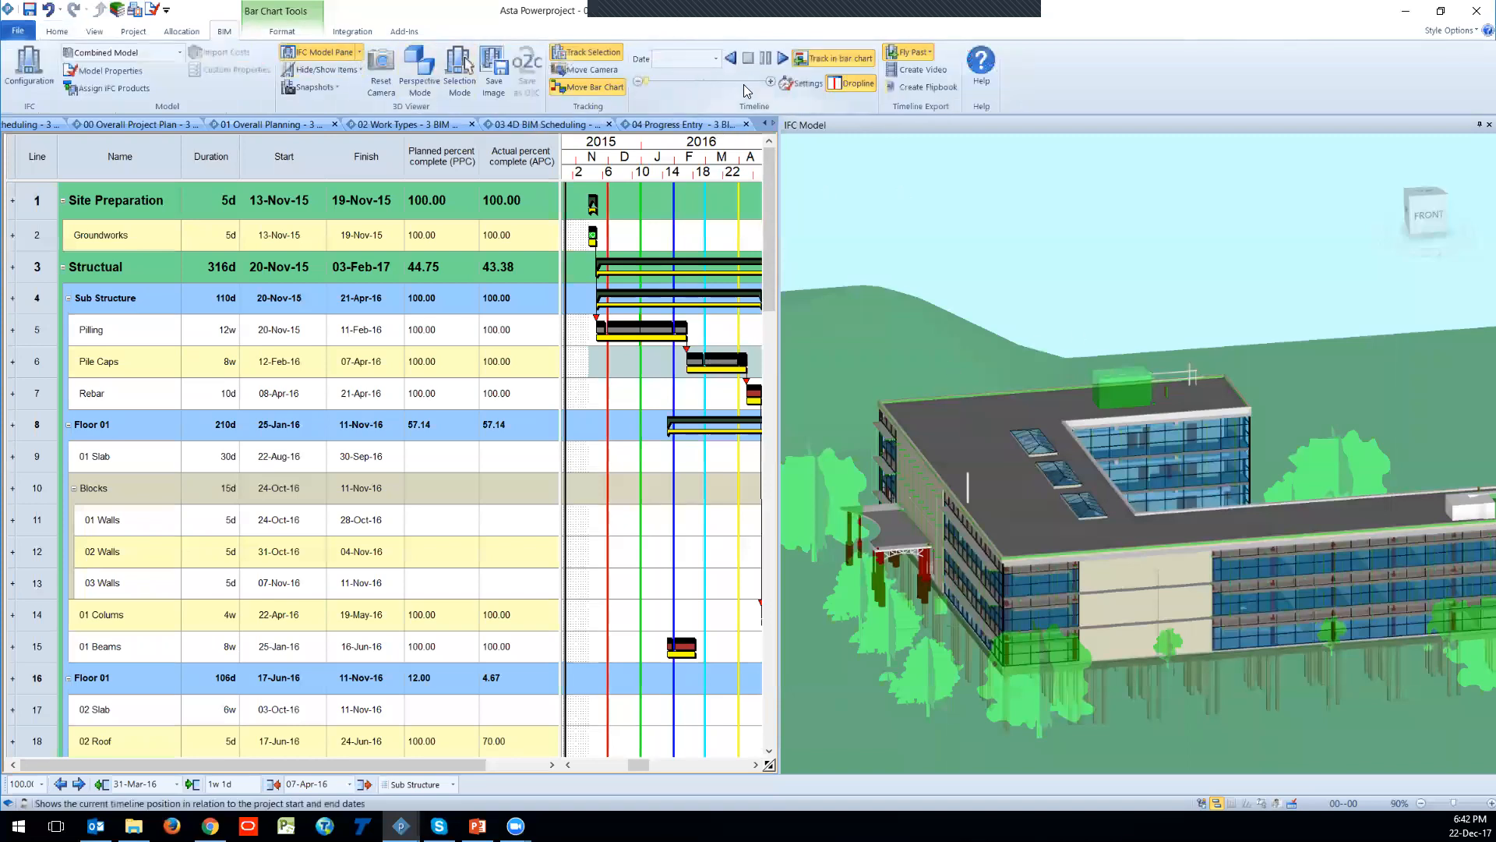
Step: Run the timeline simulation to 09-Aug-16 and examine the combined bar chart and 3D model page in the print preview
{"action": "left_click", "coordinate": [783, 58]}
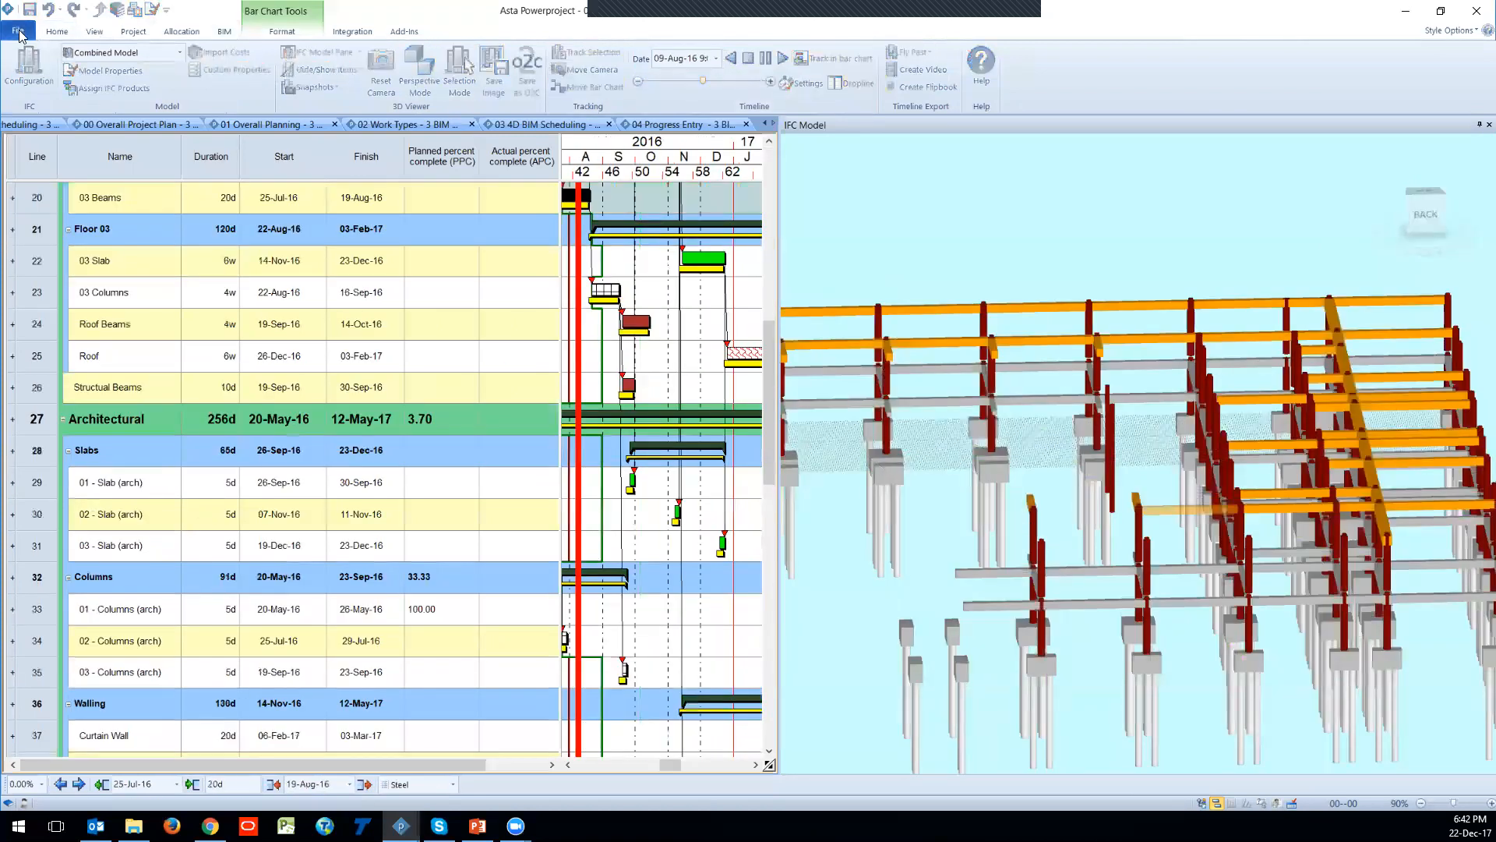
{"action": "left_click", "coordinate": [17, 31]}
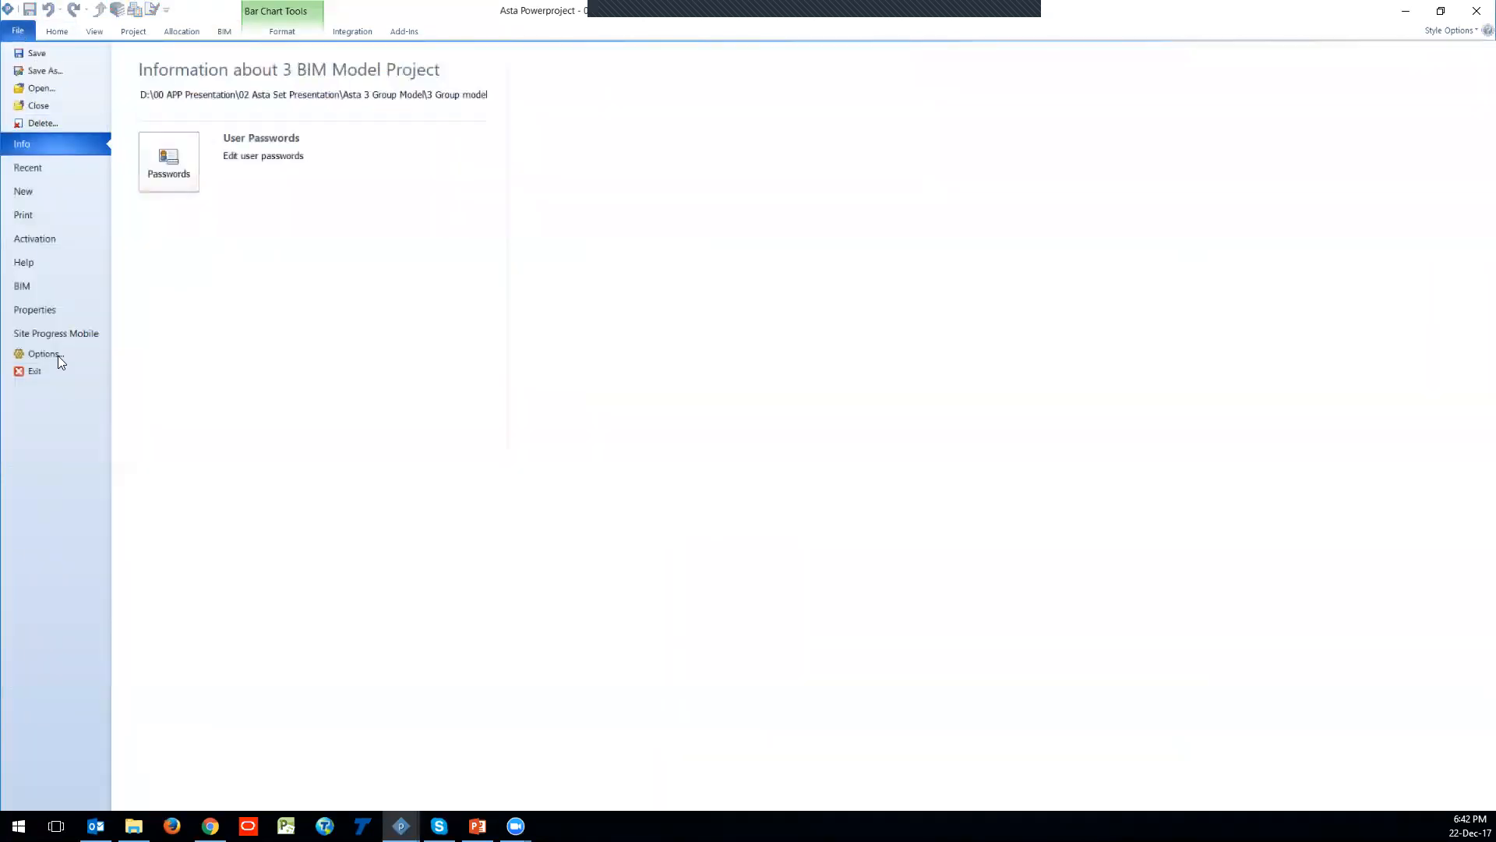
{"action": "left_click", "coordinate": [31, 212]}
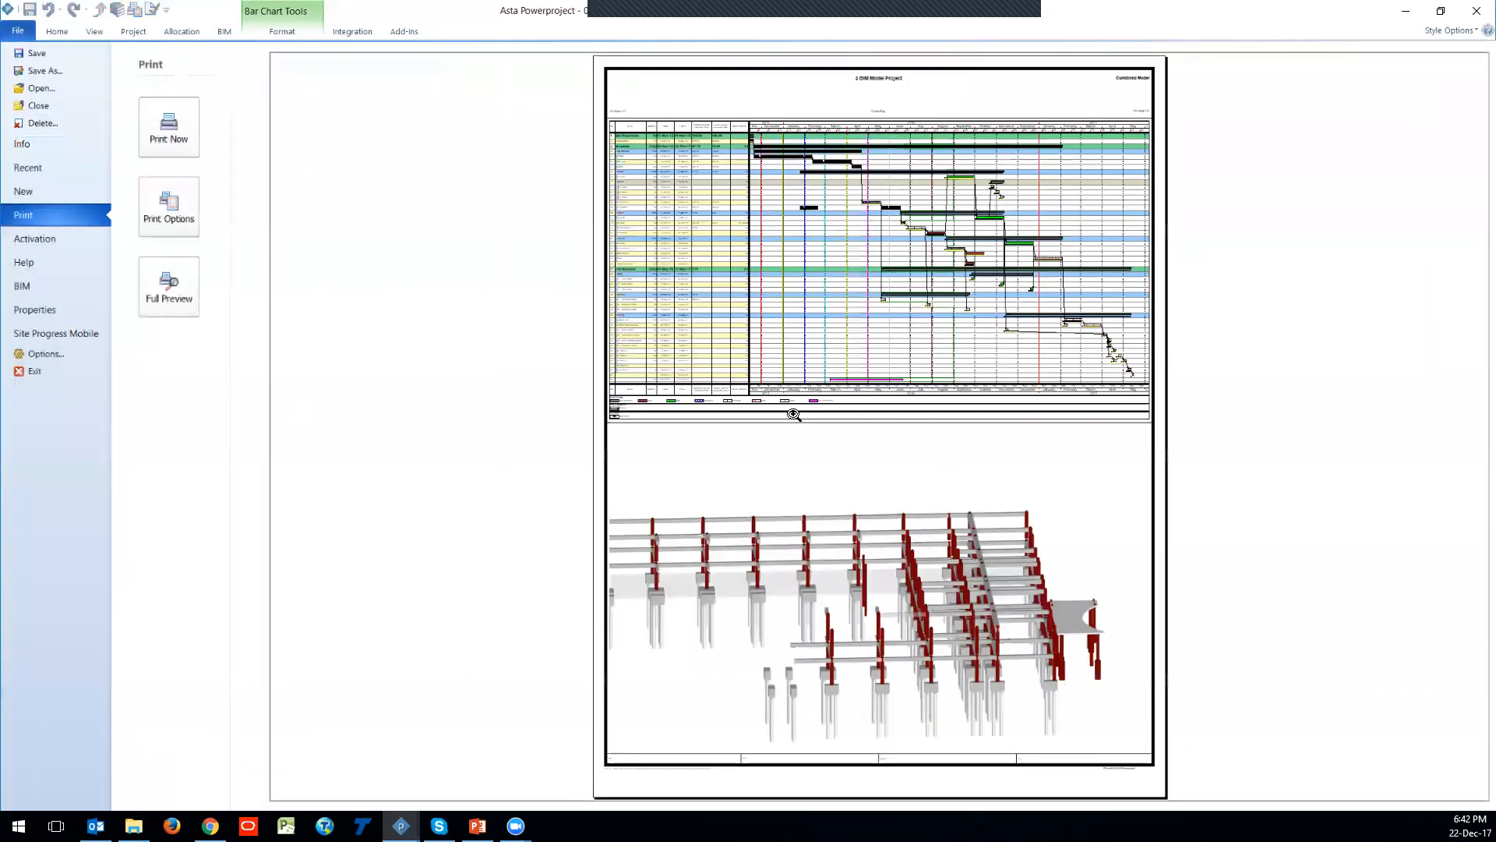
{"action": "key", "text": "ctrl"}
{"action": "left_click", "coordinate": [675, 400]}
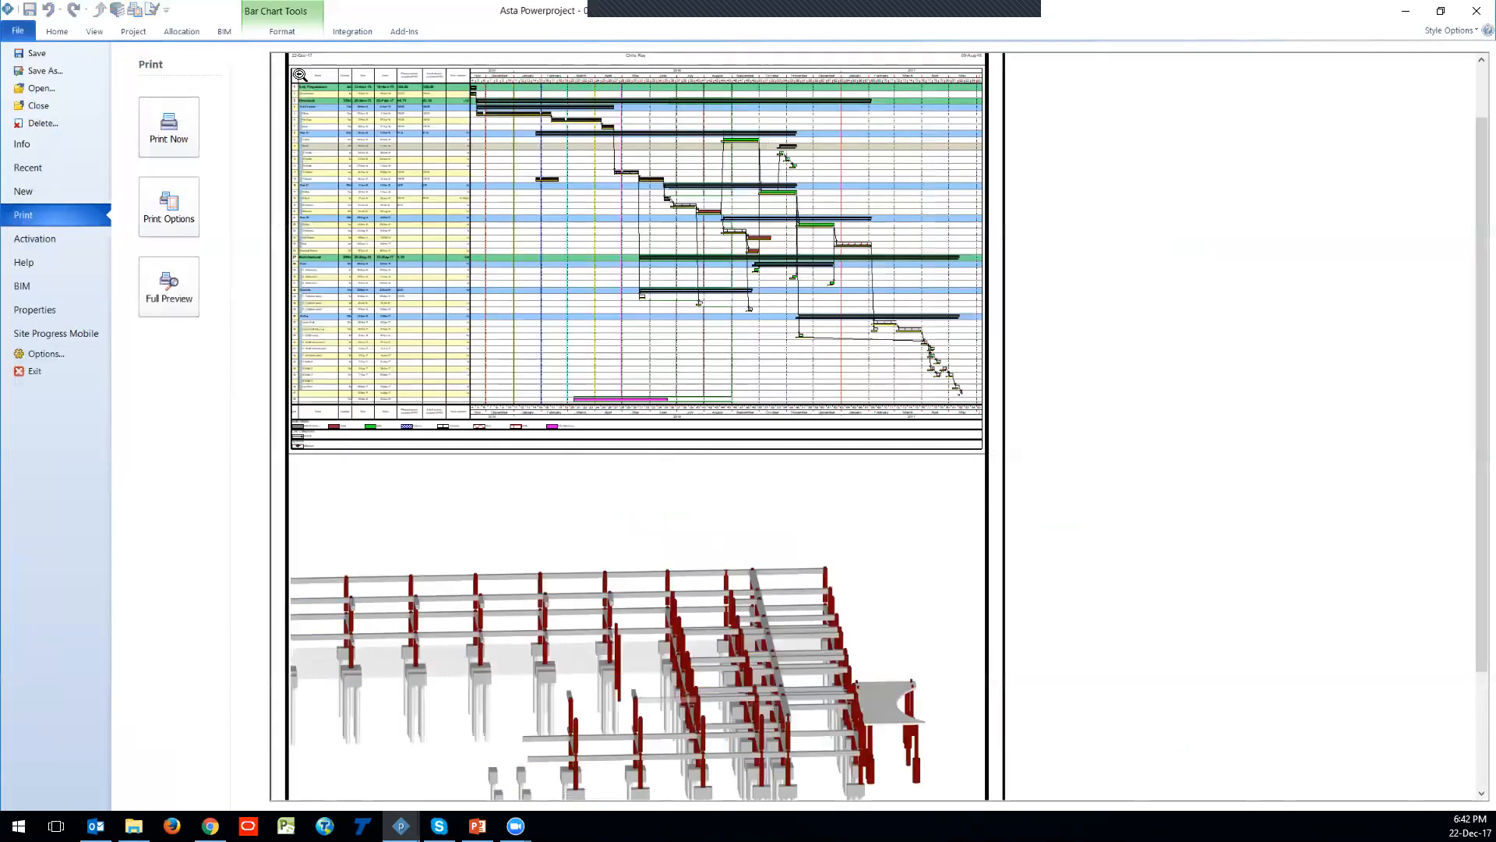
{"action": "left_click", "coordinate": [605, 592]}
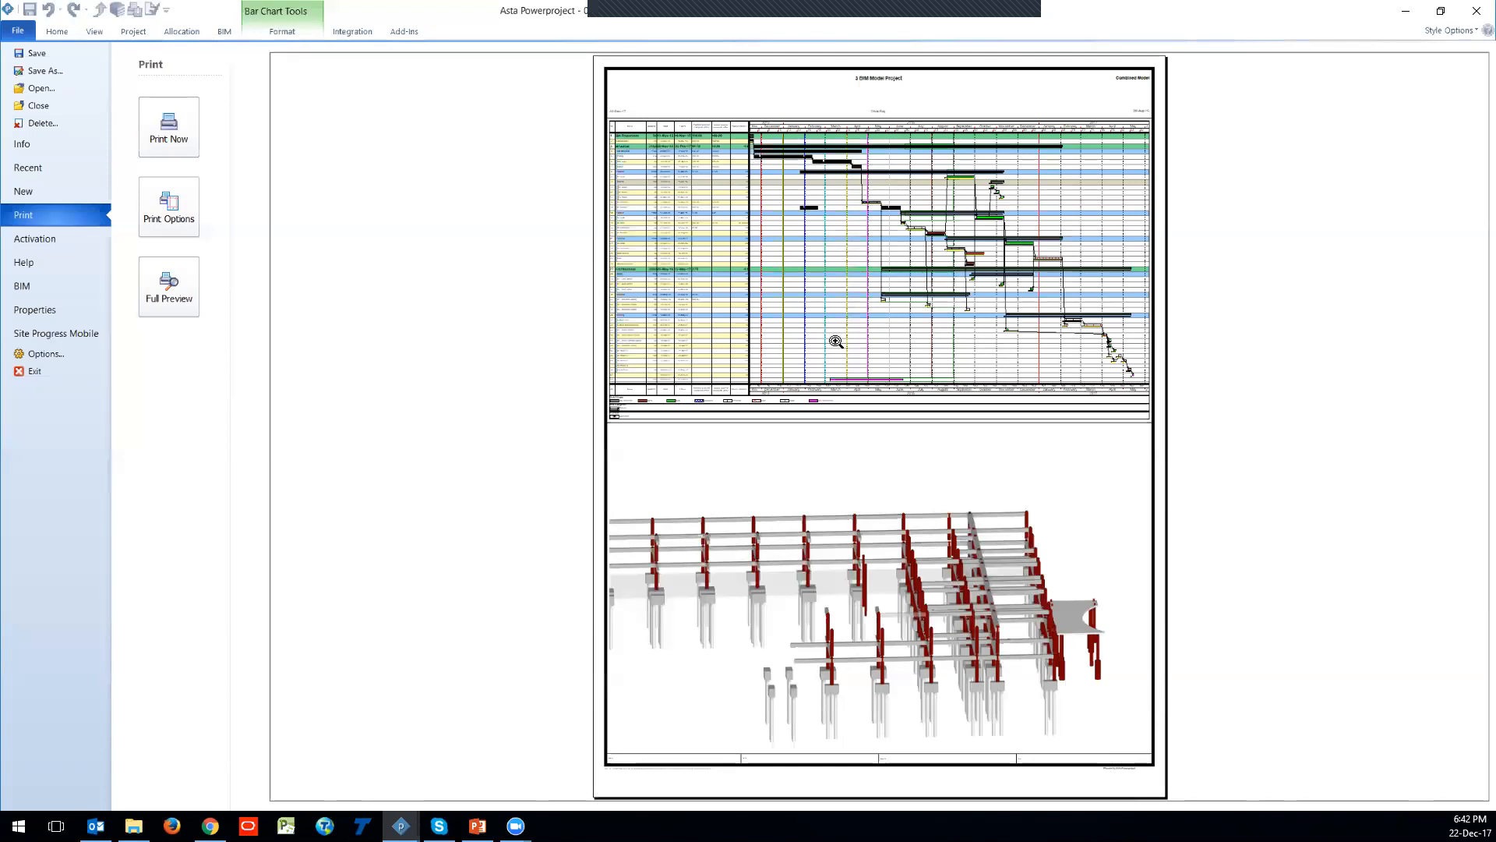
Step: Apply the CHTBIM-A4.b A4 Portrait border file in the print options and update the print preview
{"action": "left_click", "coordinate": [177, 231]}
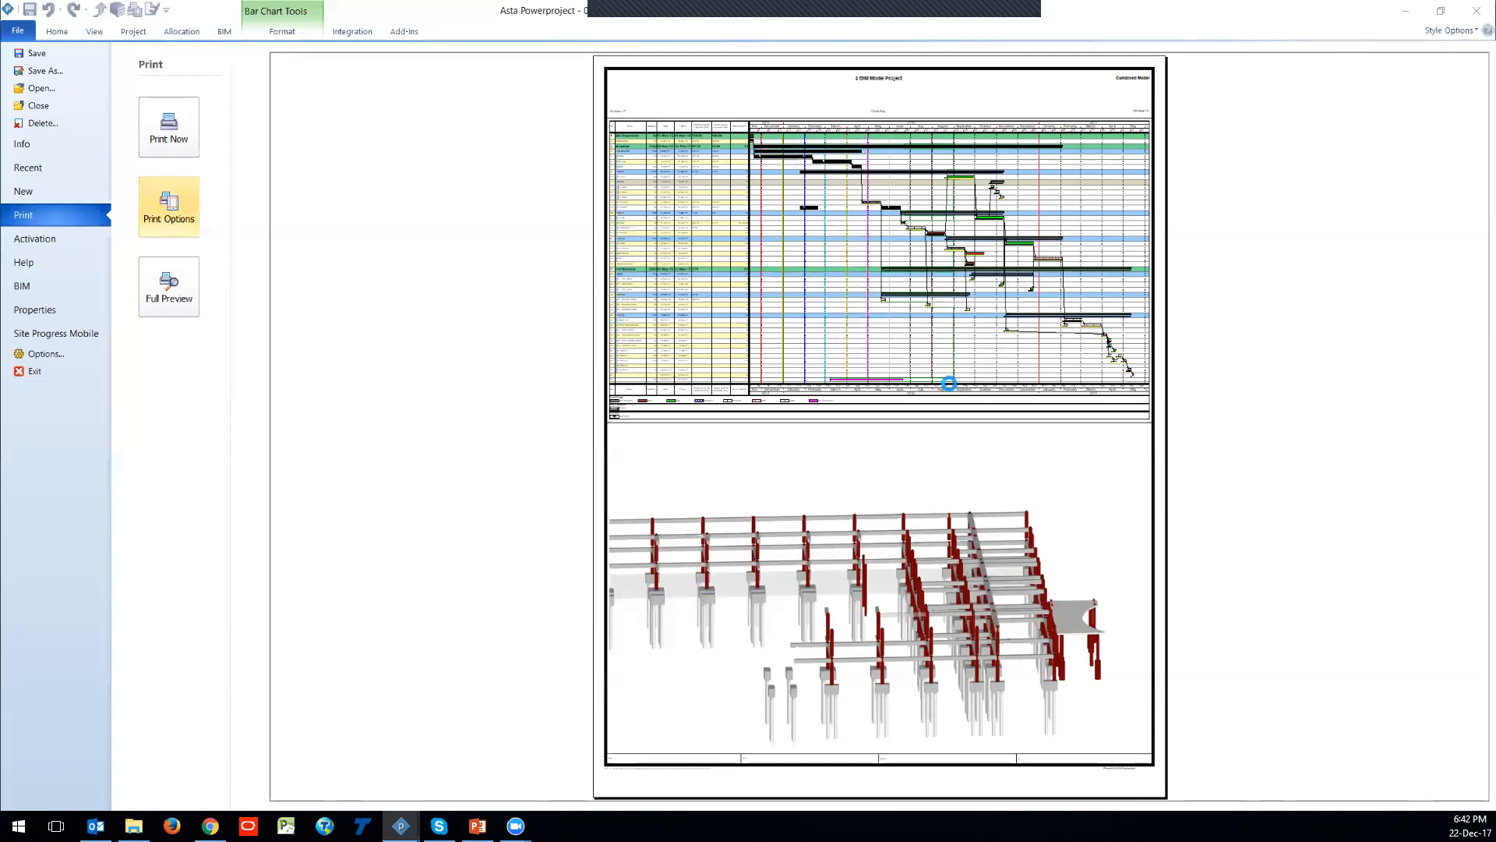
{"action": "left_click", "coordinate": [618, 287]}
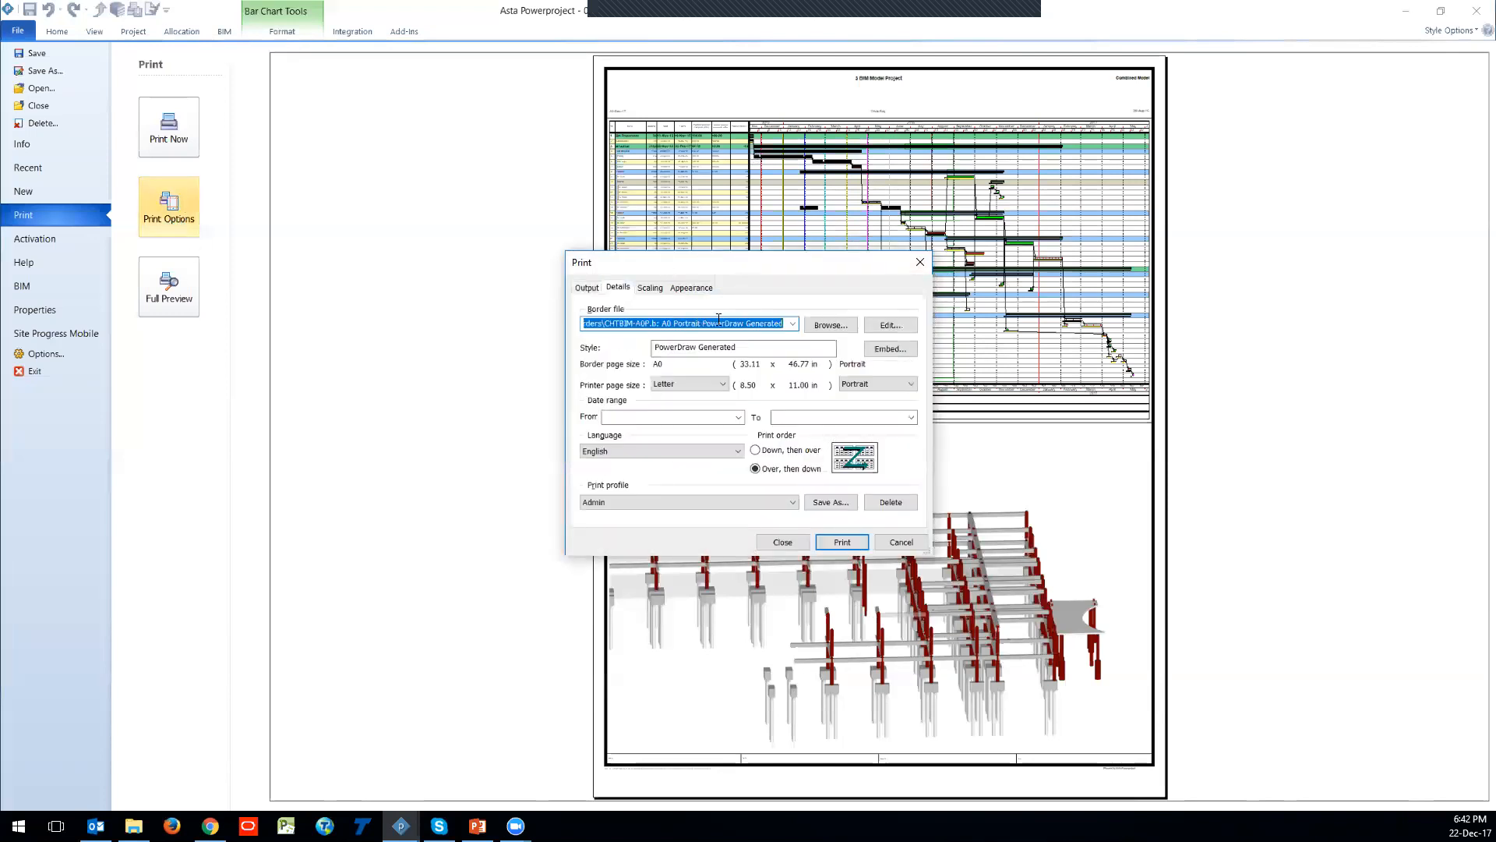
{"action": "left_click", "coordinate": [793, 324]}
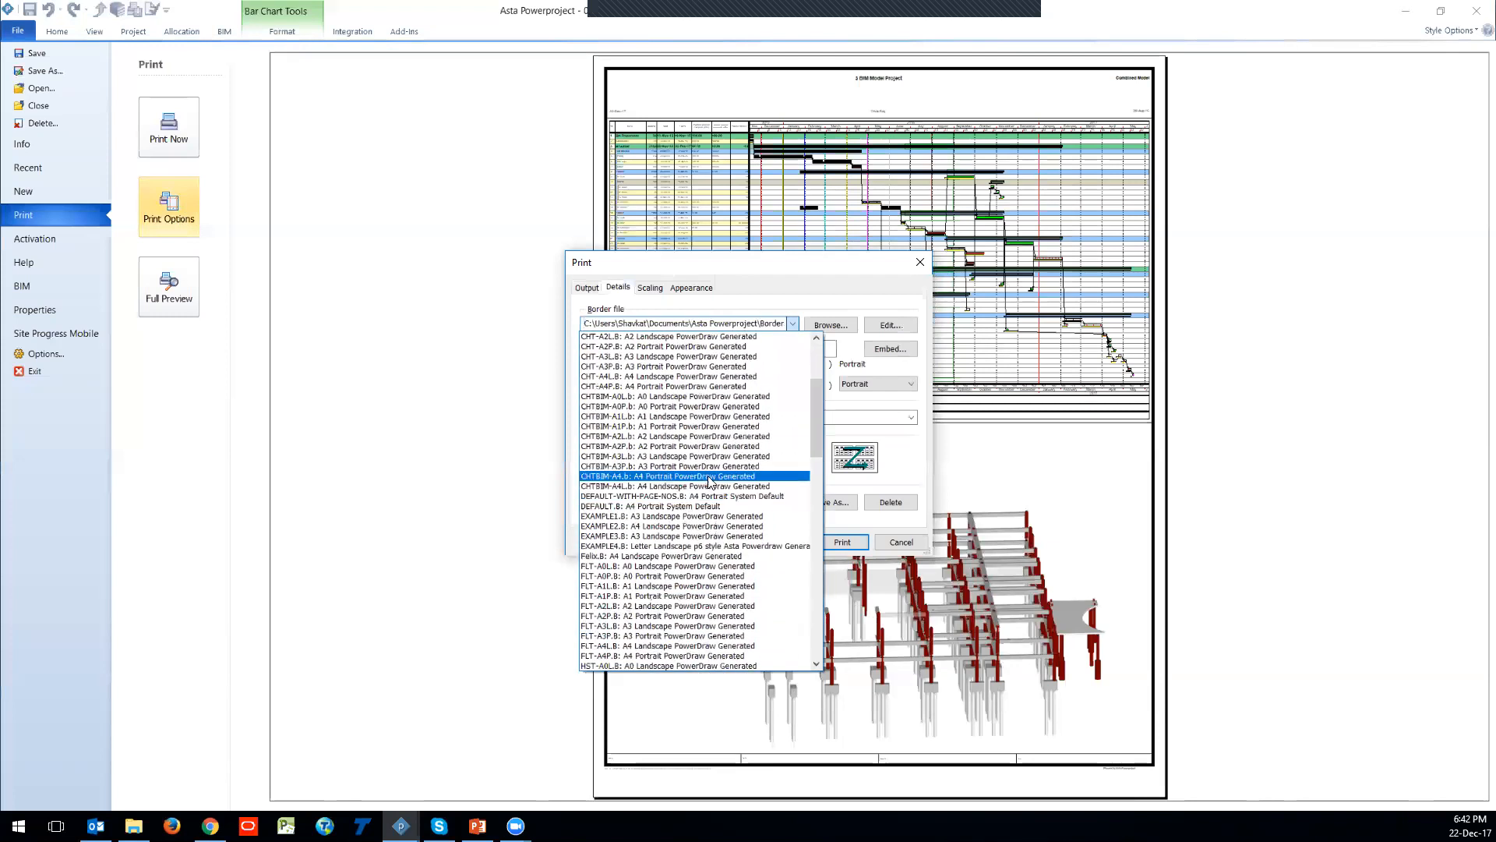
{"action": "left_click", "coordinate": [703, 477]}
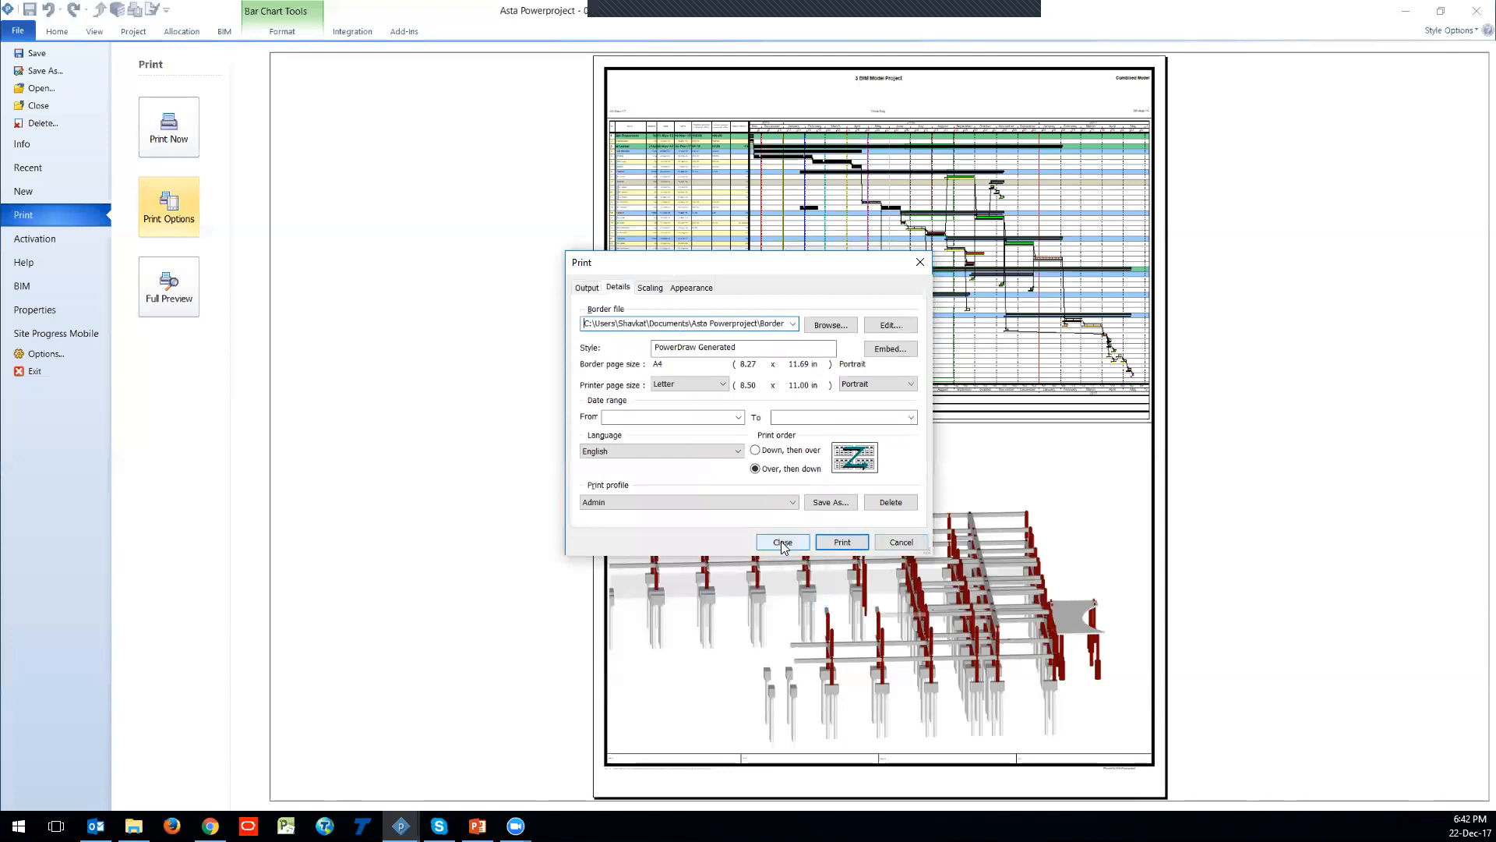
{"action": "left_click", "coordinate": [819, 541]}
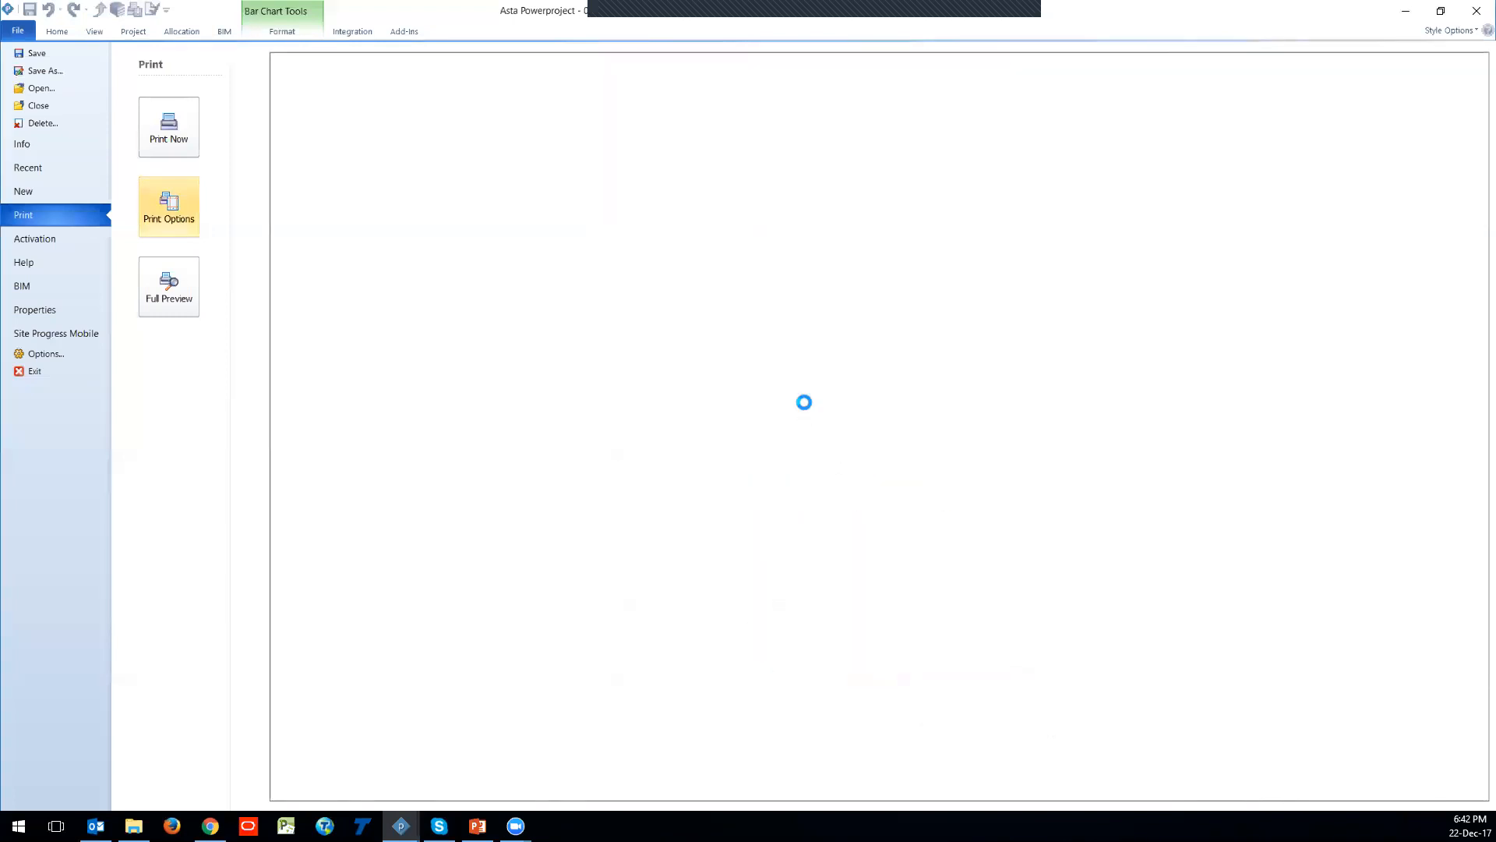
Step: Apply the CHTBIM A2 Landscape border file in the print options and inspect the side-by-side chart and model layout
{"action": "left_click", "coordinate": [184, 201]}
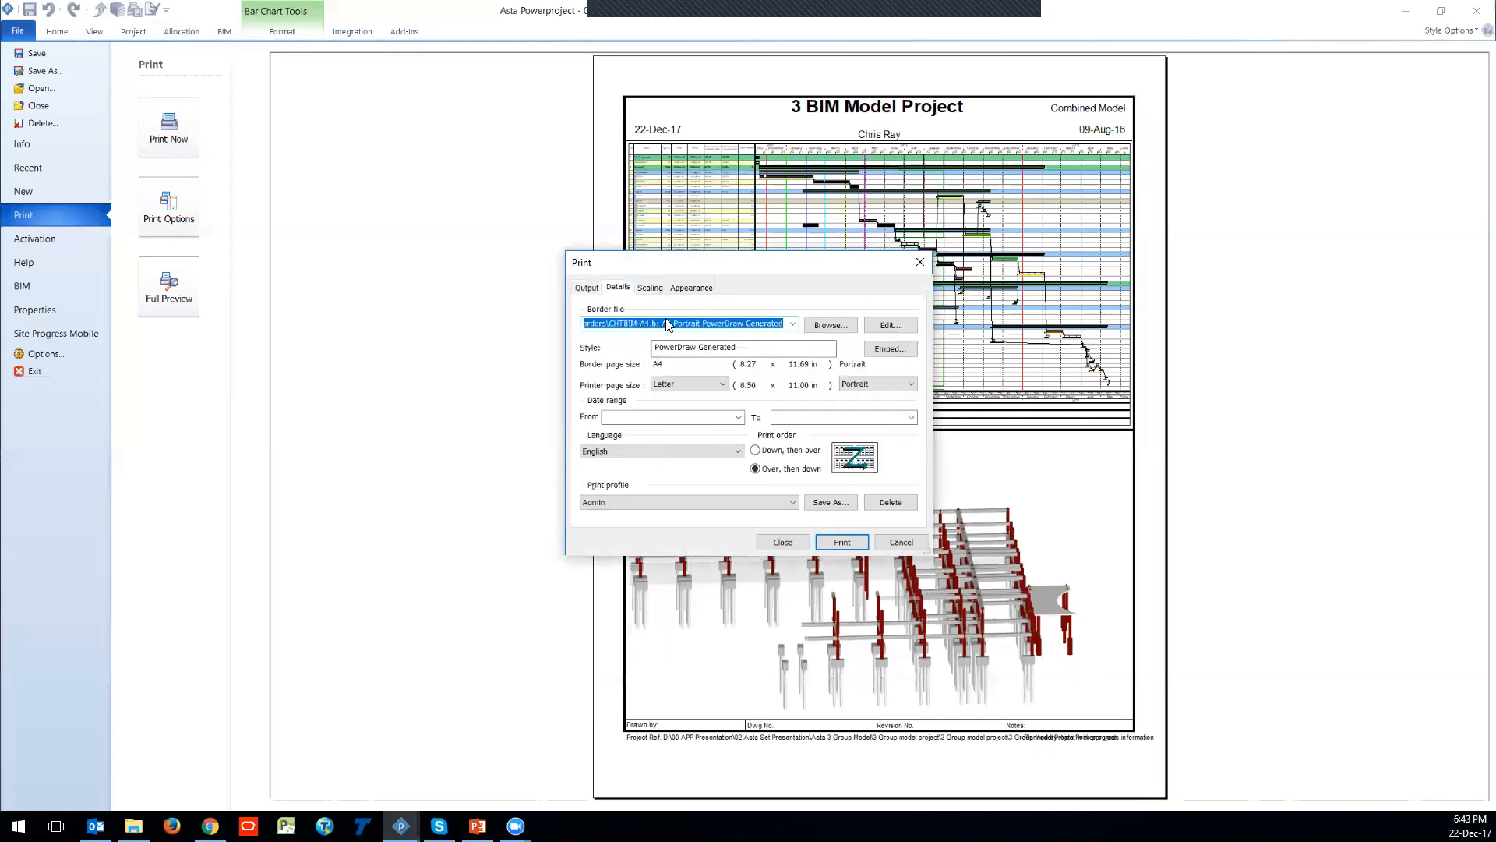
{"action": "left_click", "coordinate": [793, 324]}
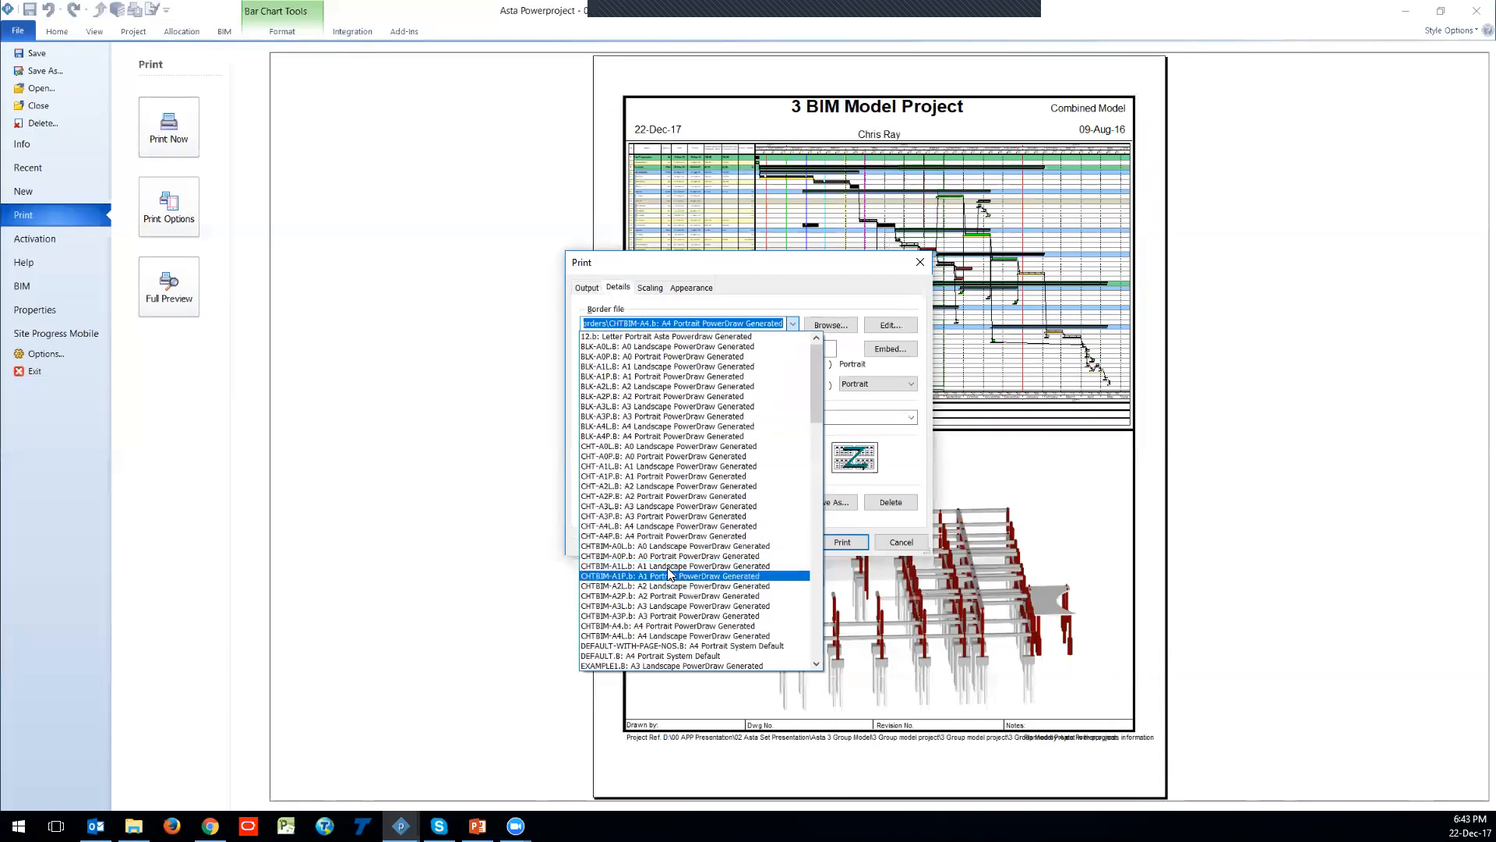
{"action": "left_click", "coordinate": [687, 585]}
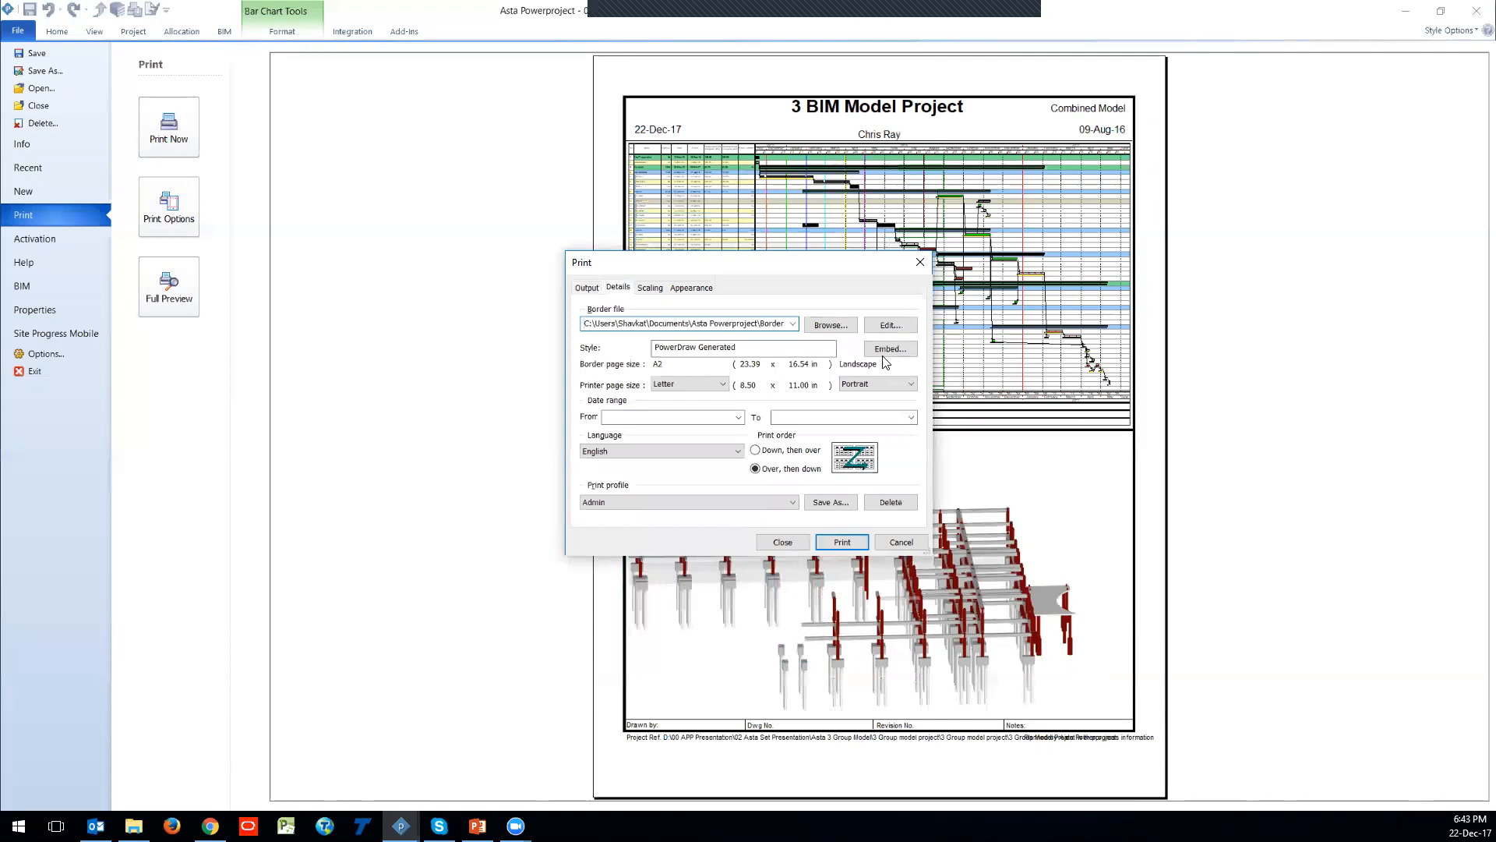
{"action": "left_click", "coordinate": [825, 542]}
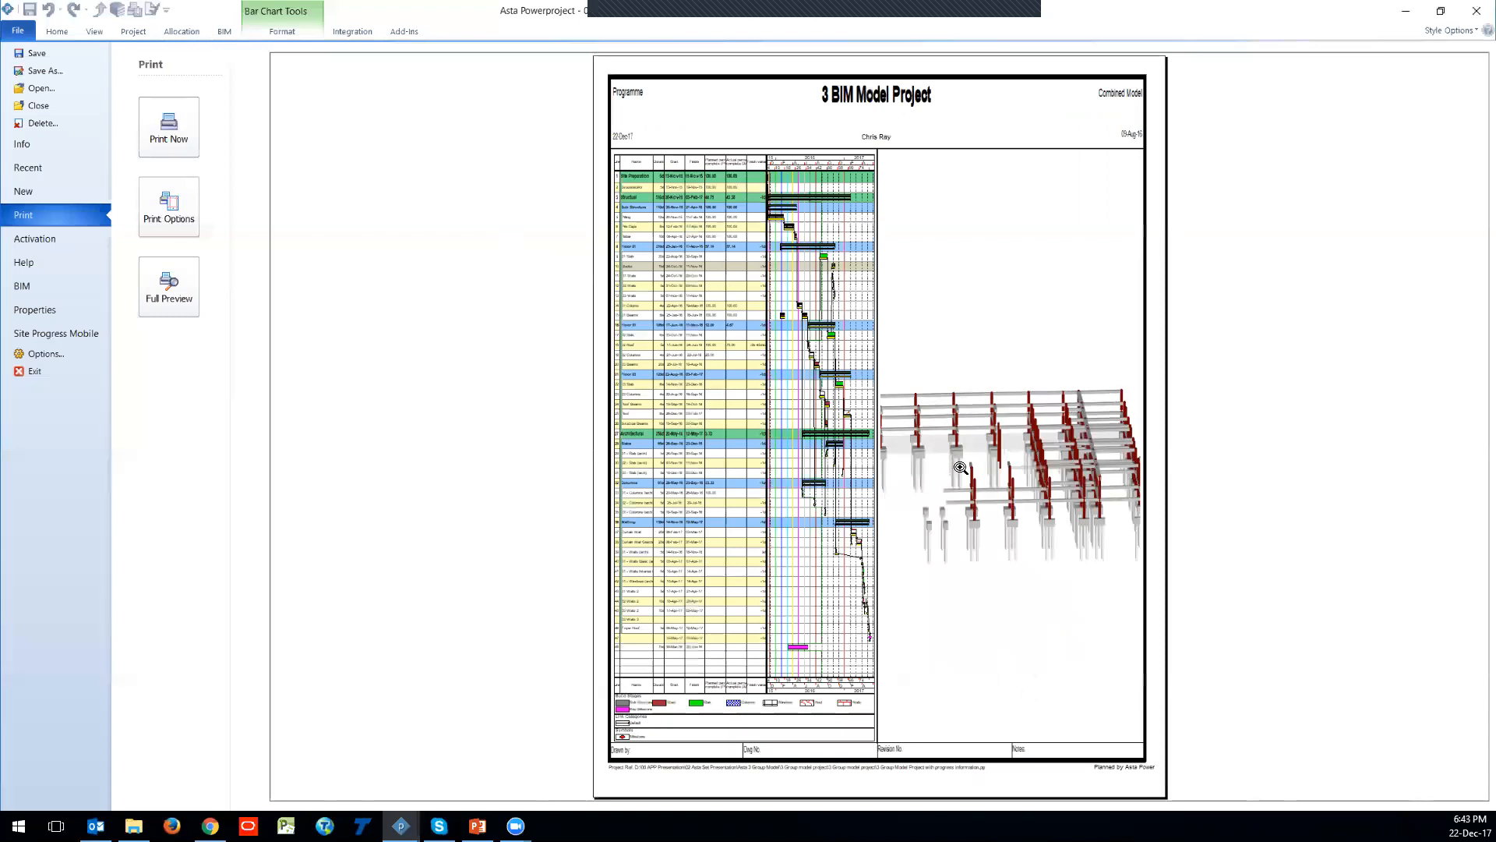
{"action": "left_click", "coordinate": [866, 390]}
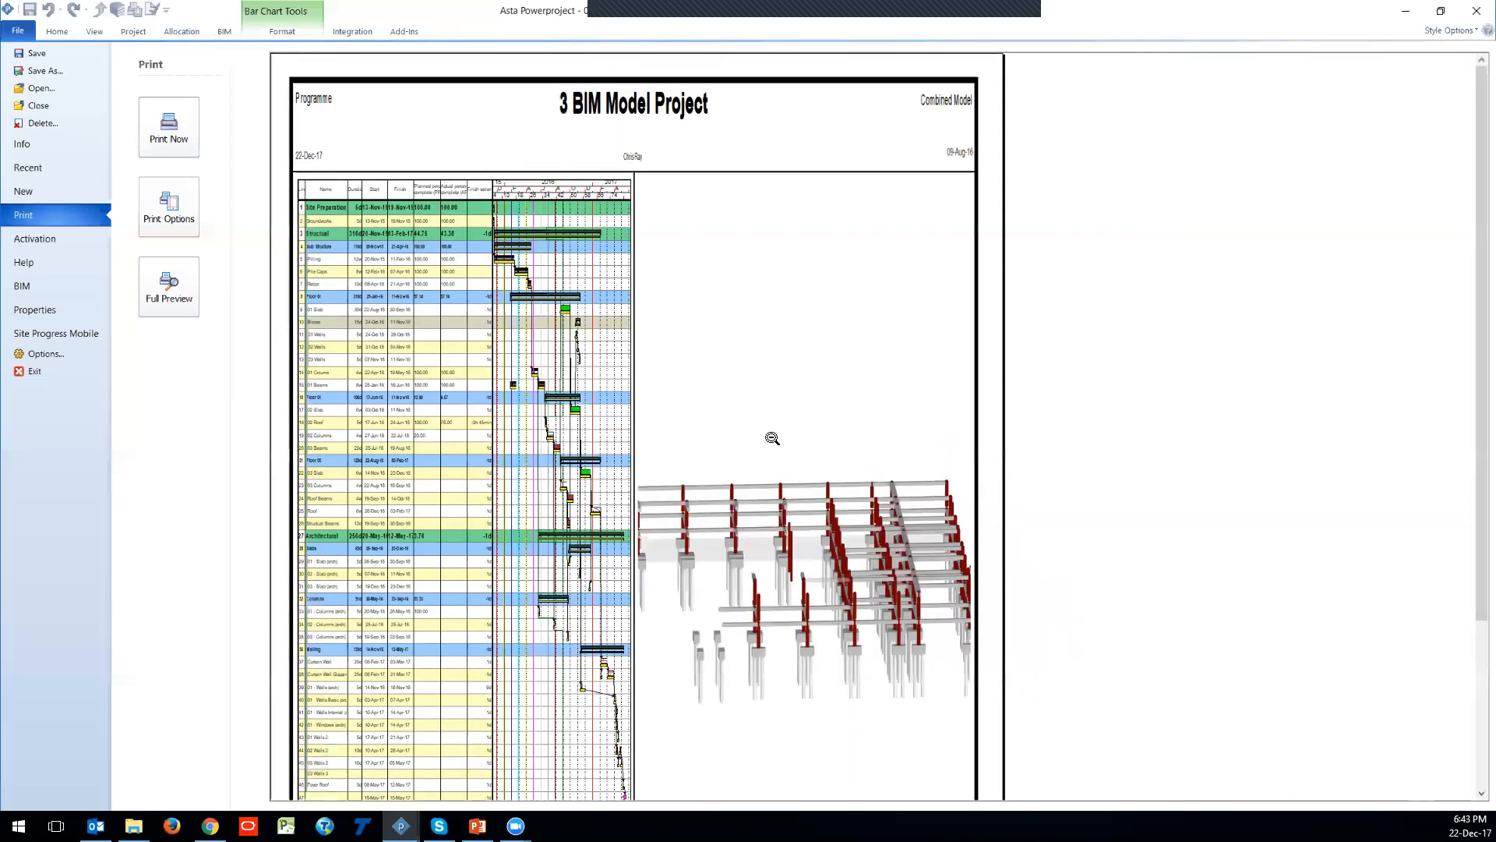
Step: Leave the print preview, return to the project's BIM commands and stop the timeline simulation
{"action": "left_click", "coordinate": [56, 31]}
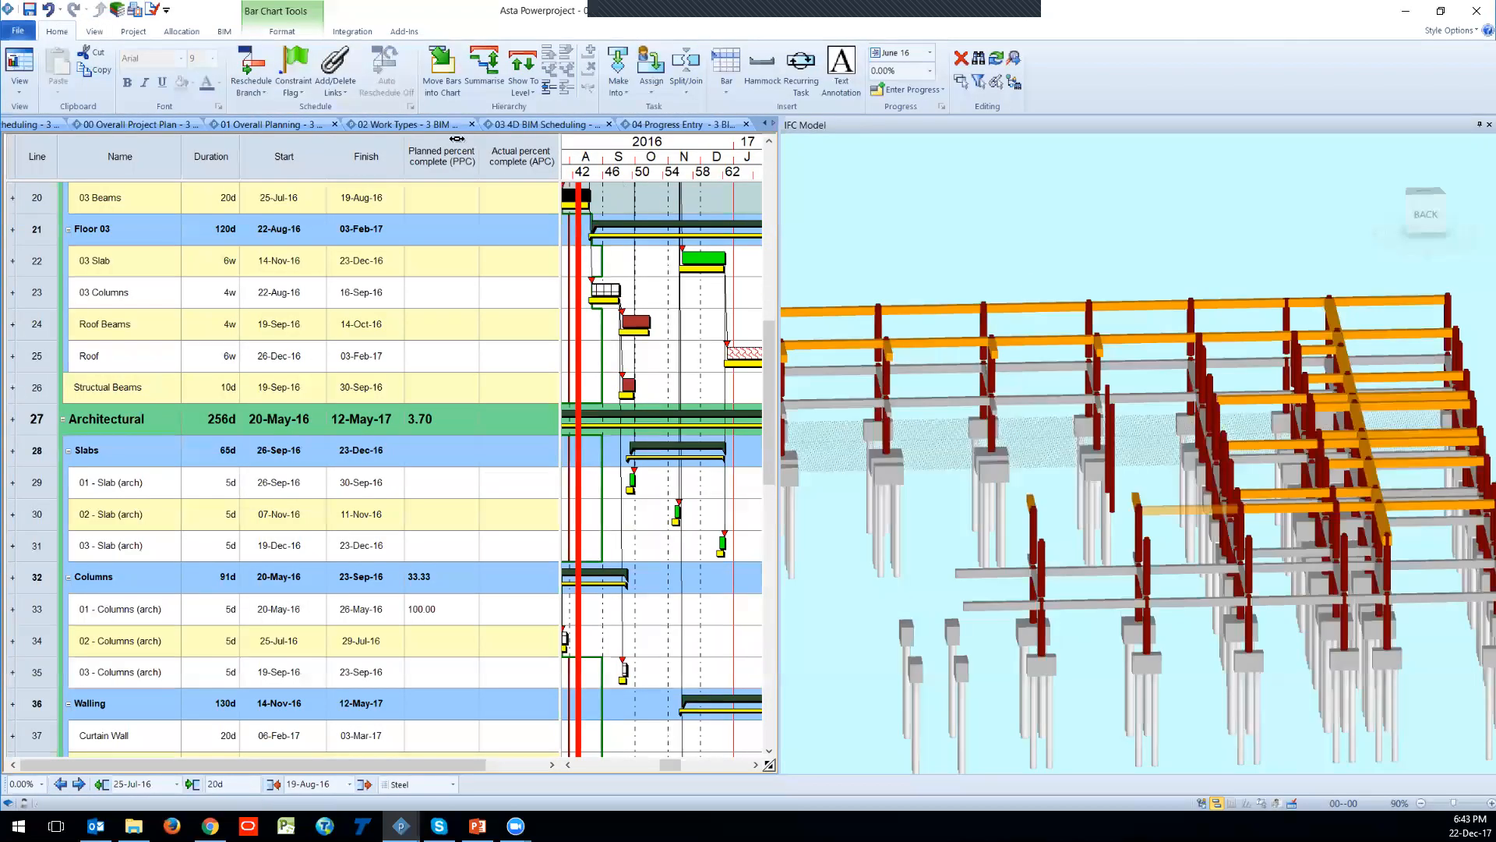
{"action": "left_click", "coordinate": [224, 32]}
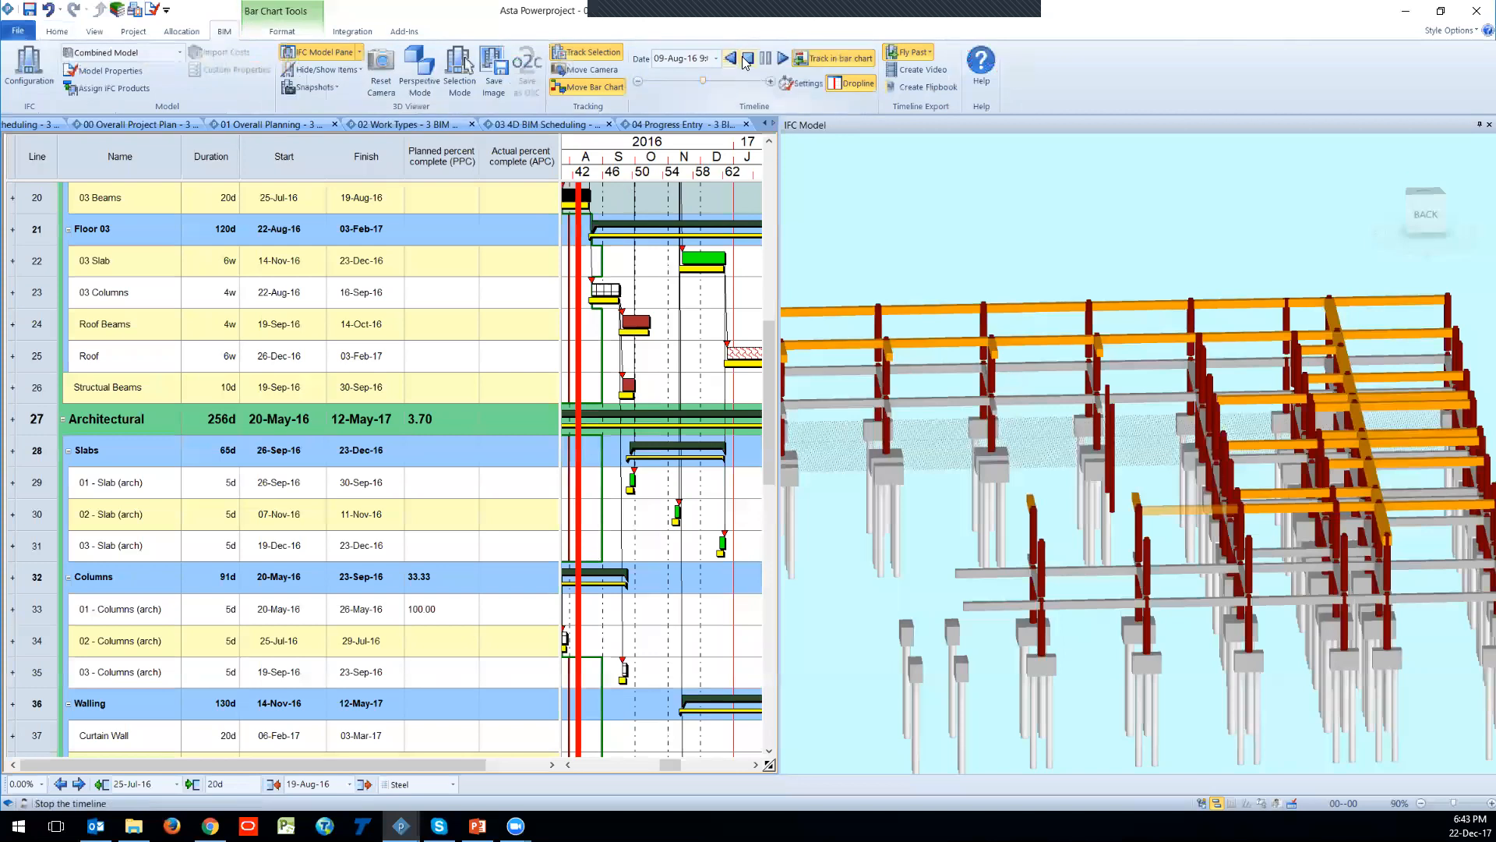
{"action": "left_click", "coordinate": [746, 61]}
{"action": "left_click_drag", "start_coordinate": [674, 766], "coordinate": [666, 766]}
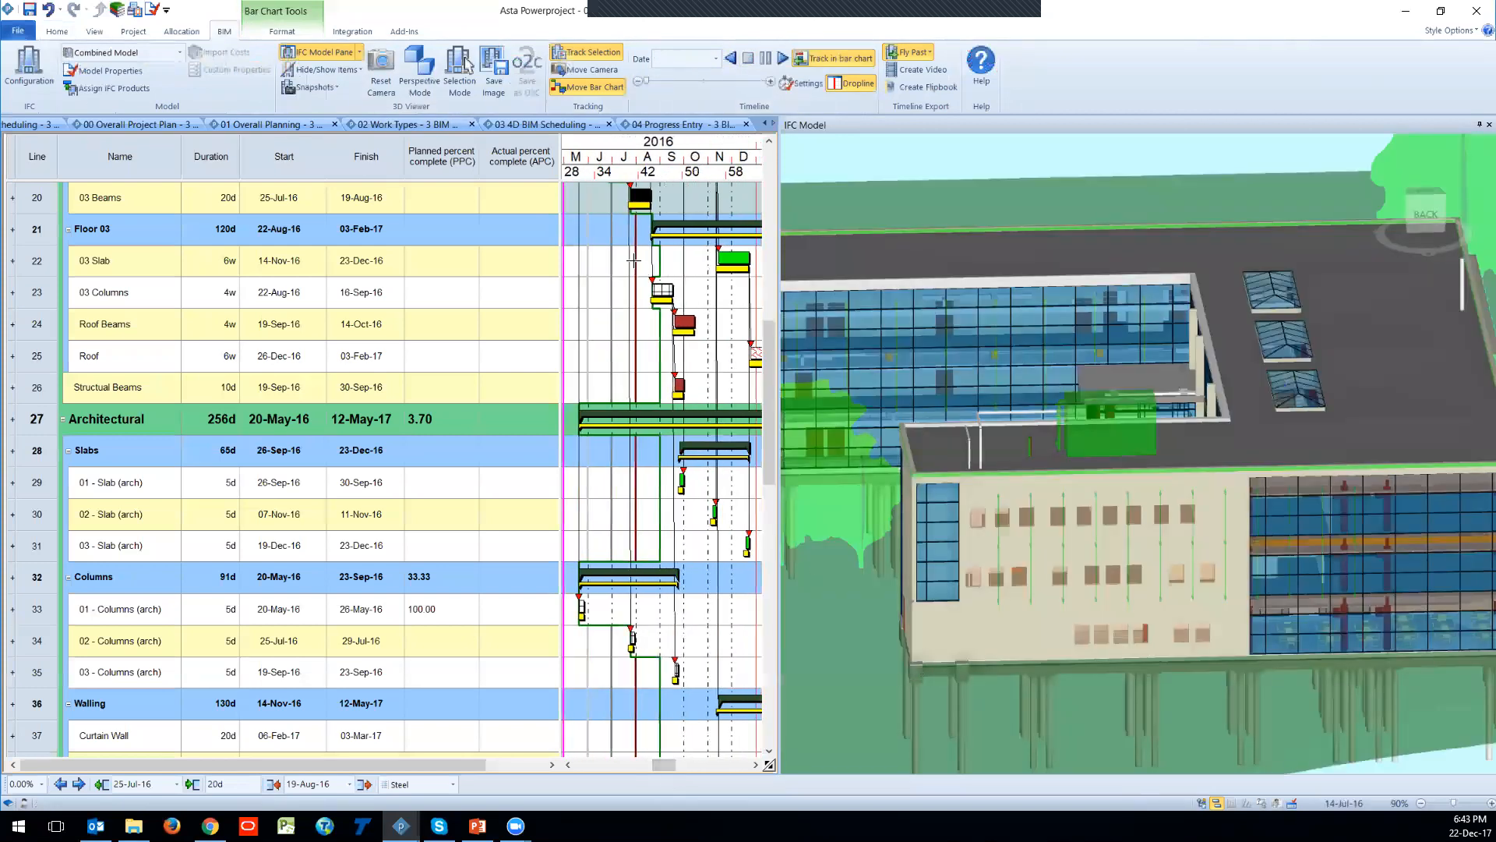
Step: Show the IFC Comparison Model pane beside the IFC model and widen it for a side-by-side view
{"action": "scroll", "coordinate": [987, 372], "scroll_direction": "down", "scroll_amount": 6}
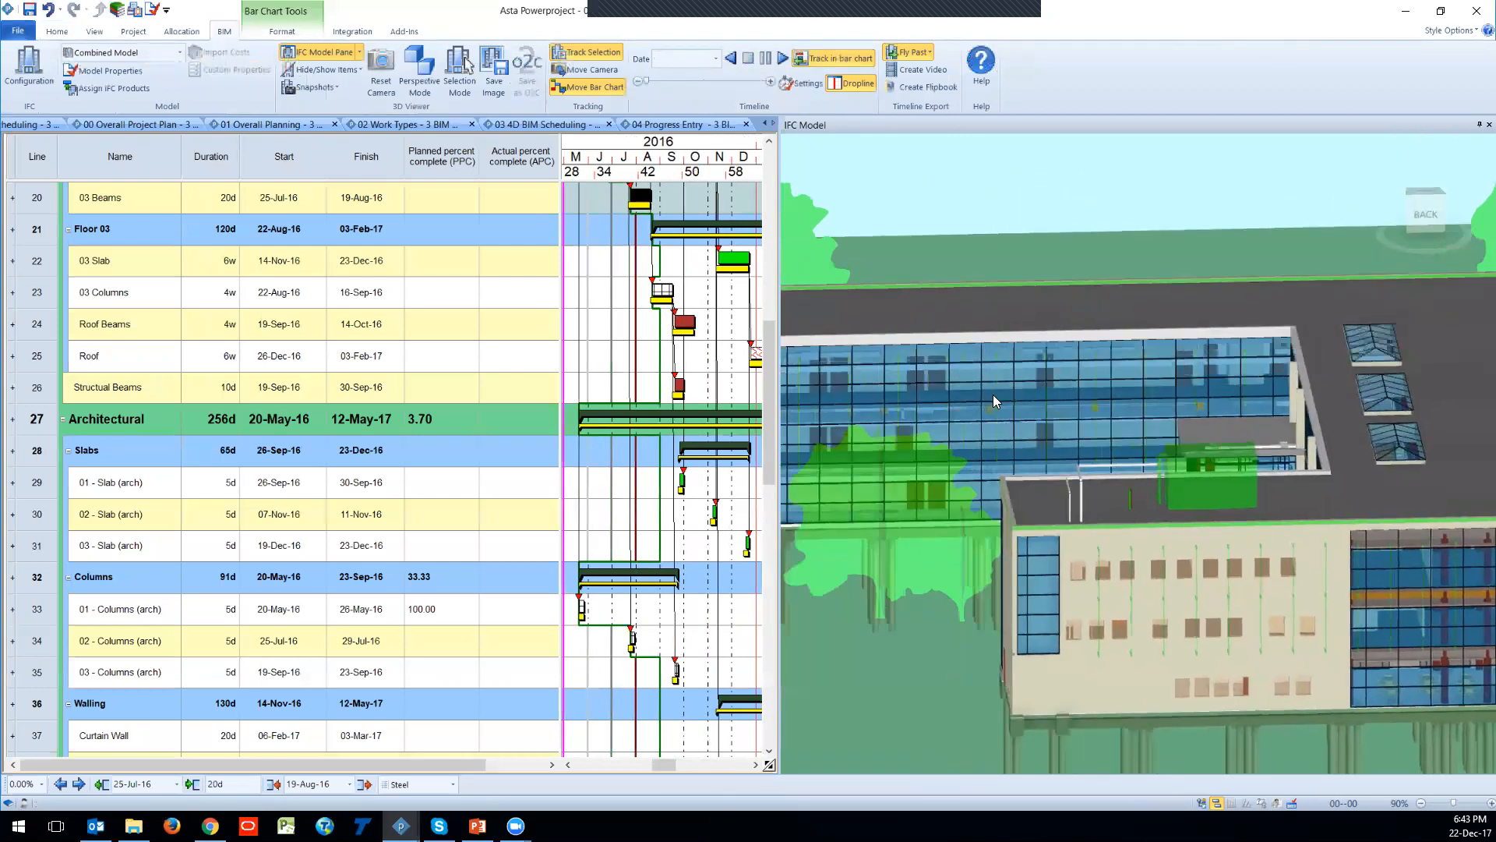
{"action": "left_click_drag", "start_coordinate": [955, 387], "coordinate": [1119, 432]}
{"action": "mouse_move", "coordinate": [961, 391]}
{"action": "left_mouse_down"}
{"action": "mouse_move", "coordinate": [1035, 401]}
{"action": "mouse_move", "coordinate": [947, 399]}
{"action": "mouse_move", "coordinate": [1060, 333]}
{"action": "mouse_move", "coordinate": [972, 390]}
{"action": "left_mouse_up"}
{"action": "left_click", "coordinate": [938, 313]}
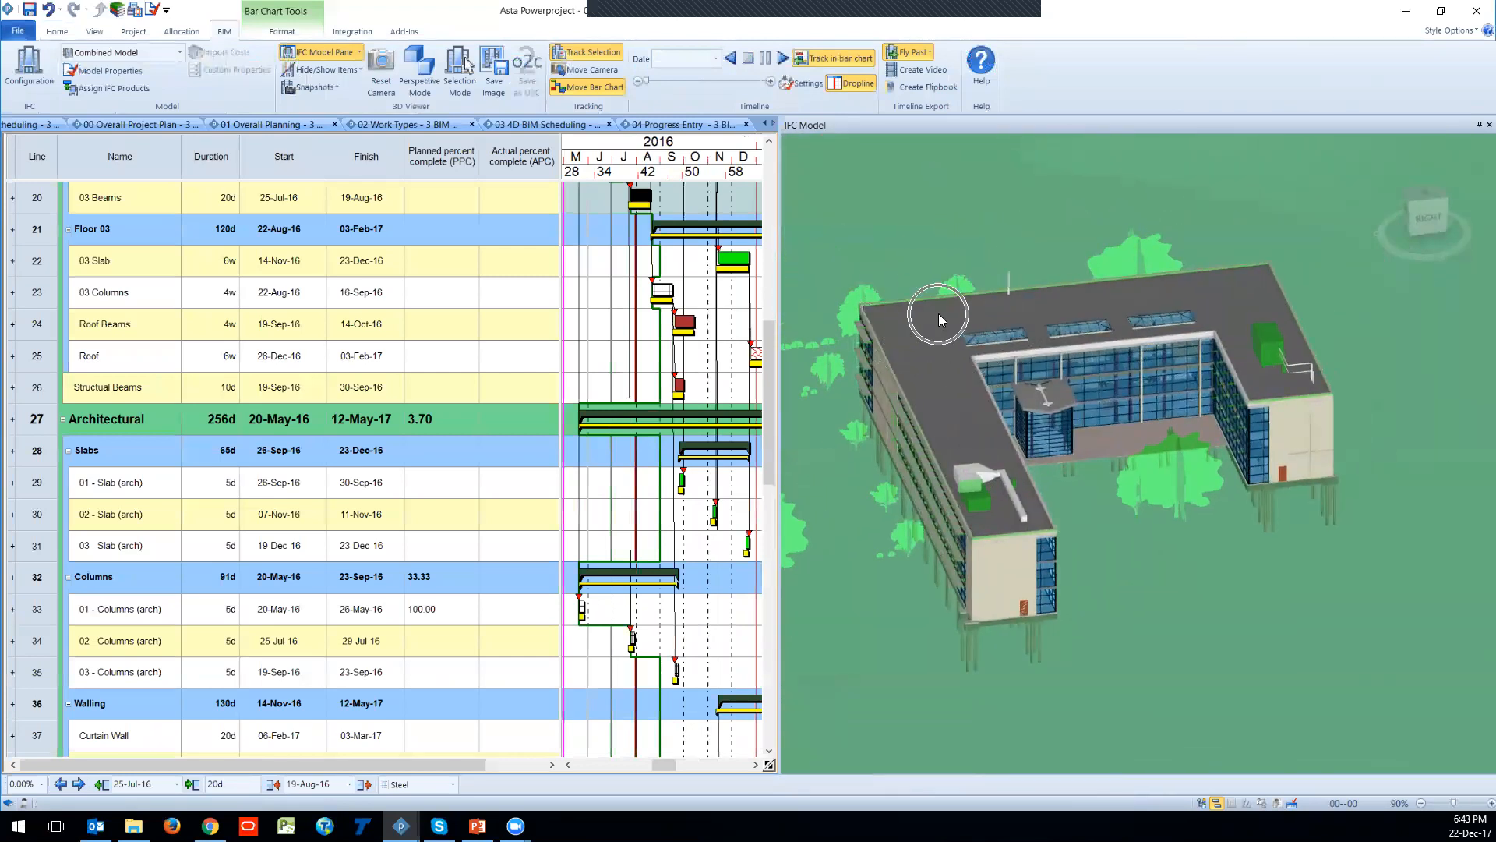
{"action": "left_click", "coordinate": [361, 53]}
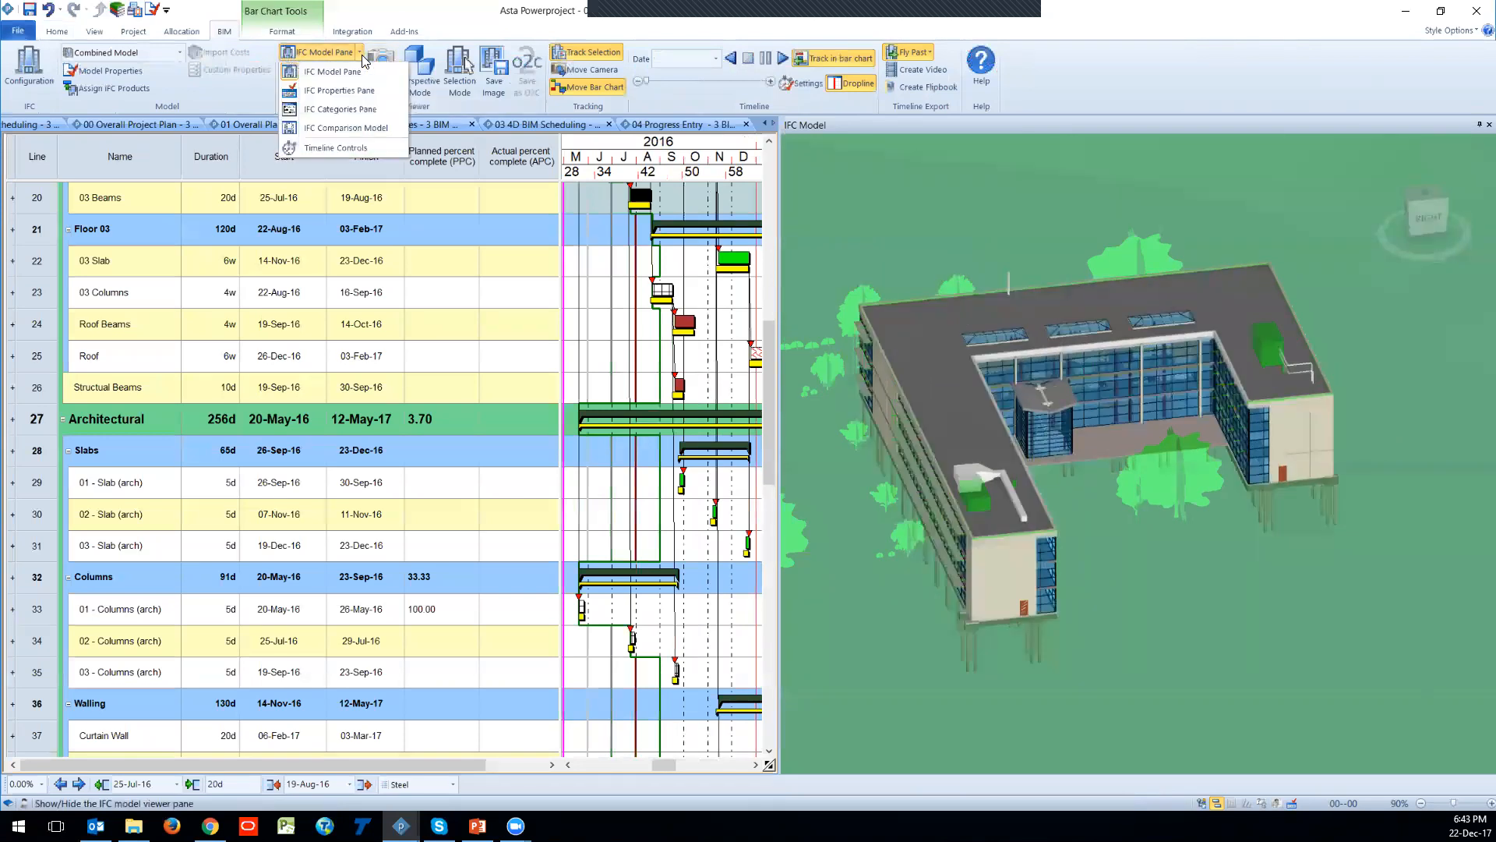
{"action": "left_click", "coordinate": [351, 134]}
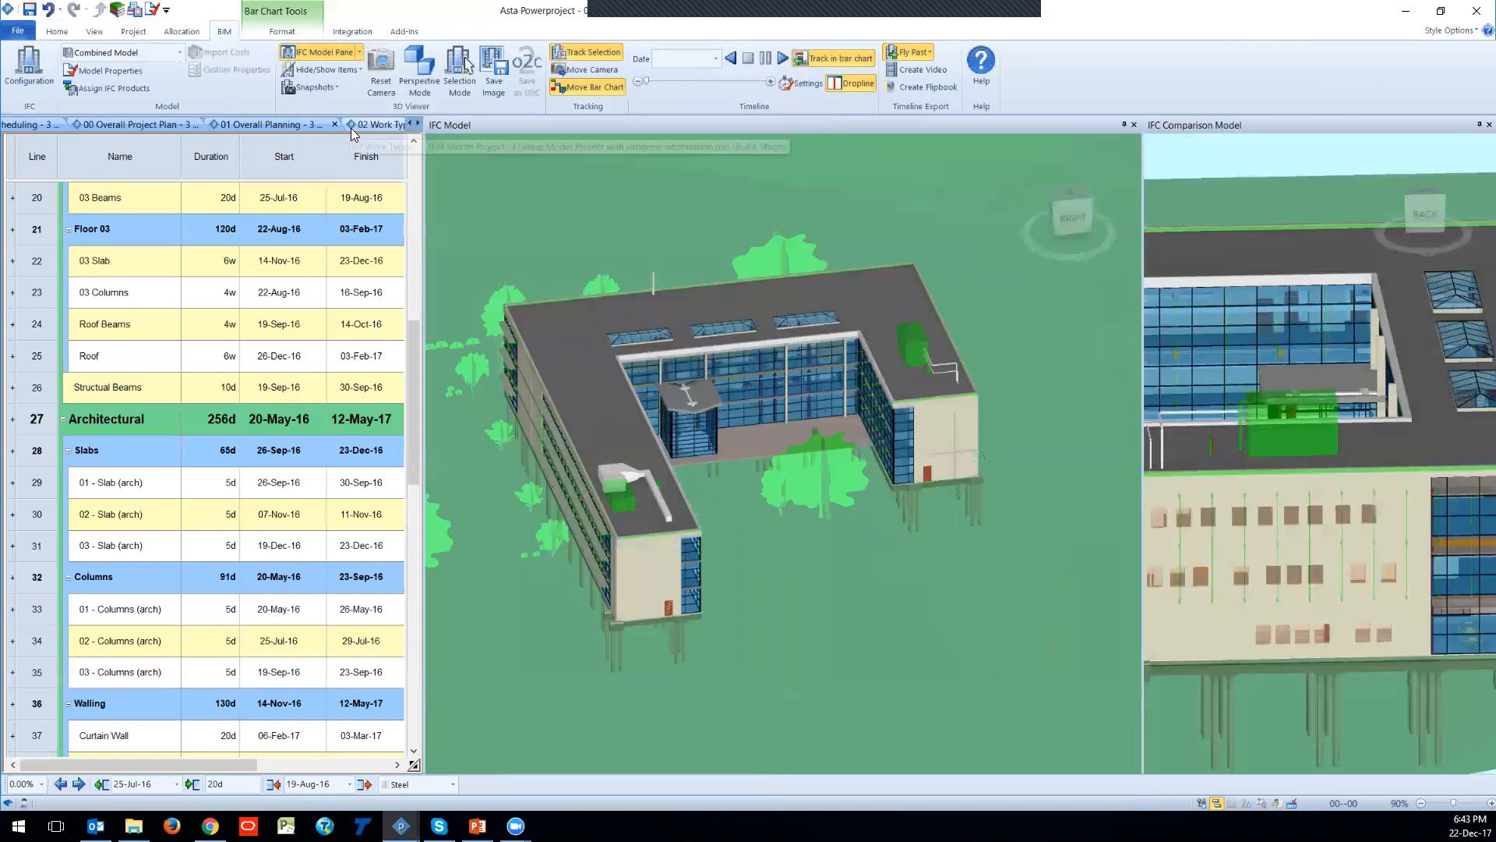
{"action": "left_click_drag", "start_coordinate": [1143, 350], "coordinate": [931, 366]}
Step: Review the baseline choices for the comparison simulation in the timeline settings, keeping Current Baseline
{"action": "left_click", "coordinate": [800, 82]}
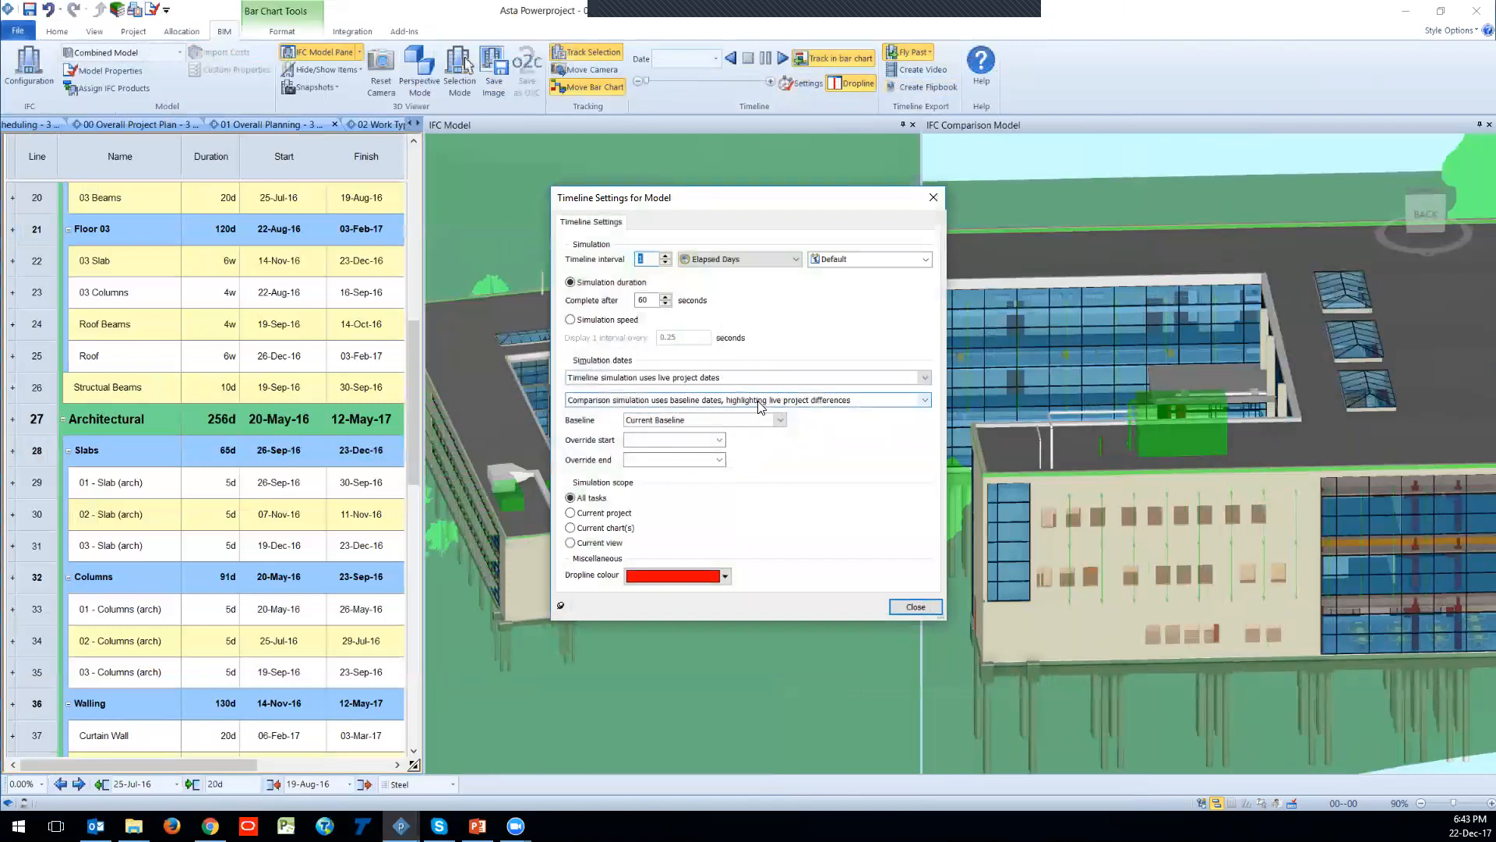
{"action": "left_click", "coordinate": [777, 420]}
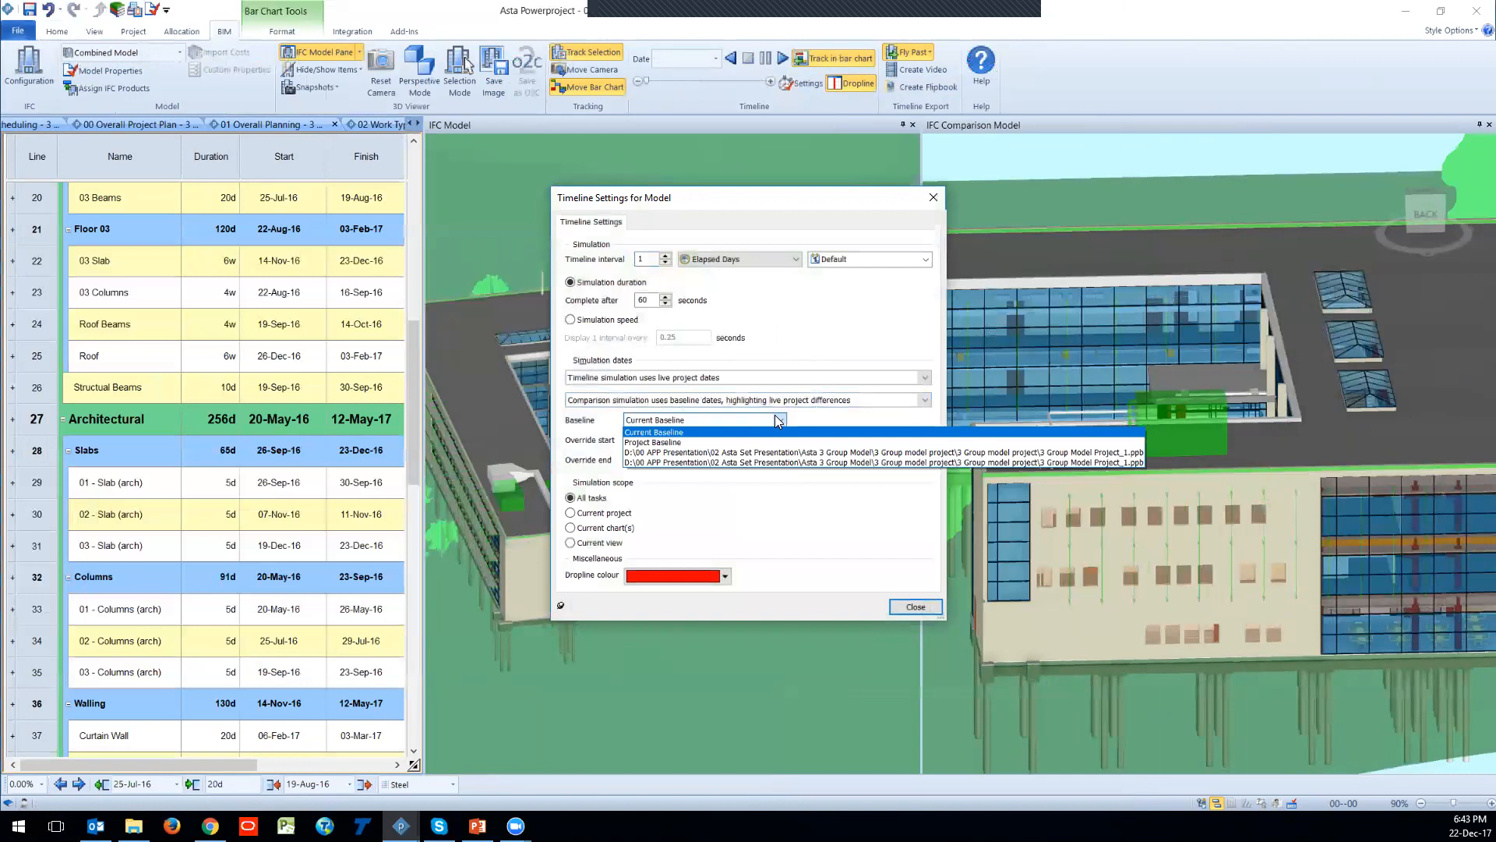
{"action": "left_click", "coordinate": [800, 417]}
{"action": "left_click", "coordinate": [780, 420]}
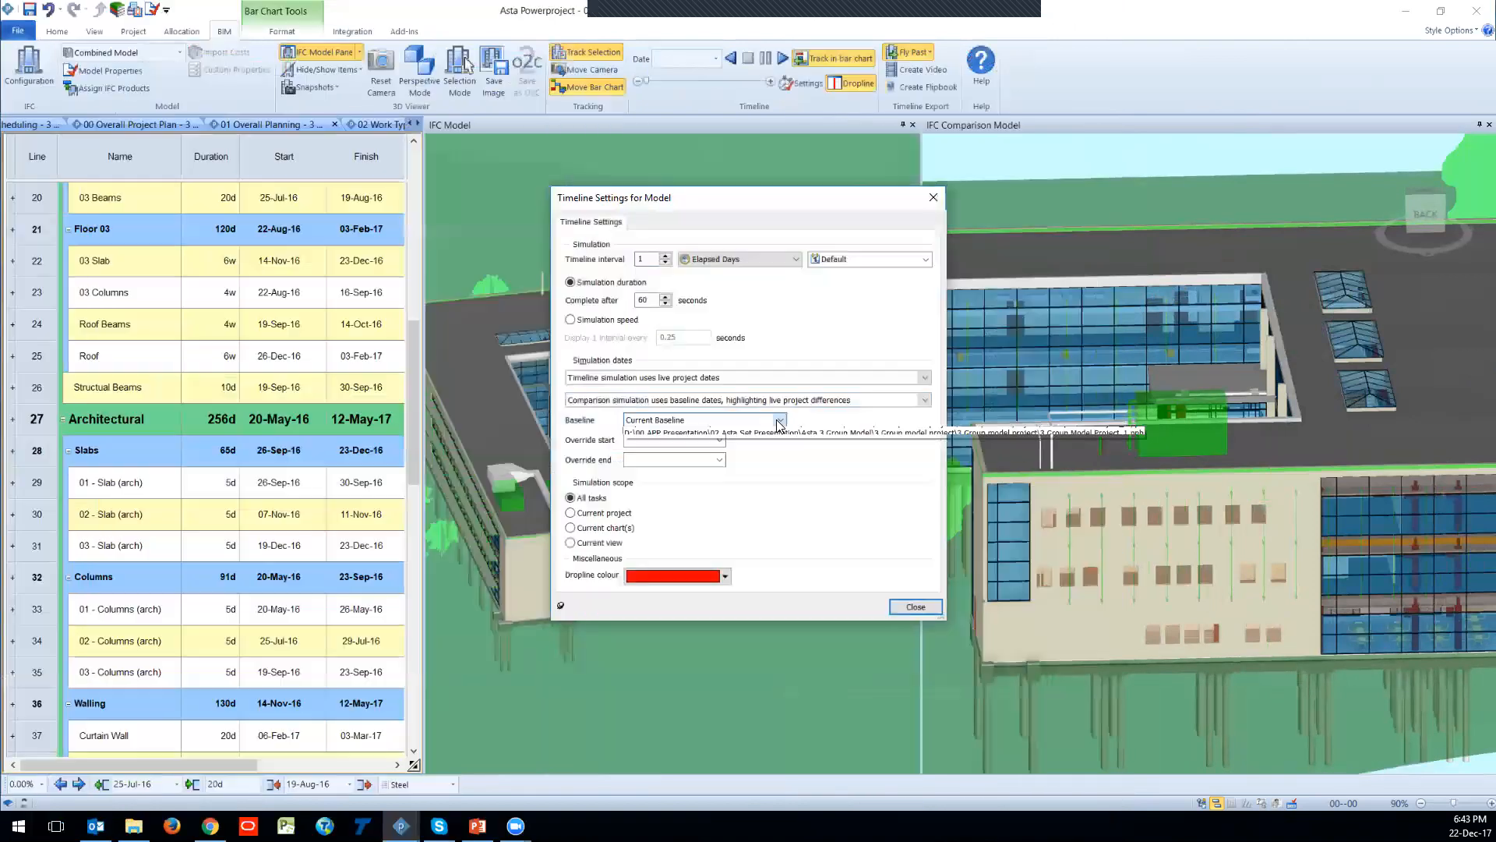
{"action": "left_click", "coordinate": [806, 422]}
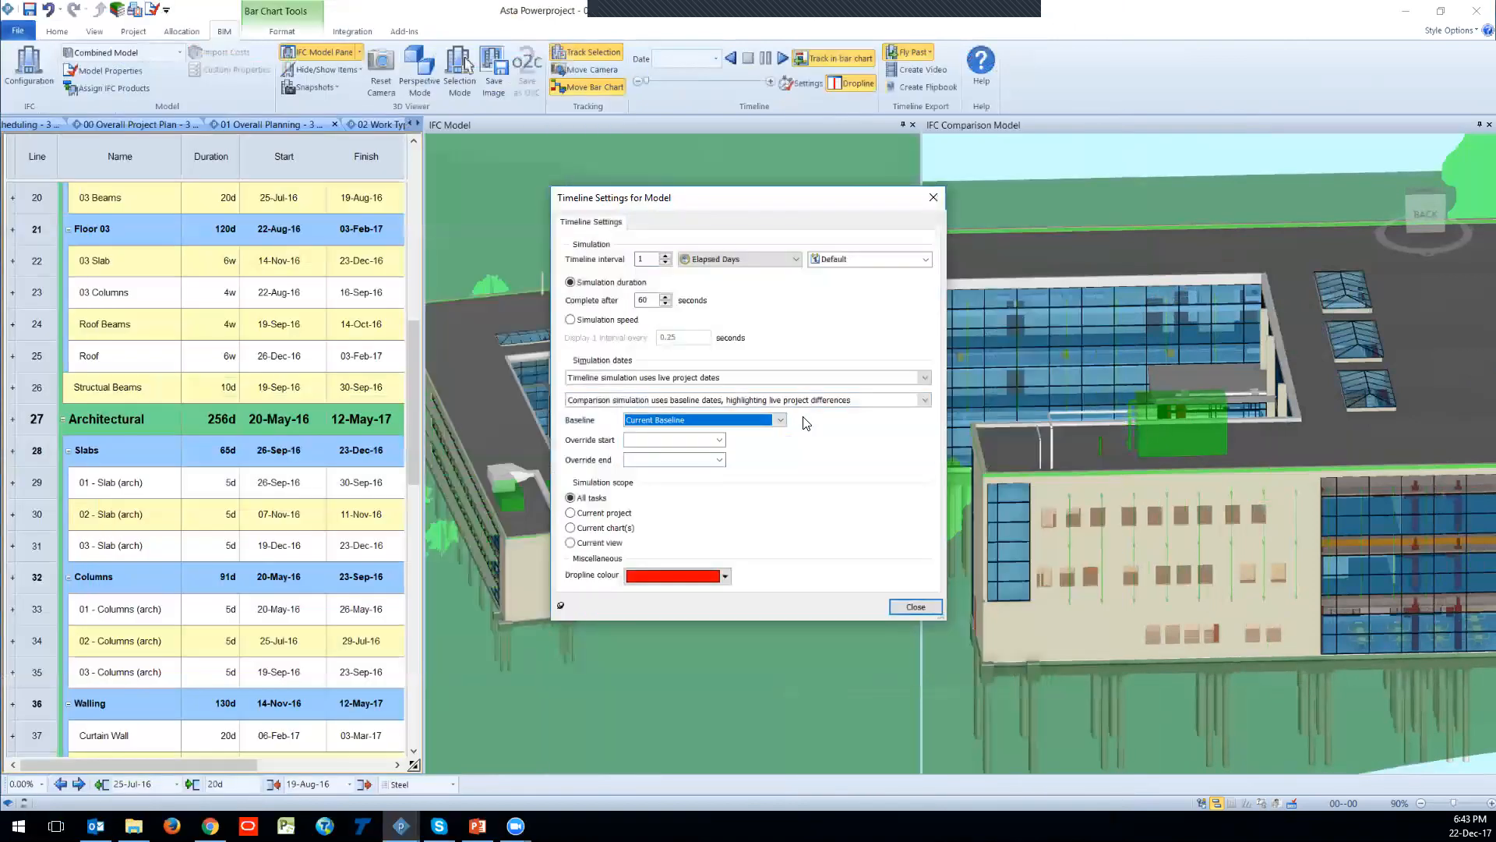
{"action": "left_click", "coordinate": [901, 608]}
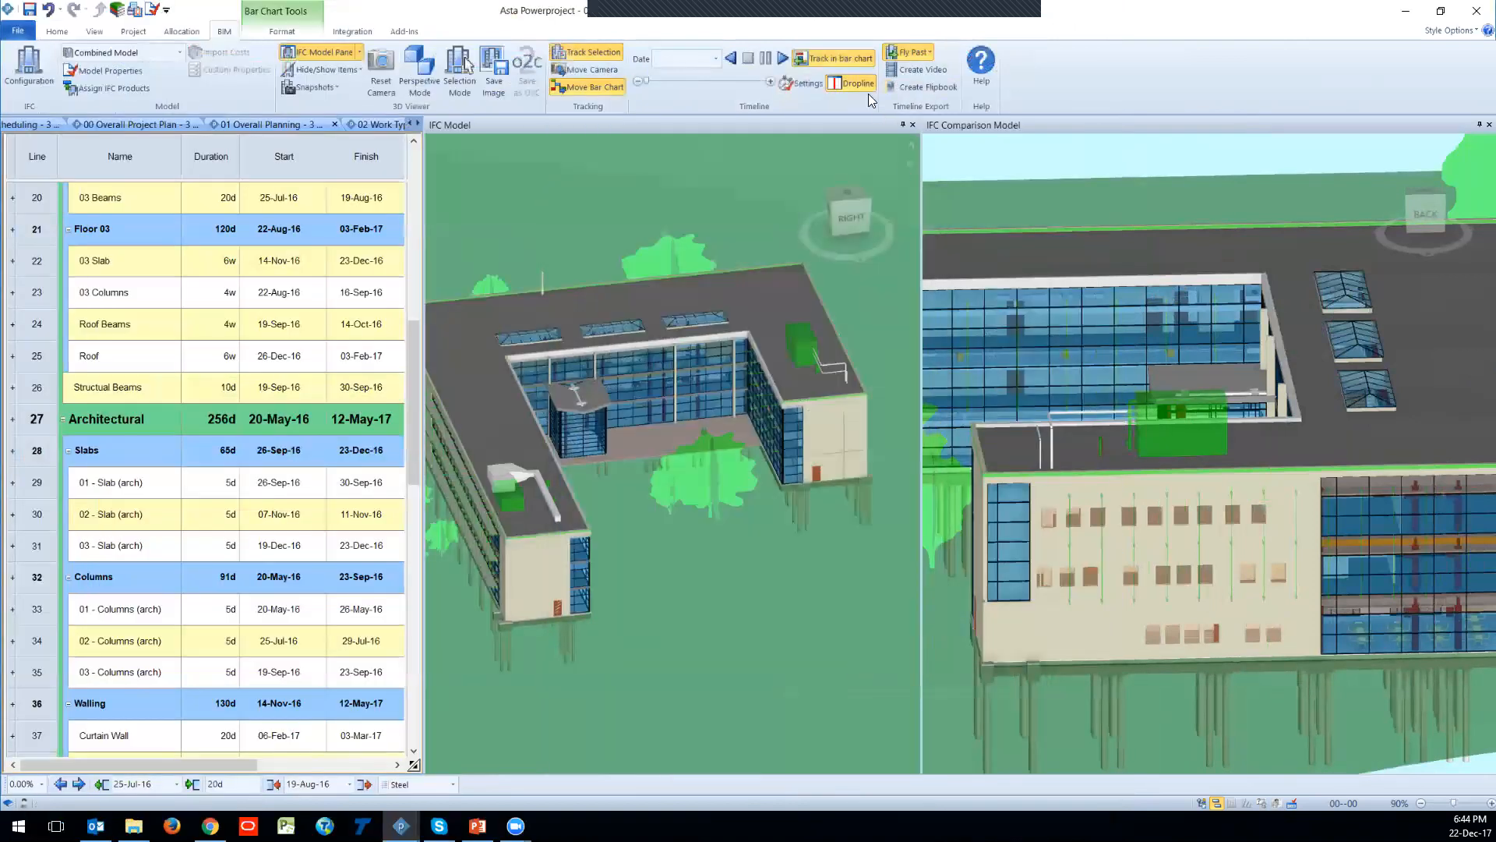
Step: Play the timeline simulation in the live and comparison models, and expand the bar chart area by narrowing the task table
{"action": "left_click", "coordinate": [782, 59]}
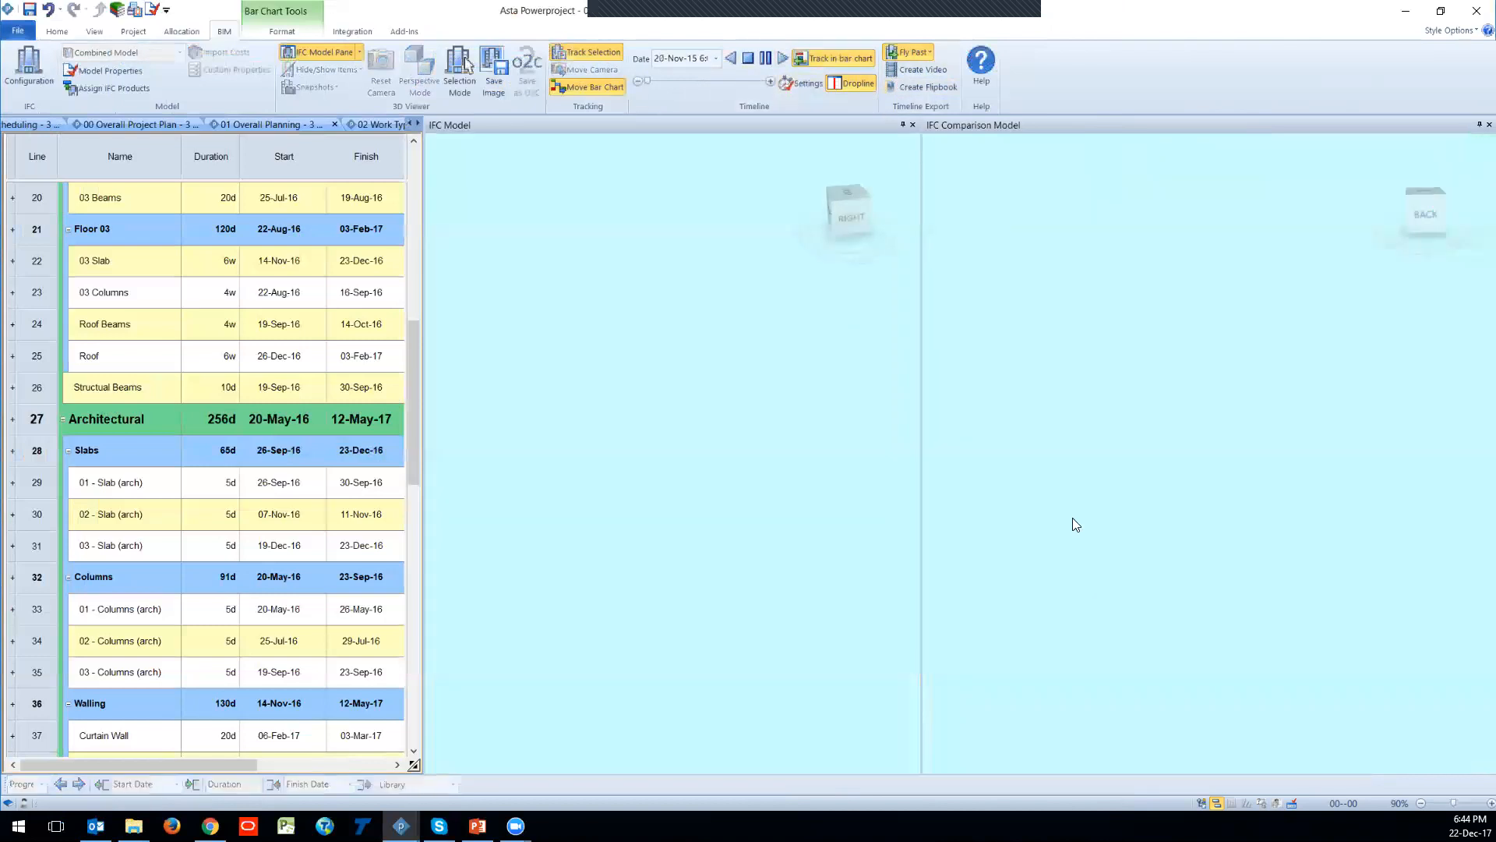
{"action": "right_click", "coordinate": [996, 360]}
{"action": "left_click", "coordinate": [1061, 84]}
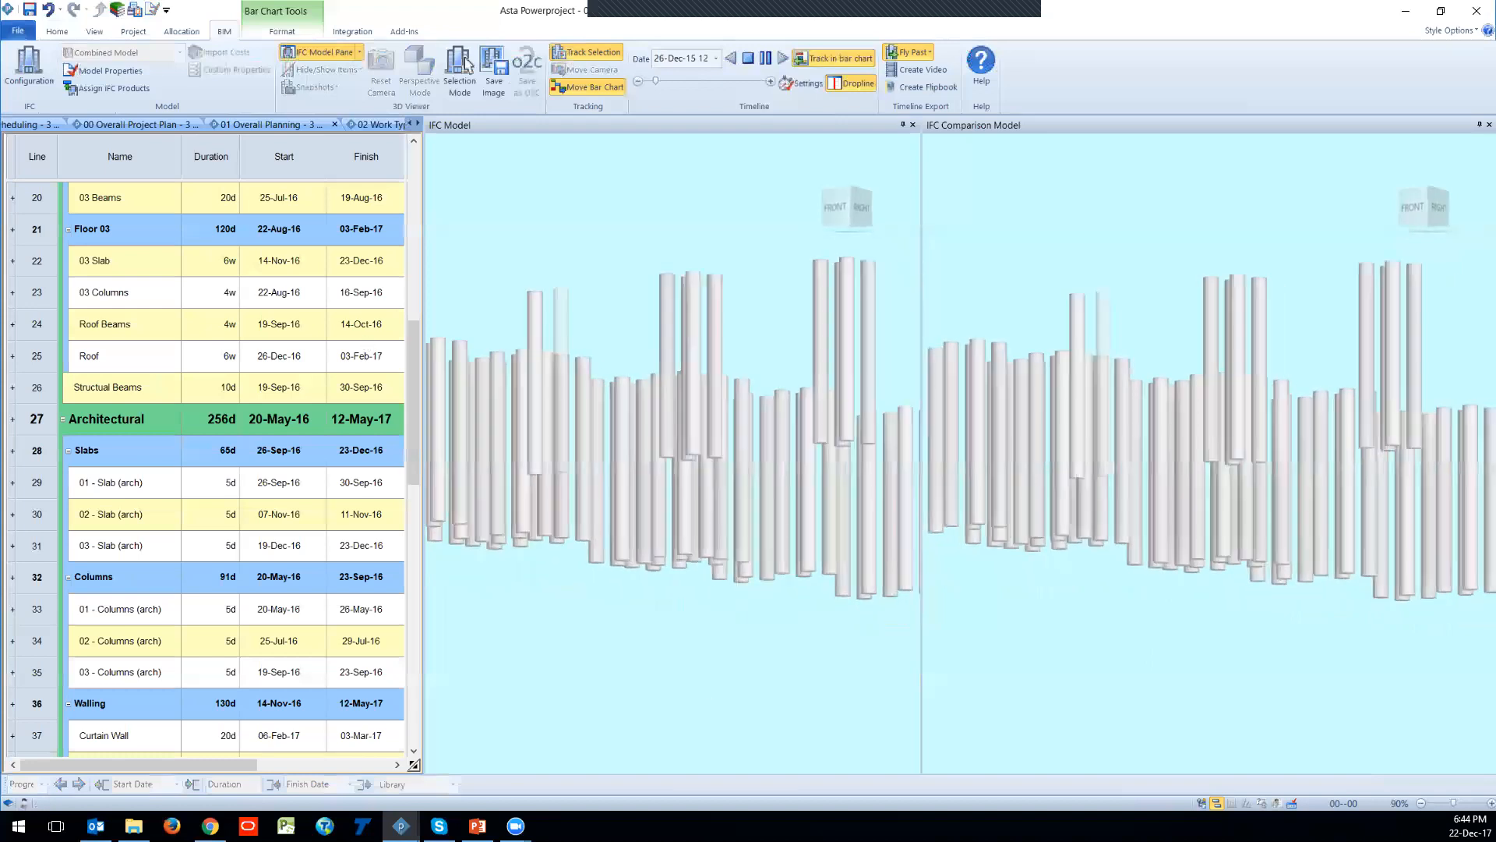
{"action": "left_click_drag", "start_coordinate": [424, 265], "coordinate": [201, 296]}
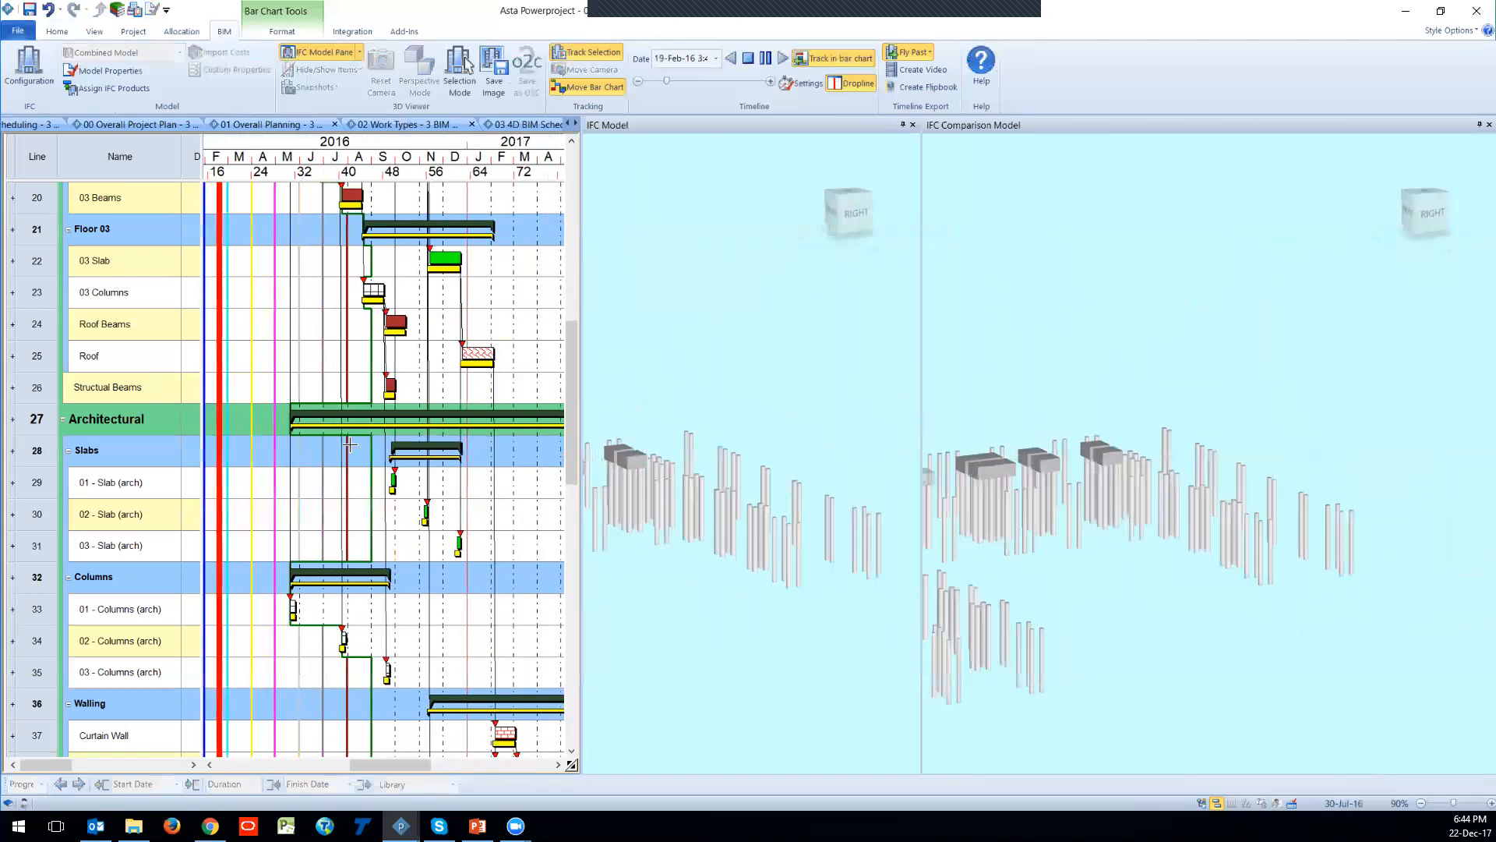
Step: Follow the running simulation through the bar chart, from Pile Caps down to 02 Columns, while comparing the two models
{"action": "scroll", "coordinate": [312, 383], "scroll_direction": "up", "scroll_amount": 3}
{"action": "scroll", "coordinate": [311, 383], "scroll_direction": "up", "scroll_amount": 3}
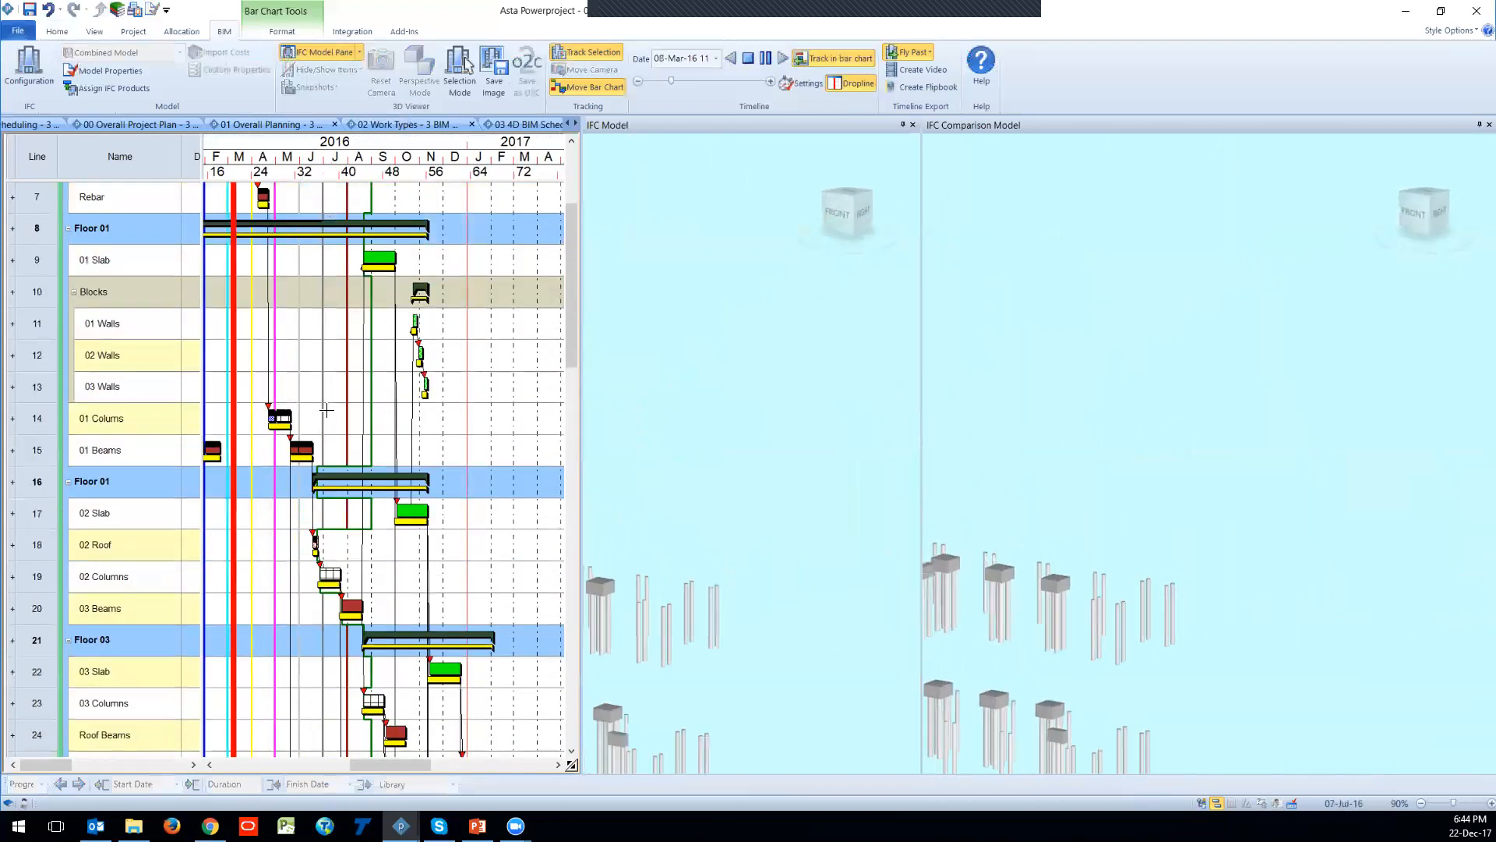
{"action": "scroll", "coordinate": [257, 280], "scroll_direction": "up", "scroll_amount": 4}
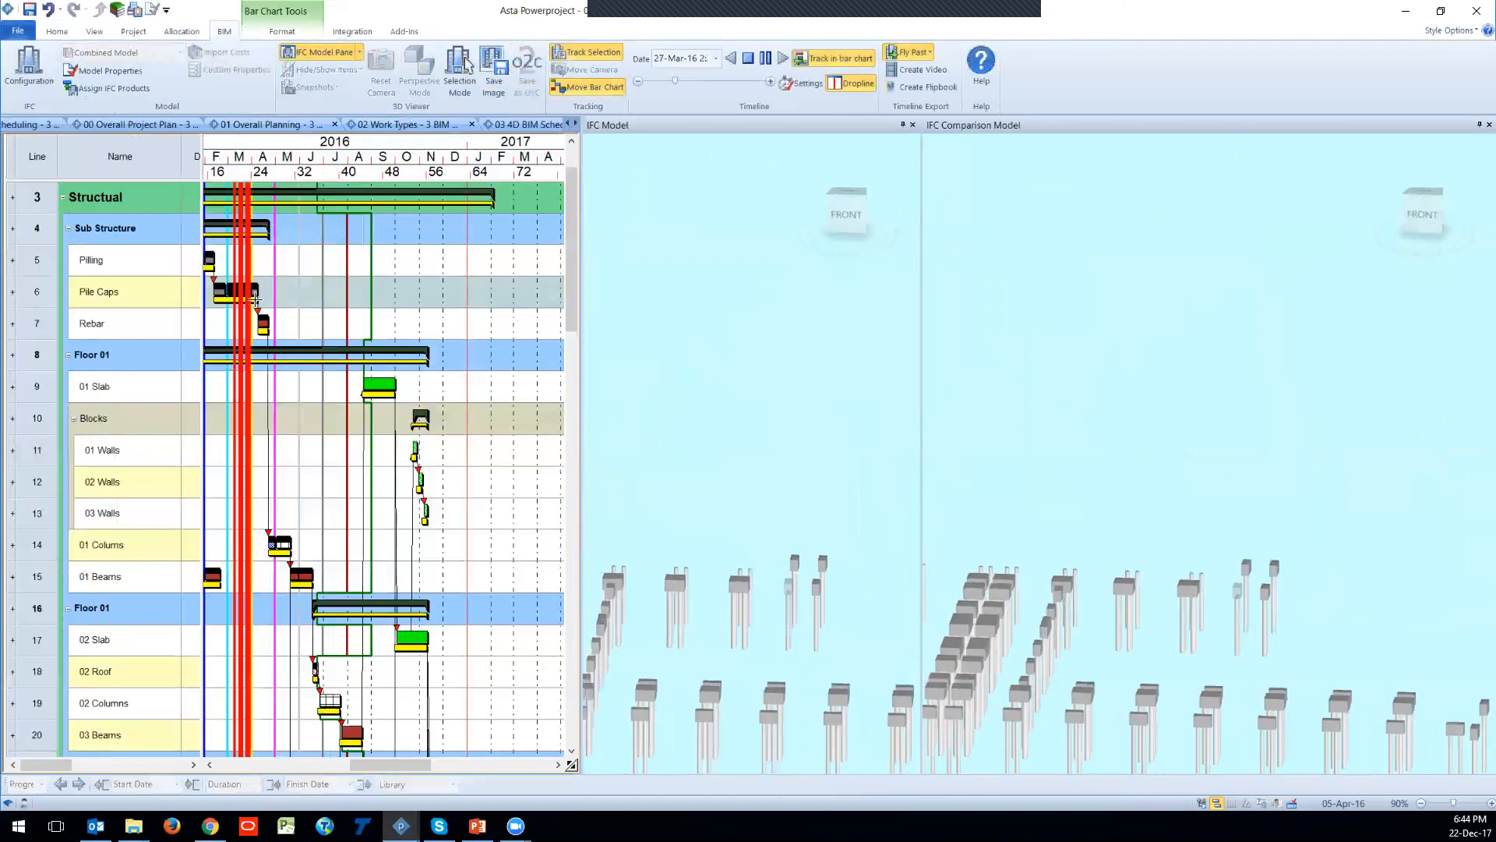
{"action": "scroll", "coordinate": [350, 484], "scroll_direction": "down", "scroll_amount": 4}
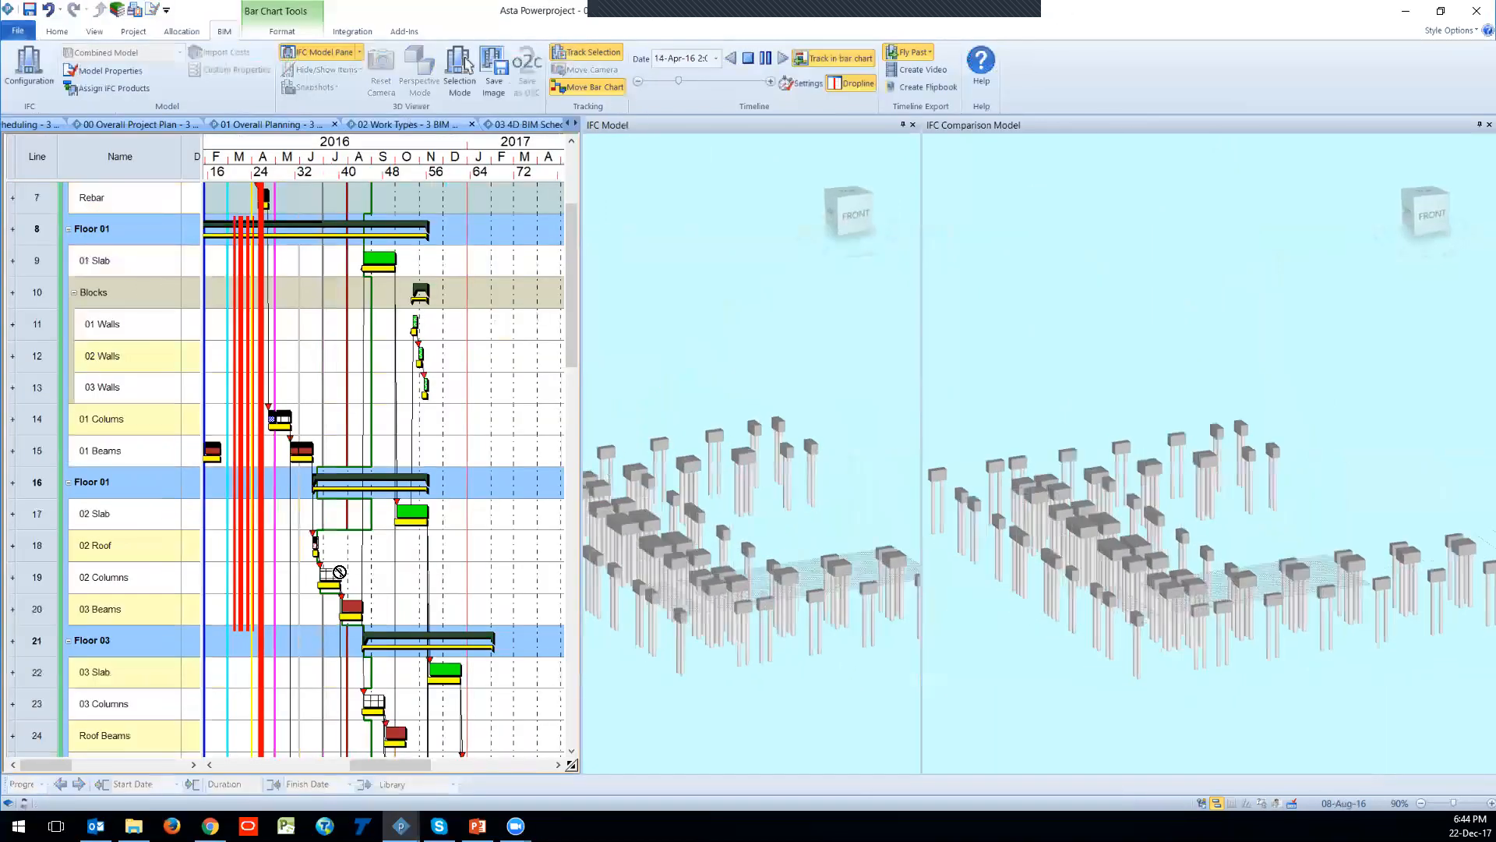
{"action": "scroll", "coordinate": [341, 579], "scroll_direction": "down", "scroll_amount": 2}
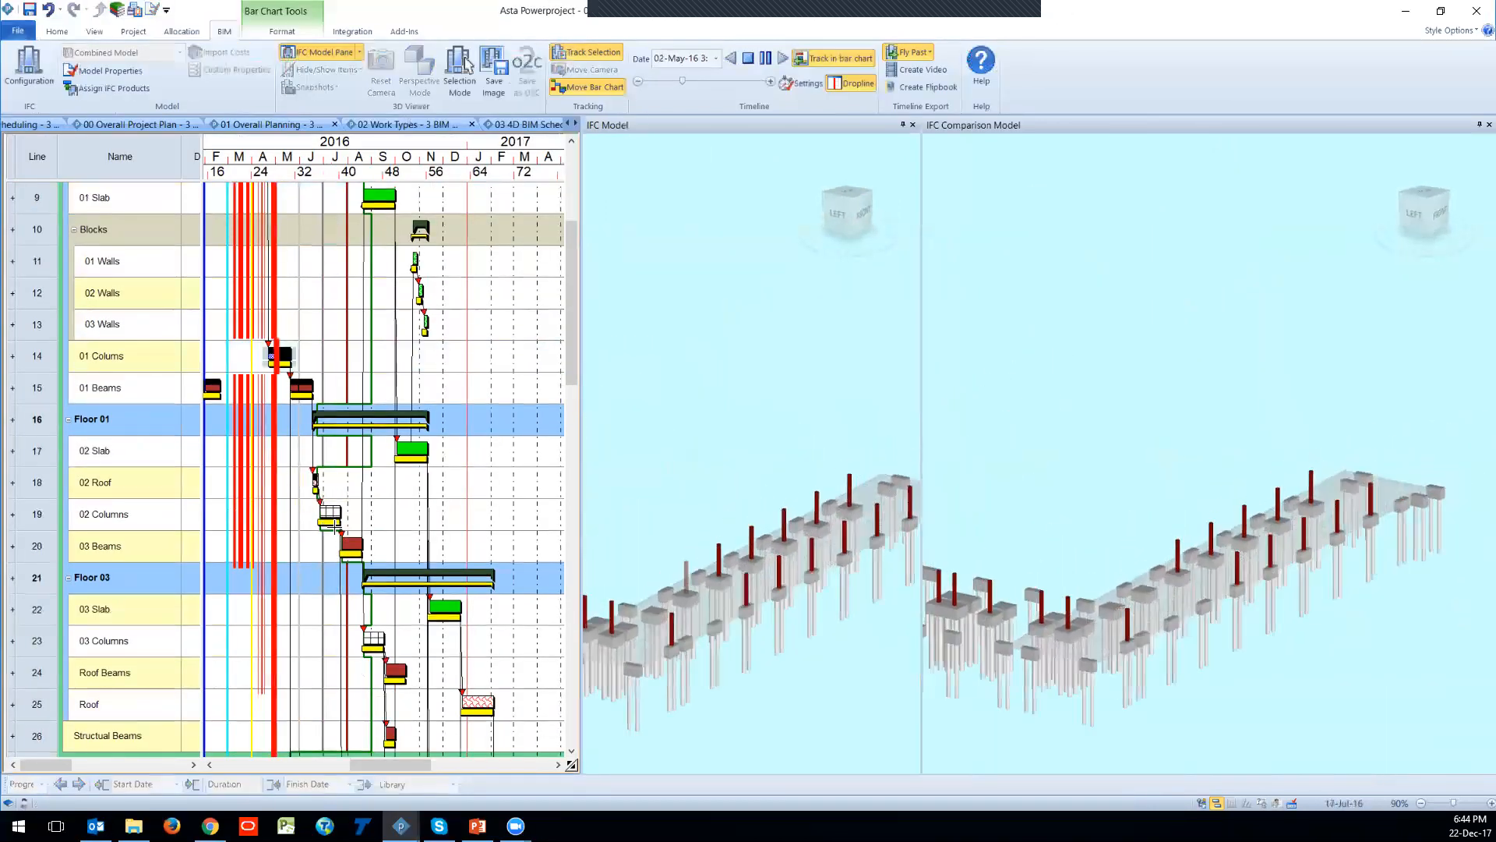
{"action": "scroll", "coordinate": [339, 522], "scroll_direction": "down", "scroll_amount": 8}
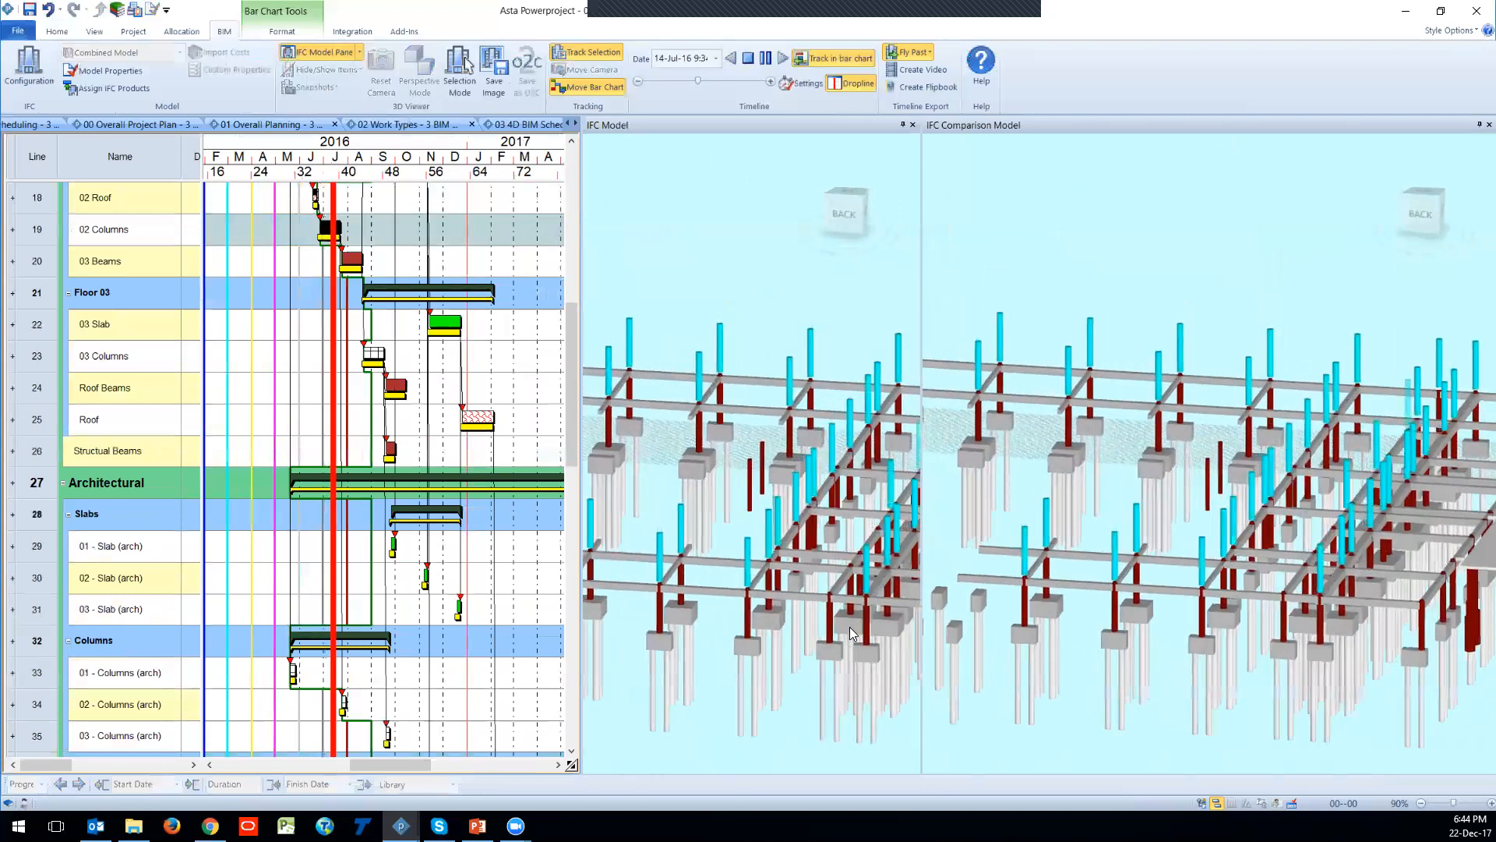
Step: Even out the two model panes, pause the simulation at 13-Nov-16 and compare the live and baseline models
{"action": "left_click_drag", "start_coordinate": [922, 445], "coordinate": [1044, 445]}
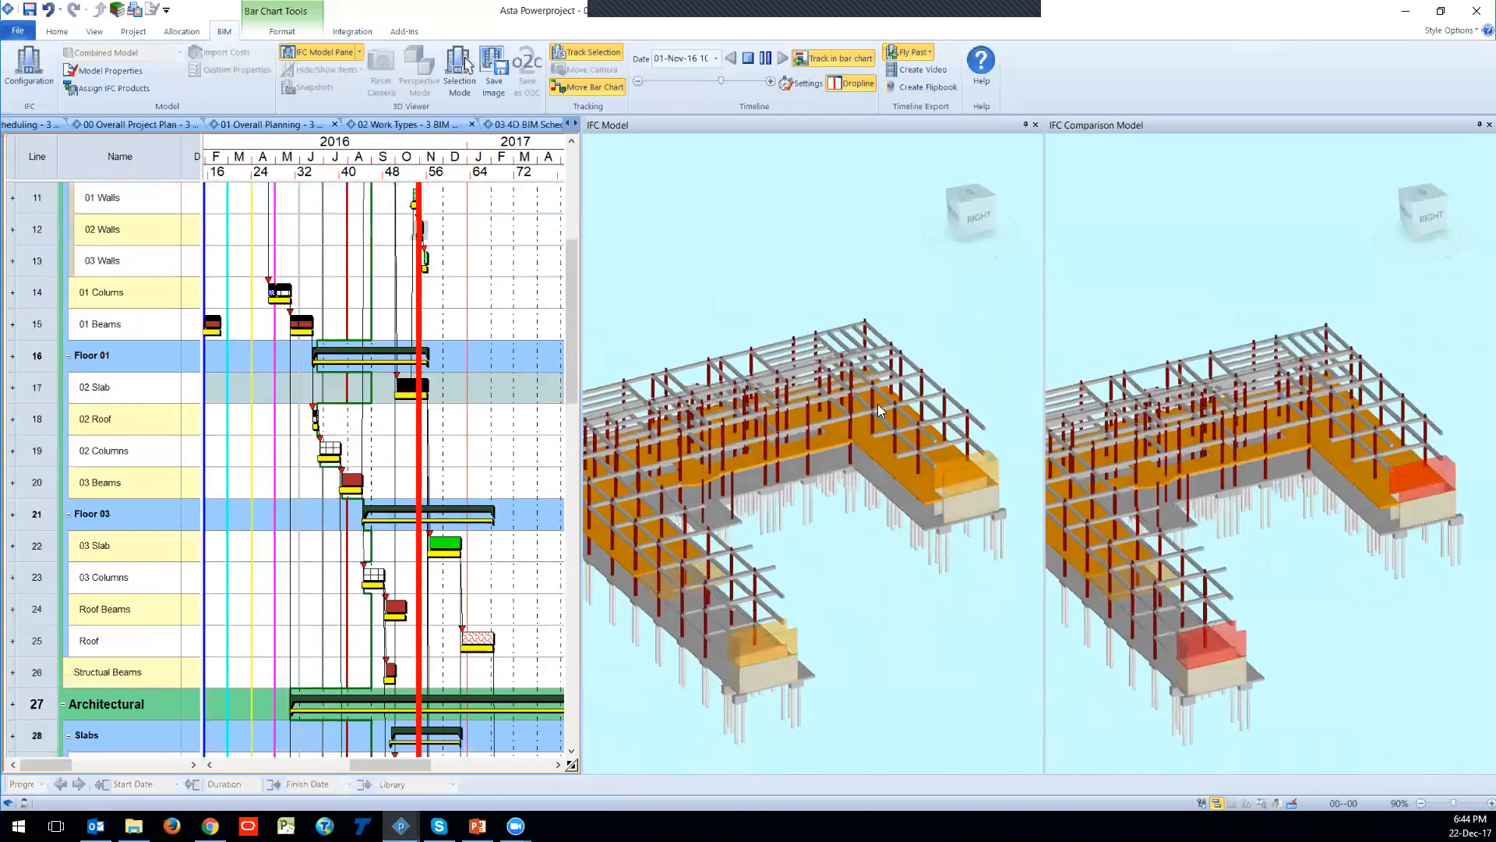
{"action": "left_click", "coordinate": [770, 60]}
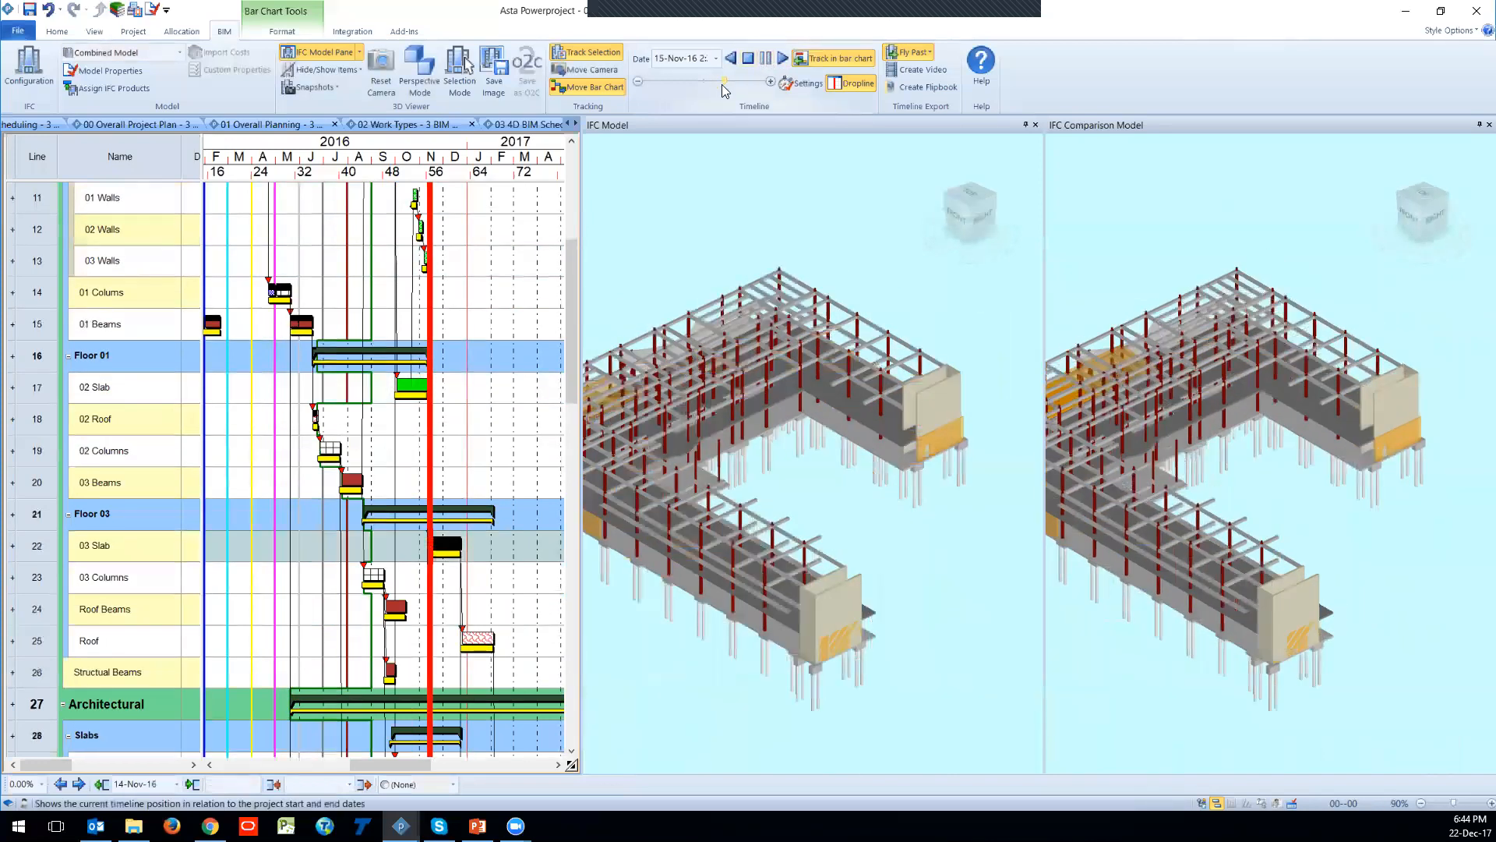
{"action": "left_click_drag", "start_coordinate": [721, 82], "coordinate": [721, 82]}
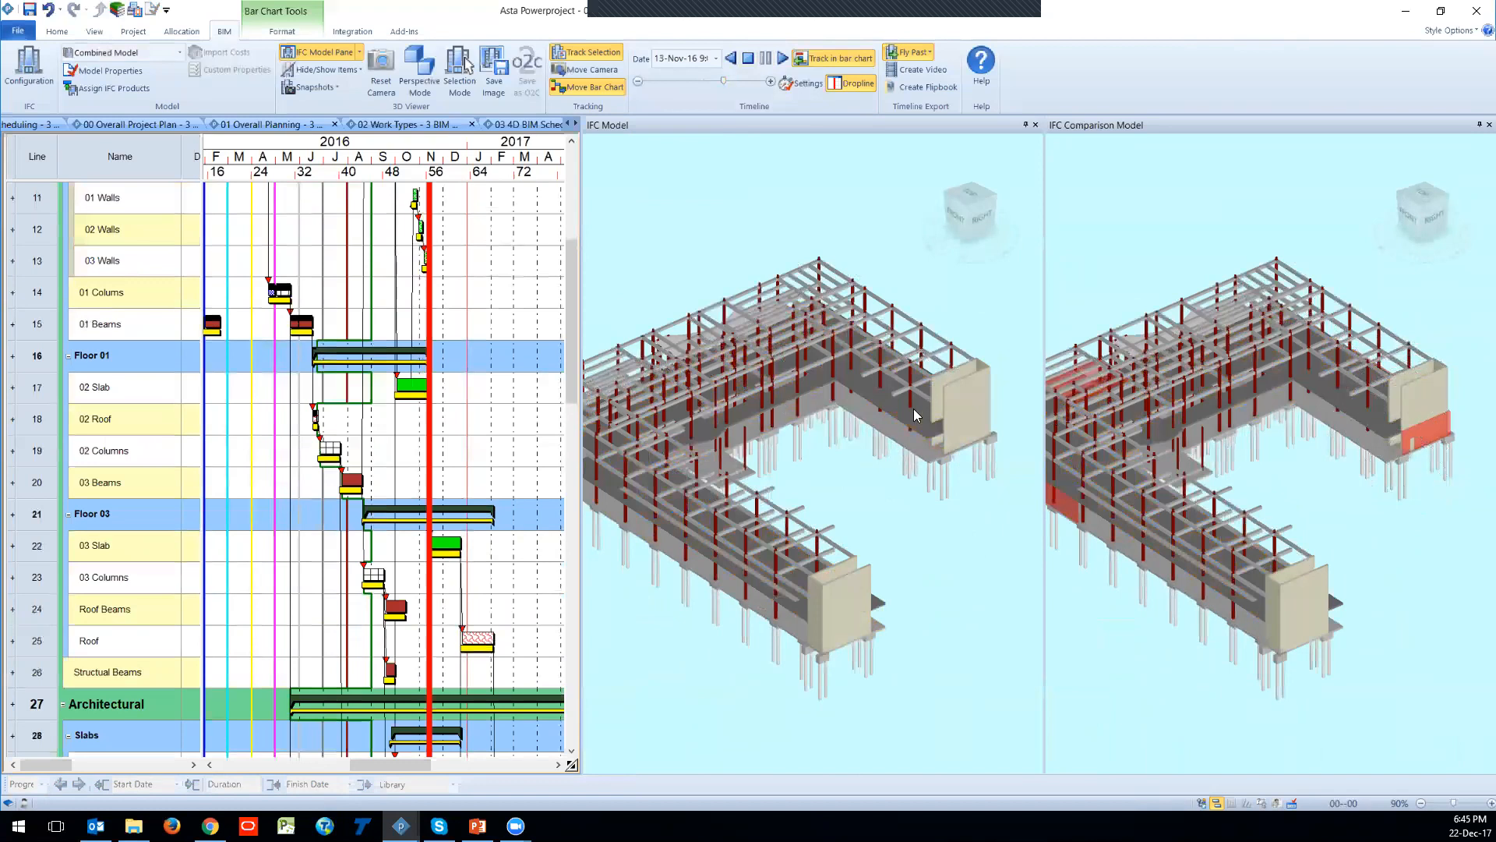
{"action": "scroll", "coordinate": [913, 408], "scroll_direction": "up", "scroll_amount": 3}
{"action": "scroll", "coordinate": [913, 409], "scroll_direction": "down", "scroll_amount": 4}
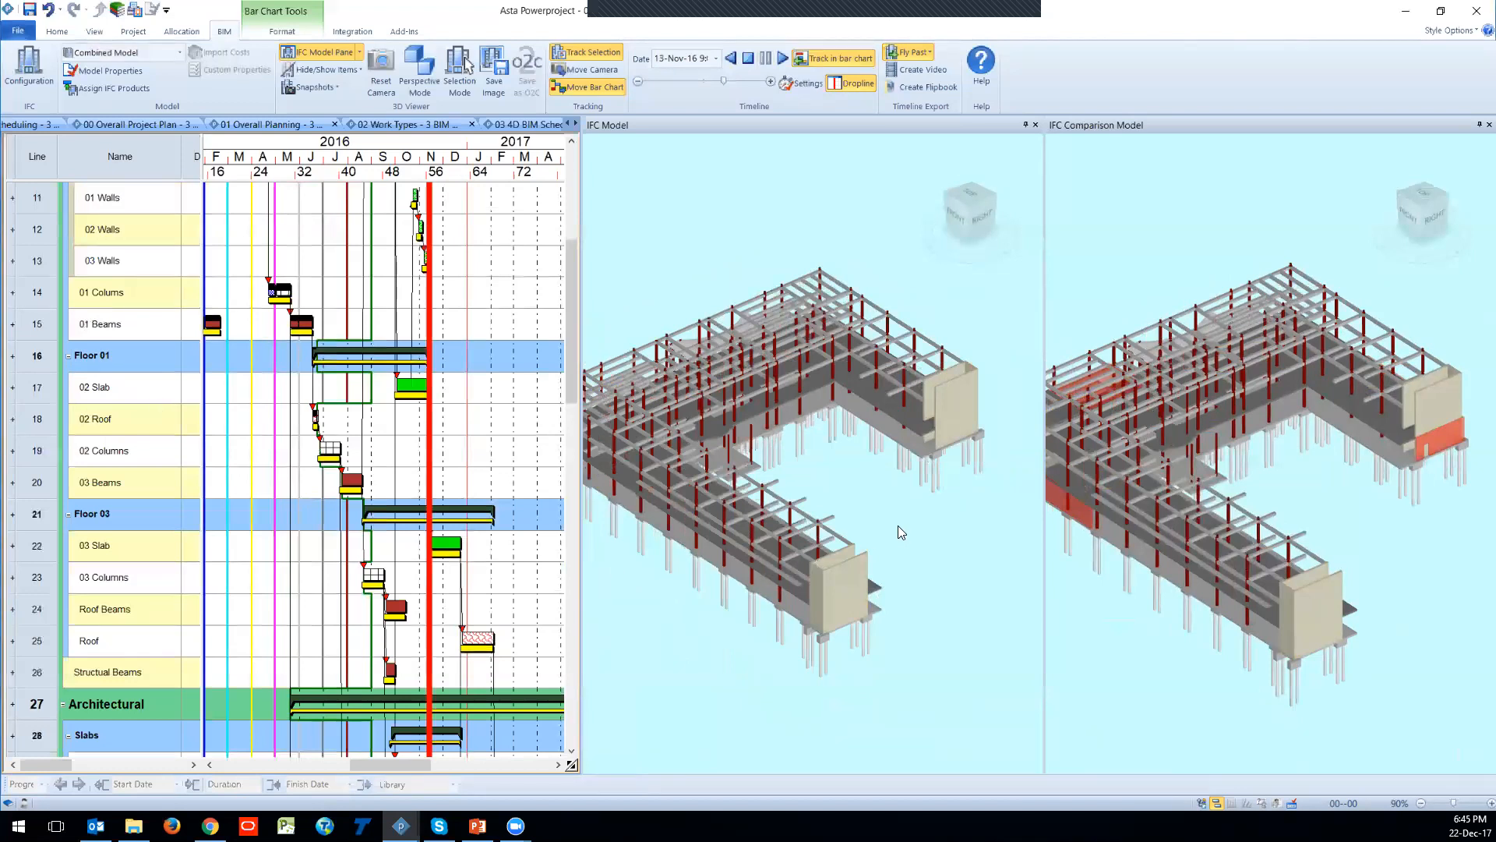
Step: Close the IFC Comparison Model pane and widen the IFC Model pane beside the bar chart
{"action": "left_click", "coordinate": [1488, 125]}
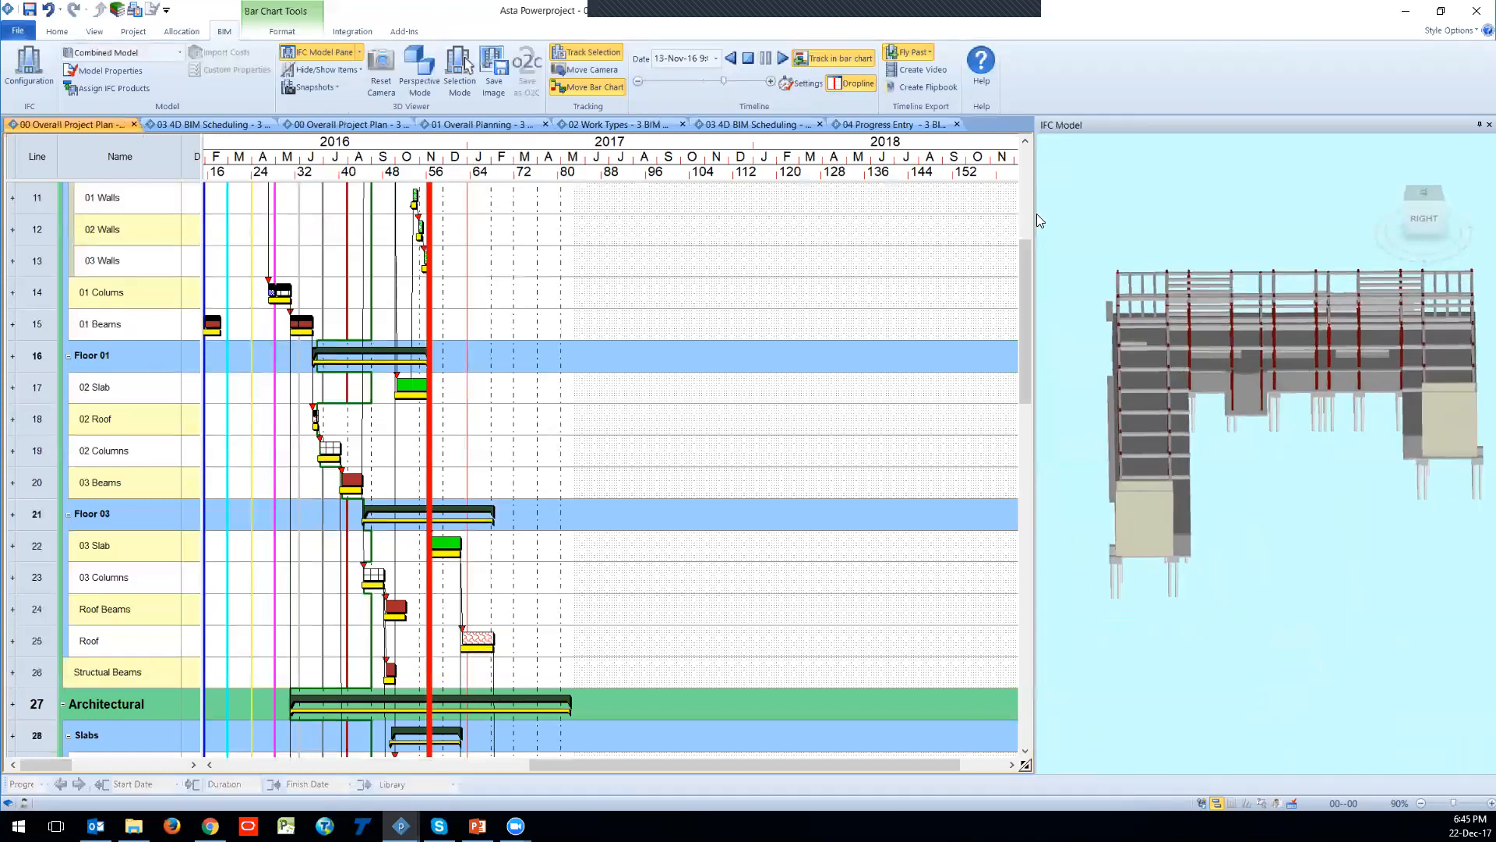
{"action": "left_click_drag", "start_coordinate": [1033, 212], "coordinate": [746, 215]}
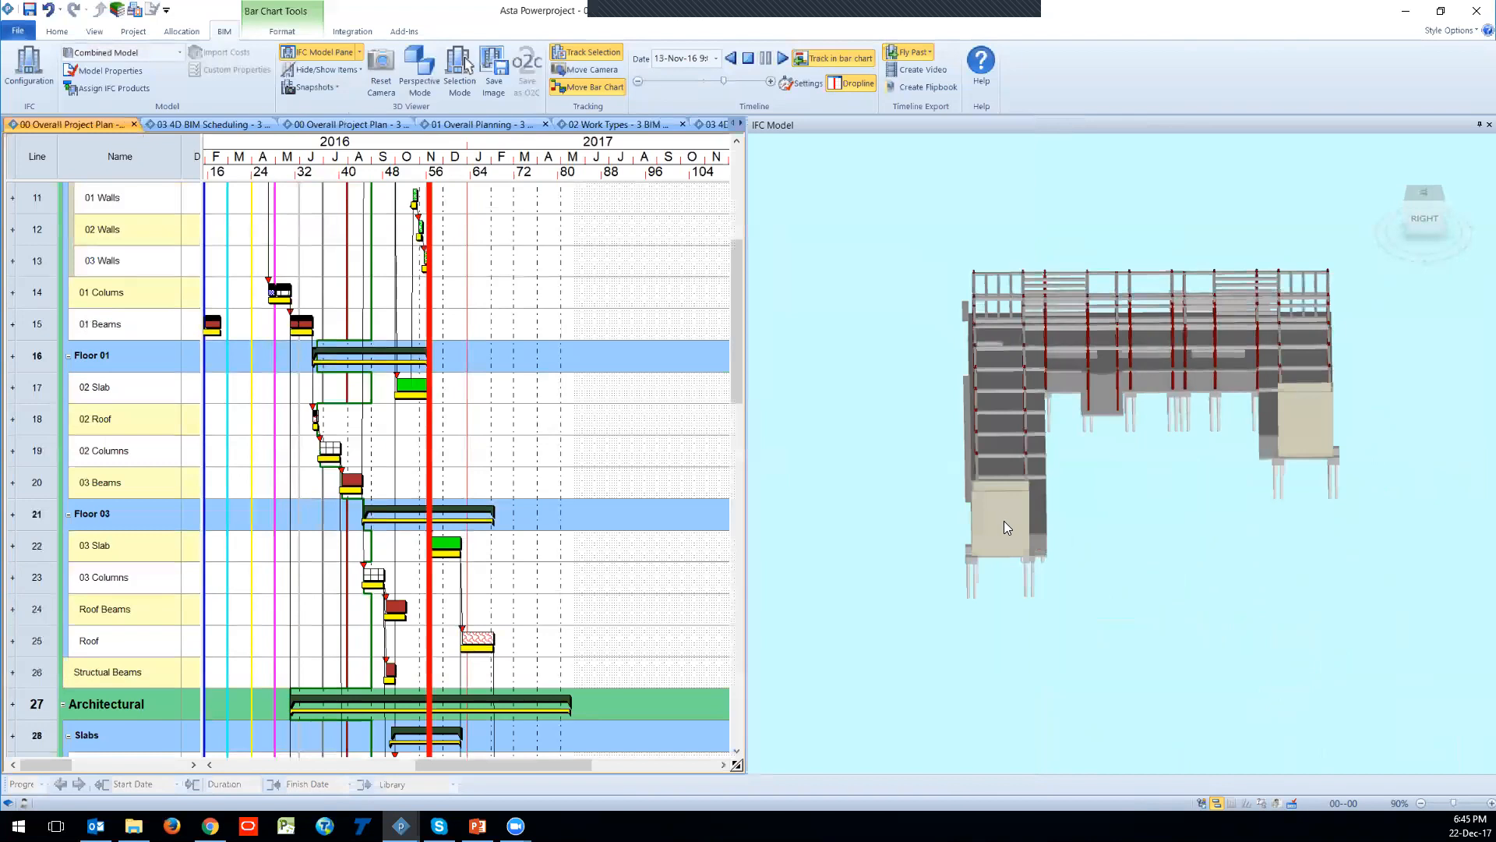
Step: Select the lower, middle and upper sections of the end wall one by one to identify their linked tasks
{"action": "left_click_drag", "start_coordinate": [988, 456], "coordinate": [991, 461]}
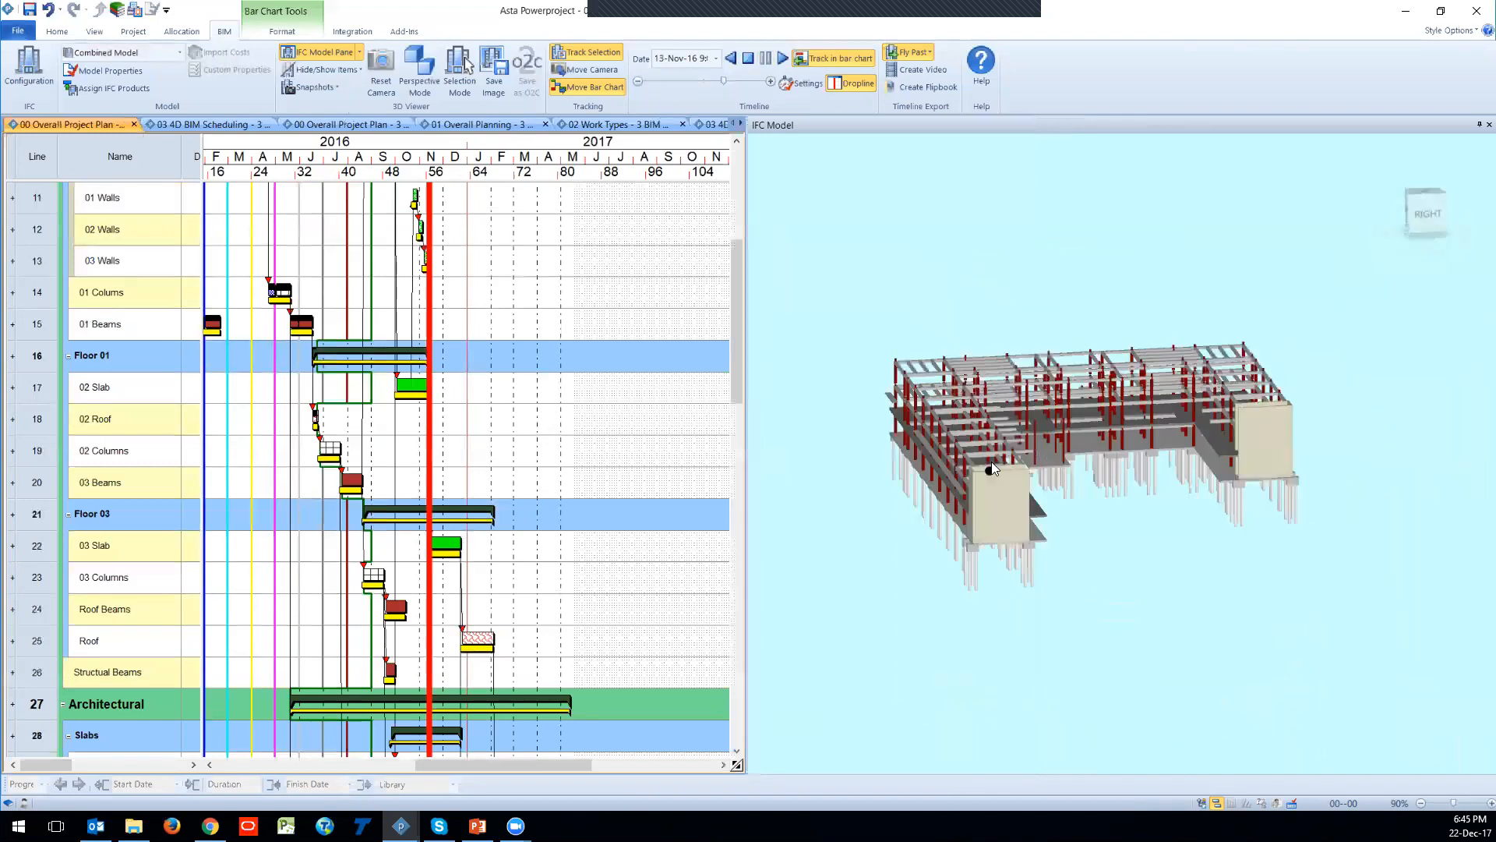
{"action": "scroll", "coordinate": [990, 503], "scroll_direction": "up", "scroll_amount": 3}
{"action": "scroll", "coordinate": [990, 522], "scroll_direction": "up", "scroll_amount": 2}
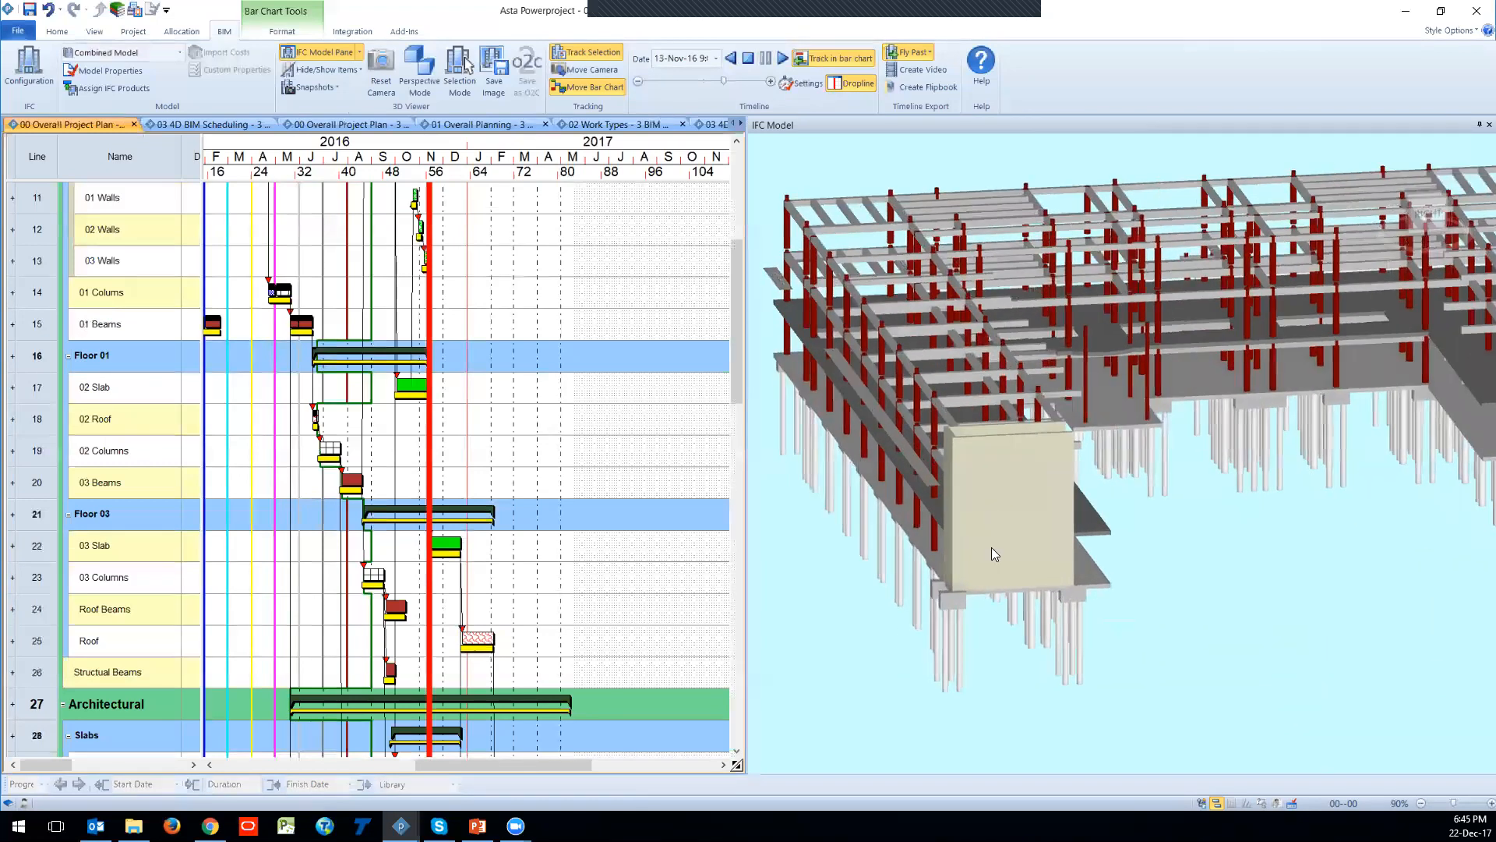
{"action": "left_click", "coordinate": [991, 547]}
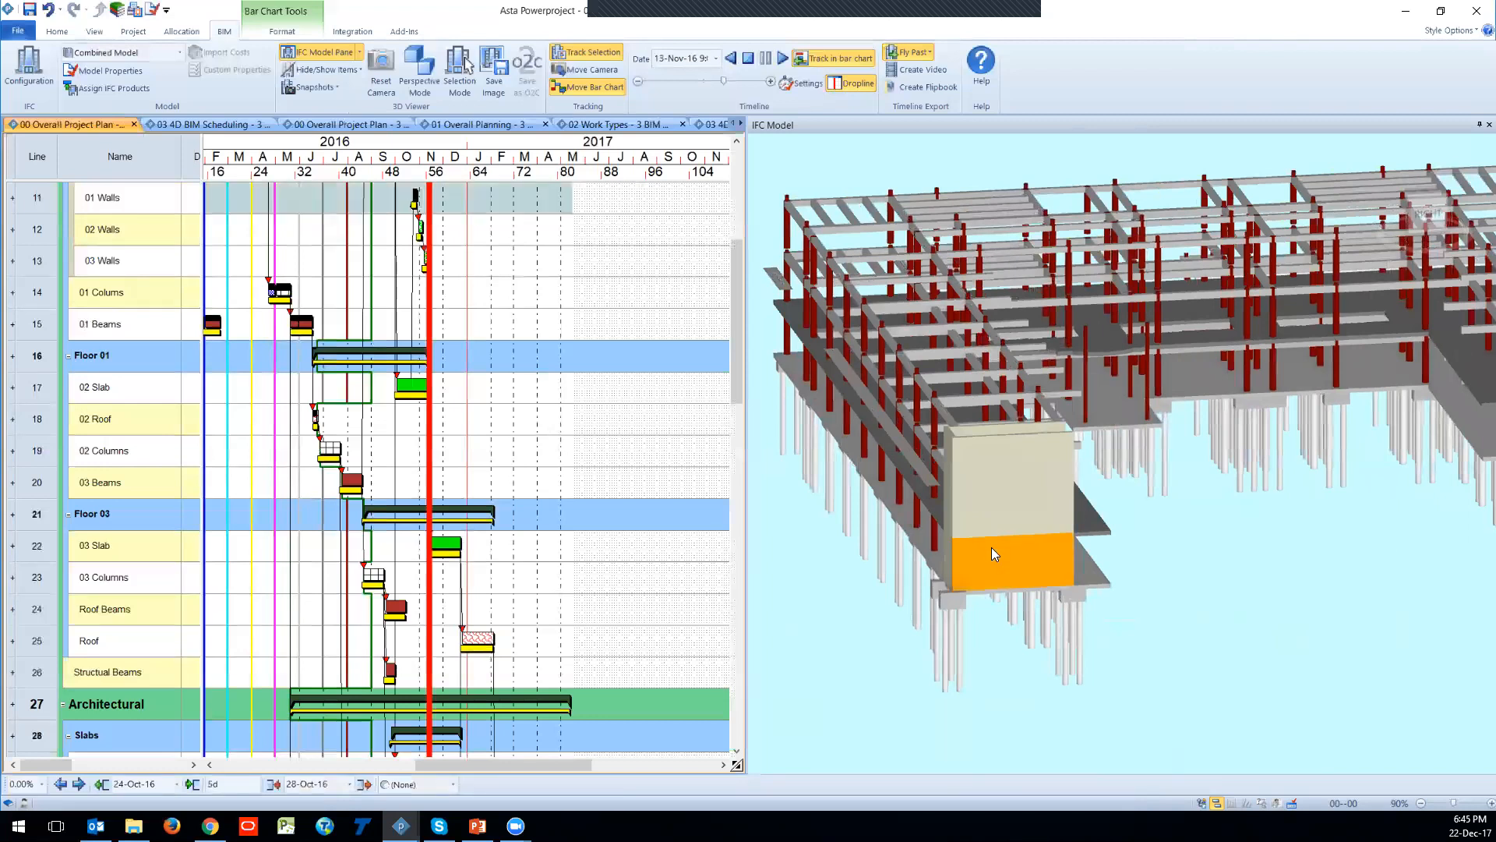
{"action": "left_click", "coordinate": [996, 508]}
{"action": "left_click", "coordinate": [981, 467]}
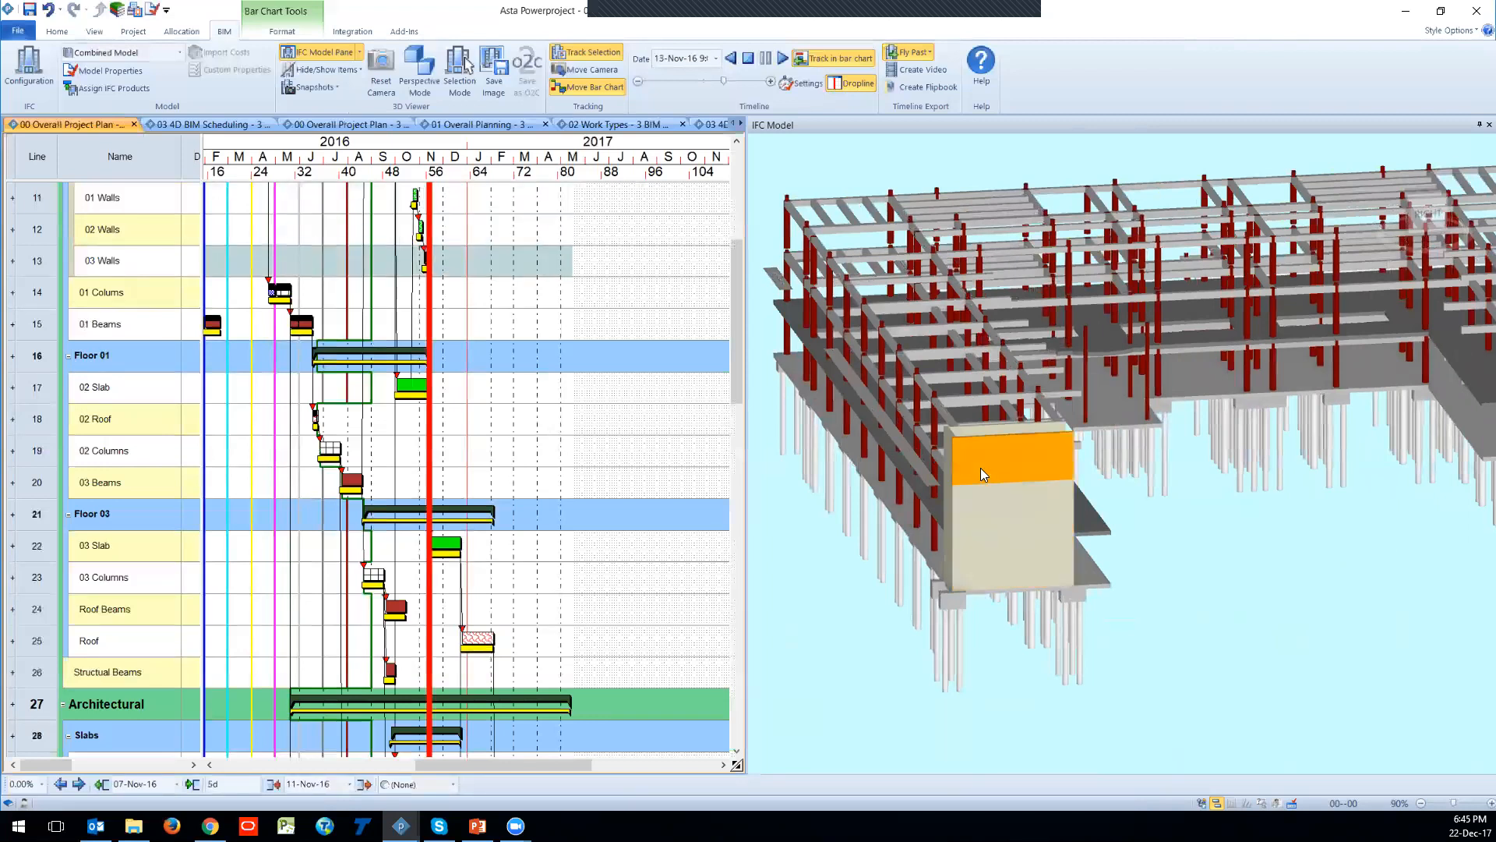
Step: Split the lowest end wall section in 2 directions on the X and Z axes, with 2 equal cuts each, previewing before applying
{"action": "left_click", "coordinate": [994, 563]}
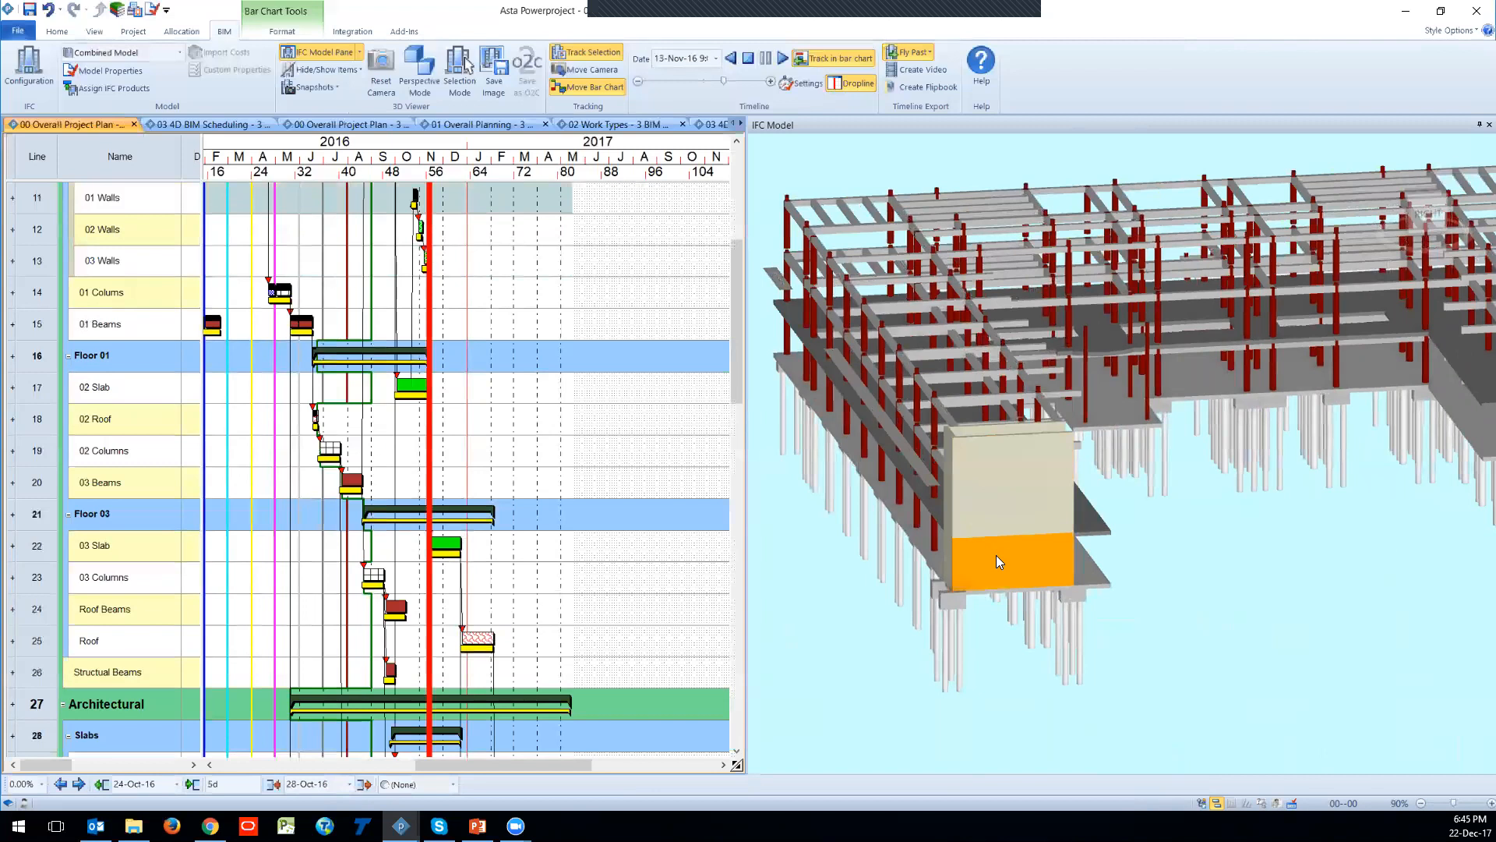
{"action": "right_click", "coordinate": [996, 556]}
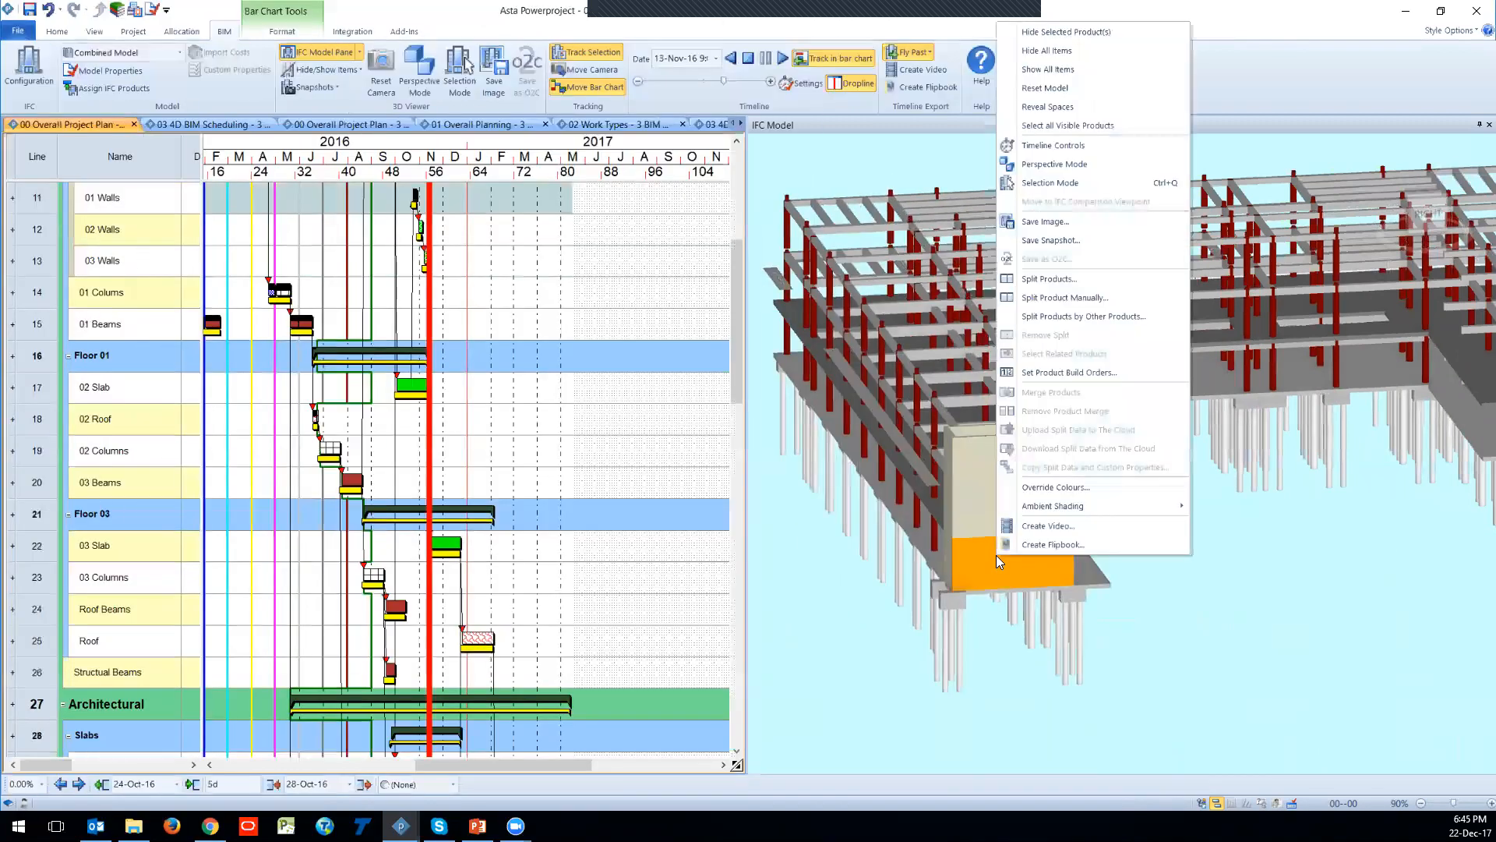
{"action": "left_click", "coordinate": [1095, 280]}
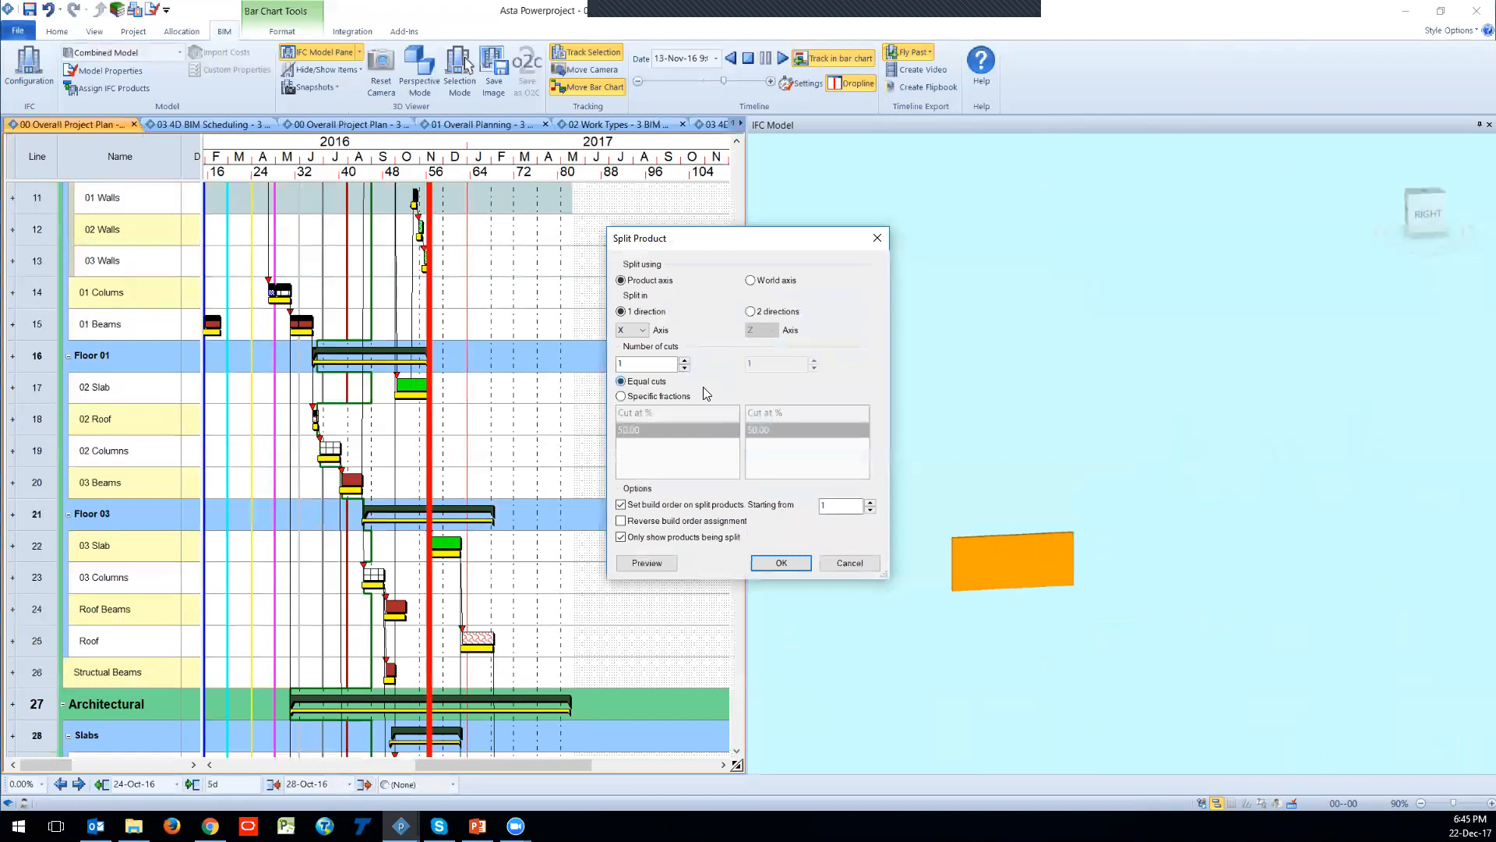
{"action": "left_click", "coordinate": [753, 313]}
{"action": "left_click", "coordinate": [684, 361]}
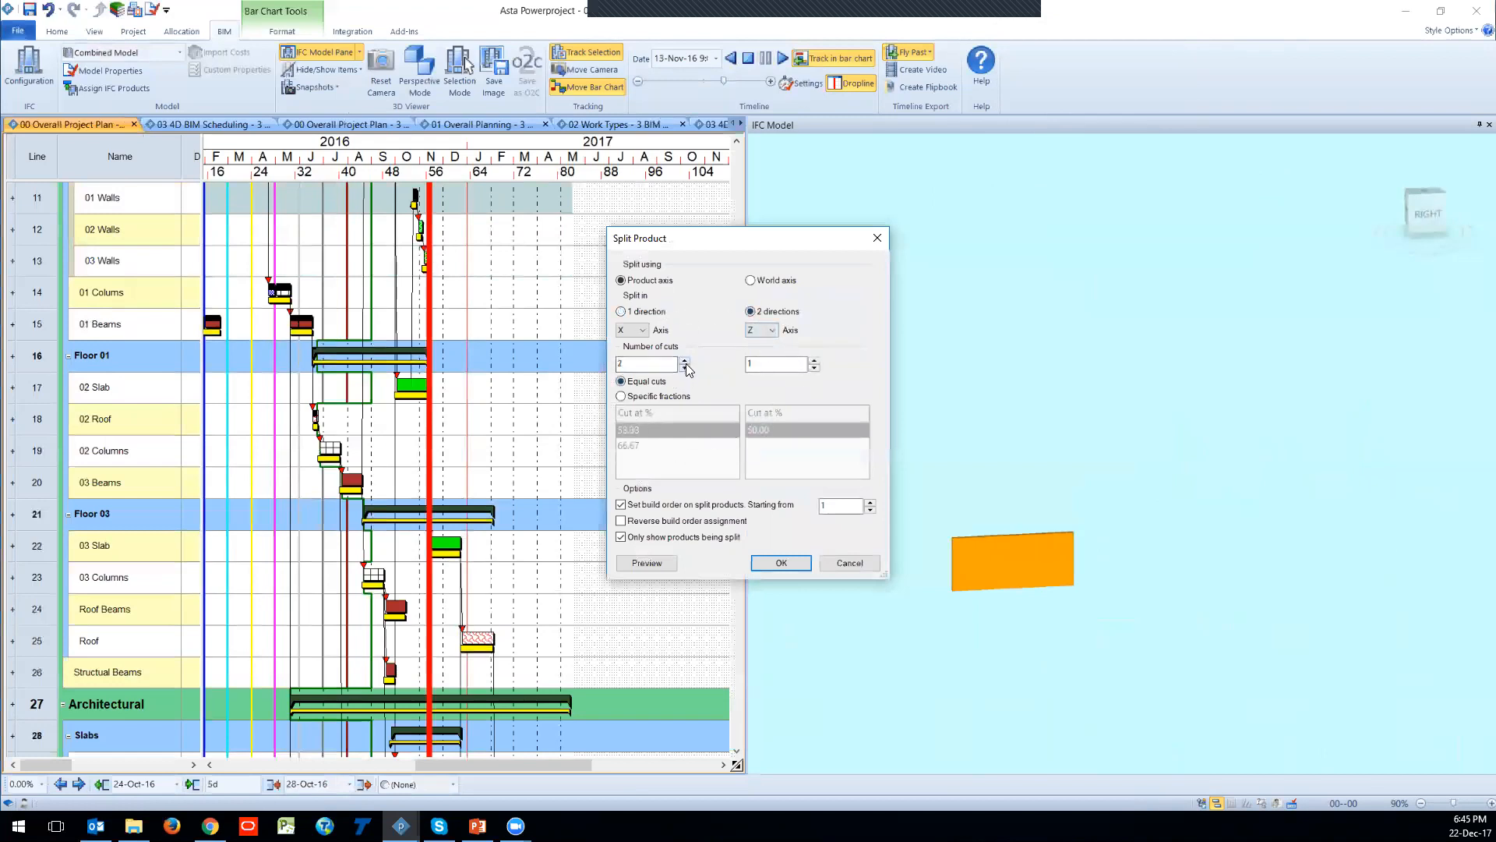
{"action": "left_click", "coordinate": [646, 562]}
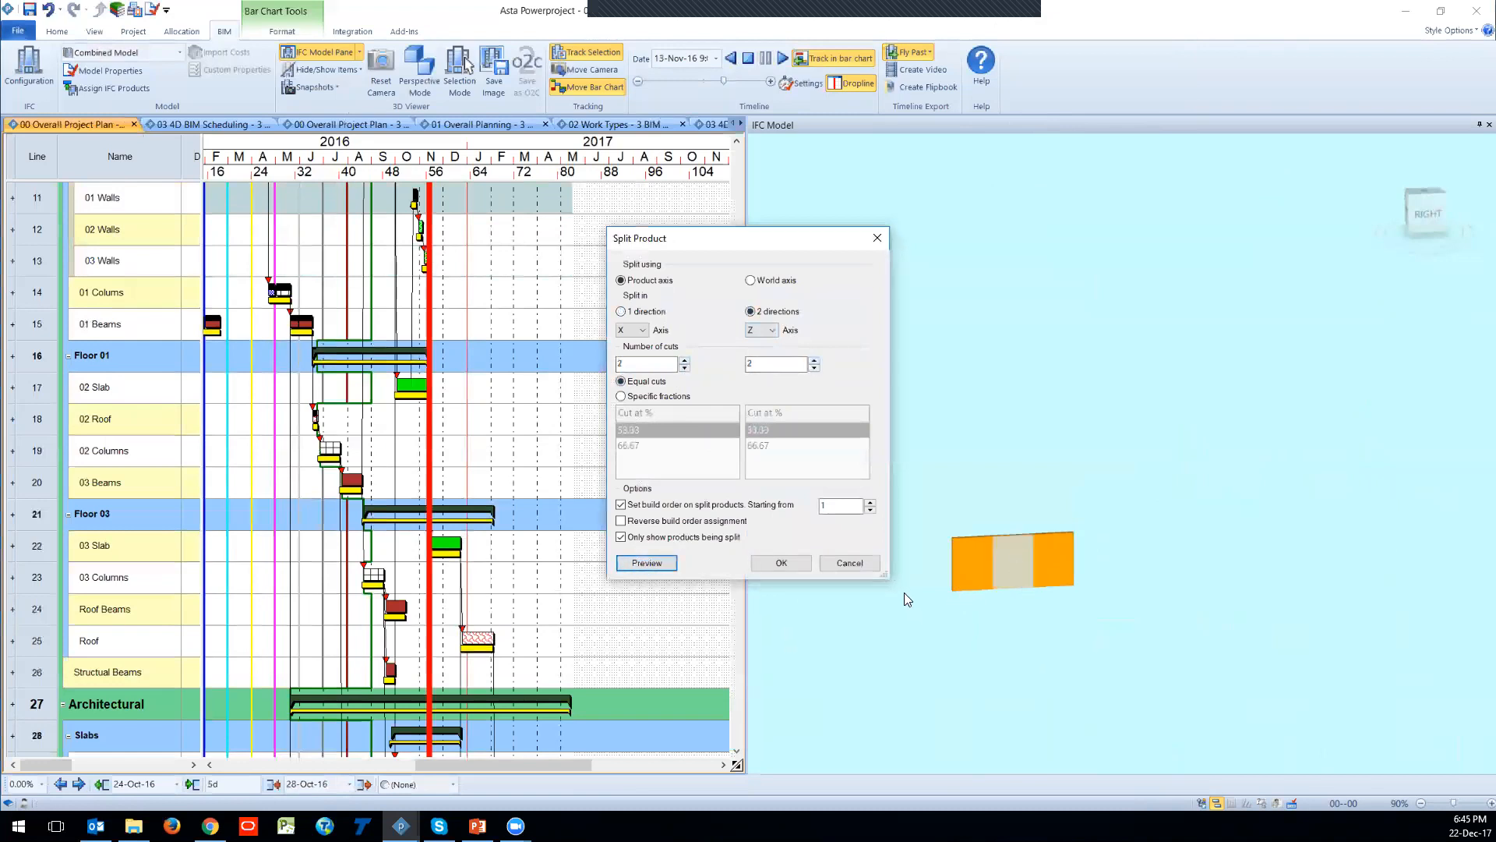
{"action": "left_click", "coordinate": [781, 563]}
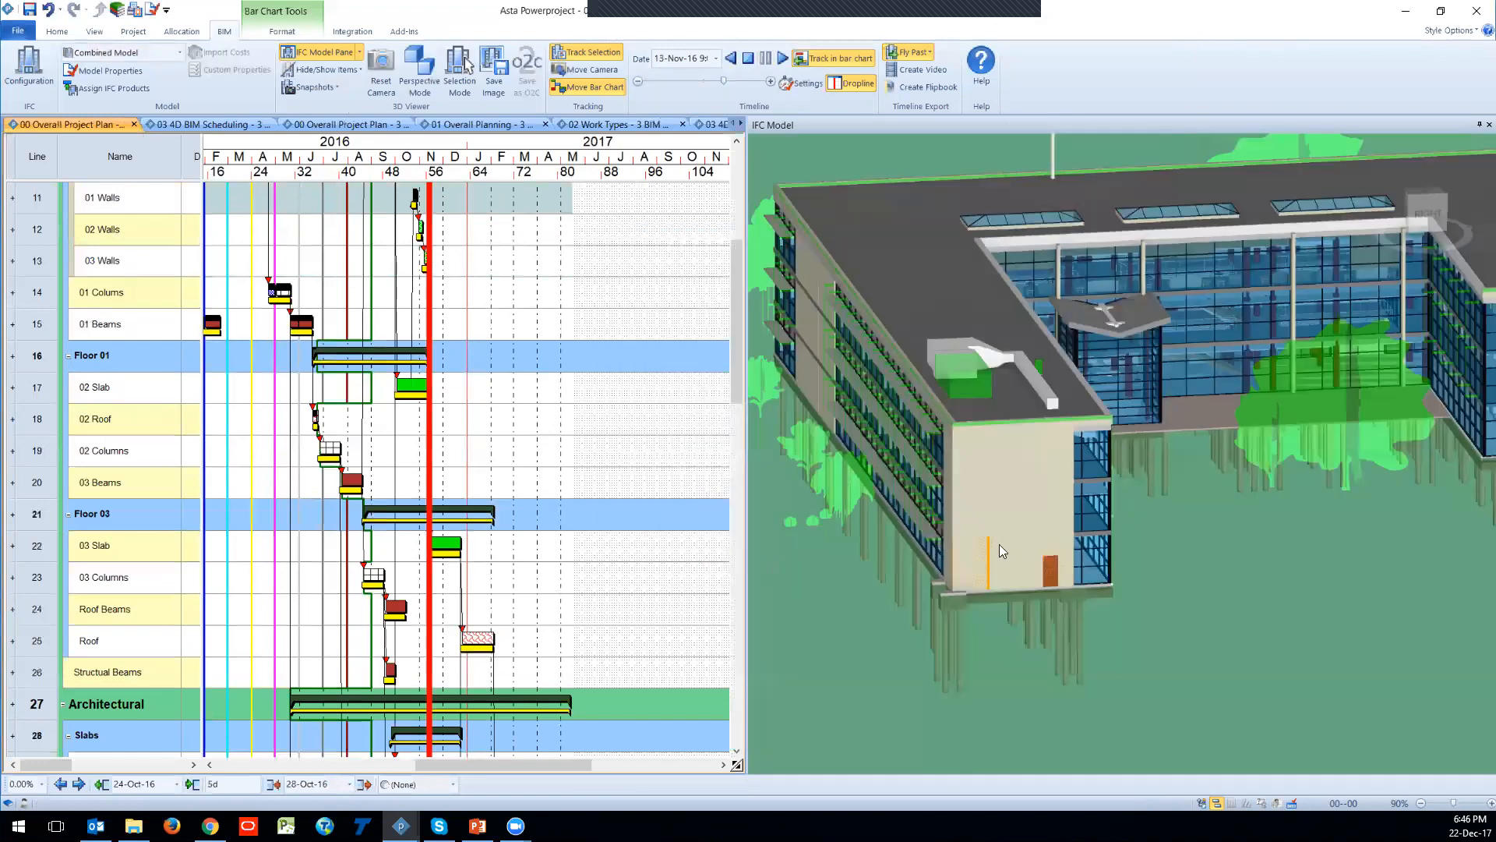
Step: Select pieces of the end wall on the complete building to examine how the wall products are divided
{"action": "left_click", "coordinate": [1007, 548]}
{"action": "left_click", "coordinate": [1016, 509]}
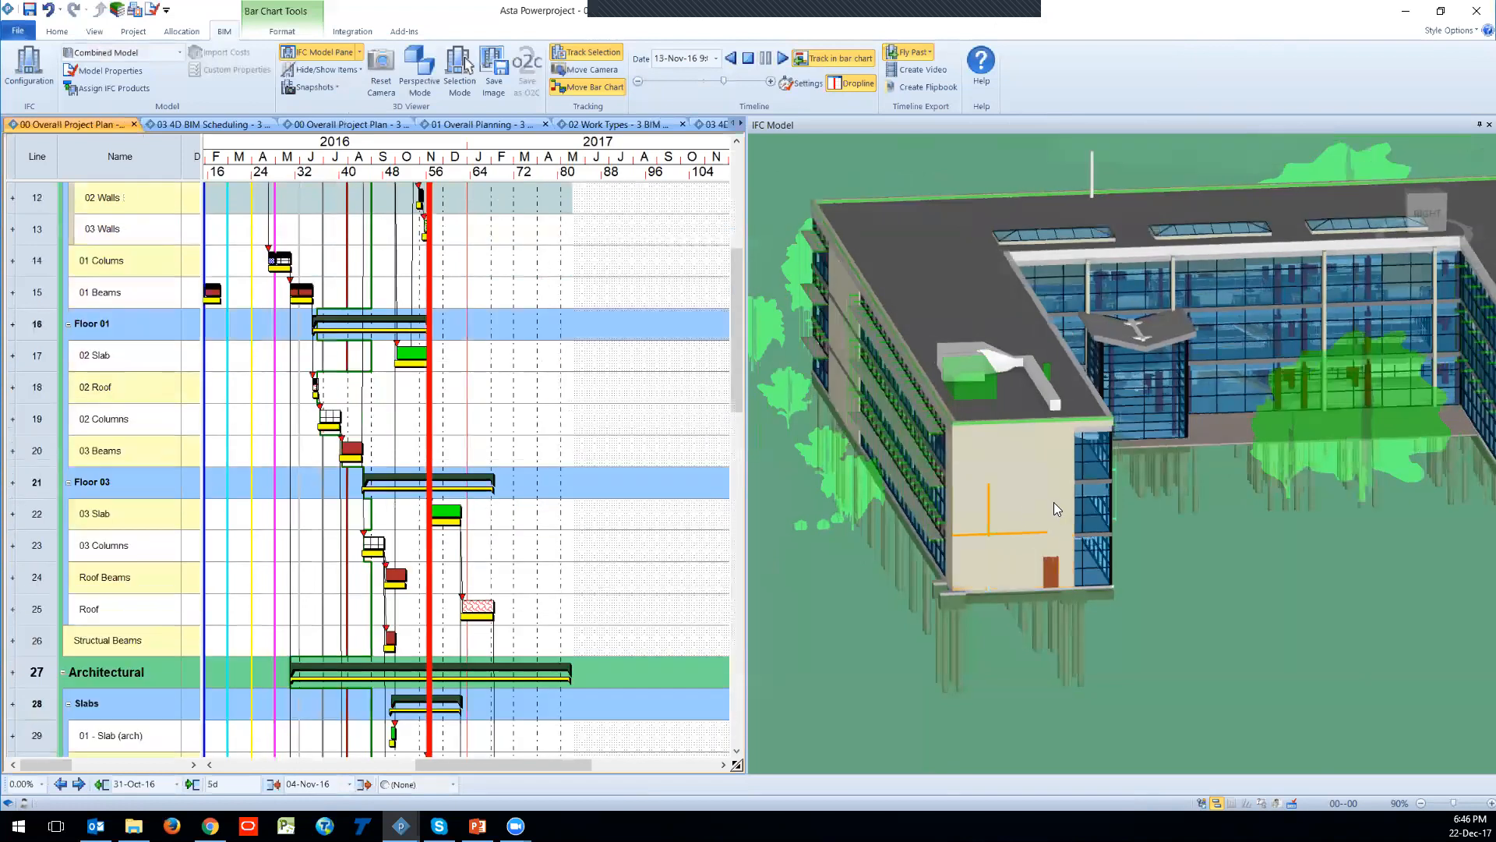
{"action": "scroll", "coordinate": [1036, 502], "scroll_direction": "up", "scroll_amount": 4}
{"action": "left_click", "coordinate": [945, 449]}
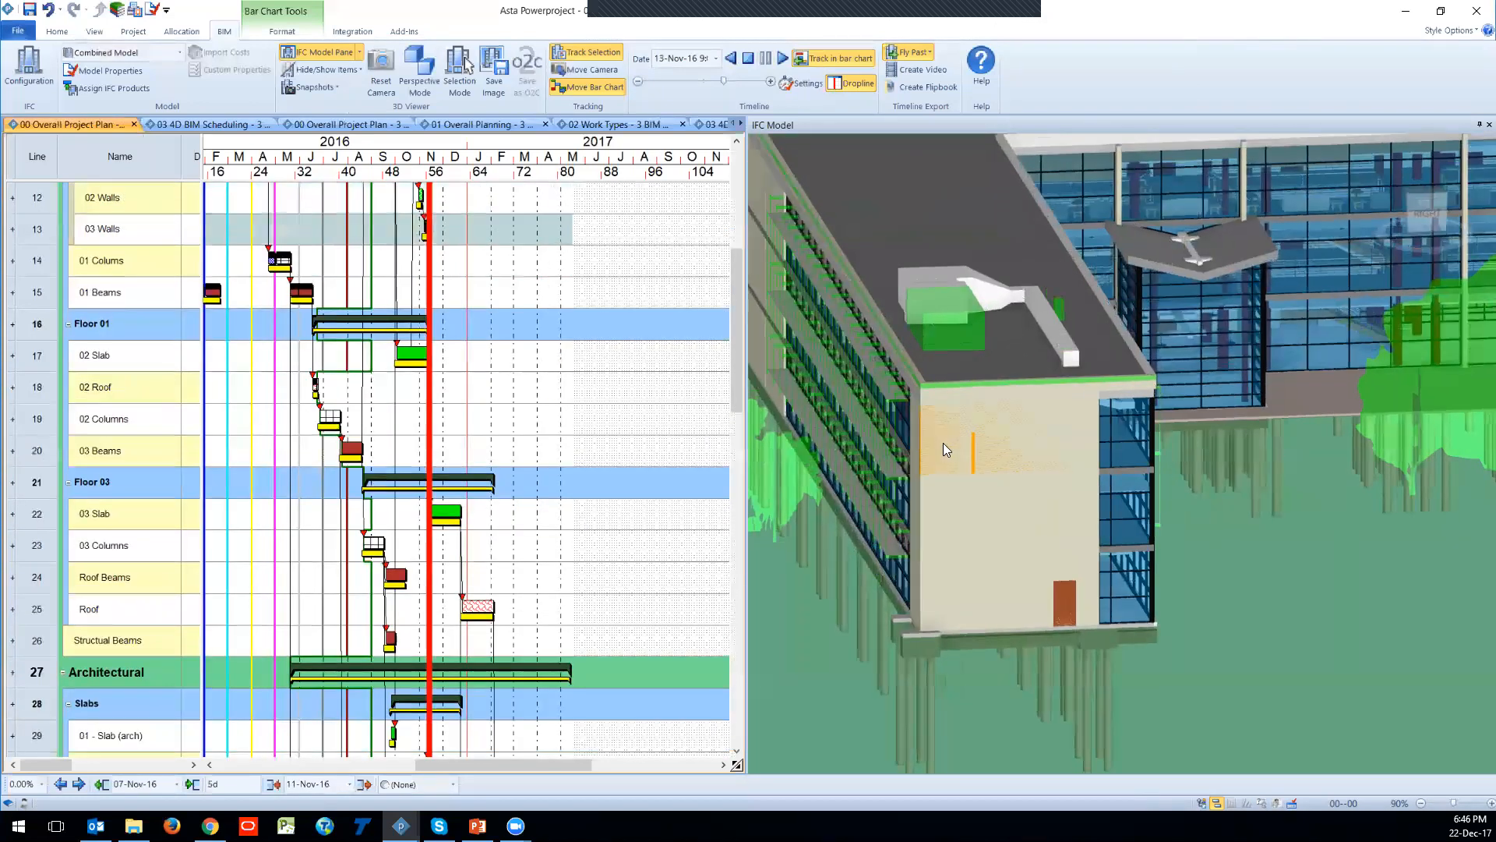
{"action": "scroll", "coordinate": [971, 444], "scroll_direction": "up", "scroll_amount": 6}
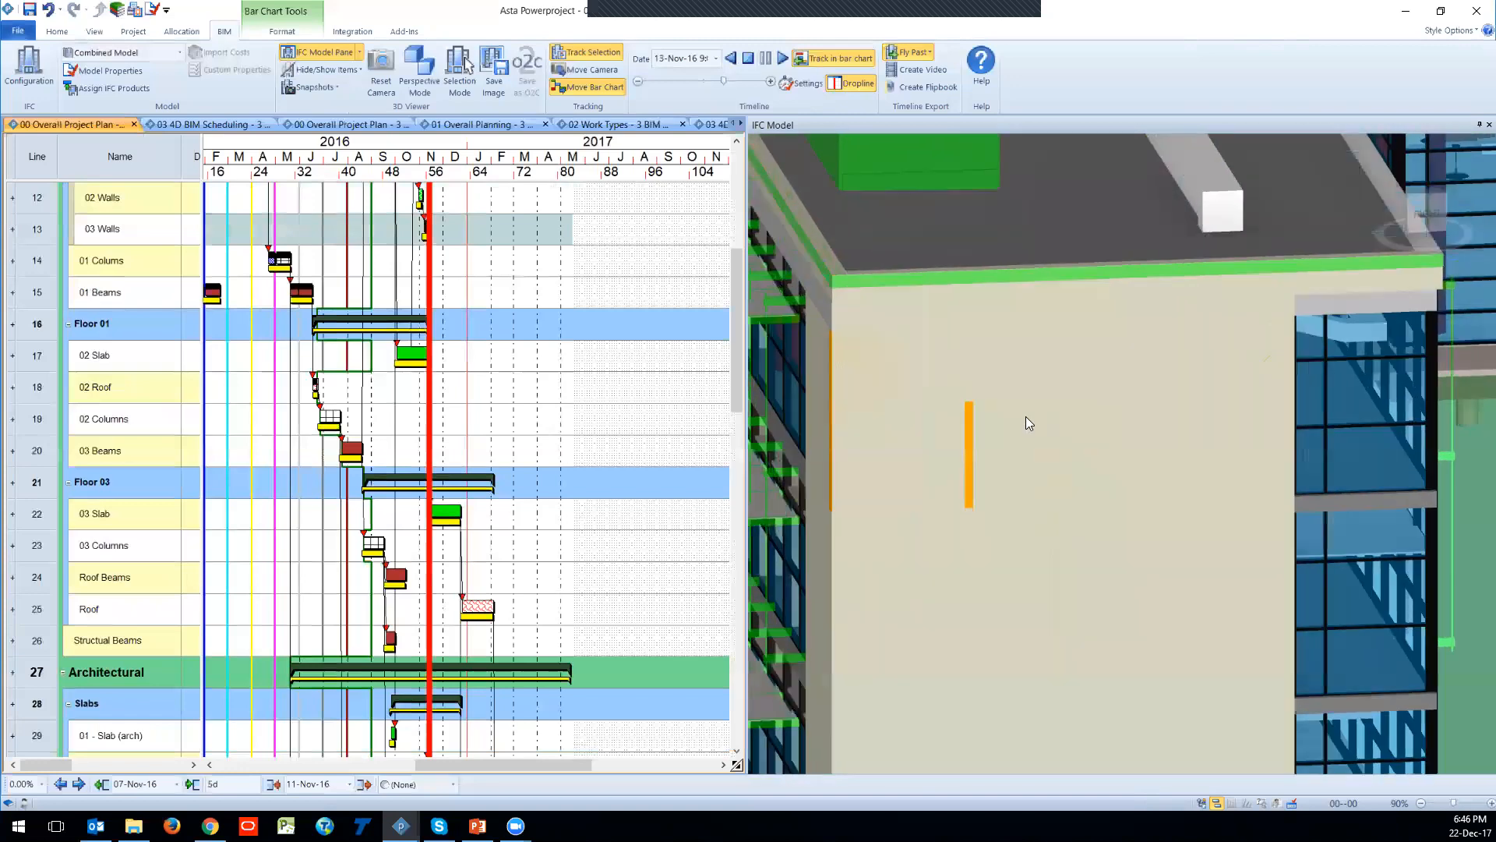
{"action": "scroll", "coordinate": [1051, 538], "scroll_direction": "down", "scroll_amount": 2}
{"action": "left_click", "coordinate": [1019, 300]}
{"action": "scroll", "coordinate": [1021, 295], "scroll_direction": "down", "scroll_amount": 3}
{"action": "scroll", "coordinate": [1027, 261], "scroll_direction": "up", "scroll_amount": 4}
{"action": "scroll", "coordinate": [975, 236], "scroll_direction": "down", "scroll_amount": 5}
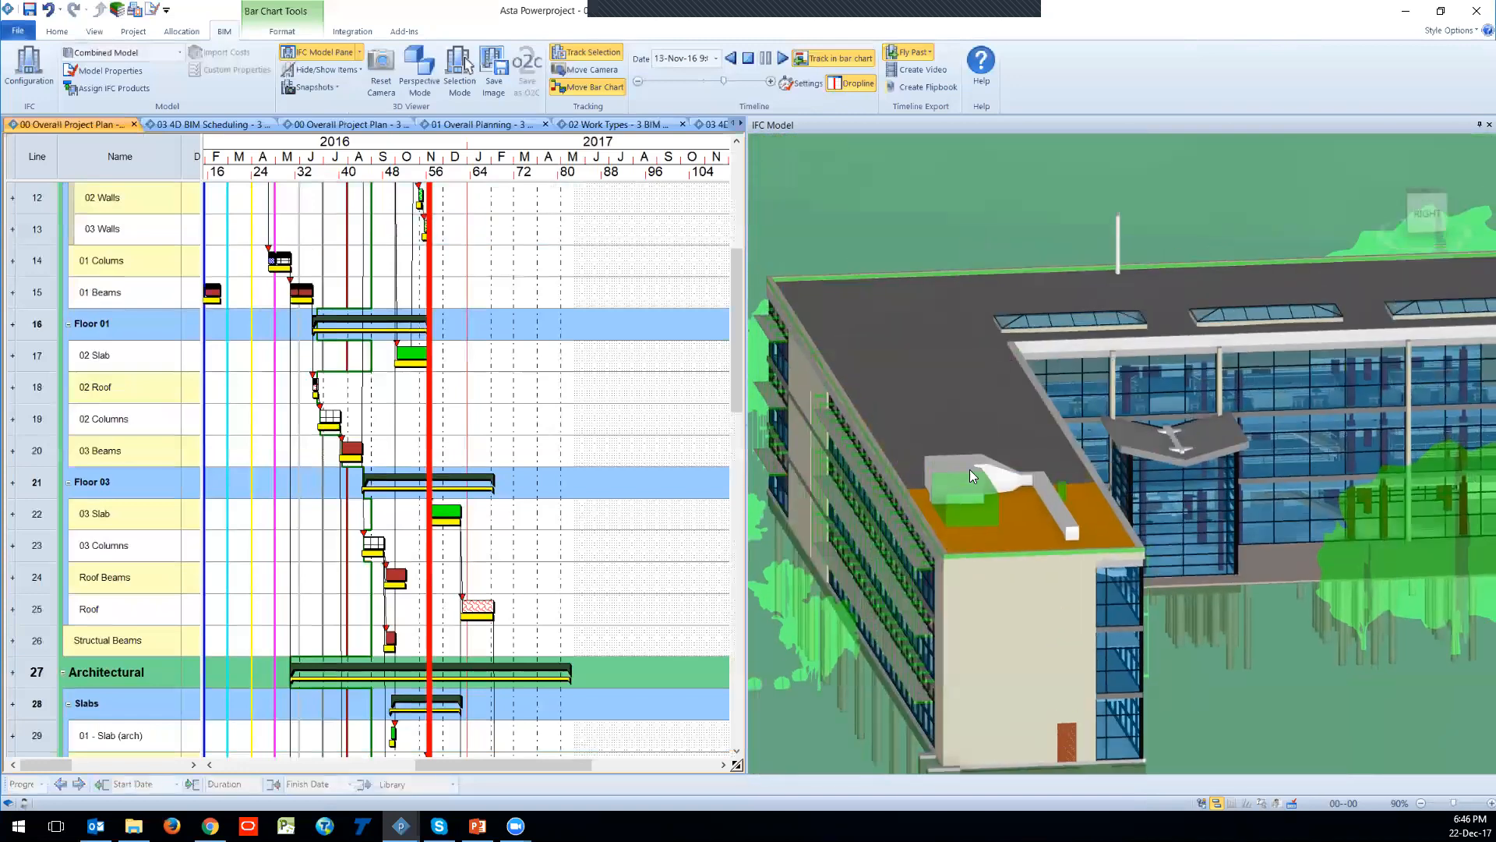
Step: Split the roof slab section at the building's far corner in 1 direction on the X axis with 2 equal cuts, previewing first
{"action": "scroll", "coordinate": [970, 469], "scroll_direction": "up", "scroll_amount": 3}
{"action": "scroll", "coordinate": [896, 362], "scroll_direction": "up", "scroll_amount": 2}
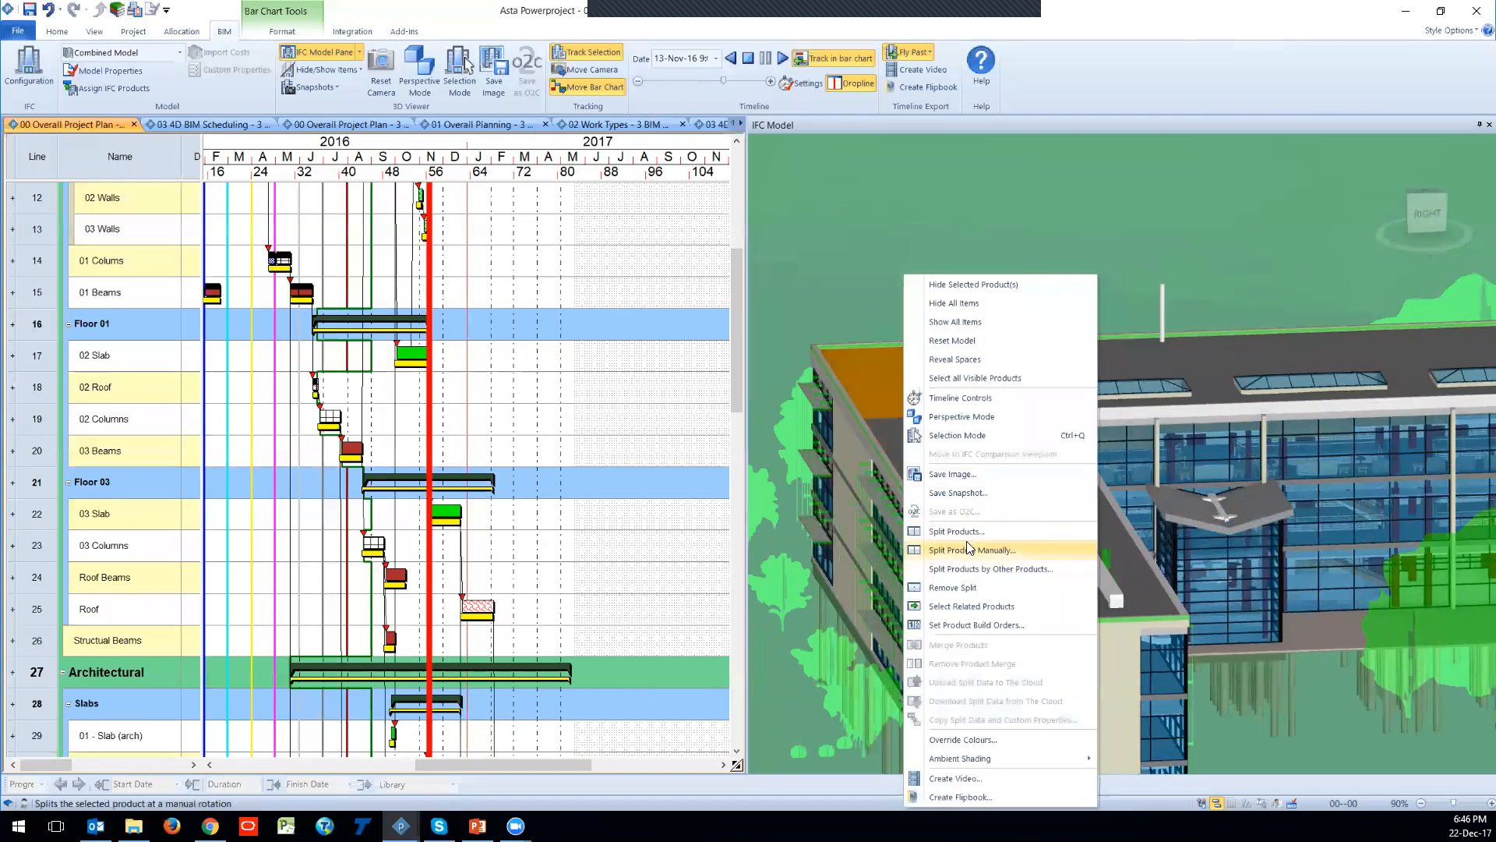
{"action": "left_click", "coordinate": [1004, 530]}
{"action": "left_click", "coordinate": [684, 360]}
{"action": "left_click", "coordinate": [648, 563]}
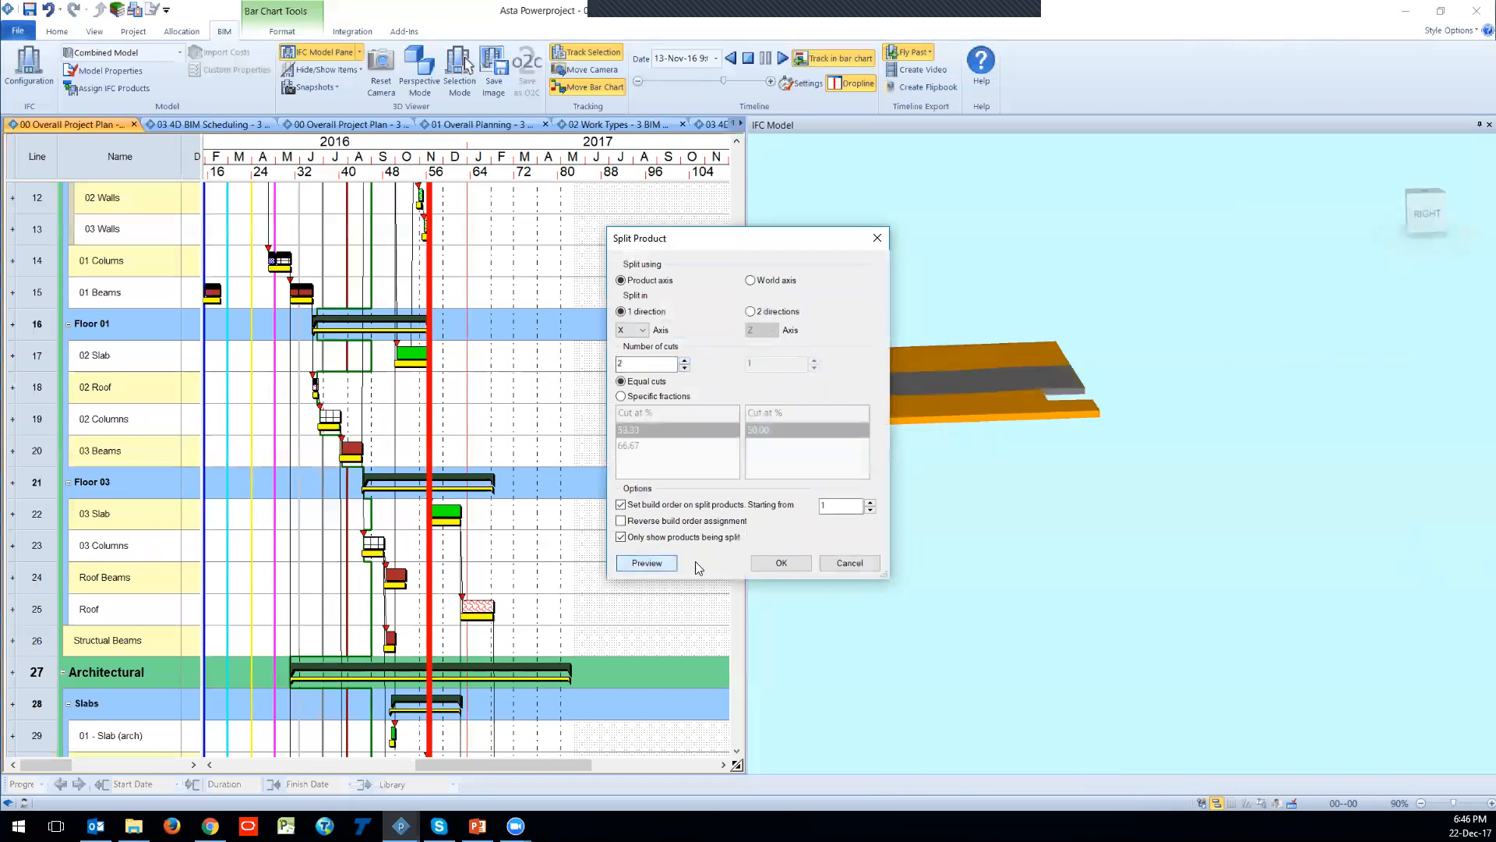
{"action": "left_click", "coordinate": [775, 563]}
Step: Select the strips of the split roof slab individually to check the division
{"action": "left_click", "coordinate": [938, 382]}
{"action": "left_click", "coordinate": [921, 357]}
{"action": "left_click", "coordinate": [918, 378]}
{"action": "left_click", "coordinate": [913, 401]}
{"action": "left_click", "coordinate": [900, 383]}
Step: Select the roof slab strips in order and assign them sequential product build orders
{"action": "left_click", "coordinate": [877, 360]}
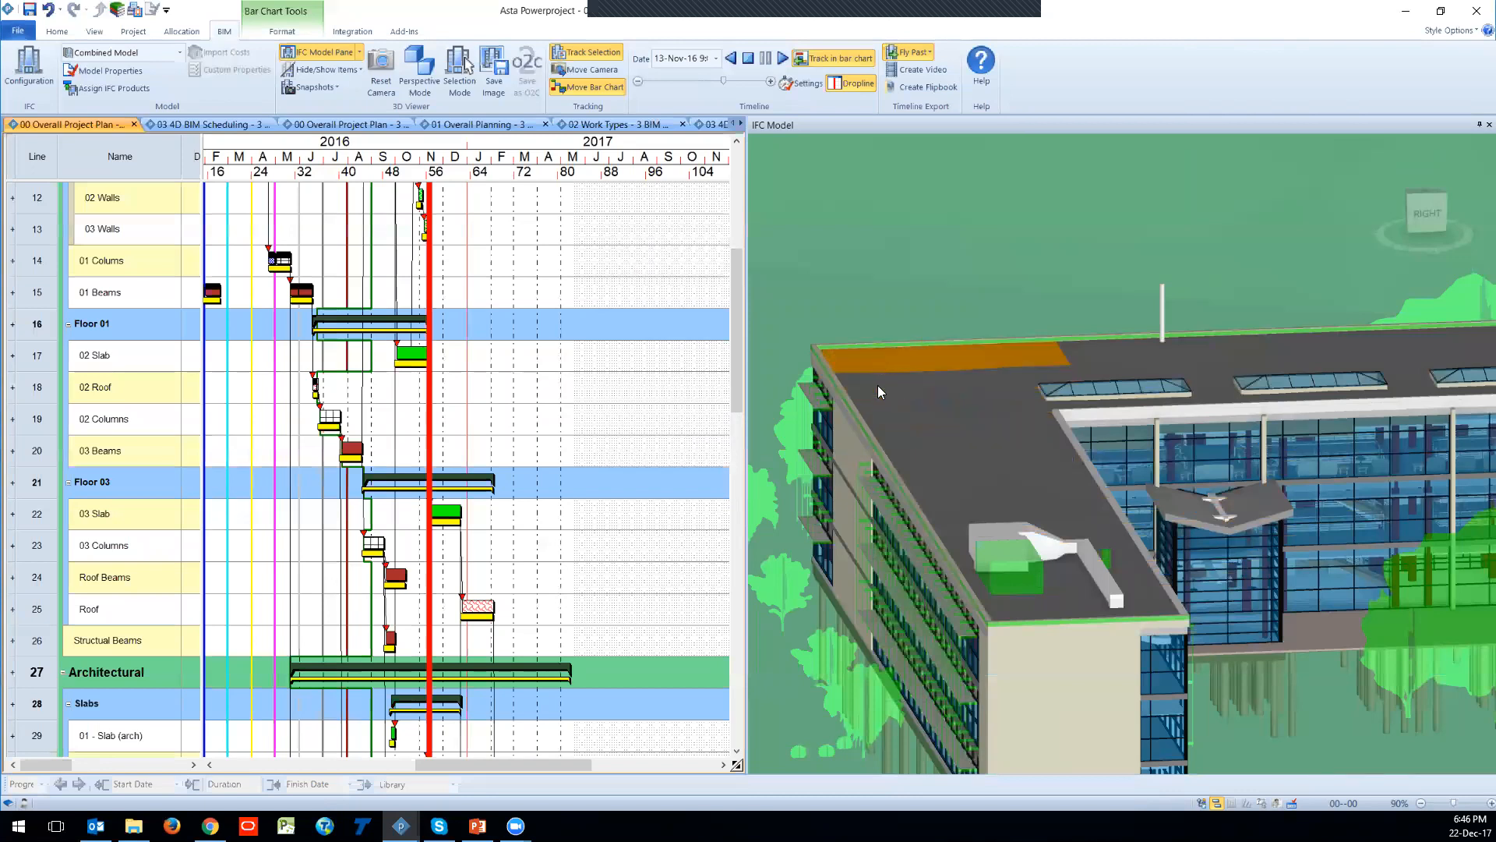
{"action": "left_click", "coordinate": [878, 390], "text": "ctrl"}
{"action": "right_click", "coordinate": [866, 397]}
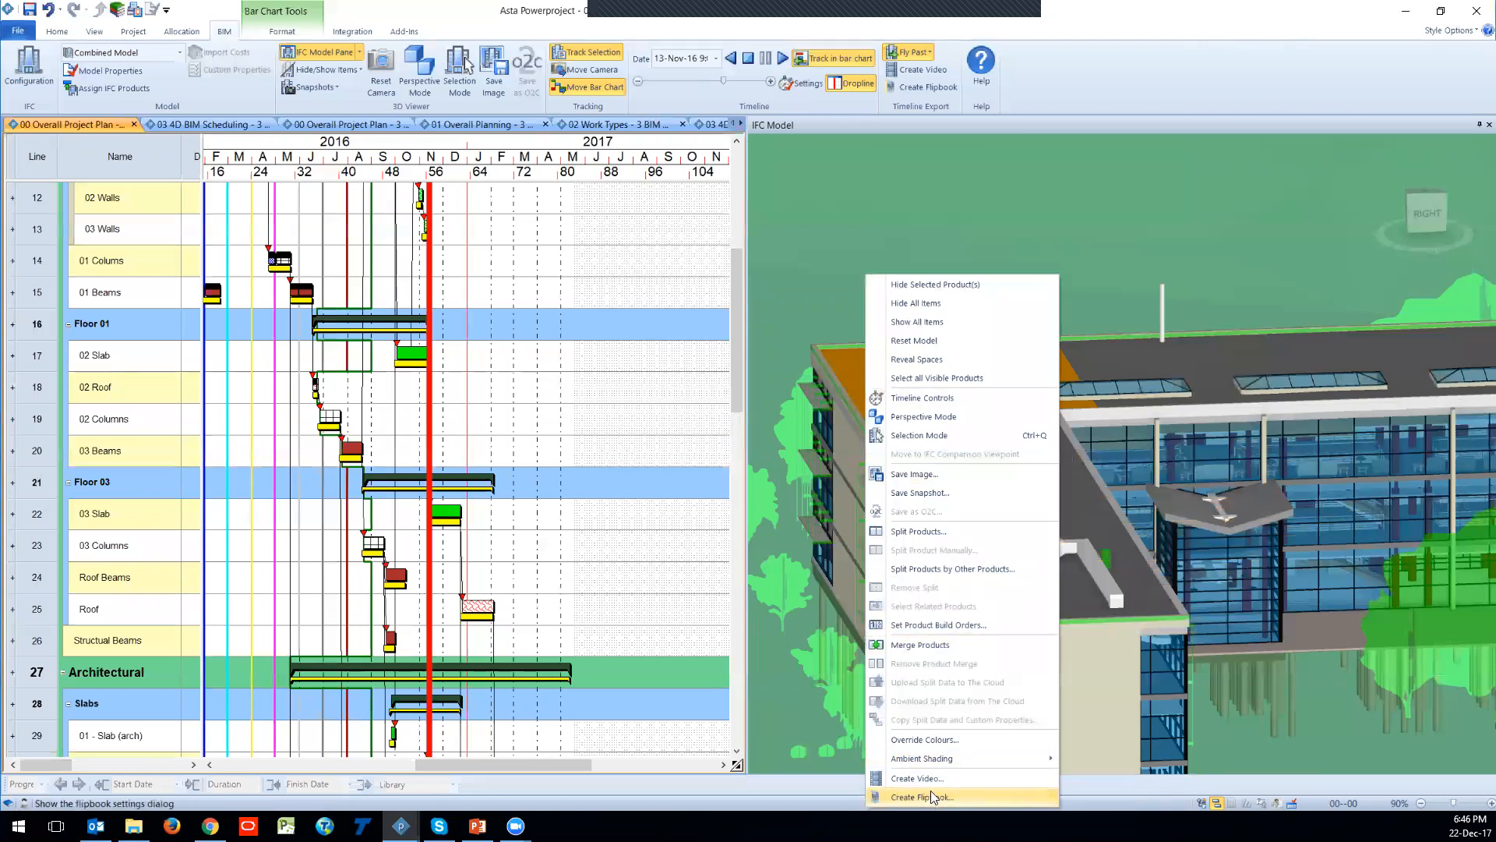
{"action": "left_click", "coordinate": [962, 633]}
{"action": "key", "text": "ctrl"}
{"action": "left_click", "coordinate": [658, 402]}
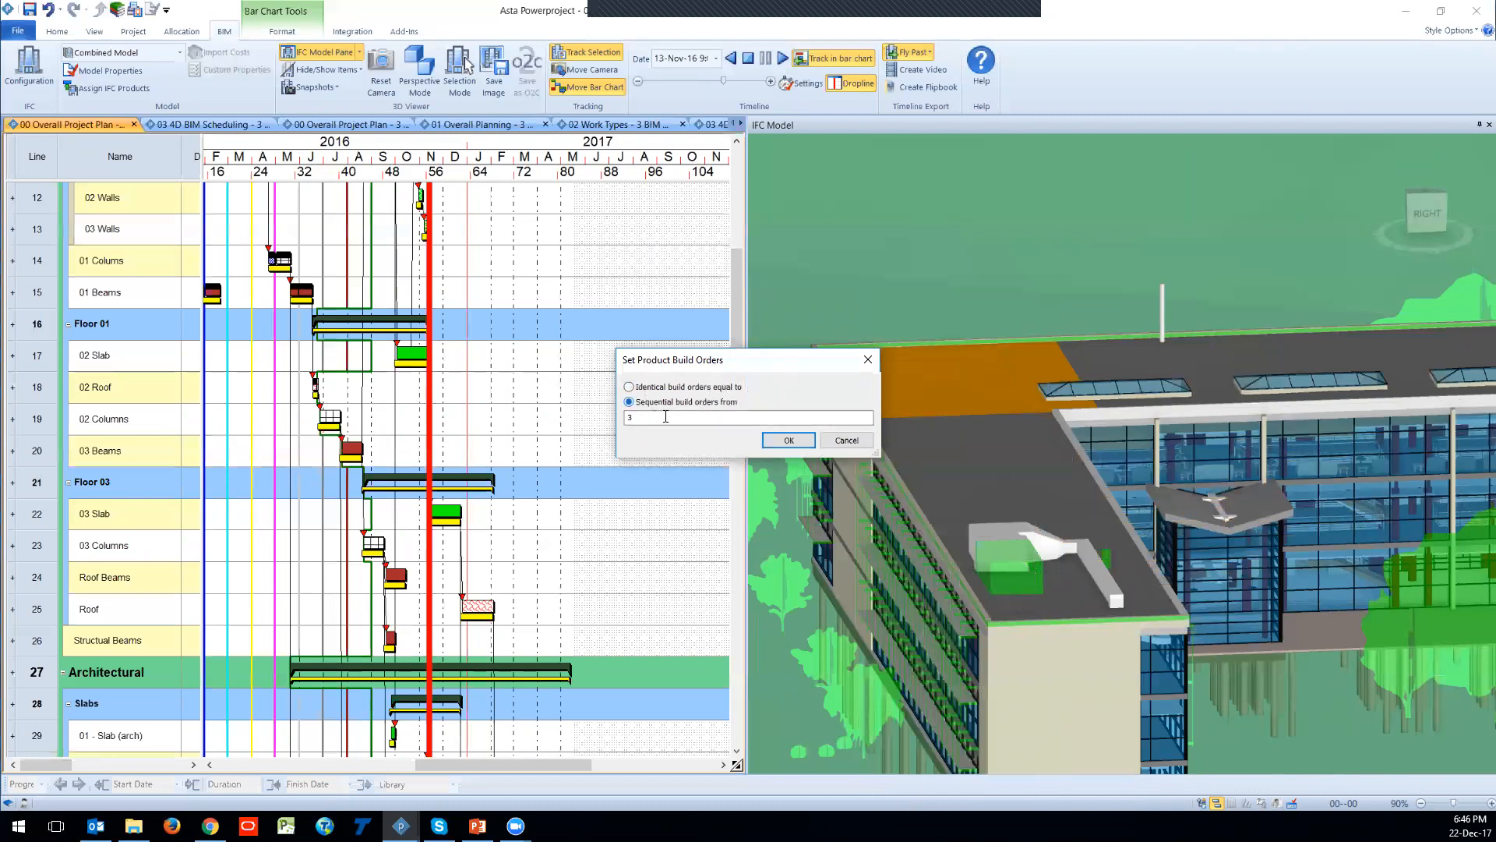
{"action": "double_click", "coordinate": [657, 414]}
{"action": "left_click", "coordinate": [788, 439]}
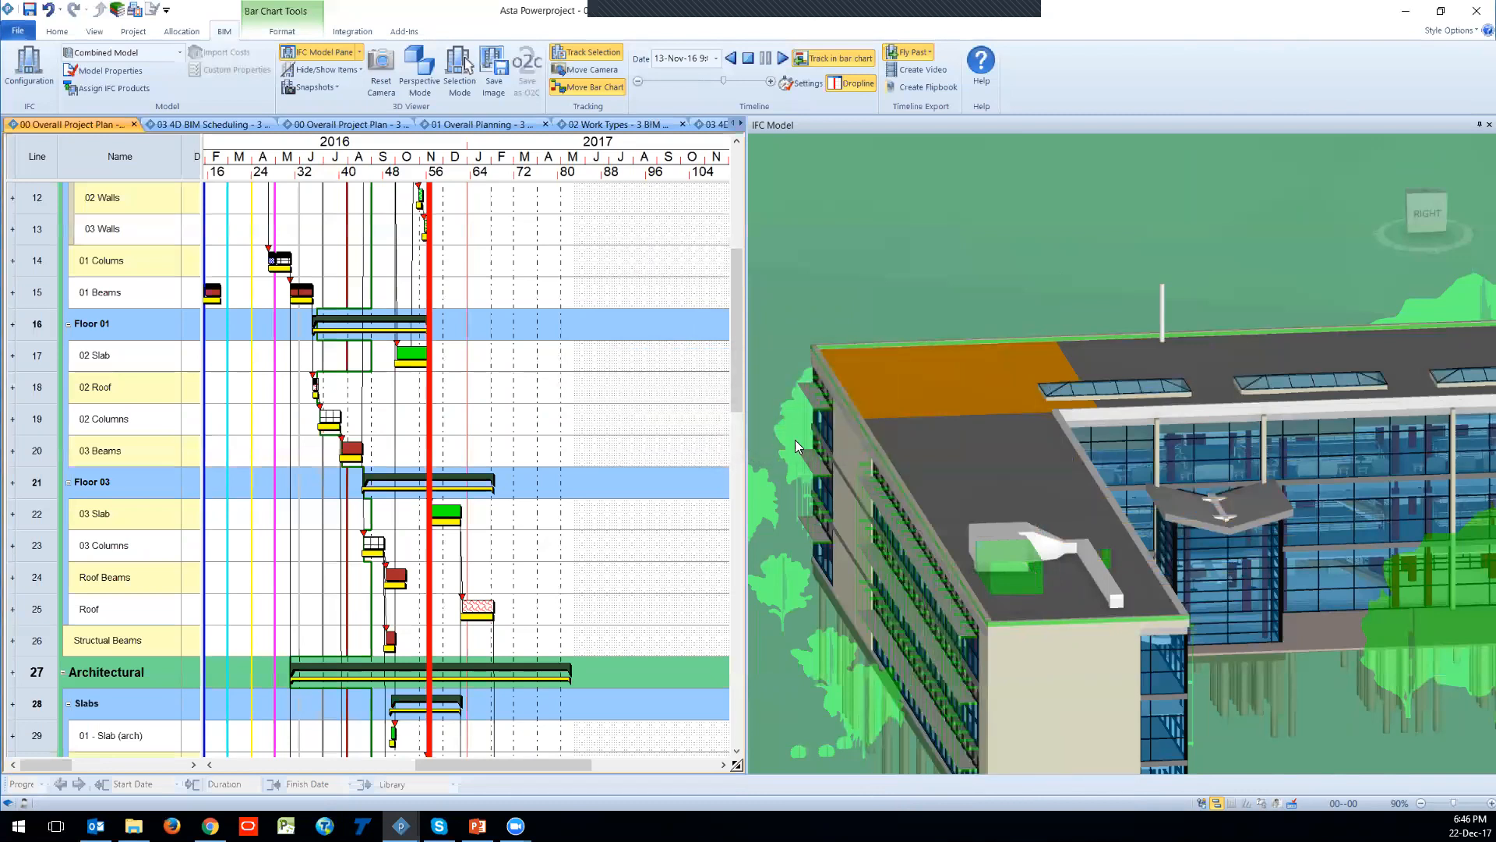
Step: Check each roof strip again by selecting it individually in the model
{"action": "left_click", "coordinate": [868, 387]}
{"action": "left_click", "coordinate": [867, 364]}
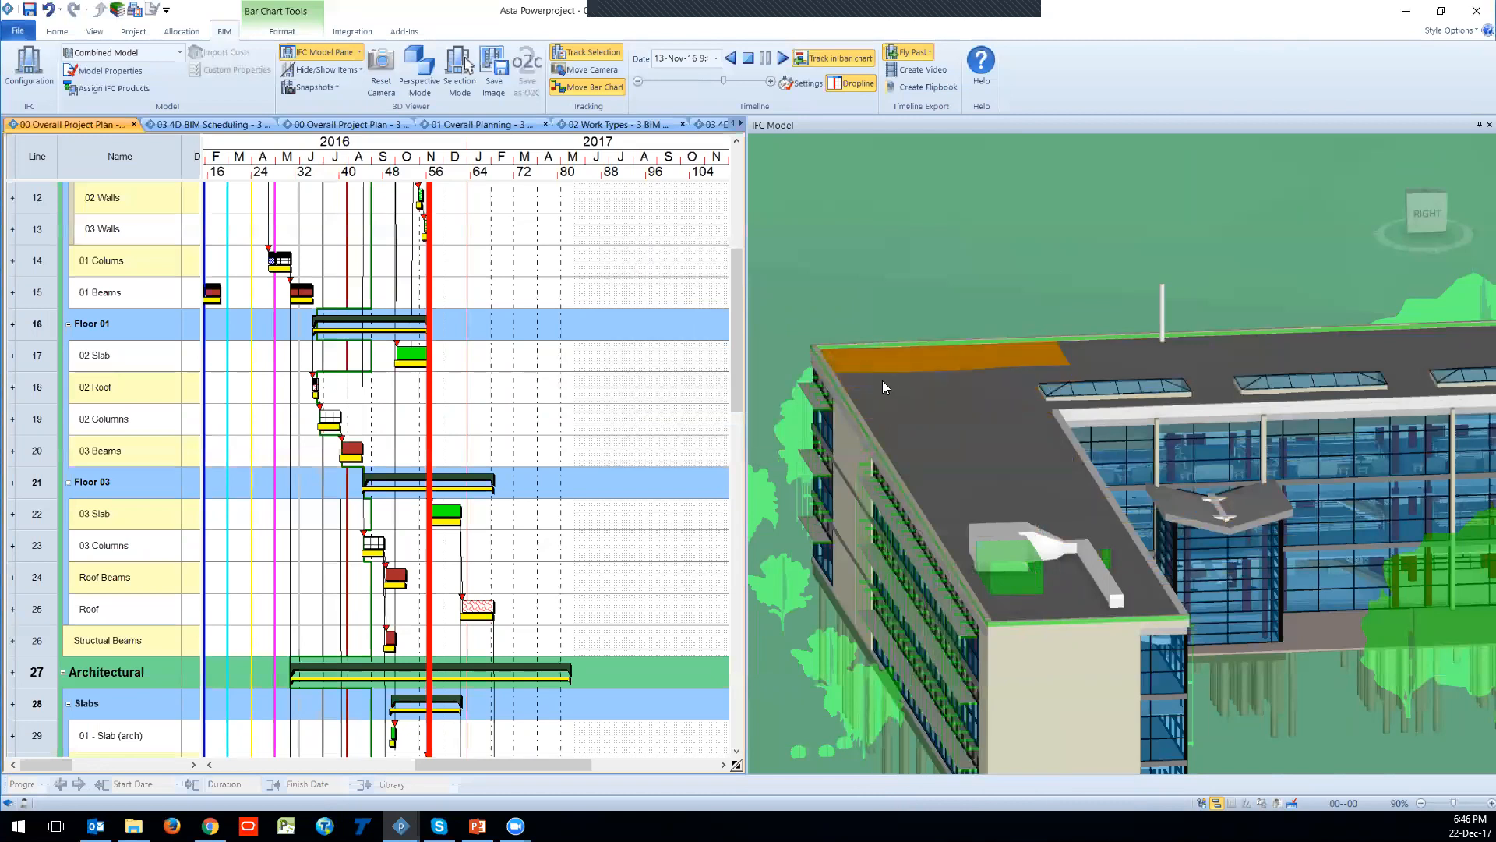
{"action": "left_click", "coordinate": [881, 387]}
{"action": "left_click", "coordinate": [872, 405]}
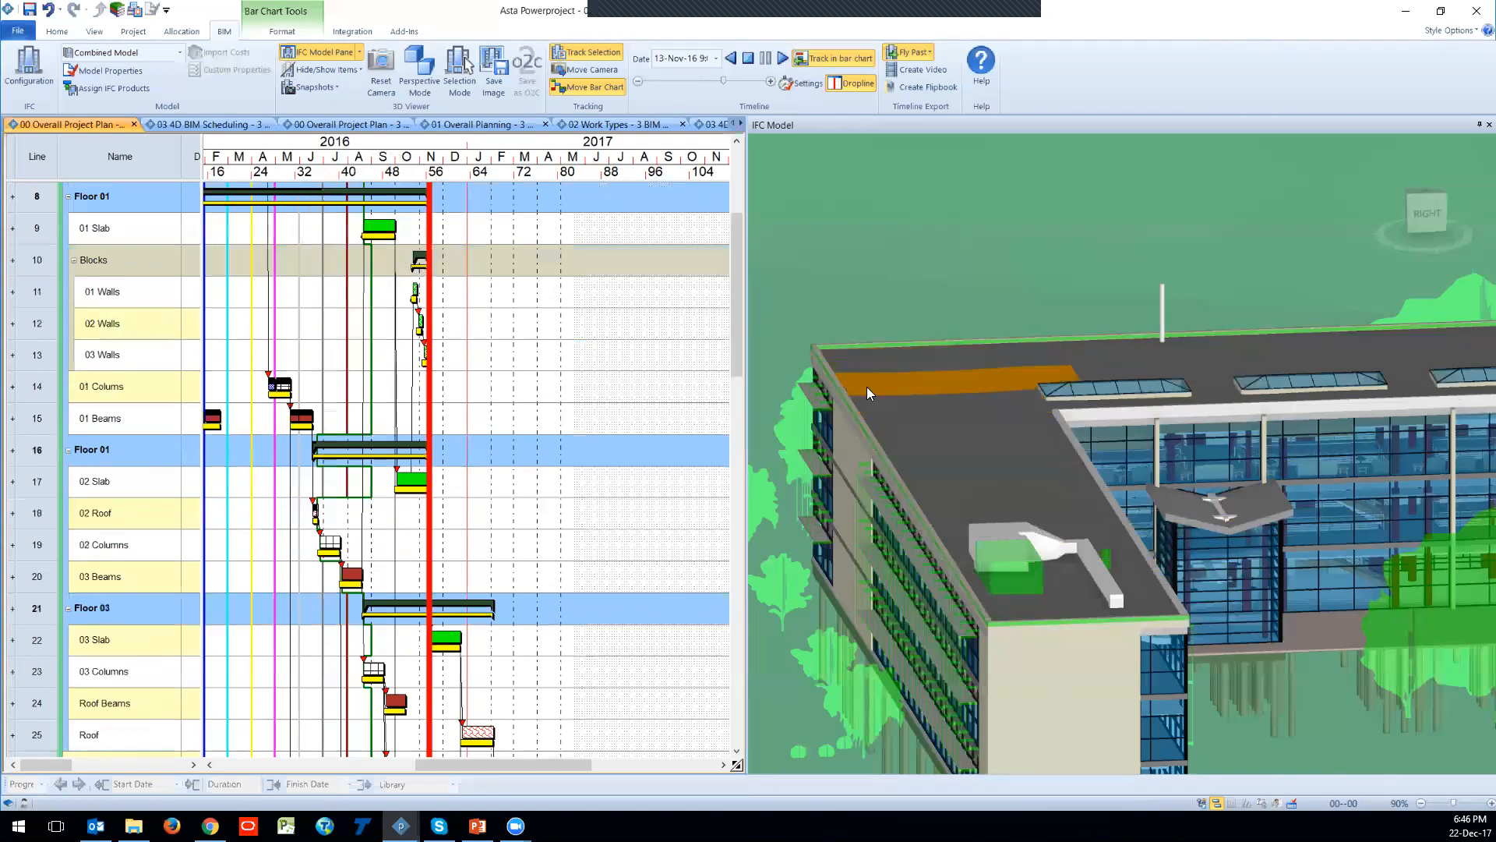
Step: Manually split the middle roof strip along a slanted line from near the middle of one short edge to a corner of the opposite edge
{"action": "right_click", "coordinate": [858, 387]}
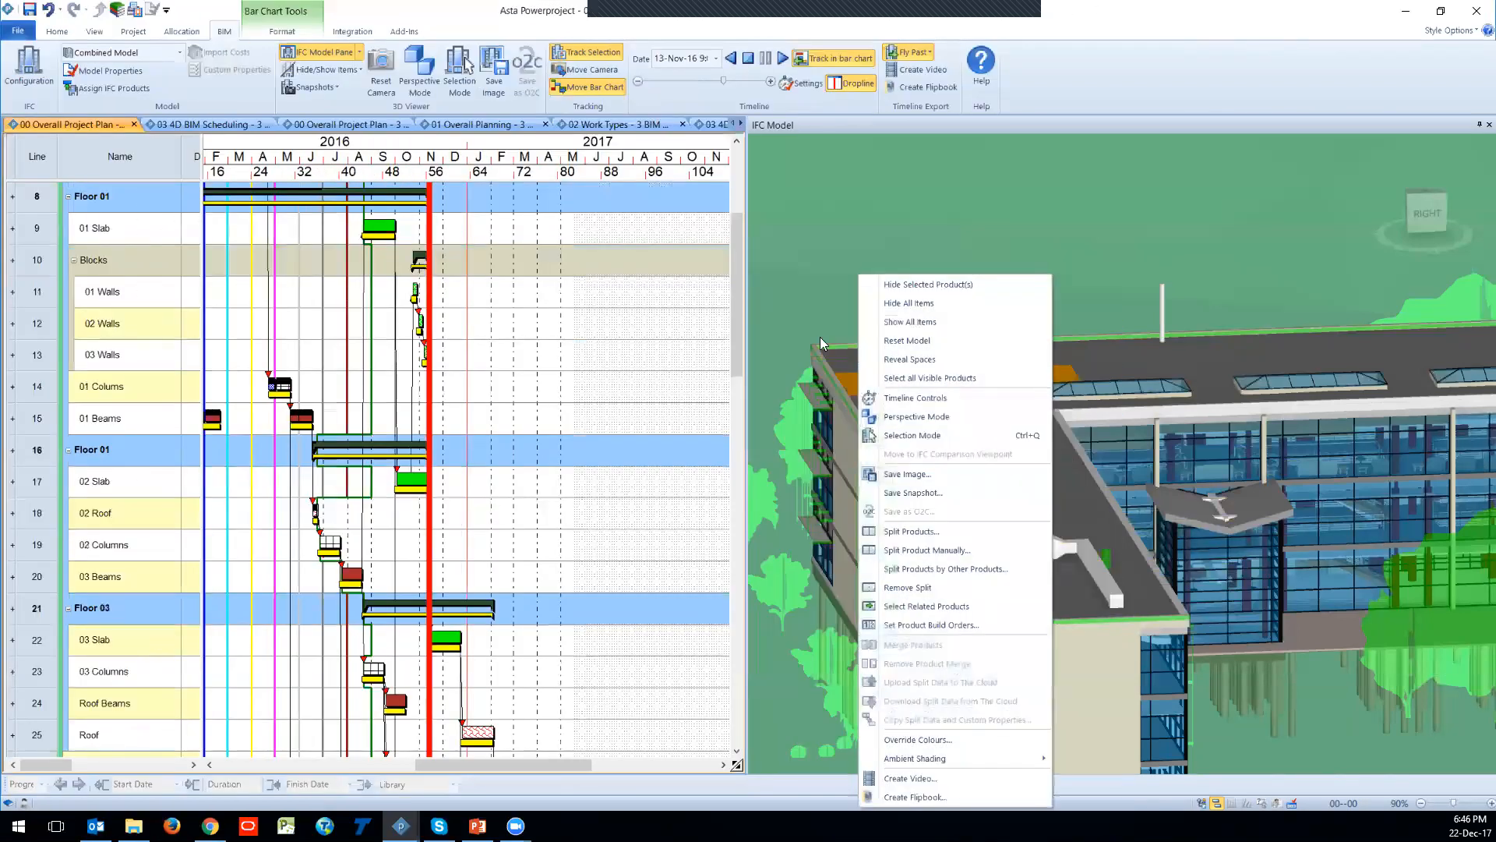
{"action": "left_click", "coordinate": [920, 547]}
{"action": "left_click_drag", "start_coordinate": [718, 319], "coordinate": [564, 263]}
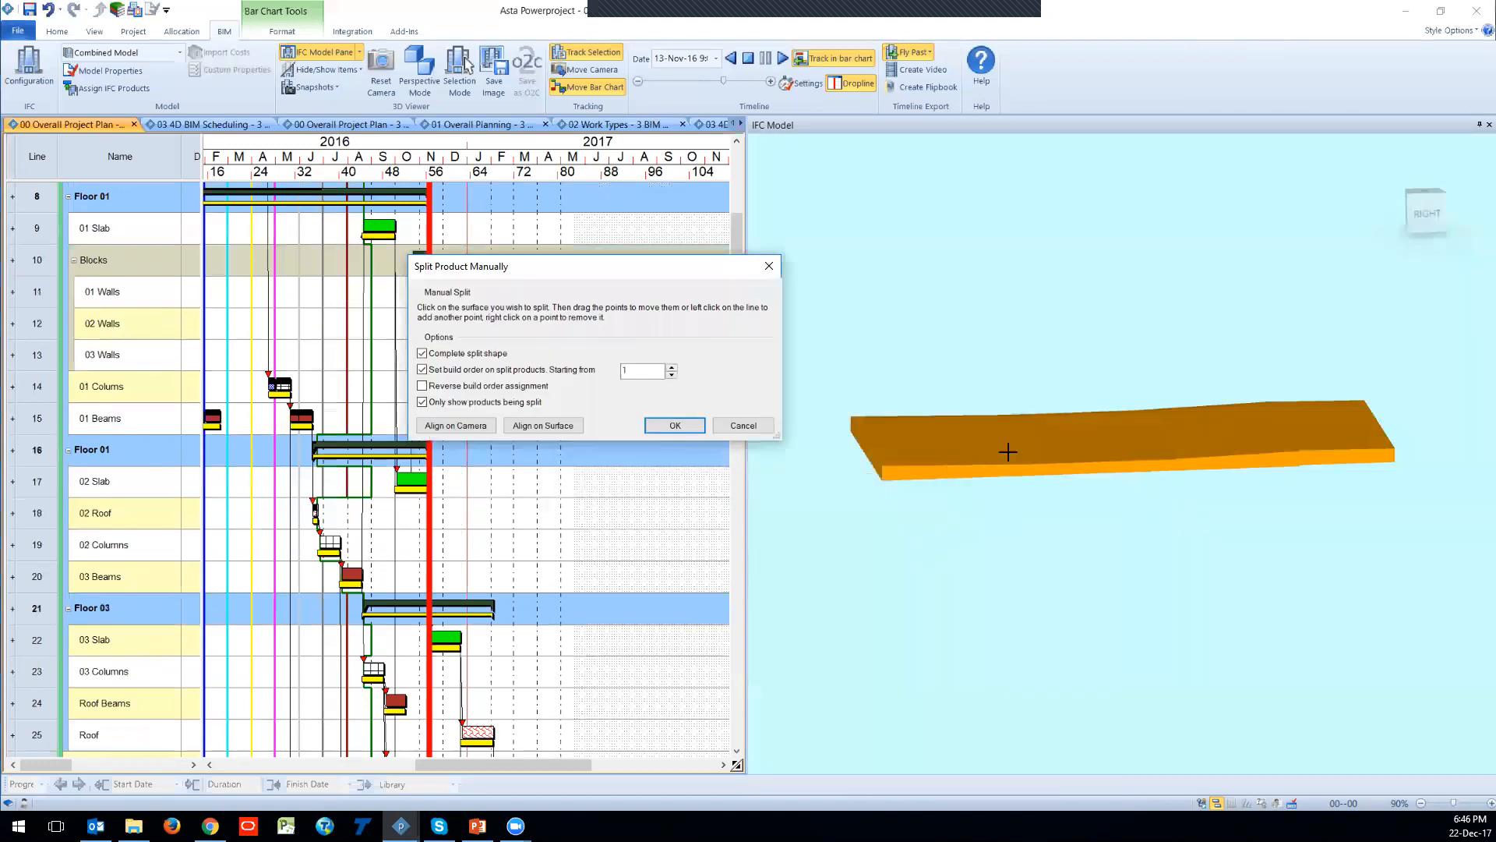
{"action": "left_click", "coordinate": [884, 427]}
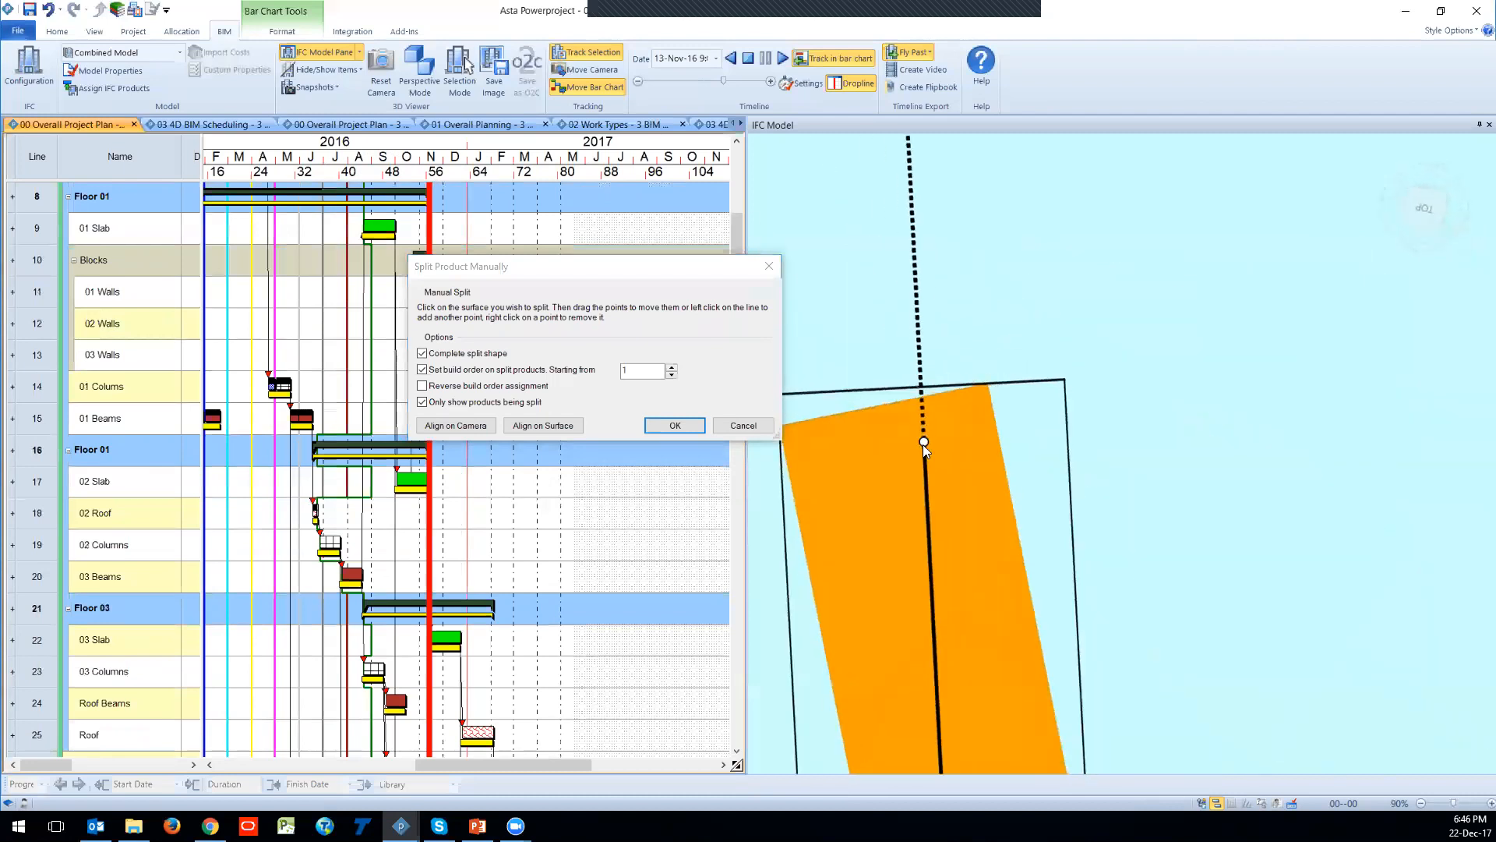
{"action": "left_click_drag", "start_coordinate": [980, 270], "coordinate": [895, 256]}
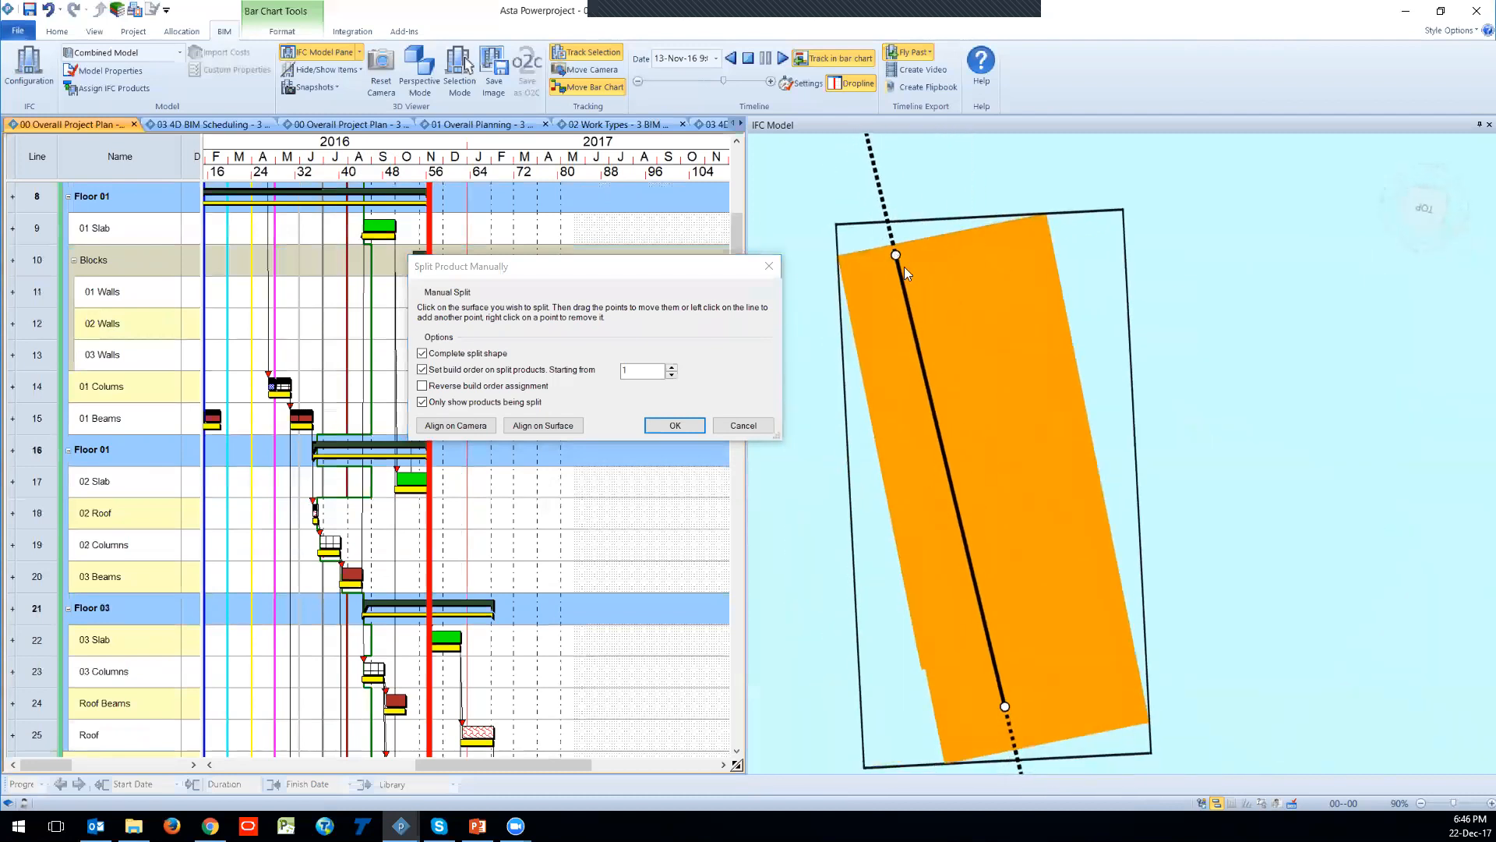
{"action": "left_click_drag", "start_coordinate": [1005, 708], "coordinate": [948, 759]}
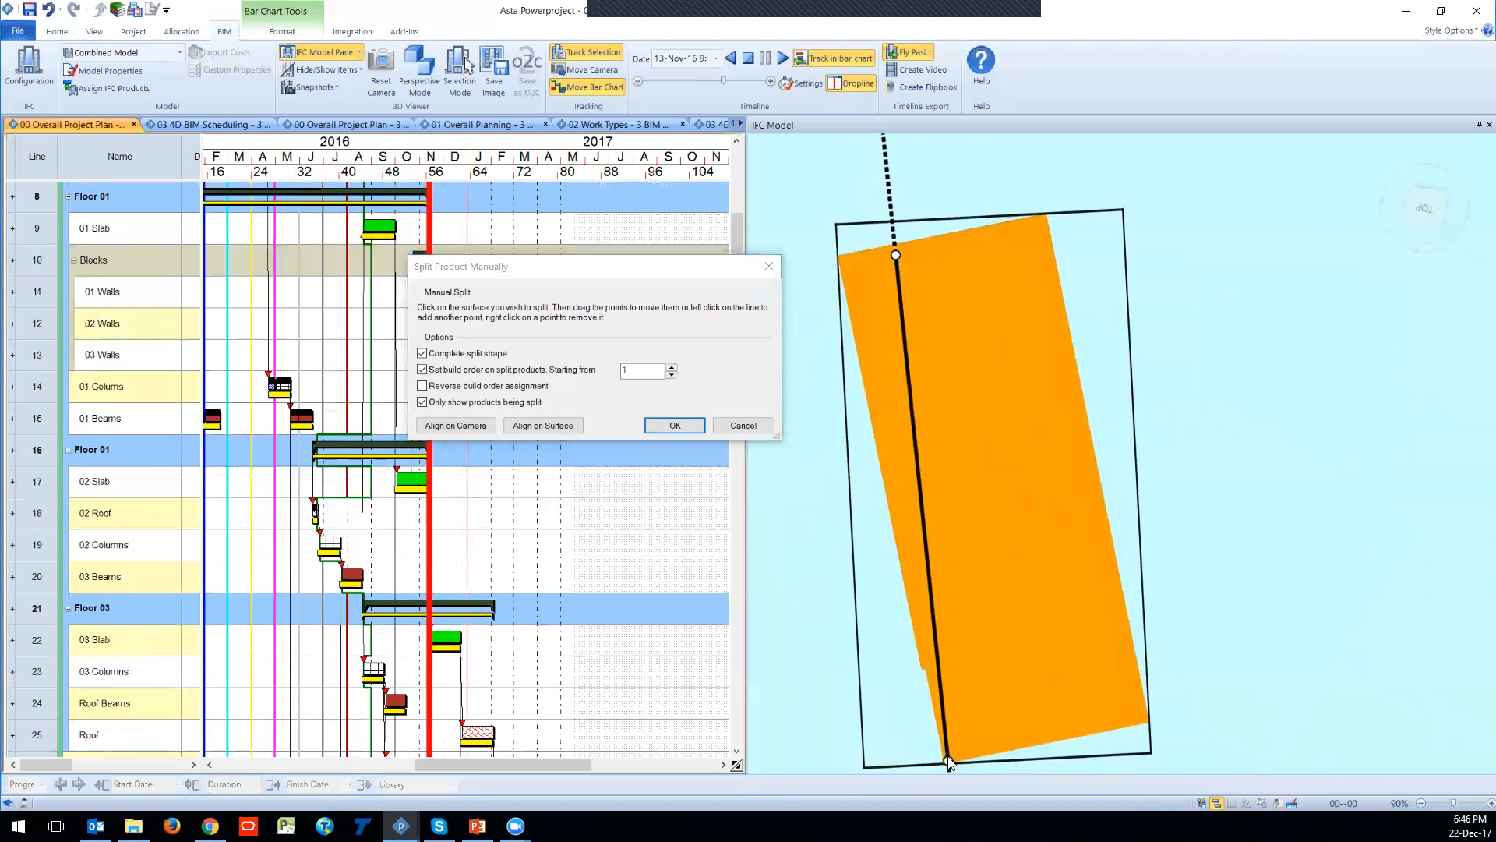
{"action": "left_click_drag", "start_coordinate": [895, 254], "coordinate": [967, 231]}
{"action": "left_click", "coordinate": [675, 424]}
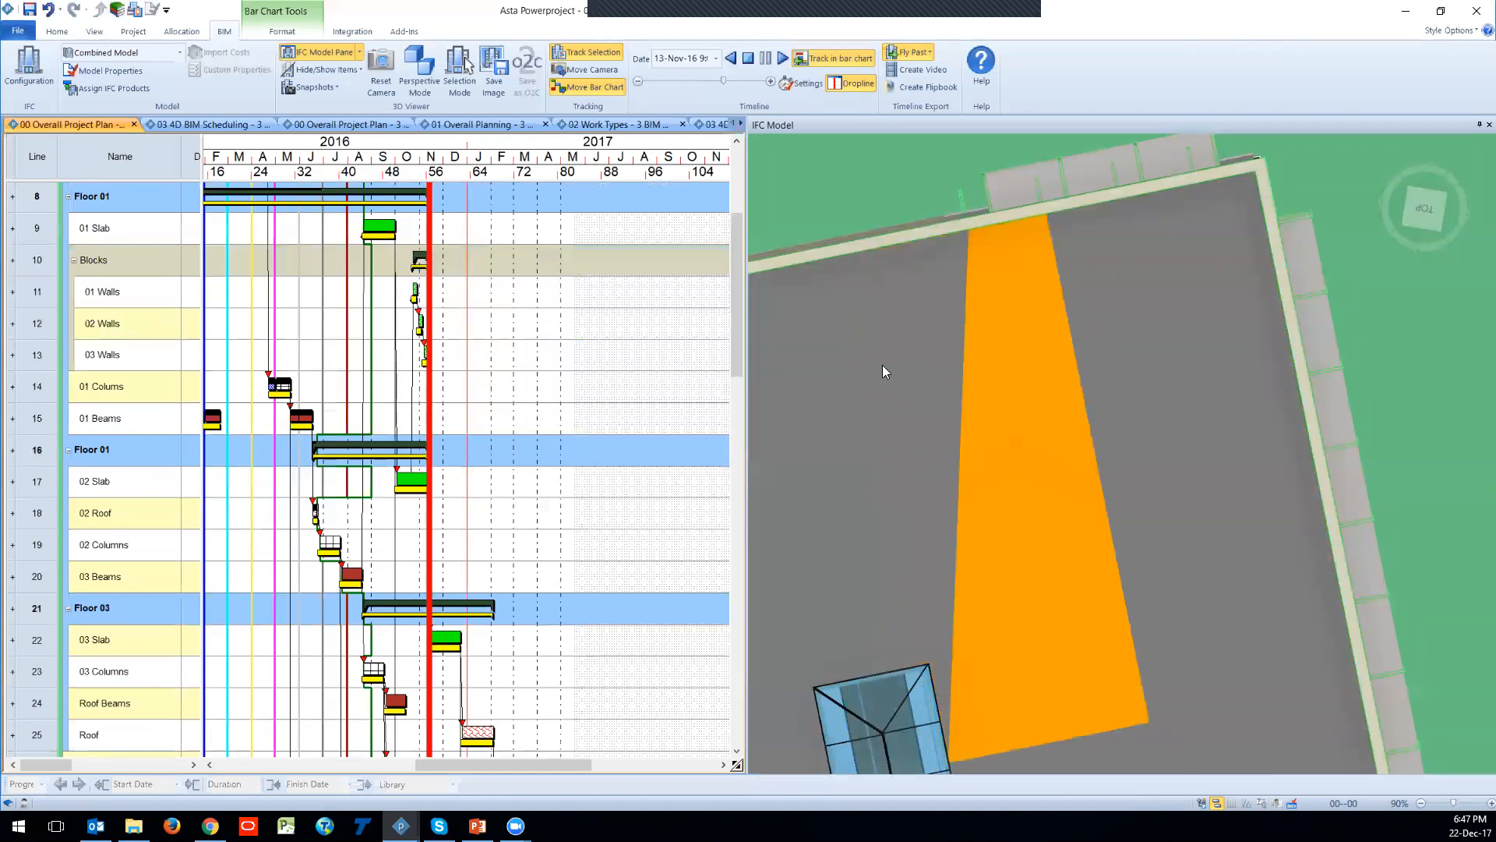
{"action": "scroll", "coordinate": [883, 366], "scroll_direction": "down", "scroll_amount": 5}
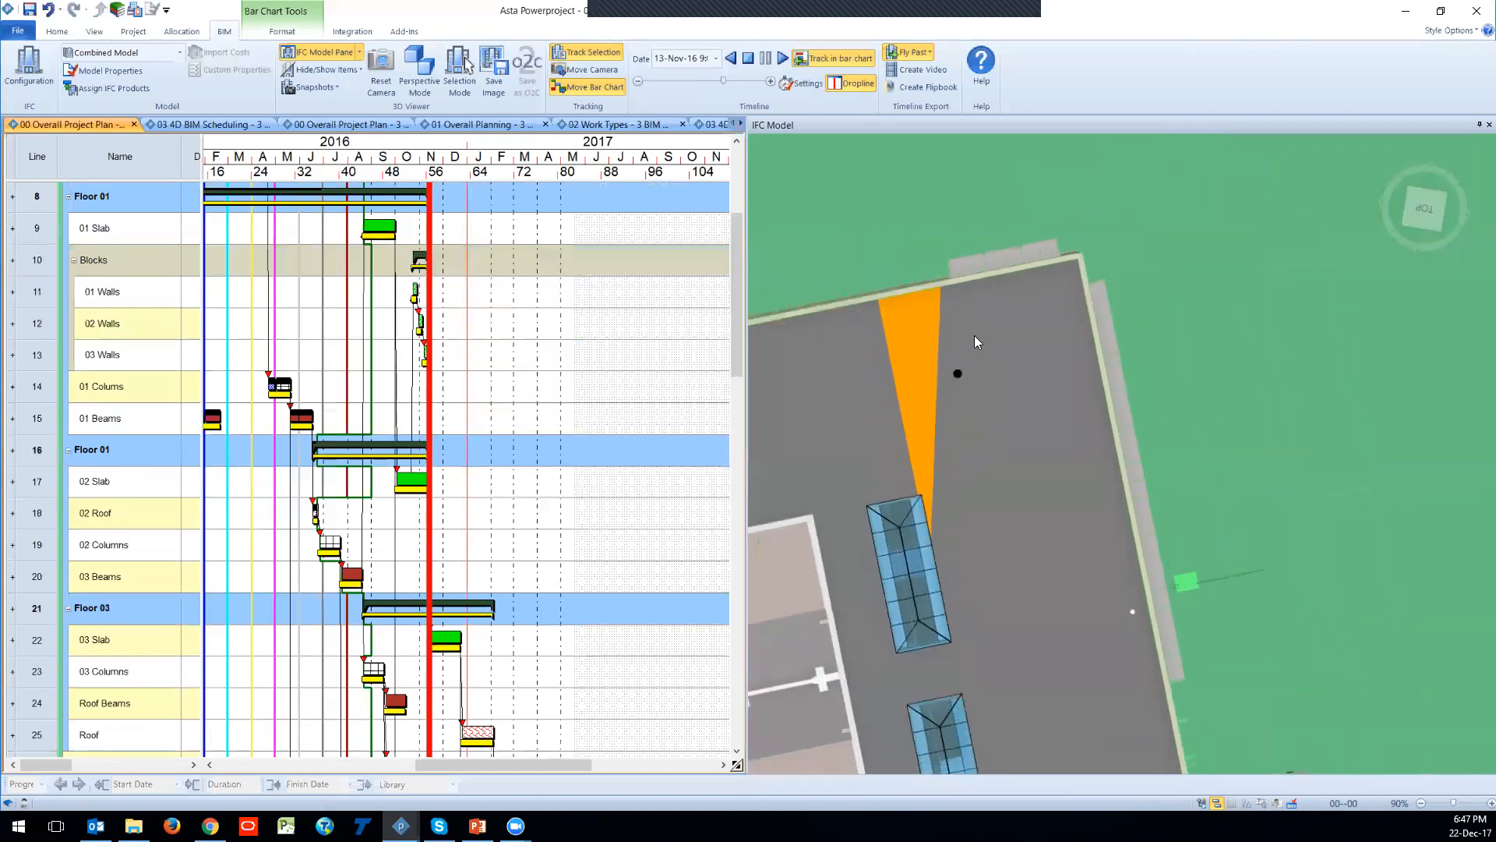
Step: Display the IFC Categories pane beside the 3D building model
{"action": "left_click_drag", "start_coordinate": [979, 436], "coordinate": [997, 411]}
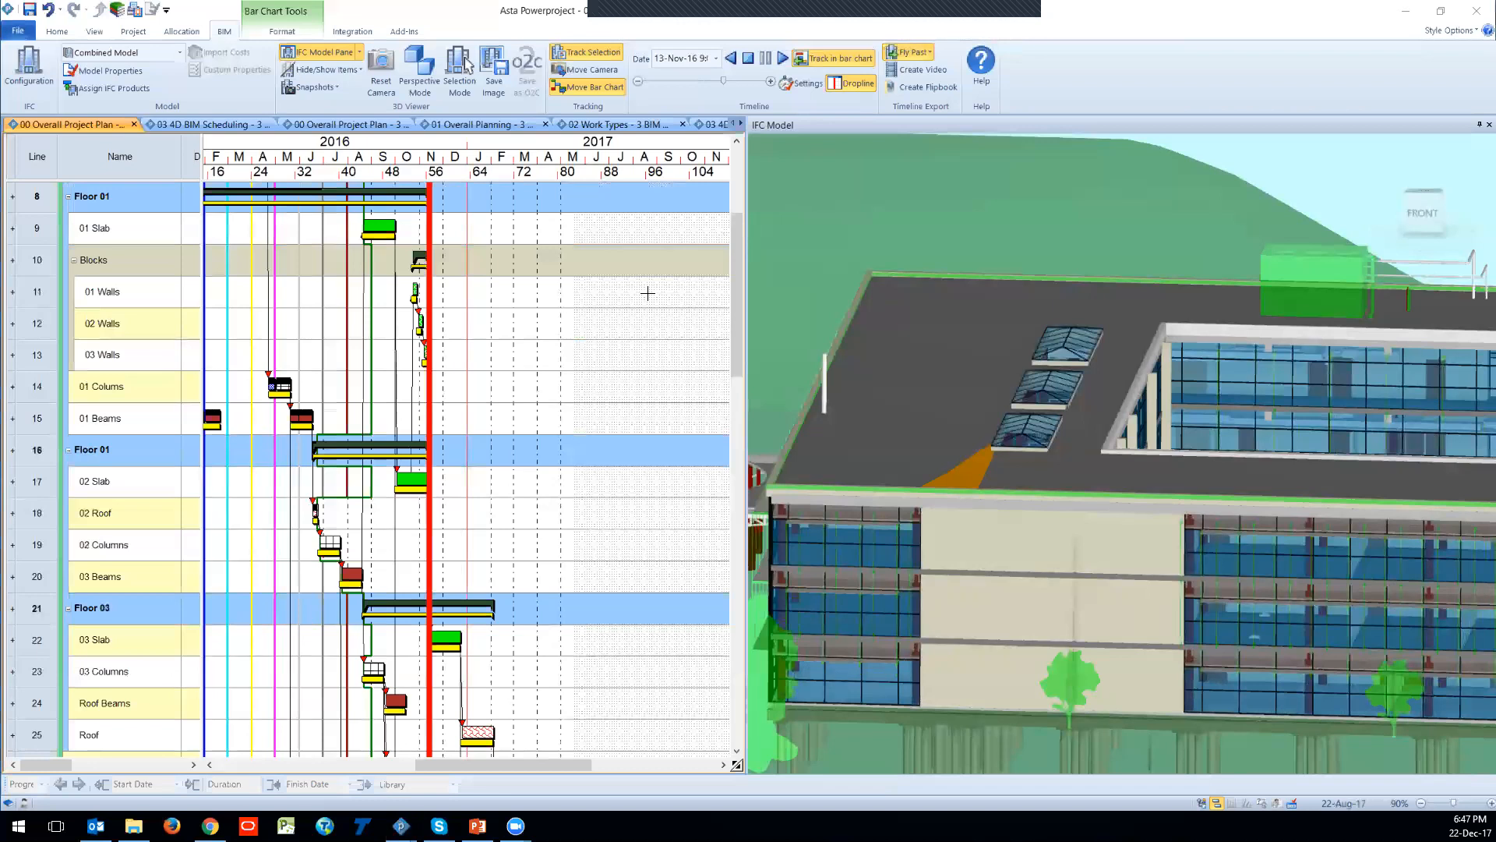
{"action": "scroll", "coordinate": [1065, 298], "scroll_direction": "down", "scroll_amount": 4}
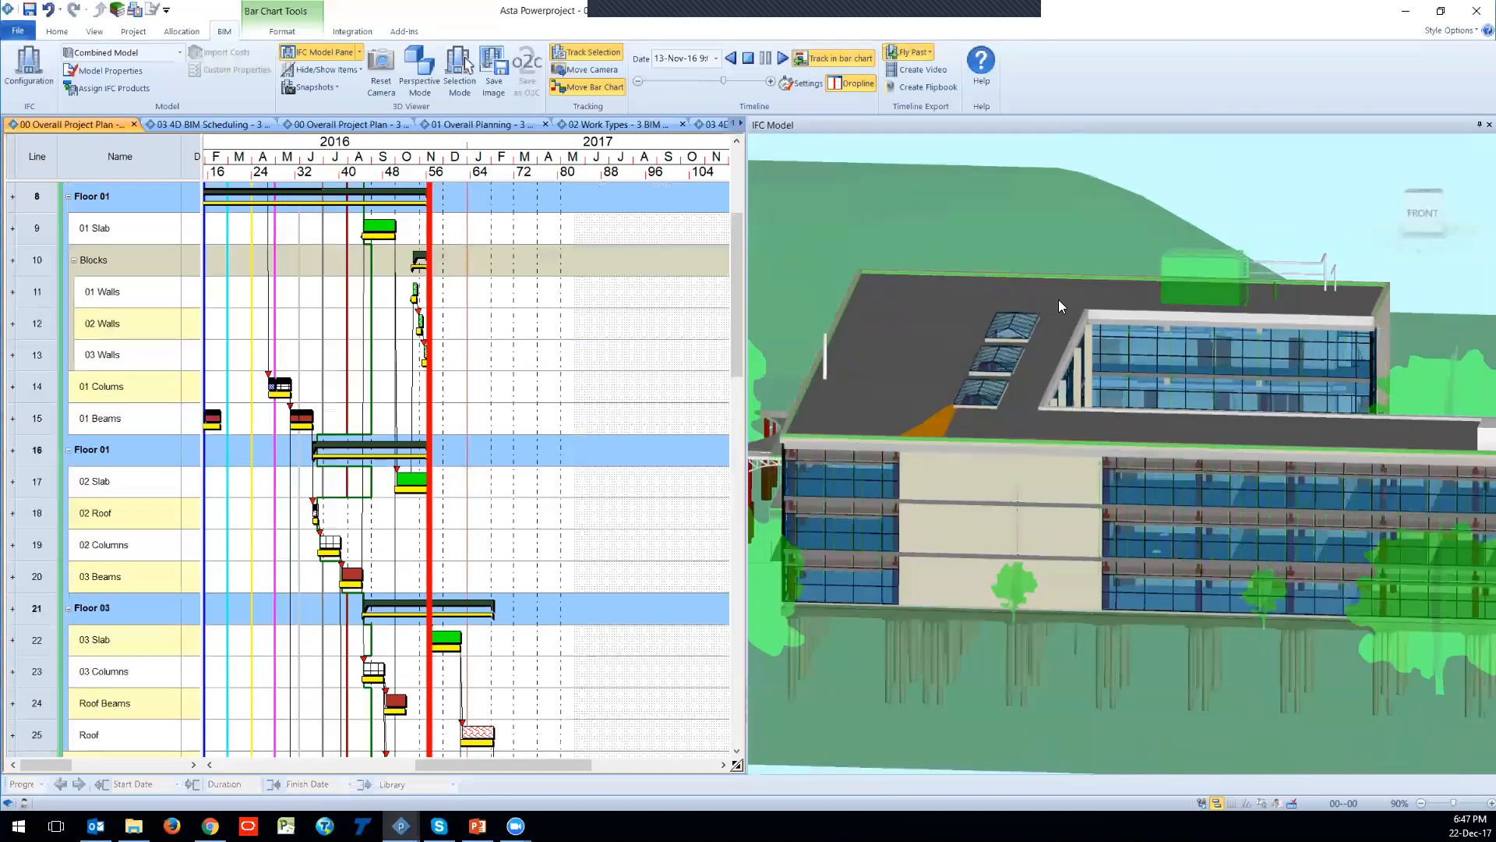
{"action": "scroll", "coordinate": [1065, 305], "scroll_direction": "down", "scroll_amount": 4}
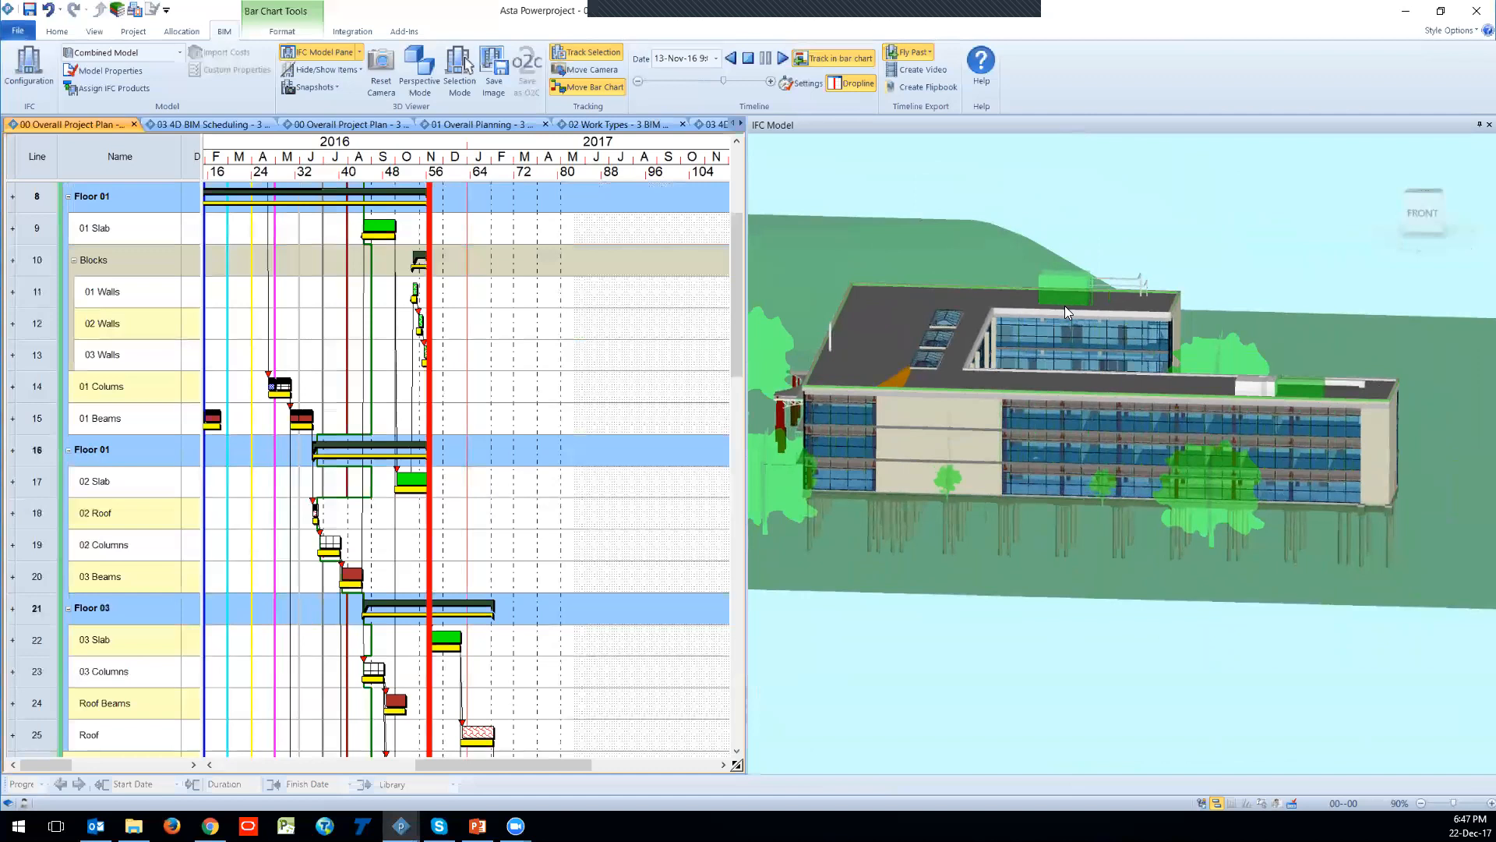
{"action": "left_click_drag", "start_coordinate": [1074, 305], "coordinate": [1060, 343]}
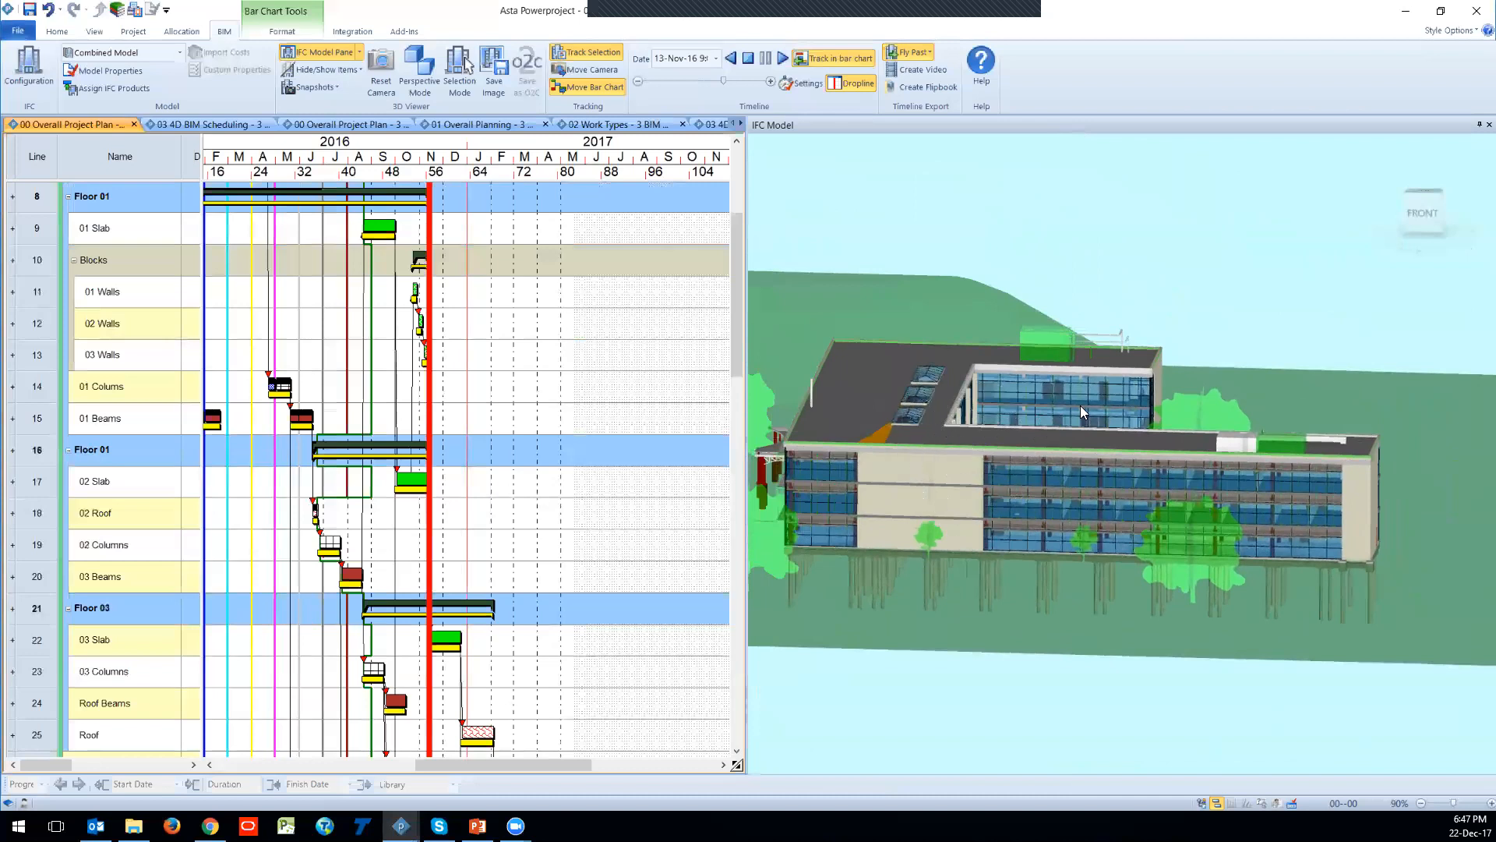
{"action": "left_click", "coordinate": [335, 70]}
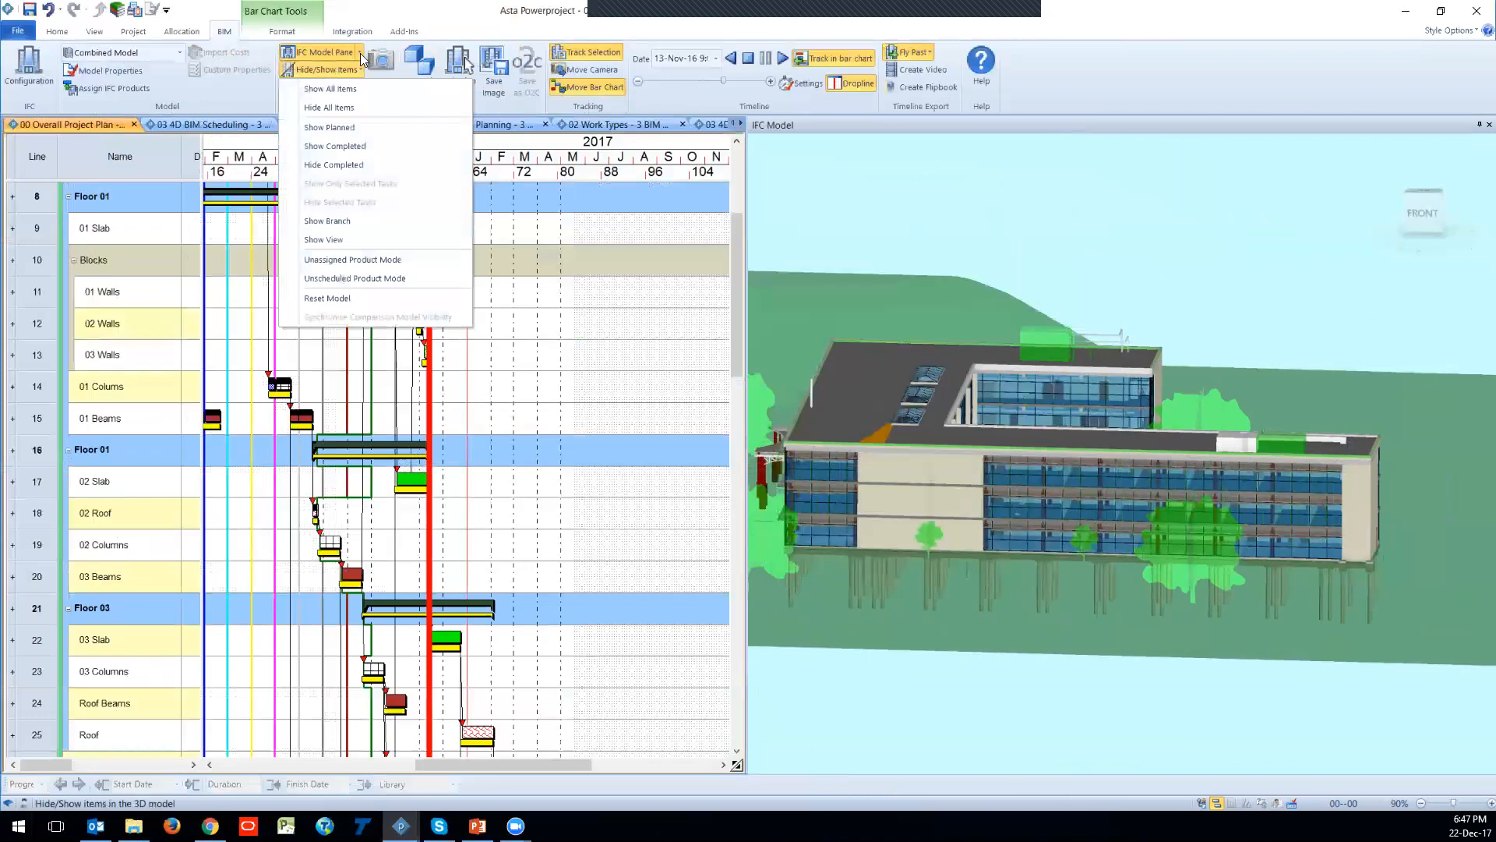
{"action": "left_click", "coordinate": [321, 51]}
{"action": "left_click", "coordinate": [355, 110]}
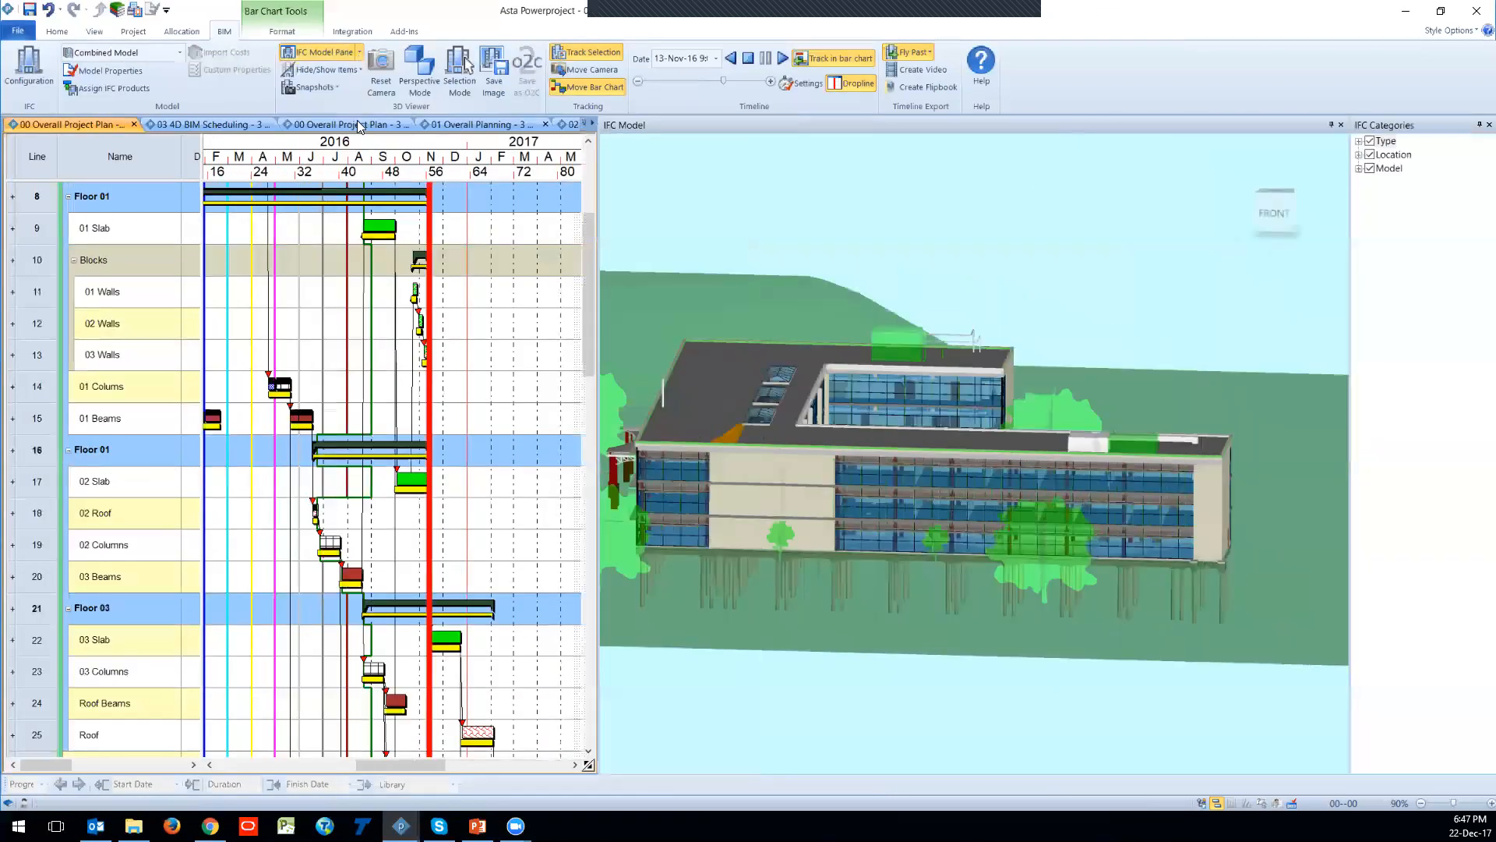
Step: Expand the Model category and isolate the Structrual3 model, followed by the ME3 model, in the 3D view
{"action": "left_click", "coordinate": [1359, 169]}
{"action": "left_click", "coordinate": [1097, 237]}
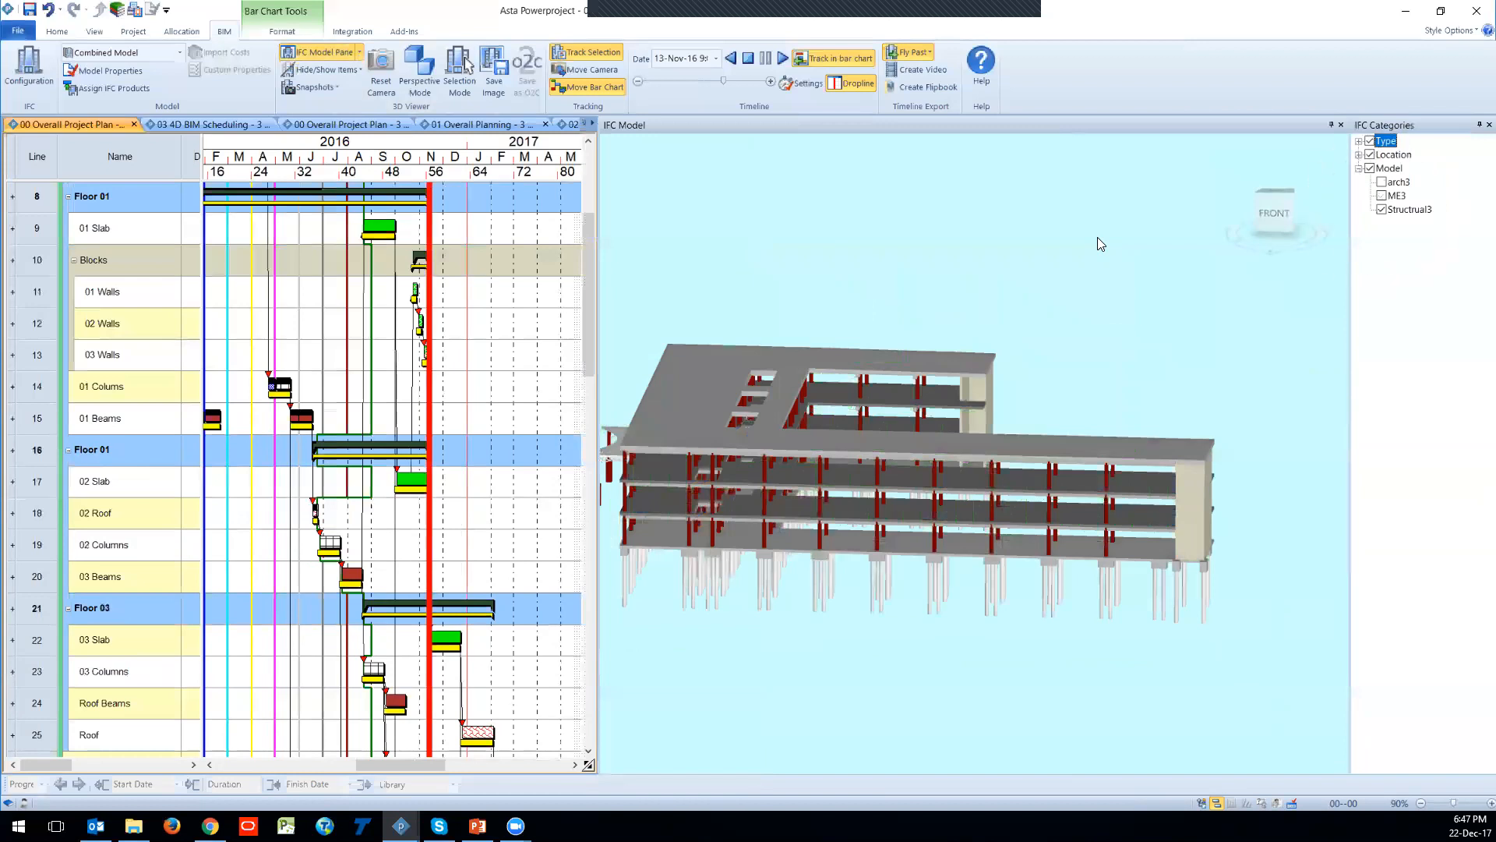
{"action": "left_click", "coordinate": [1381, 196]}
{"action": "left_click", "coordinate": [1382, 209]}
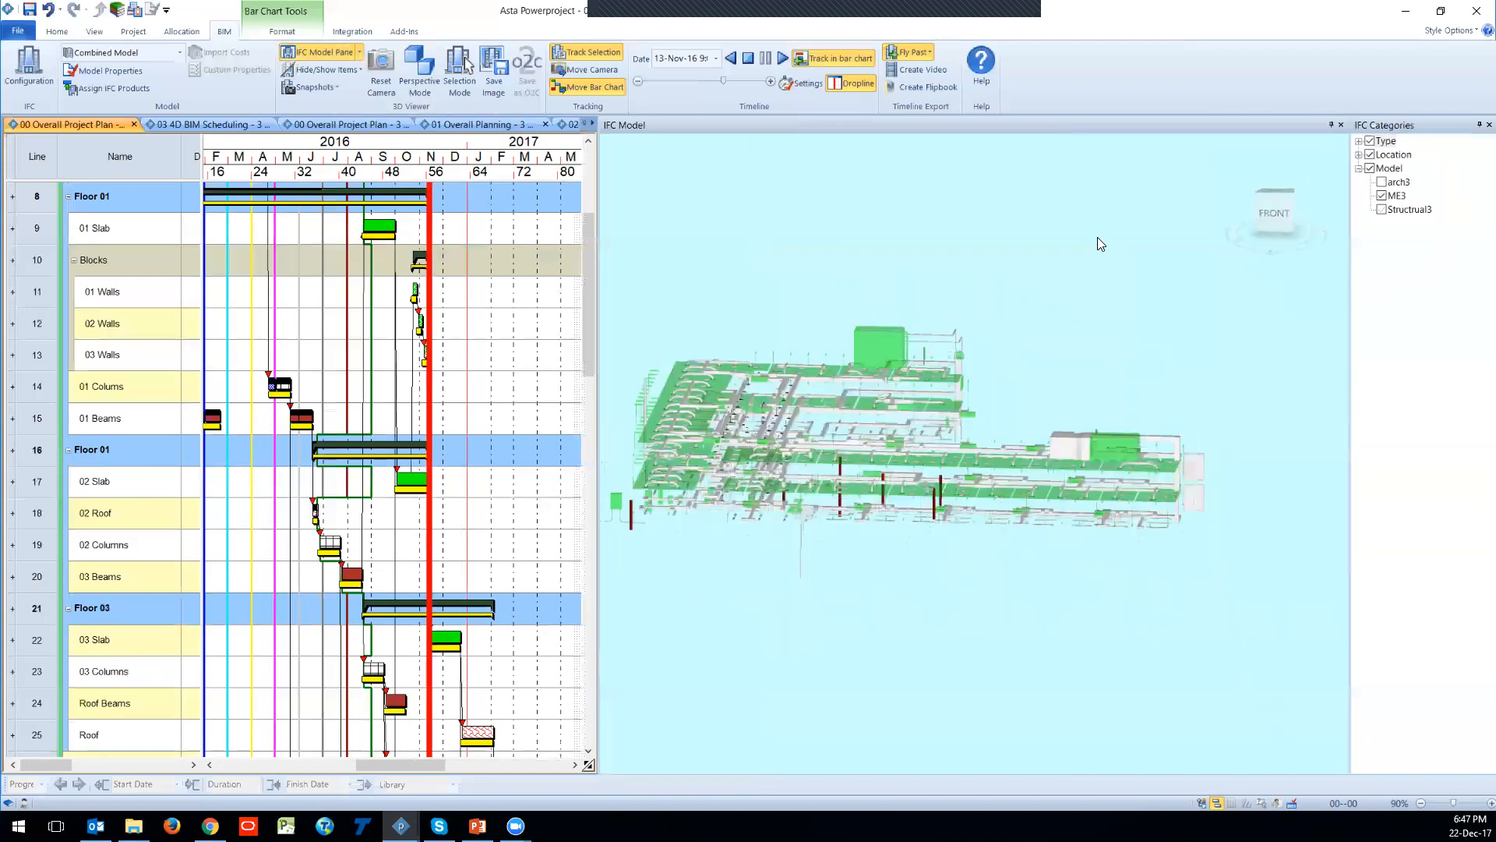
Step: Isolate the arch3 model to inspect it from the right side, and restore the ME3 and Structrual3 models
{"action": "left_click", "coordinate": [1382, 181]}
{"action": "left_click", "coordinate": [1381, 196]}
{"action": "left_click_drag", "start_coordinate": [973, 420], "coordinate": [1089, 388]}
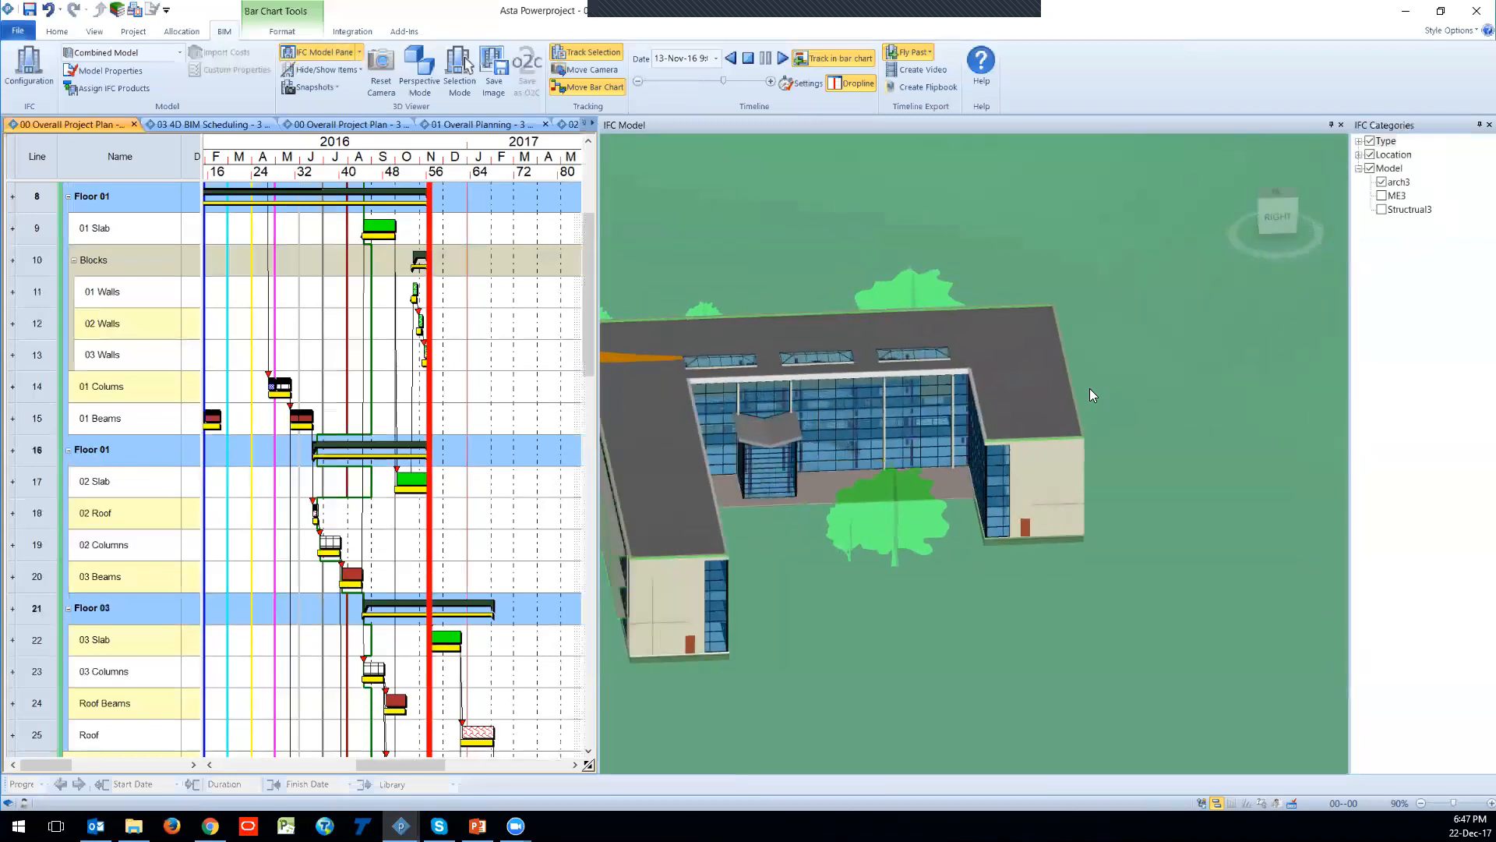
{"action": "left_click", "coordinate": [1382, 196]}
{"action": "left_click", "coordinate": [1381, 209]}
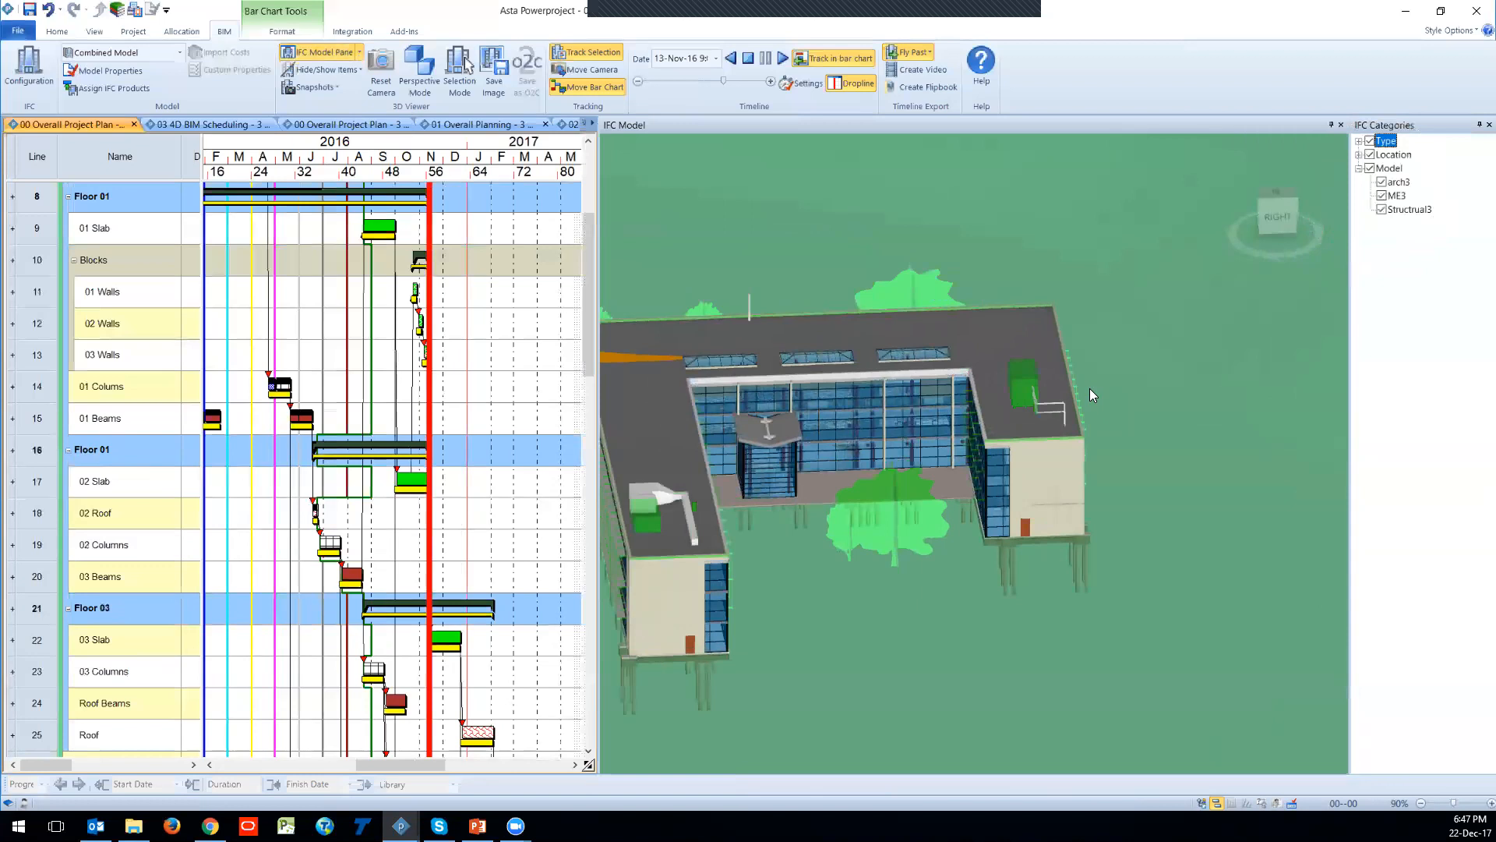
Step: Toggle the visibility of the arch3, ME3 and Structrual3 models, leaving only Structrual3 hidden
{"action": "left_click", "coordinate": [1382, 181]}
{"action": "left_click", "coordinate": [1382, 182]}
{"action": "left_click", "coordinate": [1382, 195]}
{"action": "left_click", "coordinate": [1382, 209]}
{"action": "left_click", "coordinate": [1382, 196]}
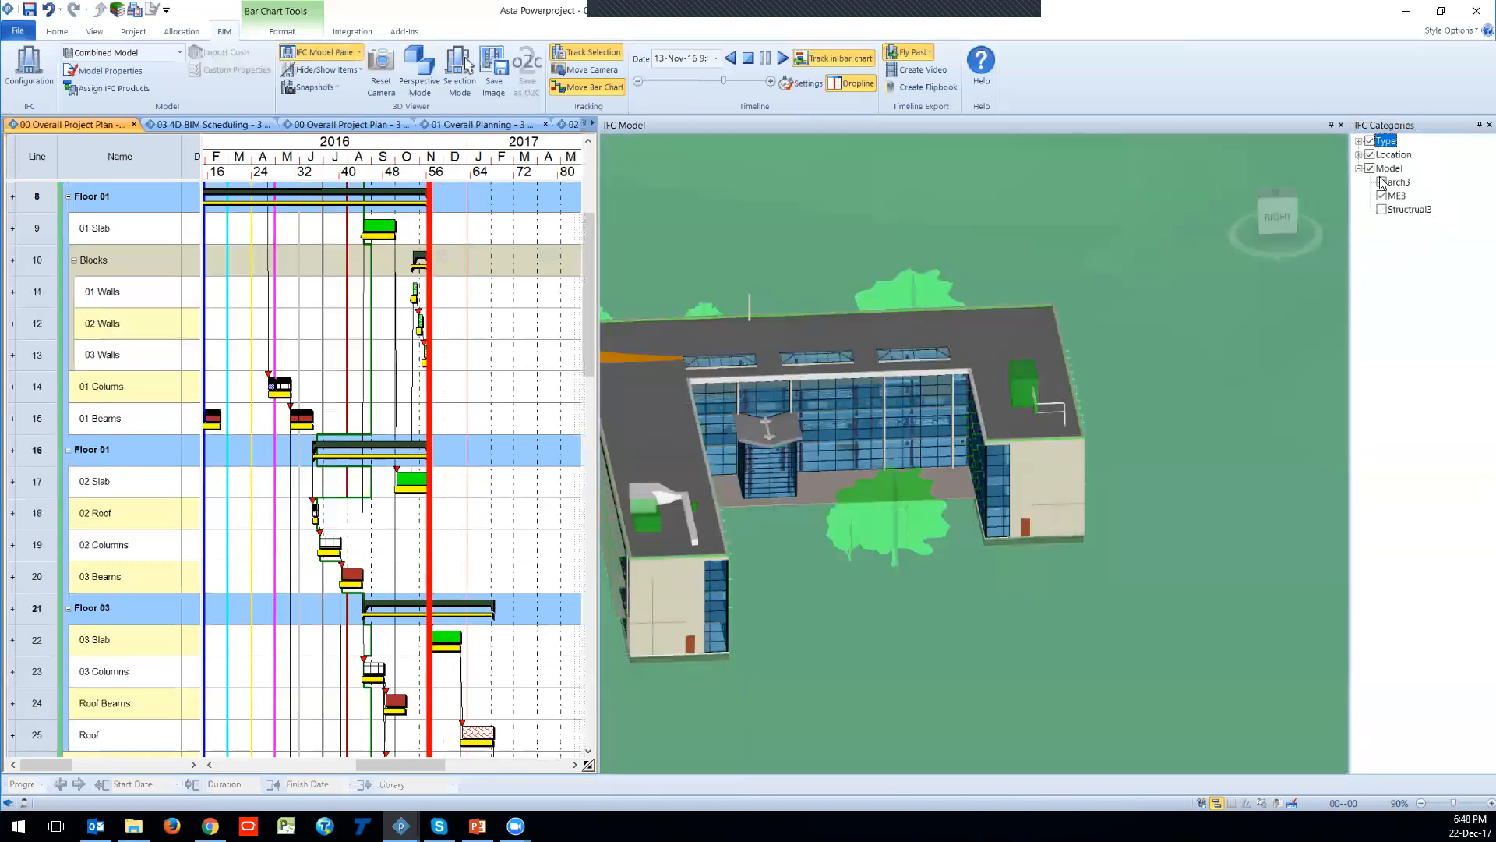
Step: Open the BIM model configuration and go through the arch3, ME3 and Structrual3 local IFC models
{"action": "left_click", "coordinate": [29, 70]}
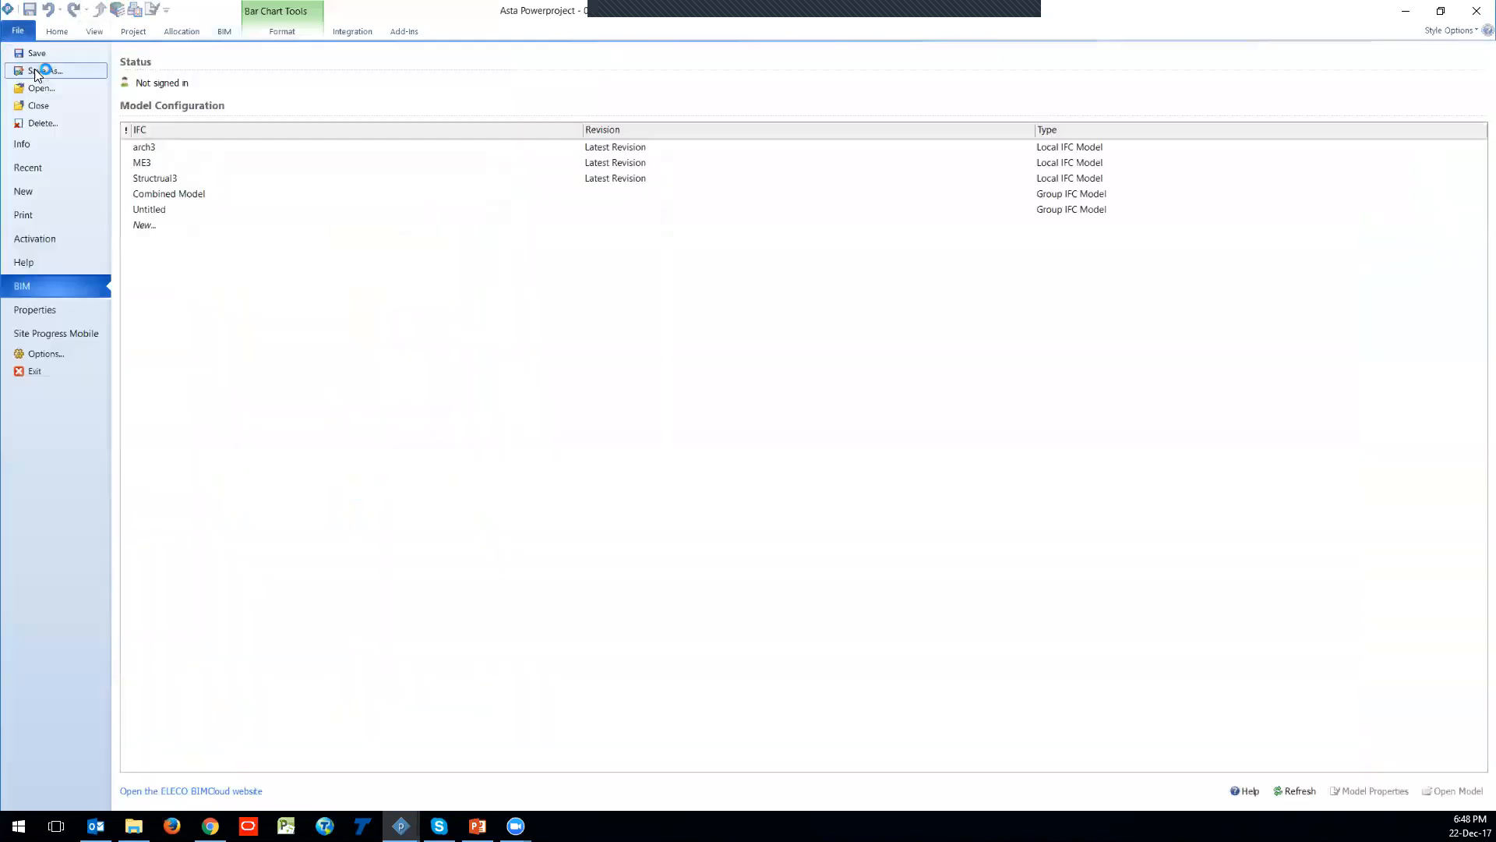
{"action": "left_click", "coordinate": [161, 148]}
{"action": "left_click", "coordinate": [164, 162]}
{"action": "left_click", "coordinate": [163, 177]}
{"action": "left_click", "coordinate": [163, 163]}
{"action": "left_click", "coordinate": [164, 148]}
{"action": "left_click", "coordinate": [162, 163]}
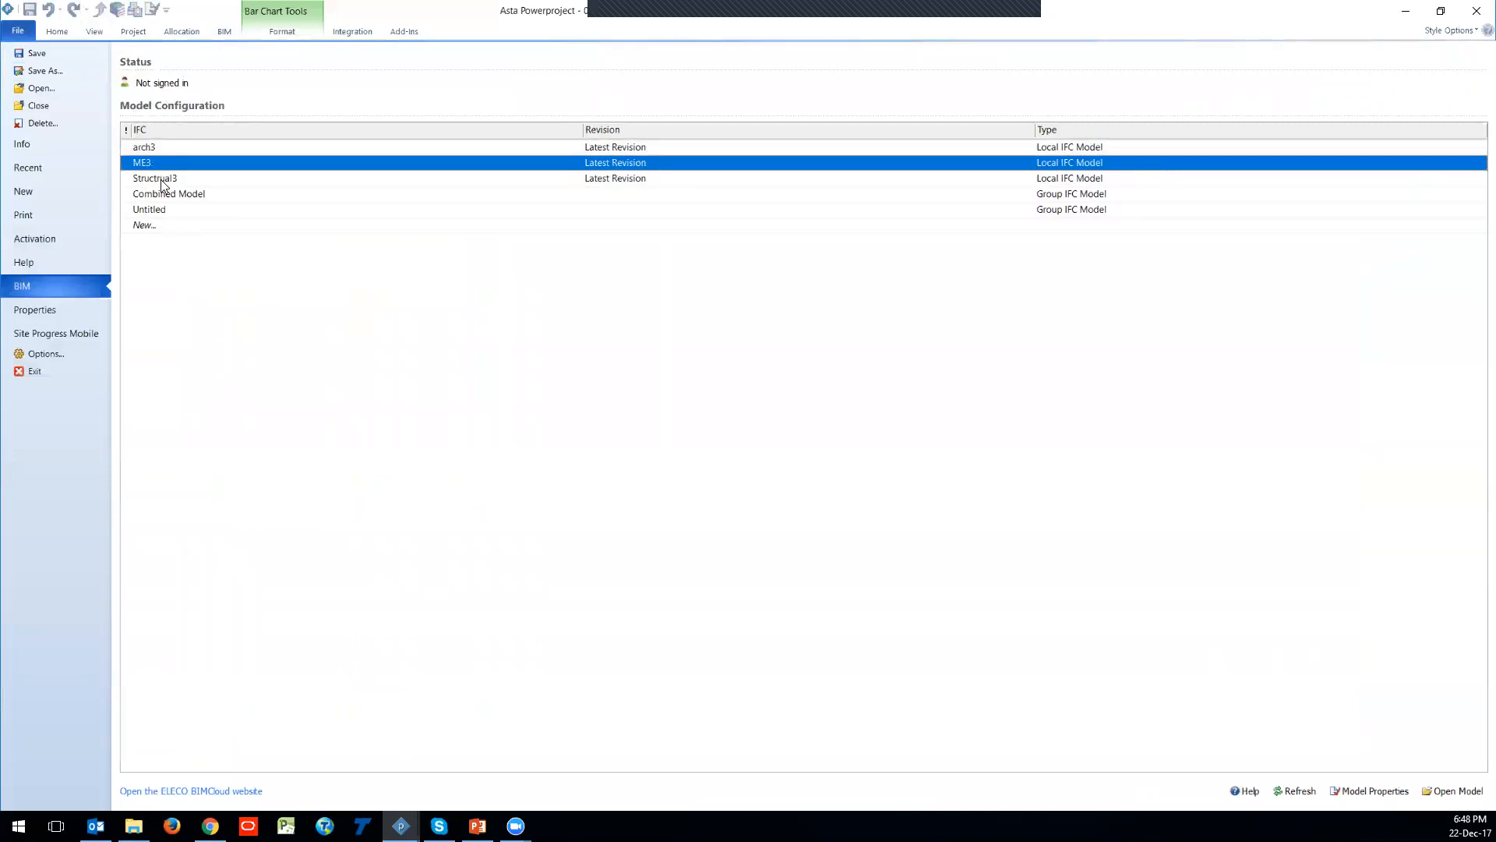
{"action": "left_click", "coordinate": [161, 179]}
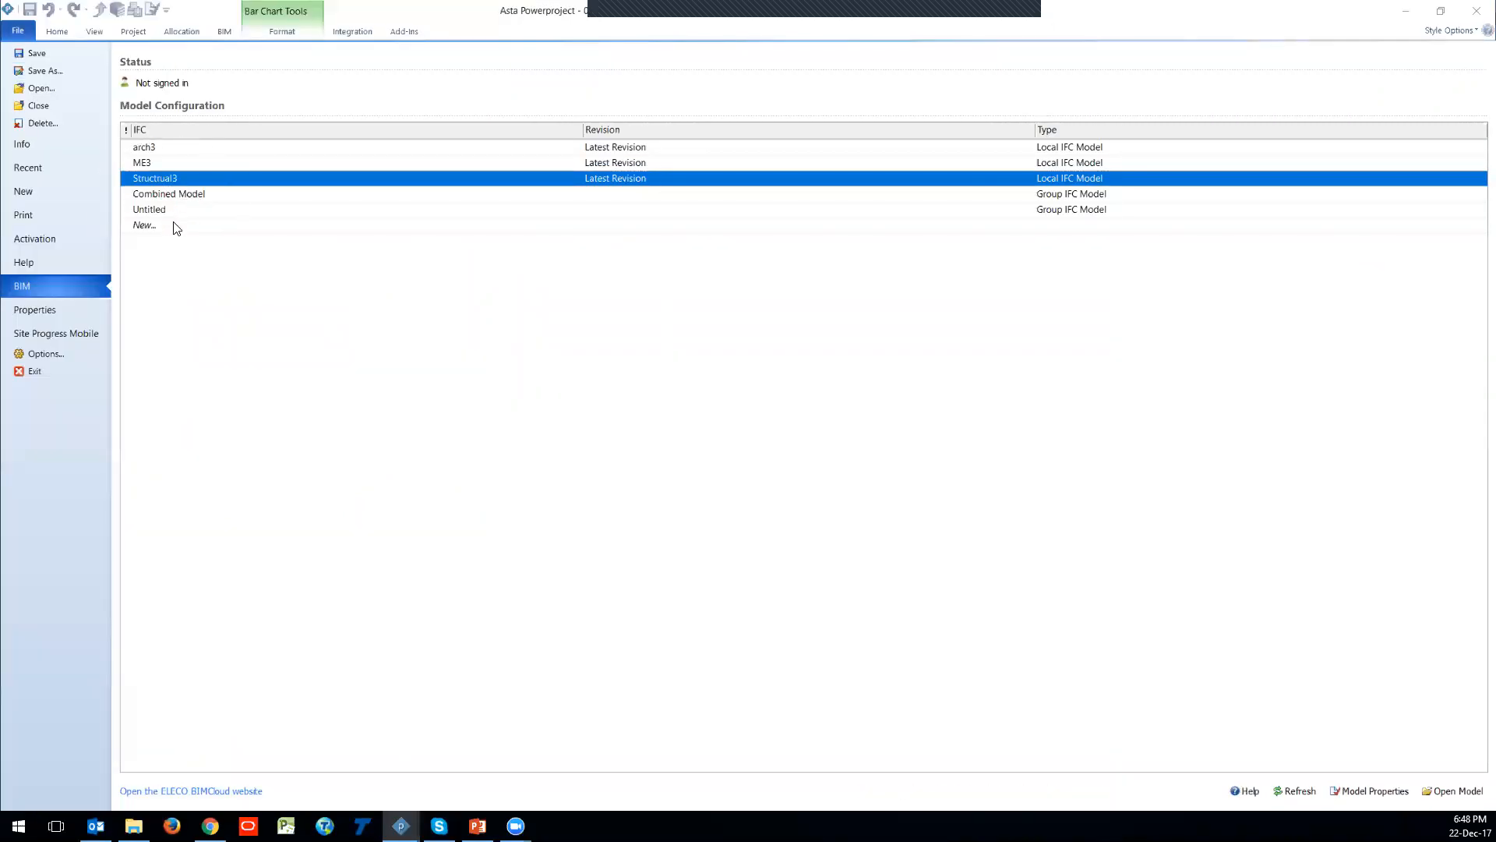
Step: Open the properties of a new group IFC model to view its details, and cancel without creating it
{"action": "left_click", "coordinate": [171, 225]}
{"action": "left_click", "coordinate": [162, 253]}
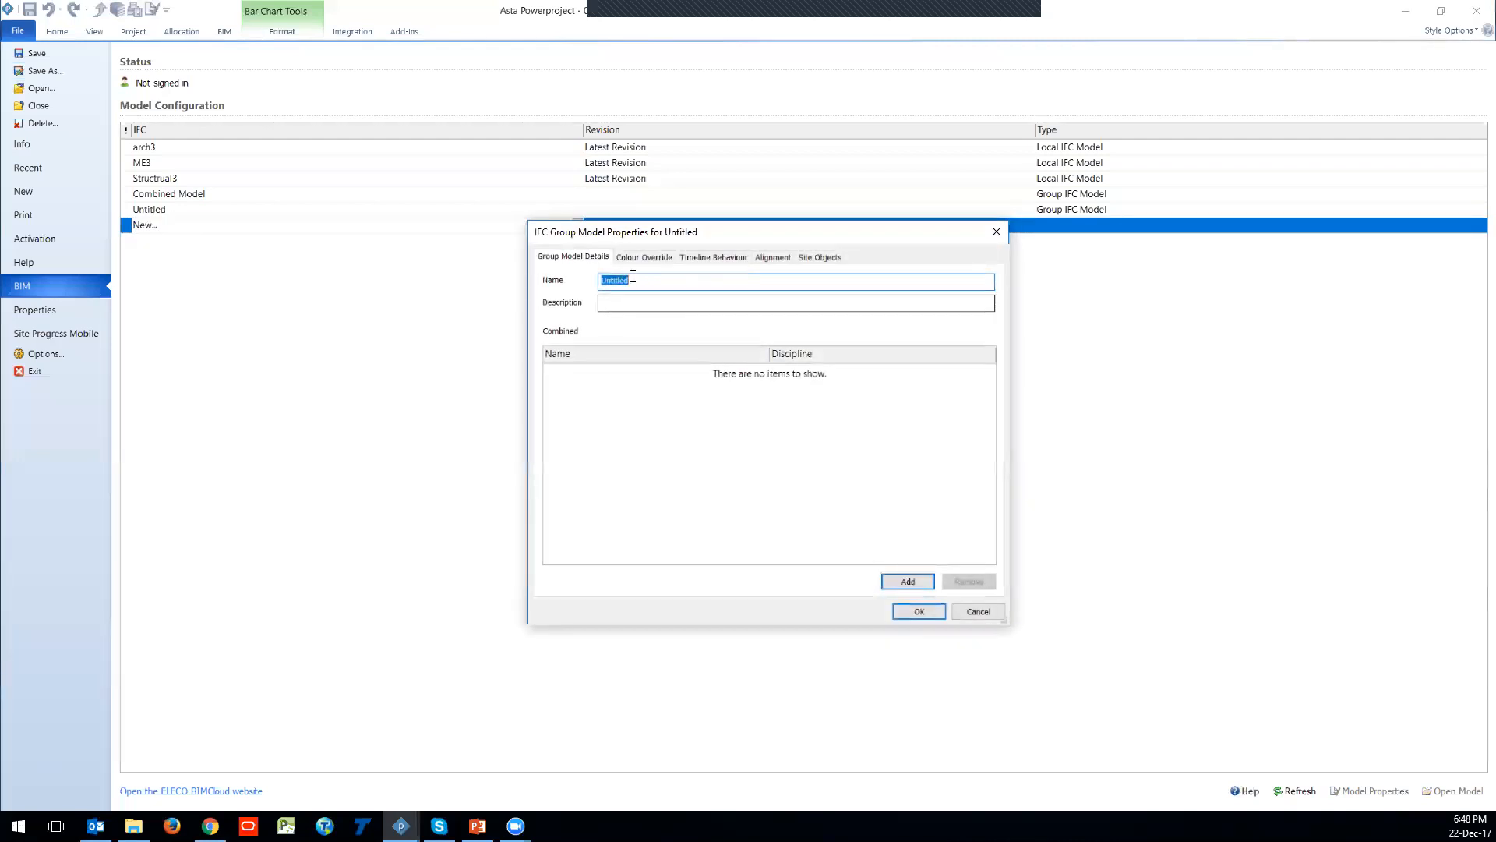
{"action": "left_click", "coordinate": [636, 258]}
{"action": "left_click", "coordinate": [585, 258]}
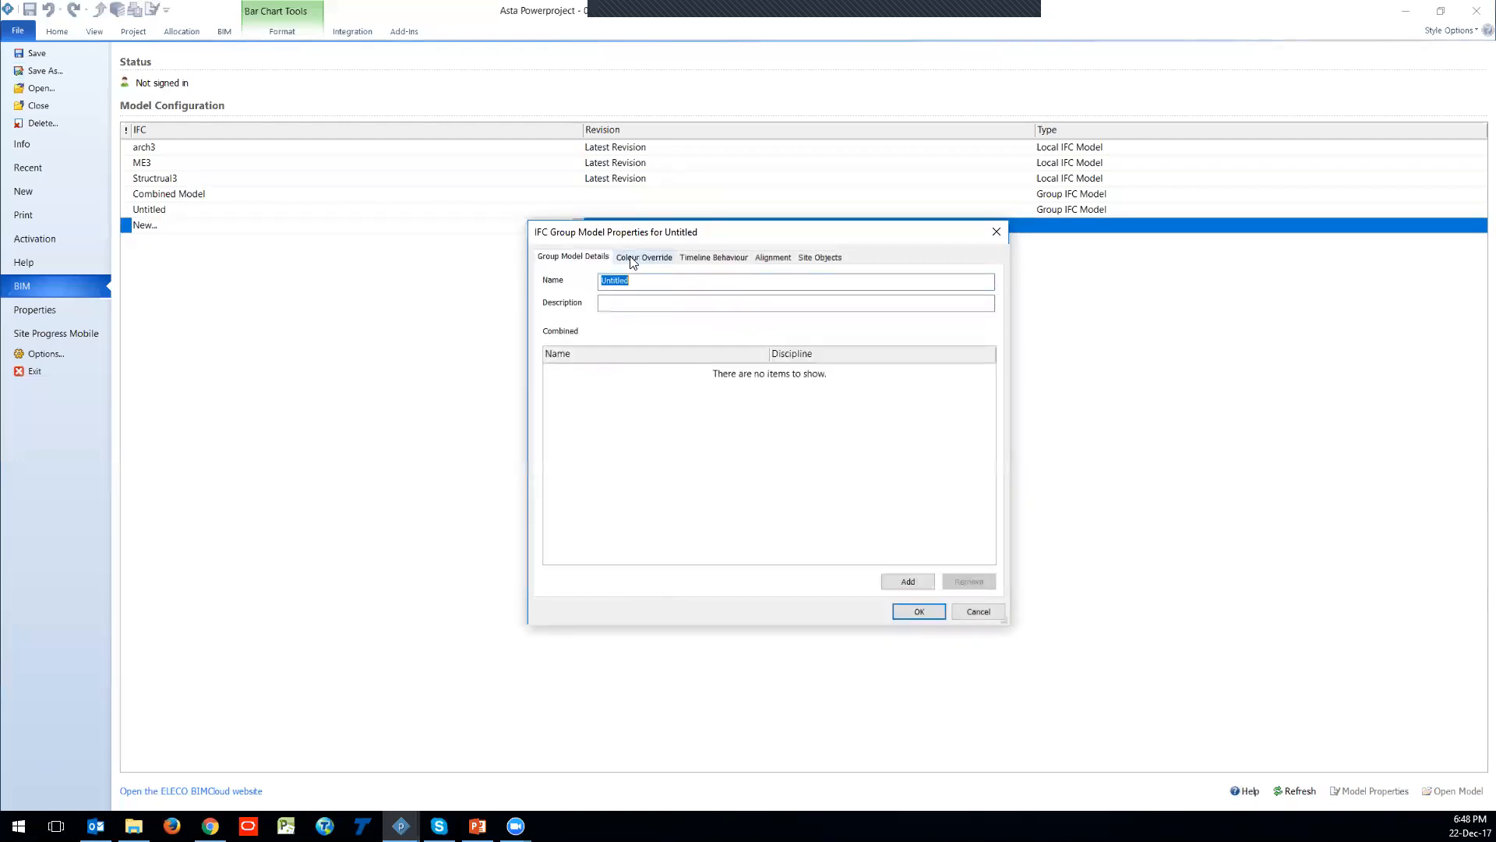
{"action": "key", "text": "Escape"}
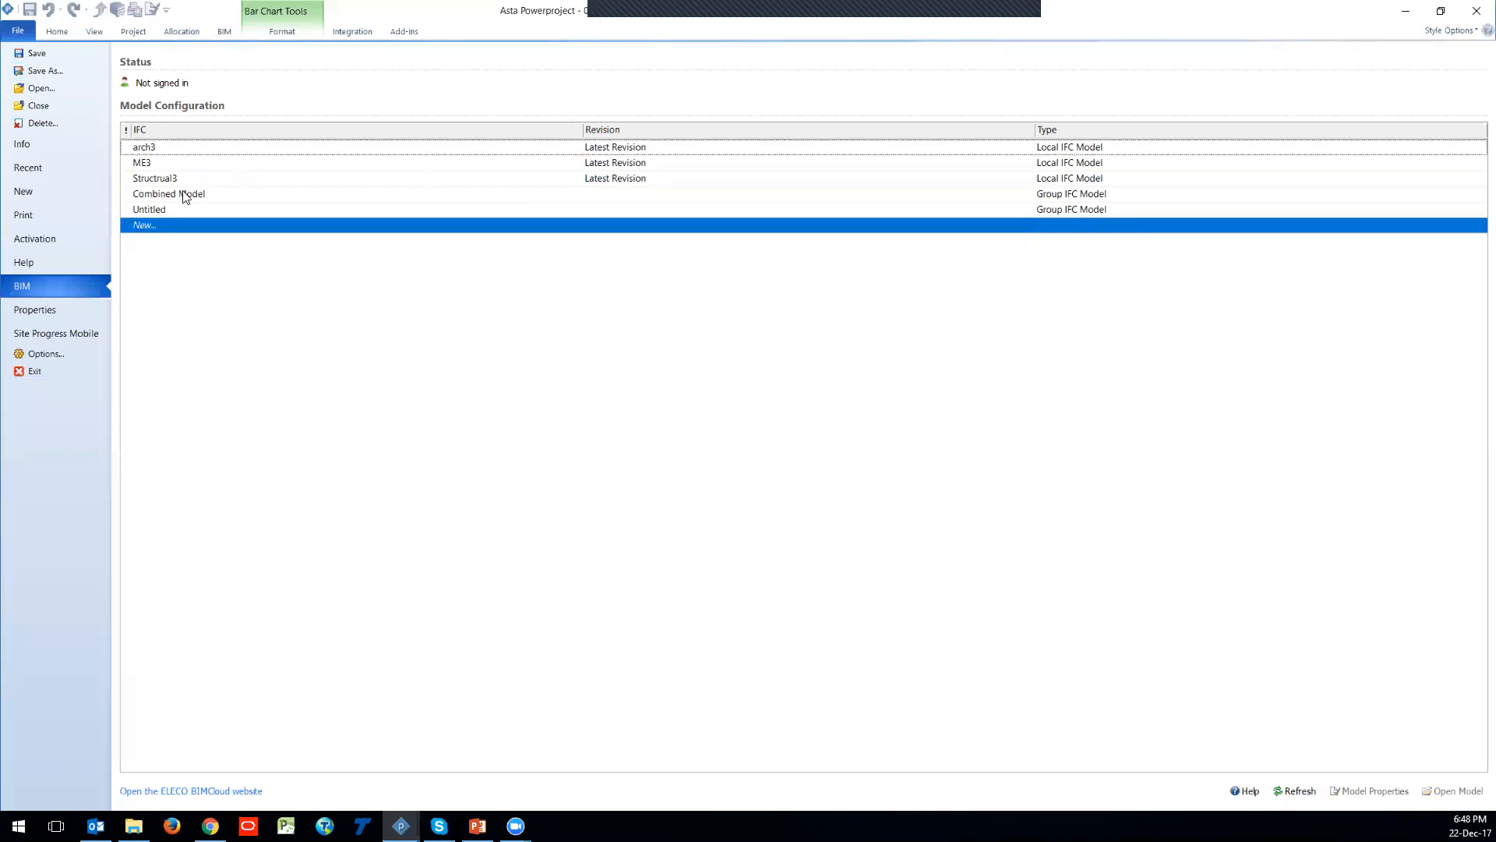
Step: Open the properties of the Combined Model group and review its component models and their disciplines
{"action": "left_click", "coordinate": [185, 195]}
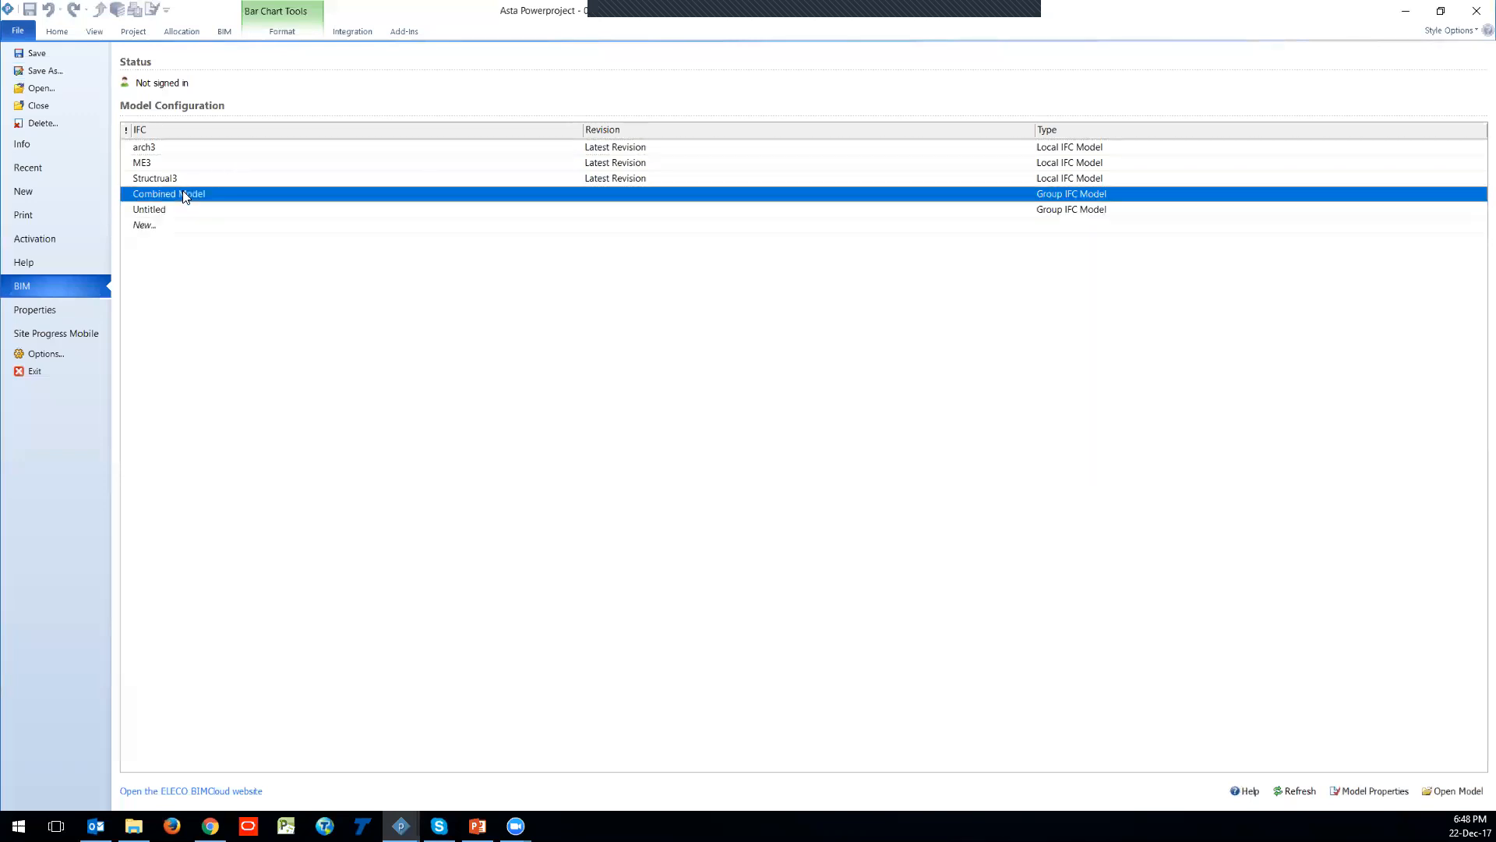
{"action": "left_click", "coordinate": [1369, 791]}
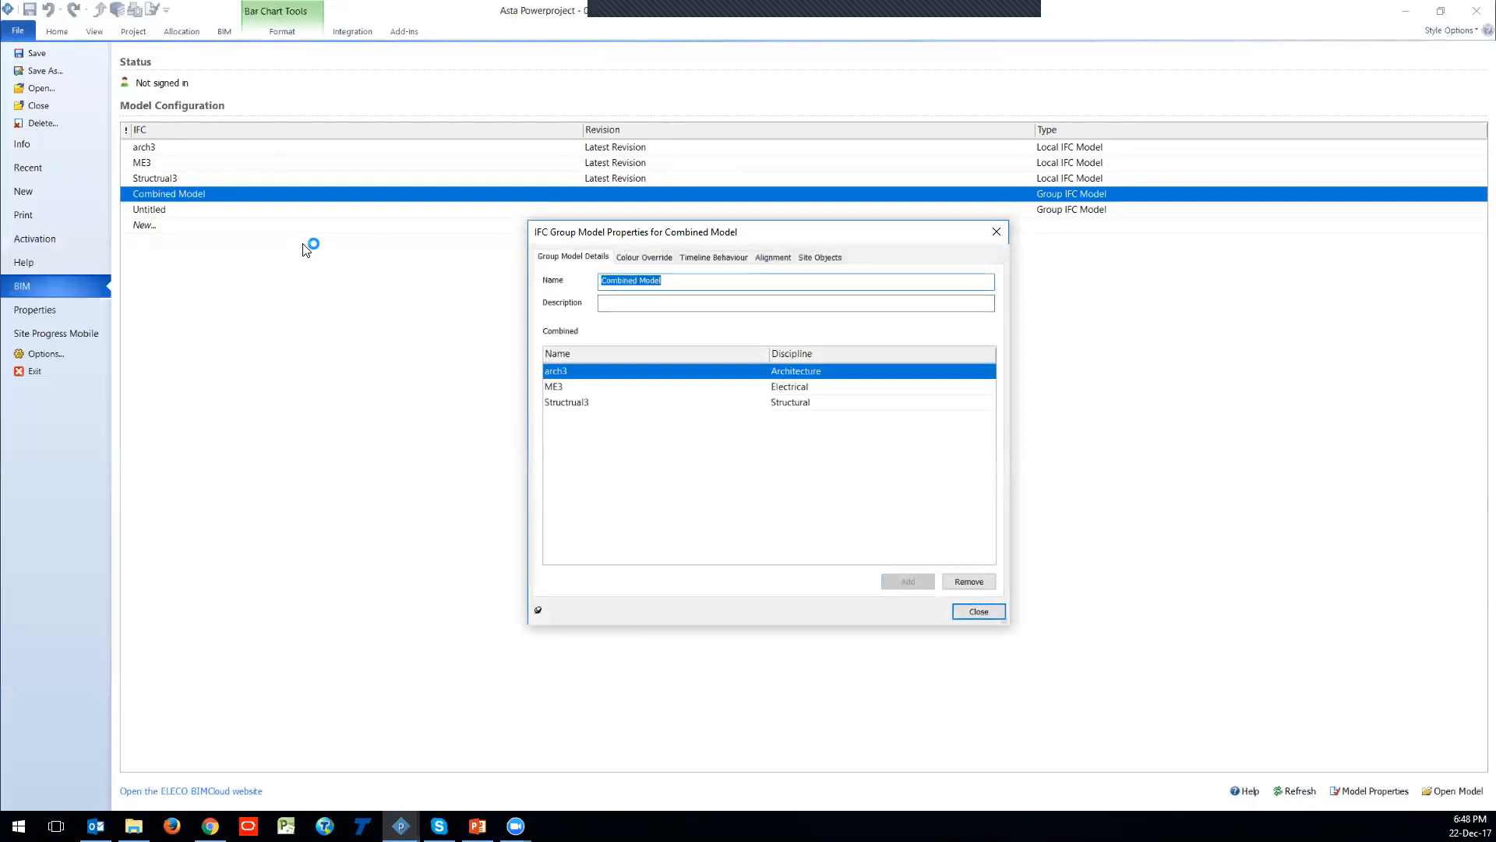
{"action": "left_click", "coordinate": [318, 408]}
{"action": "left_click", "coordinate": [323, 426]}
{"action": "key", "text": "Up"}
{"action": "key", "text": "Up"}
{"action": "key", "text": "Down"}
{"action": "key", "text": "Down"}
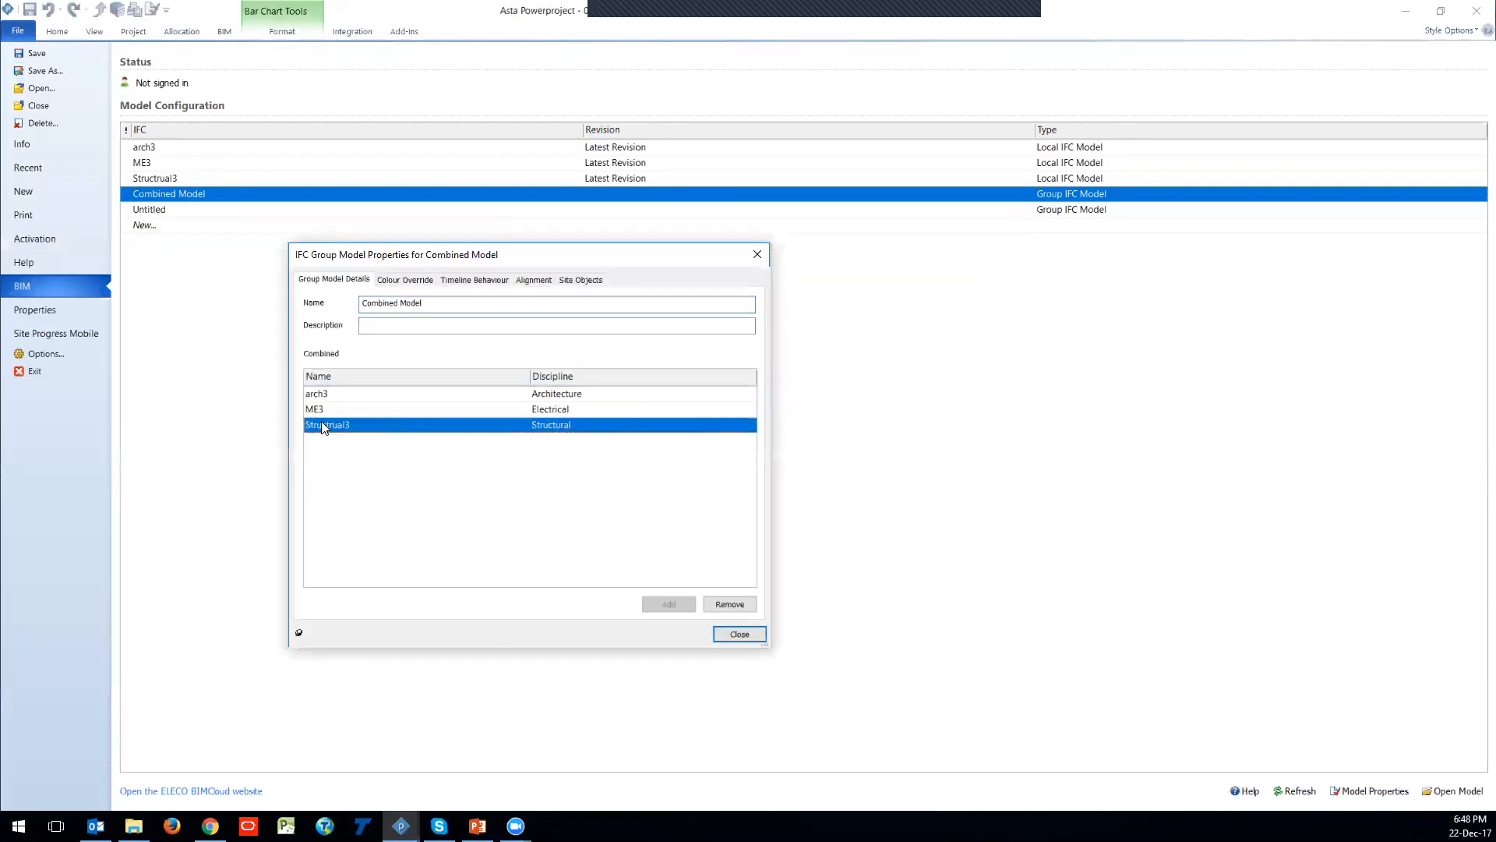
Step: View the Combined Model's colour overrides, close its properties and return to the bar chart and 3D model
{"action": "key", "text": "ctrl+Tab"}
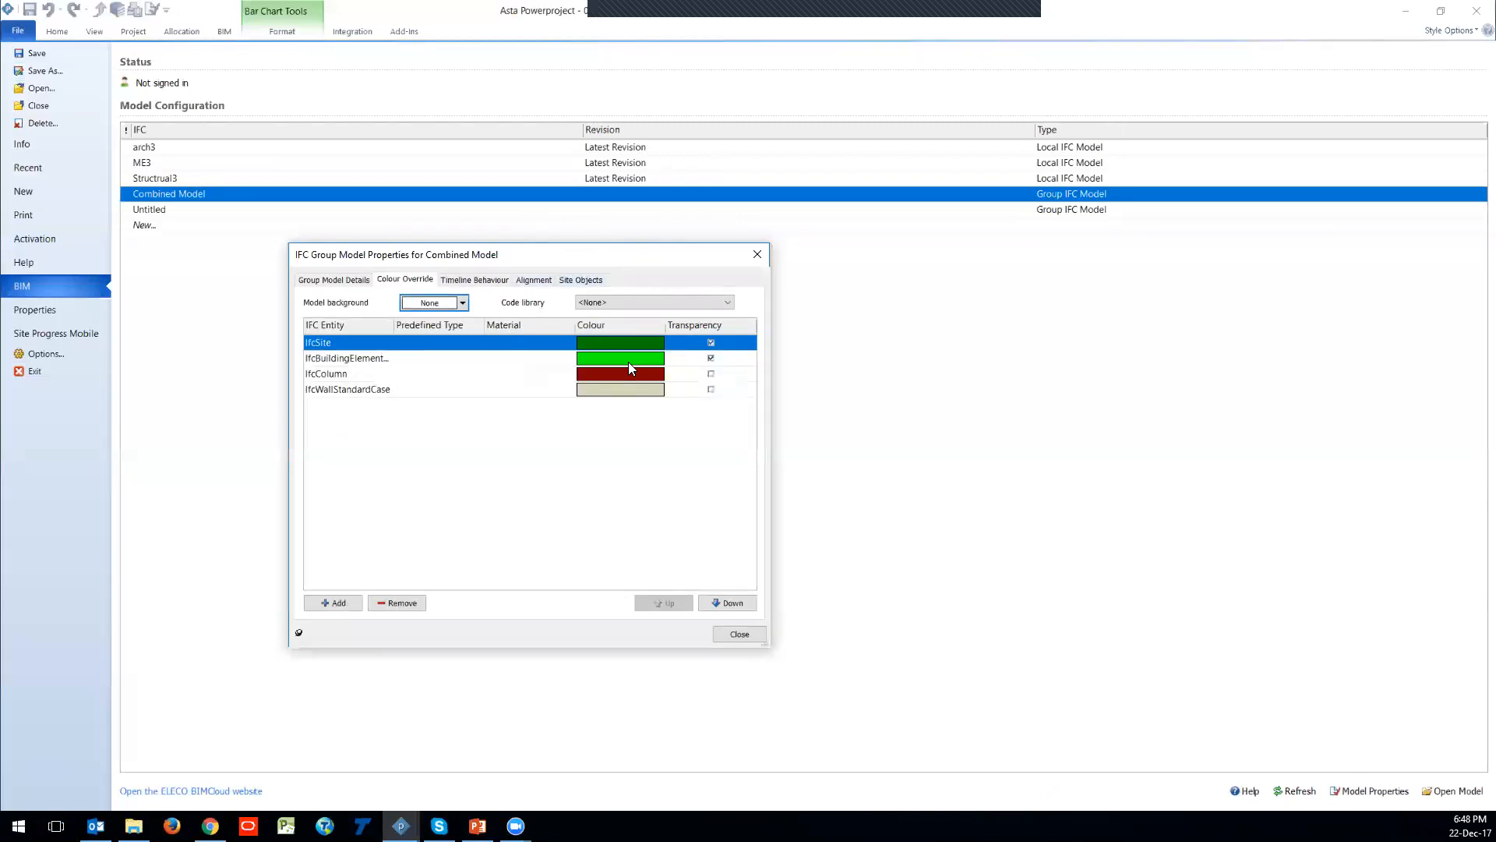
{"action": "left_click", "coordinate": [334, 280]}
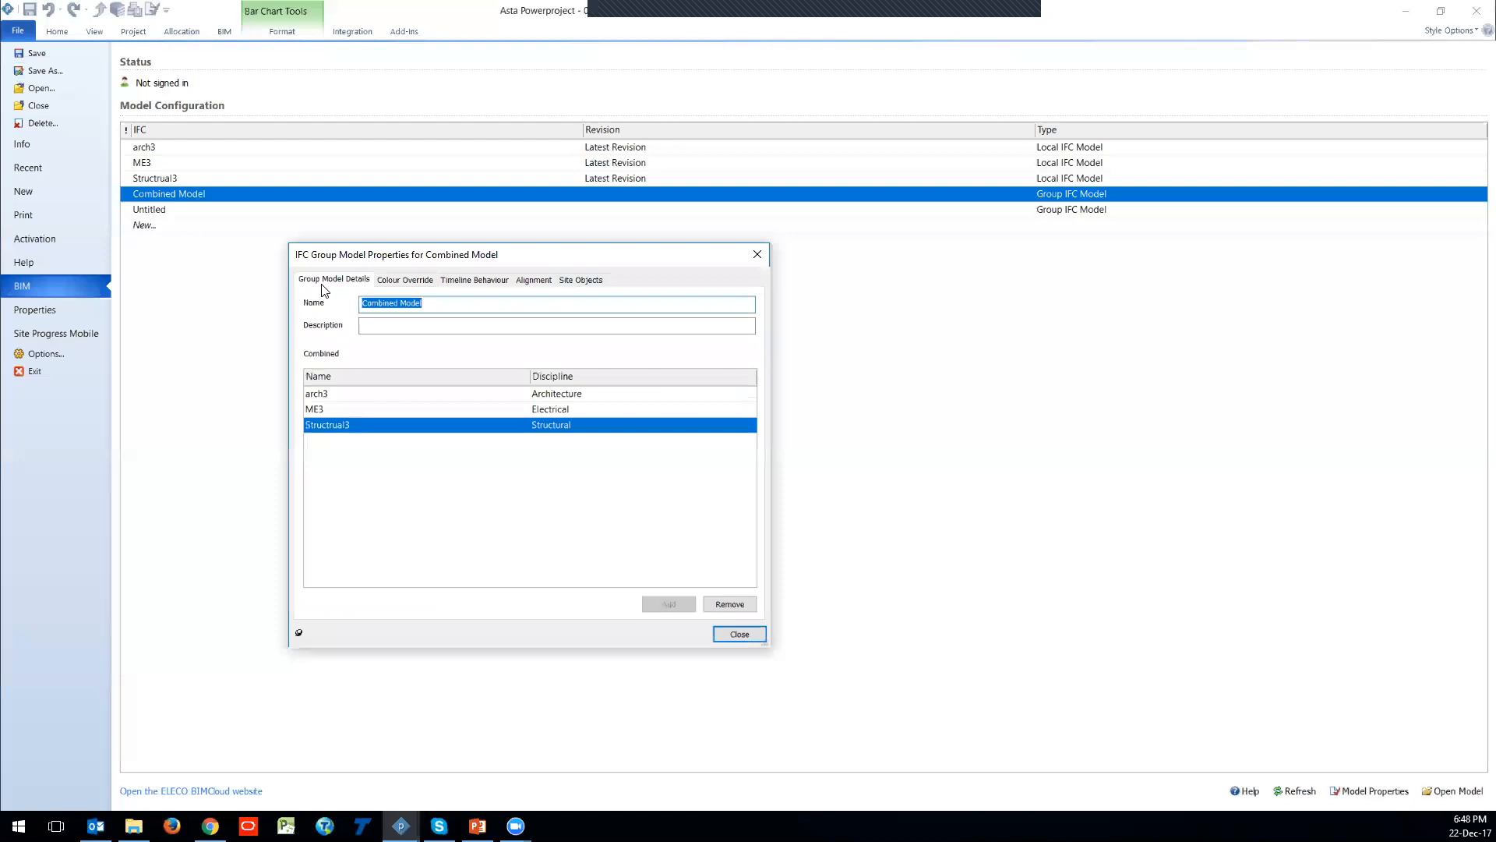
{"action": "key", "text": "Escape"}
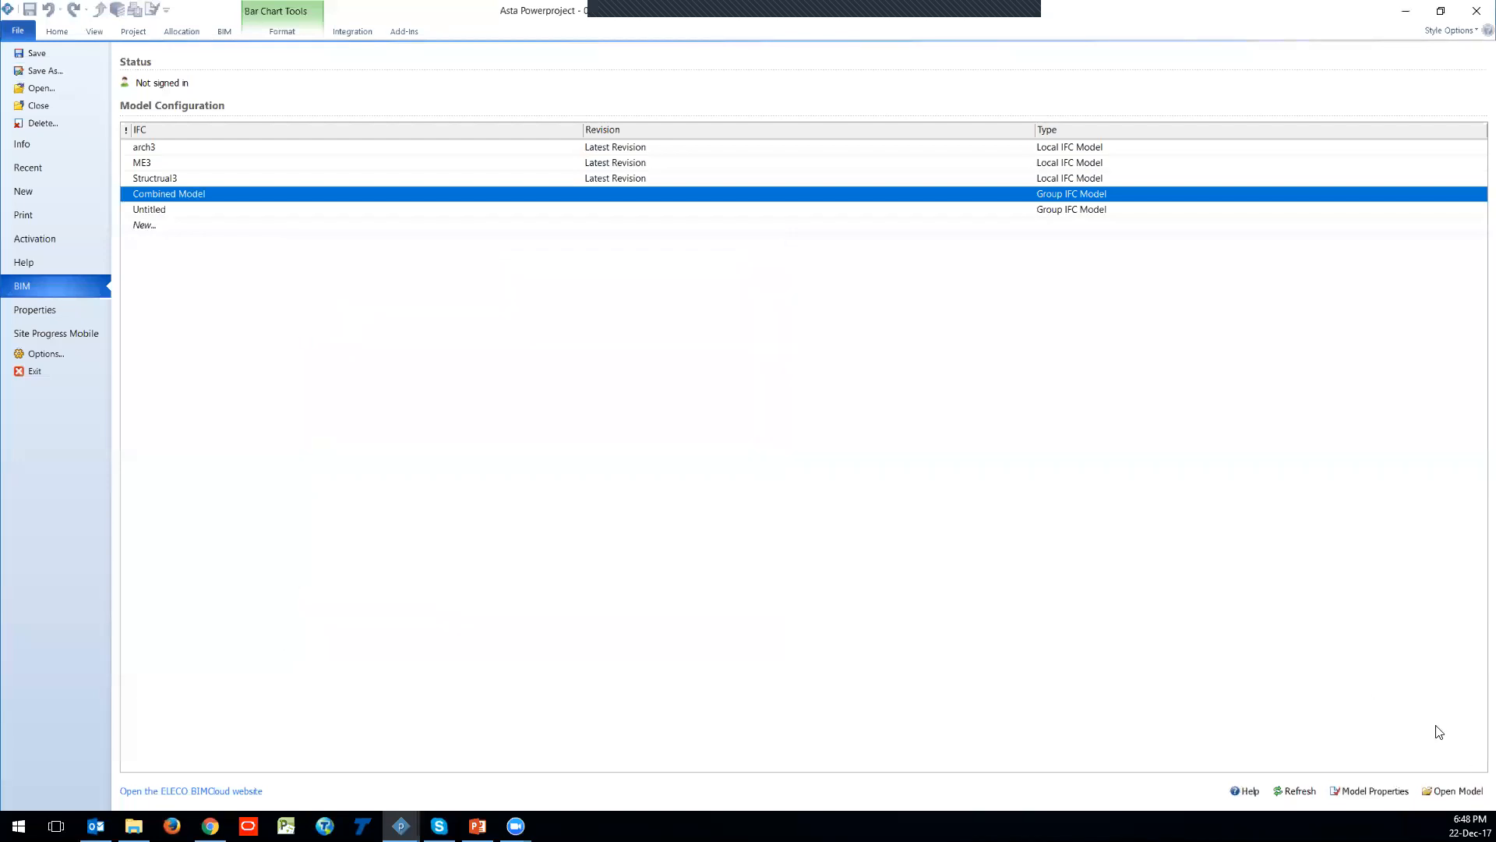
{"action": "left_click", "coordinate": [224, 34]}
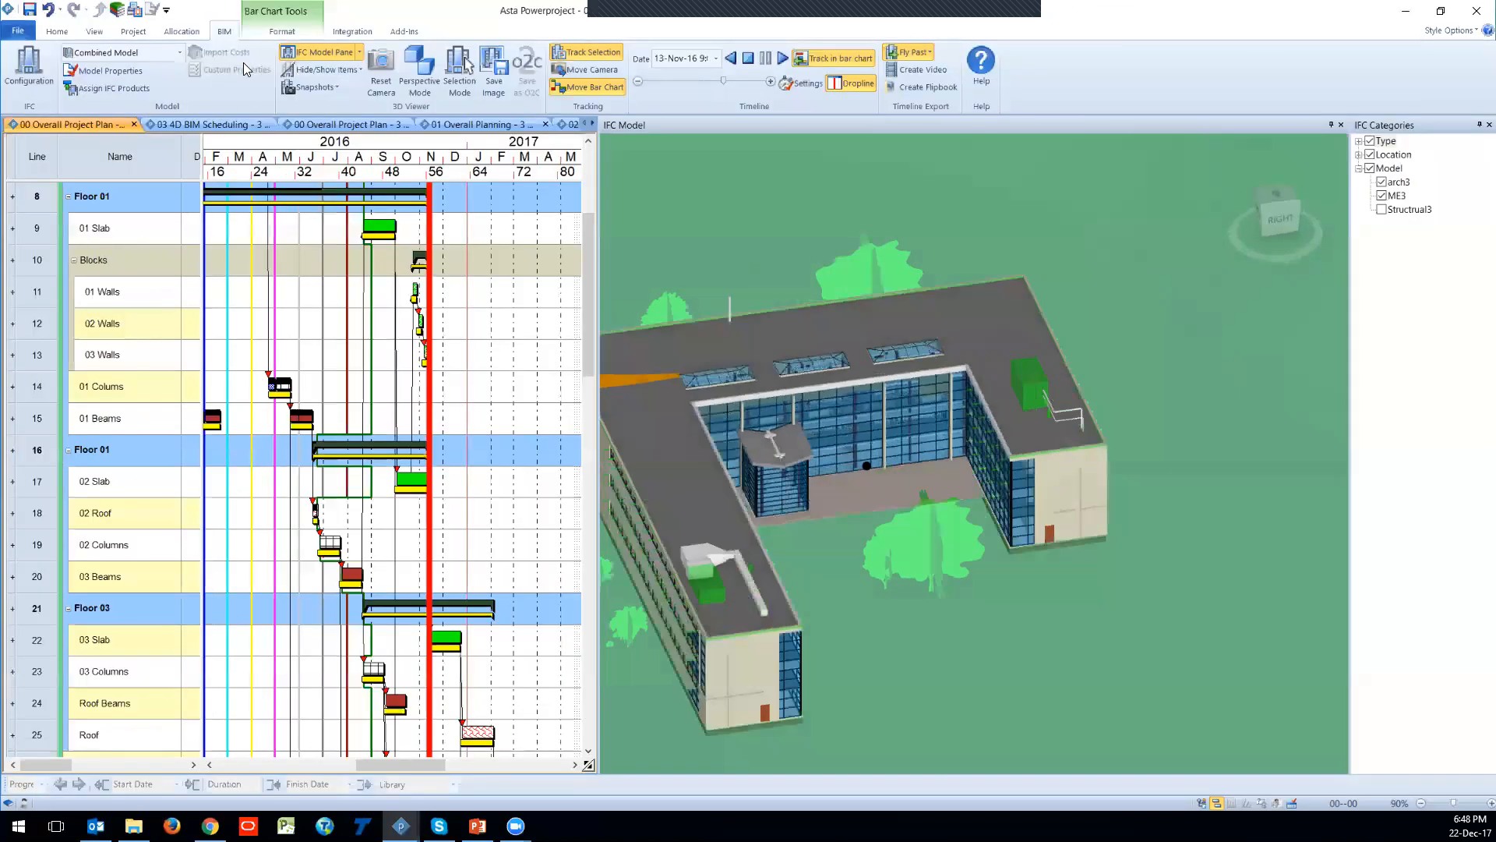